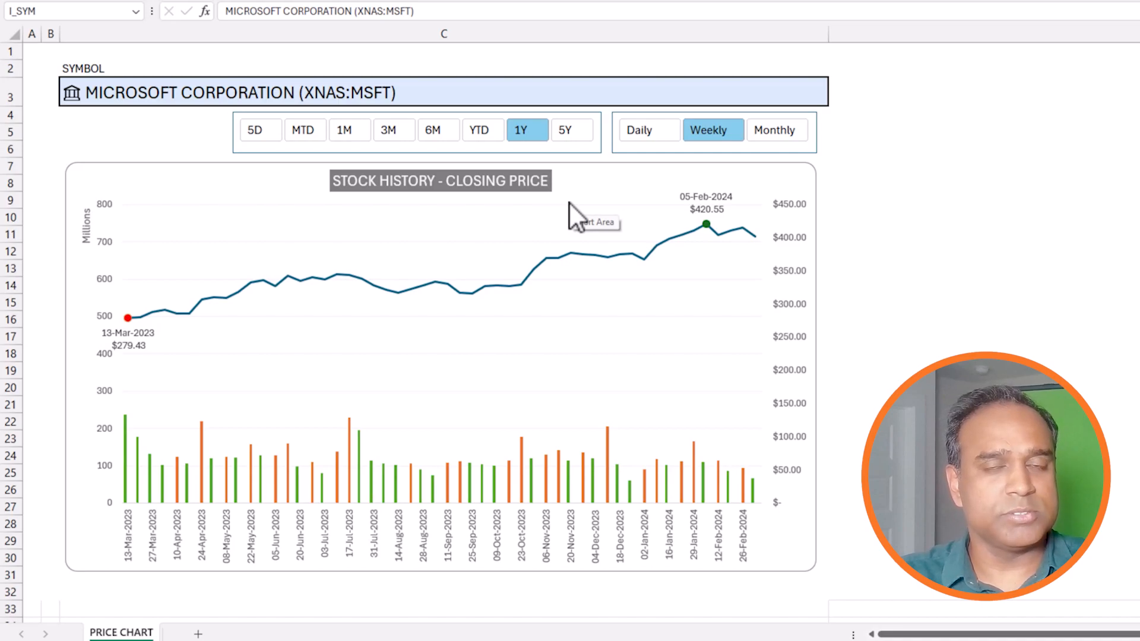
# Change the stock symbol above the price chart to xnys:v.
pyautogui.click(201, 90)
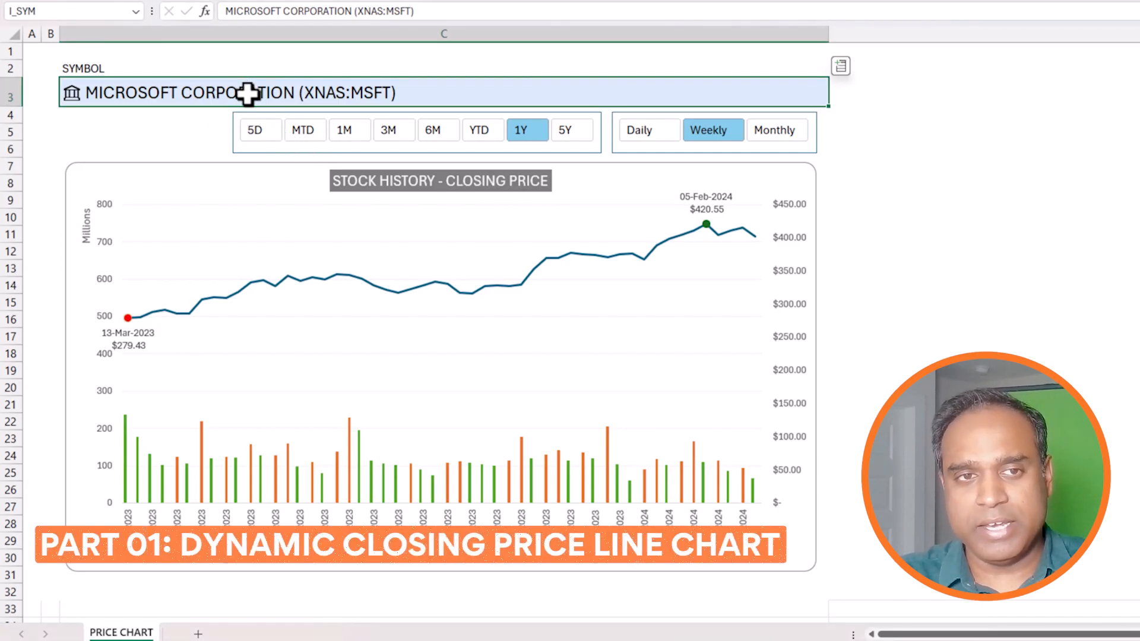
pyautogui.write('xnys:v')
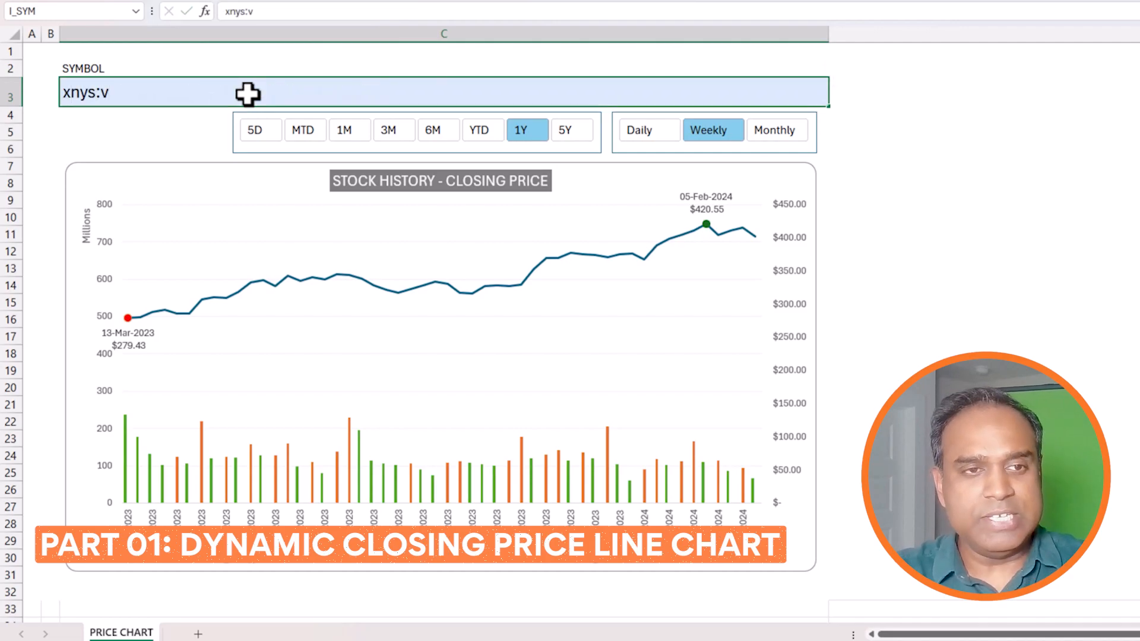
pyautogui.press('Return')
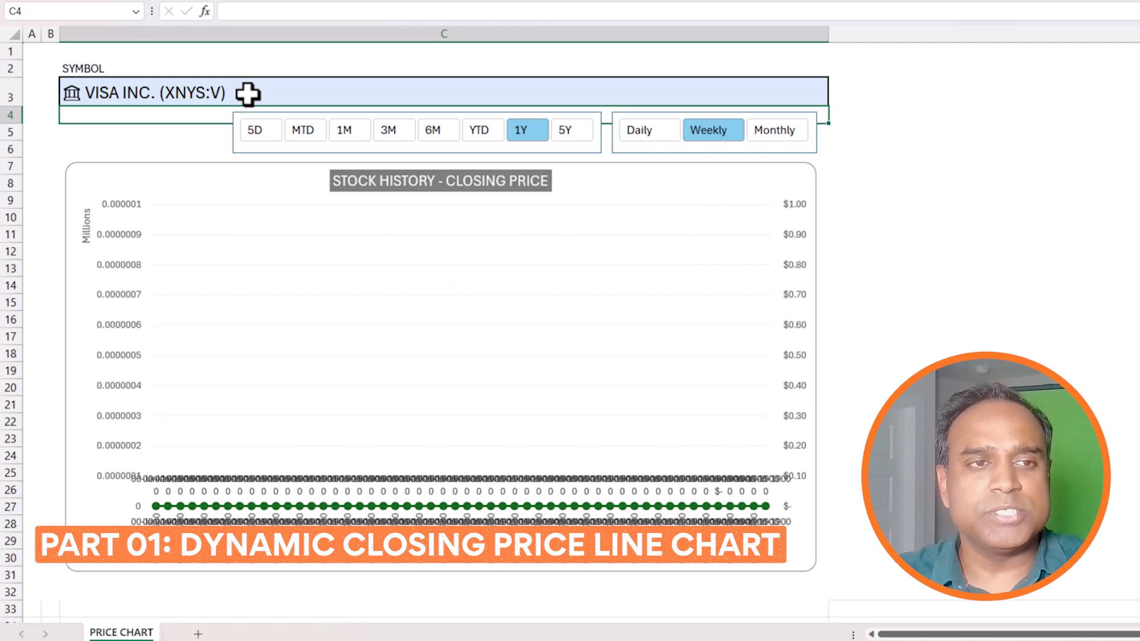
pyautogui.click(247, 93)
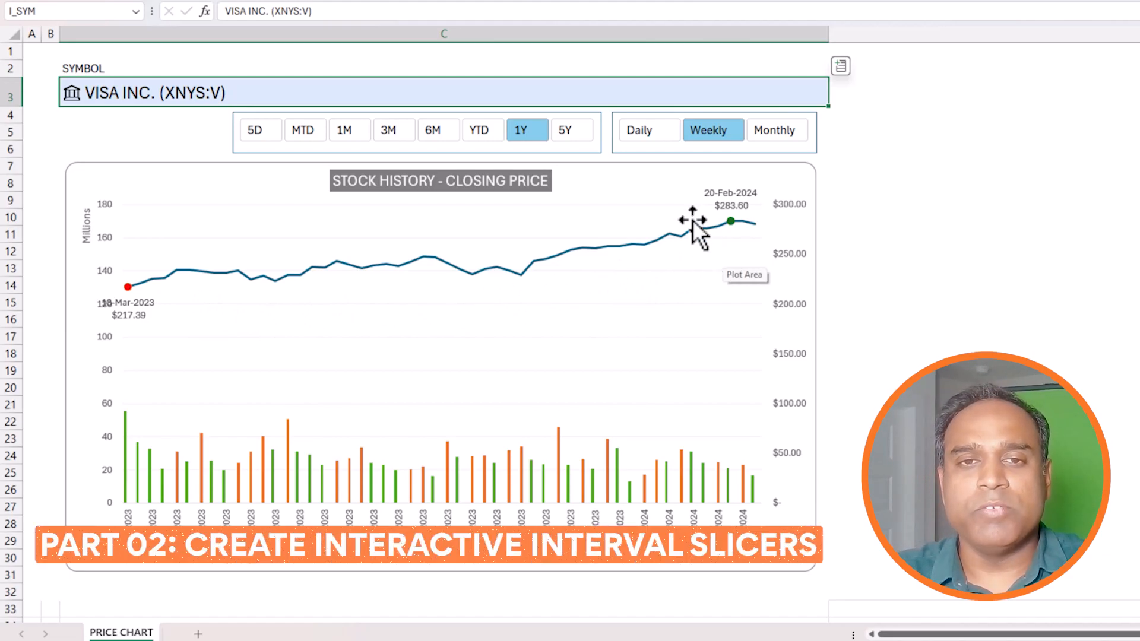
# Switch the price chart's interval to Daily and inspect its minimum and maximum price markers.
pyautogui.click(675, 151)
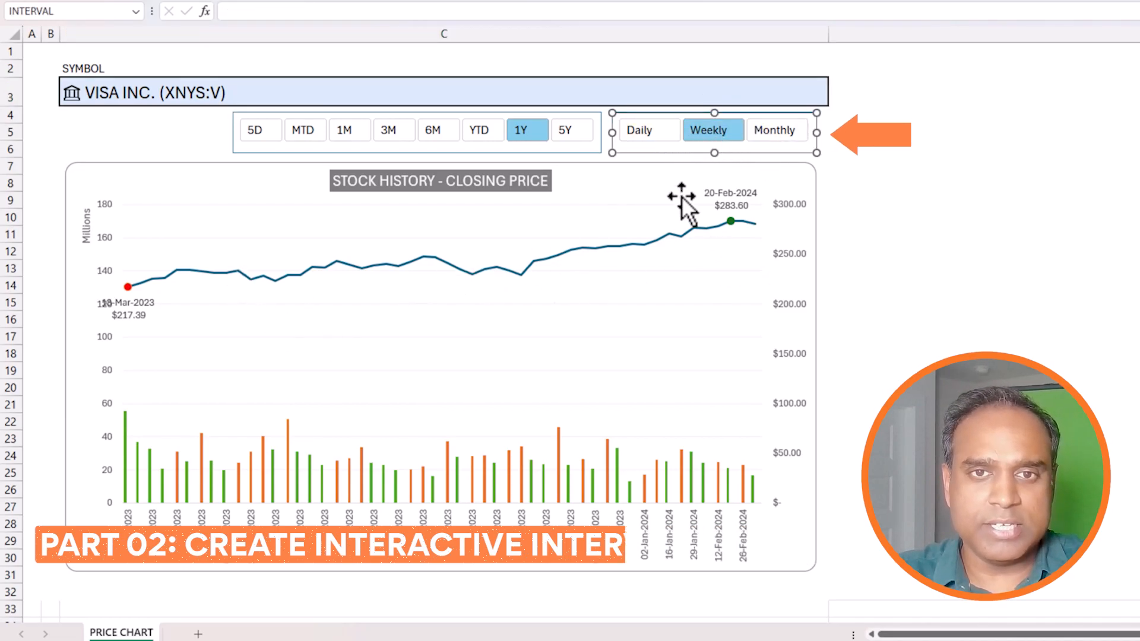
pyautogui.click(673, 138)
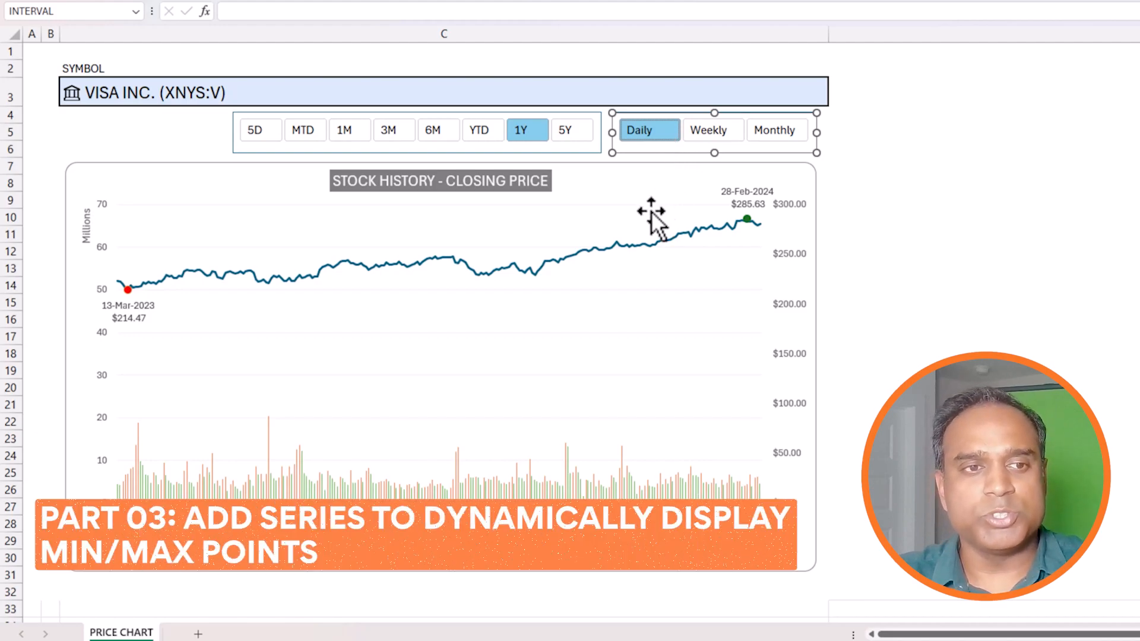
pyautogui.moveTo(130, 291)
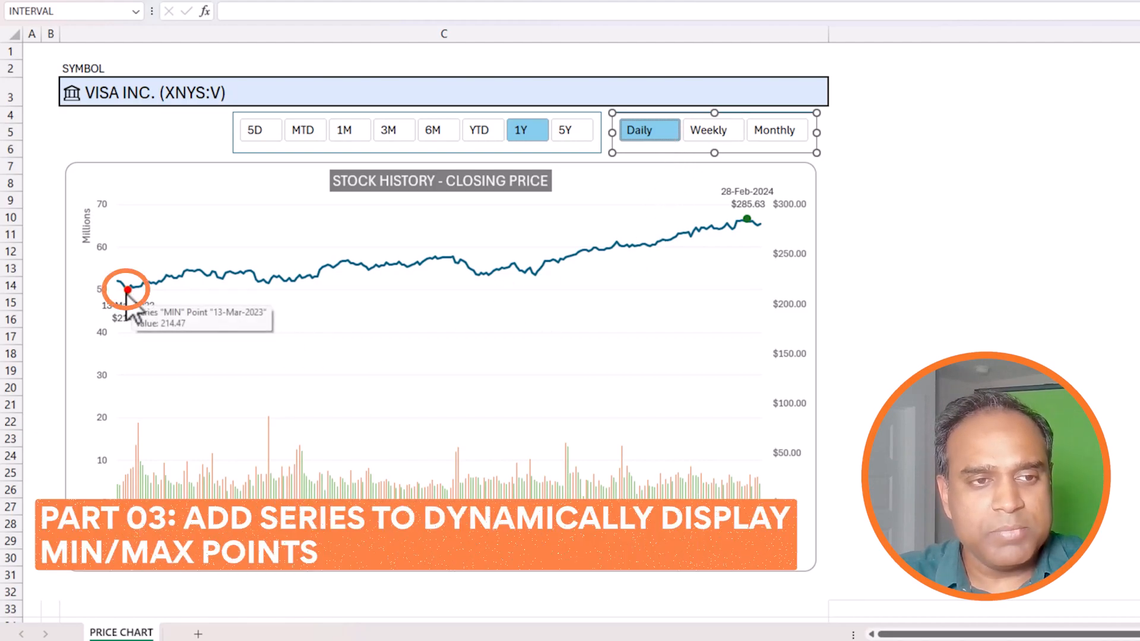
pyautogui.moveTo(748, 221)
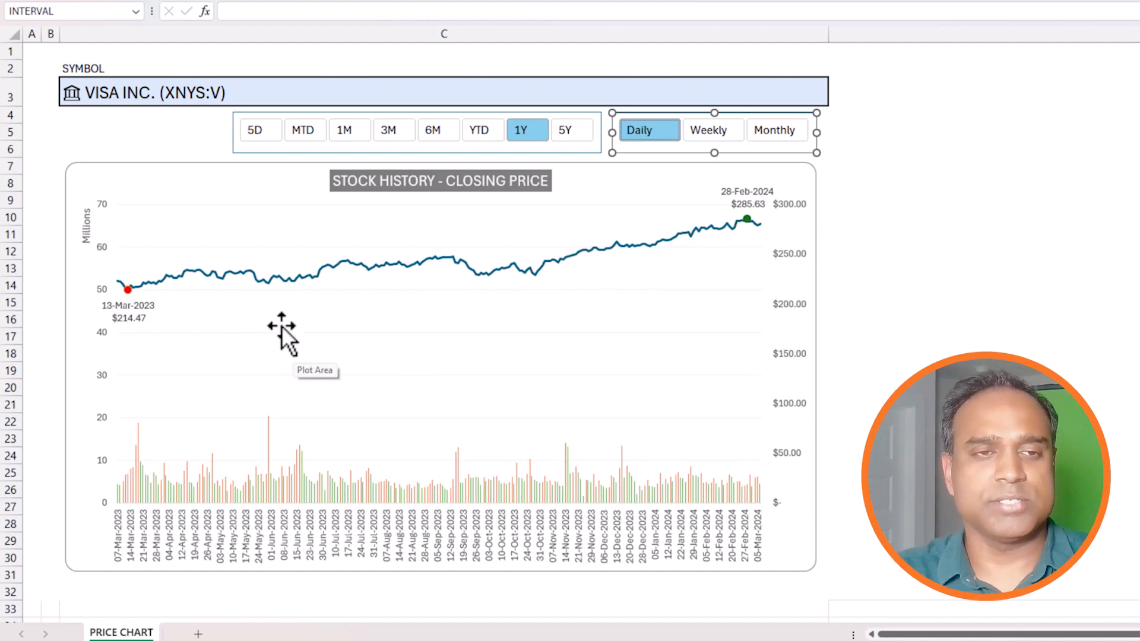
# Filter the price chart's period to 6M, followed by 3M.
pyautogui.click(265, 148)
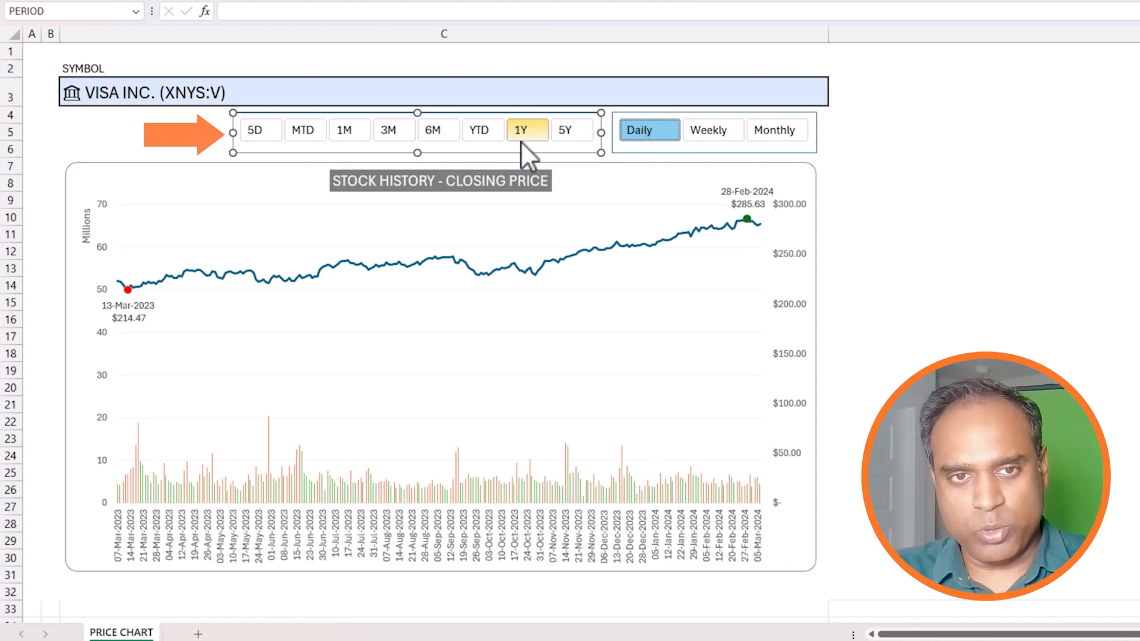
pyautogui.click(446, 134)
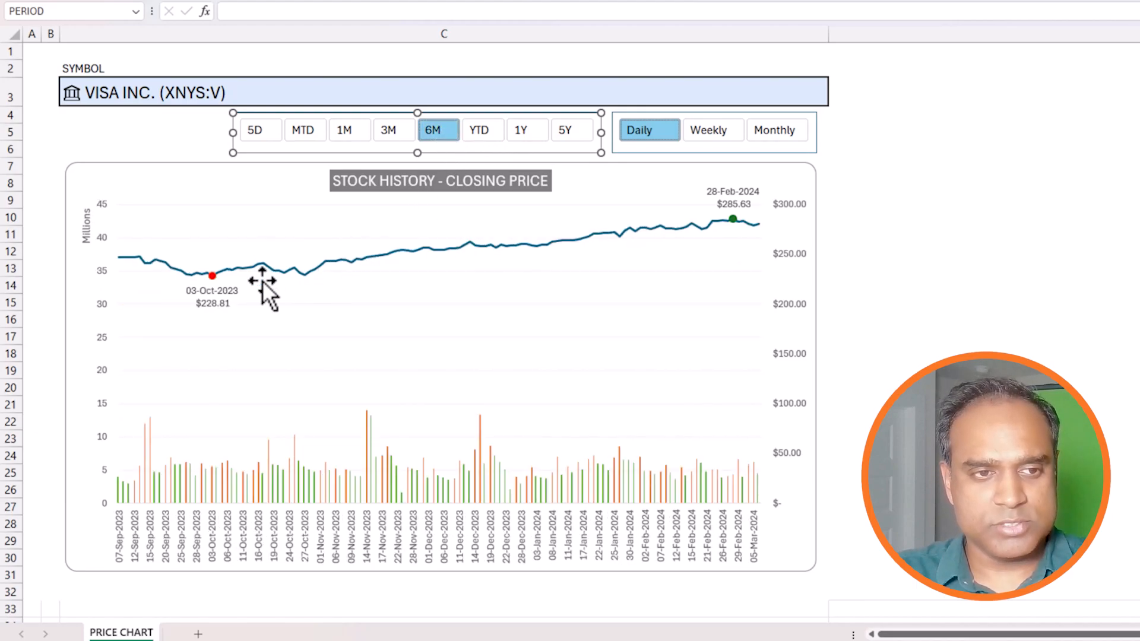
pyautogui.click(399, 139)
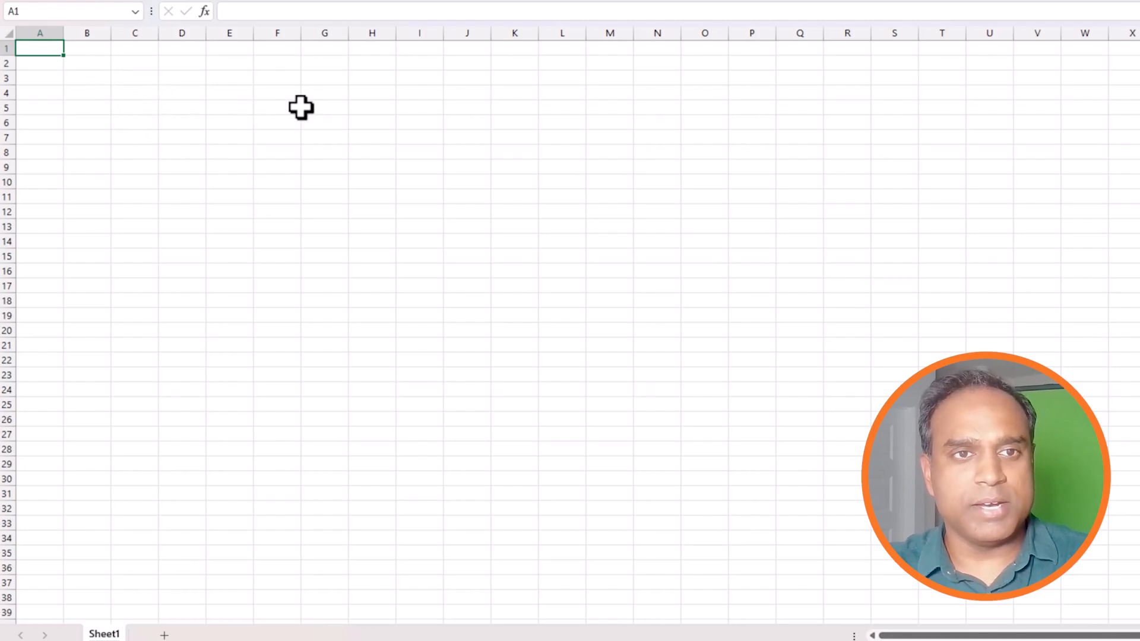
# Enter the labels START DATE in G2 and END DATE in G3, and widen column G to fit them.
pyautogui.click(346, 64)
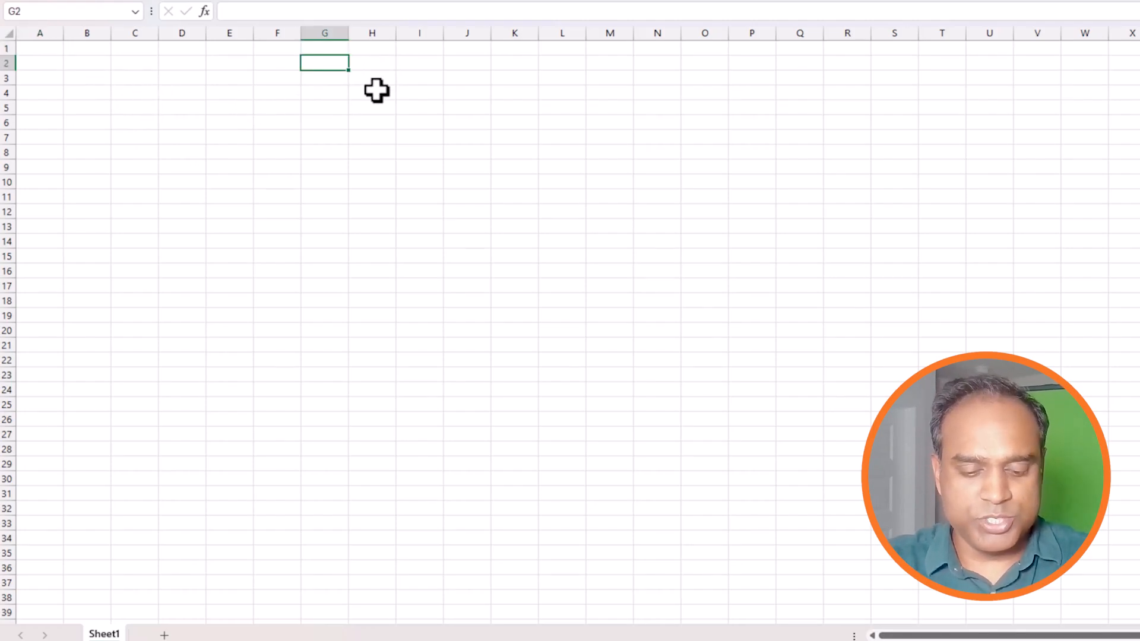
pyautogui.press('F2')
pyautogui.write('START DATE')
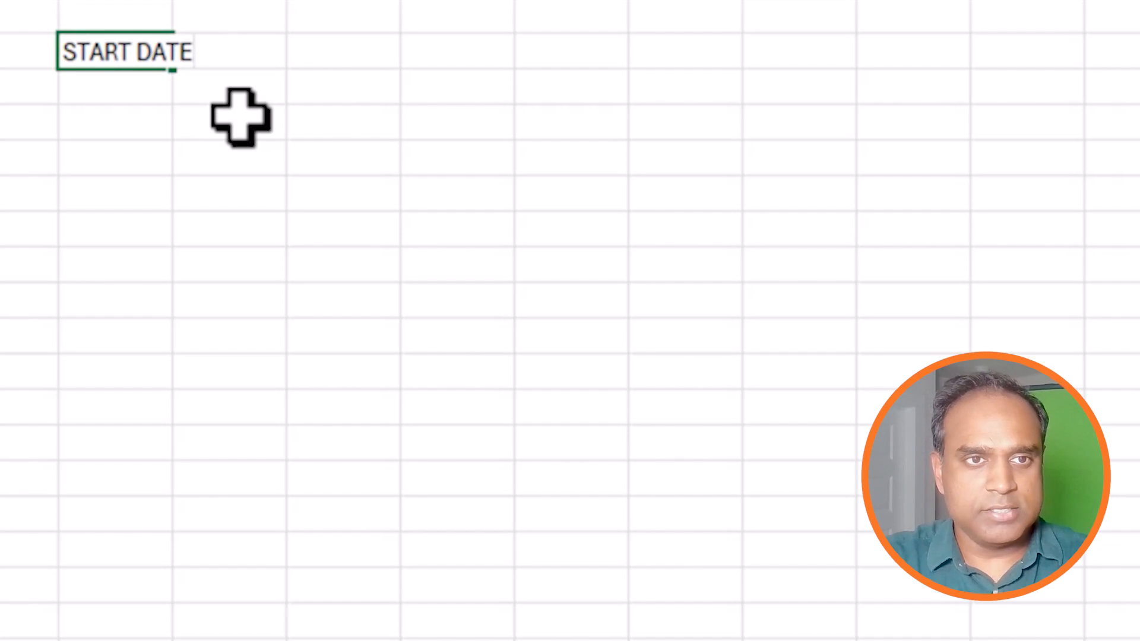
pyautogui.press('Return')
pyautogui.write('END DATE')
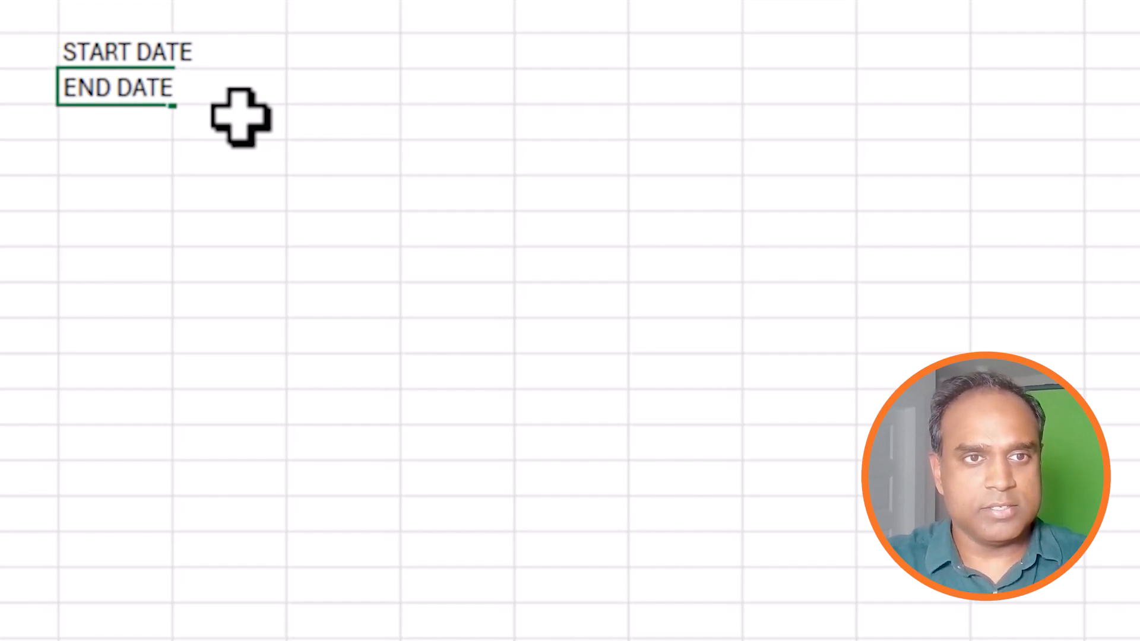
pyautogui.press('Tab')
pyautogui.moveTo(175, 4); pyautogui.dragTo(213, 3)
# Enter the formula =TODAY() in H3 as the end date.
pyautogui.press('Up')
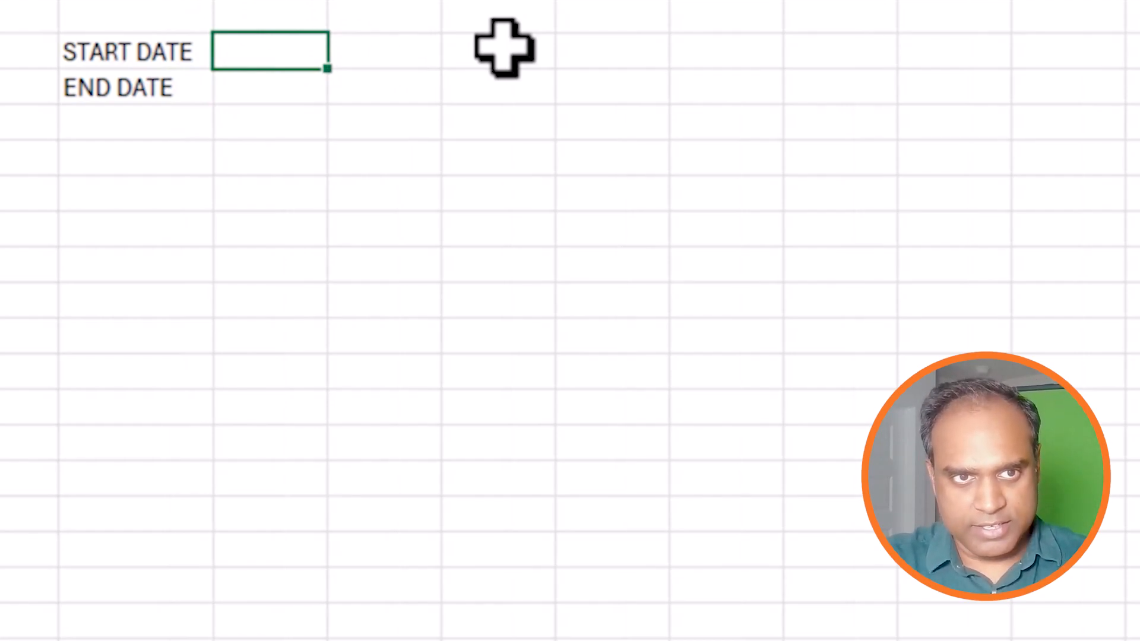
pyautogui.press('Down')
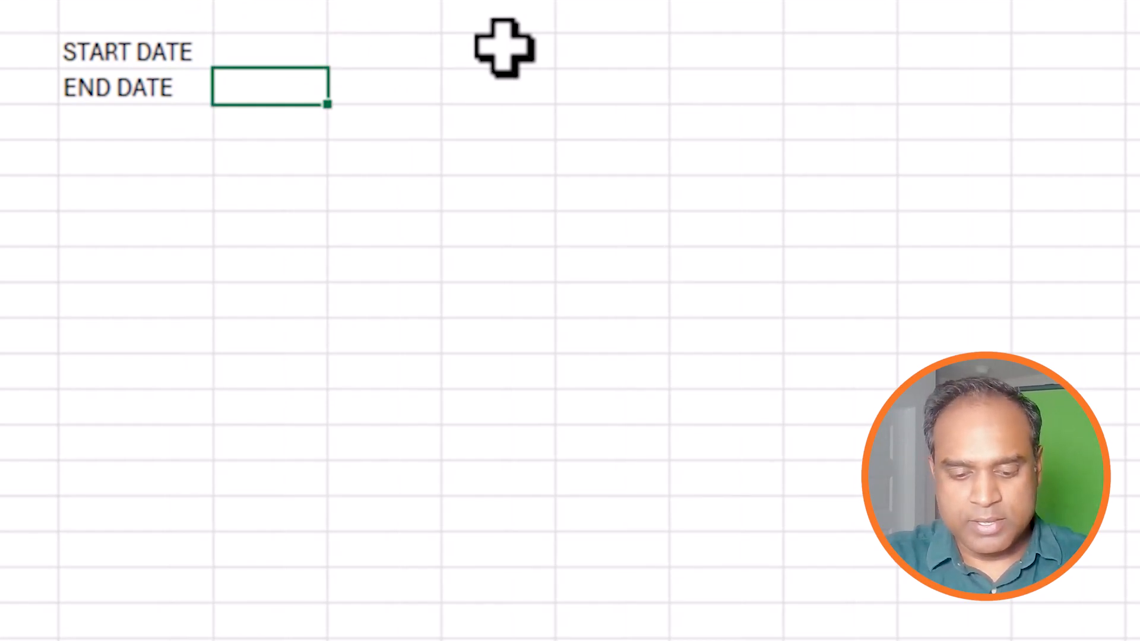
pyautogui.write('TOD')
pyautogui.press('Escape')
pyautogui.write('=T')
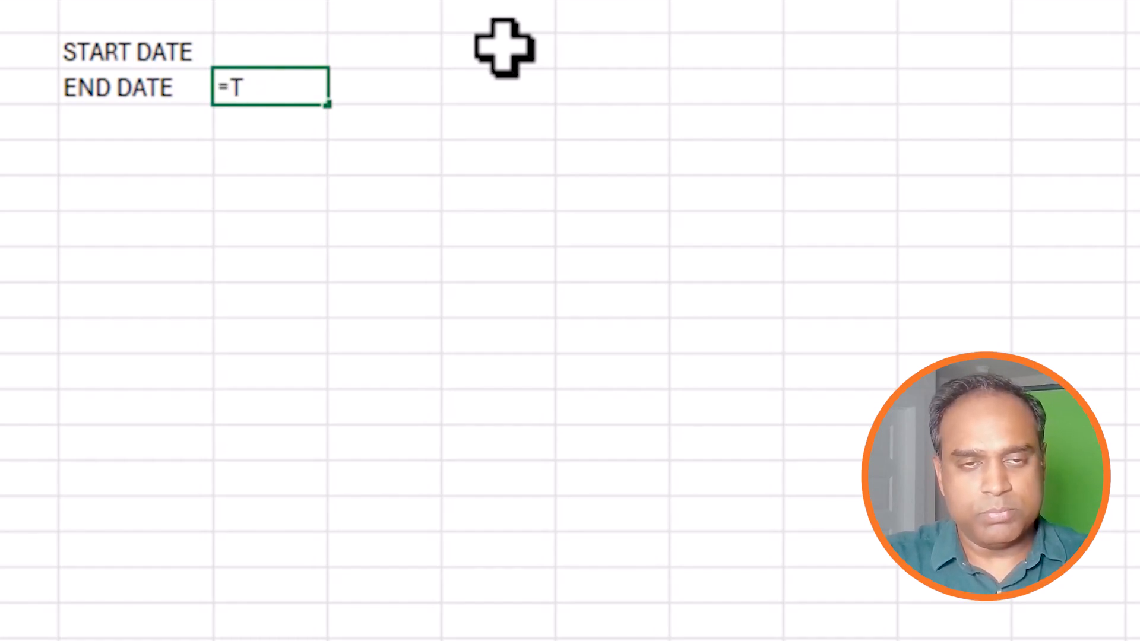
pyautogui.write('ODAY()')
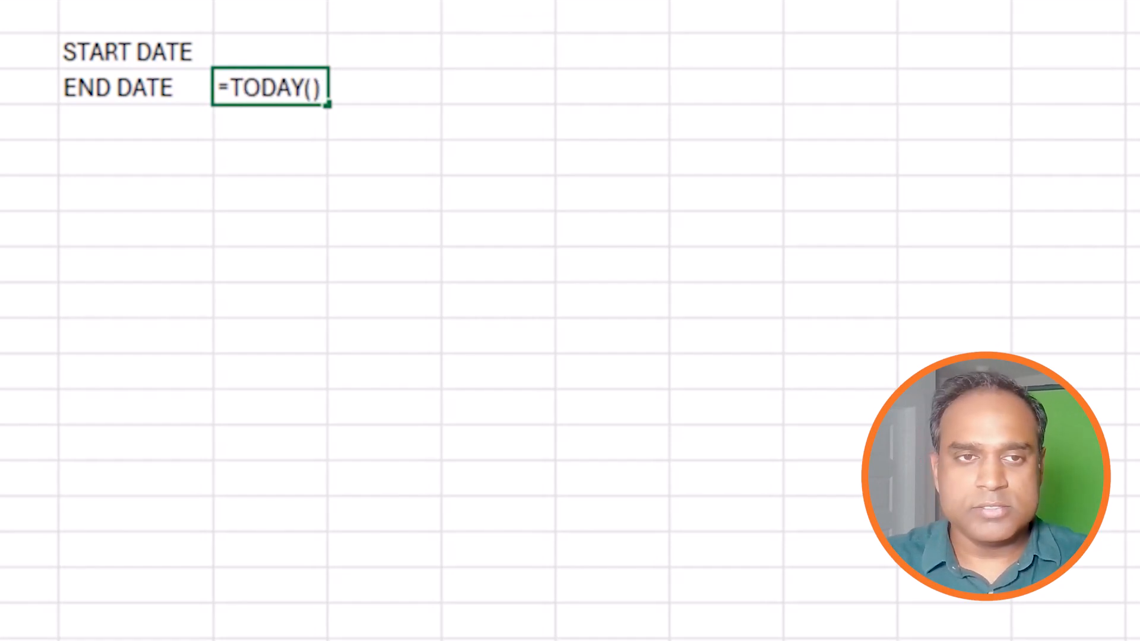
pyautogui.press('Return')
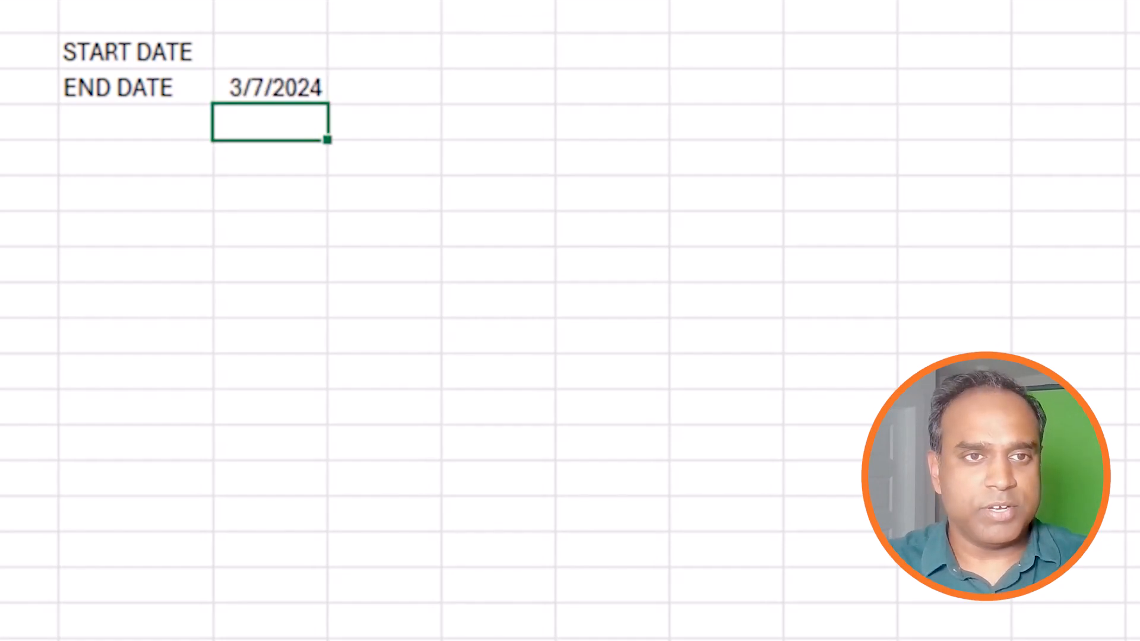
# Enter 1/1/2024 in H2 as the start date.
pyautogui.click(265, 62)
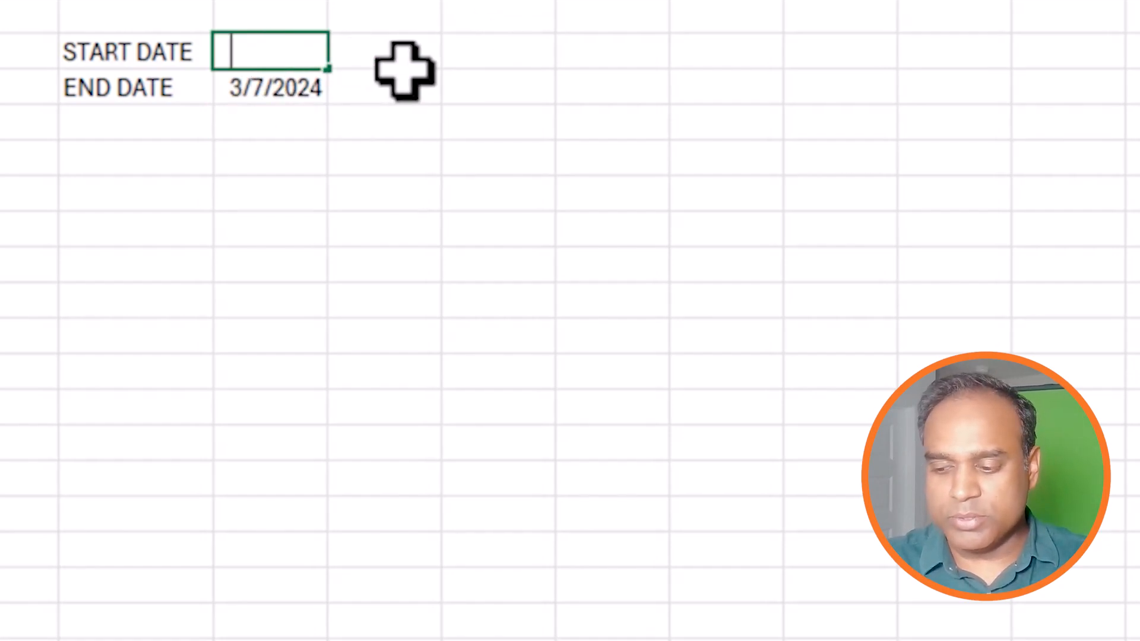
pyautogui.write('1/1/202')
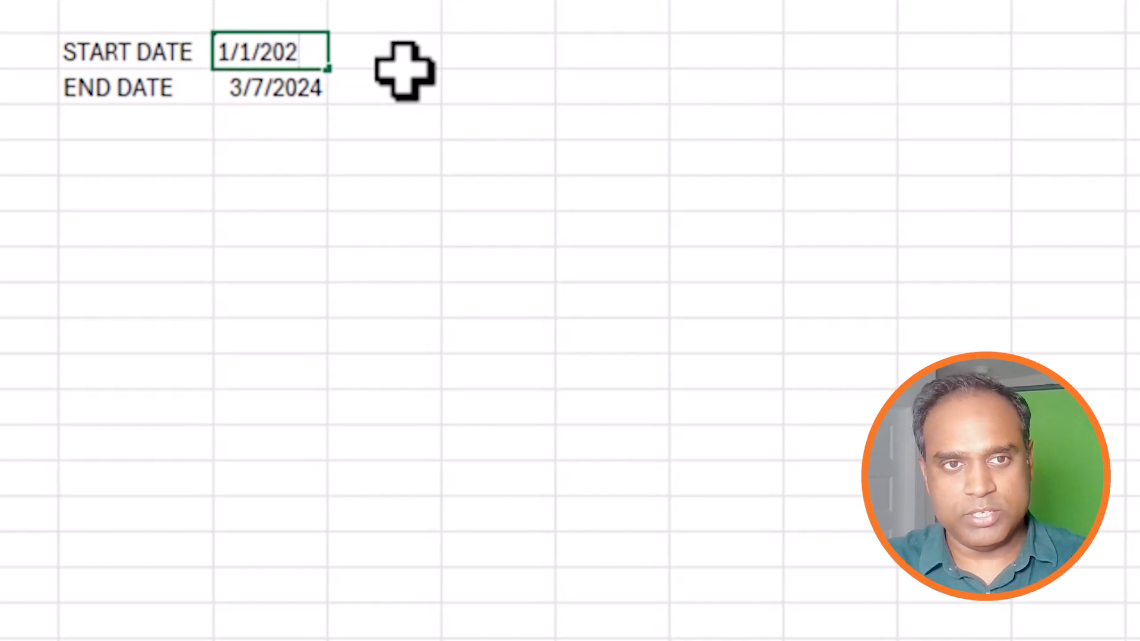
pyautogui.write('4')
pyautogui.press('Return')
# Format the start and end dates in H2:H3 with the custom number format dd-mmm-yyyy.
pyautogui.moveTo(305, 36); pyautogui.dragTo(274, 95)
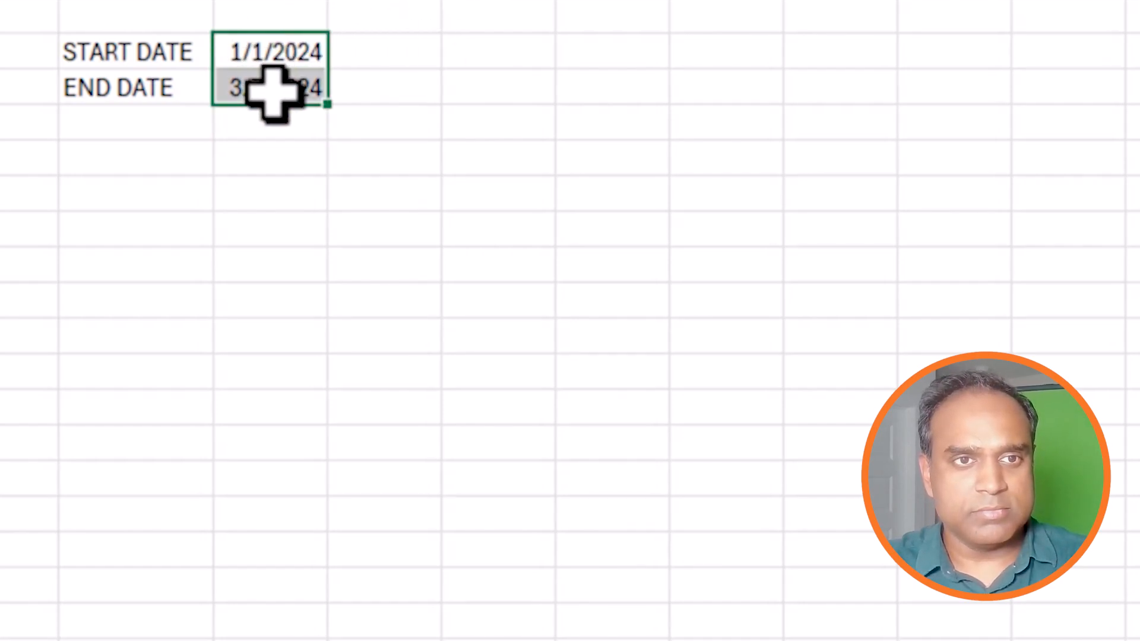
pyautogui.hotkey('ctrl', '1')
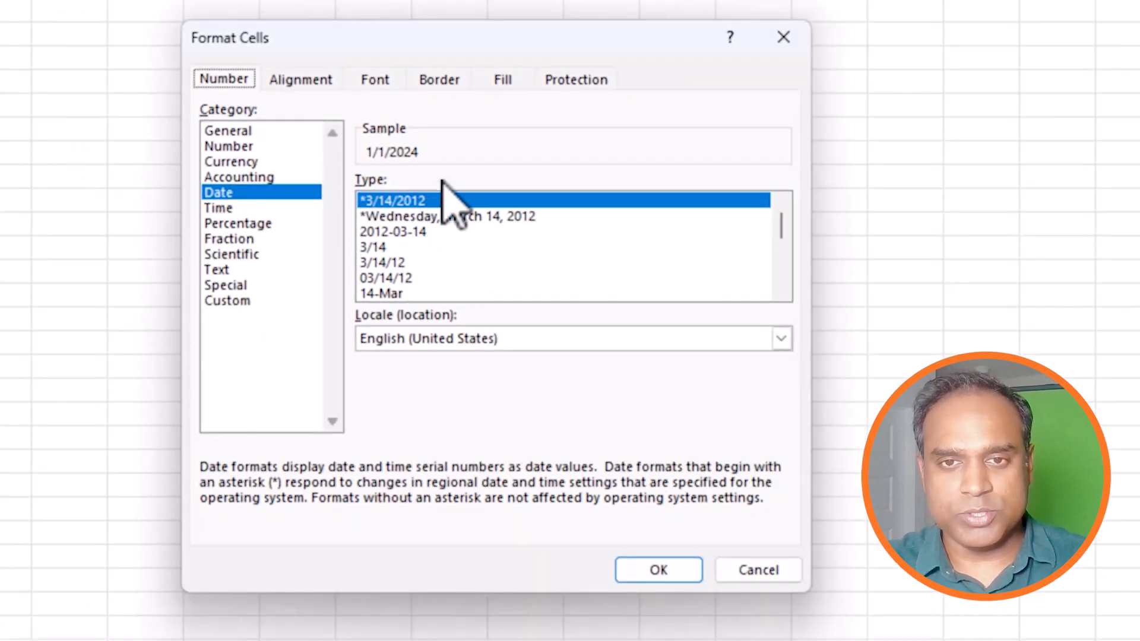
pyautogui.click(296, 301)
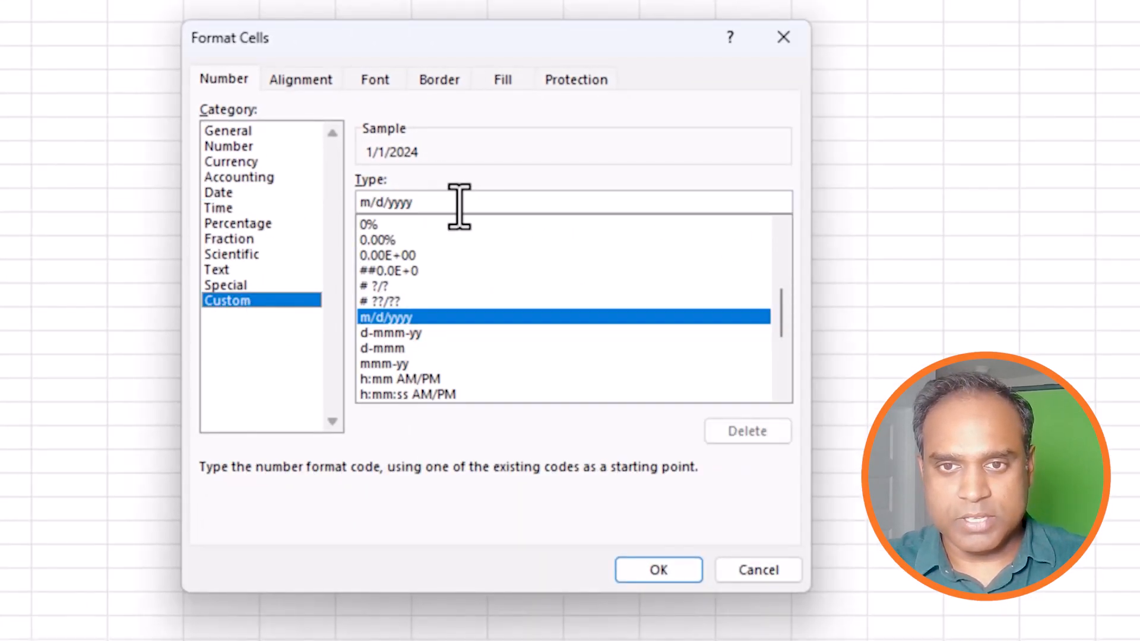
pyautogui.moveTo(458, 204); pyautogui.dragTo(254, 178)
pyautogui.write('dd-m-m')
pyautogui.press('BackSpace')
pyautogui.press('BackSpace')
pyautogui.press('BackSpace')
pyautogui.press('BackSpace')
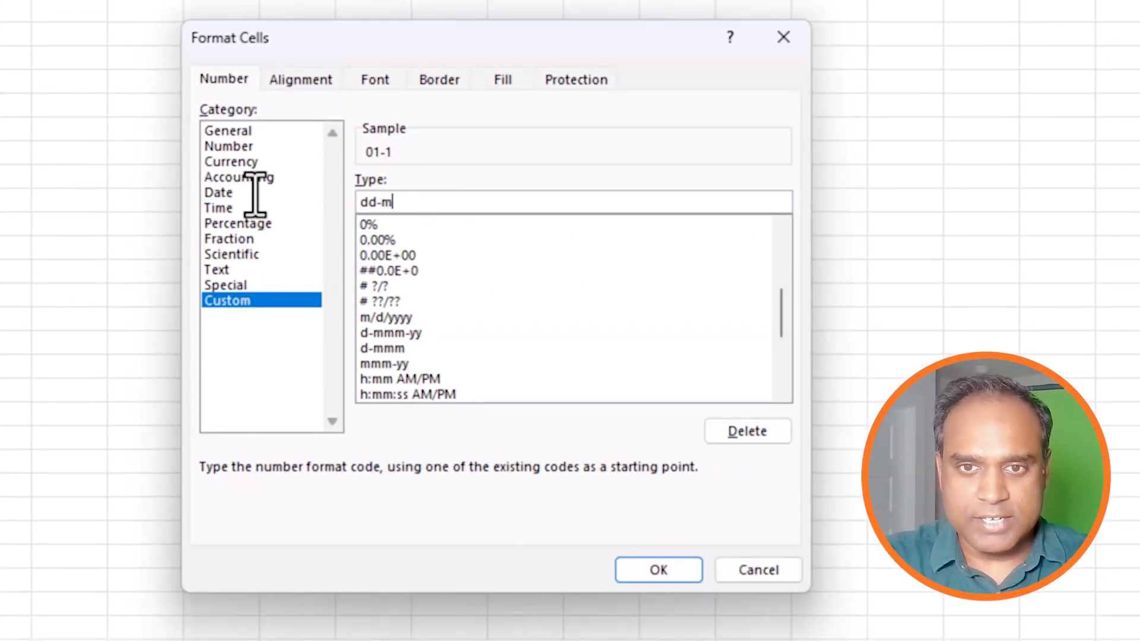
pyautogui.write('-mmm-yyyy')
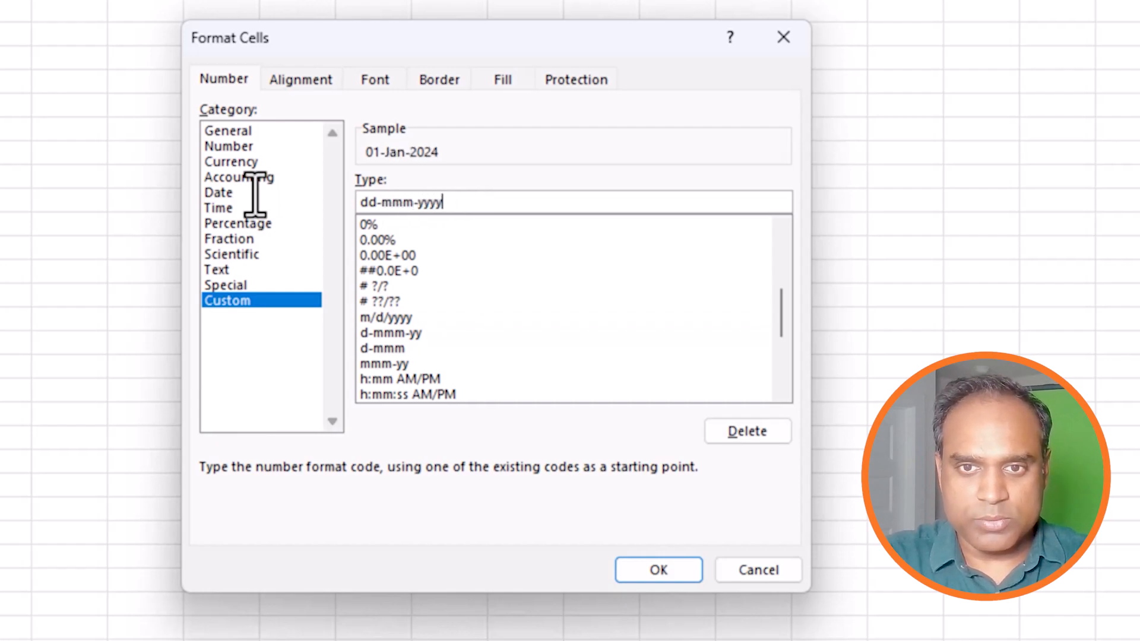
pyautogui.press('Return')
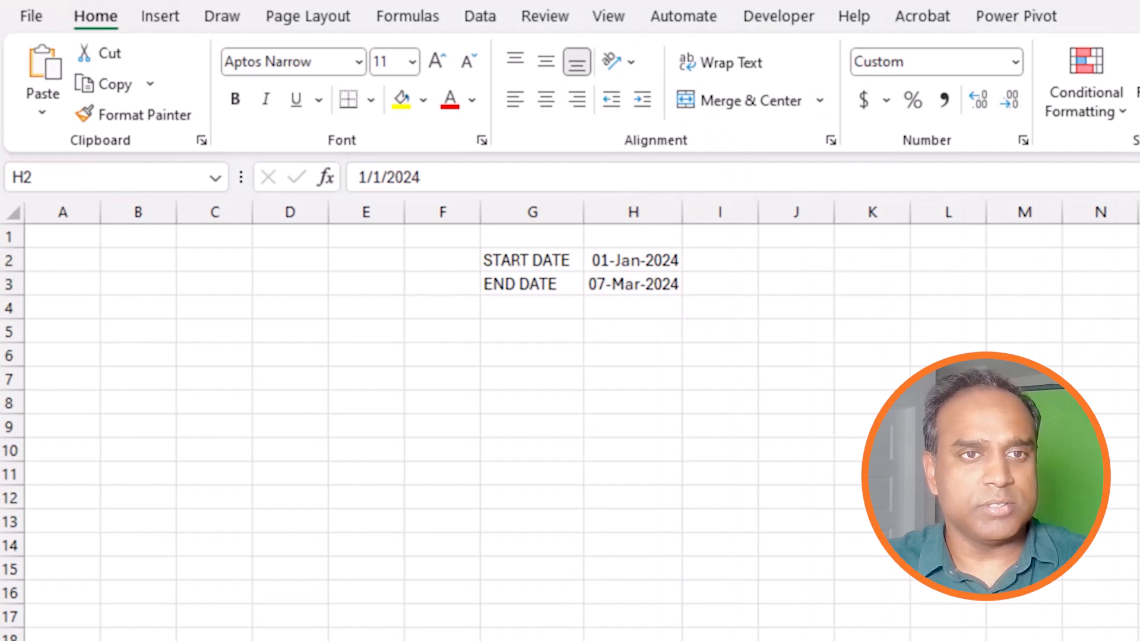
# Add the label SYMBOL in G5 and enter the ticker MSFT in H5.
pyautogui.click(570, 331)
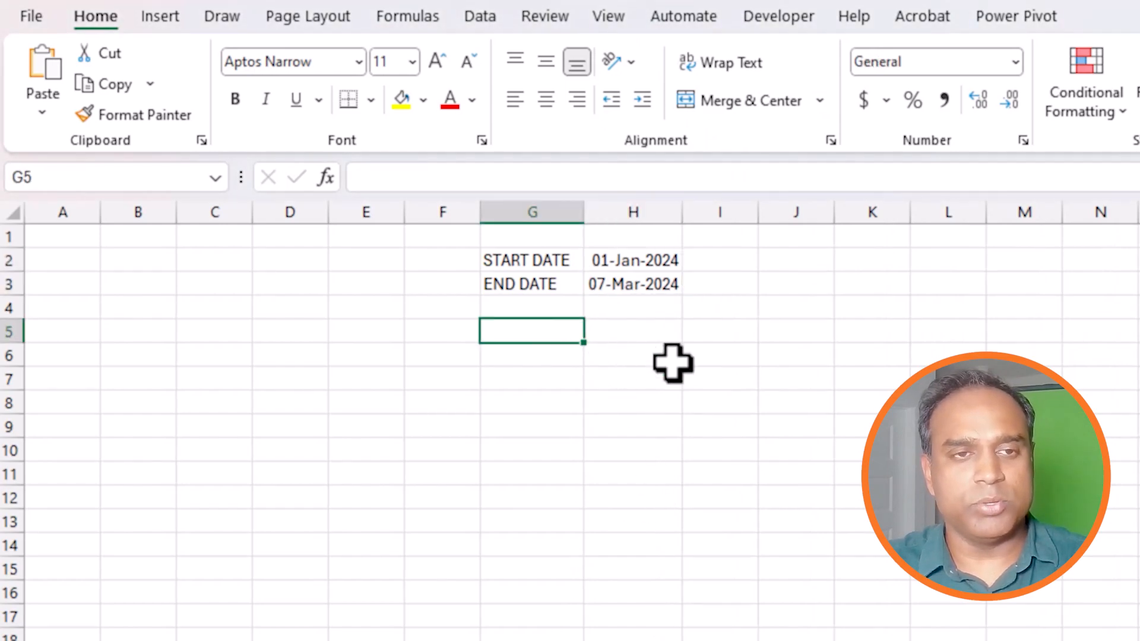
pyautogui.write('SYMBOL')
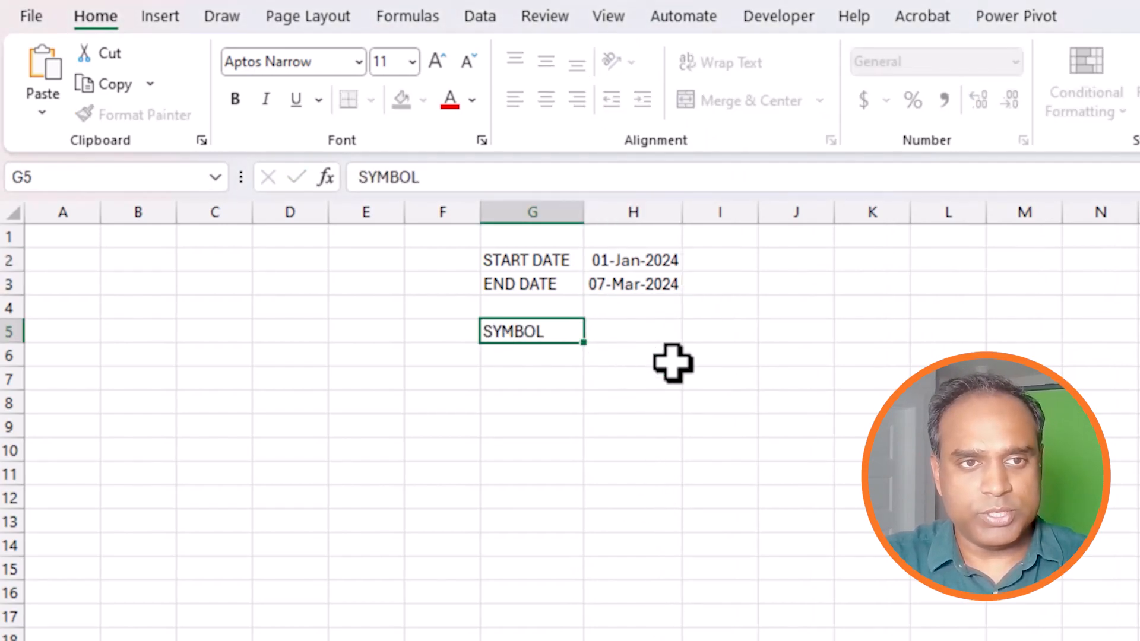
pyautogui.press('Tab')
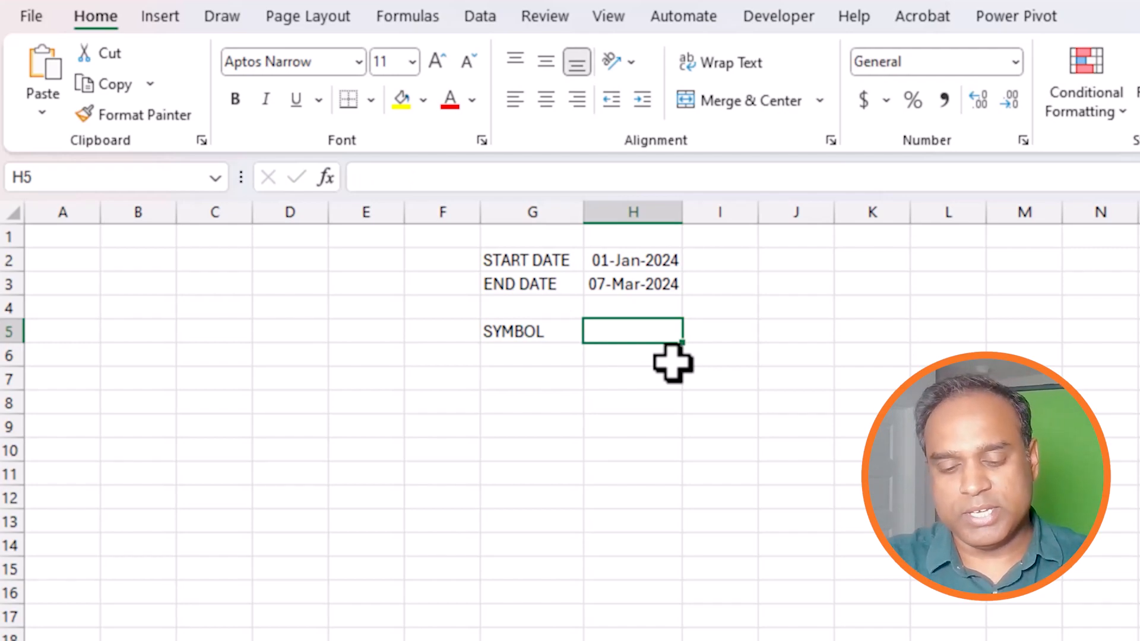
pyautogui.write('MSFT')
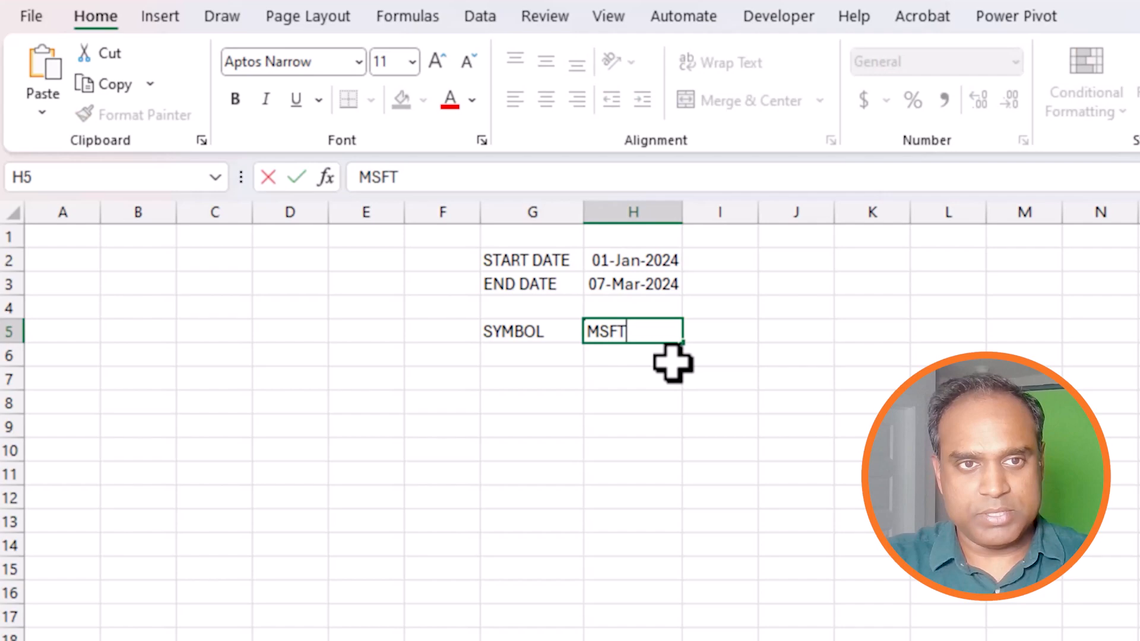
pyautogui.press('Return')
pyautogui.press('Up')
pyautogui.press('Right')
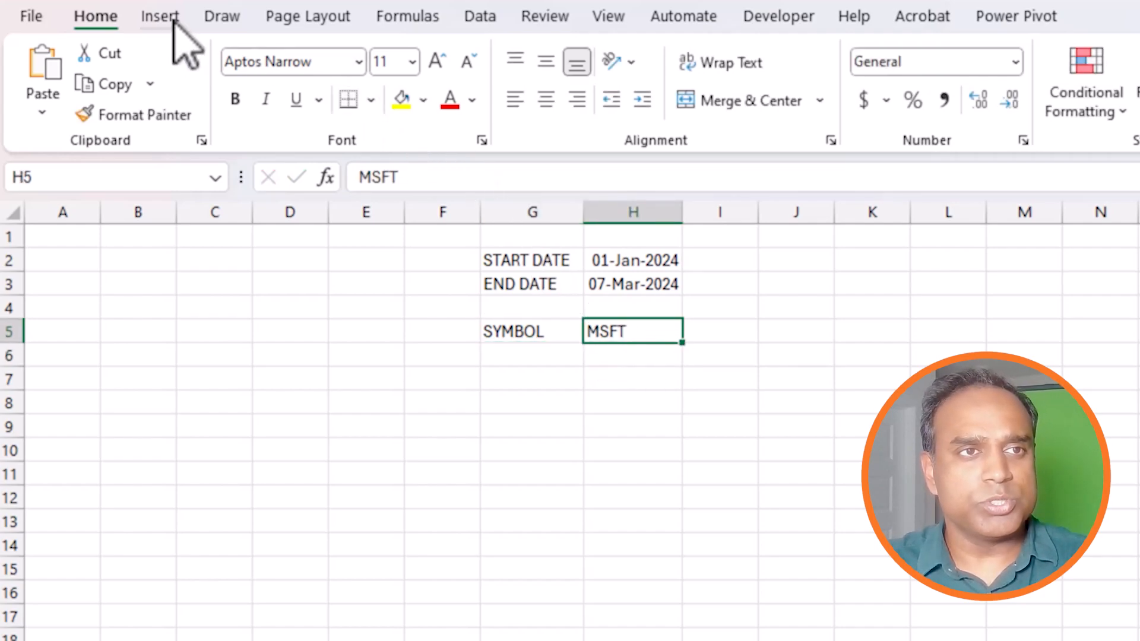
# Convert the MSFT ticker in H5 to the Stocks data type, matching it to Microsoft Corporation on the Nasdaq Stock Market.
pyautogui.click(482, 16)
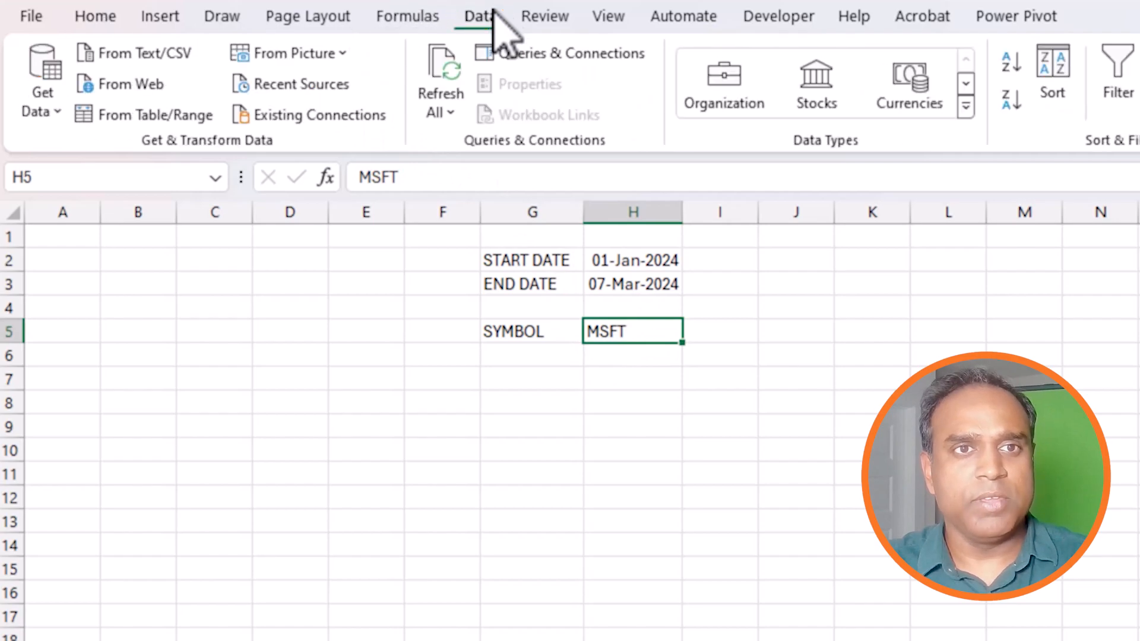
pyautogui.click(818, 100)
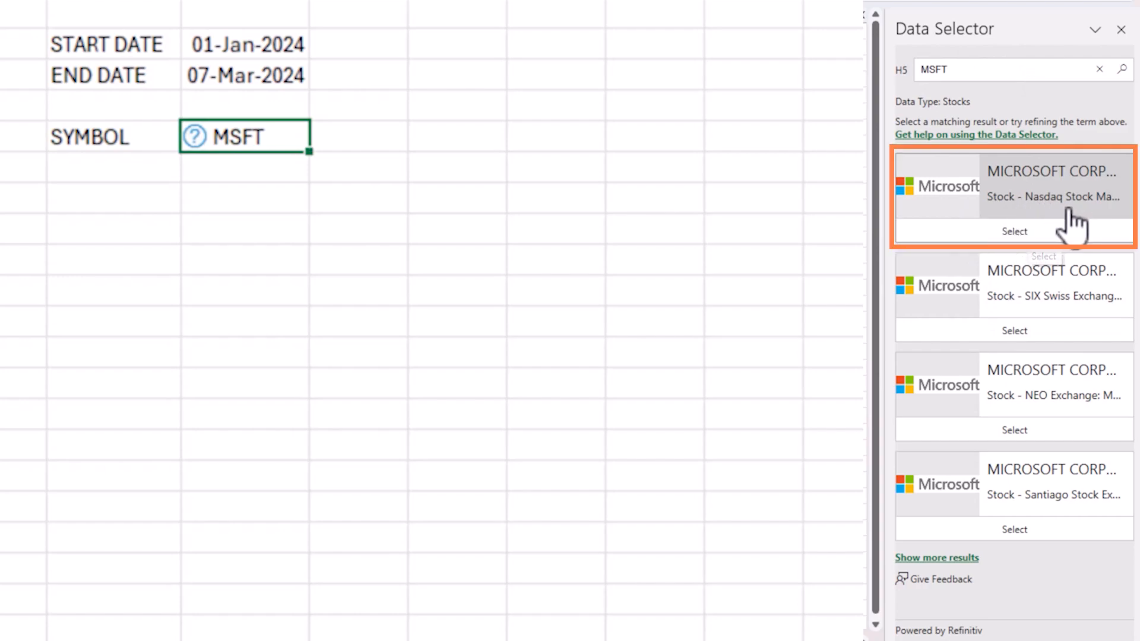
pyautogui.click(1014, 231)
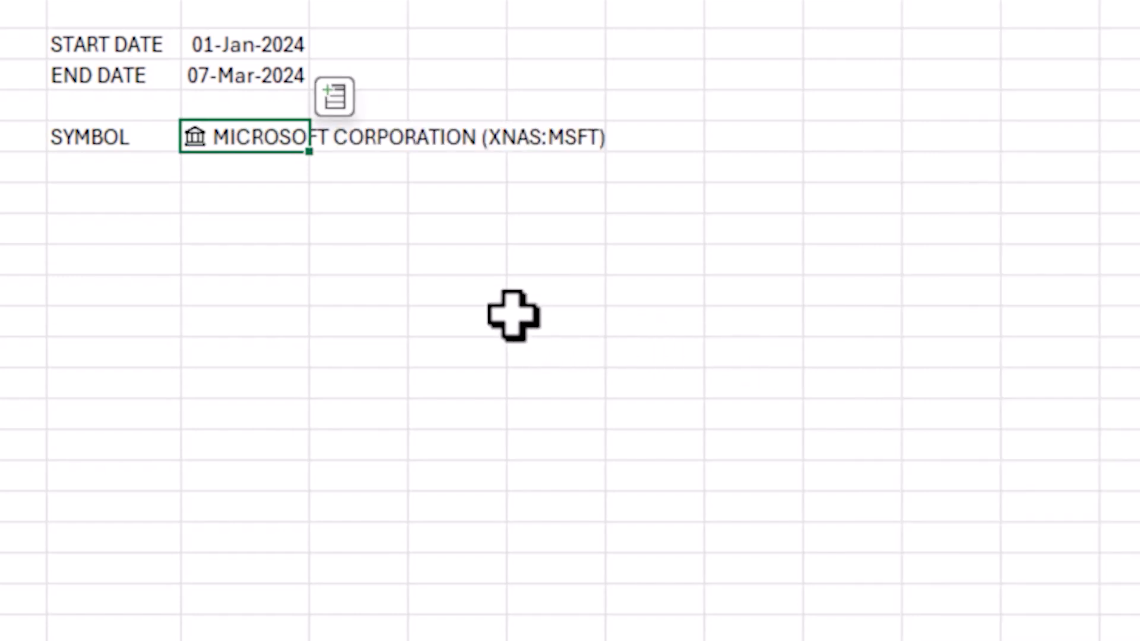
# Widen column H to fit the stock name in H5 and view the data fields available for Microsoft.
pyautogui.moveTo(311, 7); pyautogui.dragTo(616, 24)
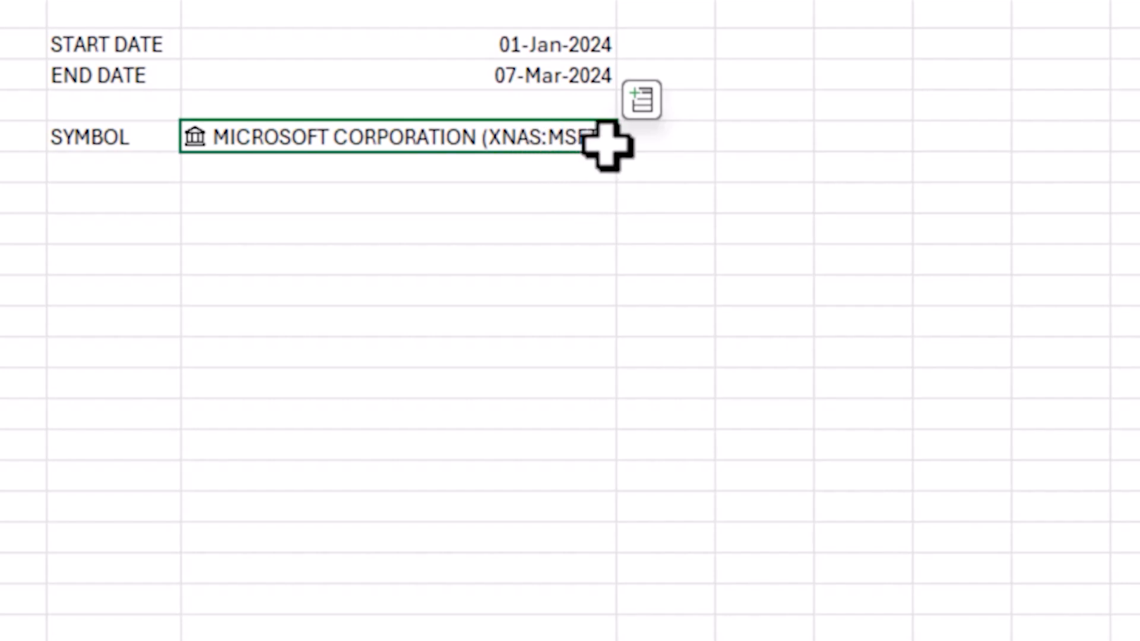
pyautogui.click(640, 102)
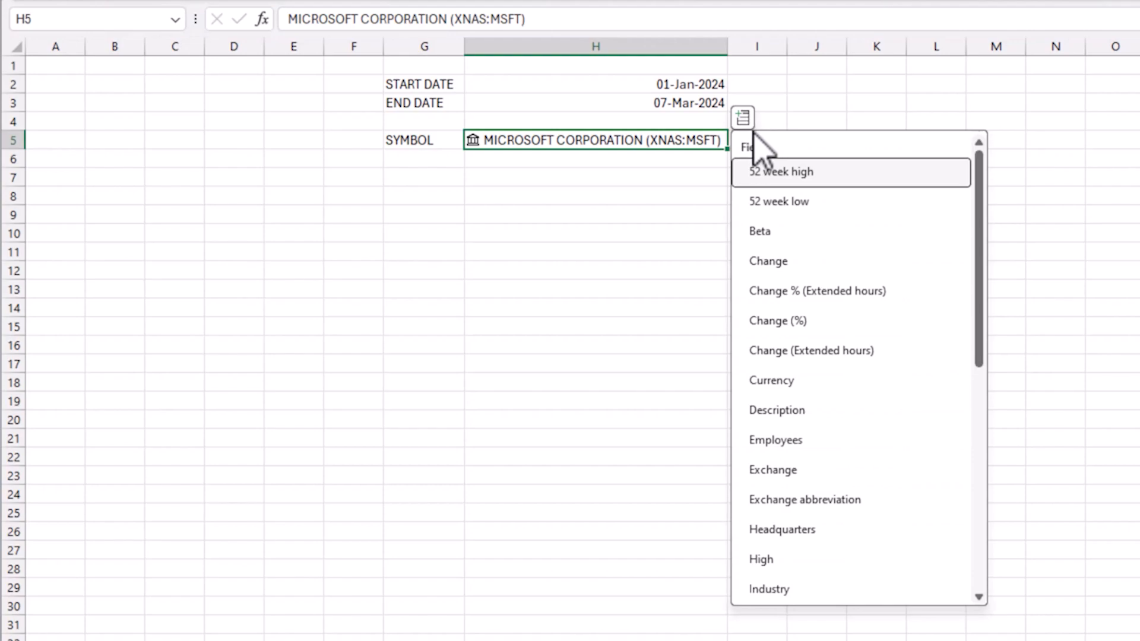
pyautogui.moveTo(985, 376); pyautogui.dragTo(989, 310)
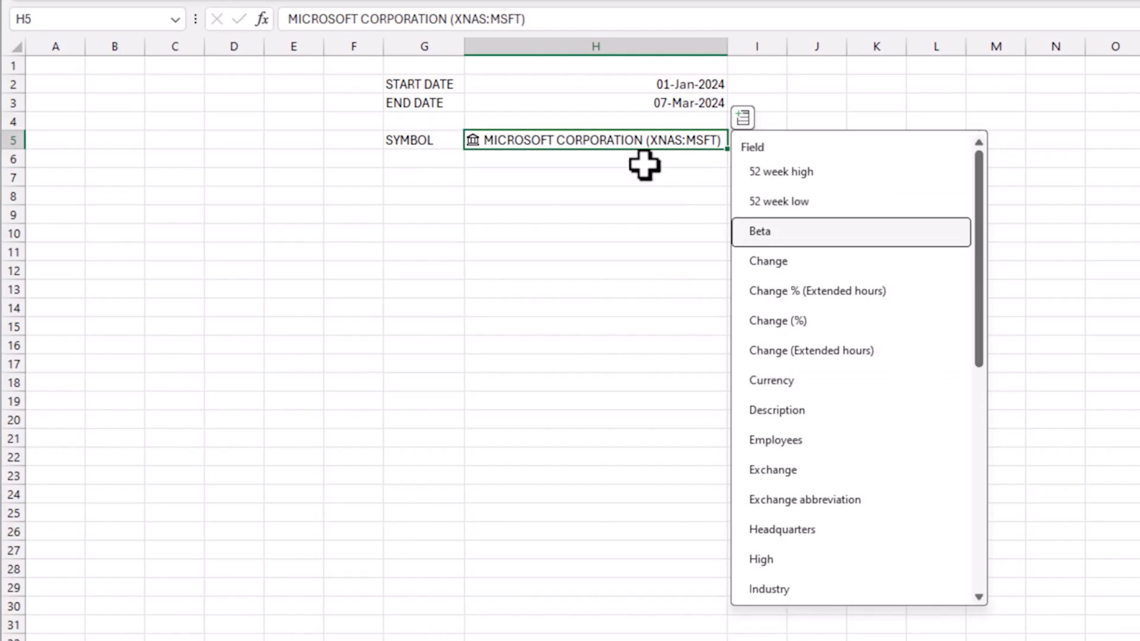
pyautogui.click(627, 178)
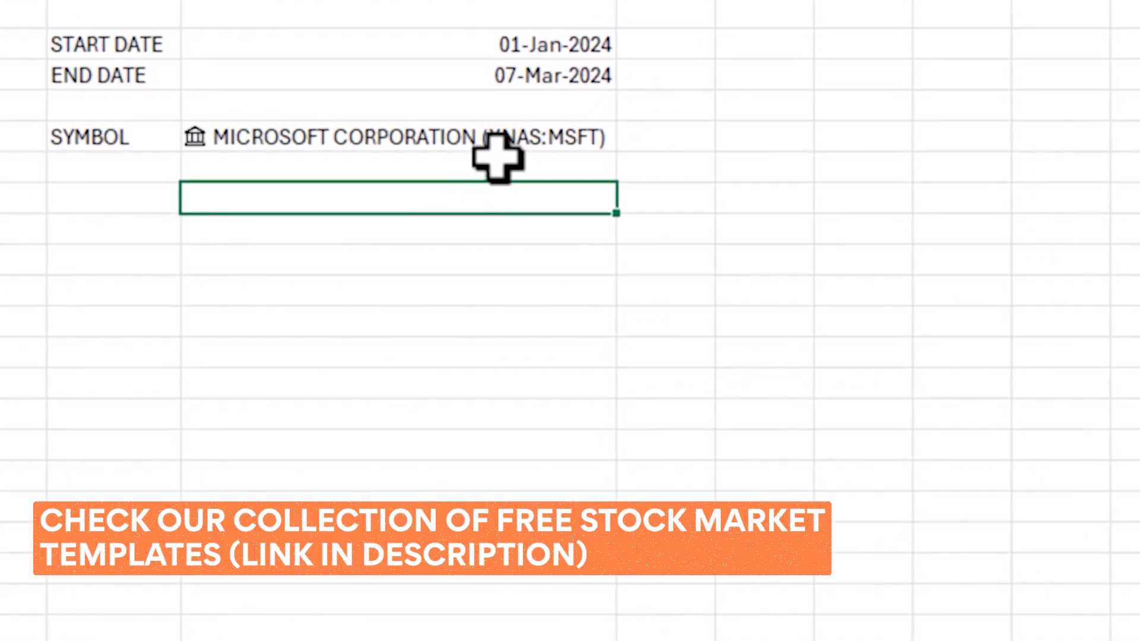
pyautogui.click(517, 138)
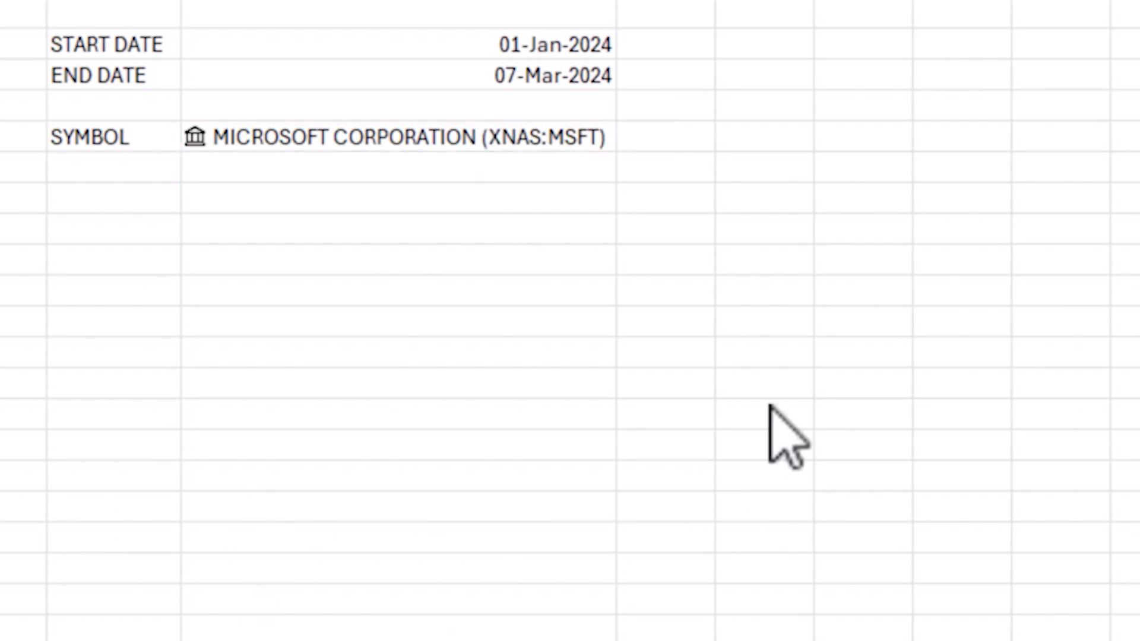
# Enter the headers DATE, CLOSING PRICE and VOLUME in K2:M2 and slightly widen columns L and M.
pyautogui.click(884, 46)
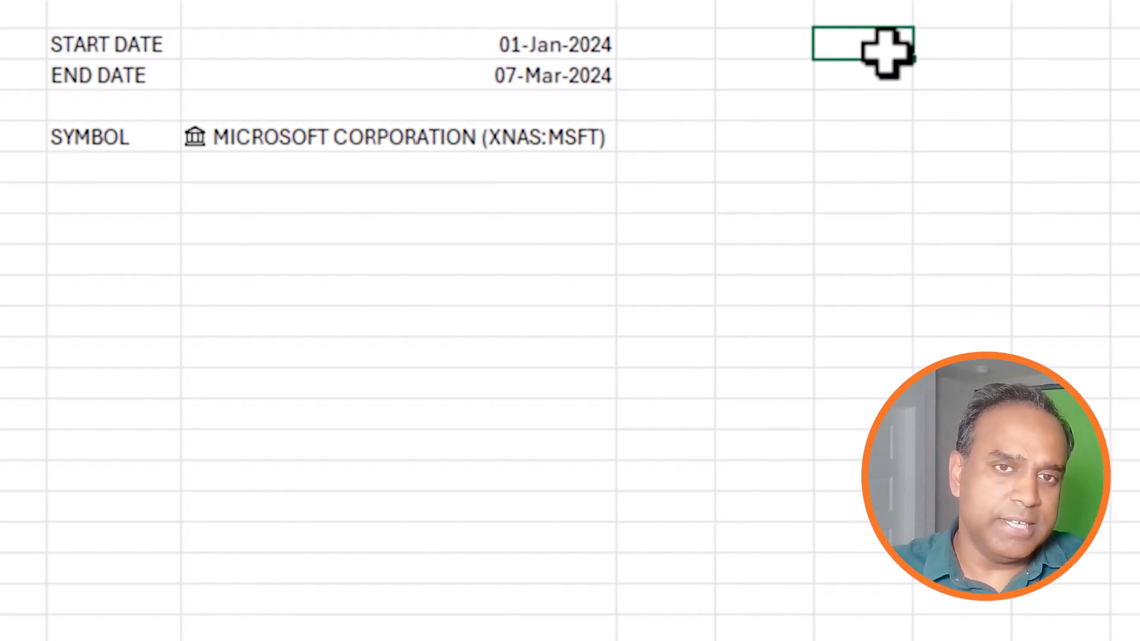
pyautogui.write('DATE')
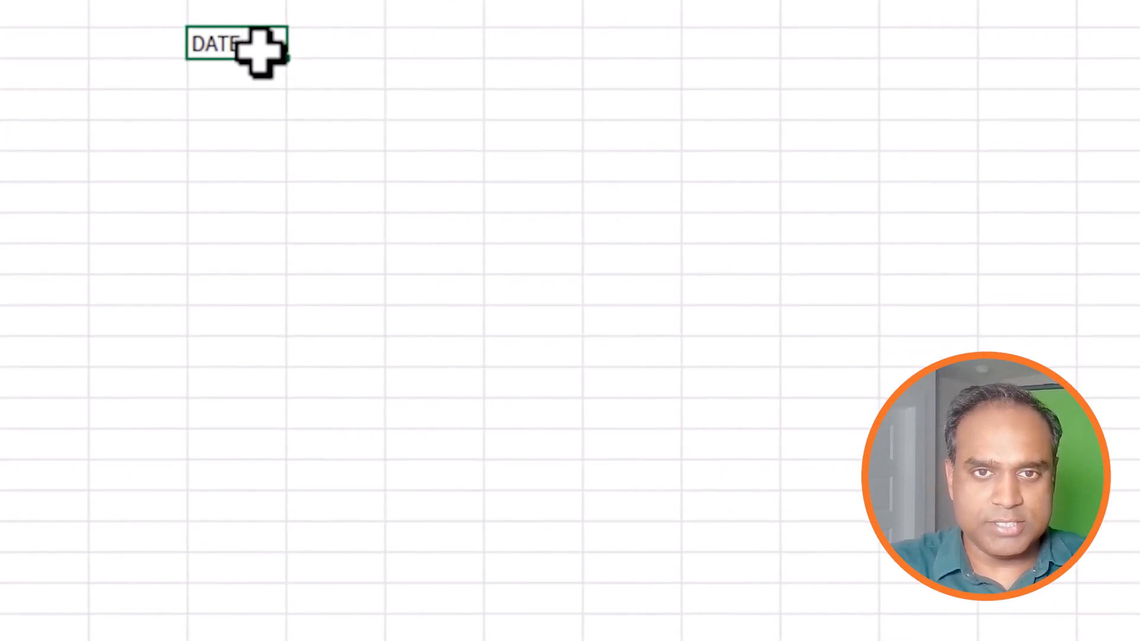
pyautogui.press('Tab')
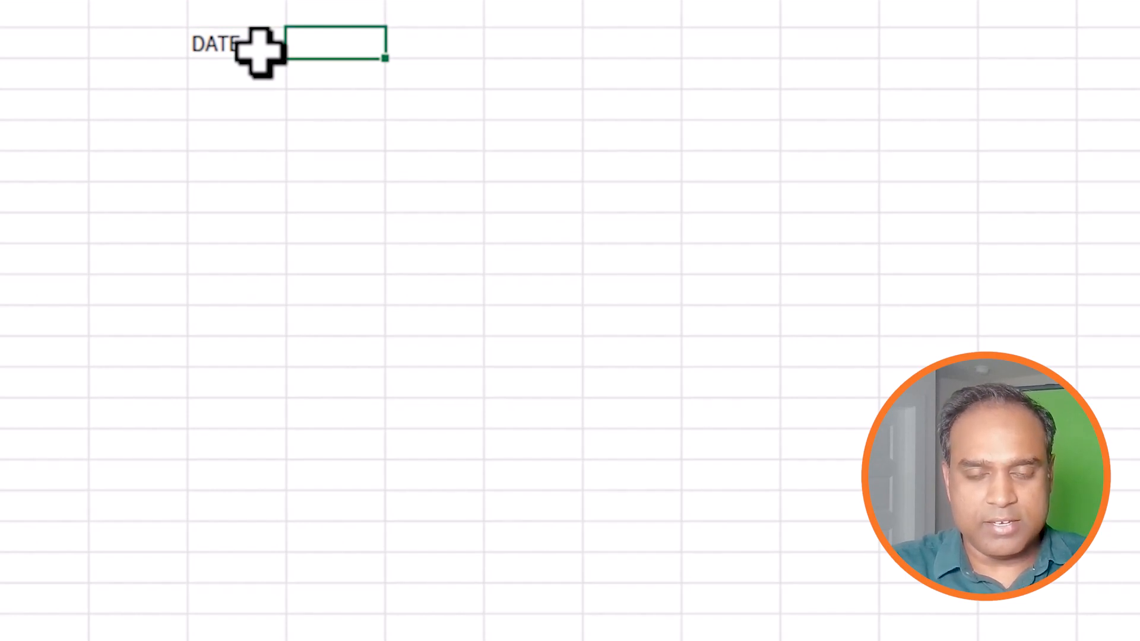
pyautogui.write('CLOSING P')
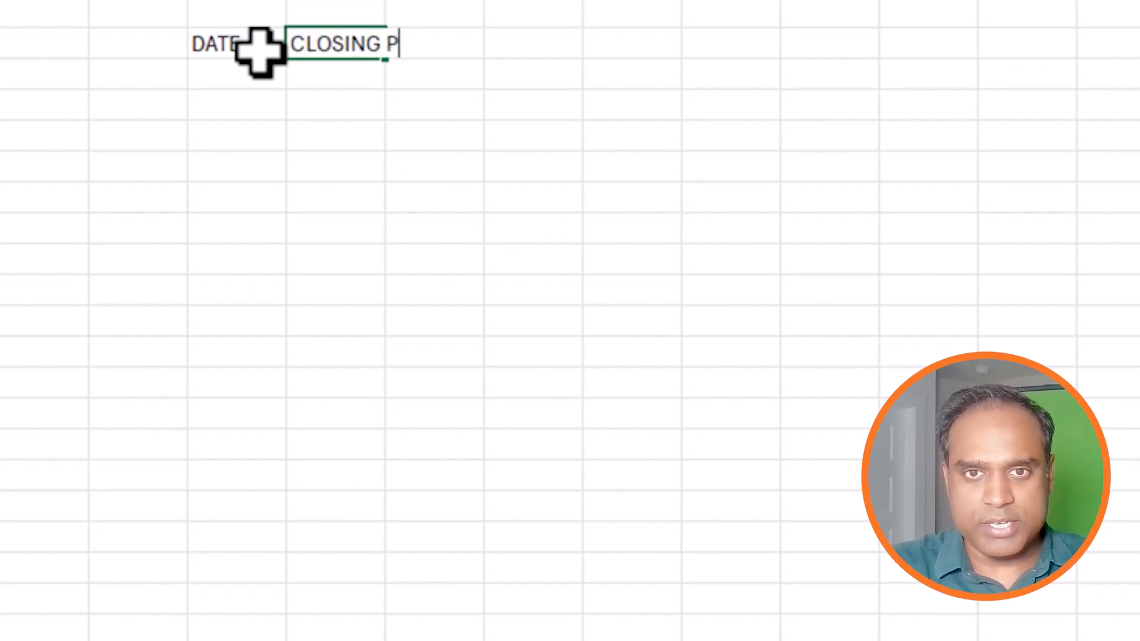
pyautogui.write('RICE')
pyautogui.press('Tab')
pyautogui.write('VOLUME')
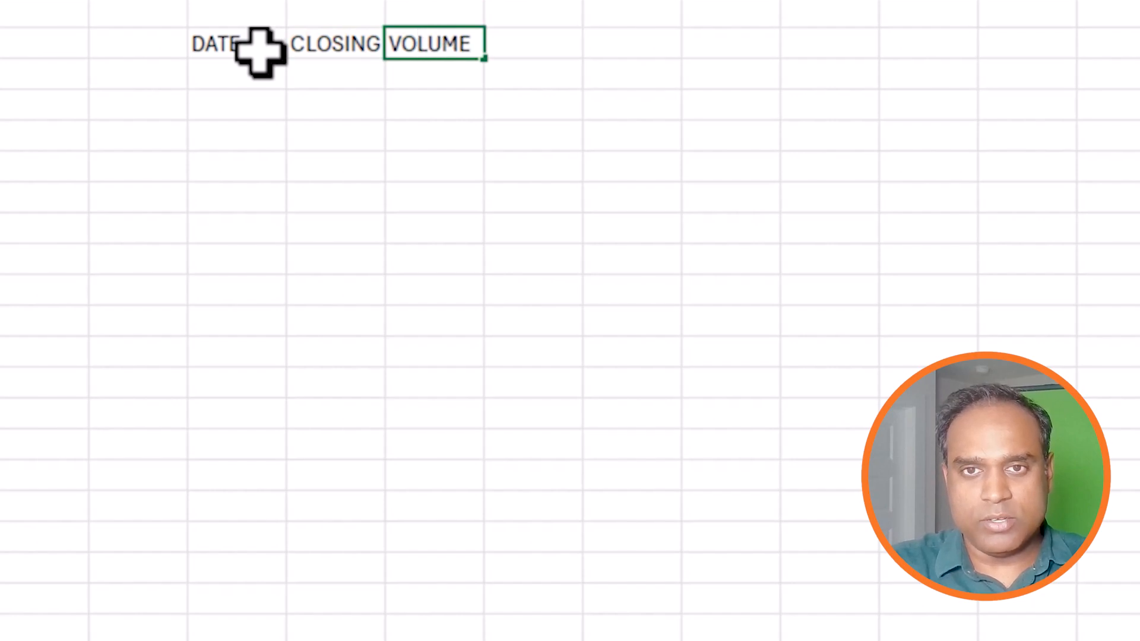
pyautogui.press('Return')
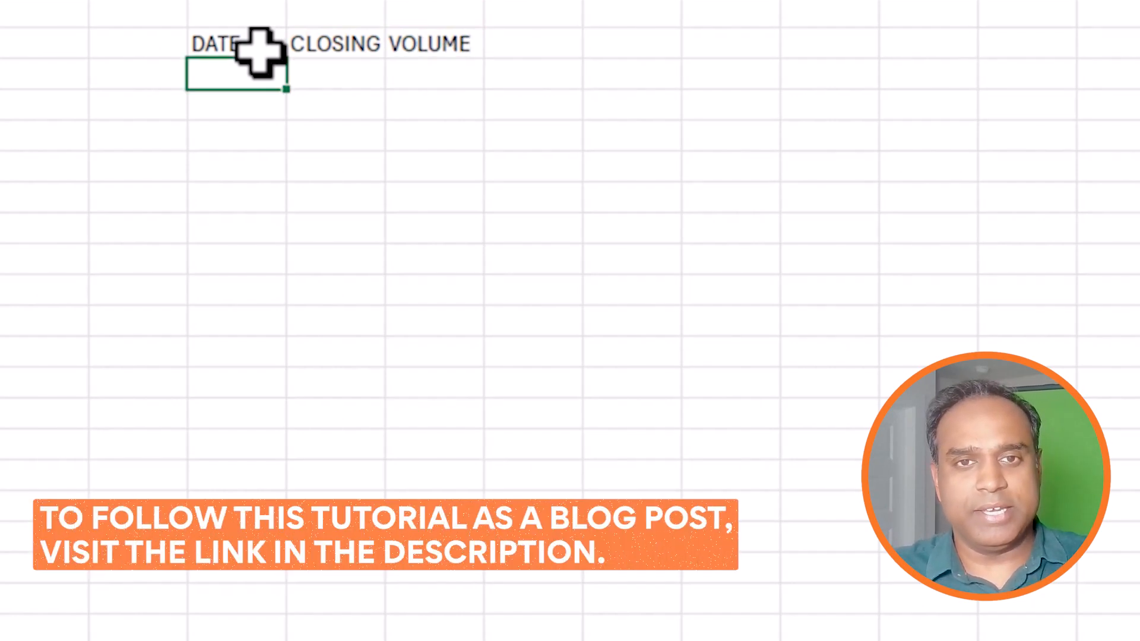
pyautogui.moveTo(389, 2); pyautogui.dragTo(403, 1)
pyautogui.moveTo(499, 1); pyautogui.dragTo(521, 2)
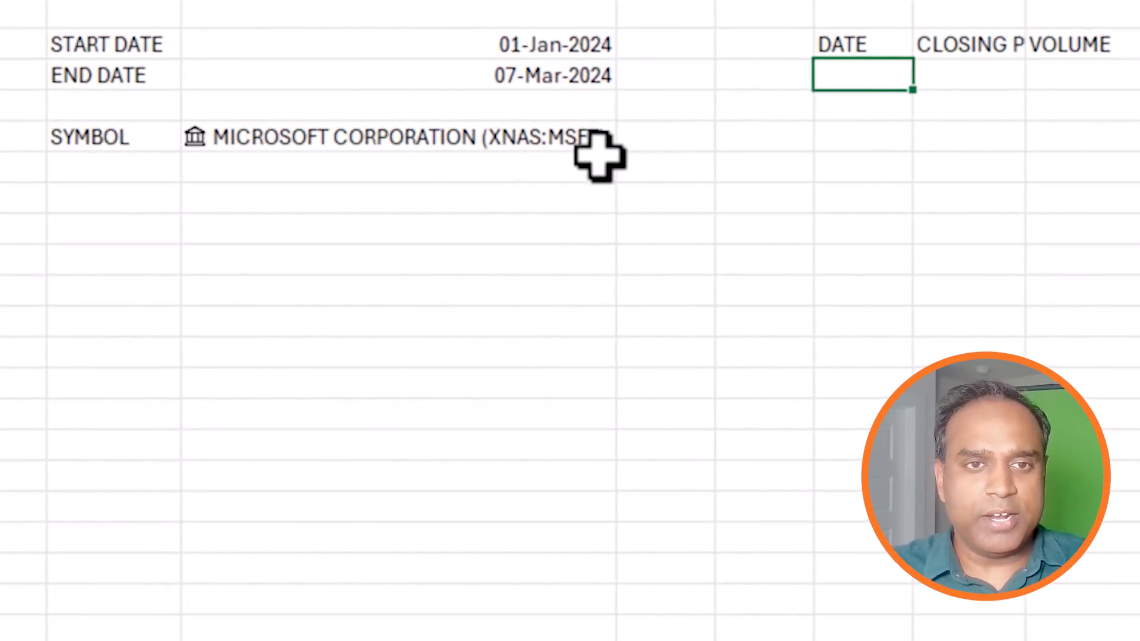
# Name the stock symbol cell H5 I_SYM.
pyautogui.click(583, 143)
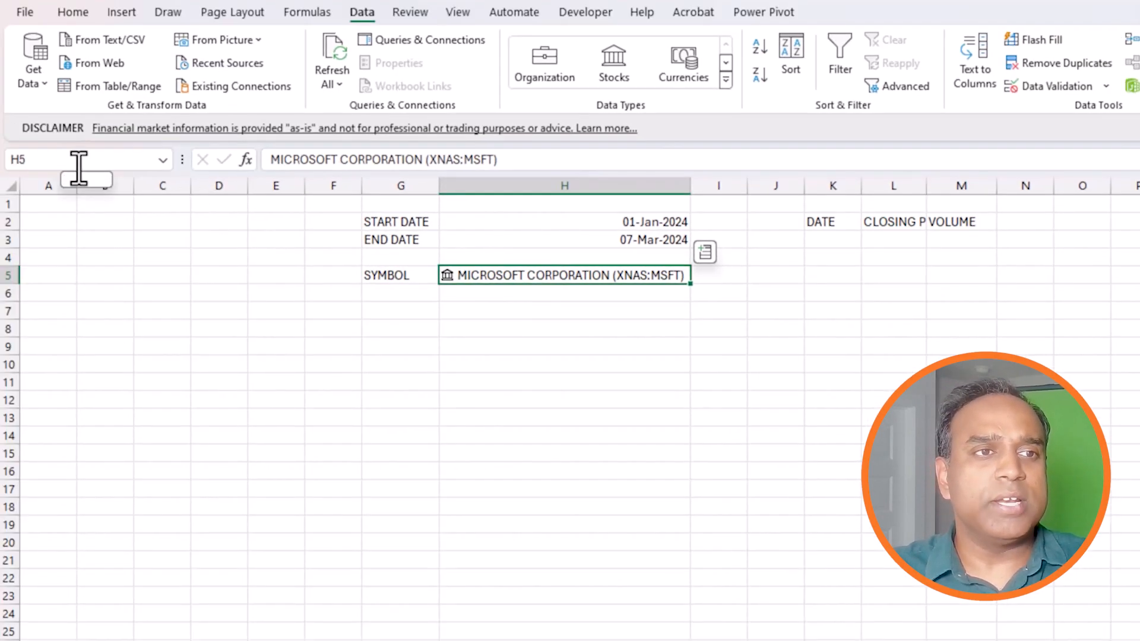
pyautogui.click(79, 162)
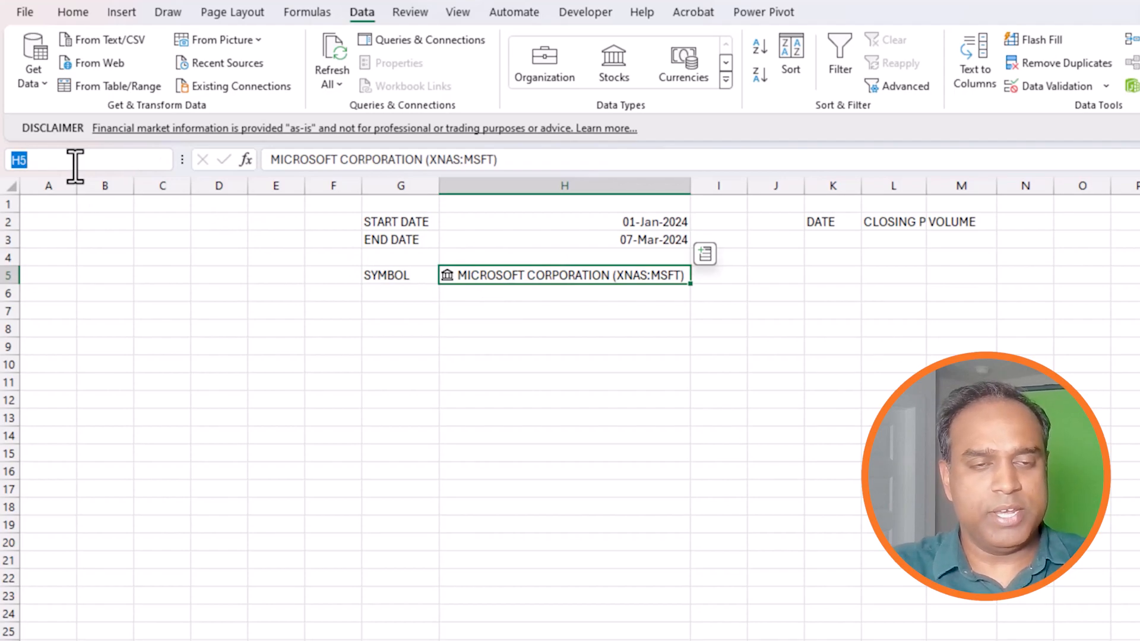
pyautogui.press('BackSpace')
pyautogui.write('I_SYM')
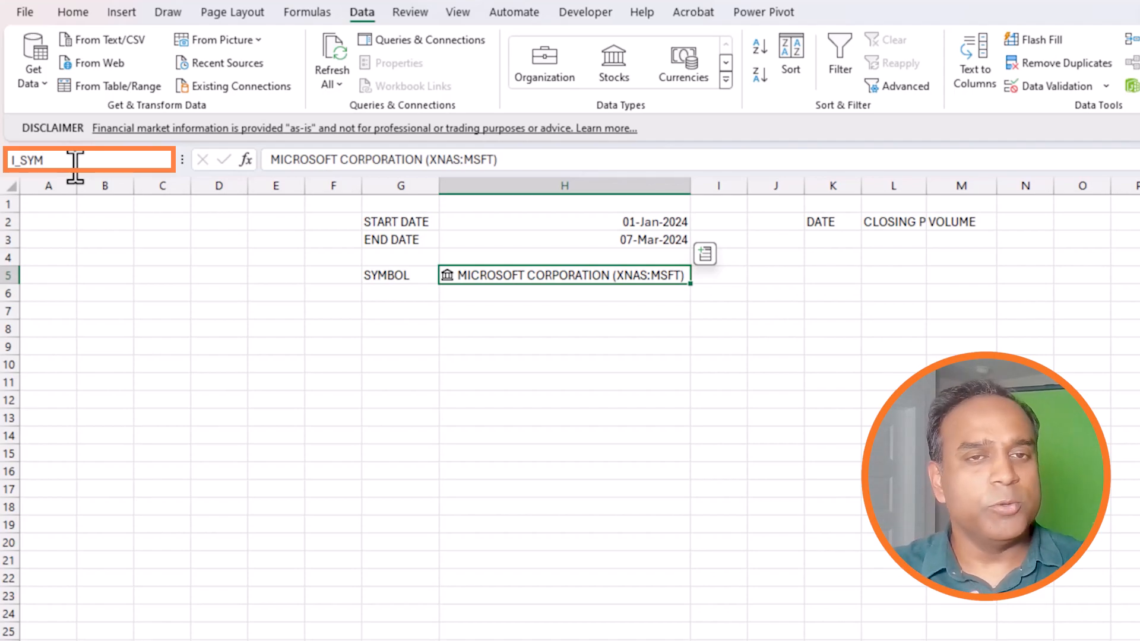
pyautogui.press('Return')
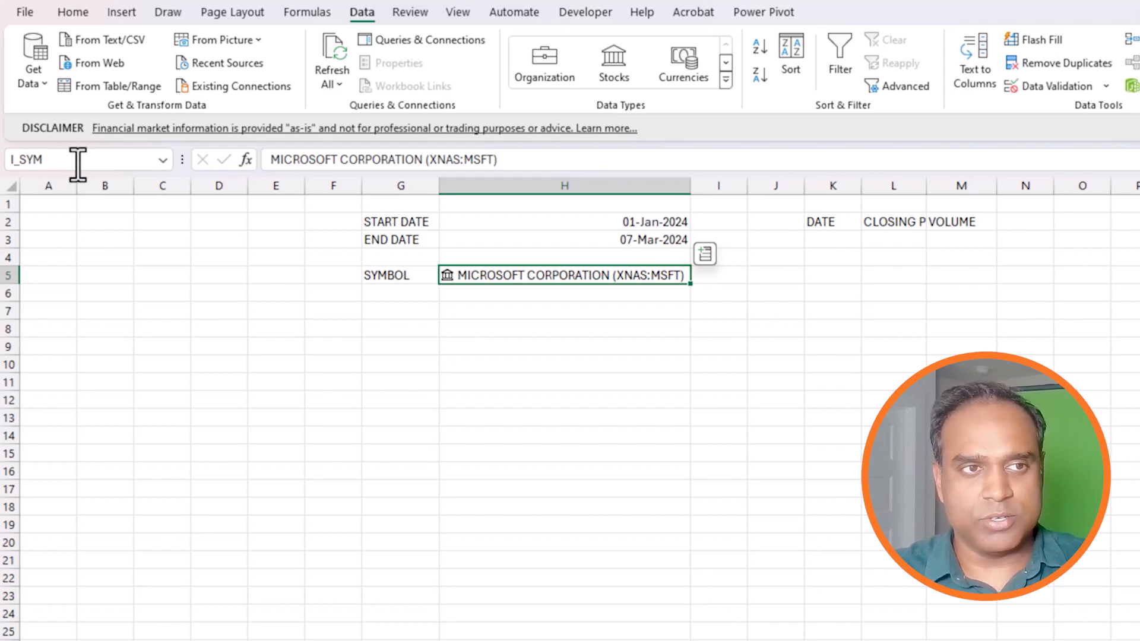
# Start a STOCKHISTORY formula in K3 with I_SYM as the stock, H2 as the start date and H3 as the end date.
pyautogui.click(852, 239)
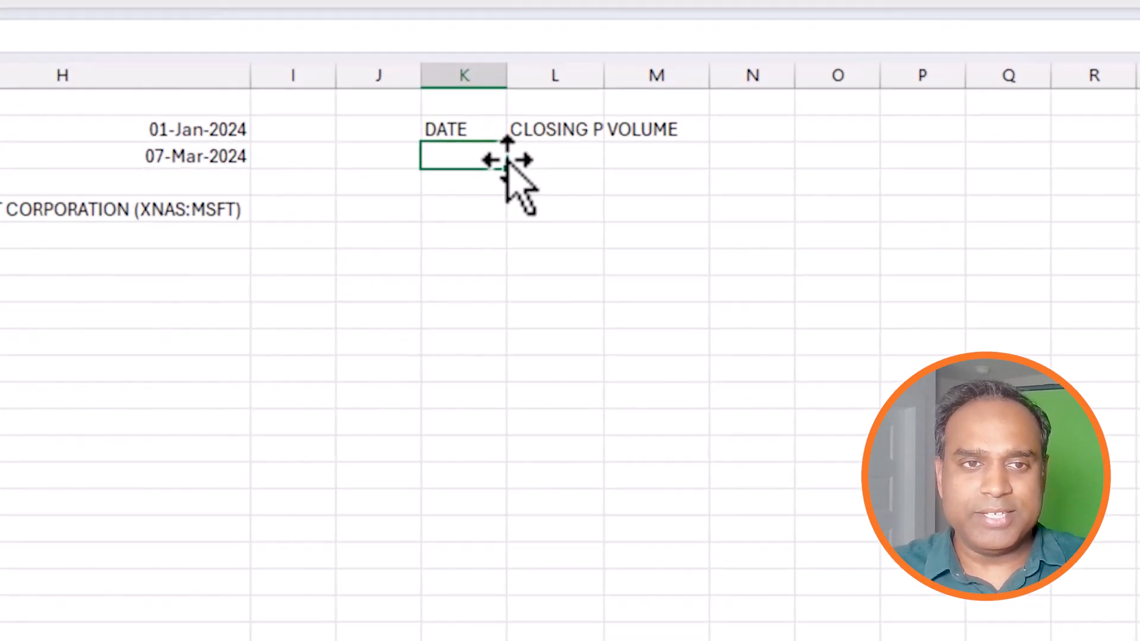
pyautogui.write('=S')
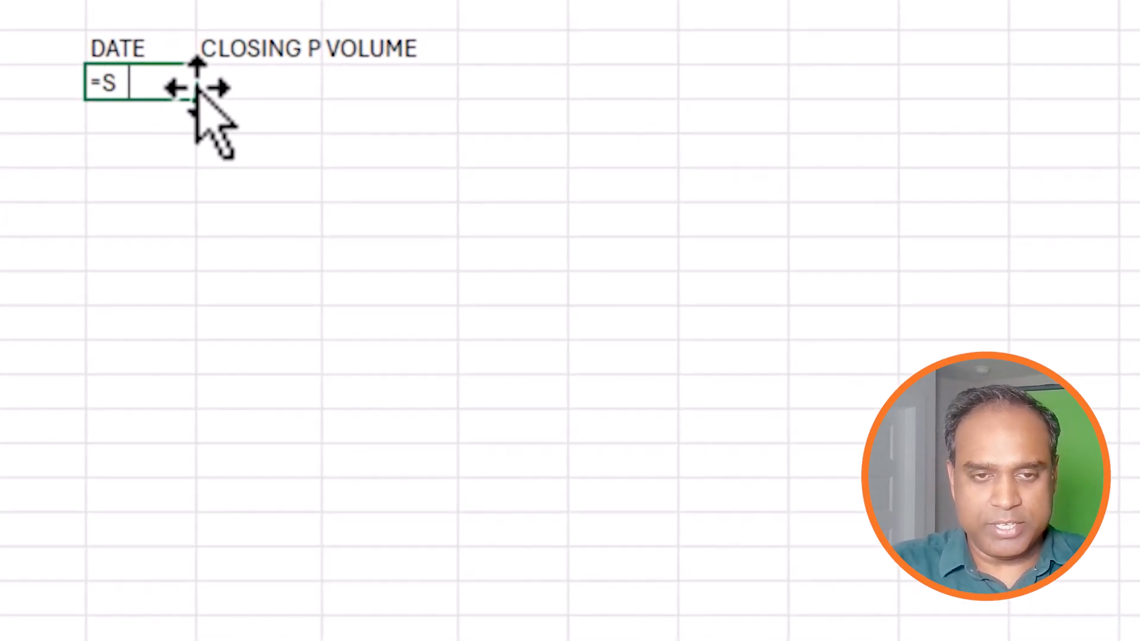
pyautogui.write('TOCKHISTORY')
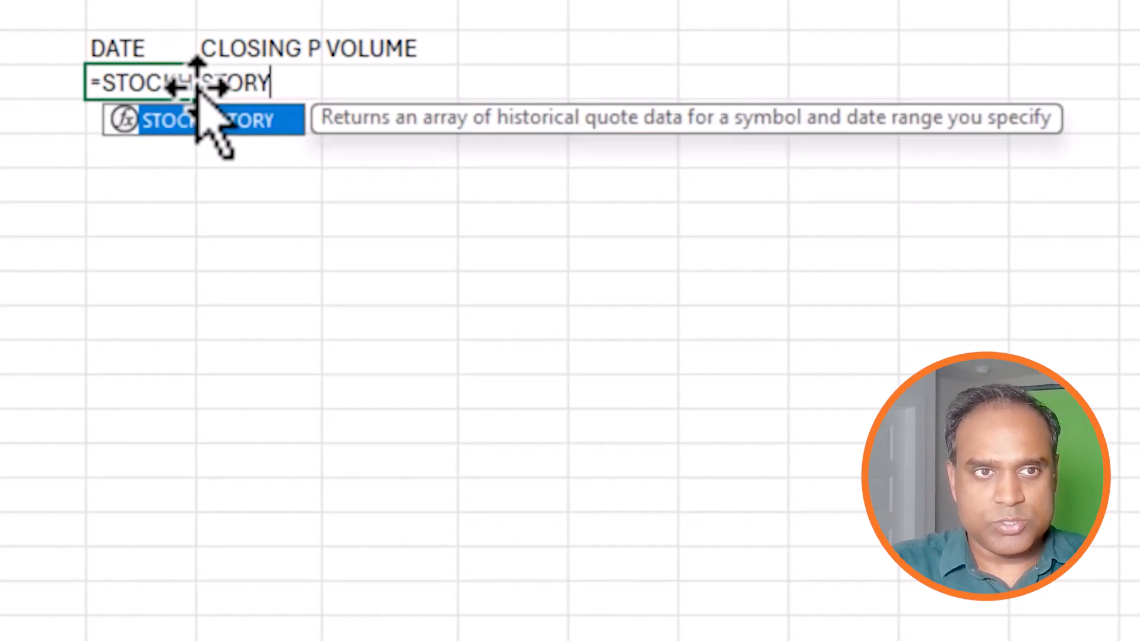
pyautogui.write('(')
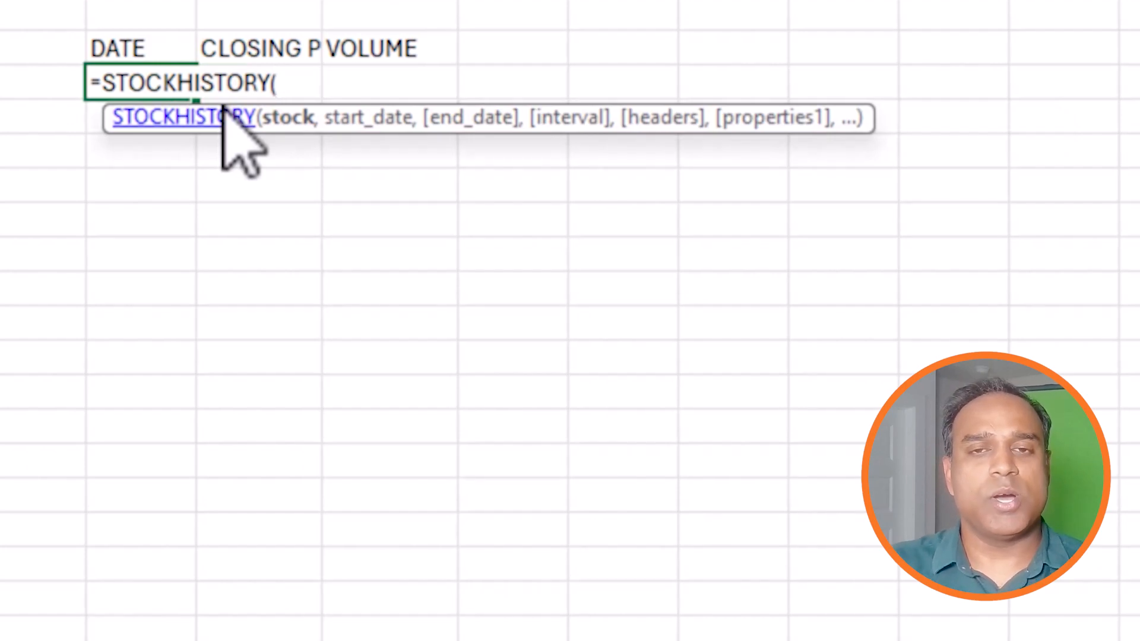
pyautogui.write('I_SYM')
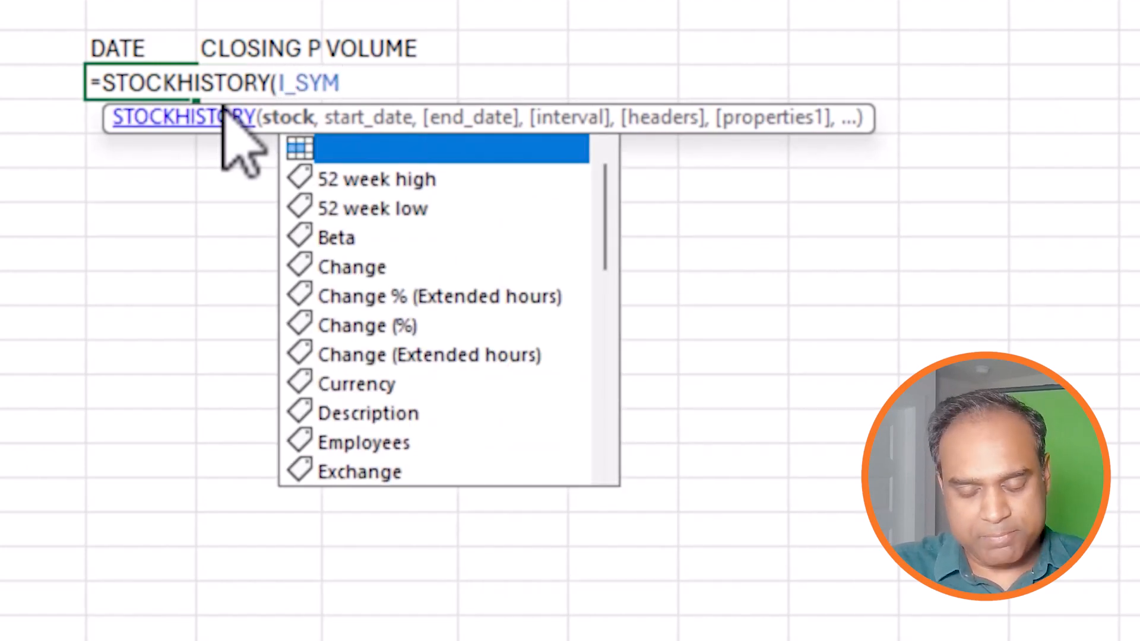
pyautogui.write(',')
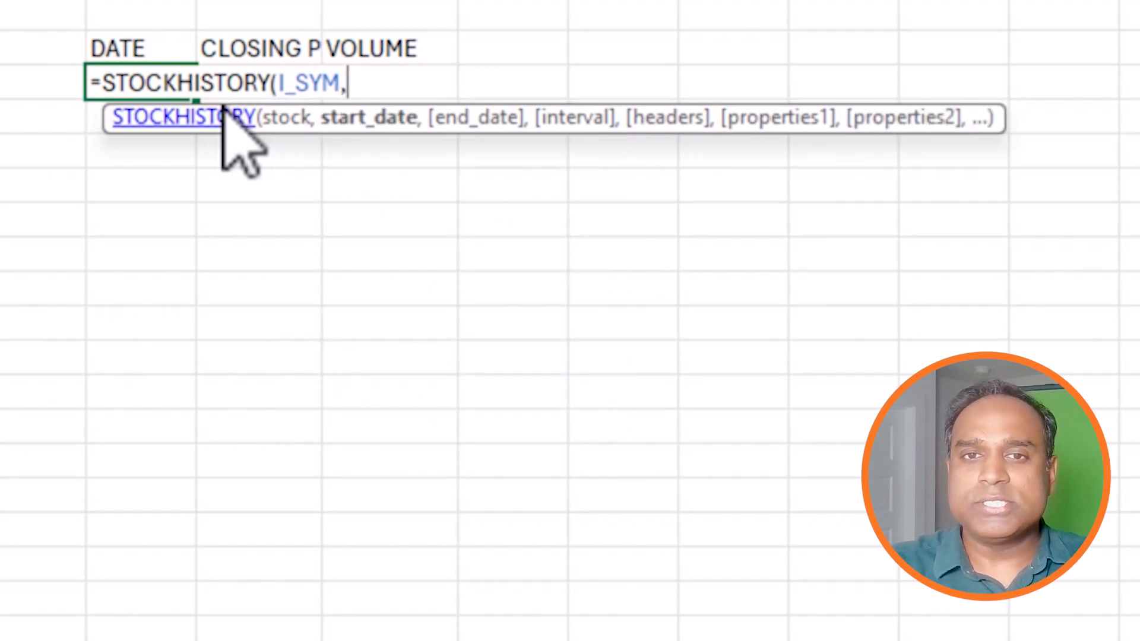
pyautogui.click(440, 51)
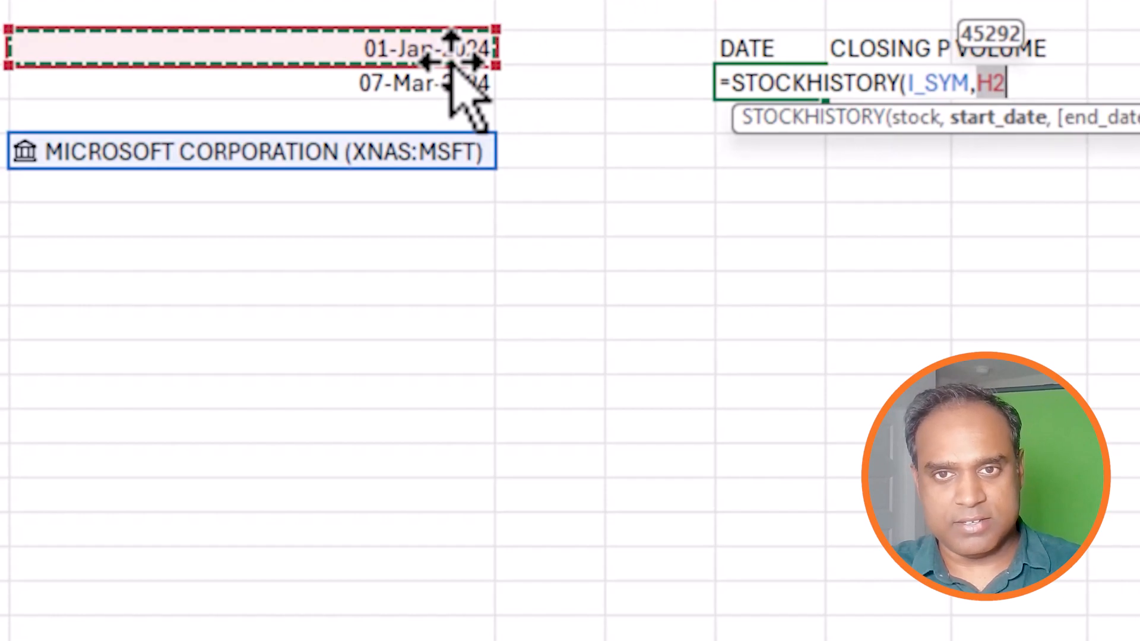
pyautogui.write(',')
pyautogui.click(458, 89)
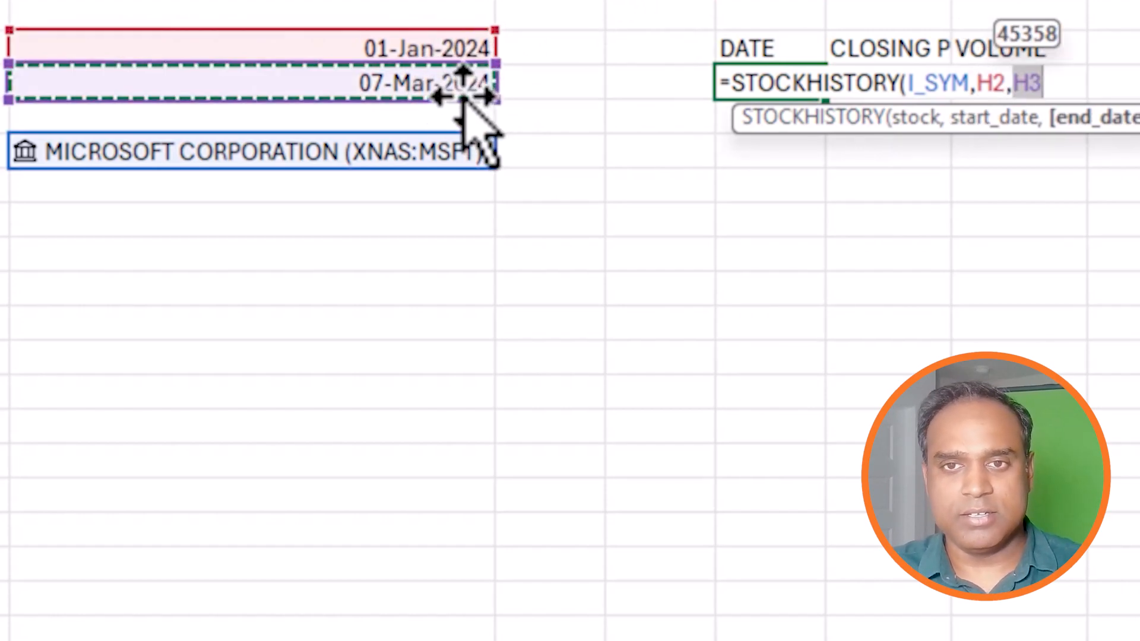
# Complete the STOCKHISTORY formula with daily interval 0, no header 0, and properties 0, 1 and 5 for date, close and volume.
pyautogui.write(',')
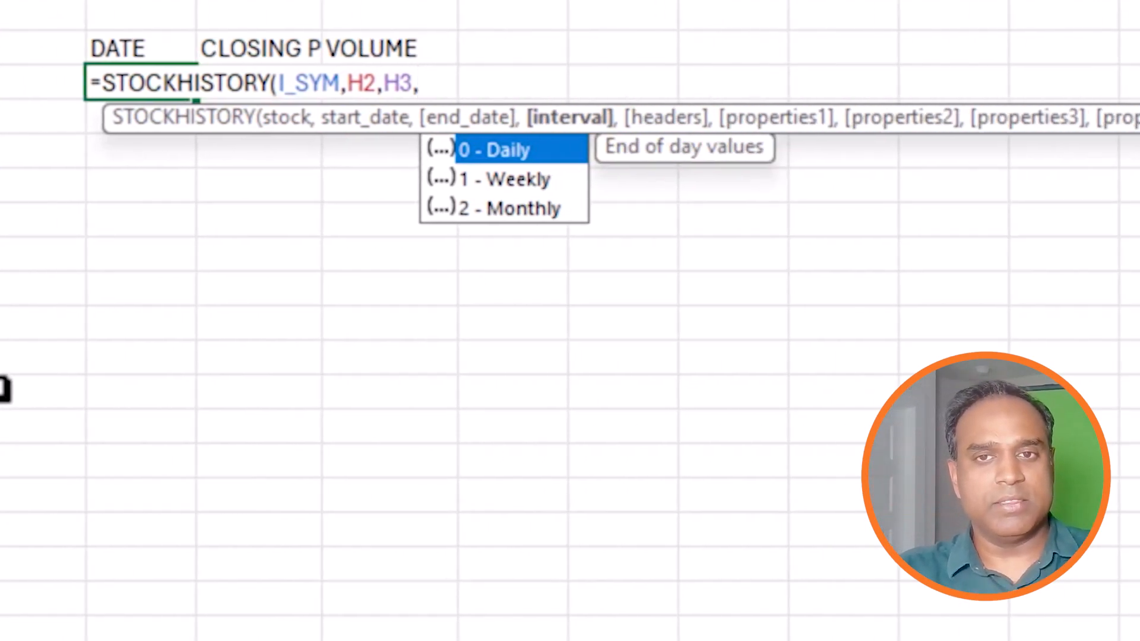
pyautogui.write('0')
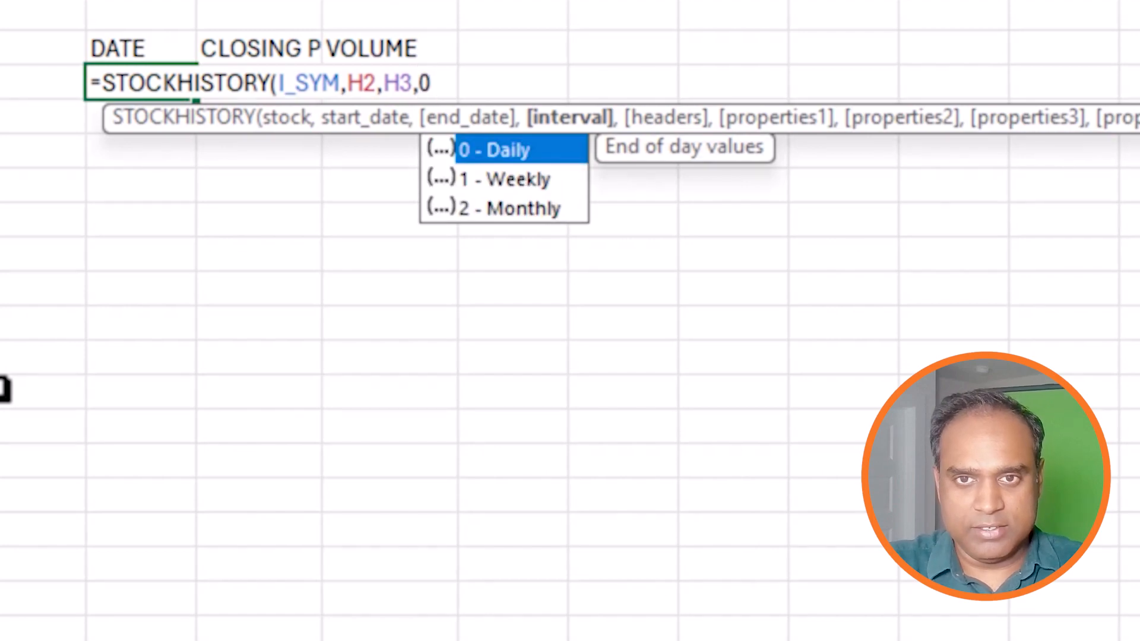
pyautogui.write(',')
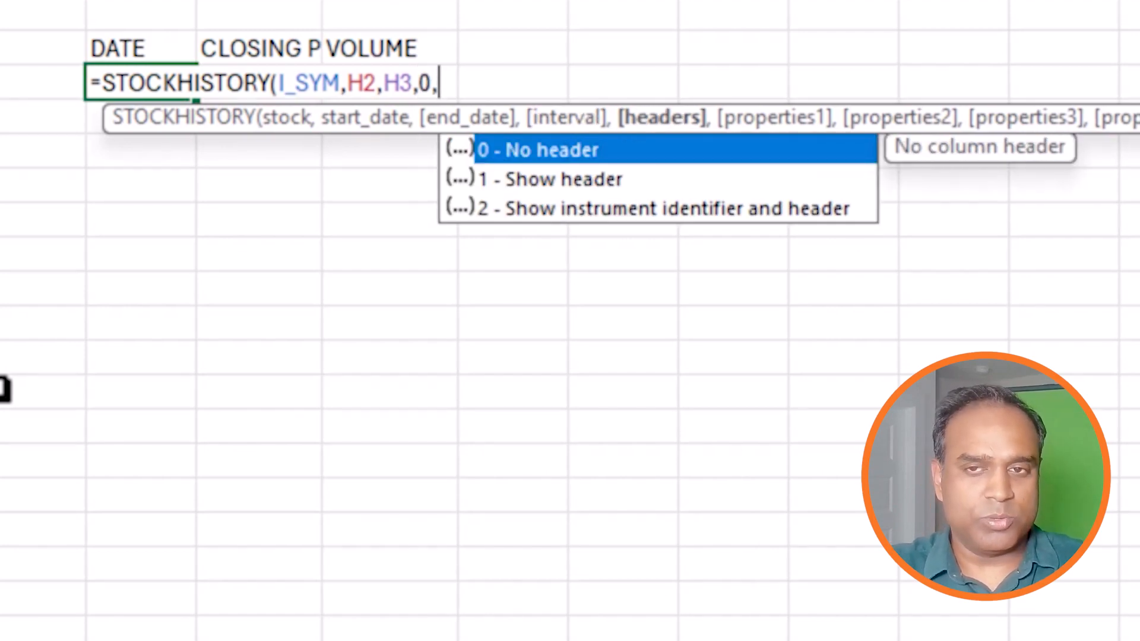
pyautogui.write('0,')
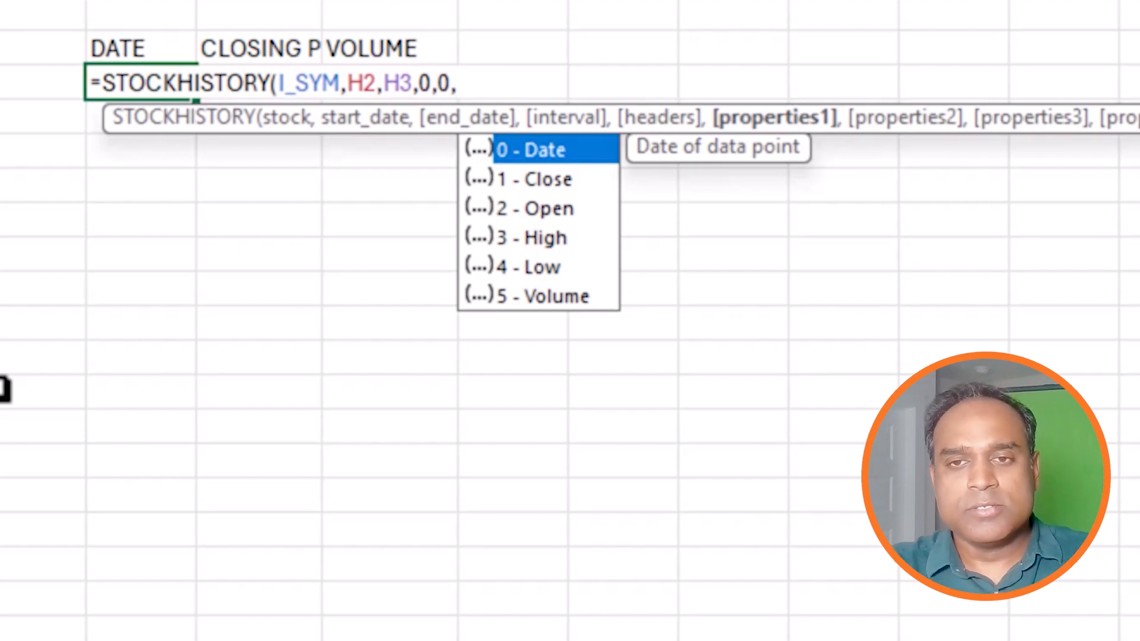
pyautogui.write('0,')
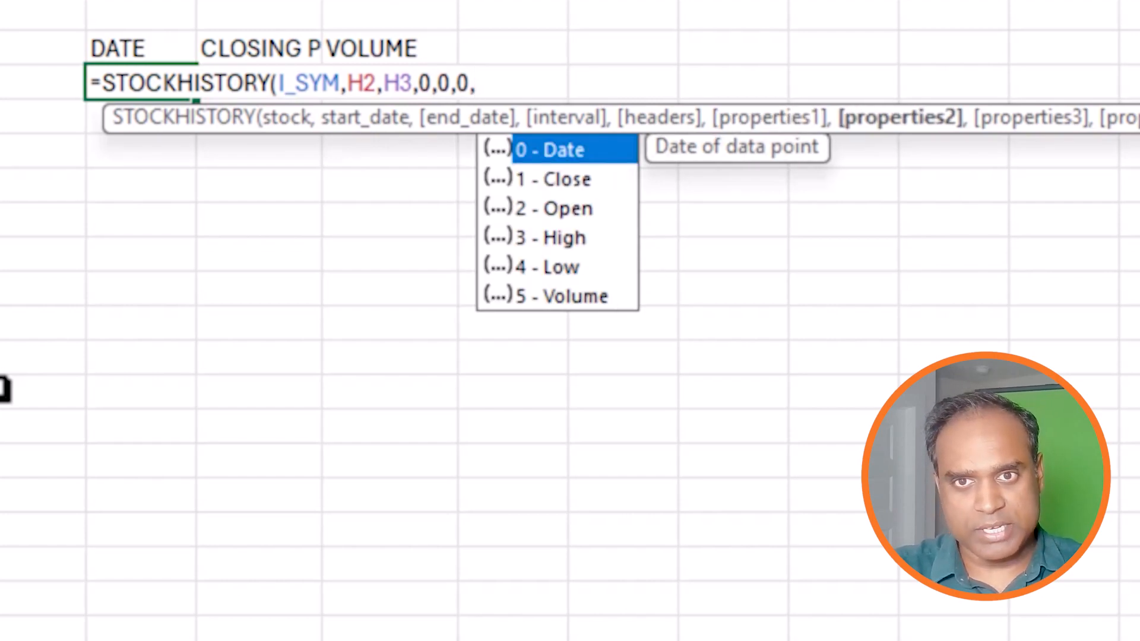
pyautogui.write('1,')
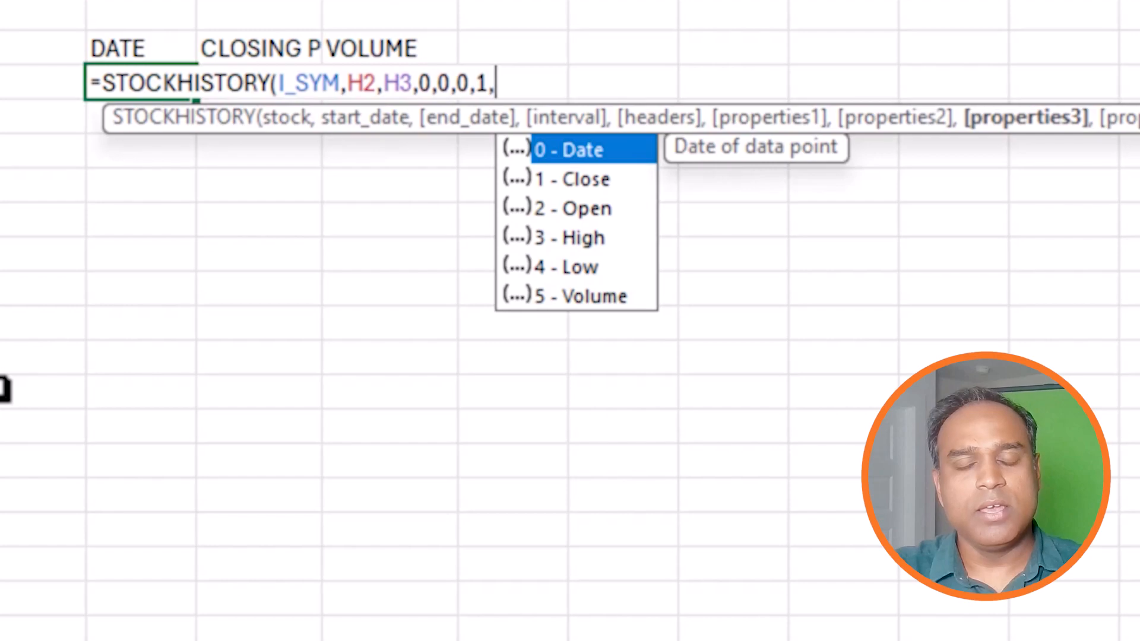
pyautogui.write('5')
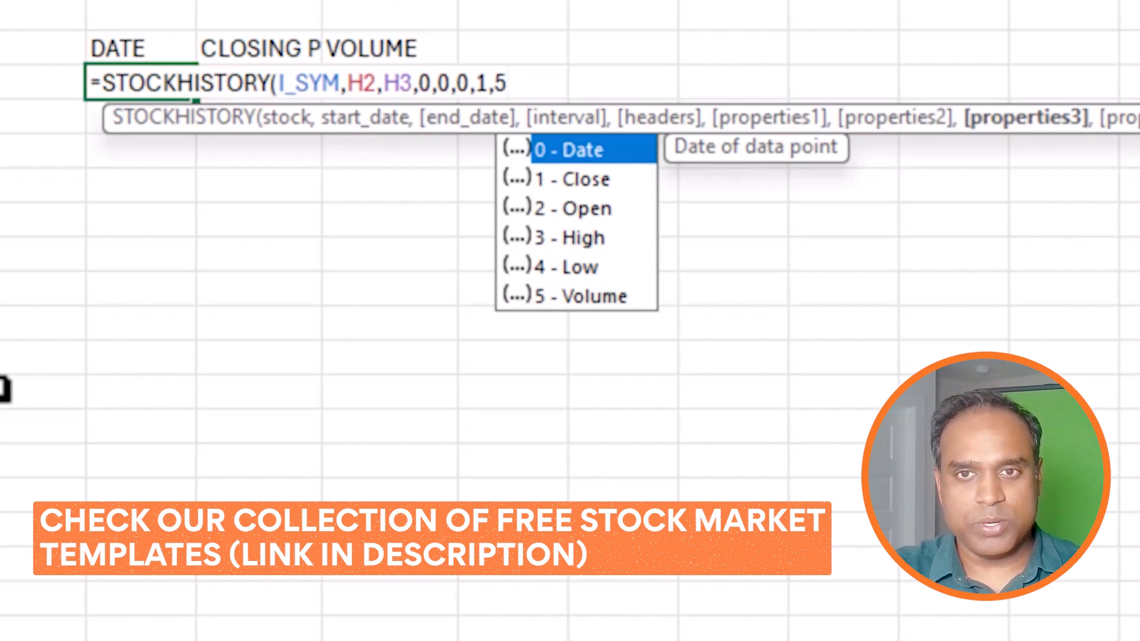
pyautogui.write(')')
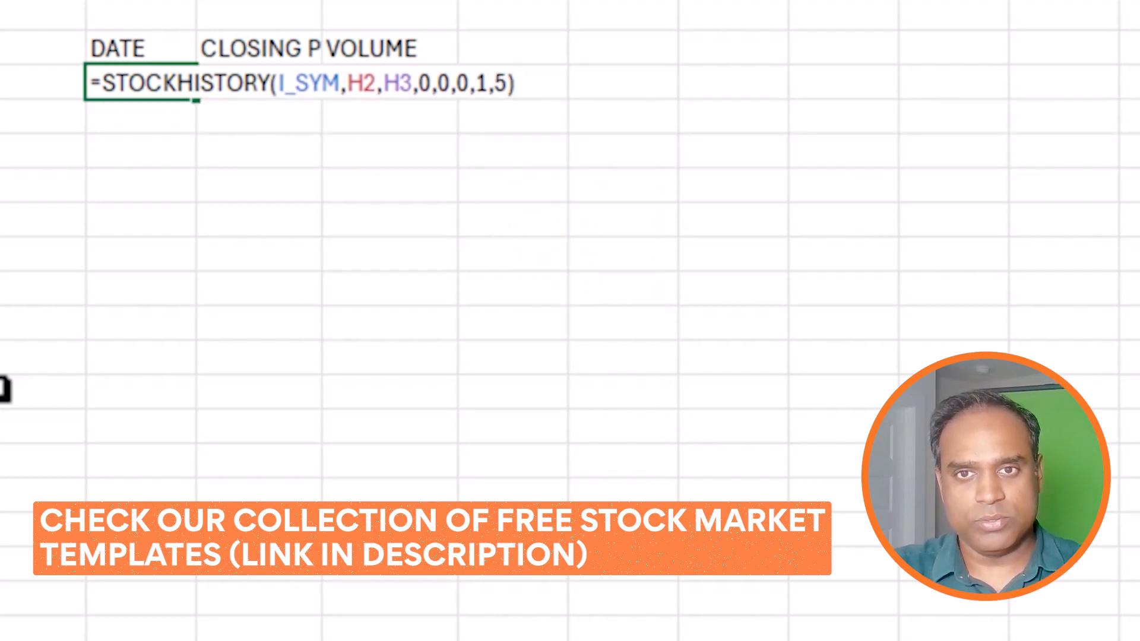
pyautogui.press('Return')
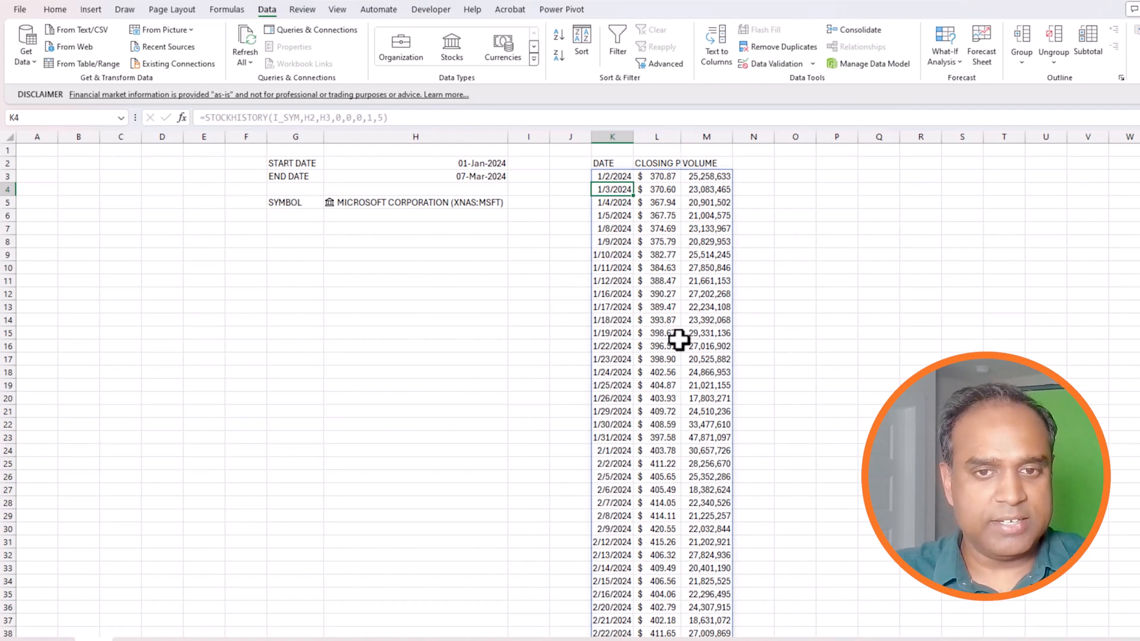
# Widen column L to fit the CLOSING PRICE header.
pyautogui.scroll(-5, 665, 303)
pyautogui.scroll(5, 665, 303)
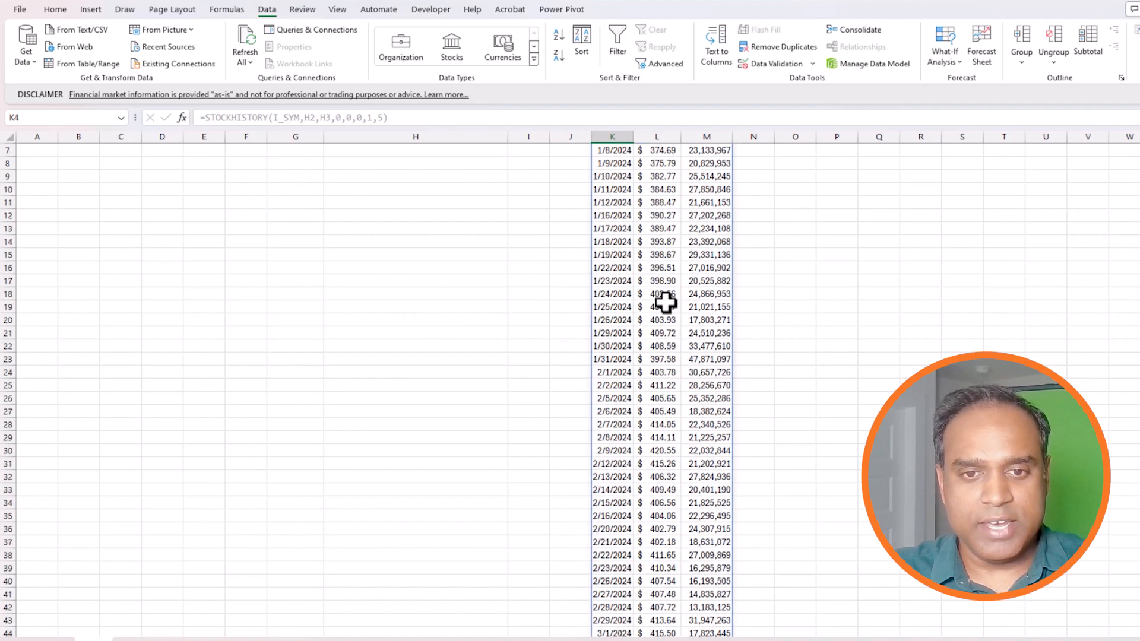
pyautogui.moveTo(681, 140); pyautogui.dragTo(709, 140)
# Apply the custom number format dd-mmm-yyyy to column K and widen the column slightly.
pyautogui.click(619, 135)
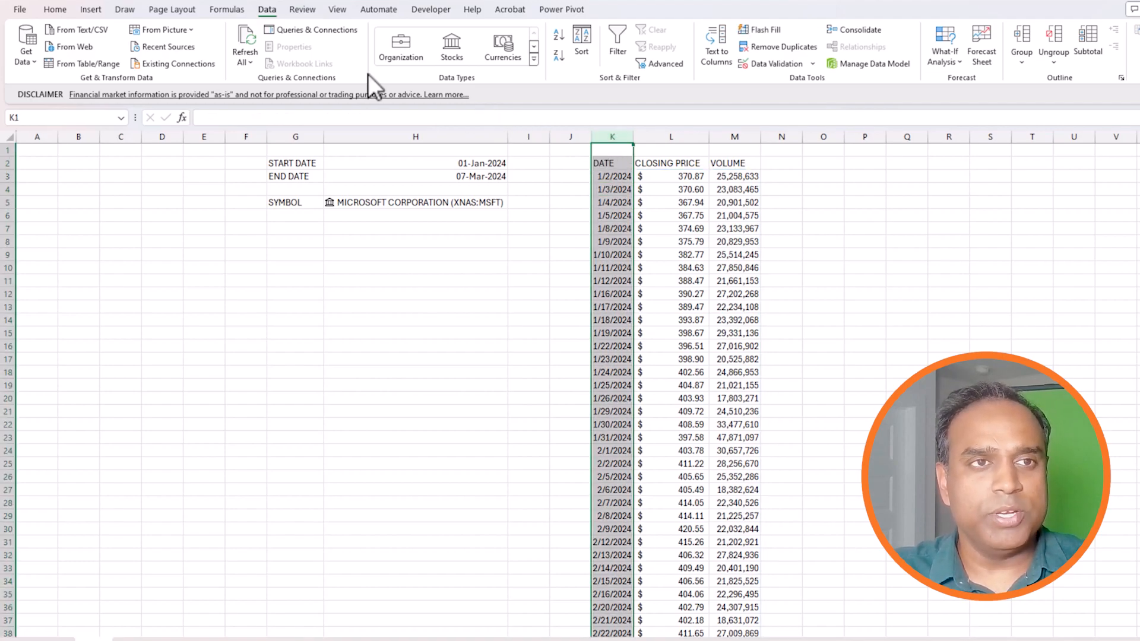
pyautogui.click(63, 10)
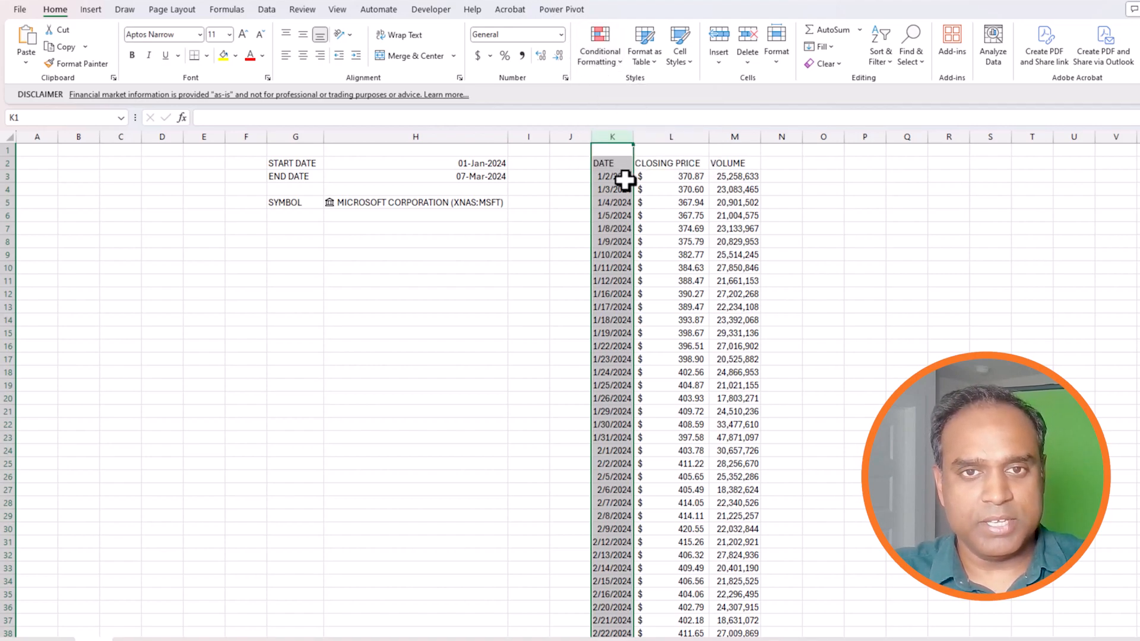
pyautogui.hotkey('ctrl', '1')
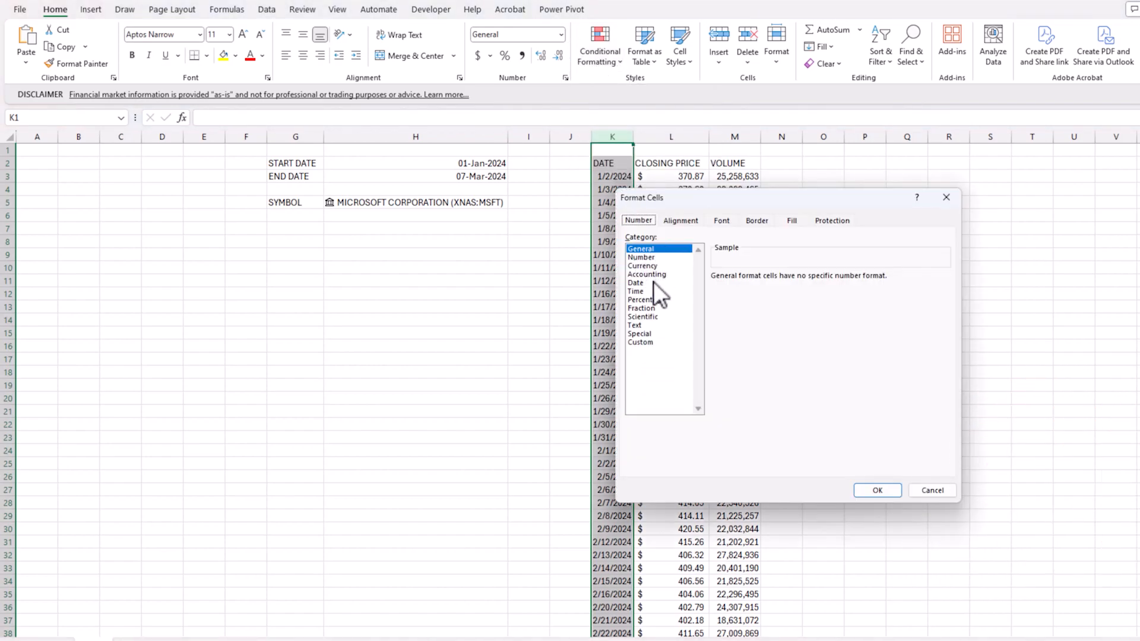
pyautogui.click(653, 283)
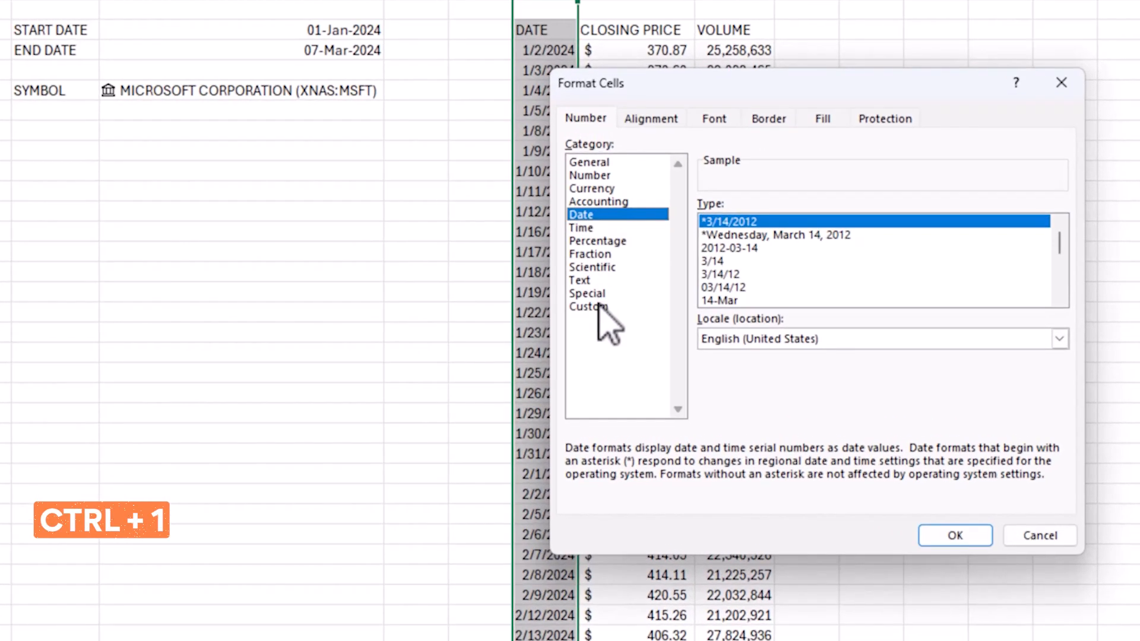
pyautogui.click(647, 342)
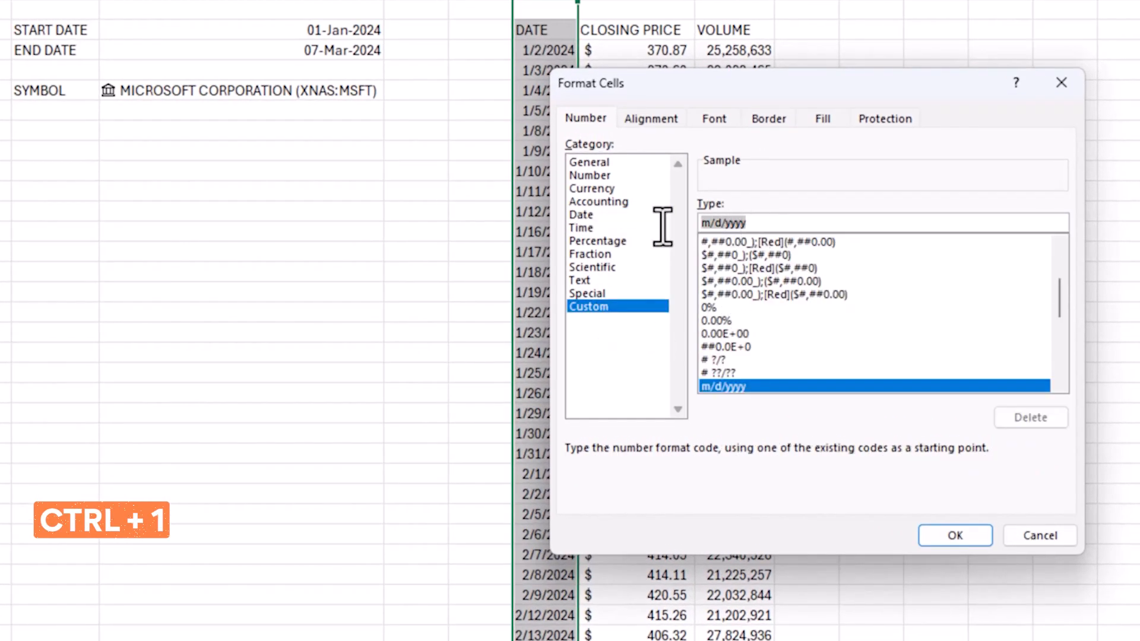
pyautogui.write('dd-mmm-')
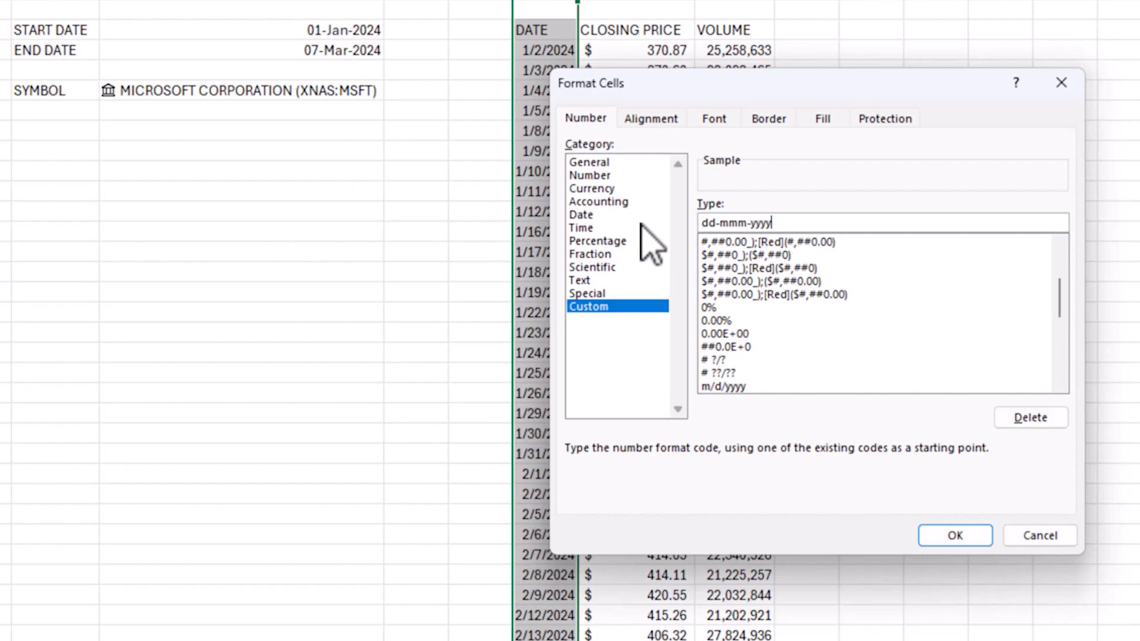
pyautogui.write('yyyy')
pyautogui.press('Return')
pyautogui.click(889, 211)
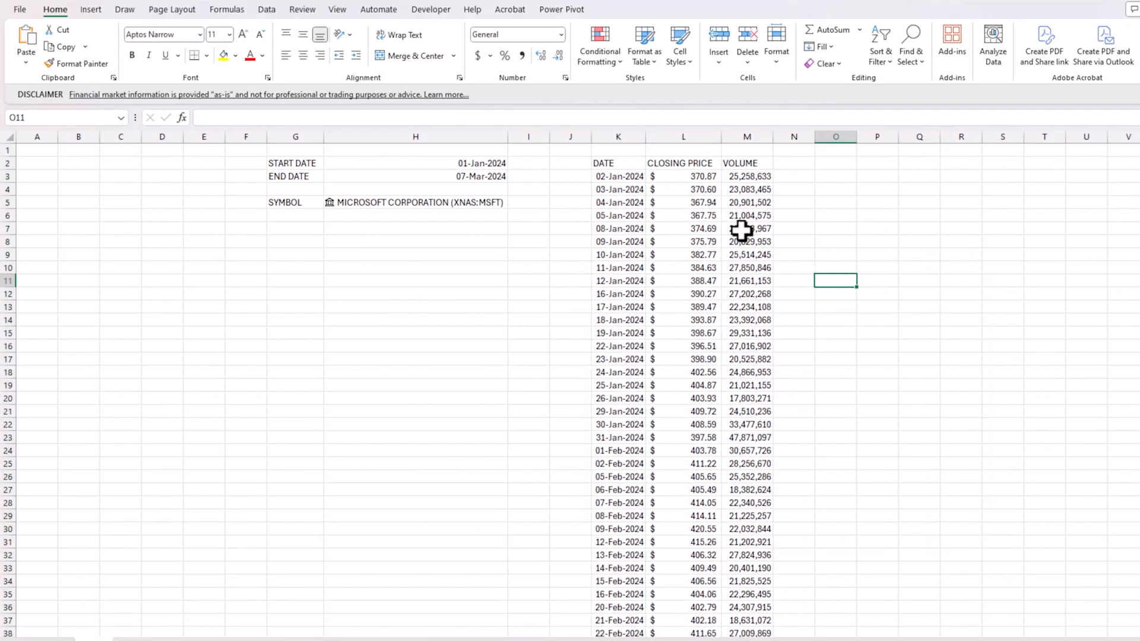
pyautogui.moveTo(645, 136); pyautogui.dragTo(656, 137)
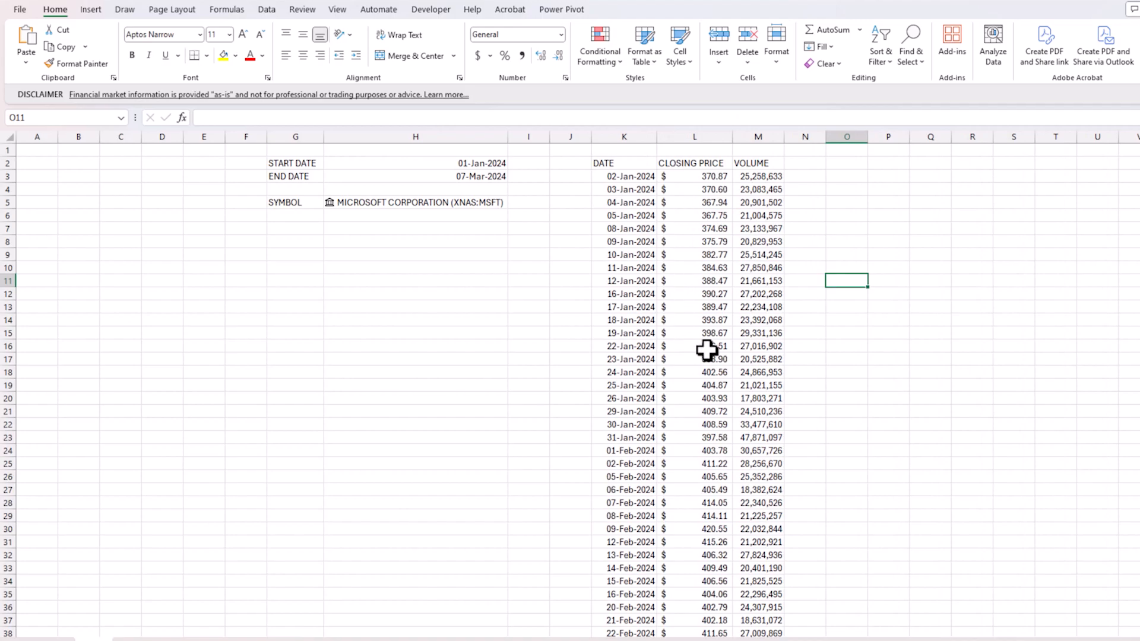
# Check the last date in the stock history output and change the start date in H2 to 1/1/2023.
pyautogui.scroll(-8, 707, 351)
pyautogui.click(628, 436)
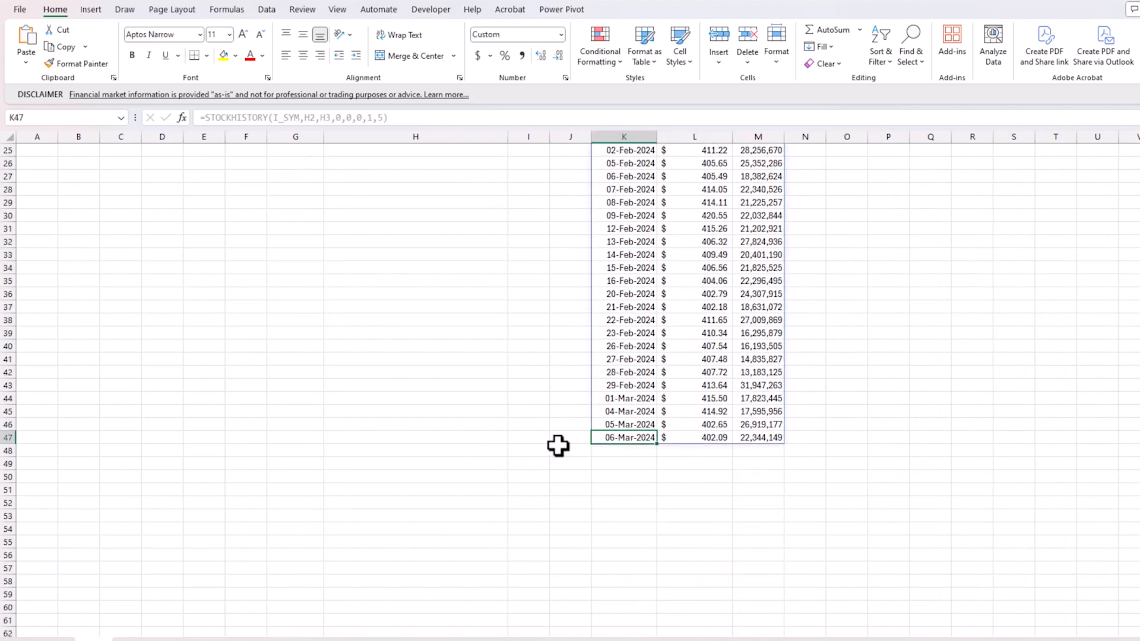
pyautogui.scroll(8, 615, 435)
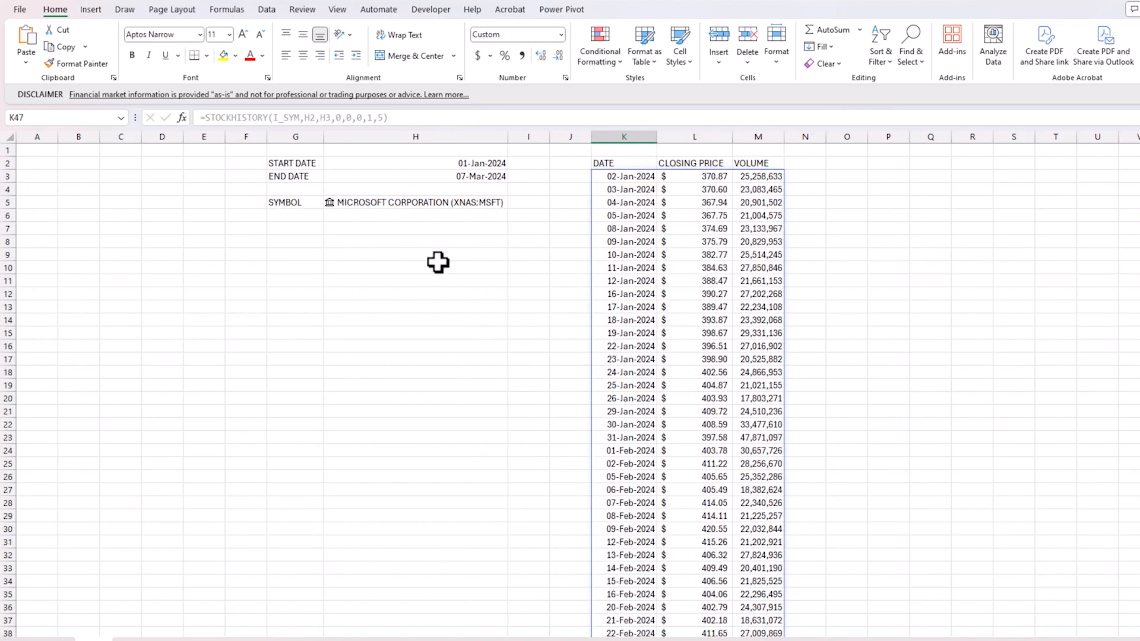
pyautogui.click(443, 165)
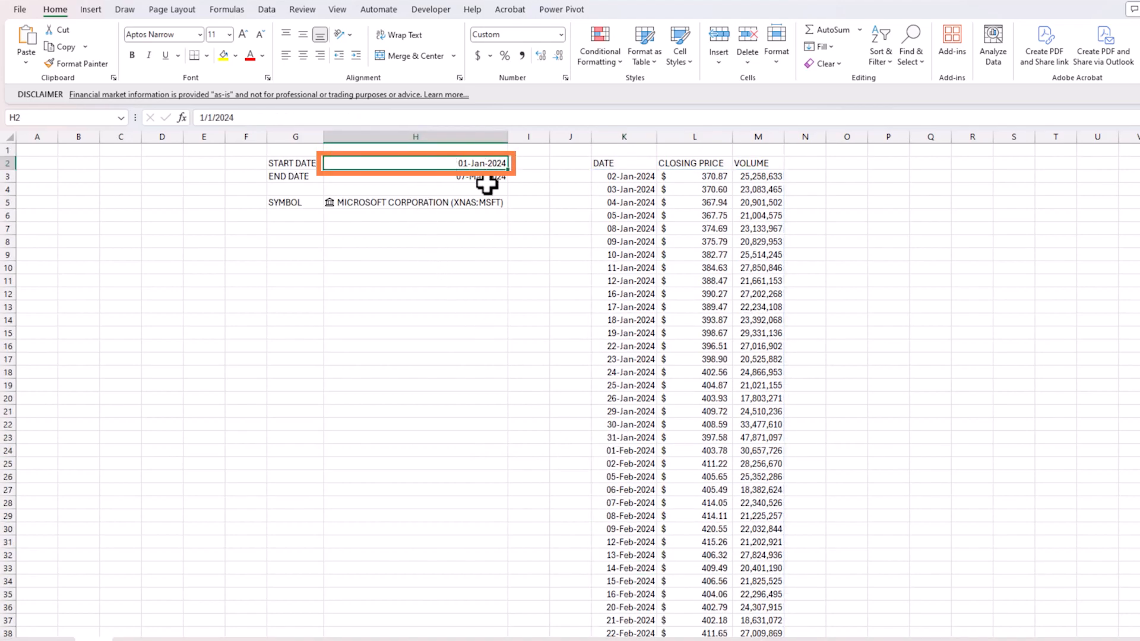
pyautogui.write('1/1/2023')
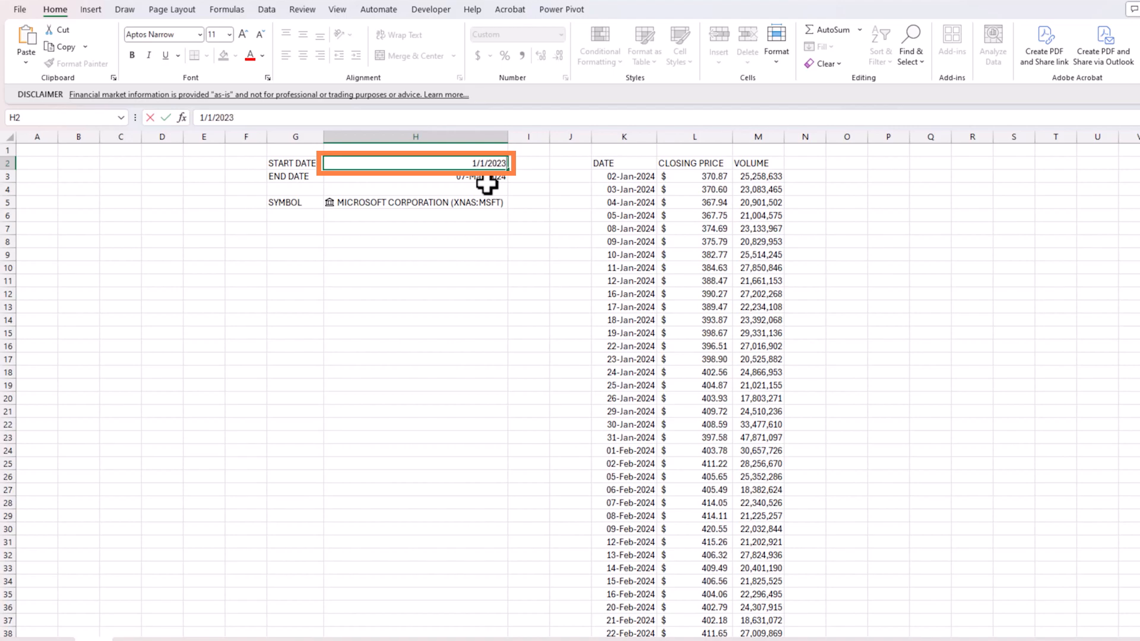
pyautogui.press('Return')
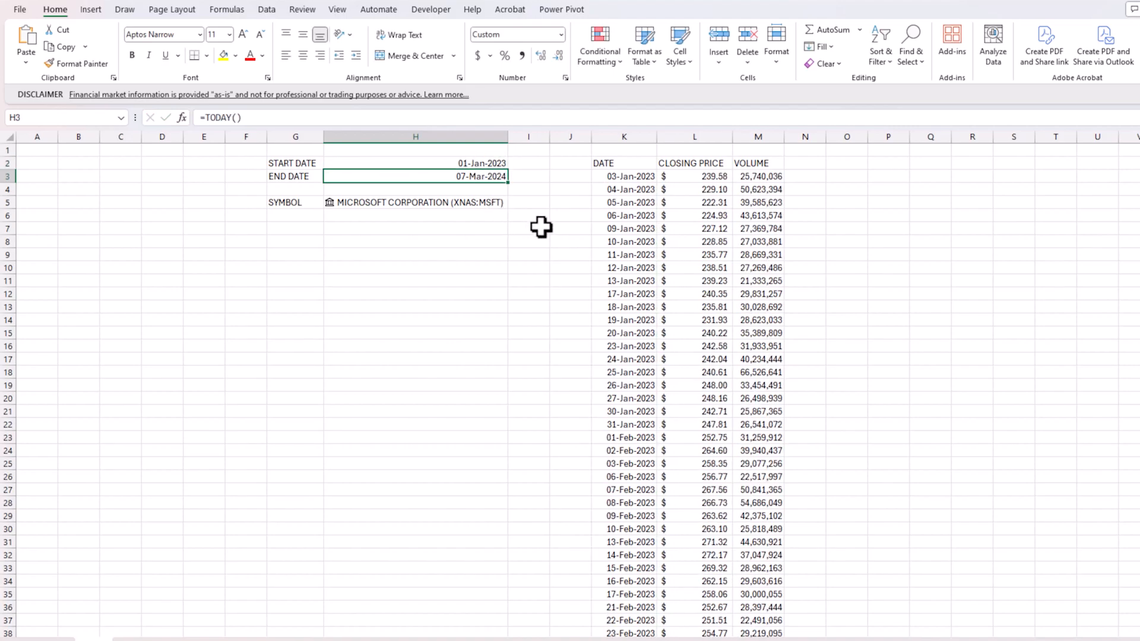
# Examine the spilled stock history in column K from the K3 formula down to its last date.
pyautogui.click(628, 178)
pyautogui.scroll(-20, 618, 356)
pyautogui.scroll(-20, 635, 372)
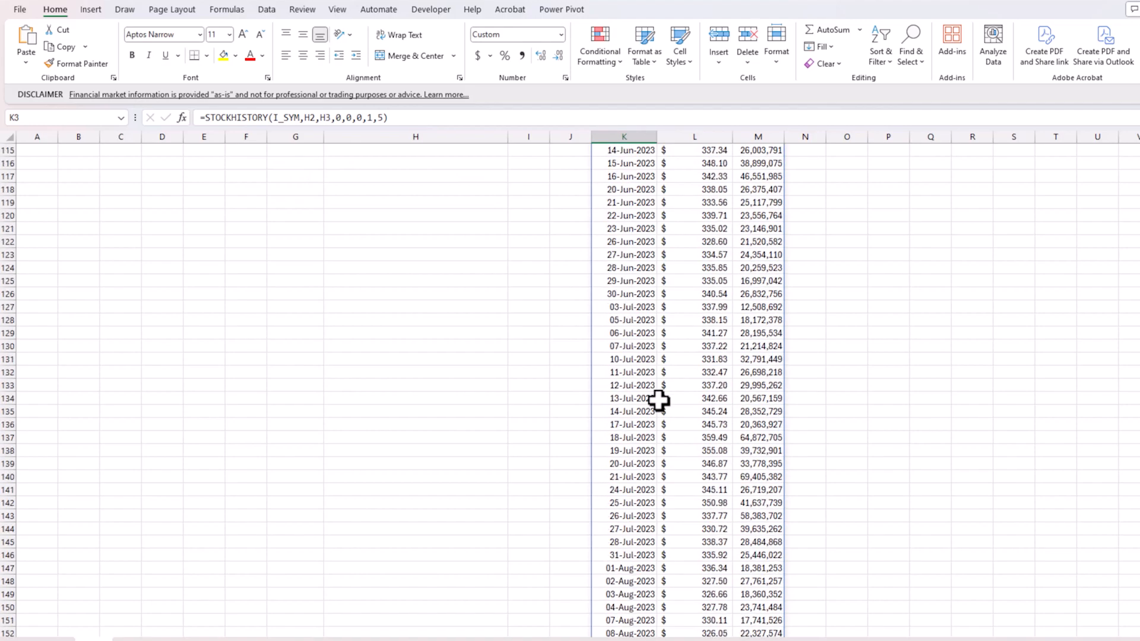
pyautogui.scroll(-20, 652, 395)
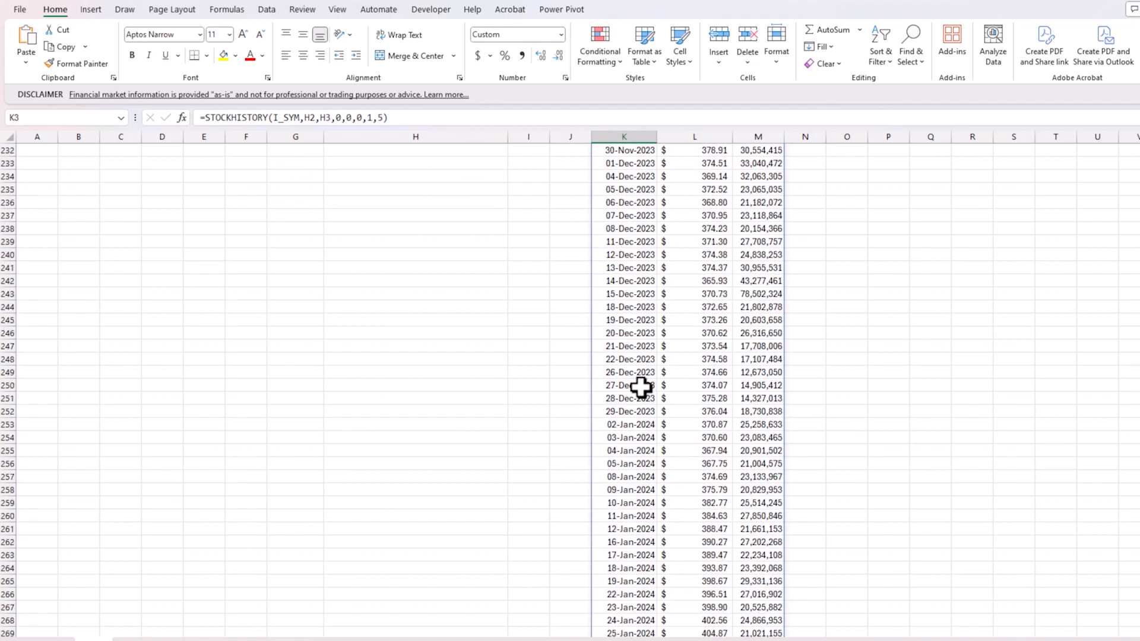
pyautogui.click(616, 291)
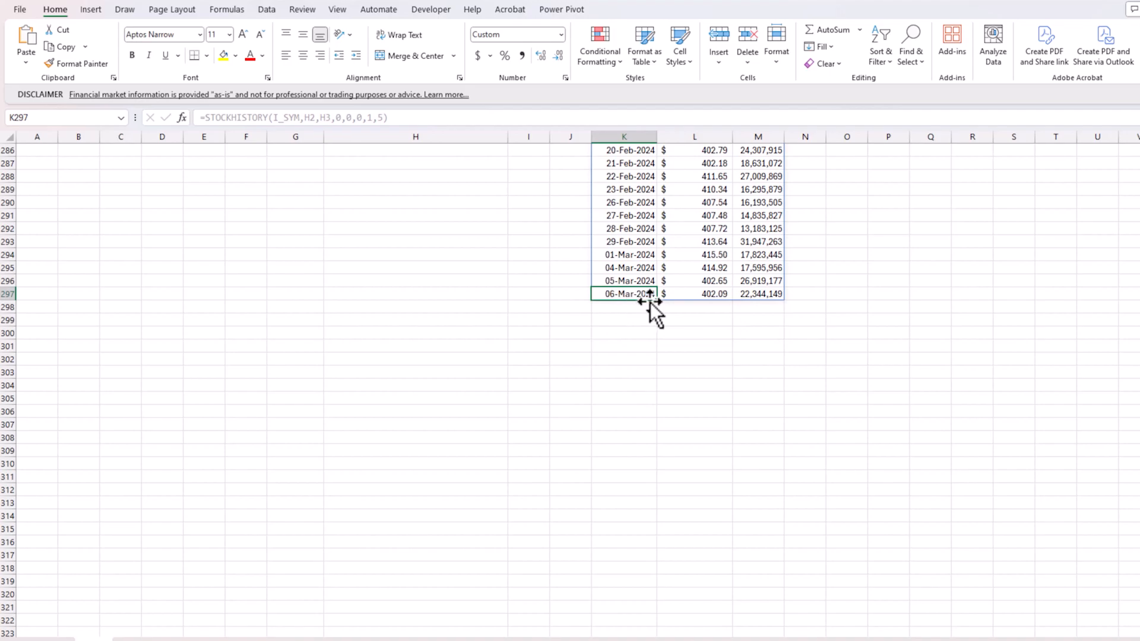
pyautogui.hotkey('ctrl', 'Up')
pyautogui.hotkey('ctrl', 'Up')
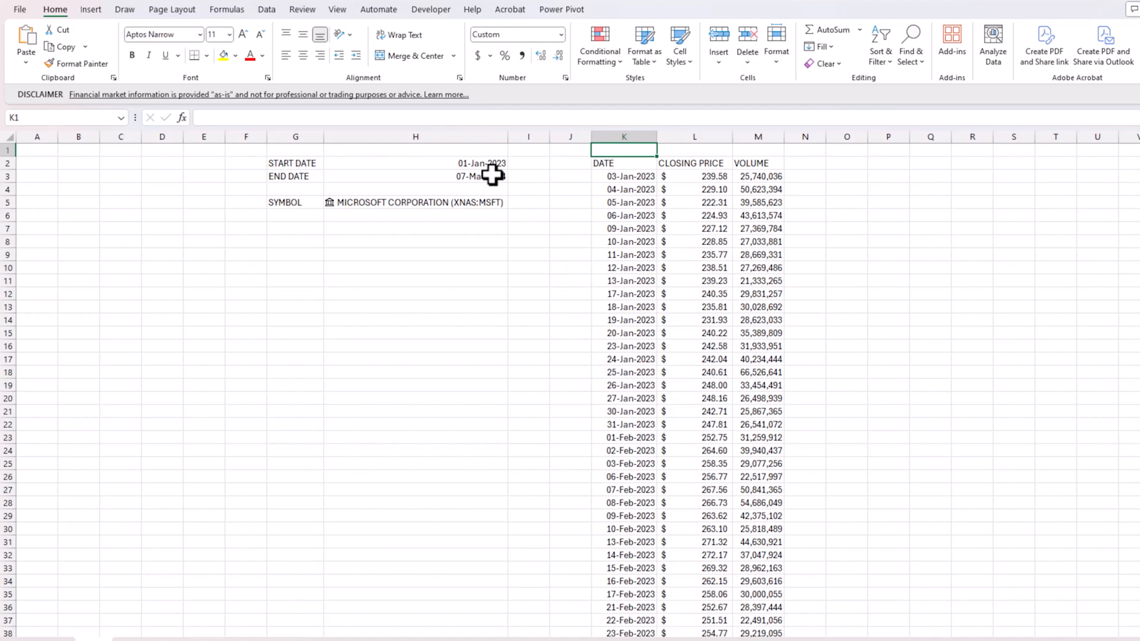
pyautogui.click(626, 175)
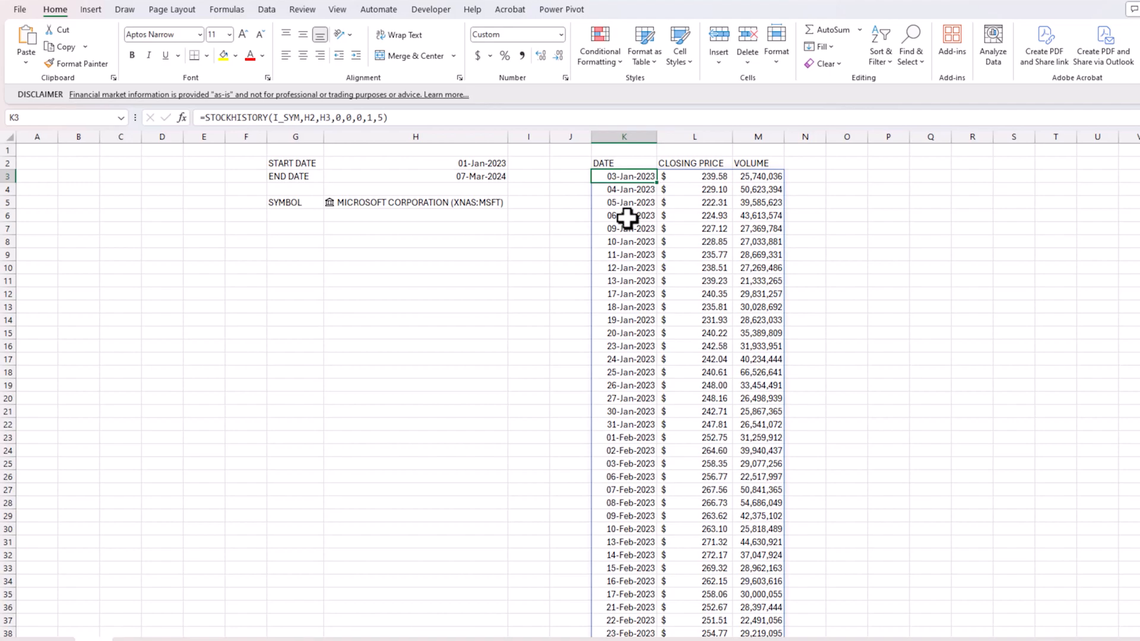
pyautogui.click(629, 281)
pyautogui.click(636, 295)
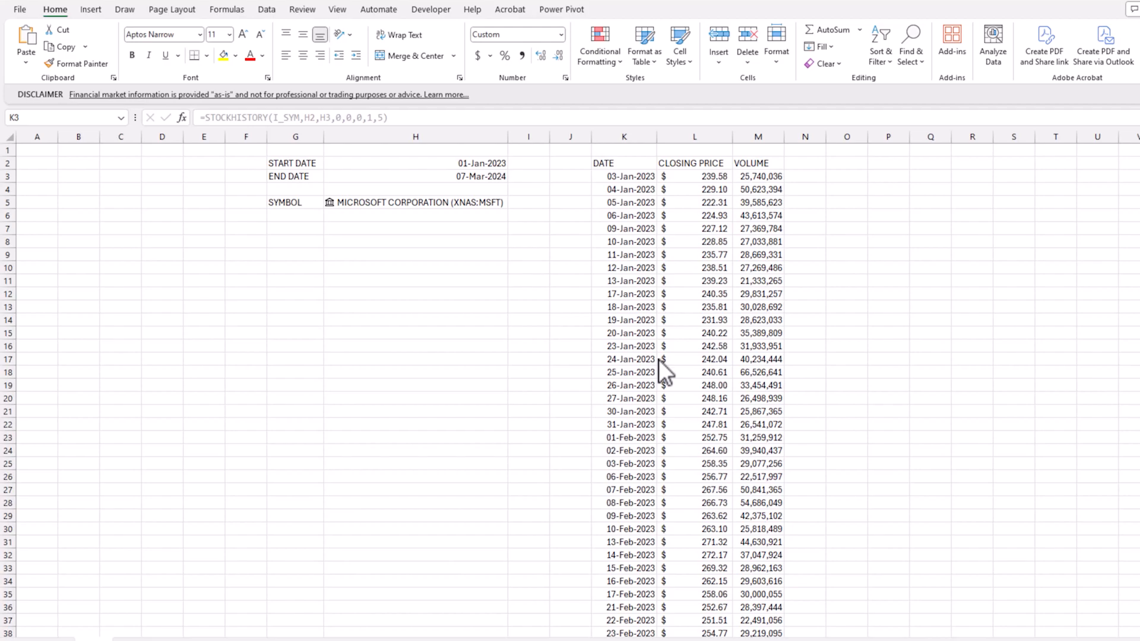
pyautogui.click(649, 176)
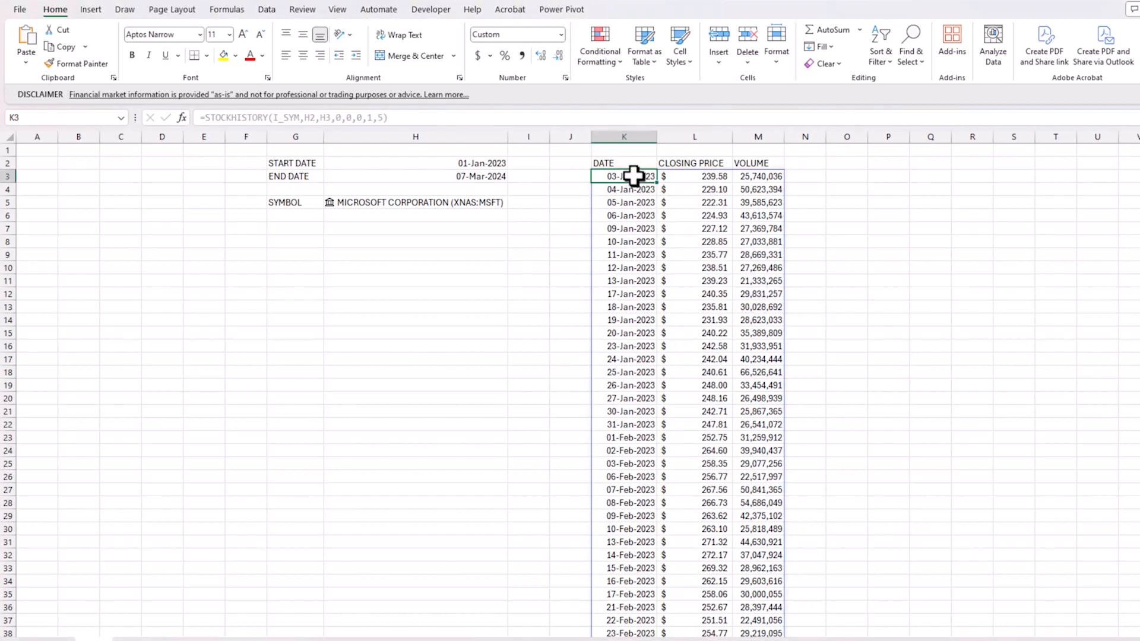
# Start defining a new name that refers to =index(Sheet1!$K$3#,,1), the first column of the spilled stock history.
pyautogui.click(624, 137)
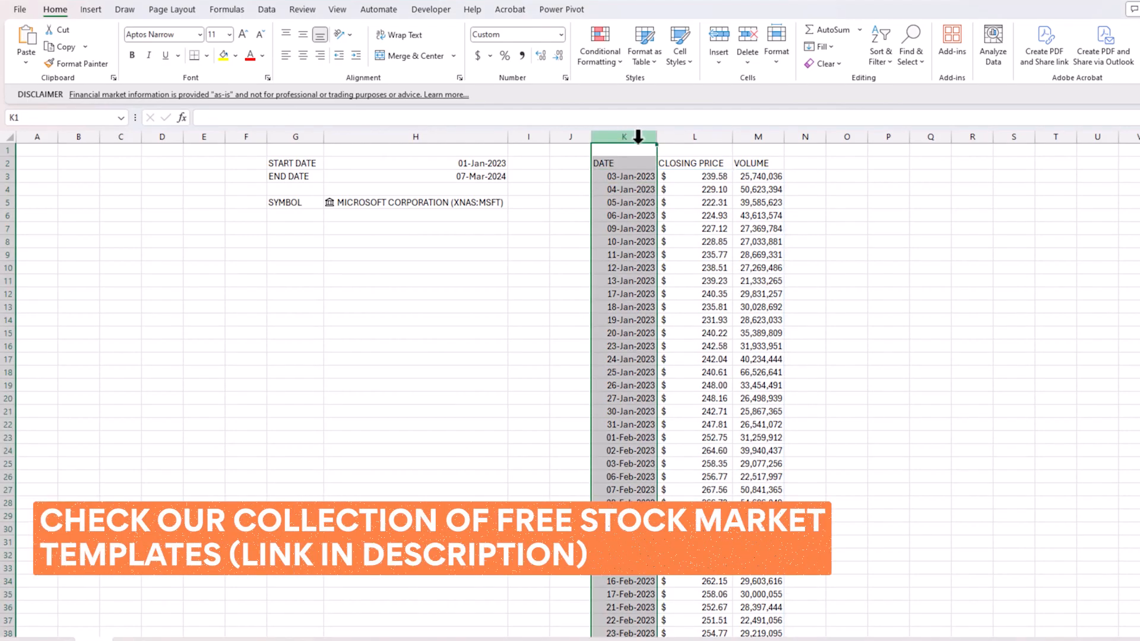
pyautogui.click(708, 132)
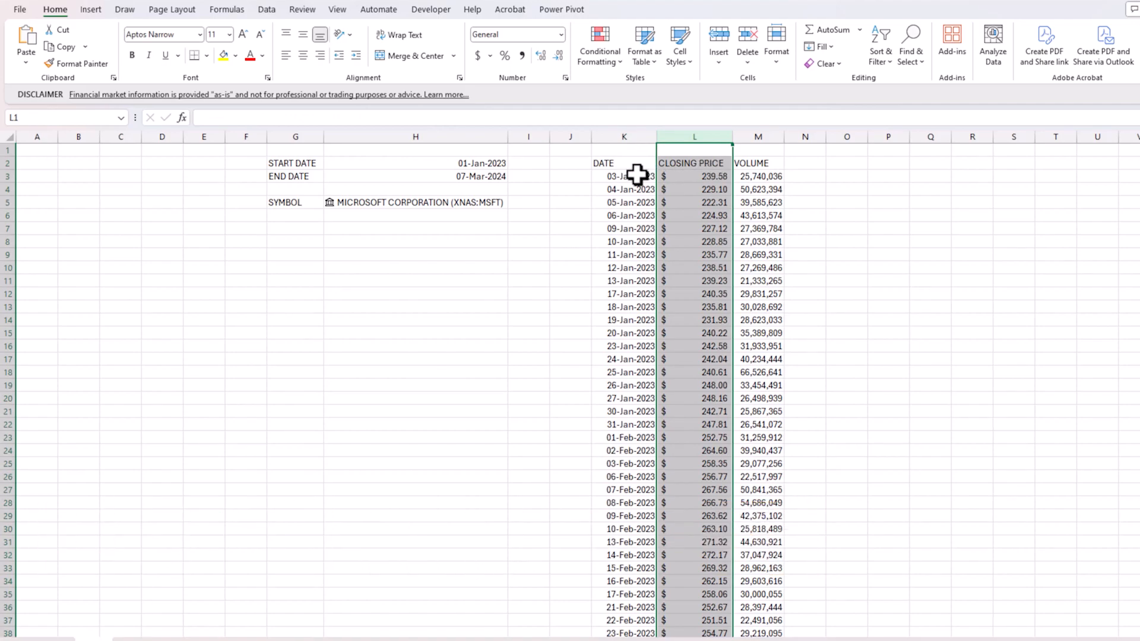
pyautogui.click(269, 10)
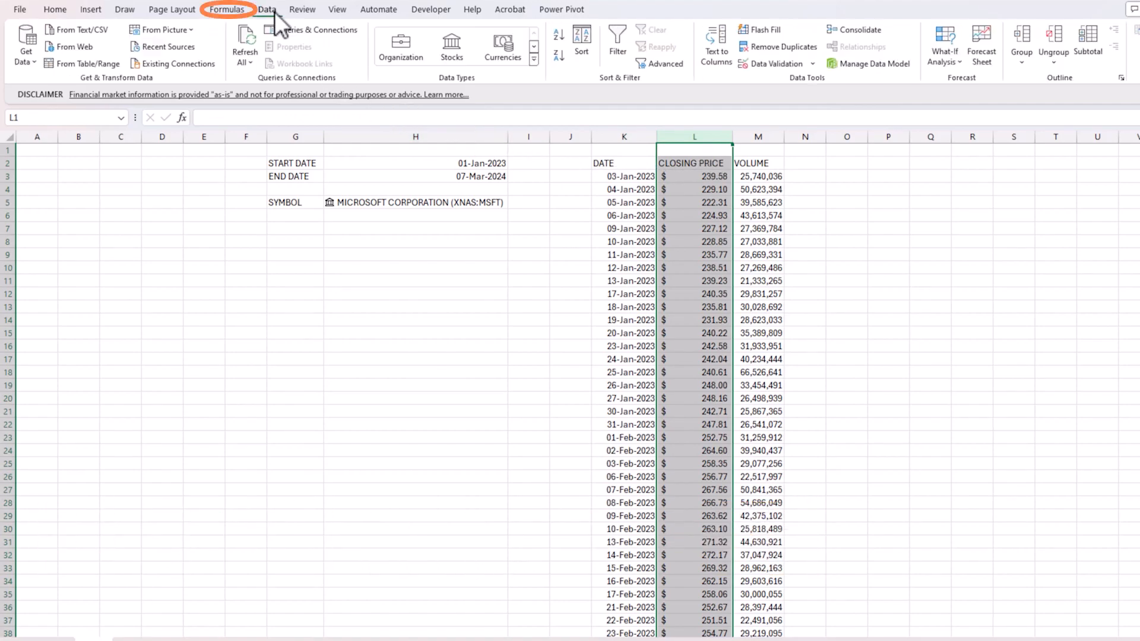
pyautogui.click(228, 10)
pyautogui.click(450, 30)
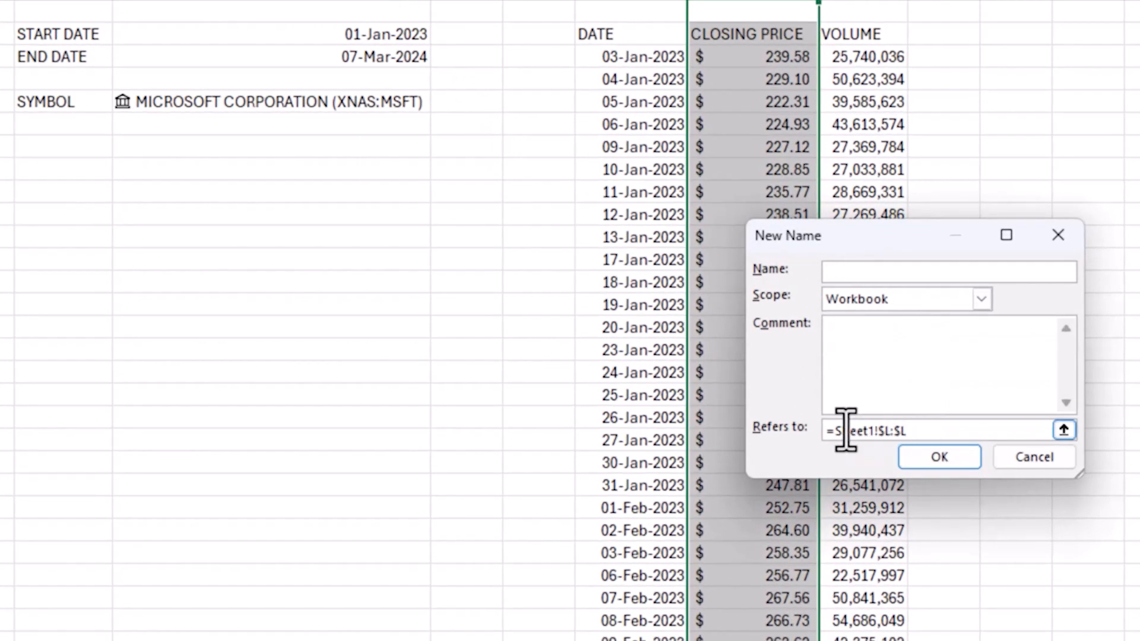
pyautogui.moveTo(740, 392); pyautogui.dragTo(813, 397)
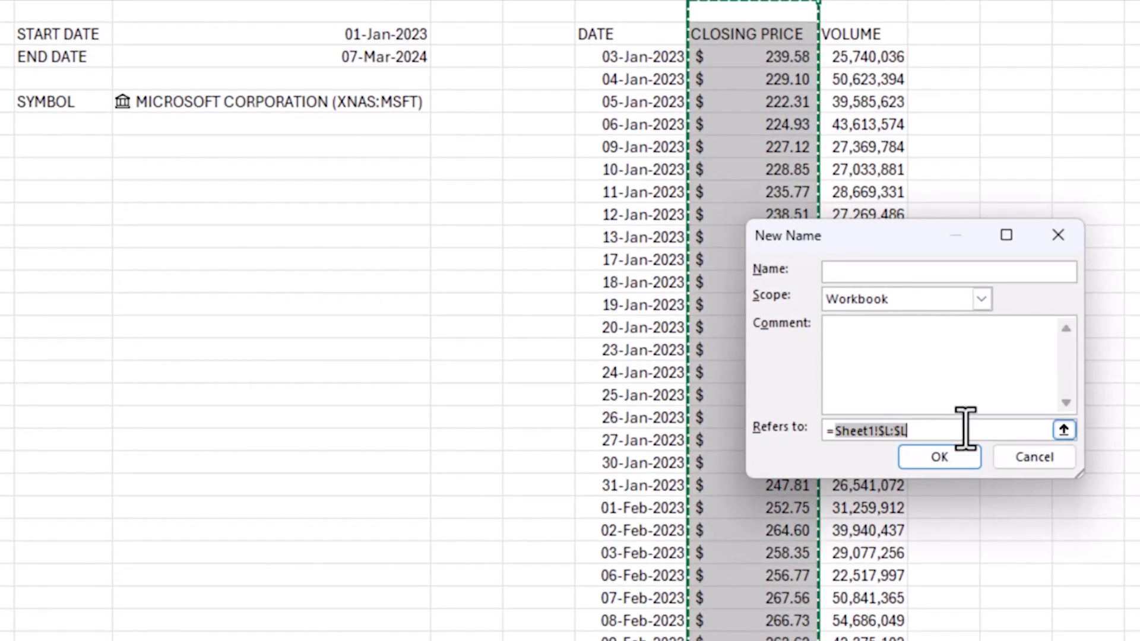
pyautogui.write('index(')
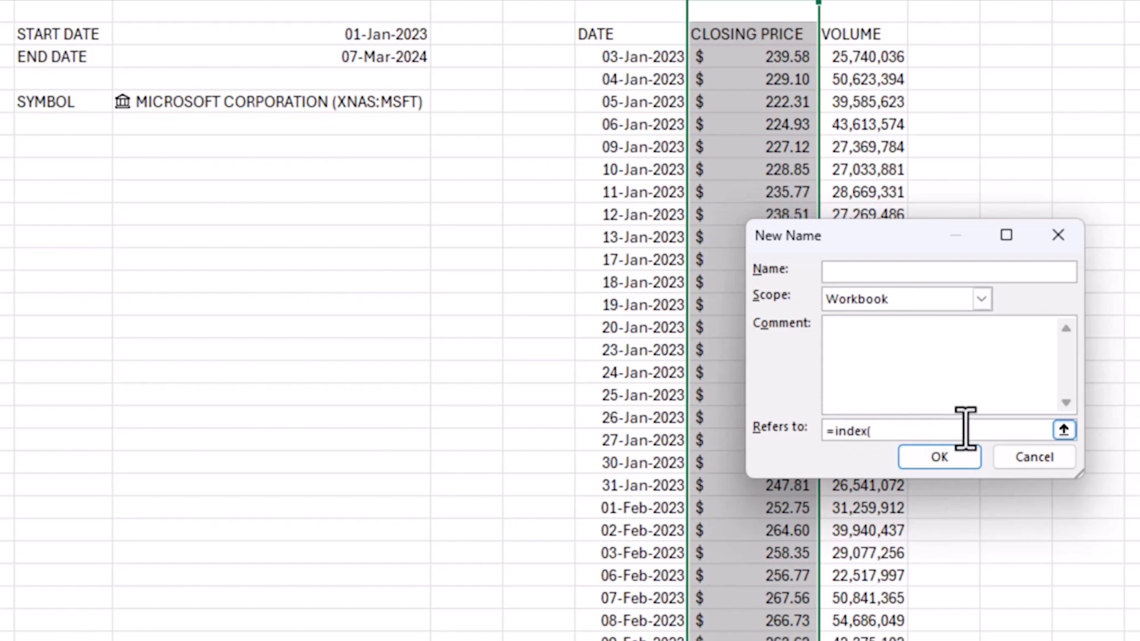
pyautogui.click(615, 57)
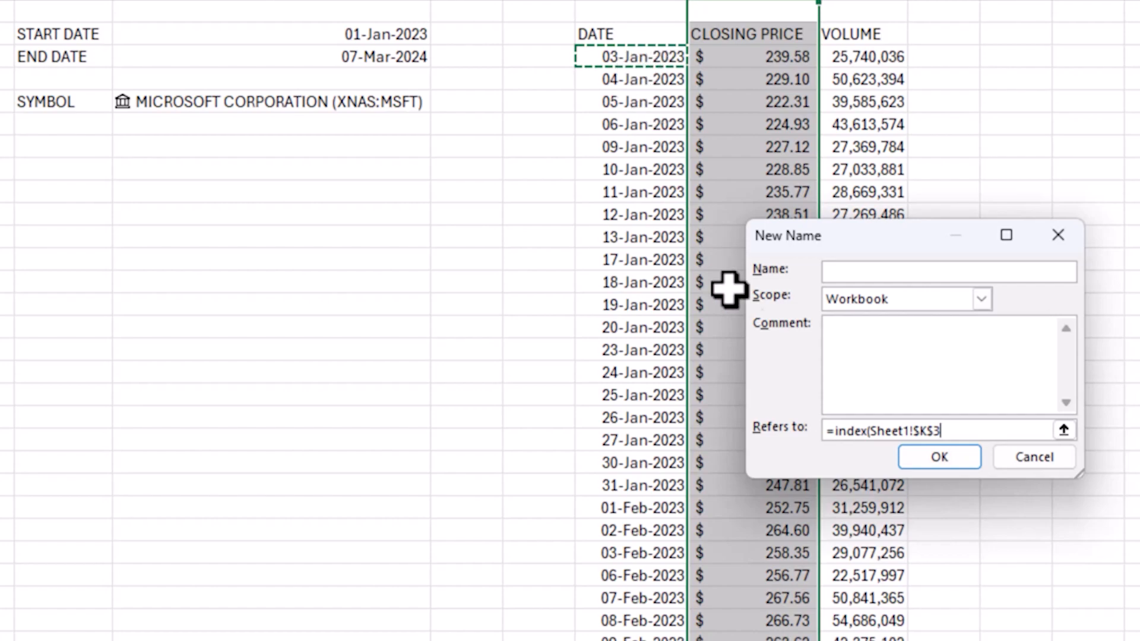
pyautogui.click(950, 433)
pyautogui.write('#,,')
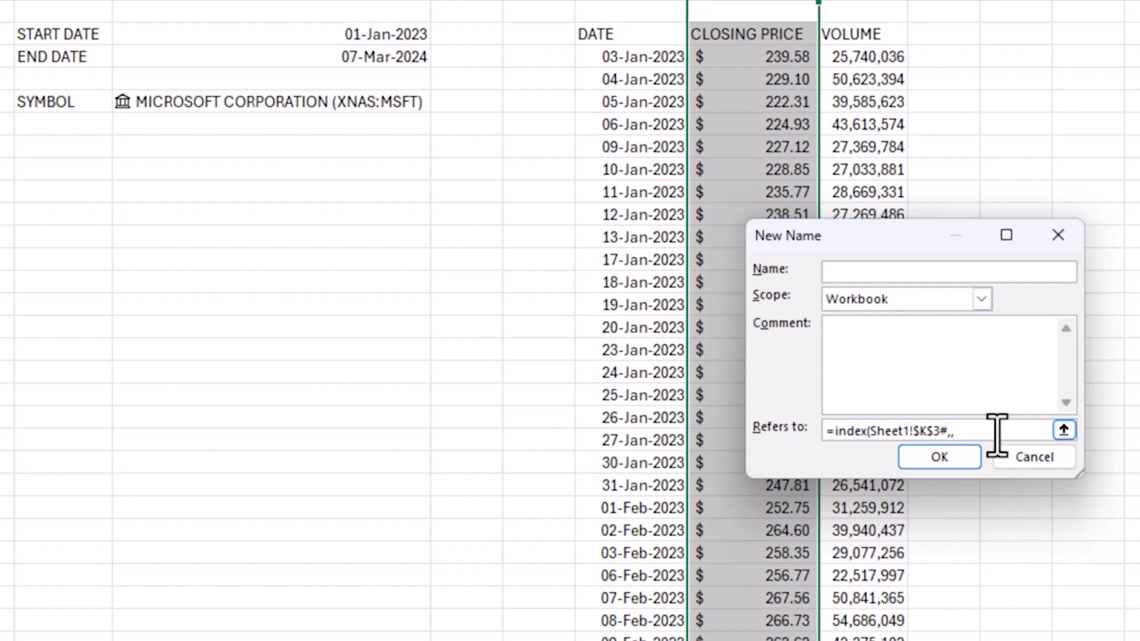
pyautogui.write('1)')
# Name the dates range R_DATES and save the definition.
pyautogui.click(941, 273)
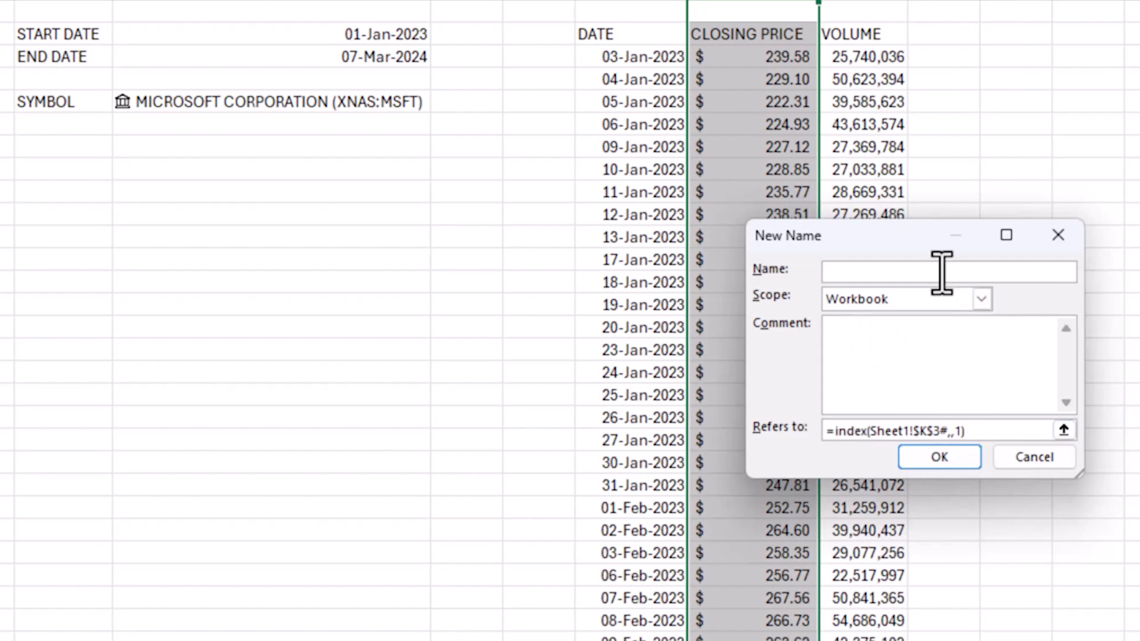
pyautogui.write('R_DATES')
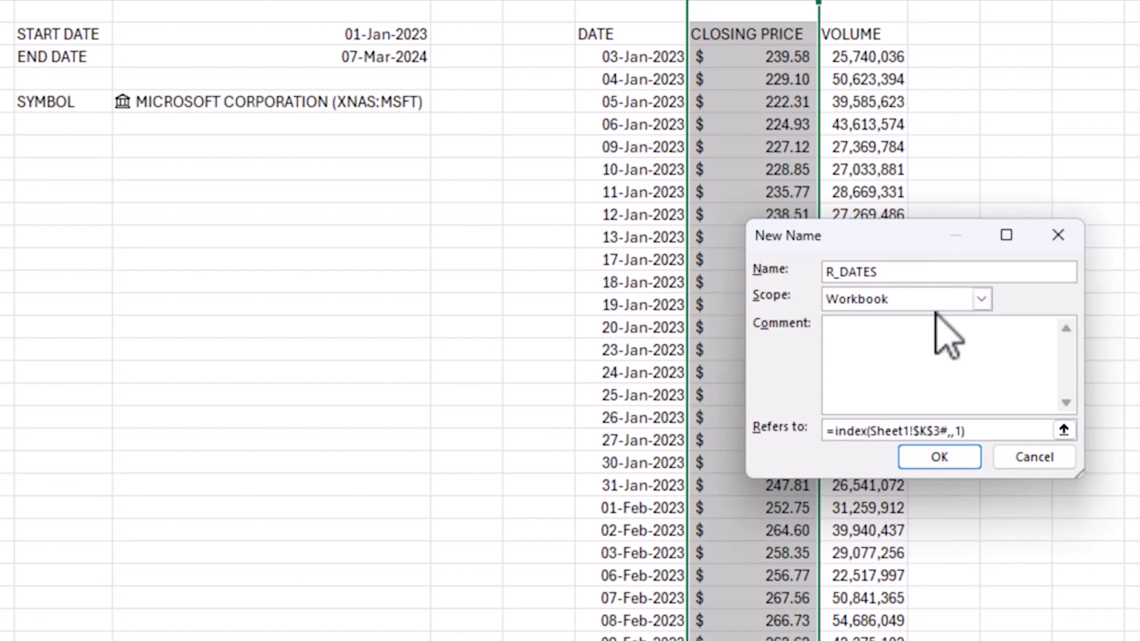
pyautogui.click(941, 458)
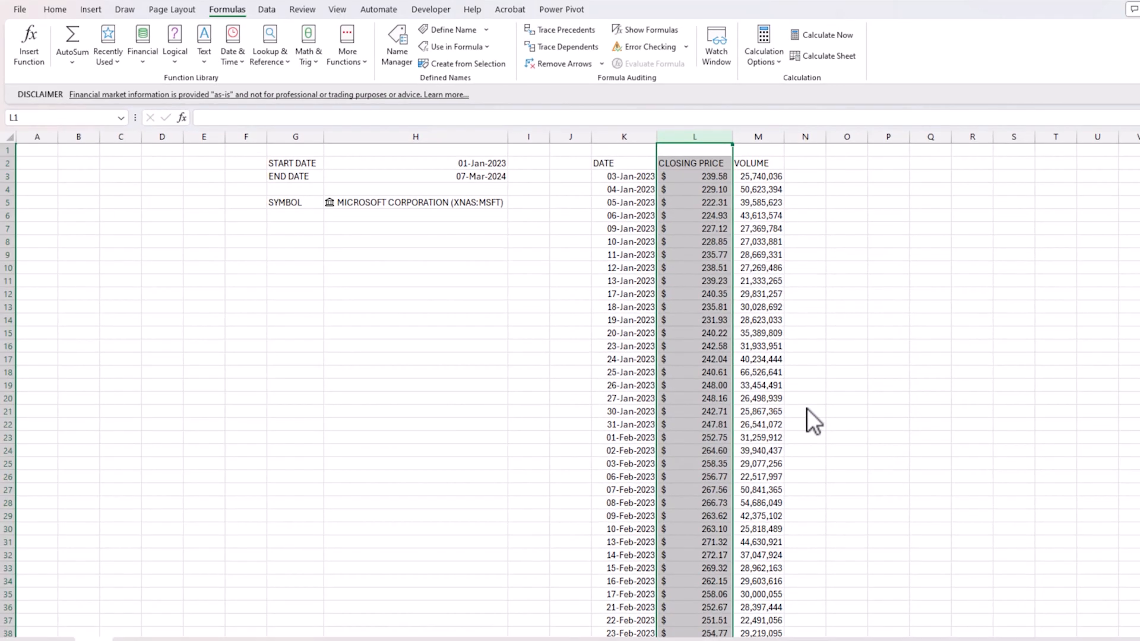
# Start defining a new name that refers to =index(Sheet1!$K$3#,,2), the closing price column of the spilled stock history.
pyautogui.click(454, 30)
pyautogui.moveTo(791, 392); pyautogui.dragTo(670, 396)
pyautogui.write('=index(')
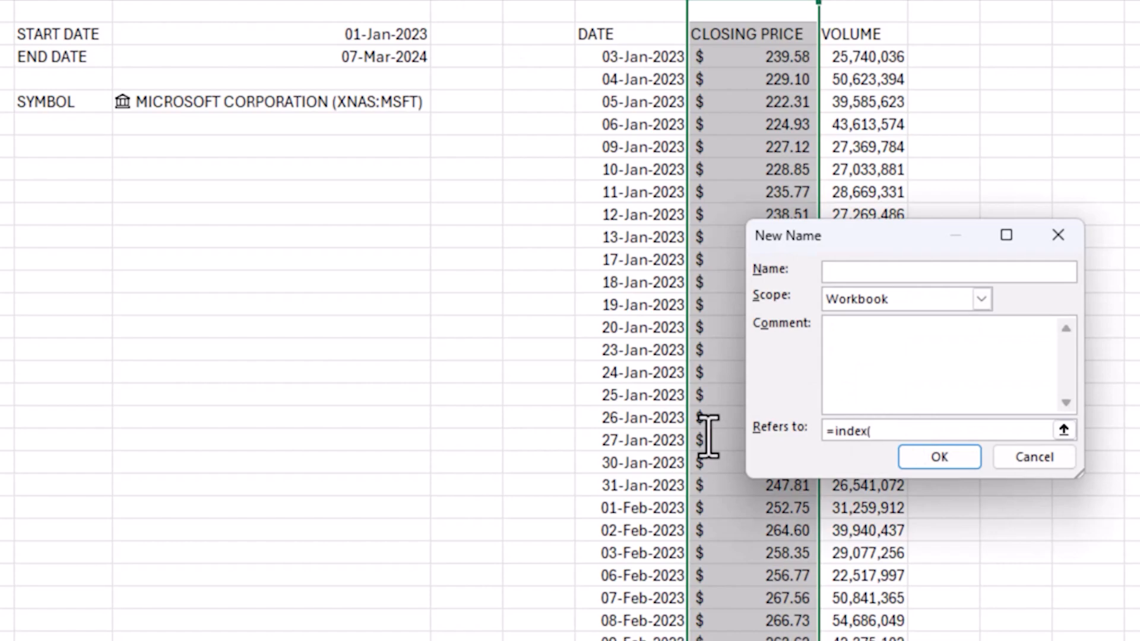
pyautogui.click(617, 59)
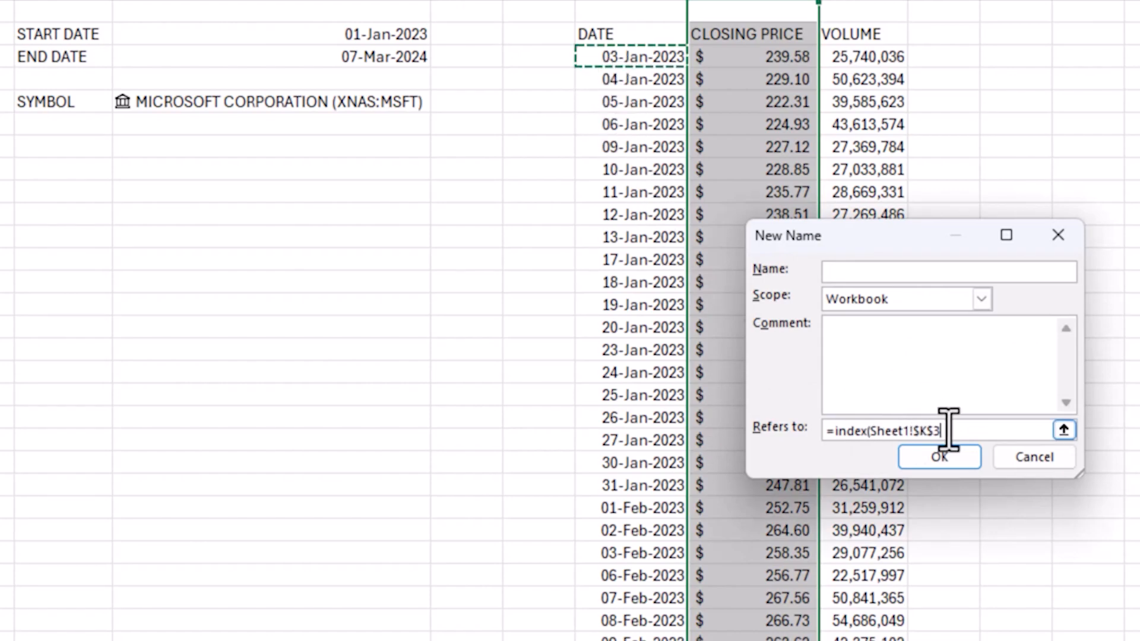
pyautogui.write('#')
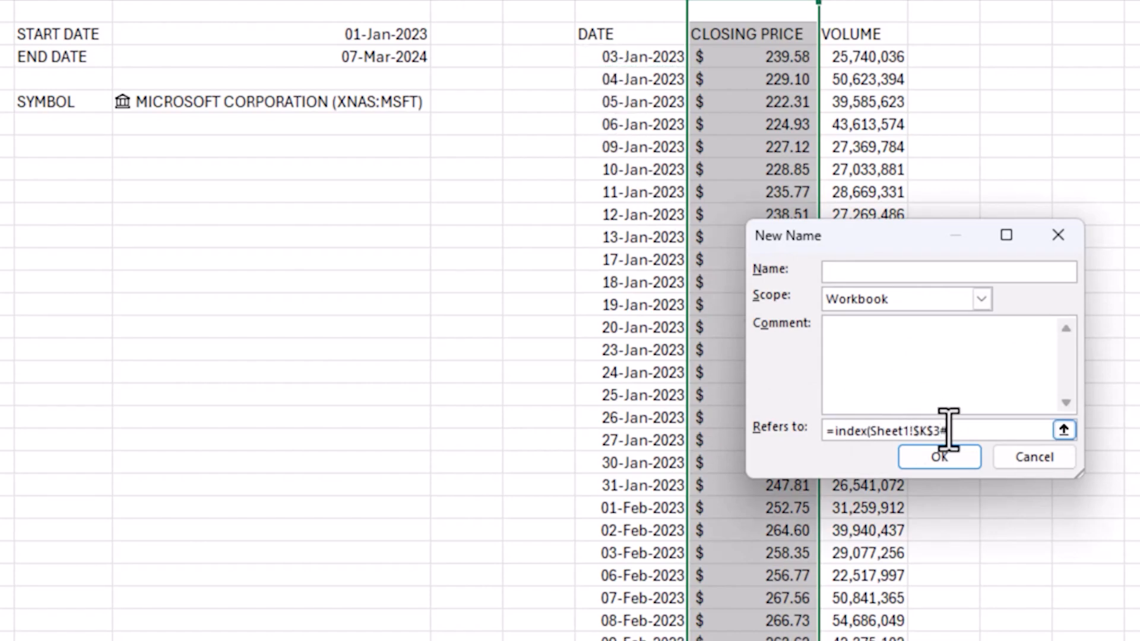
pyautogui.write(',,2)')
# Name the closing price range R_PRICE and save the definition.
pyautogui.click(987, 273)
pyautogui.write('R_Ref')
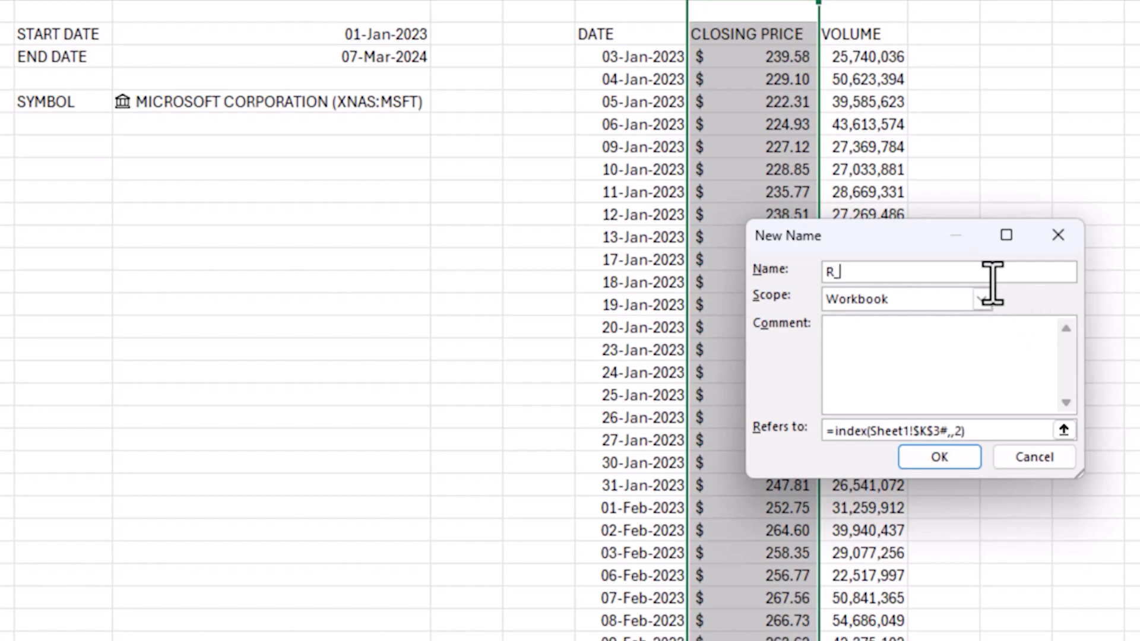
pyautogui.press('BackSpace')
pyautogui.press('BackSpace')
pyautogui.press('BackSpace')
pyautogui.write('PRICE')
pyautogui.click(974, 457)
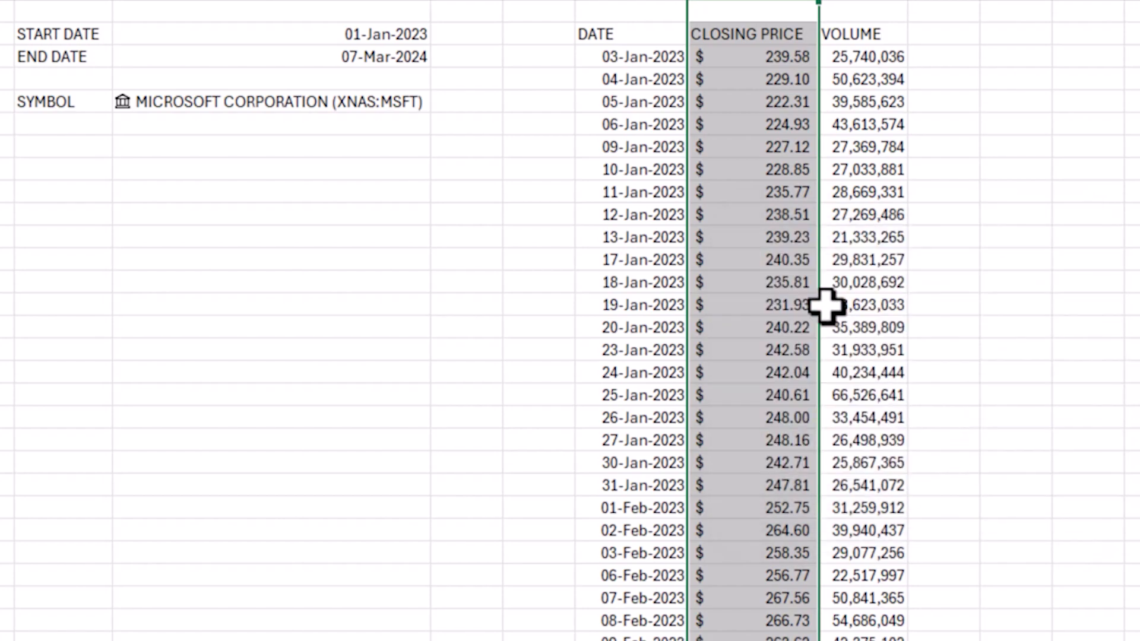
# Insert an empty line chart from a blank cell and place it below the input cells, starting around B8.
pyautogui.click(630, 0)
pyautogui.click(703, 0)
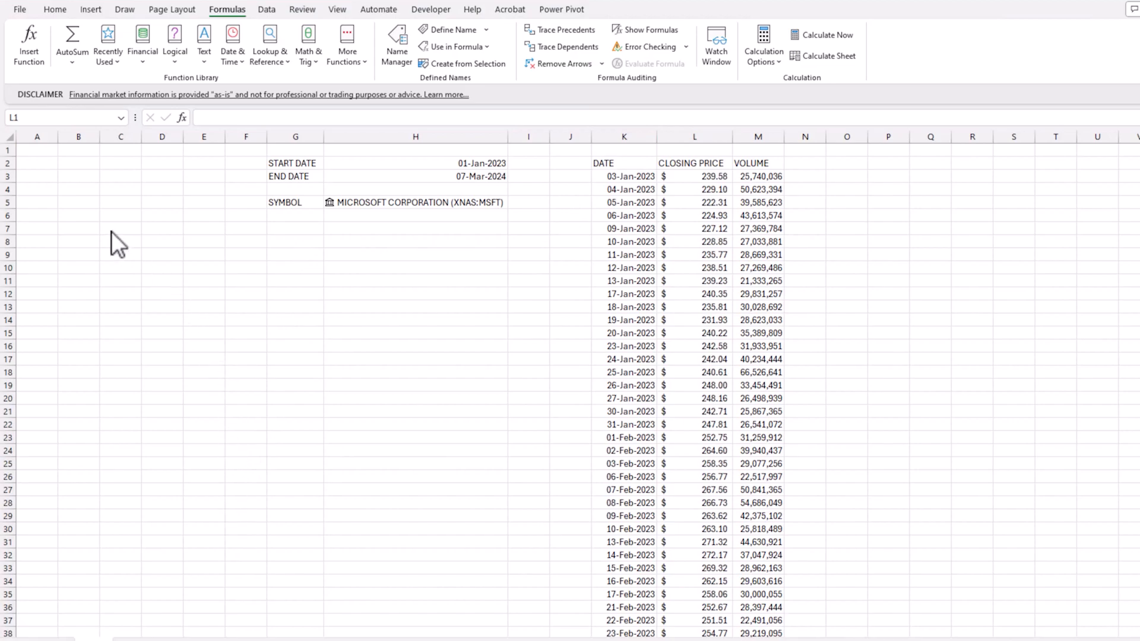
pyautogui.click(77, 216)
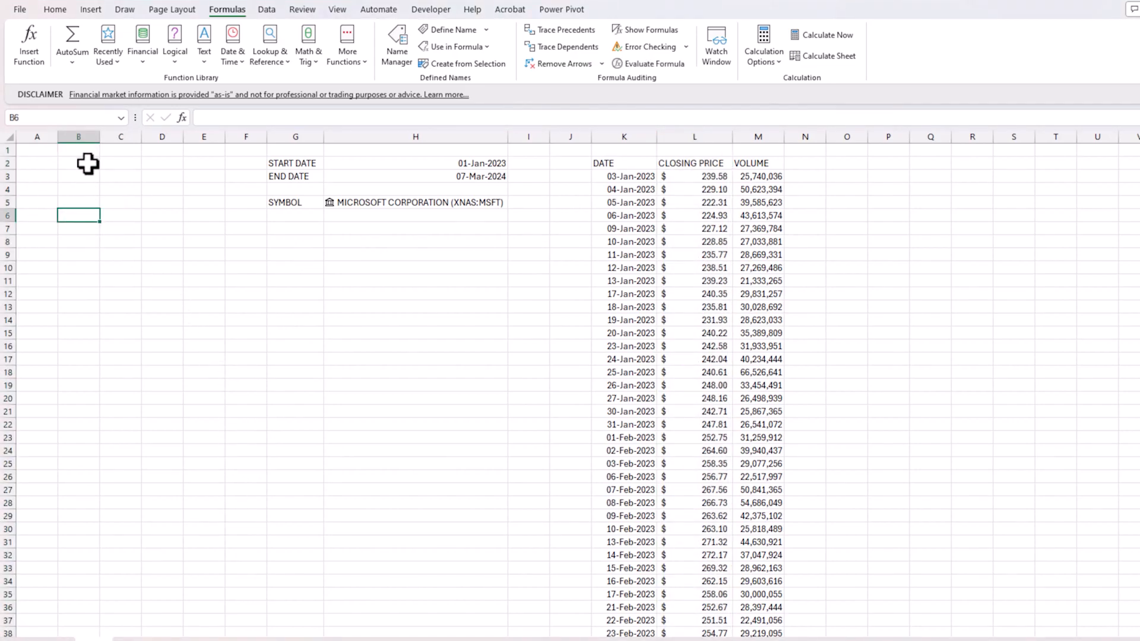
pyautogui.click(91, 10)
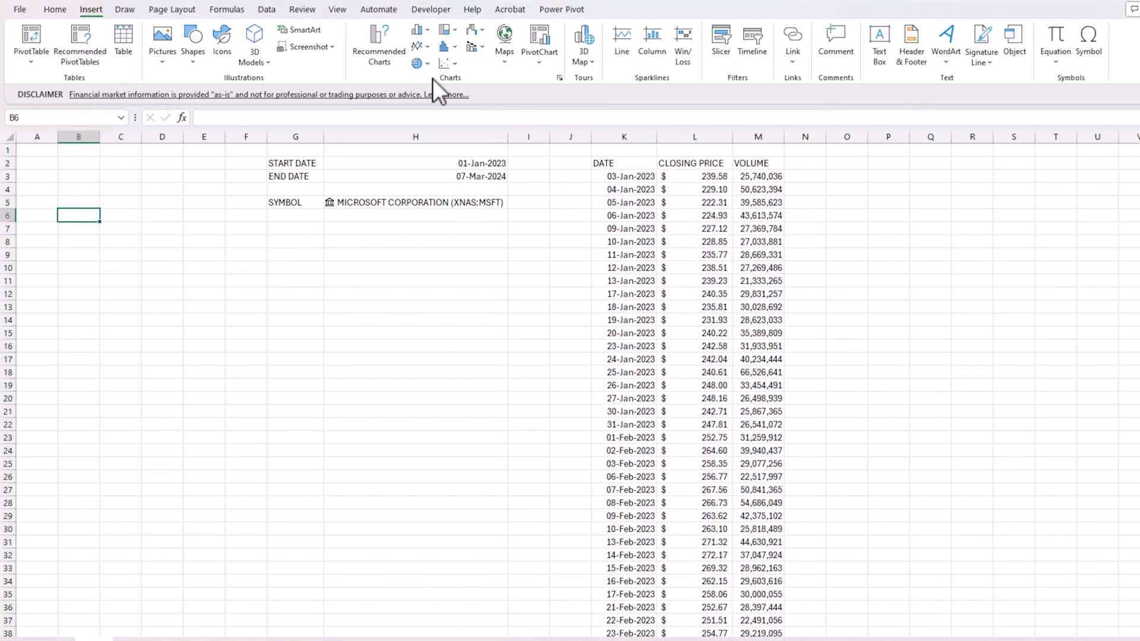
pyautogui.click(429, 47)
pyautogui.click(428, 47)
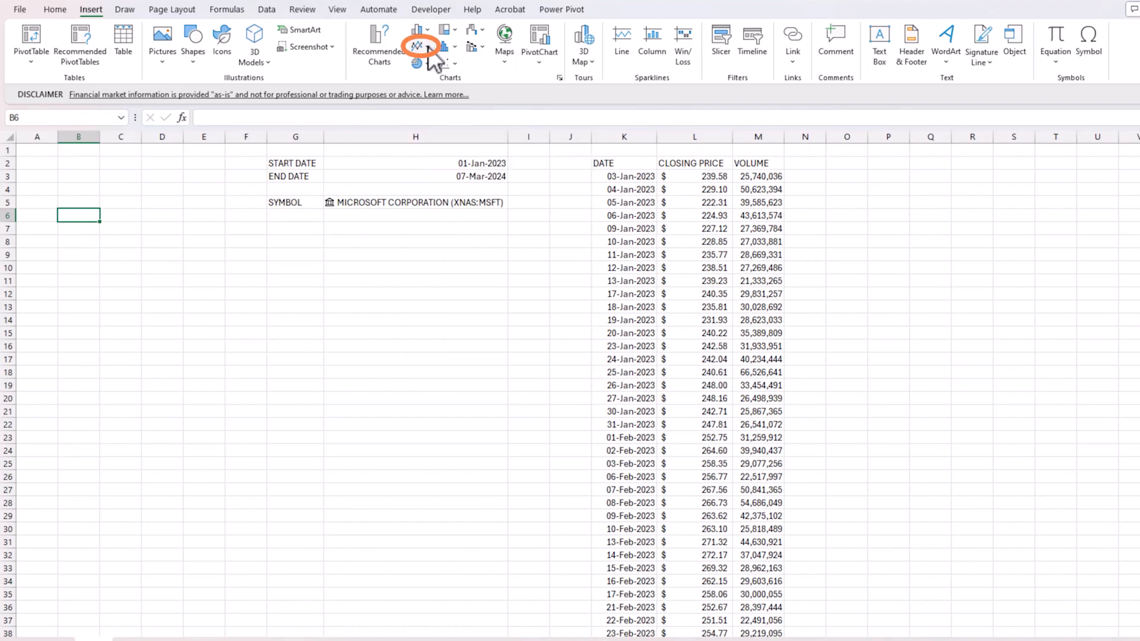
pyautogui.click(429, 47)
pyautogui.click(428, 92)
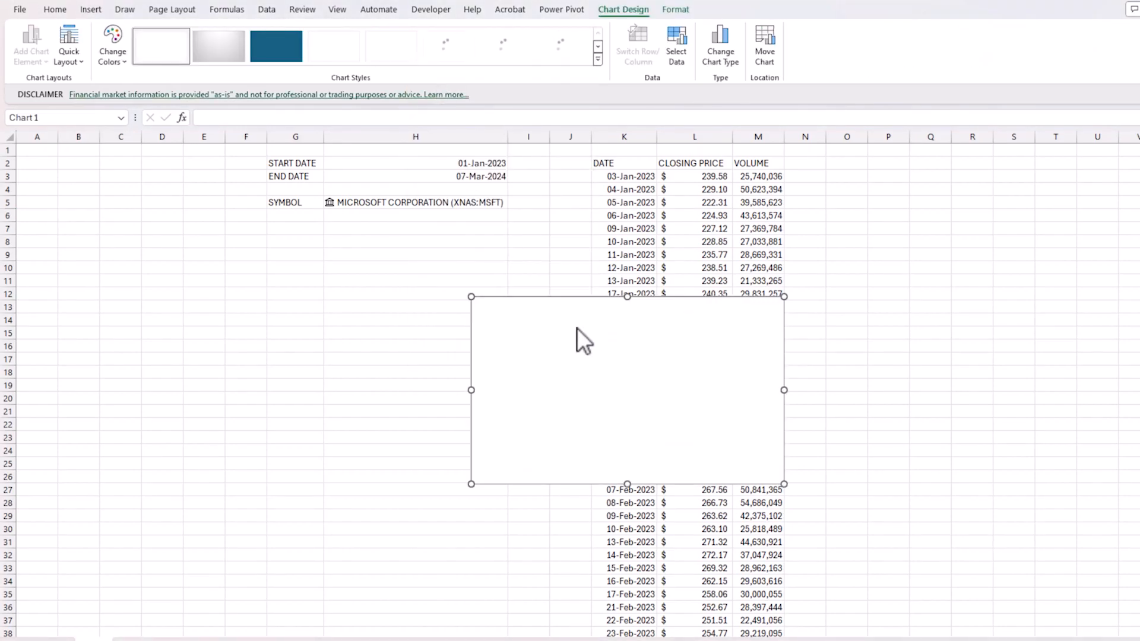
pyautogui.moveTo(568, 297); pyautogui.dragTo(157, 247)
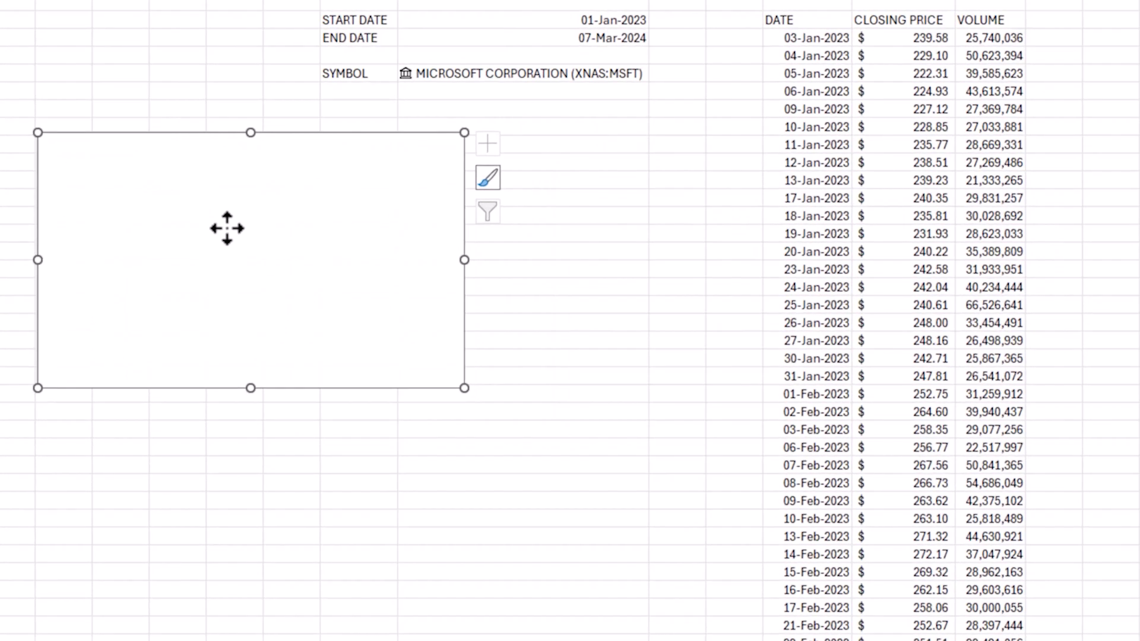
# Start adding a data series to the empty chart, taking its series name from the CLOSING PRICE header in L2.
pyautogui.rightClick(226, 228)
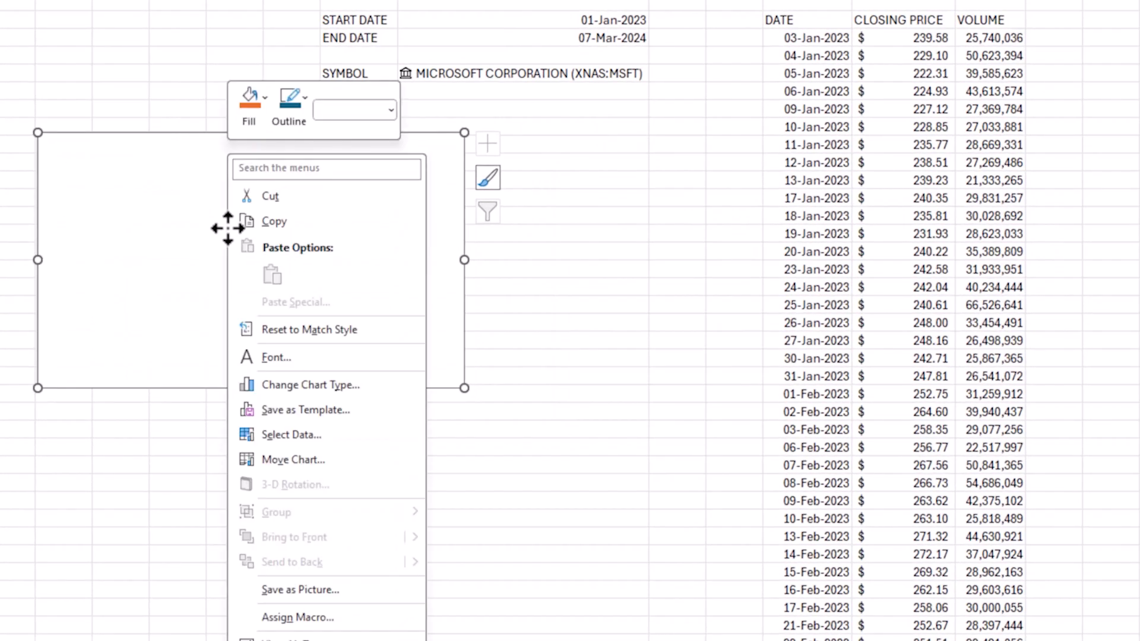
pyautogui.click(293, 434)
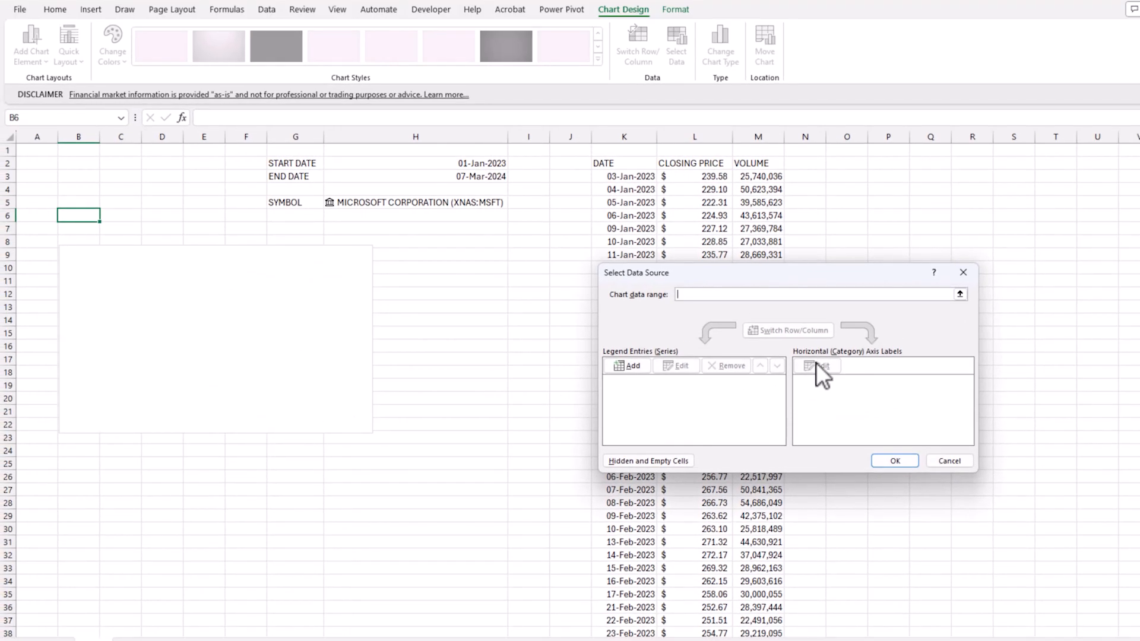
pyautogui.click(646, 364)
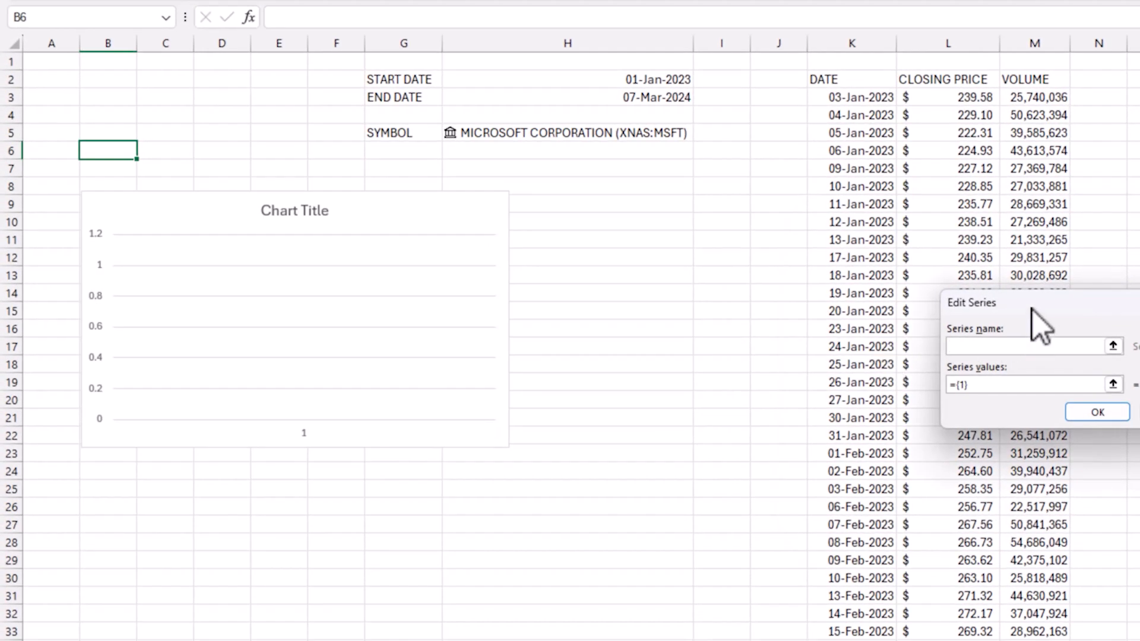
pyautogui.moveTo(1031, 309); pyautogui.dragTo(622, 239)
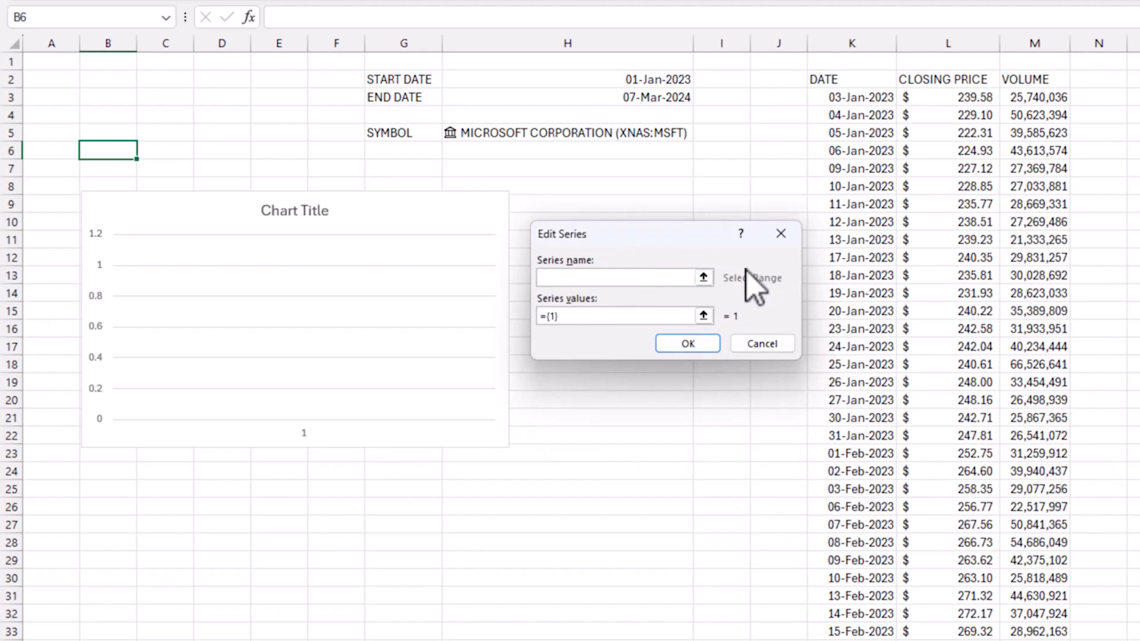
pyautogui.click(935, 82)
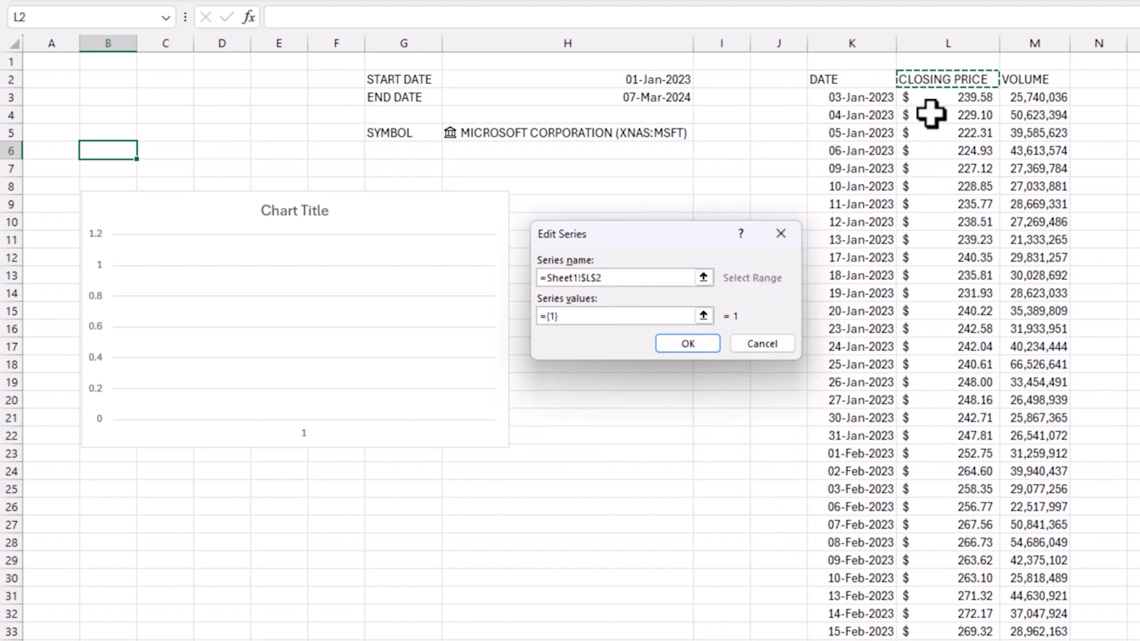
# Try to set the new series' values to =Sheet1!R_PRICE and add the series to the chart.
pyautogui.click(703, 315)
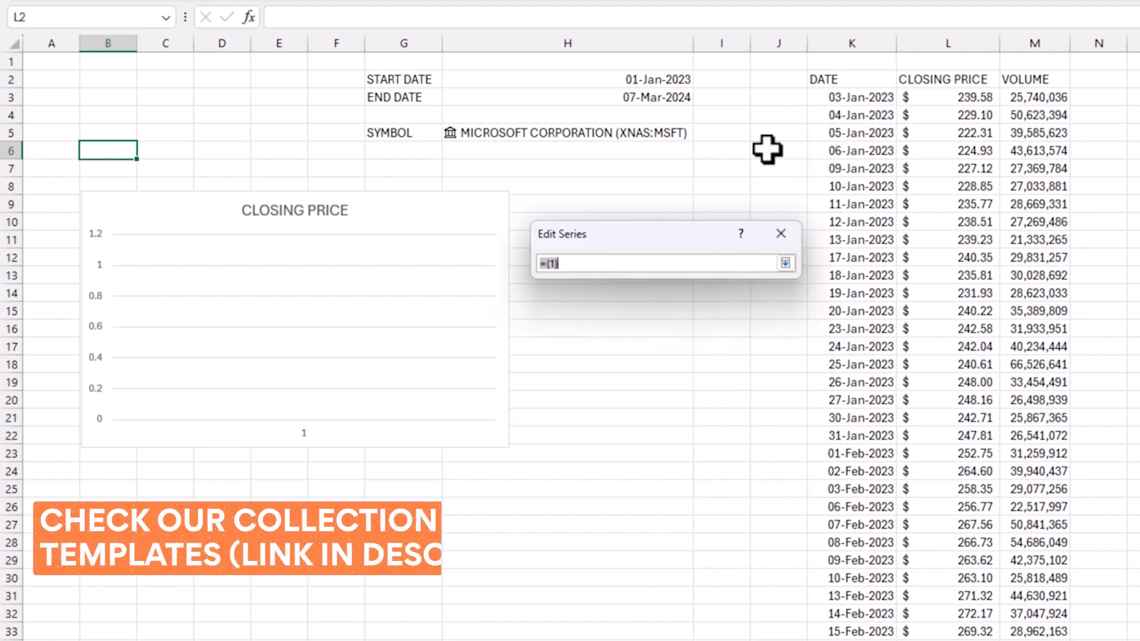
pyautogui.click(719, 167)
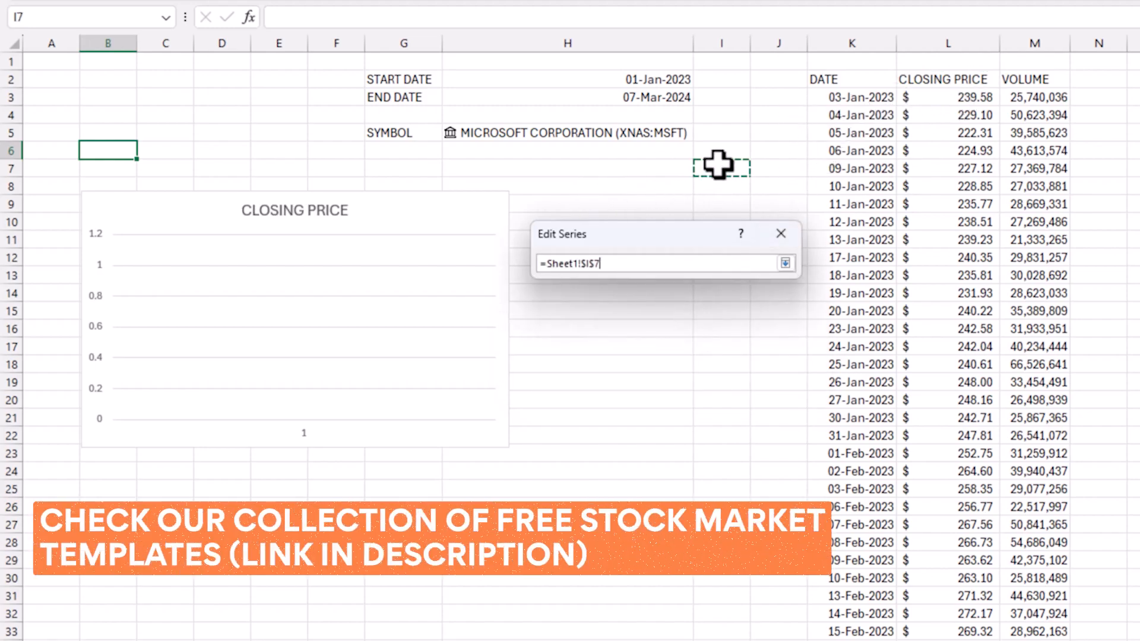
pyautogui.click(785, 263)
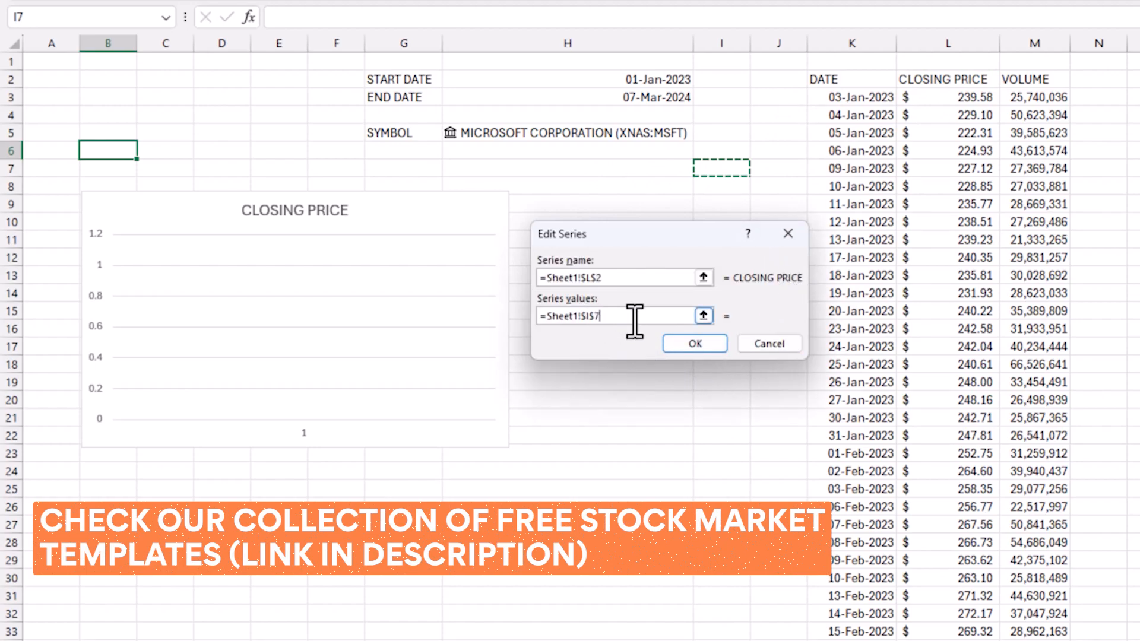
pyautogui.press('BackSpace')
pyautogui.press('BackSpace')
pyautogui.press('BackSpace')
pyautogui.press('BackSpace')
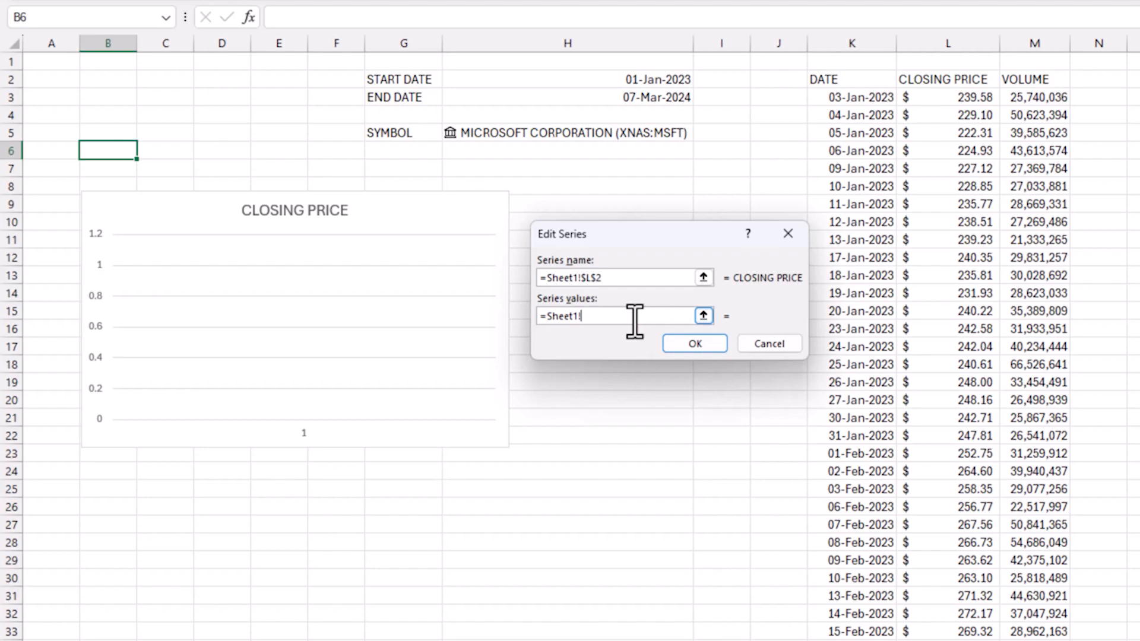
pyautogui.write('R_PRICE')
pyautogui.click(638, 277)
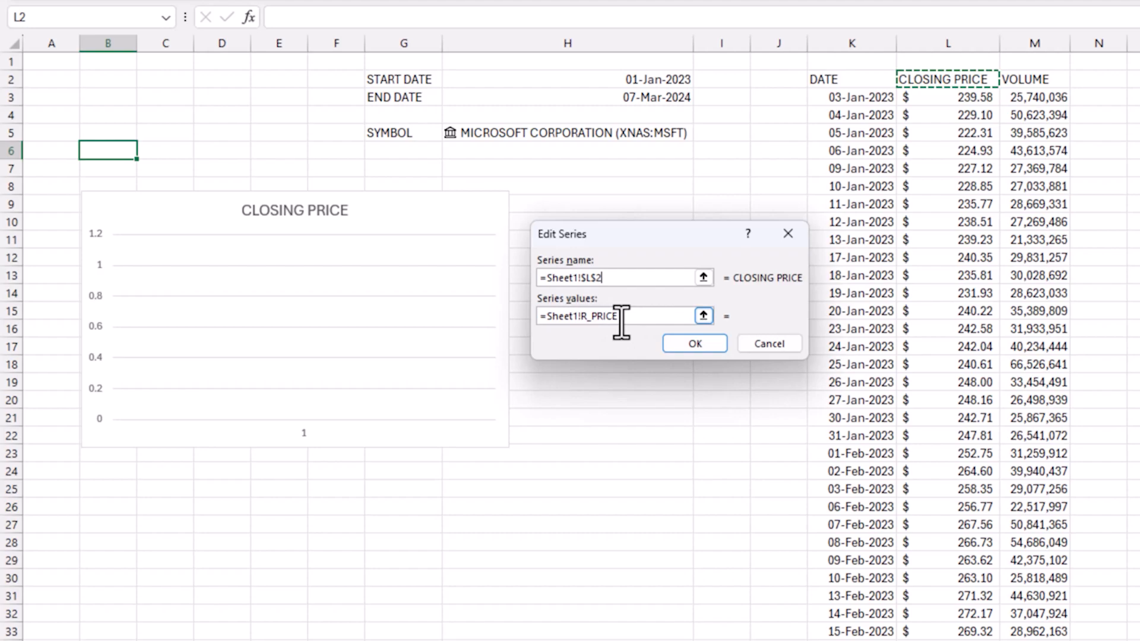
pyautogui.click(693, 345)
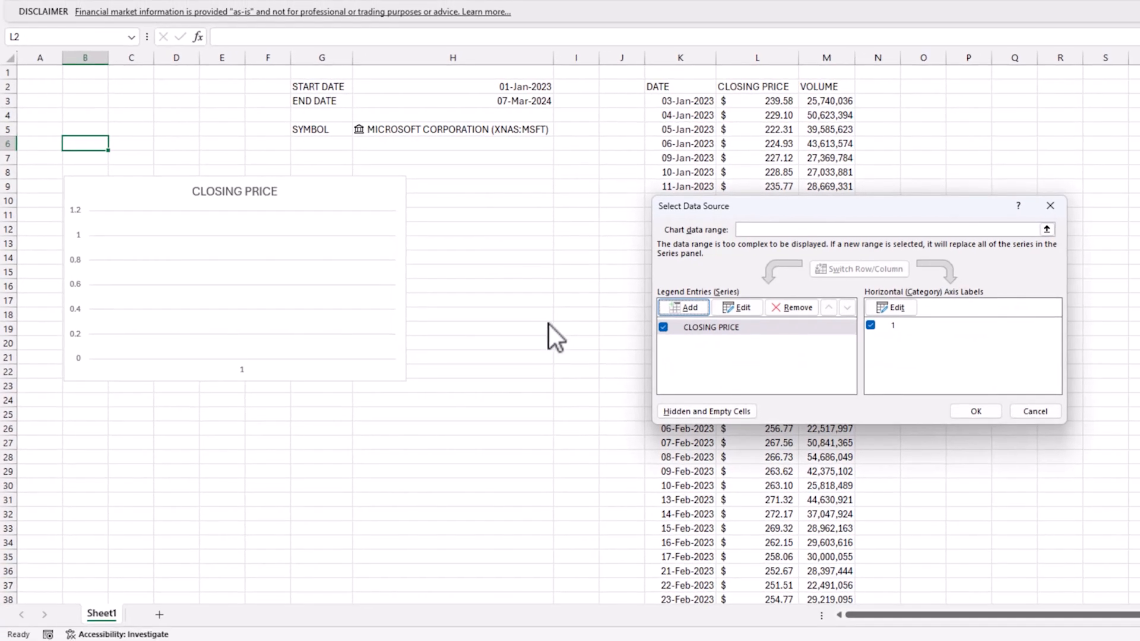
# Edit the CLOSING PRICE series so its values refer to =Sheet1!R_PRICE.
pyautogui.click(759, 310)
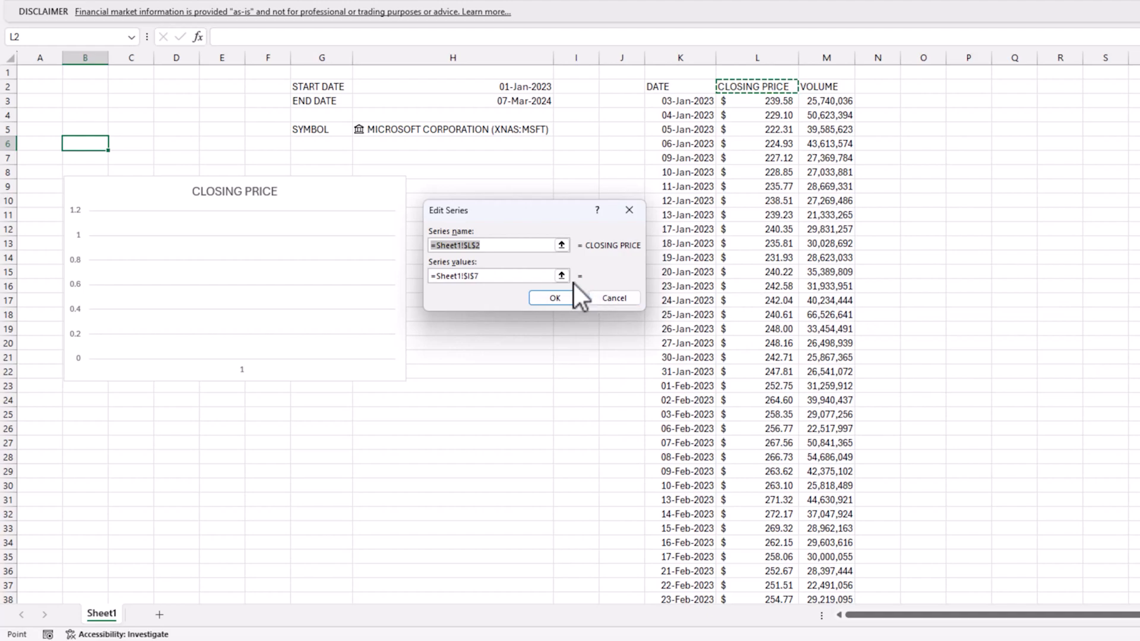
pyautogui.click(522, 278)
pyautogui.press('BackSpace')
pyautogui.press('BackSpace')
pyautogui.press('BackSpace')
pyautogui.press('BackSpace')
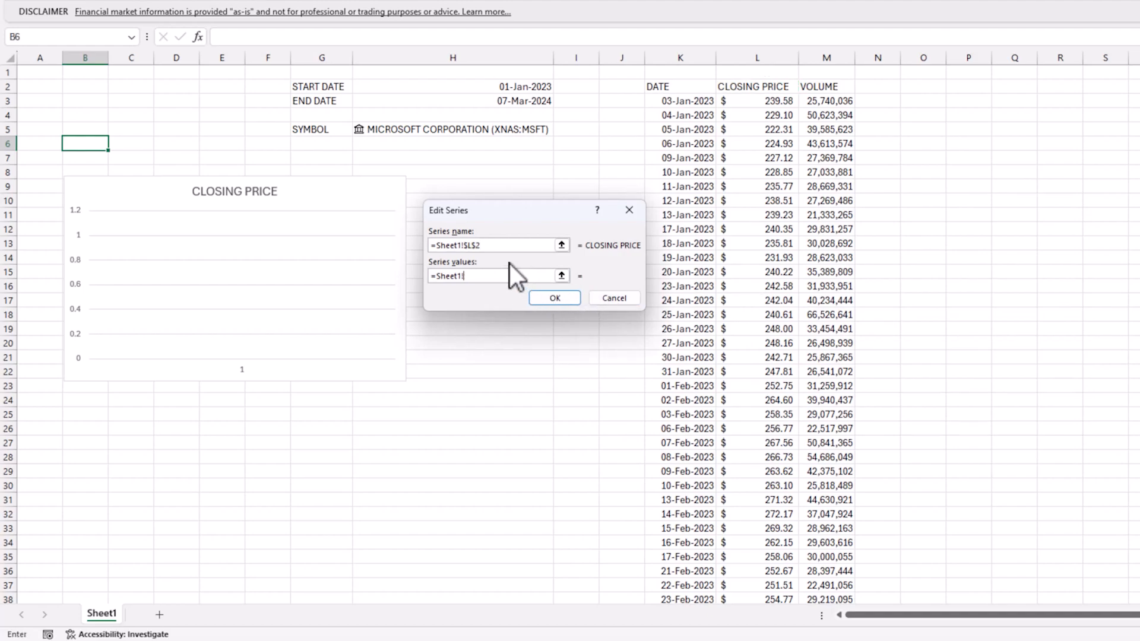
pyautogui.write('R_PRICE')
pyautogui.press('Tab')
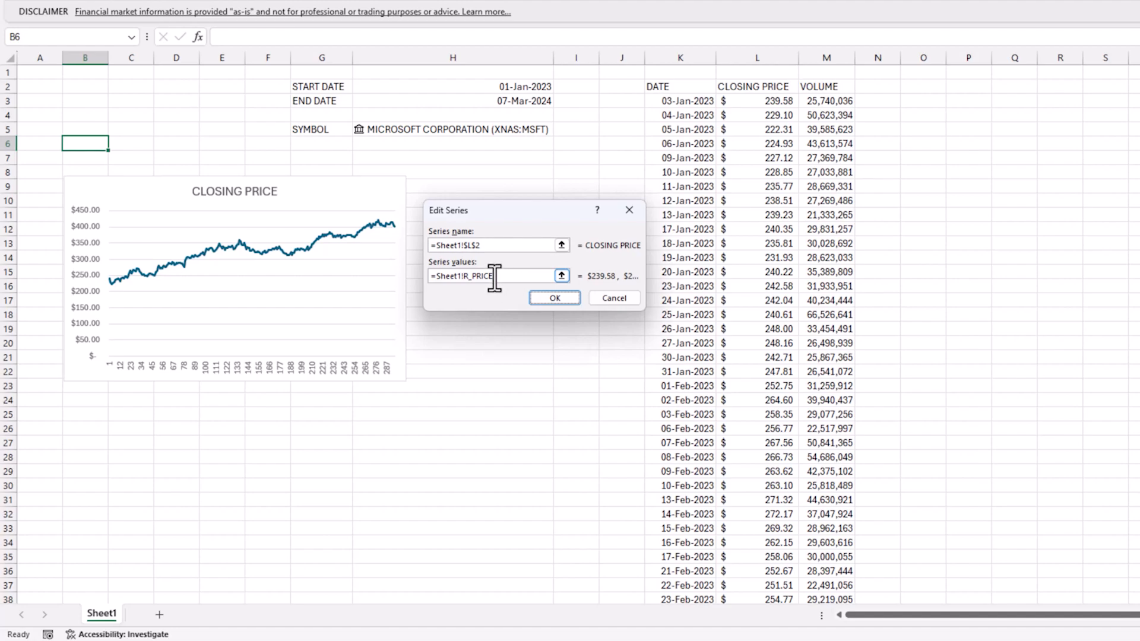
pyautogui.click(569, 297)
# Set the chart's horizontal axis labels to =Sheet1!R_DATES and accept the data source changes.
pyautogui.moveTo(863, 206); pyautogui.dragTo(635, 188)
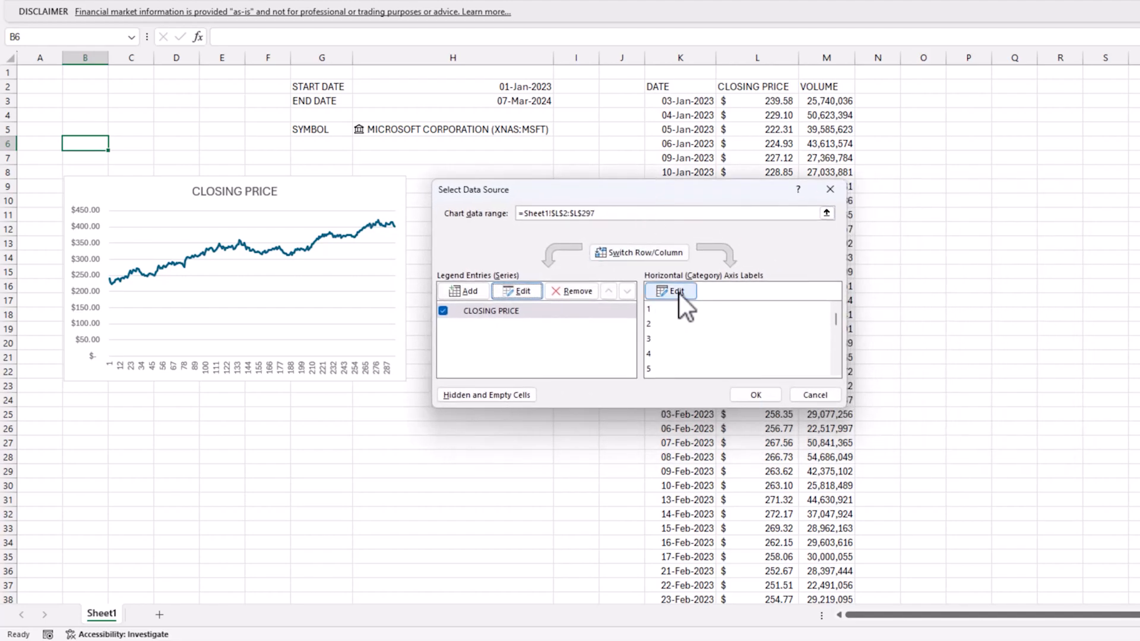
pyautogui.click(677, 292)
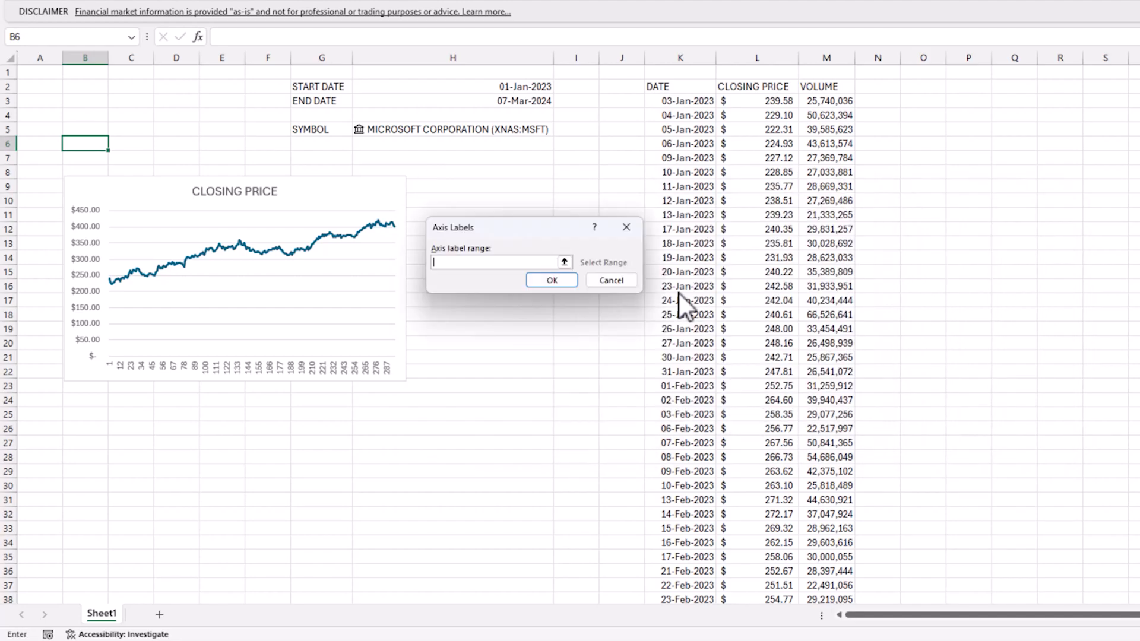
pyautogui.click(567, 173)
pyautogui.click(515, 260)
pyautogui.press('BackSpace')
pyautogui.press('BackSpace')
pyautogui.press('BackSpace')
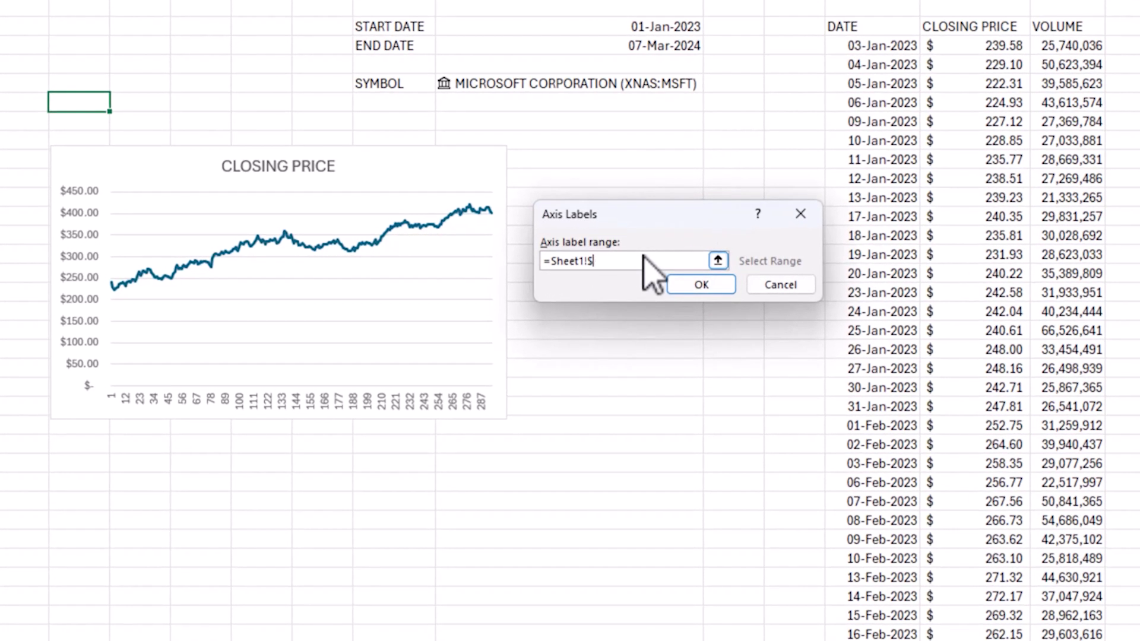
pyautogui.press('BackSpace')
pyautogui.write('R_DATES')
pyautogui.click(691, 289)
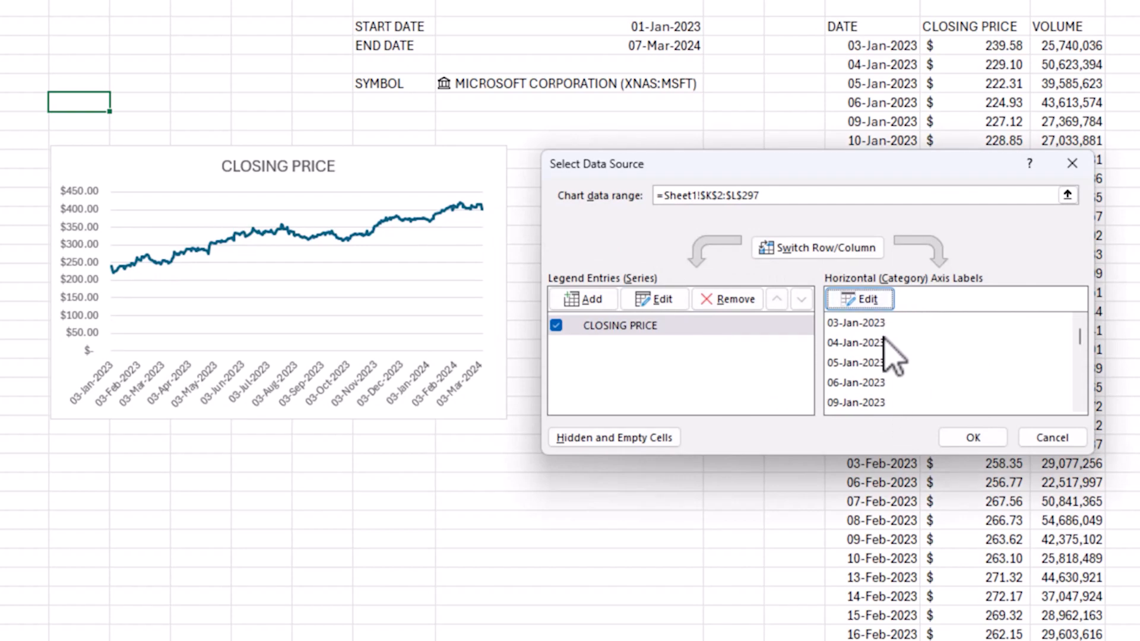
pyautogui.moveTo(1079, 335); pyautogui.dragTo(1068, 313)
pyautogui.click(973, 437)
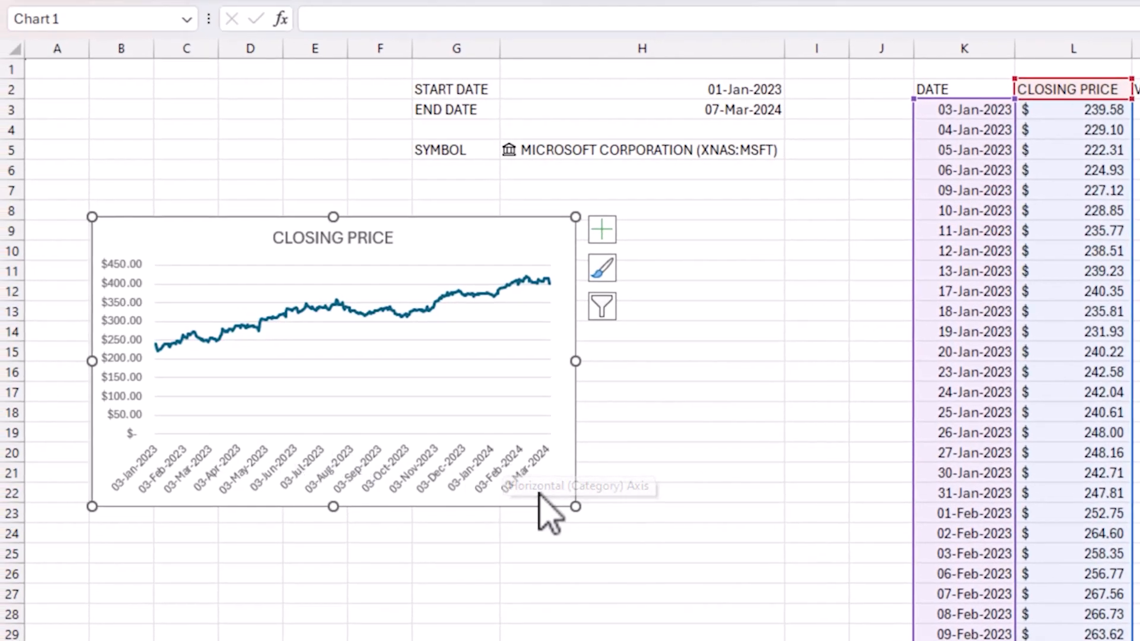
# Enlarge the chart to span about columns B to H down to row 28, and shift it slightly upward.
pyautogui.moveTo(575, 506); pyautogui.dragTo(767, 617)
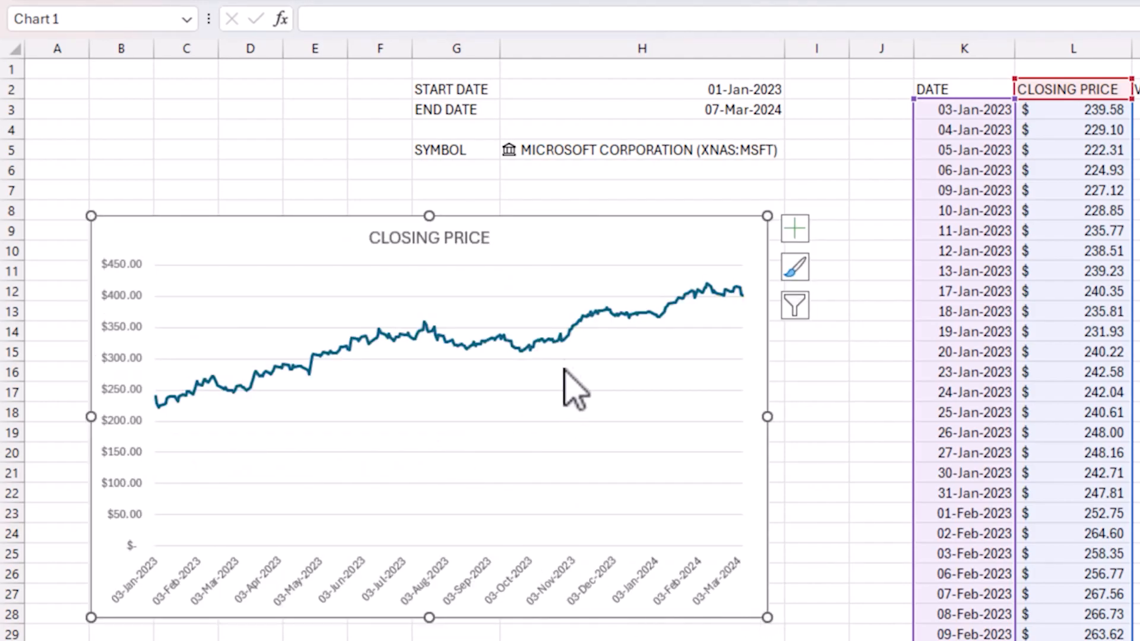
pyautogui.moveTo(521, 233); pyautogui.dragTo(518, 219)
# Change the stock symbol in H5 to VISA and match it to VISA INC. on the New York Stock Exchange (V).
pyautogui.click(653, 156)
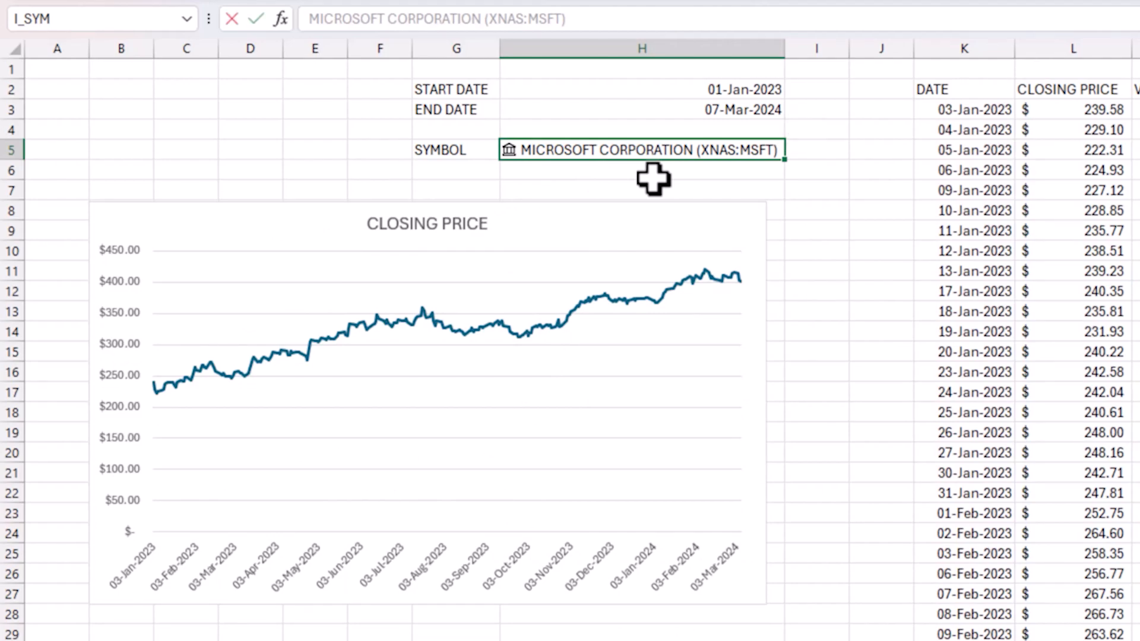
pyautogui.write('VISA')
pyautogui.press('Return')
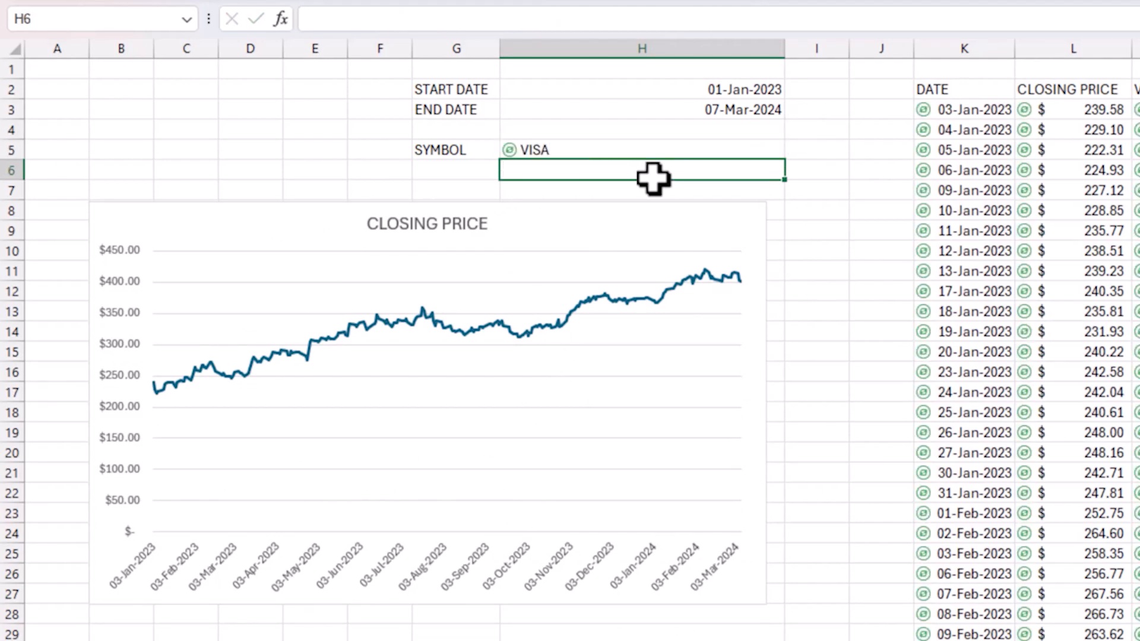
pyautogui.press('Up')
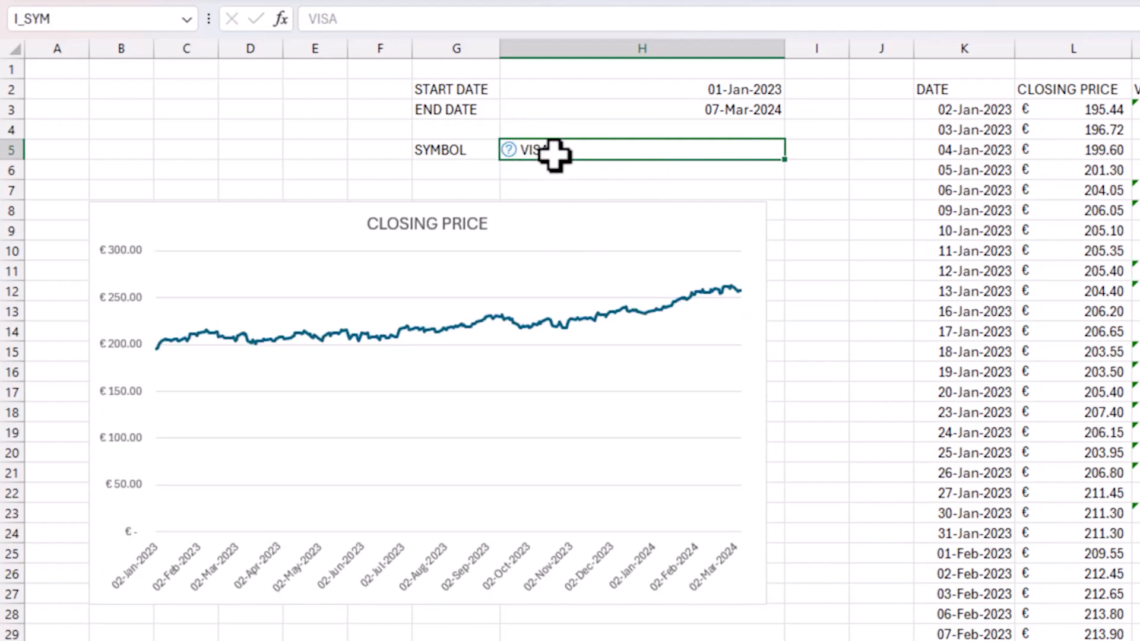
pyautogui.click(509, 149)
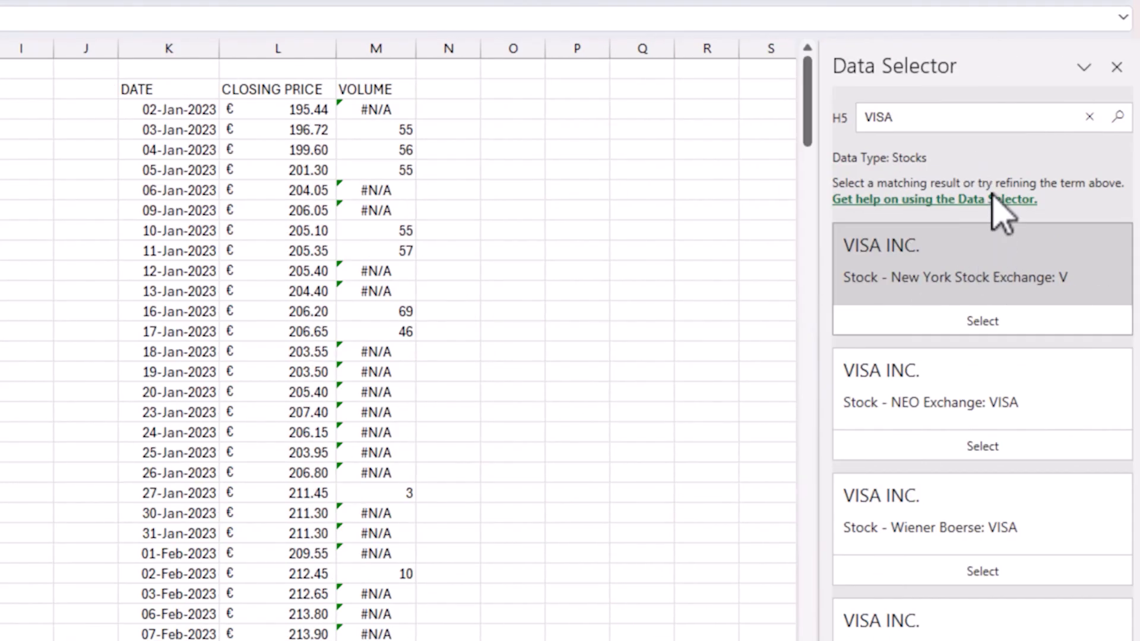
pyautogui.click(998, 324)
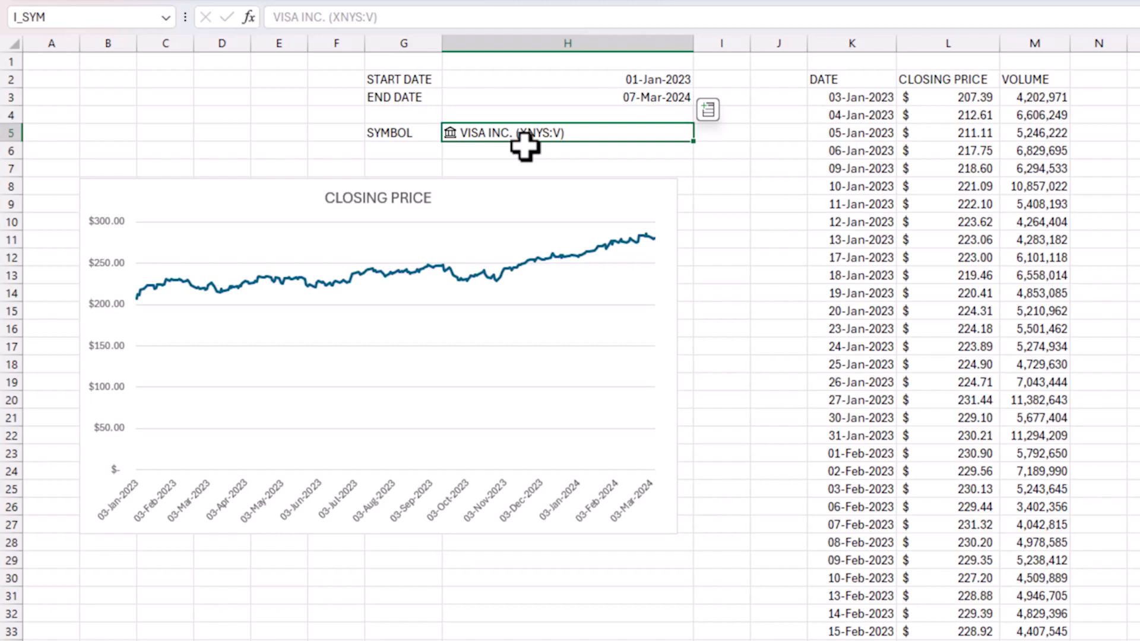
# Set the start date in H2 to 1/1/2024 and shift the chart slightly up to about row 7.
pyautogui.click(620, 80)
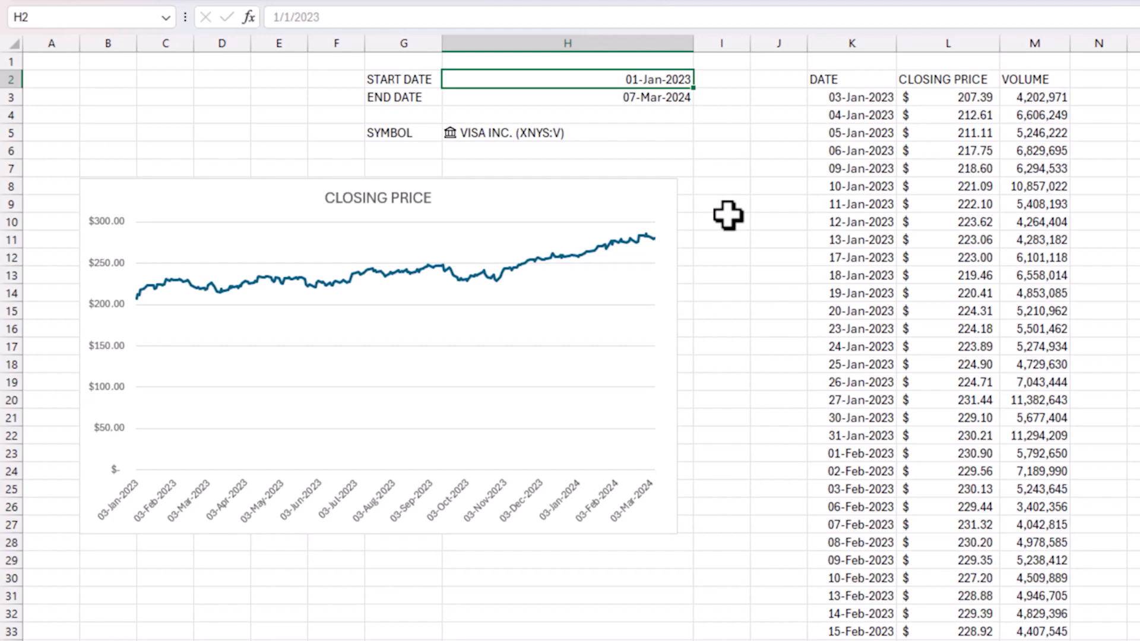
pyautogui.write('1/1/2024')
pyautogui.press('Return')
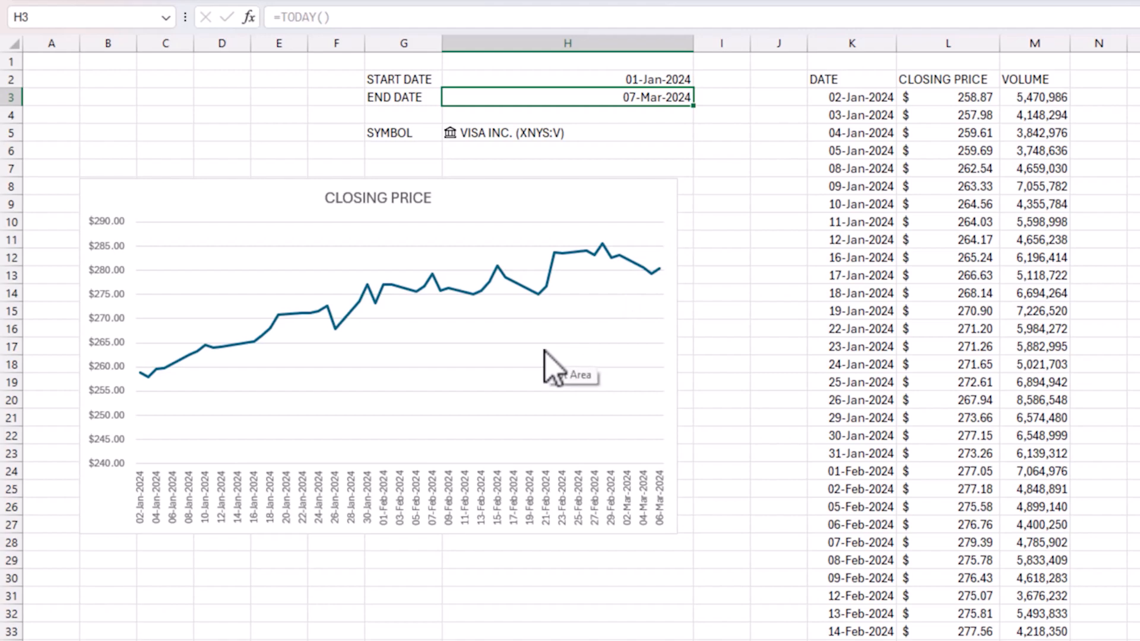
pyautogui.moveTo(559, 176); pyautogui.dragTo(568, 166)
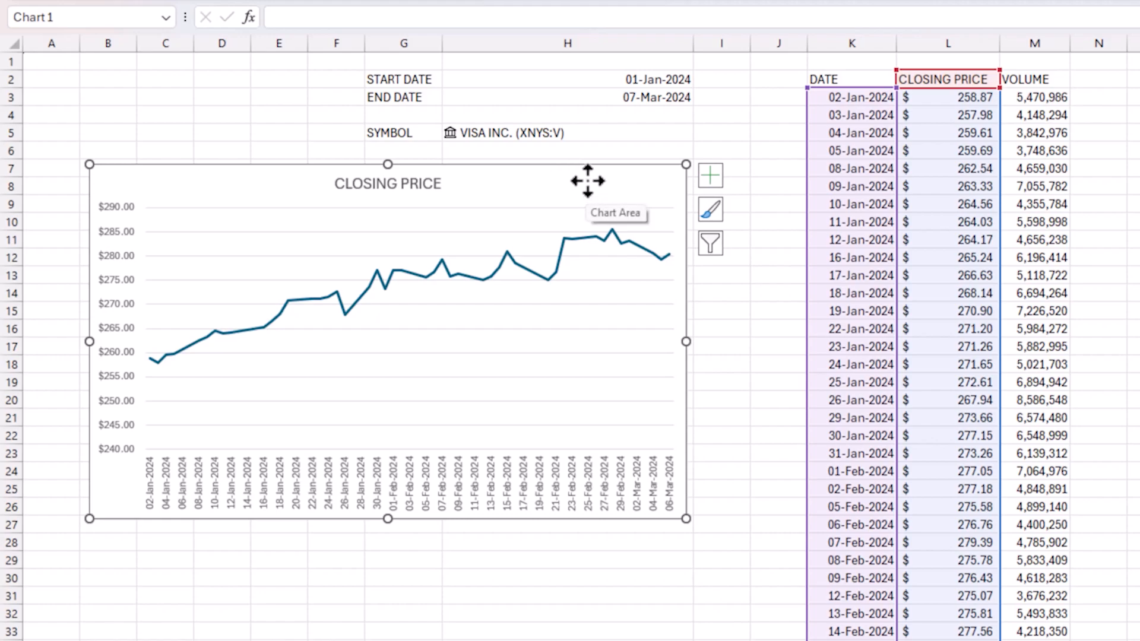
# Format the chart's major horizontal gridlines as solid lines in a lighter colour.
pyautogui.rightClick(473, 313)
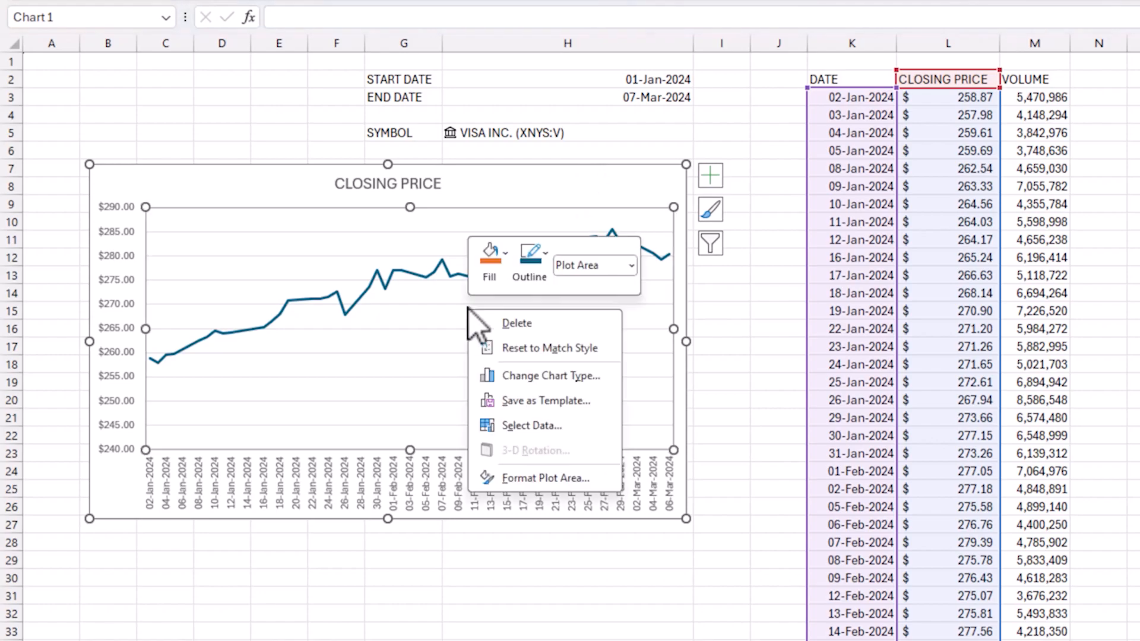
pyautogui.rightClick(464, 304)
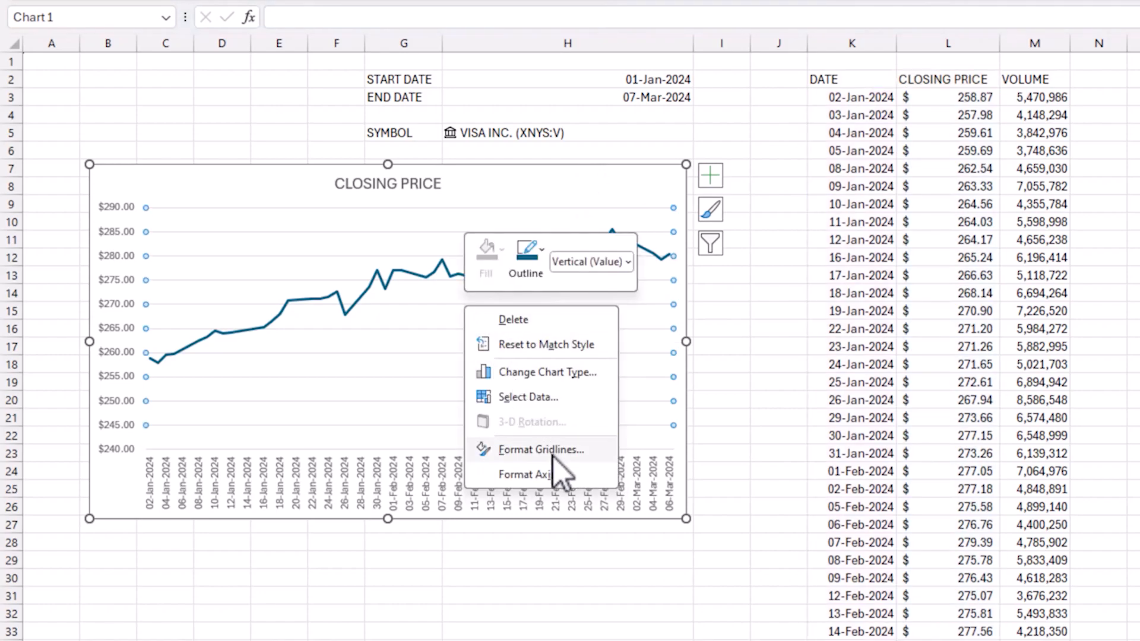
pyautogui.click(552, 455)
pyautogui.click(953, 207)
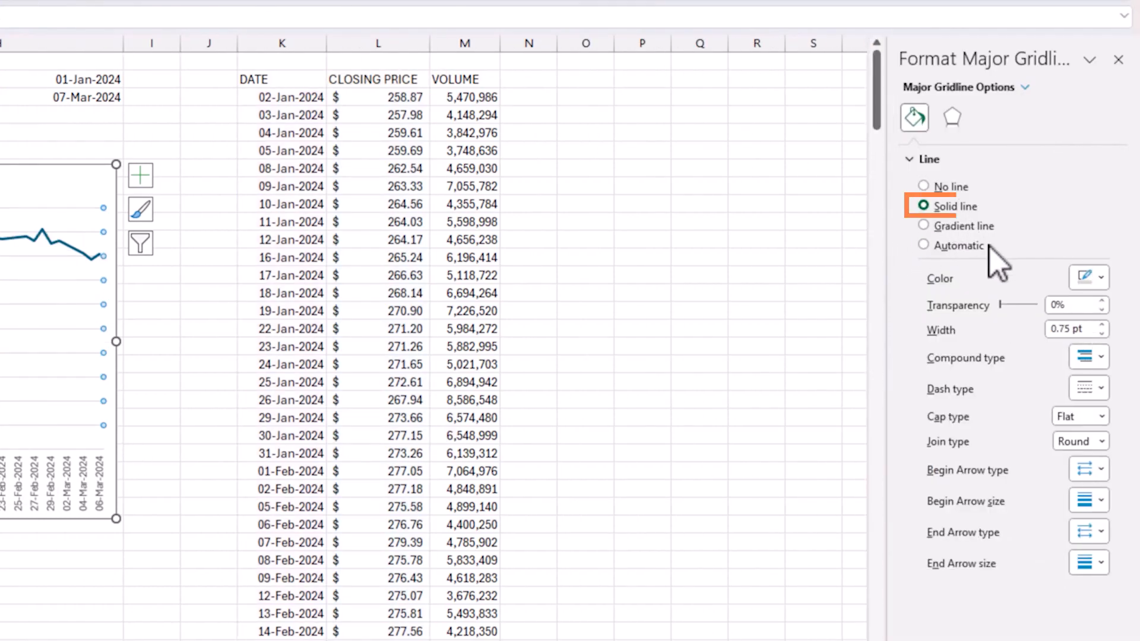
pyautogui.click(1085, 277)
pyautogui.click(1007, 364)
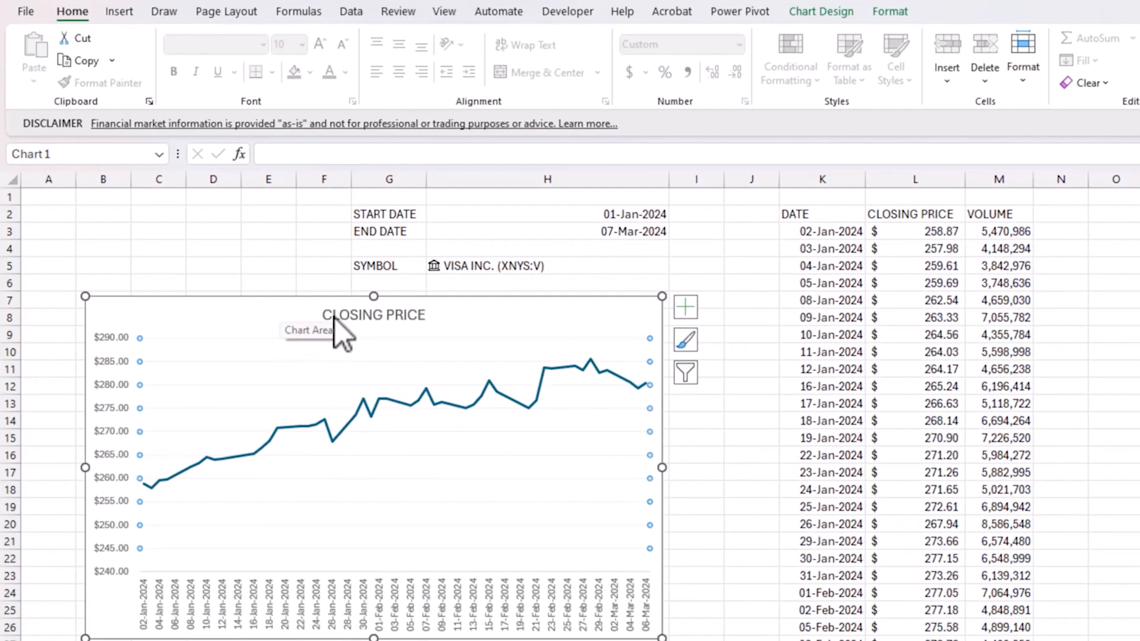
# Extend the chart title to read CLOSING PRICE HISTORY.
pyautogui.click(344, 308)
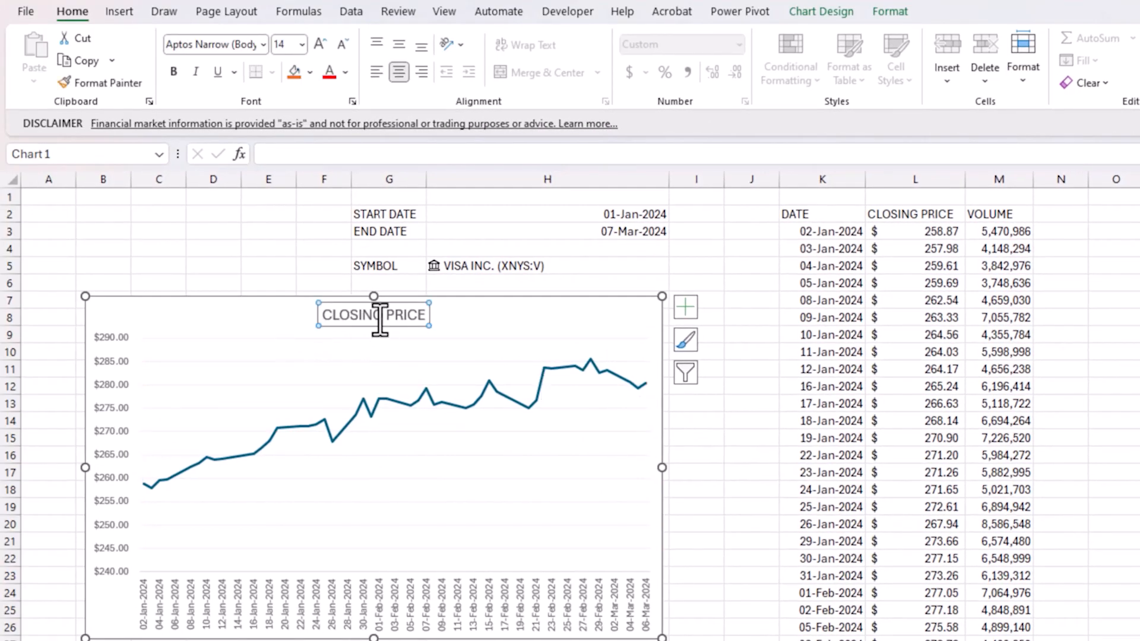
pyautogui.tripleClick(414, 315)
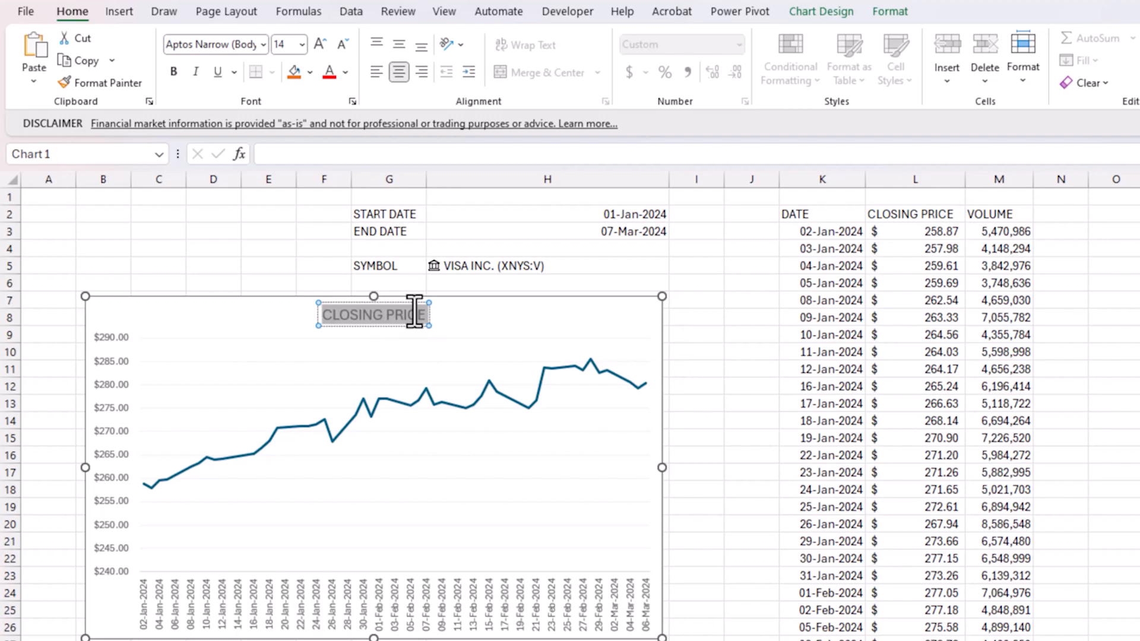
pyautogui.click(414, 314)
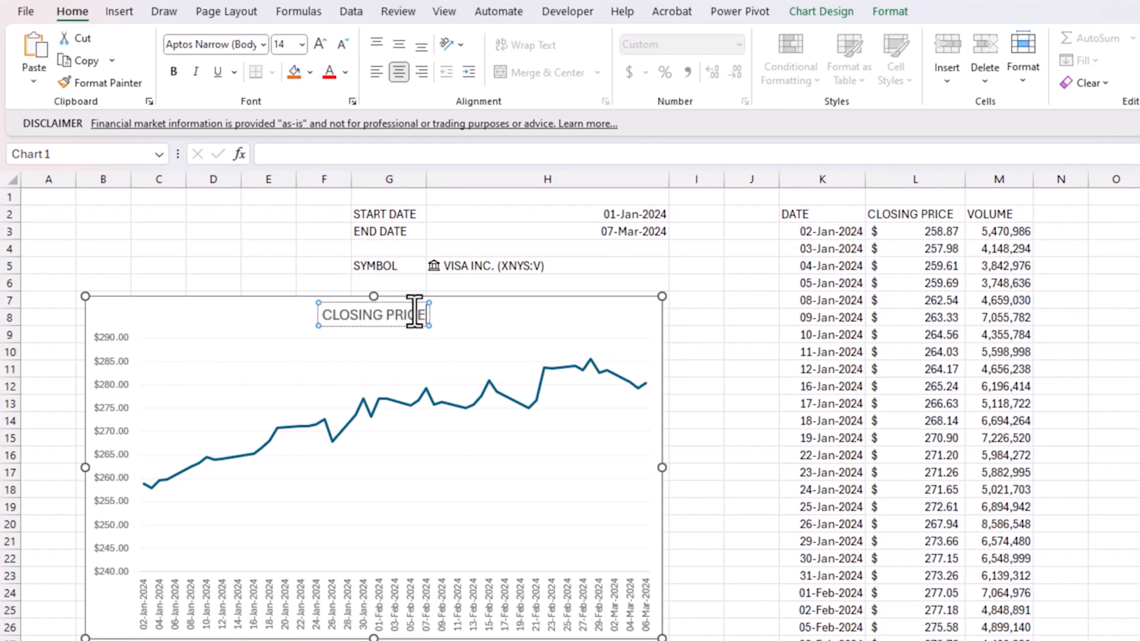
pyautogui.write('HISTORY')
# Give the chart title a dark grey fill with white text.
pyautogui.tripleClick(414, 314)
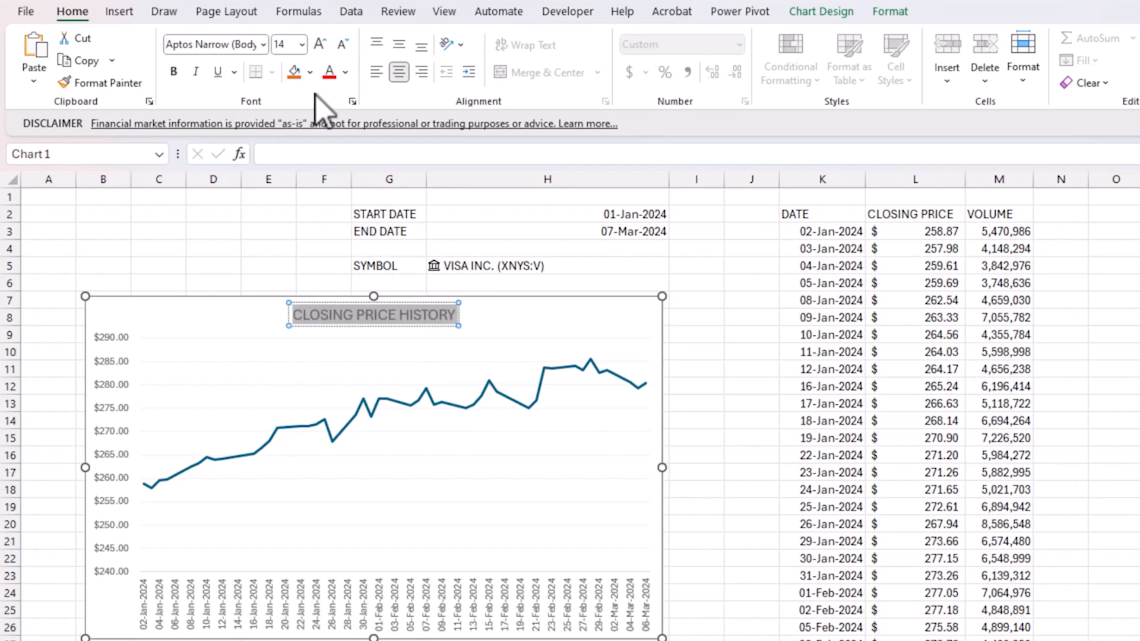
pyautogui.click(309, 72)
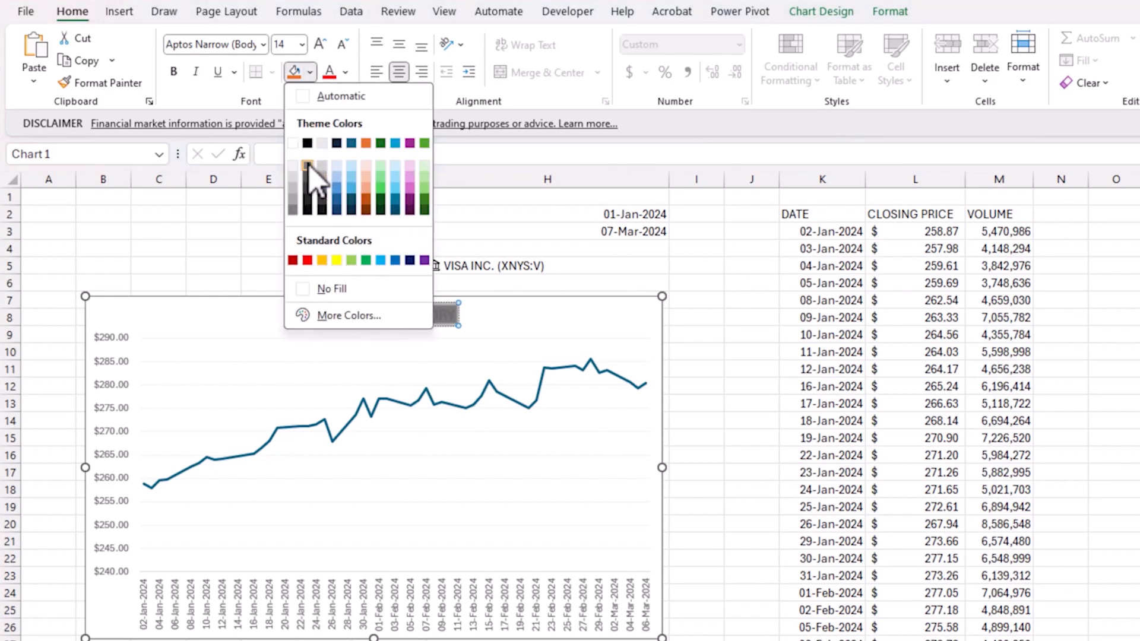
pyautogui.click(306, 165)
pyautogui.click(345, 72)
pyautogui.click(351, 184)
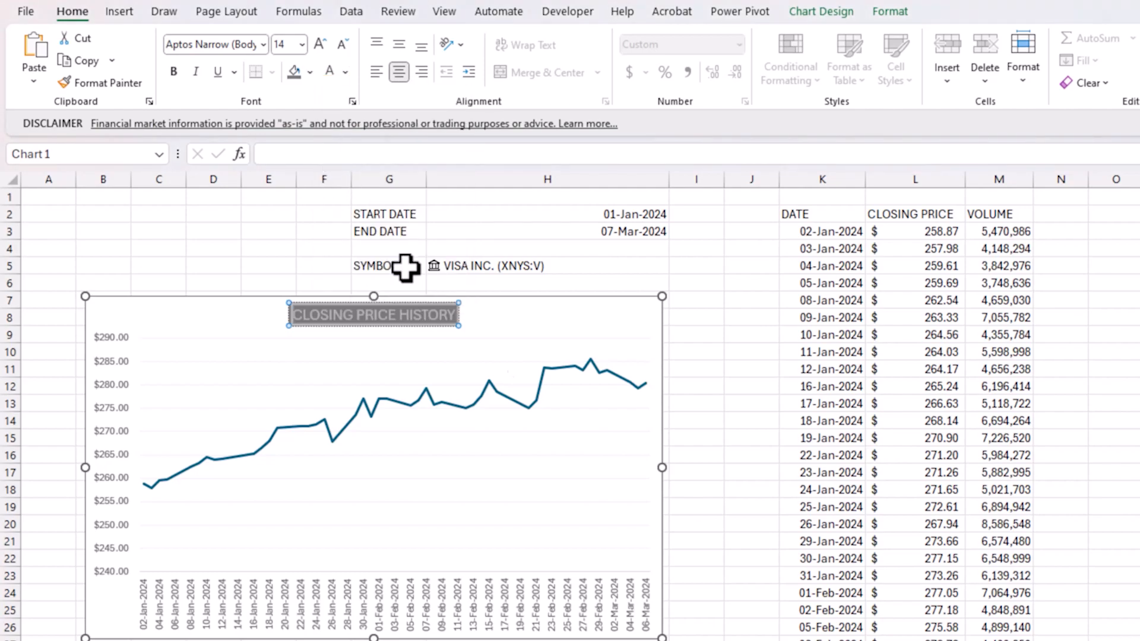
pyautogui.click(717, 449)
# Give the chart area a solid-line border with rounded corners.
pyautogui.click(622, 309)
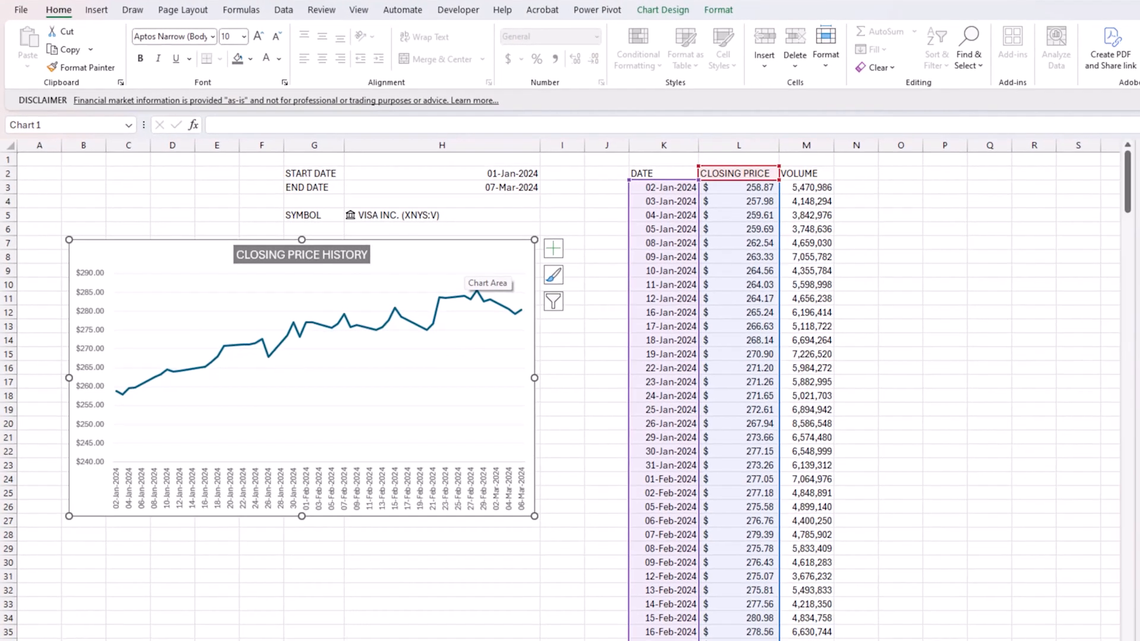
pyautogui.doubleClick(575, 323)
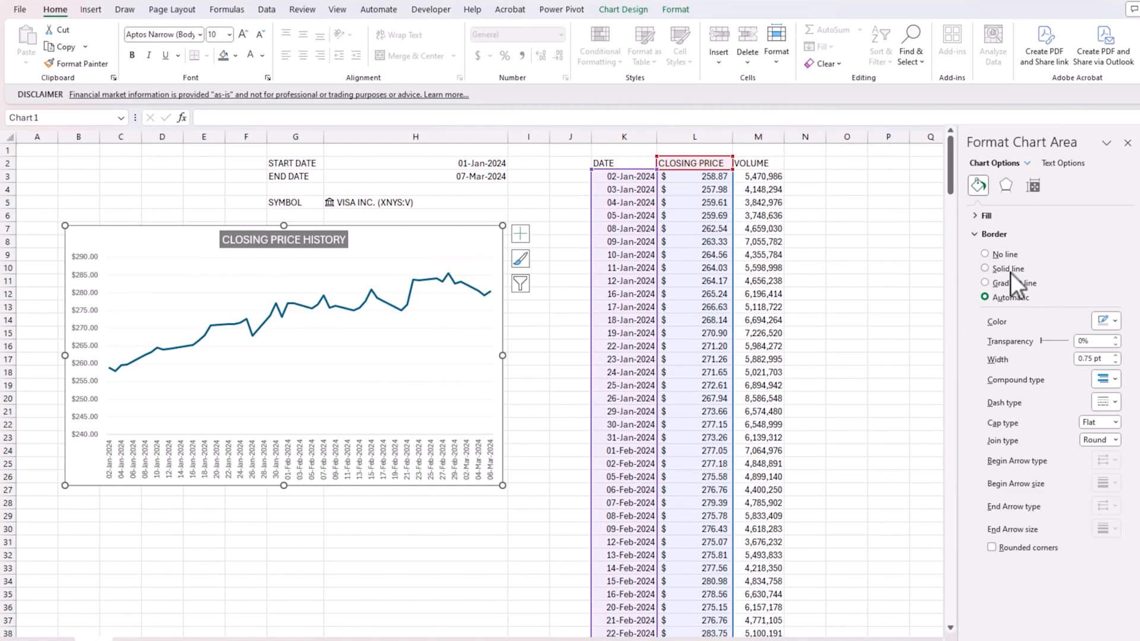
pyautogui.click(1009, 270)
pyautogui.click(1019, 547)
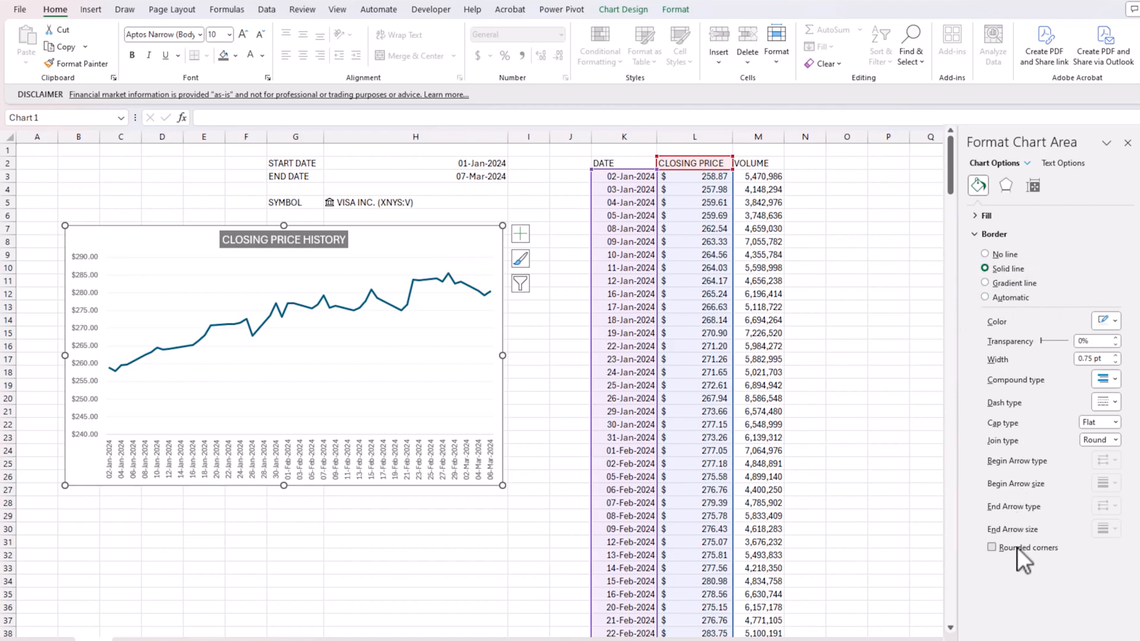
pyautogui.click(537, 412)
pyautogui.click(498, 355)
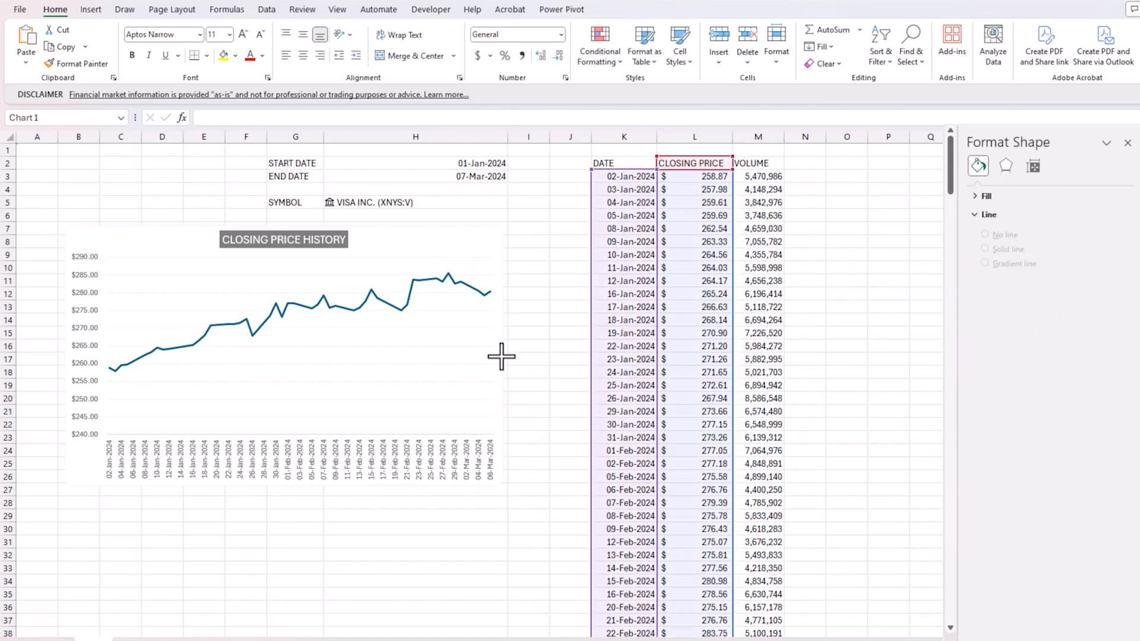
# Colour the chart area's border dark grey and shift the chart slightly to the right.
pyautogui.click(1105, 321)
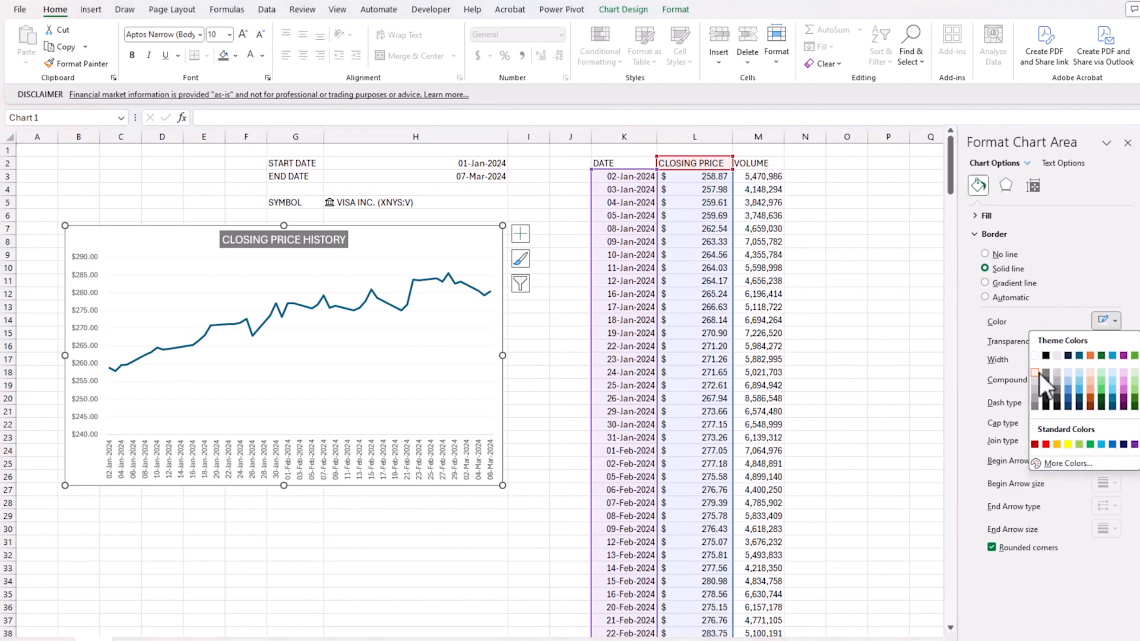
pyautogui.click(1045, 372)
pyautogui.click(536, 407)
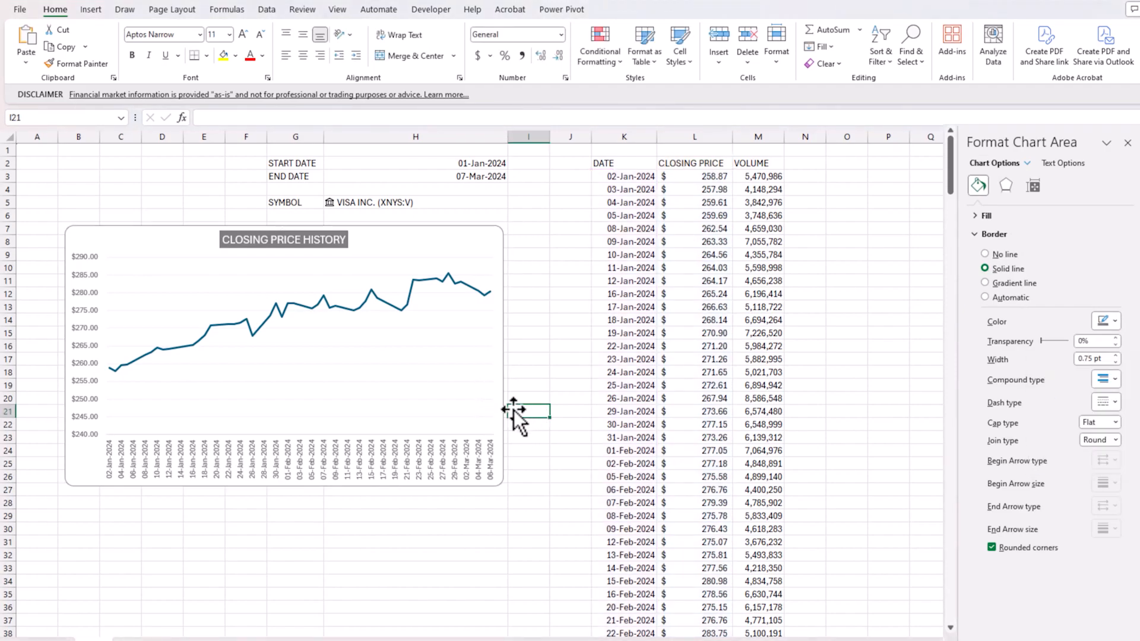
pyautogui.moveTo(500, 376); pyautogui.dragTo(514, 374)
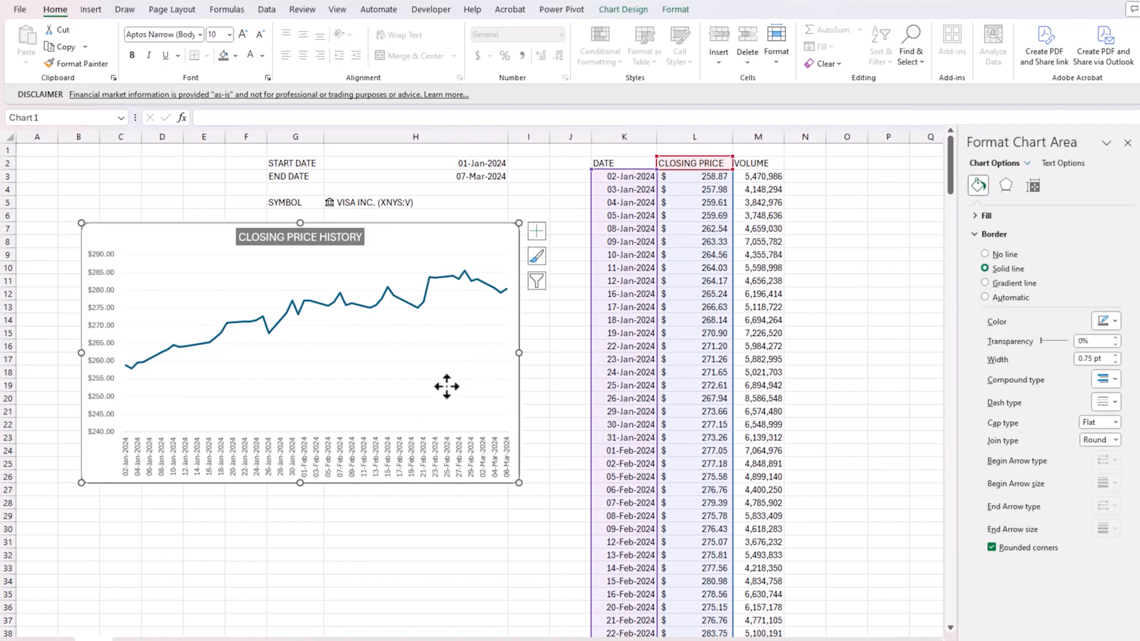
# Set the minimum bound of the chart's vertical price axis to 0.
pyautogui.click(170, 453)
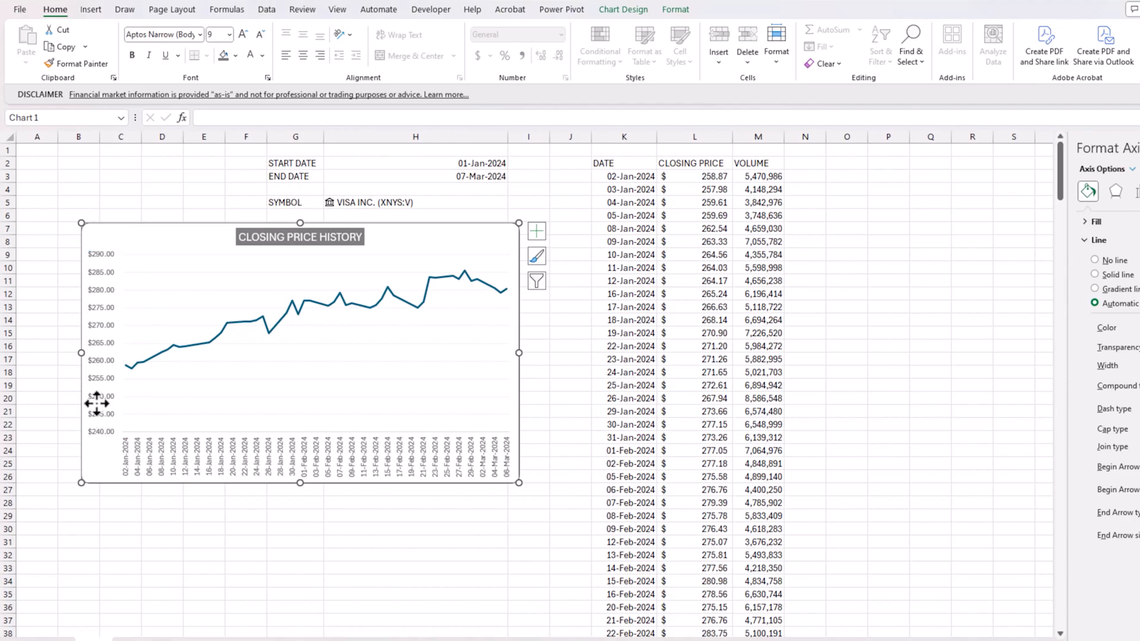
pyautogui.rightClick(100, 405)
pyautogui.rightClick(97, 411)
pyautogui.click(148, 571)
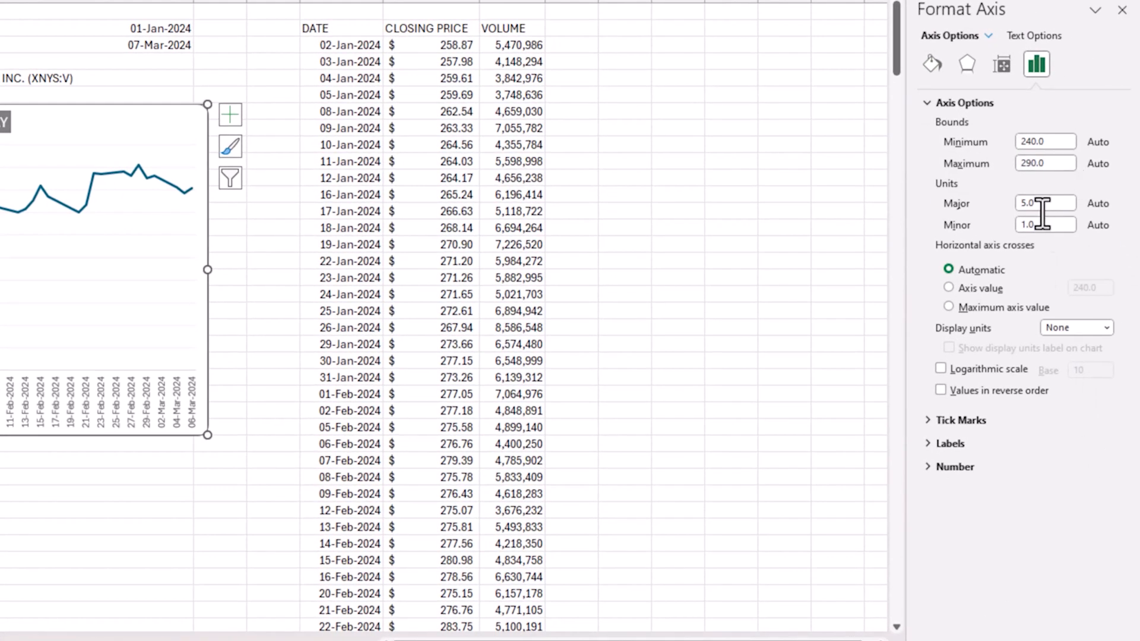
pyautogui.click(1000, 142)
pyautogui.write('0')
pyautogui.press('Tab')
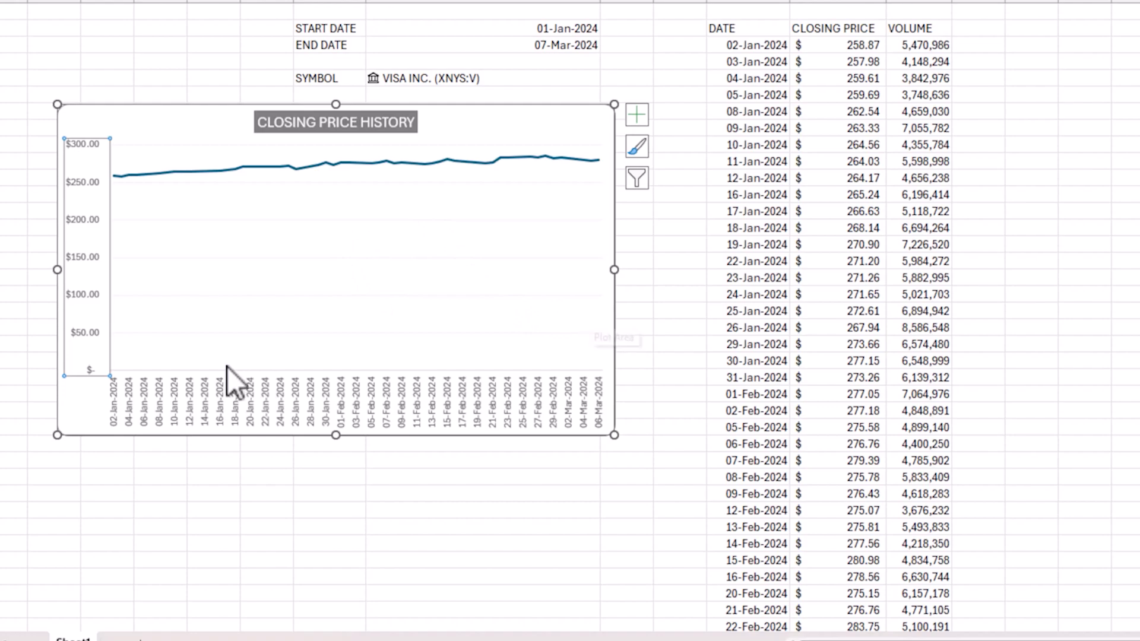
pyautogui.click(121, 459)
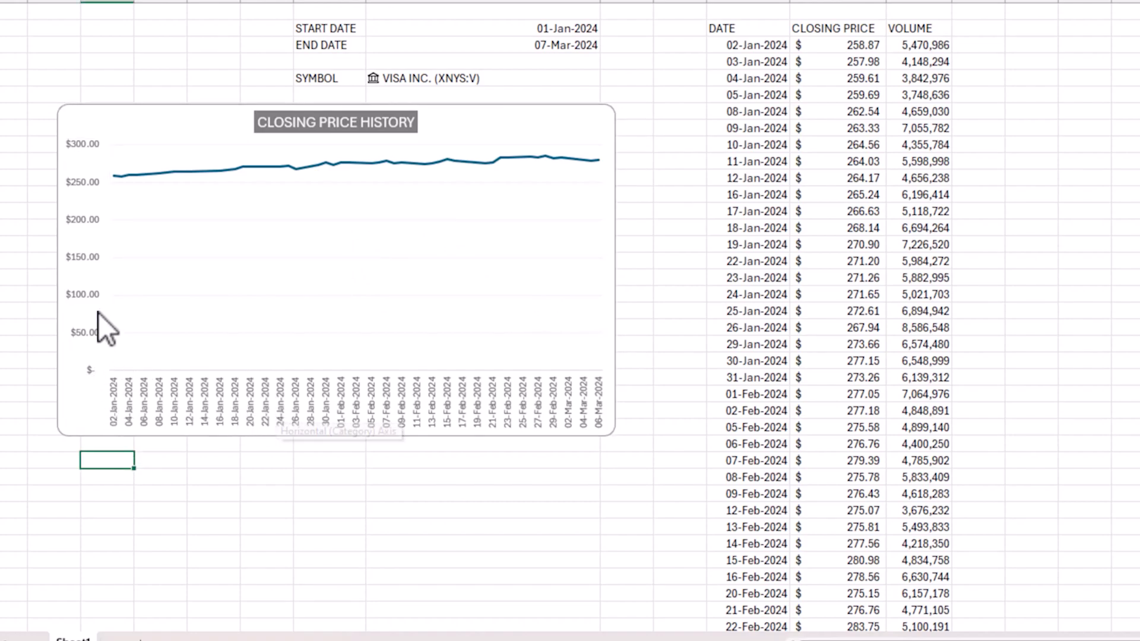
# Set the vertical axis labels' number format to 0 decimal places.
pyautogui.rightClick(91, 297)
pyautogui.click(163, 501)
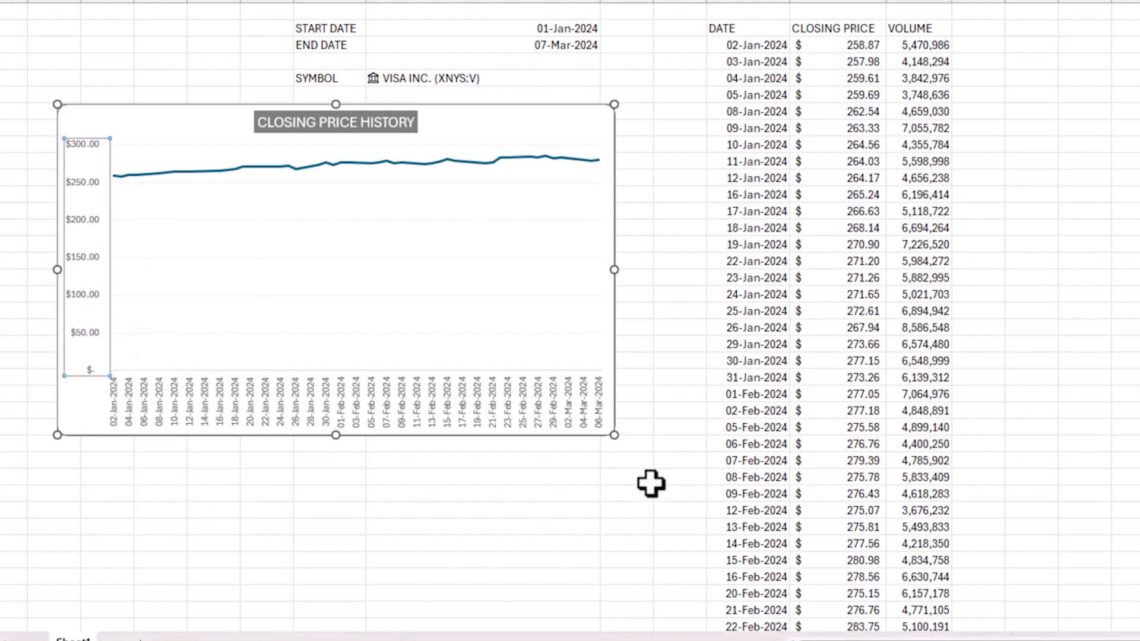
pyautogui.click(954, 467)
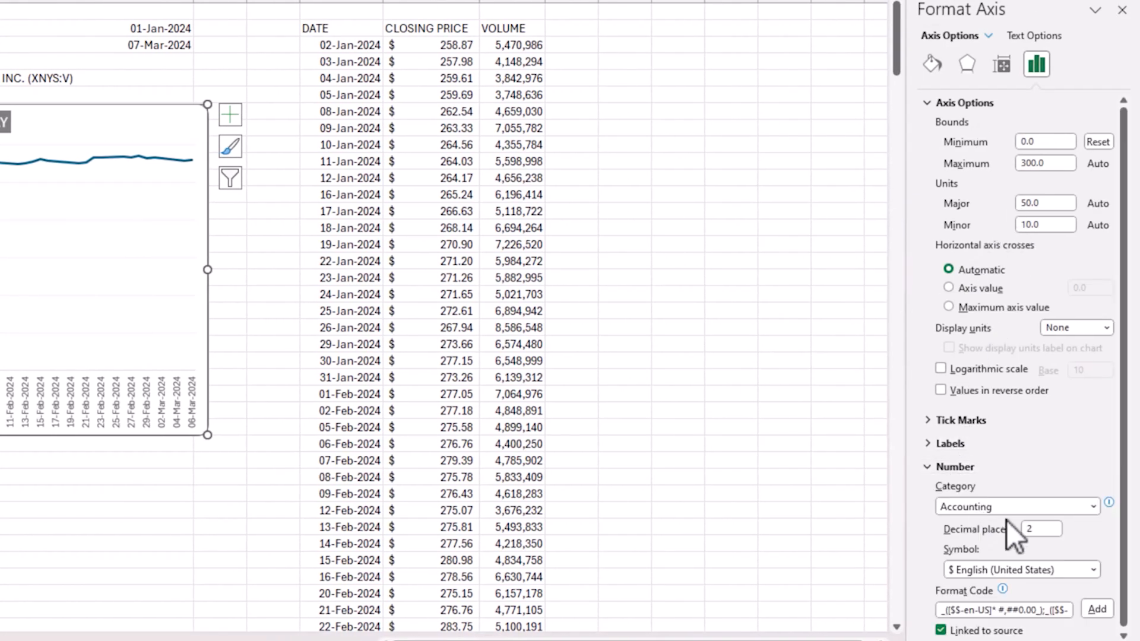
pyautogui.moveTo(1053, 530); pyautogui.dragTo(1013, 526)
pyautogui.write('0')
pyautogui.press('Return')
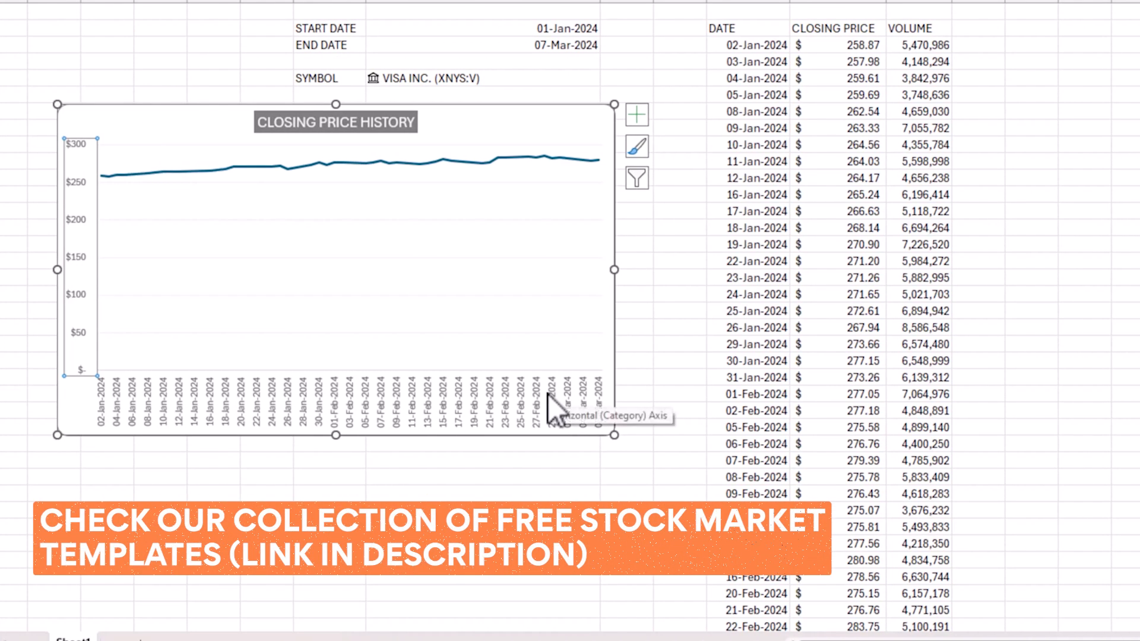
# Change the chart's horizontal date axis type to Text axis.
pyautogui.rightClick(141, 394)
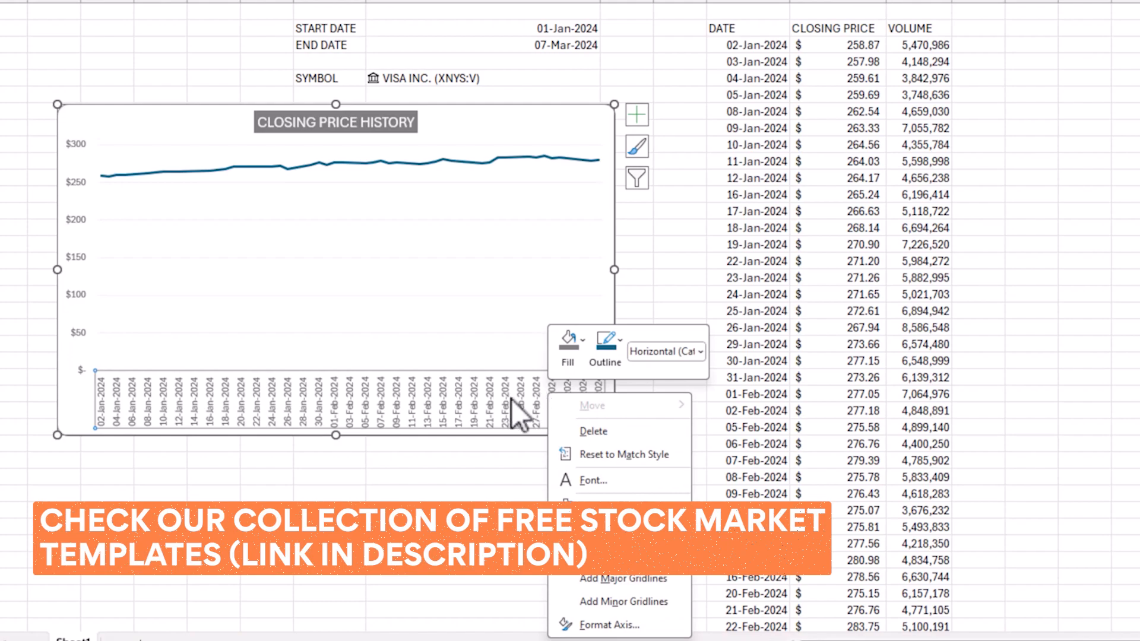
pyautogui.click(608, 624)
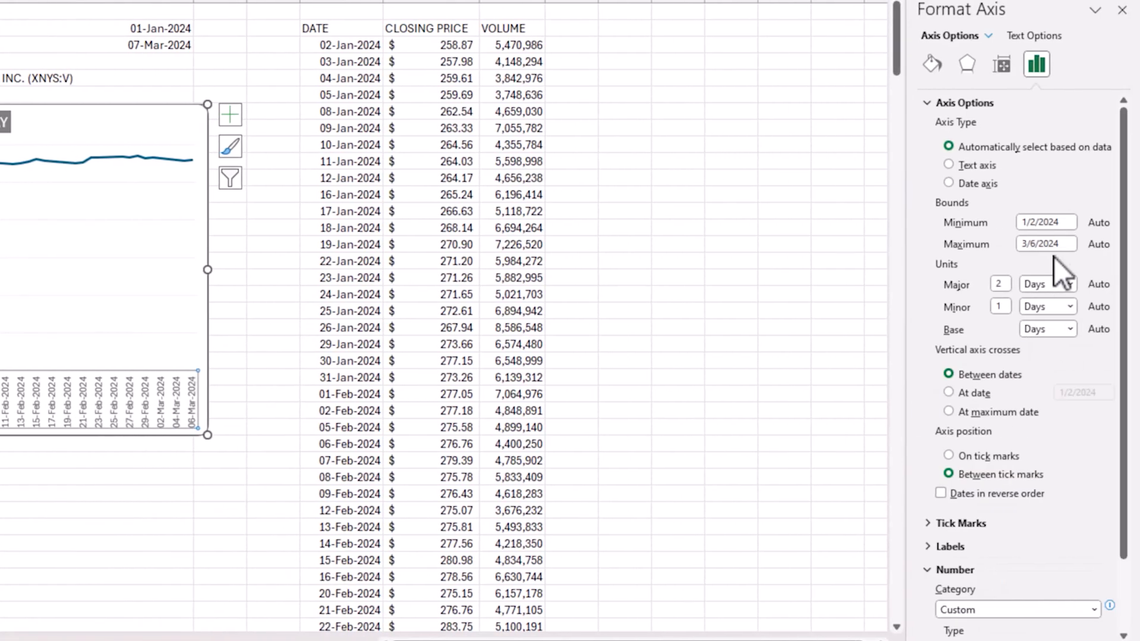
pyautogui.click(980, 169)
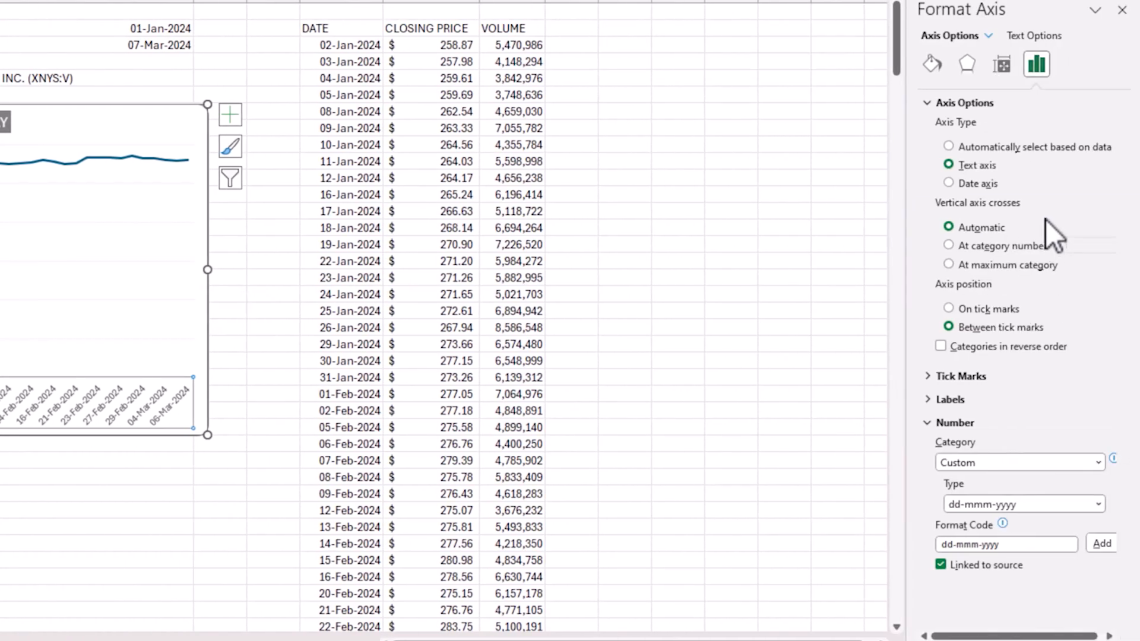
# Set the text direction of the chart's horizontal date axis labels to Rotate all text 270°.
pyautogui.click(953, 402)
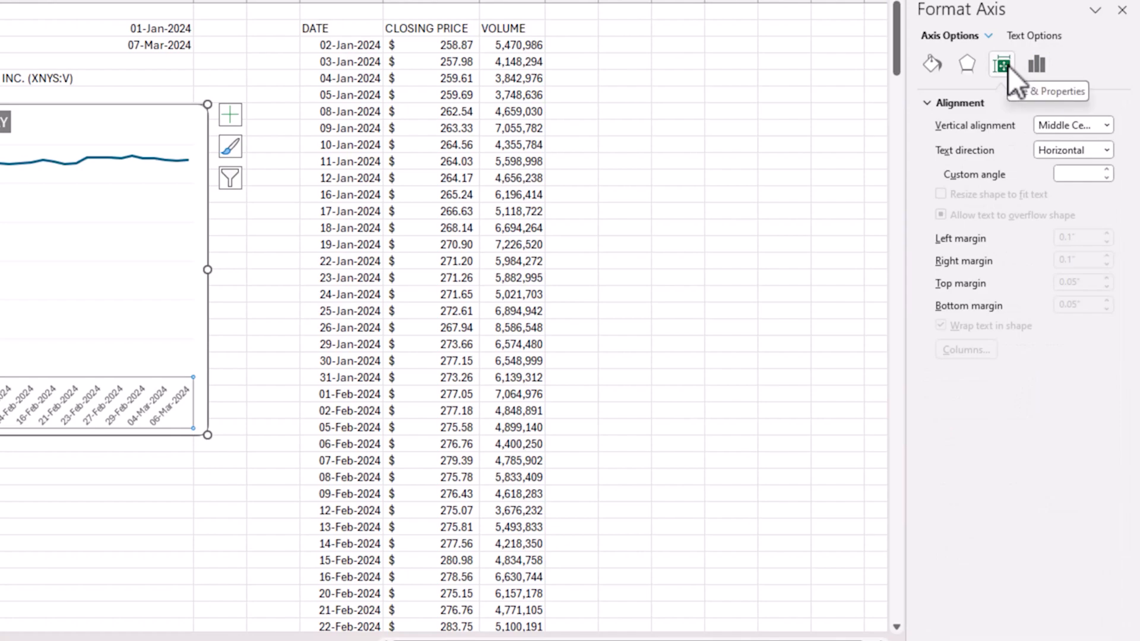
pyautogui.click(1106, 125)
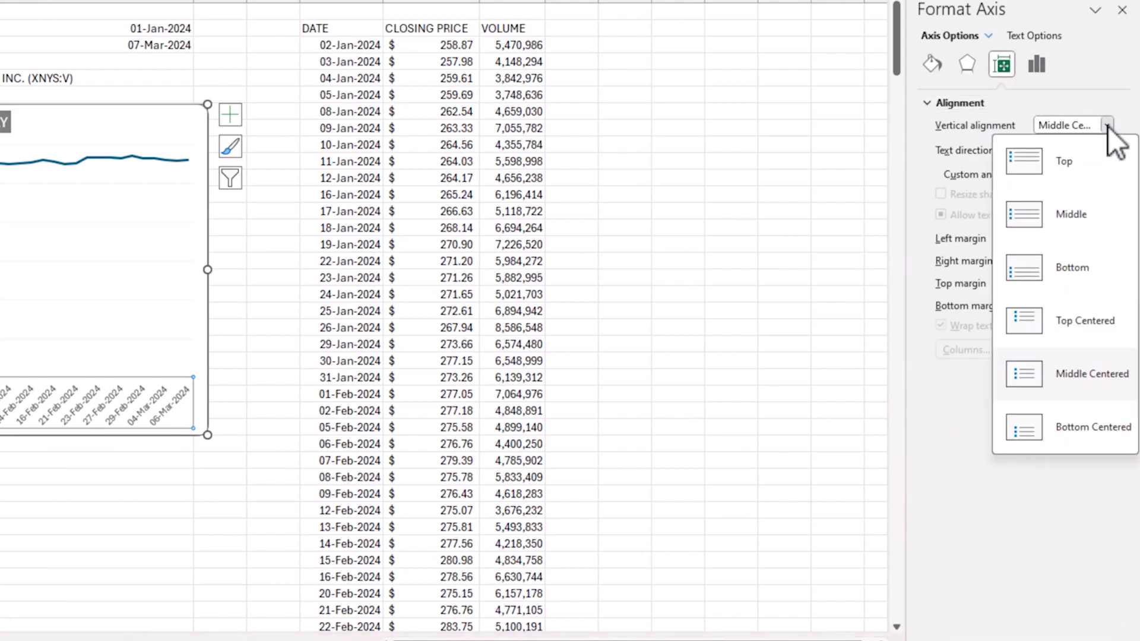
pyautogui.click(963, 158)
pyautogui.click(1106, 150)
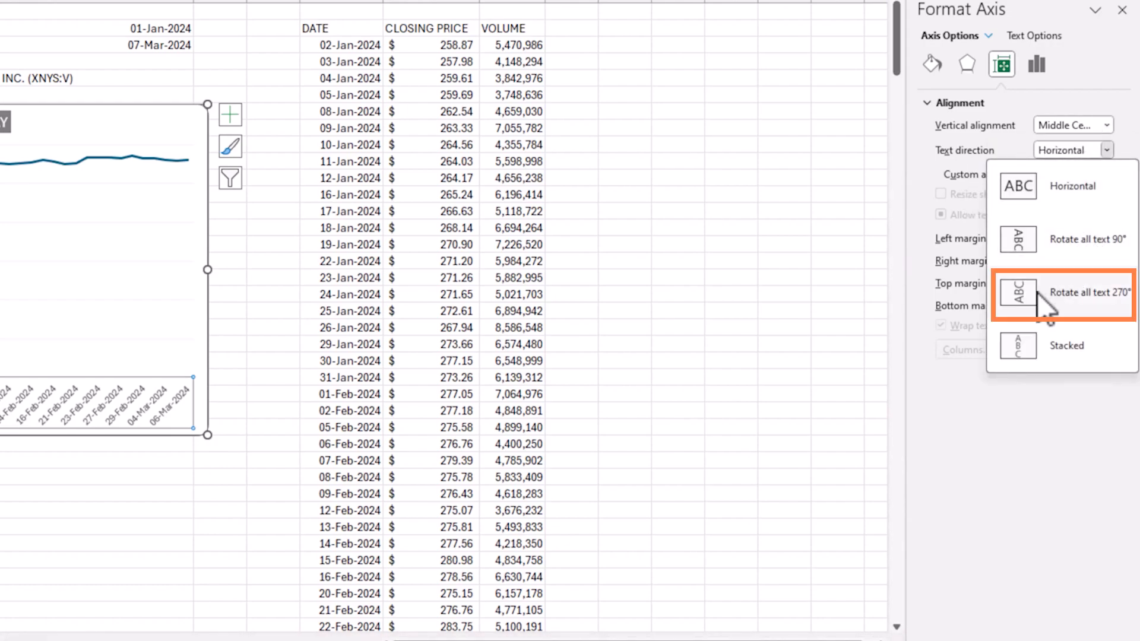
pyautogui.click(1065, 292)
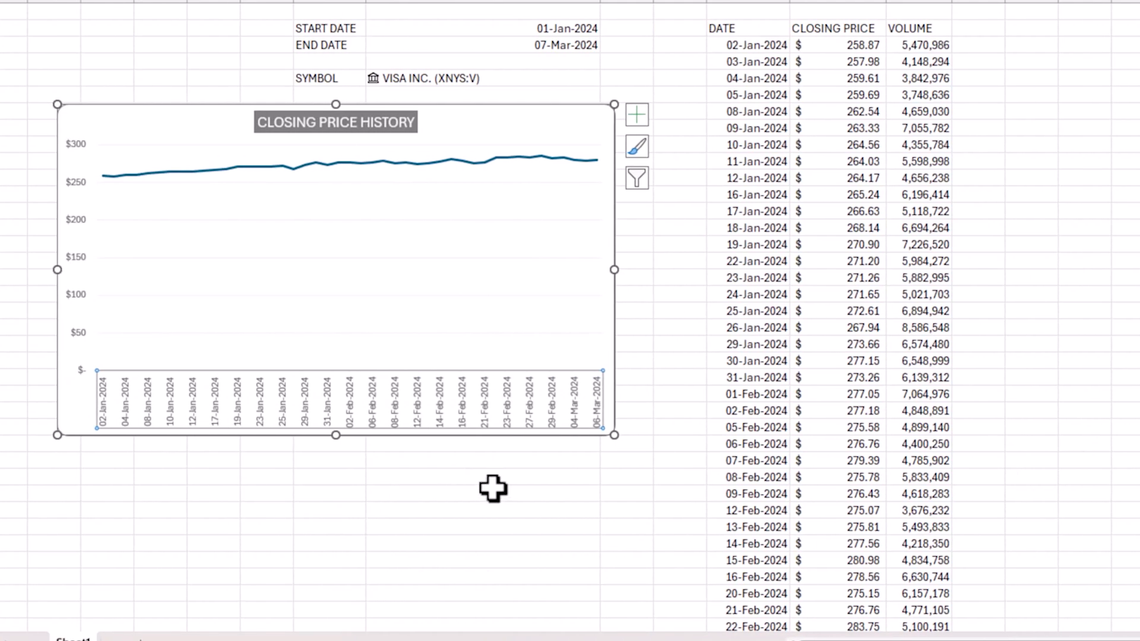
pyautogui.click(616, 511)
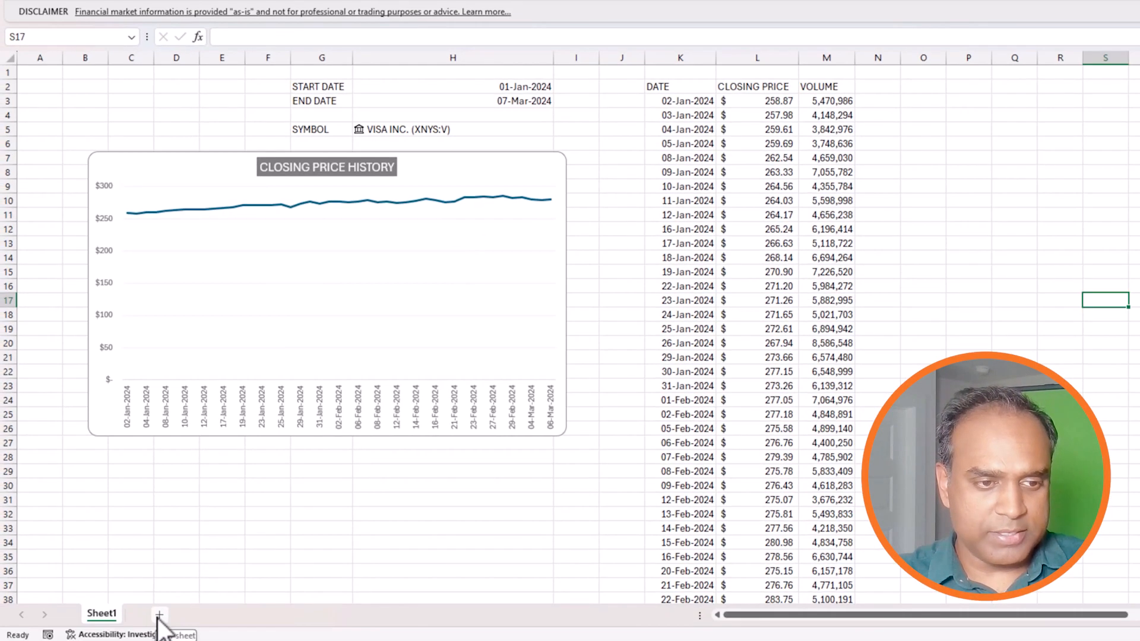
# Add a new worksheet and enter the list Interval, Daily, Weekly, Monthly in cells B4 to B7.
pyautogui.click(159, 615)
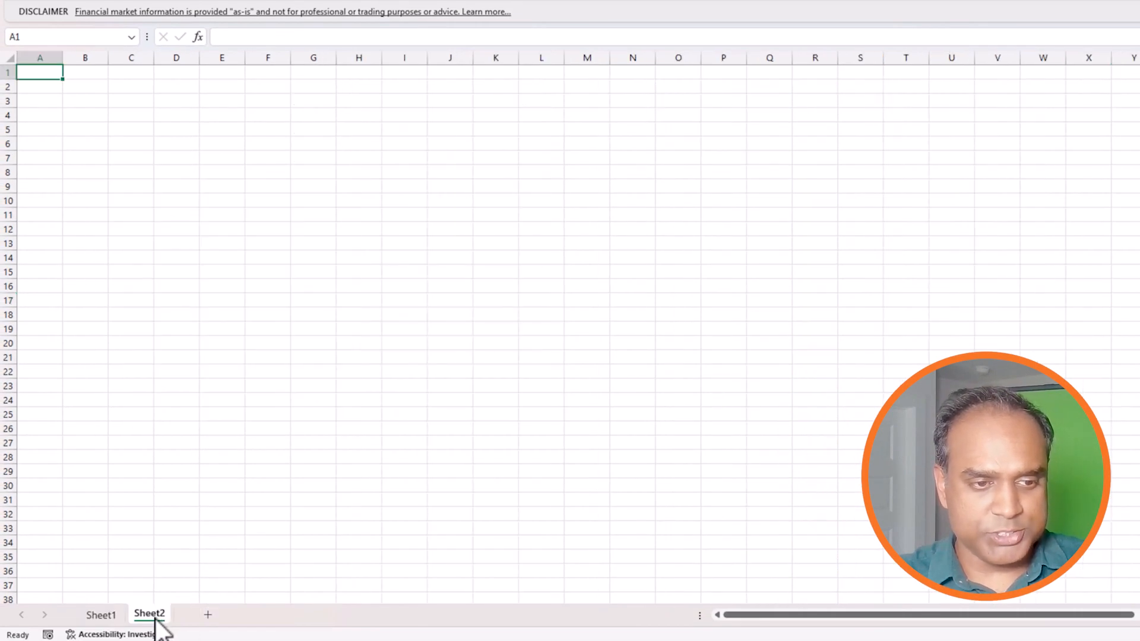
pyautogui.click(90, 111)
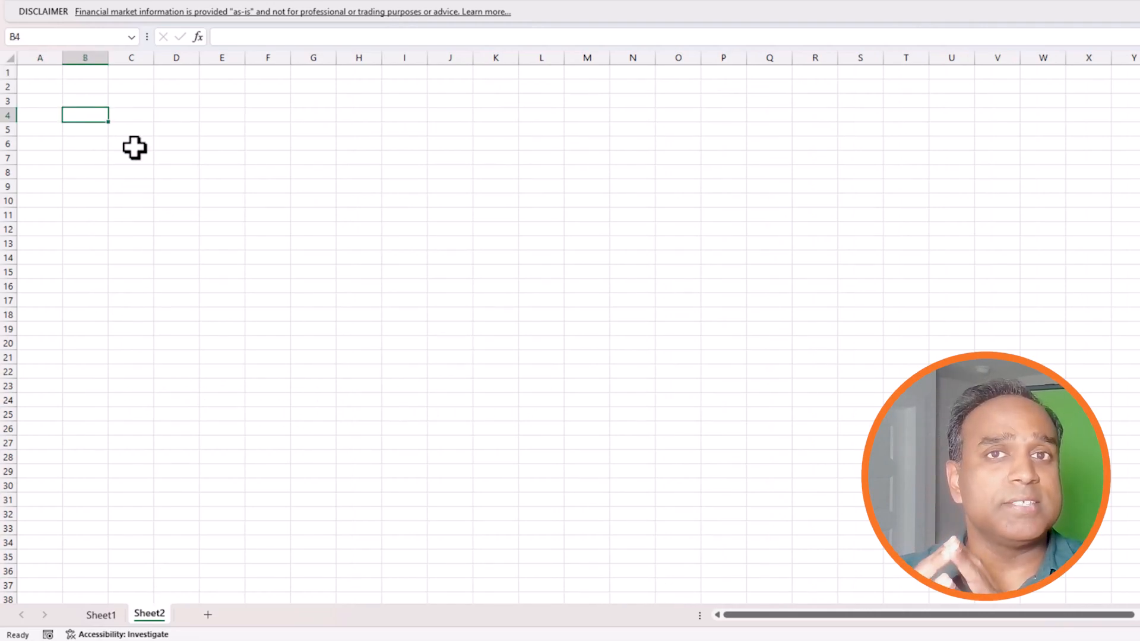
pyautogui.write('Dal')
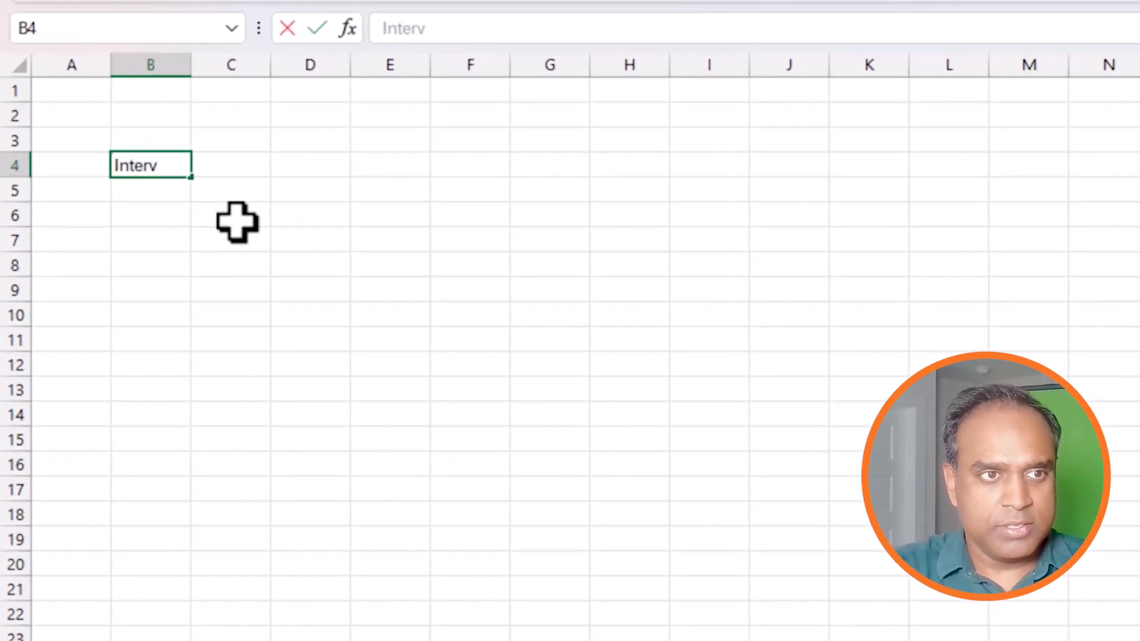
pyautogui.press('Return')
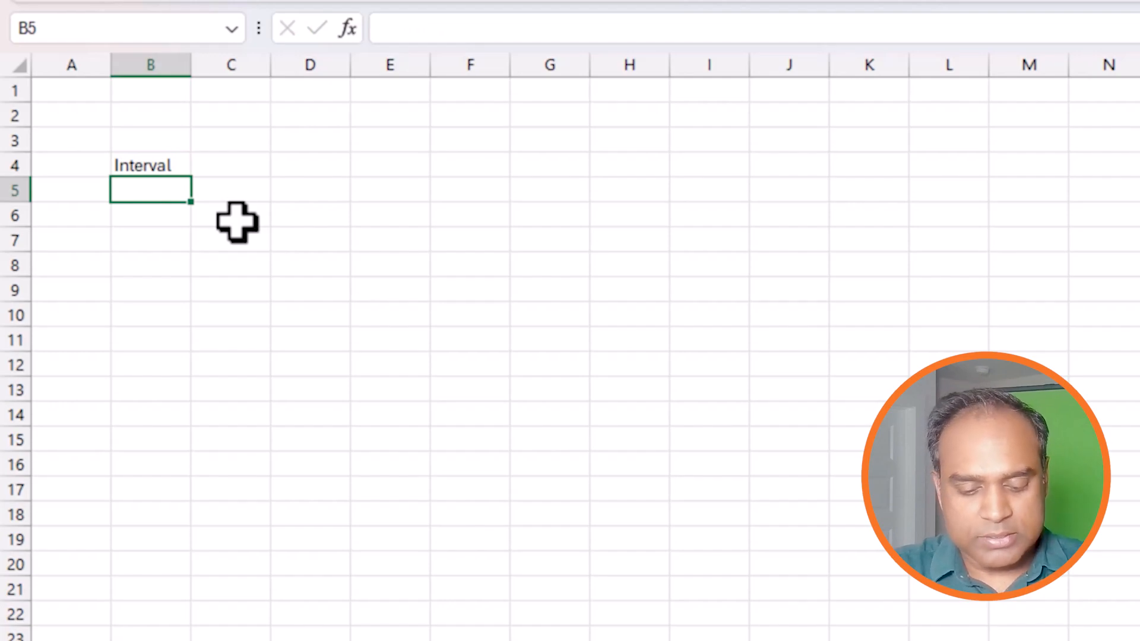
pyautogui.write('Daily')
pyautogui.press('Return')
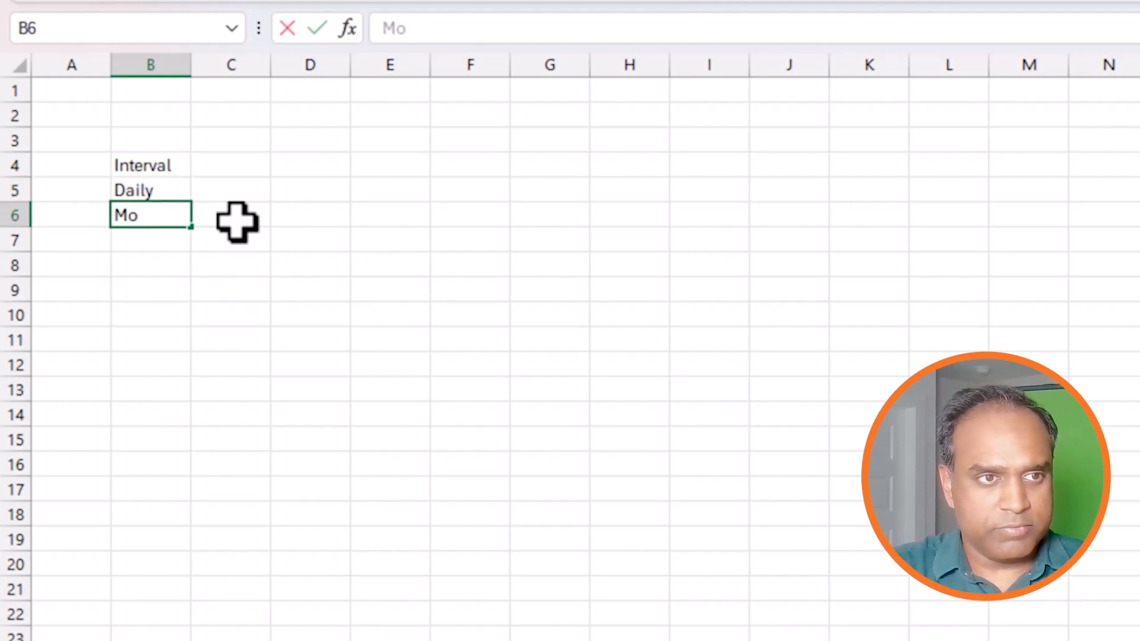
pyautogui.write('Weekly')
pyautogui.press('Return')
pyautogui.write('Monthly')
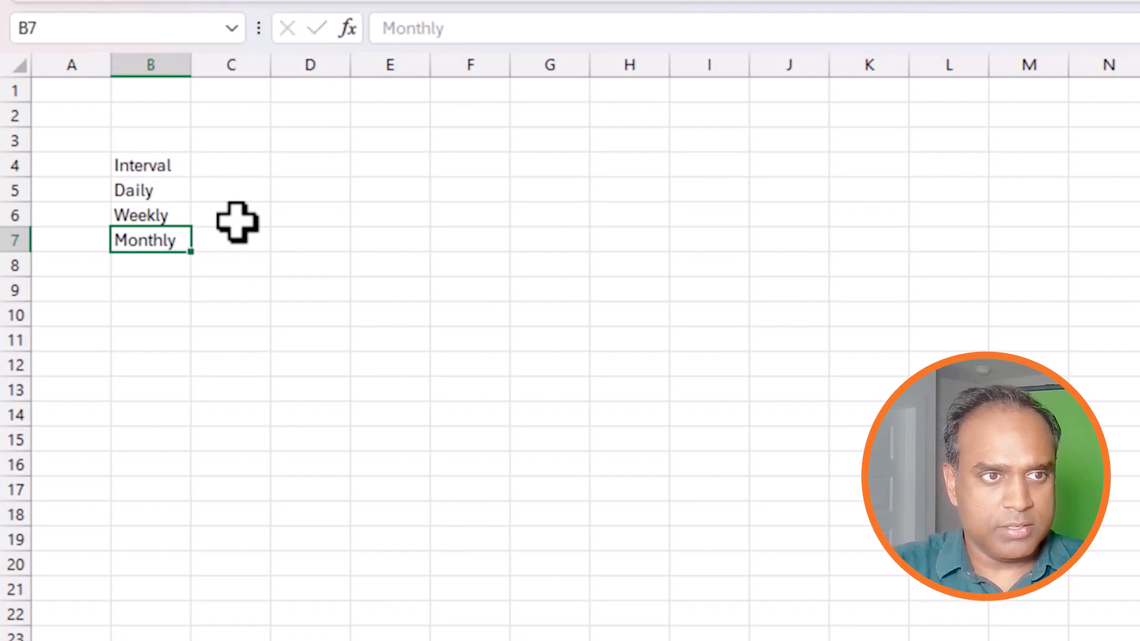
pyautogui.press('Return')
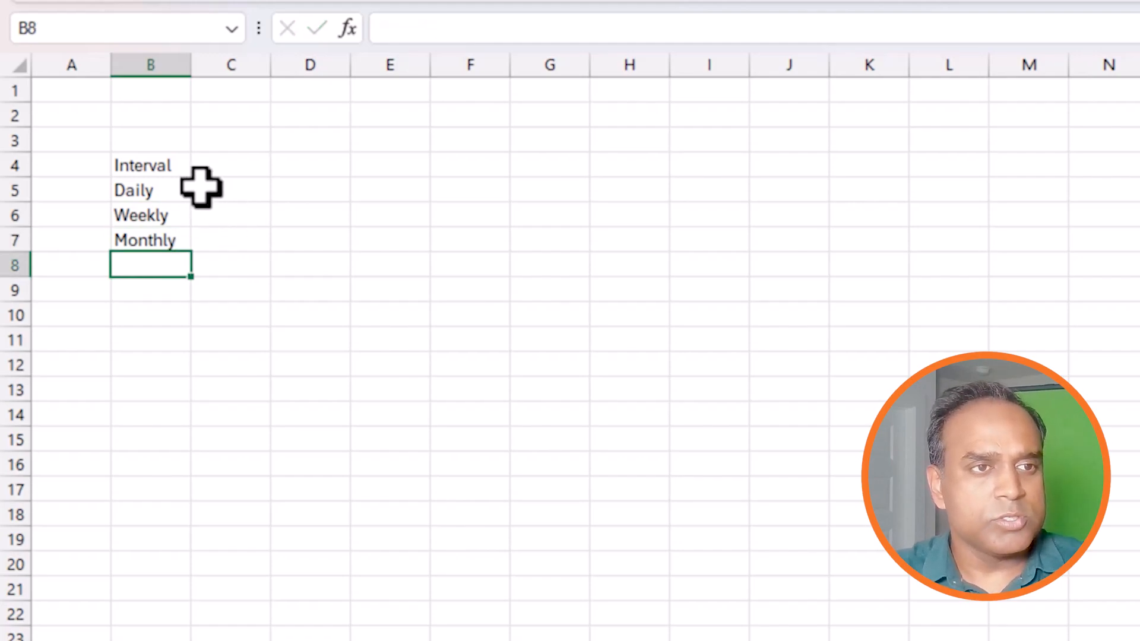
# Convert the interval list in B4:B7 into a table with headers.
pyautogui.moveTo(173, 168); pyautogui.dragTo(170, 241)
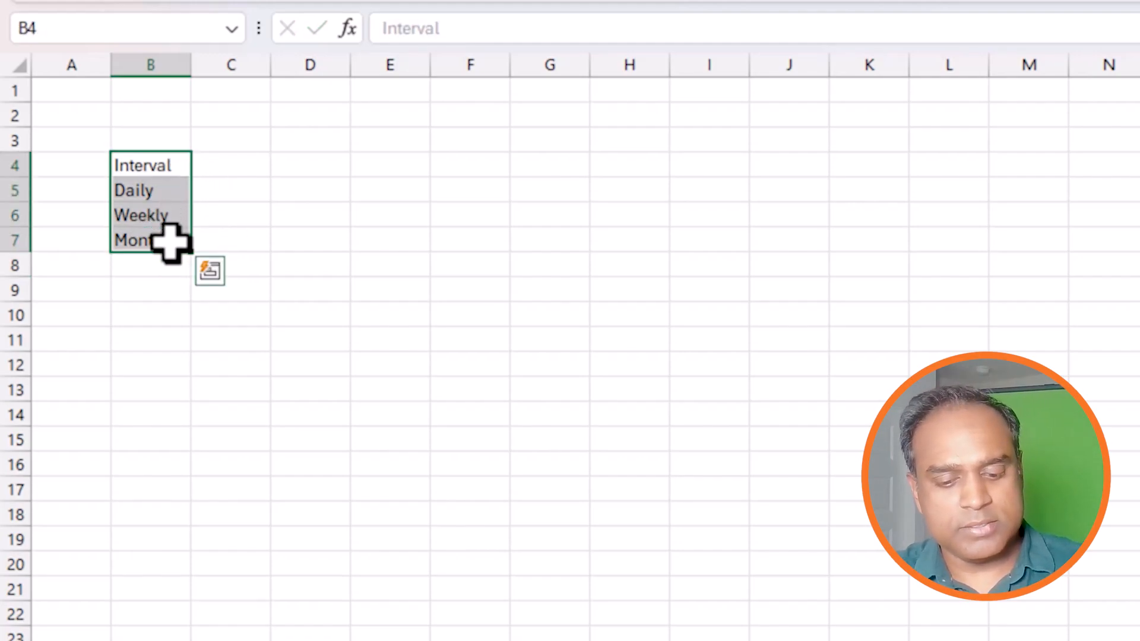
pyautogui.hotkey('ctrl', 't')
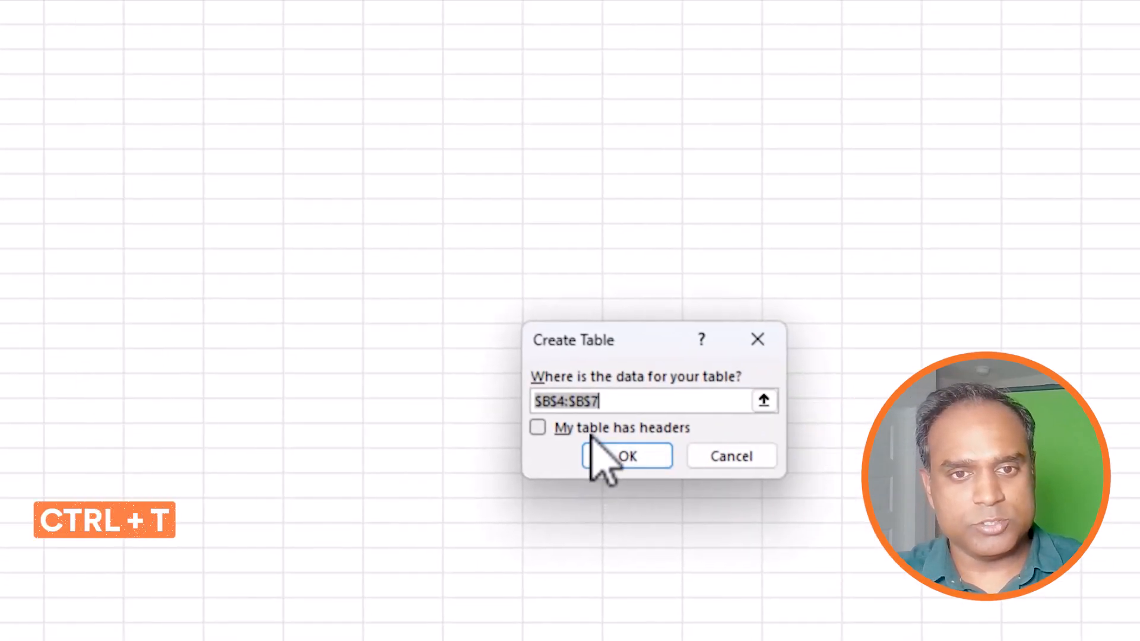
pyautogui.click(594, 428)
pyautogui.click(623, 465)
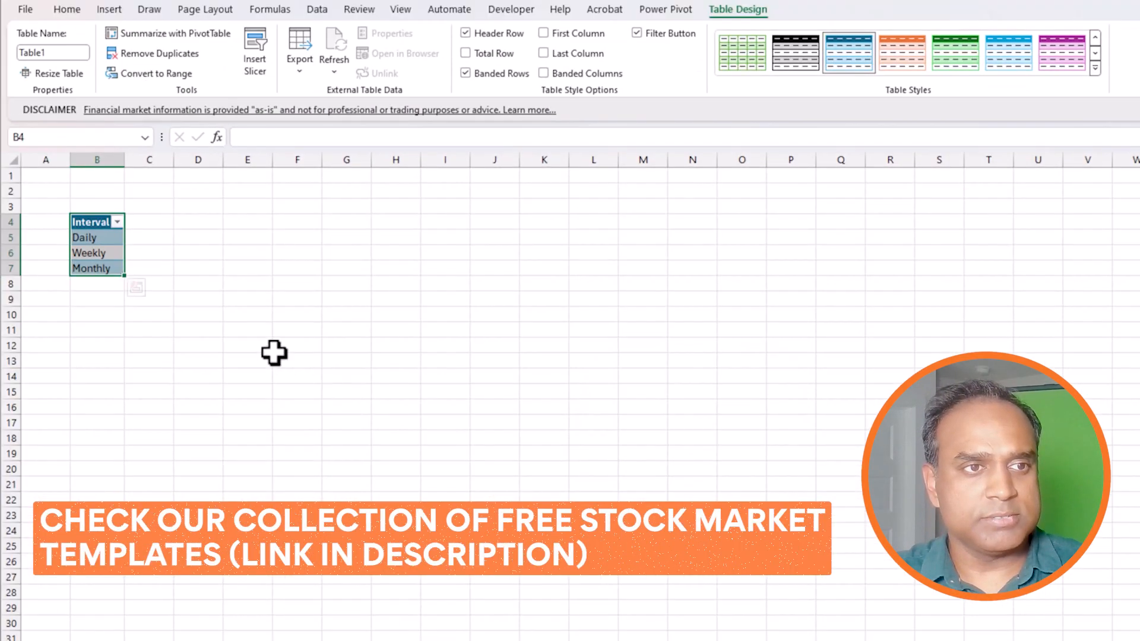
# Create a PivotTable from the interval table at cell B11 of the same sheet, with Interval as the row field.
pyautogui.click(112, 10)
pyautogui.click(40, 45)
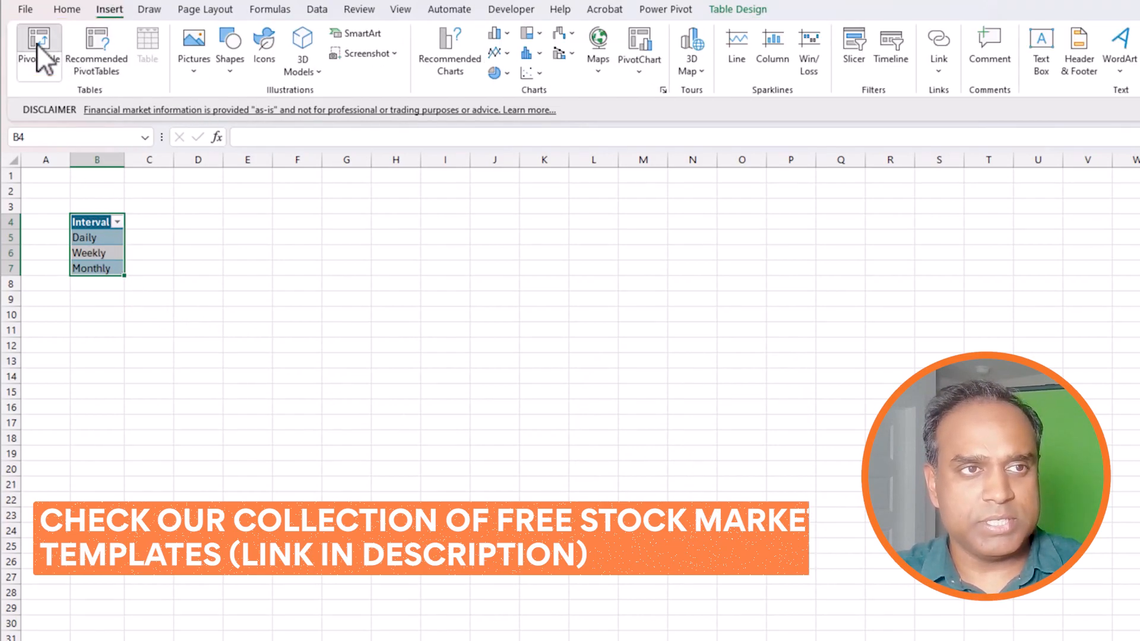
pyautogui.click(597, 424)
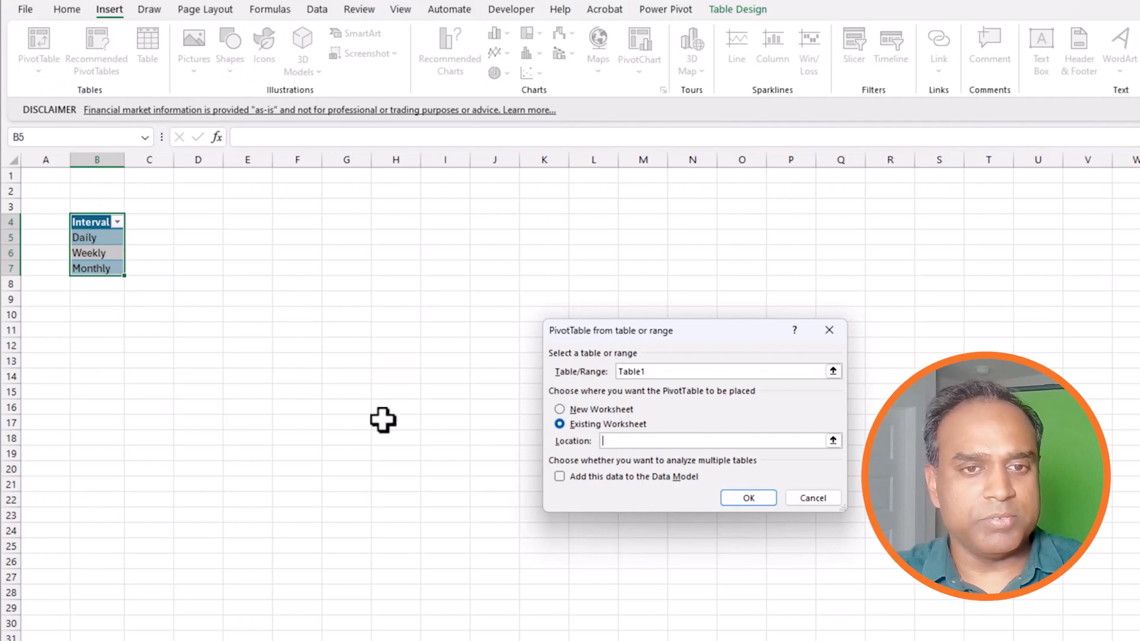
pyautogui.click(100, 330)
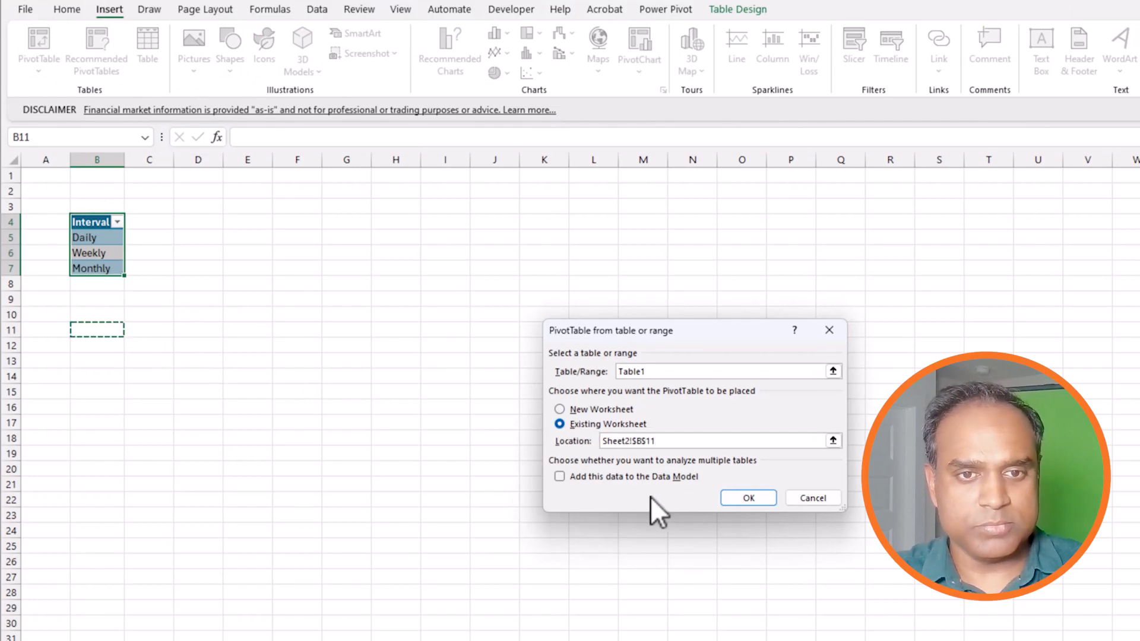
pyautogui.click(742, 499)
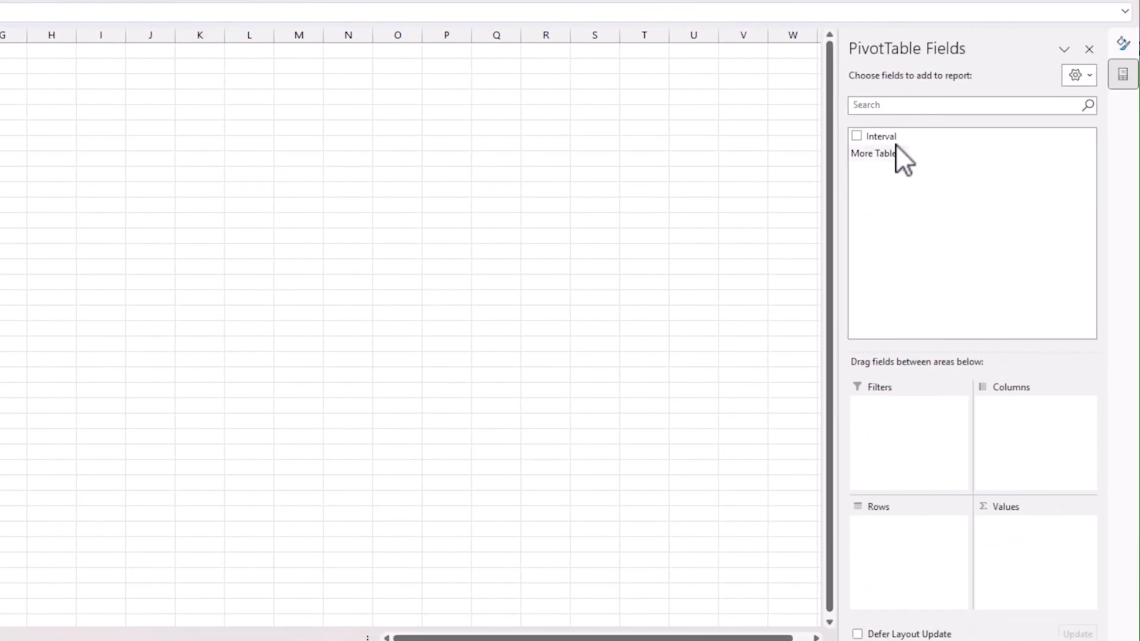
pyautogui.moveTo(884, 136); pyautogui.dragTo(899, 368)
pyautogui.moveTo(902, 527); pyautogui.dragTo(905, 537)
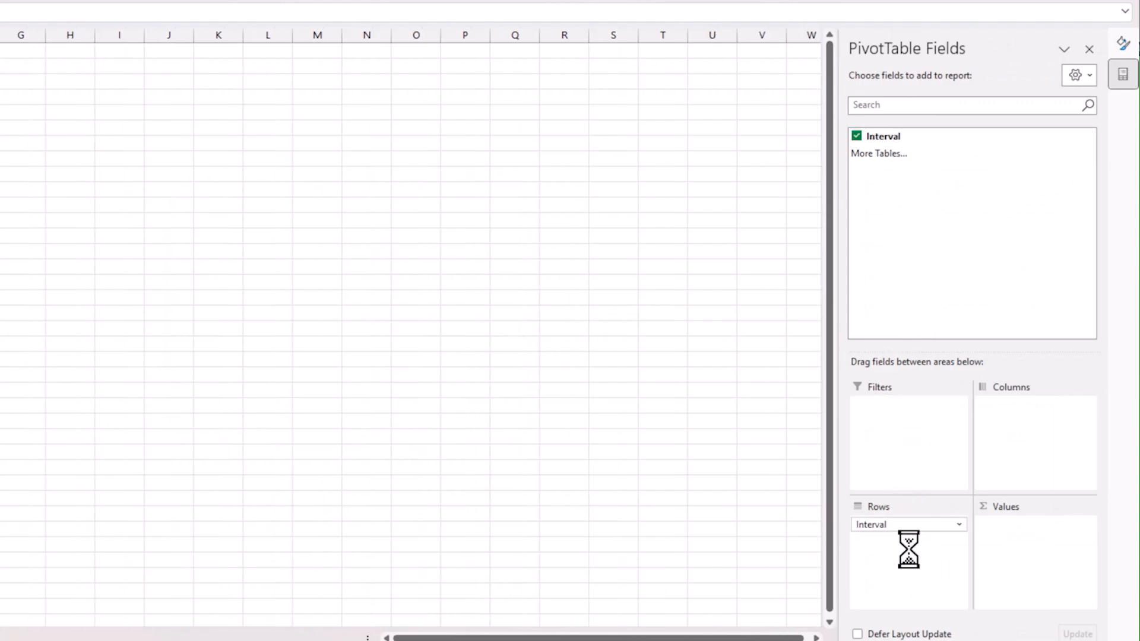
# Insert an Interval slicer for the PivotTable, shorten it and place it beside the PivotTable, around columns D to G.
pyautogui.click(142, 431)
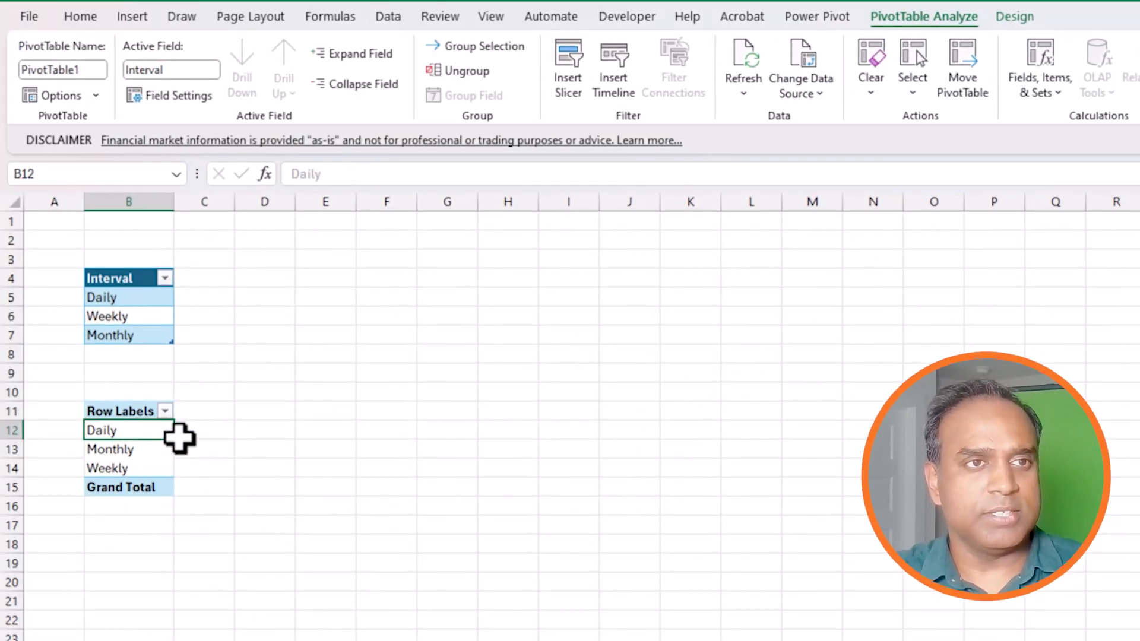
pyautogui.click(135, 18)
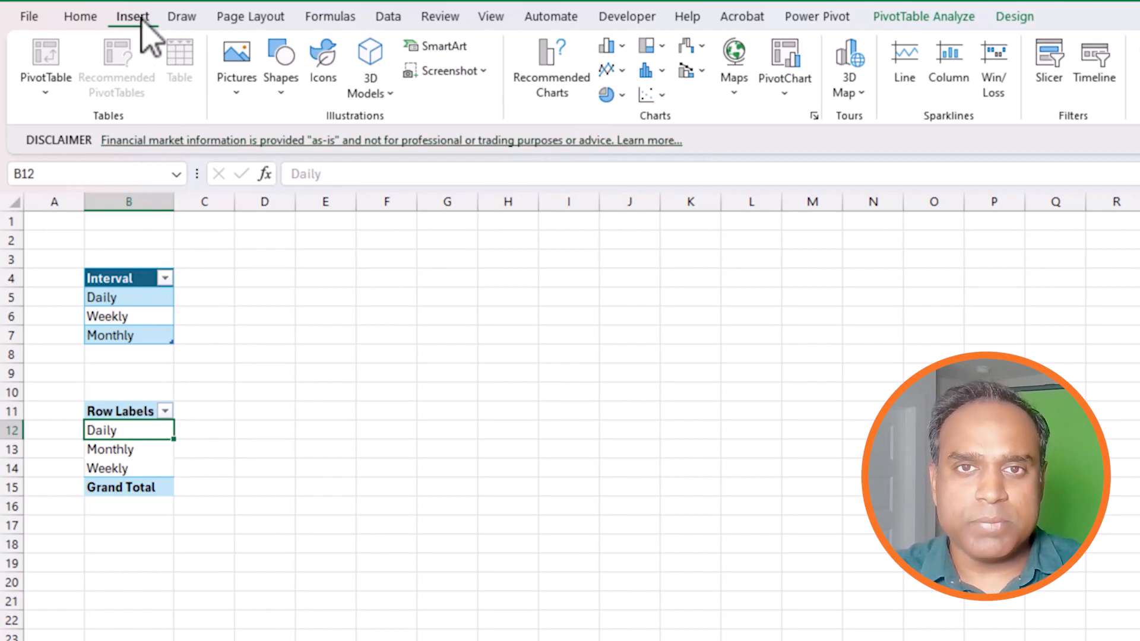
pyautogui.click(1048, 59)
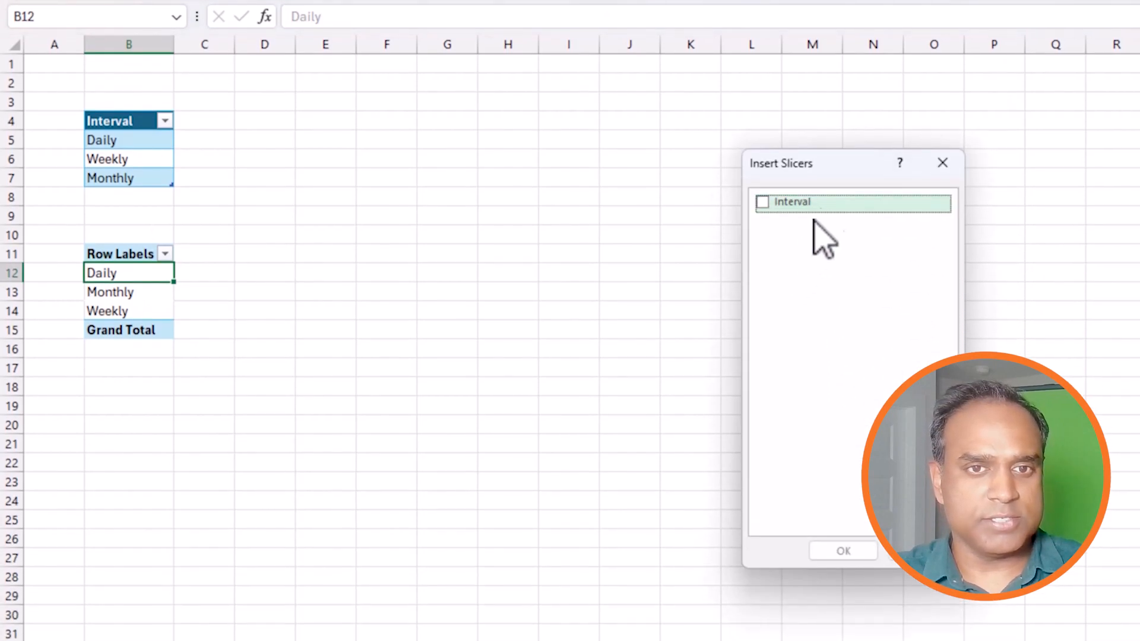
pyautogui.click(765, 266)
pyautogui.moveTo(812, 172); pyautogui.dragTo(425, 183)
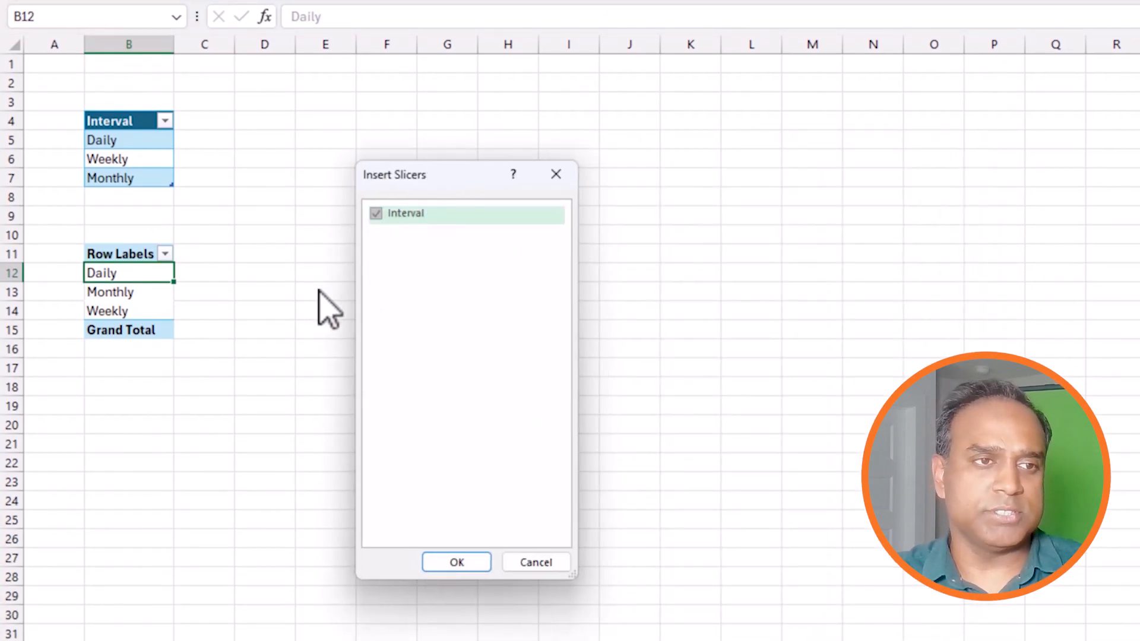
pyautogui.click(459, 562)
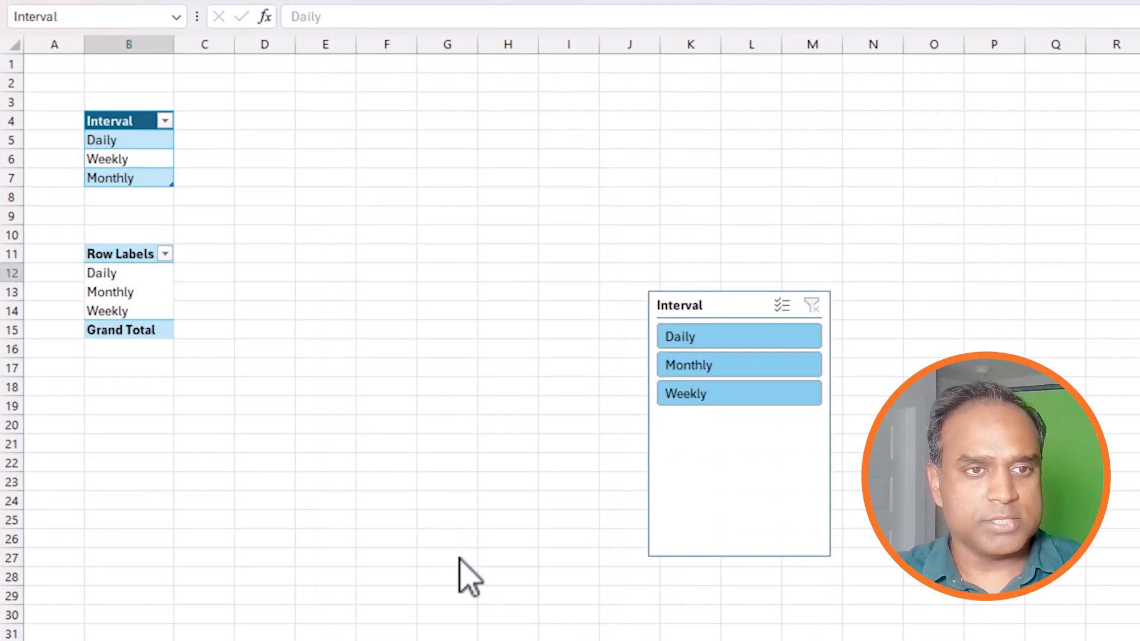
pyautogui.moveTo(711, 540); pyautogui.dragTo(377, 357)
# Try the Interval slicer's Daily, Monthly and Weekly choices on the PivotTable and leave Daily selected.
pyautogui.click(360, 233)
pyautogui.click(360, 257)
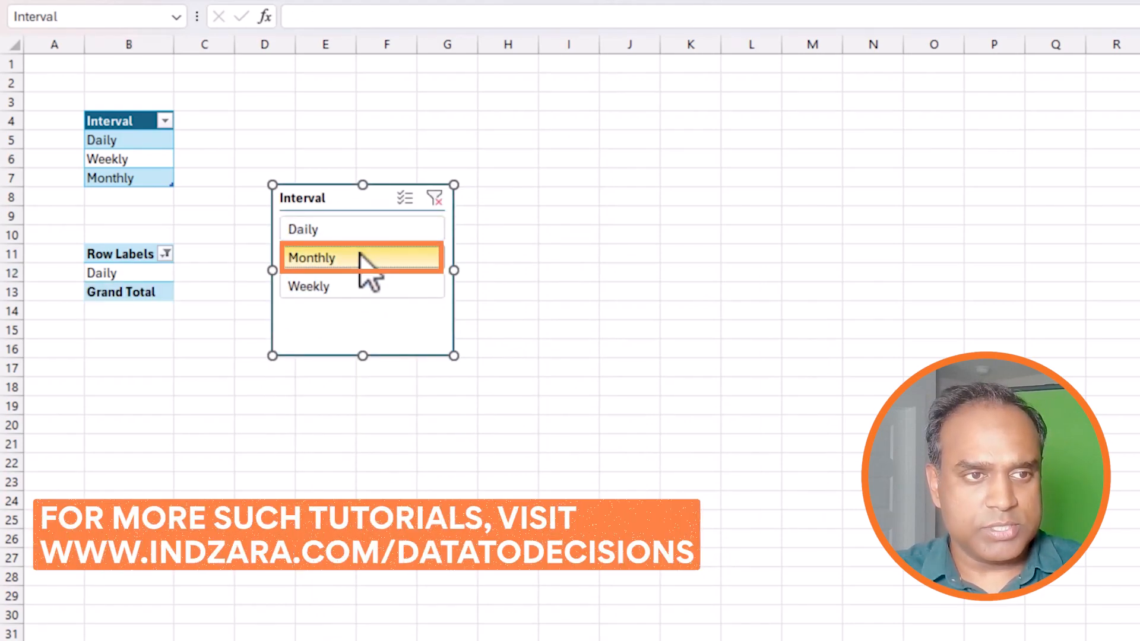
pyautogui.click(370, 285)
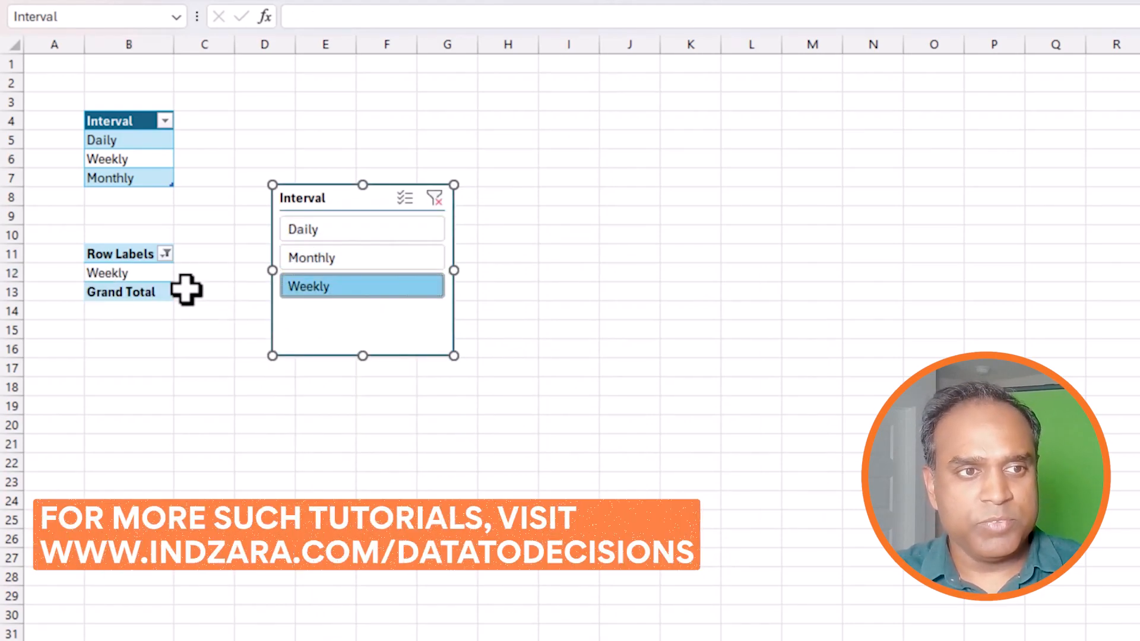
pyautogui.click(127, 269)
pyautogui.click(356, 260)
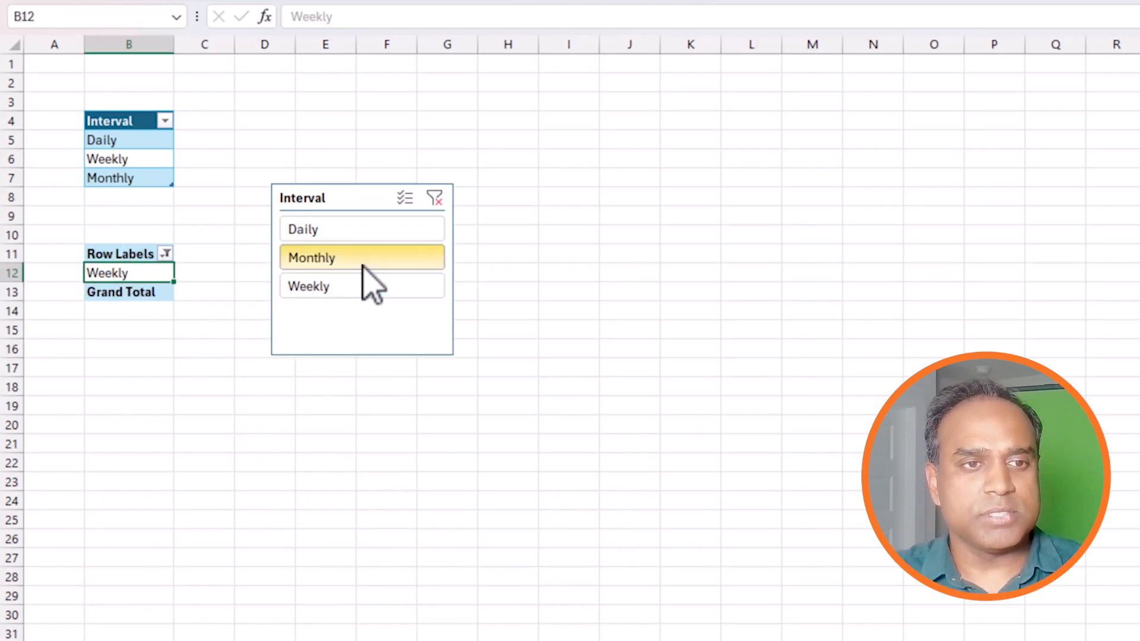
pyautogui.click(372, 231)
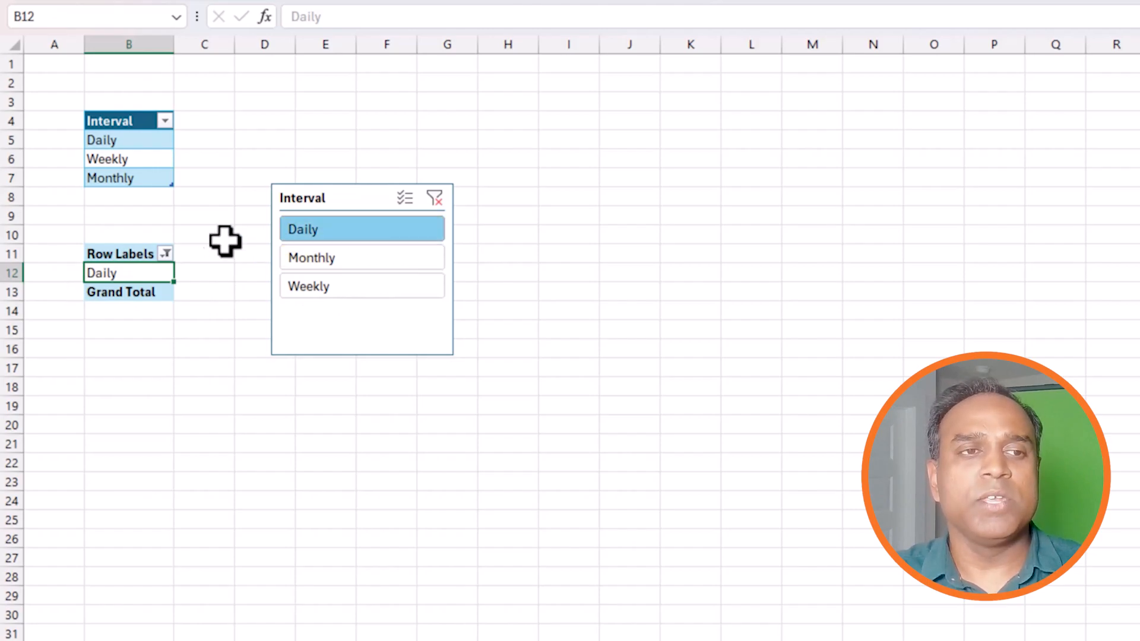
# Enter =SWITCH(B12,"Daily",0,"Weekly",1,"Monthly",2) in cell B9 to convert the selected interval into its numeric code.
pyautogui.click(120, 215)
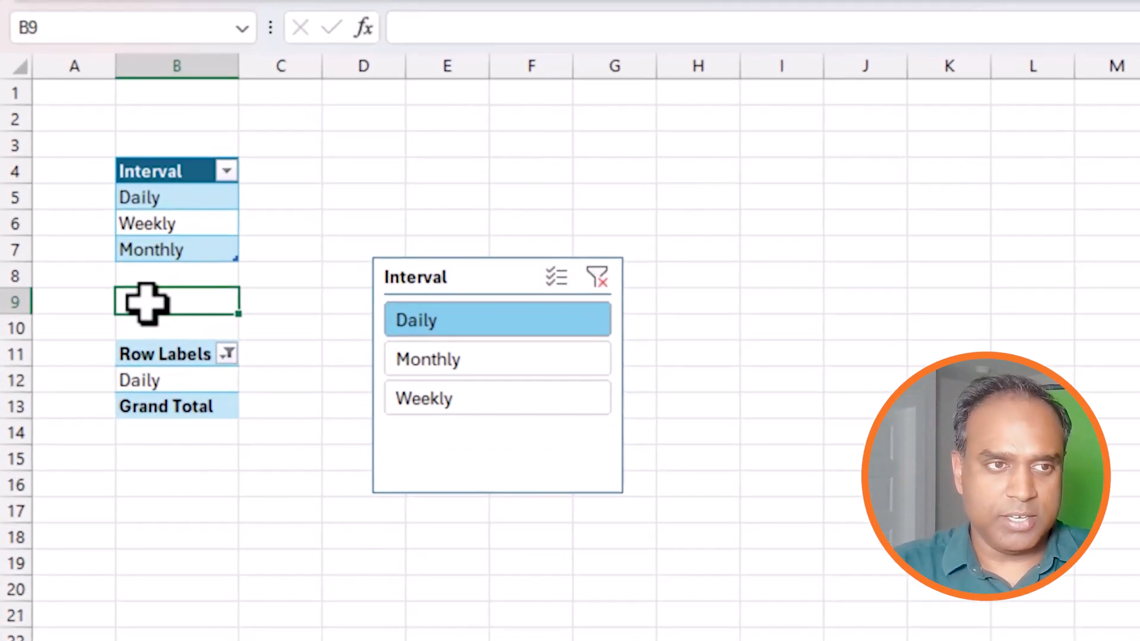
pyautogui.write('=SWITCH(')
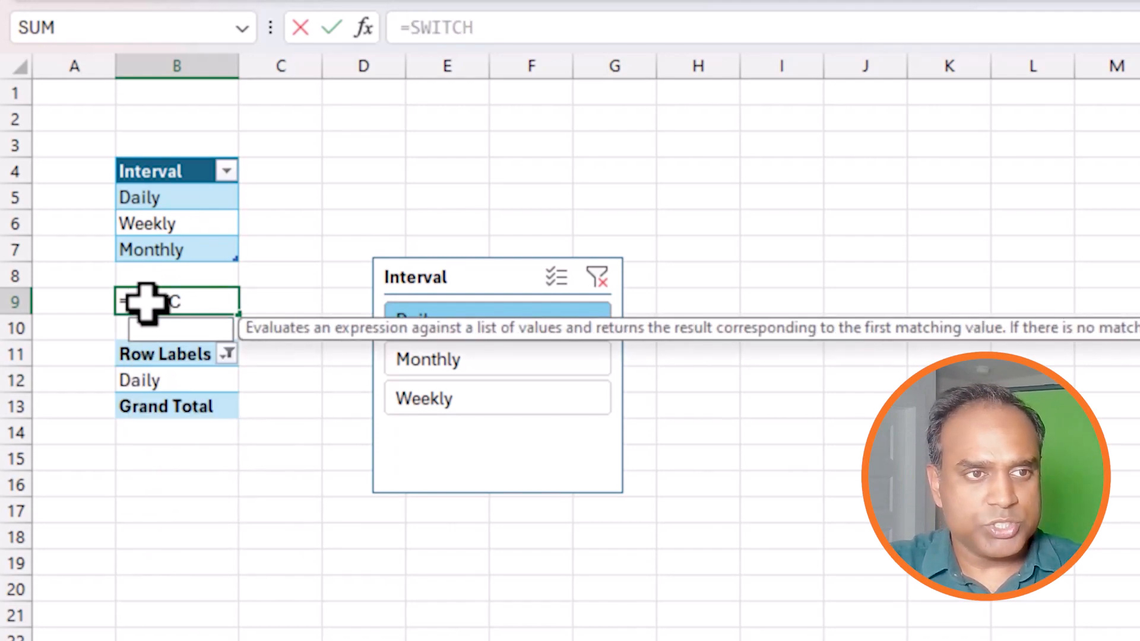
pyautogui.click(161, 382)
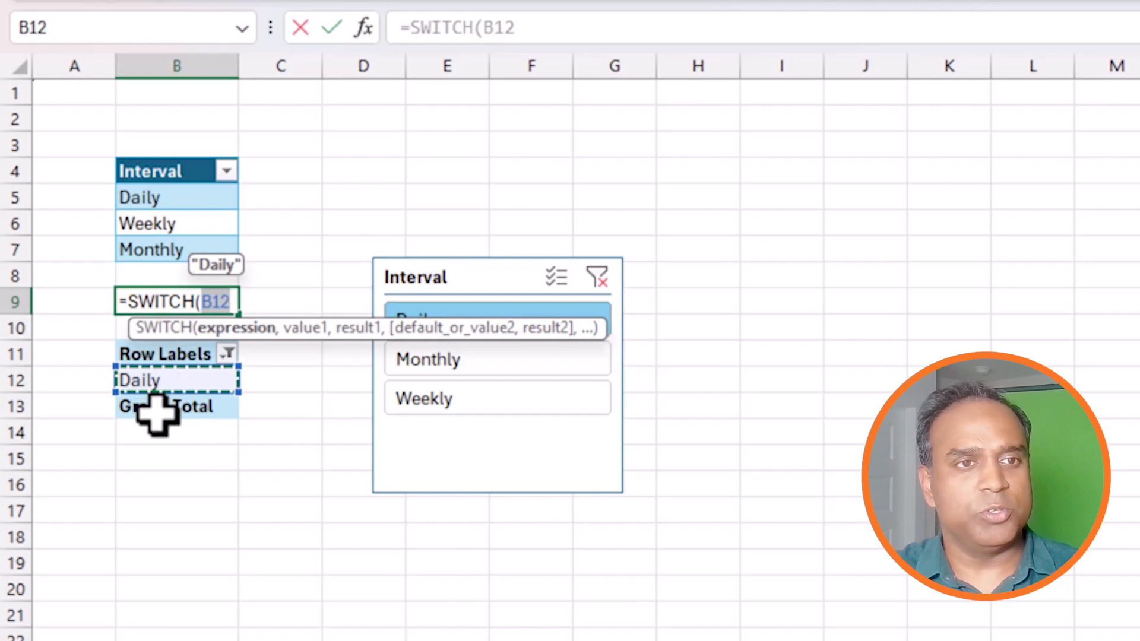
pyautogui.click(511, 30)
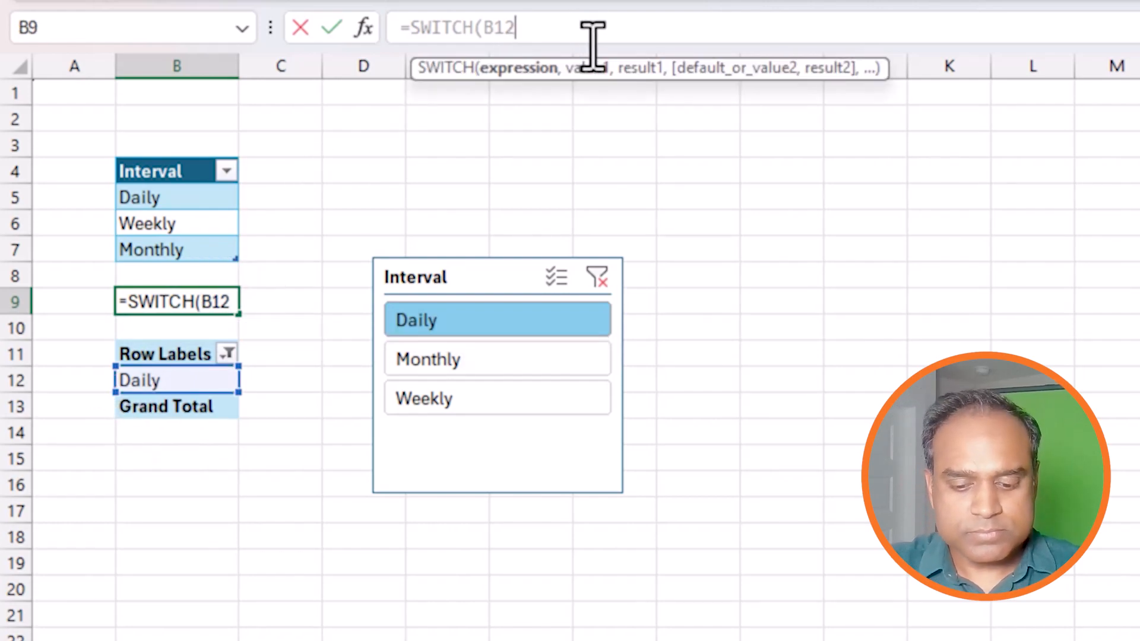
pyautogui.write(',')
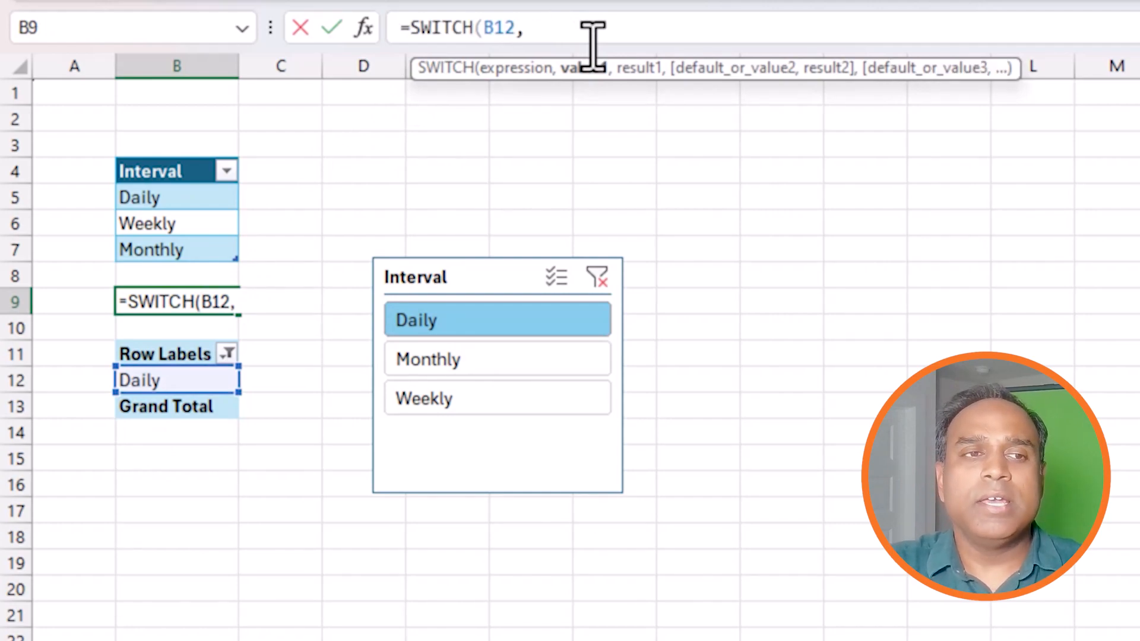
pyautogui.write('"Daily')
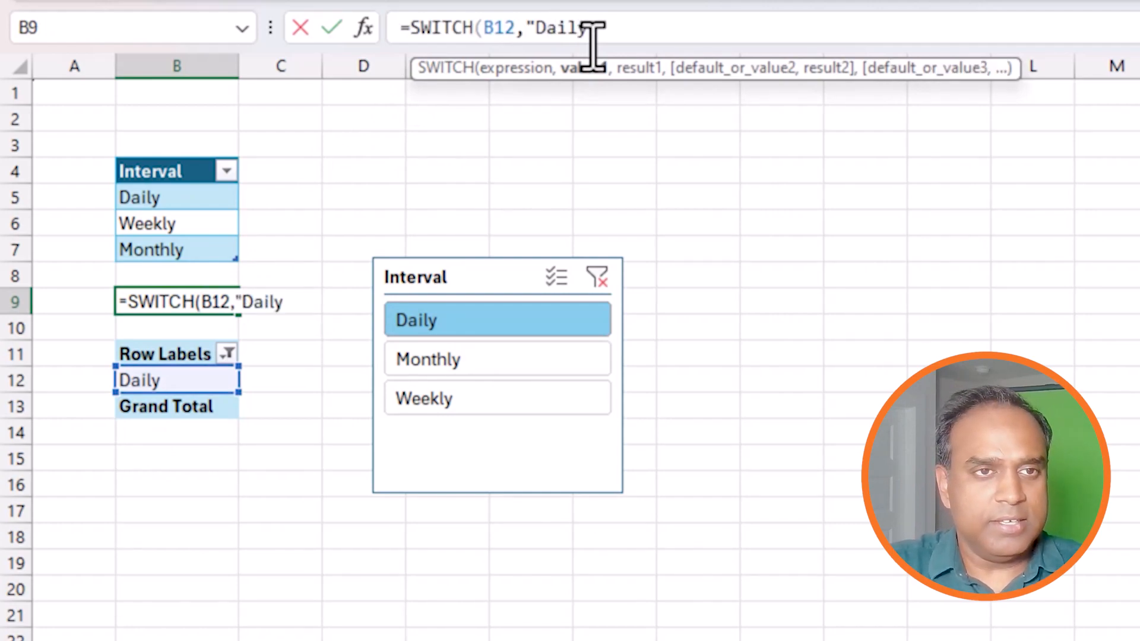
pyautogui.write('",0')
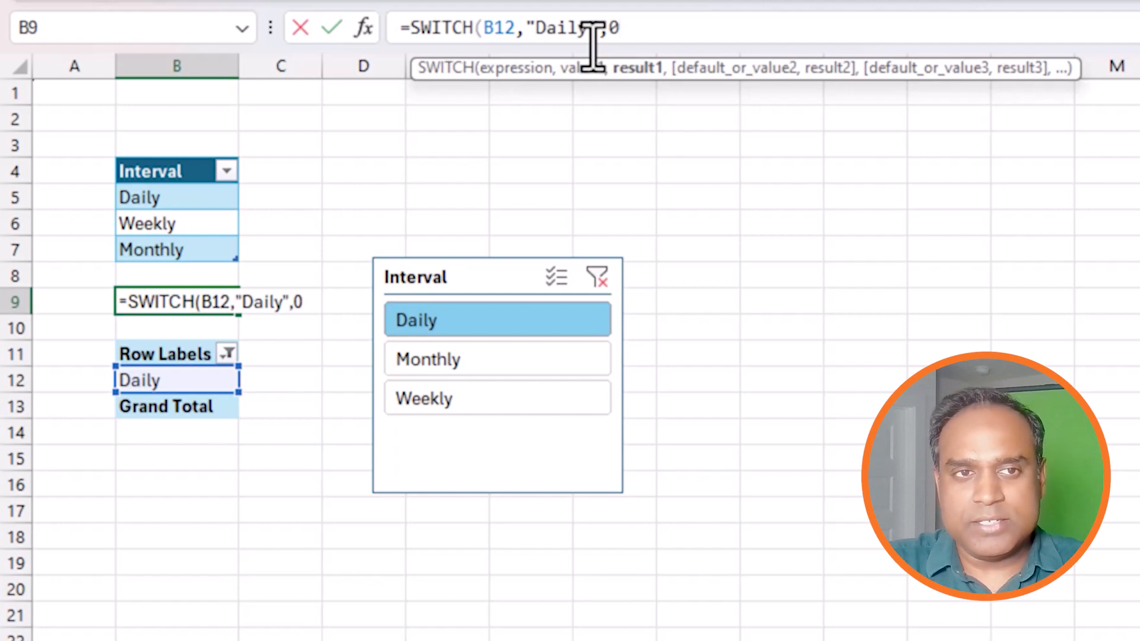
pyautogui.write(',')
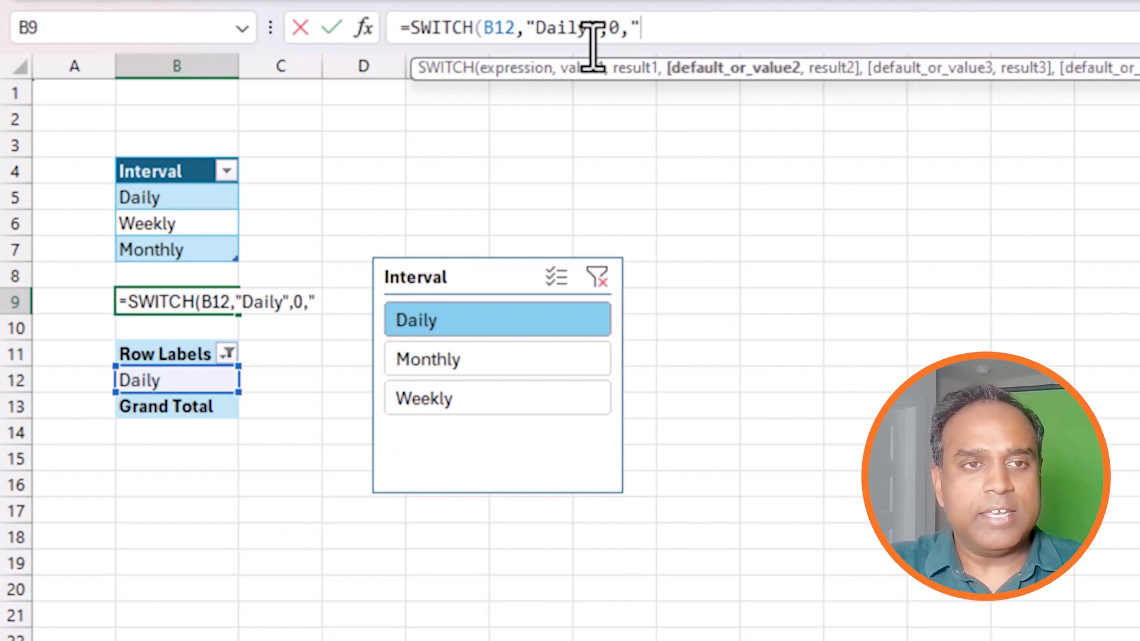
pyautogui.write('"Week')
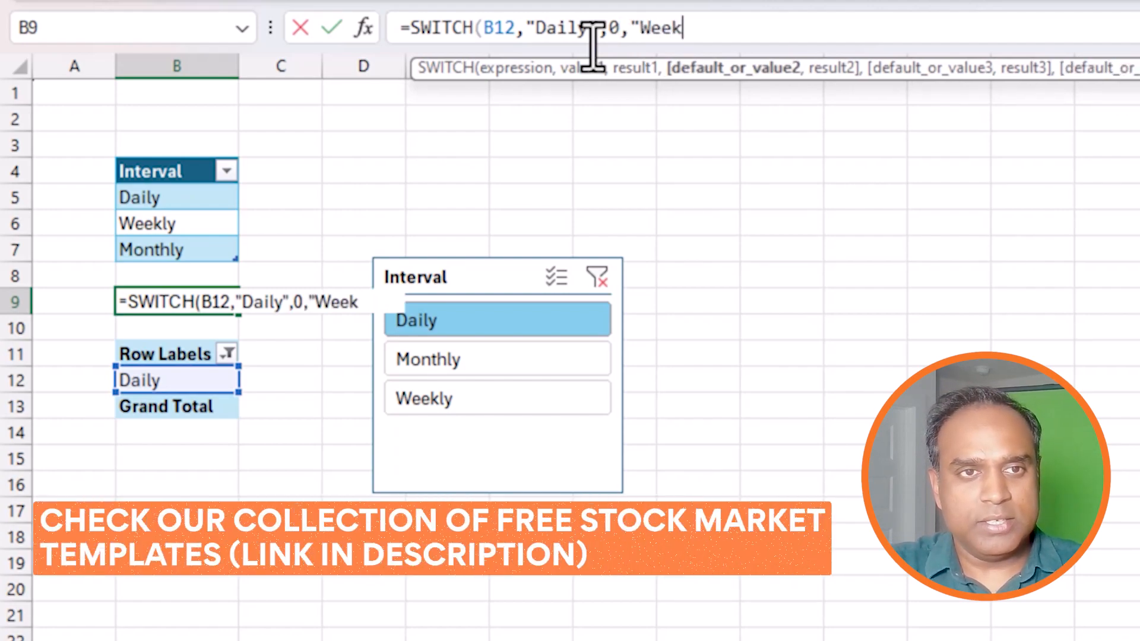
pyautogui.write('ly",1,')
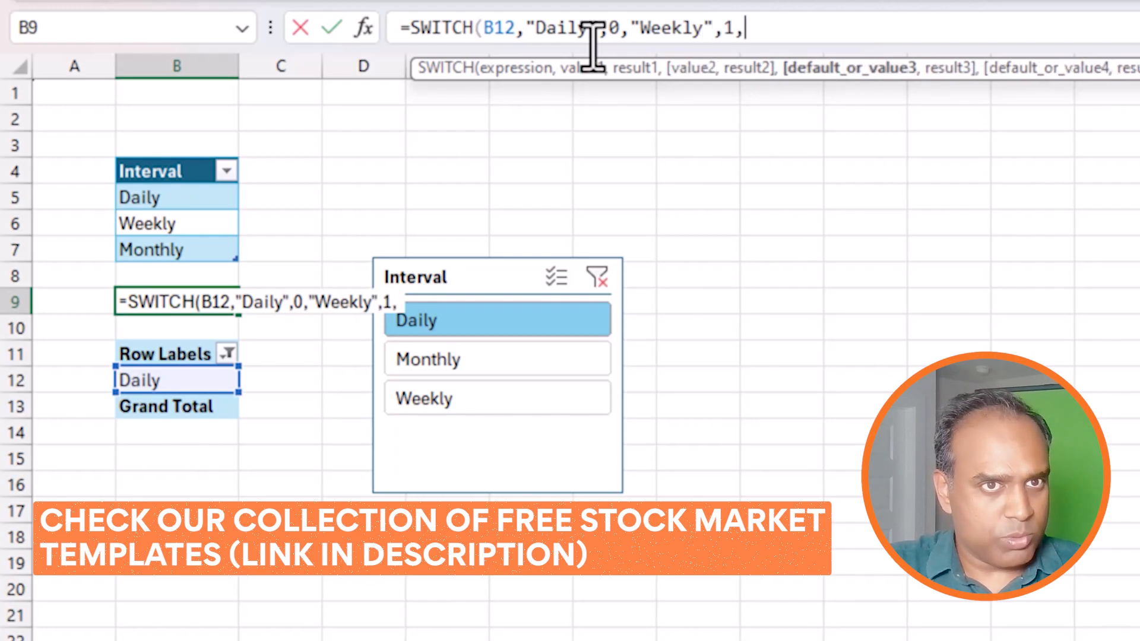
pyautogui.write('"Monthly",2)')
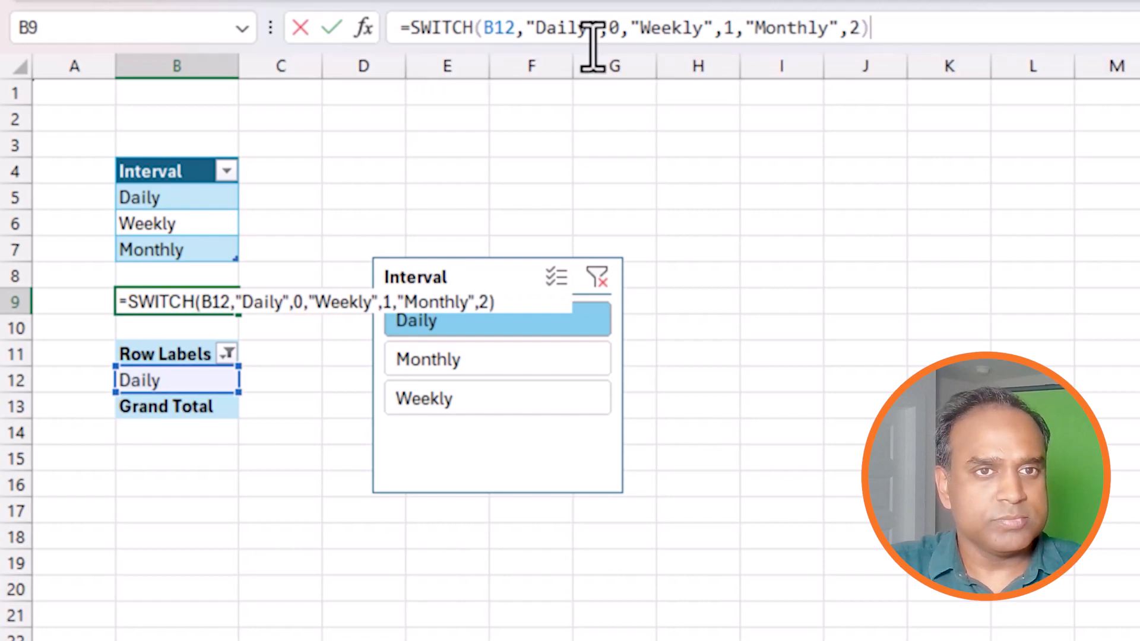
pyautogui.press('Return')
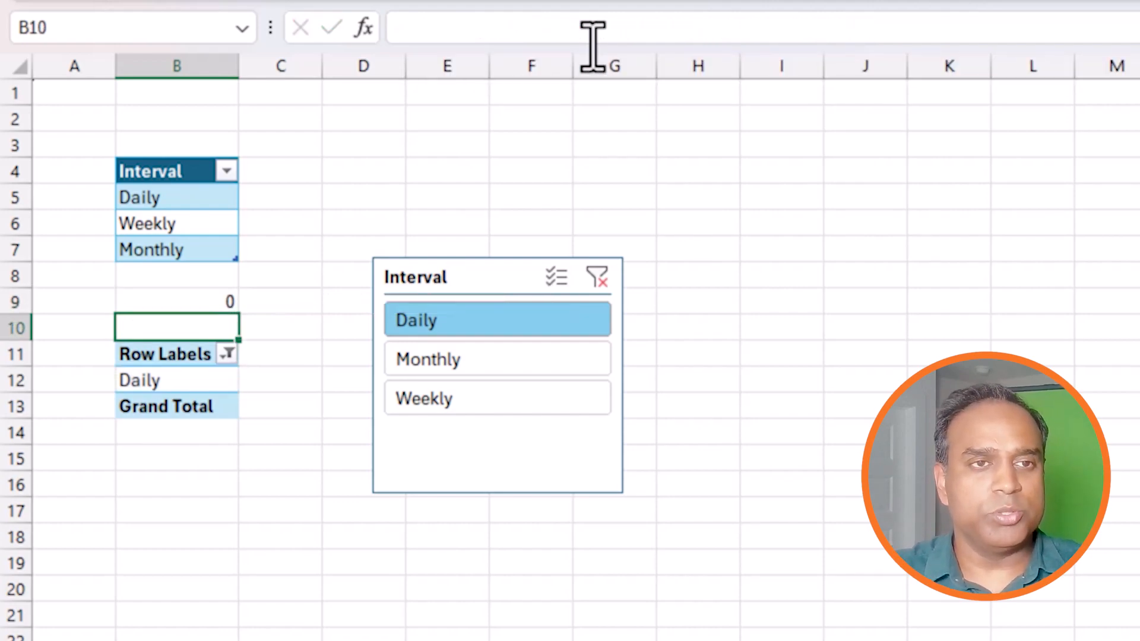
# Test the B9 formula with the Interval slicer's Monthly and Weekly choices, leaving Weekly selected.
pyautogui.click(190, 298)
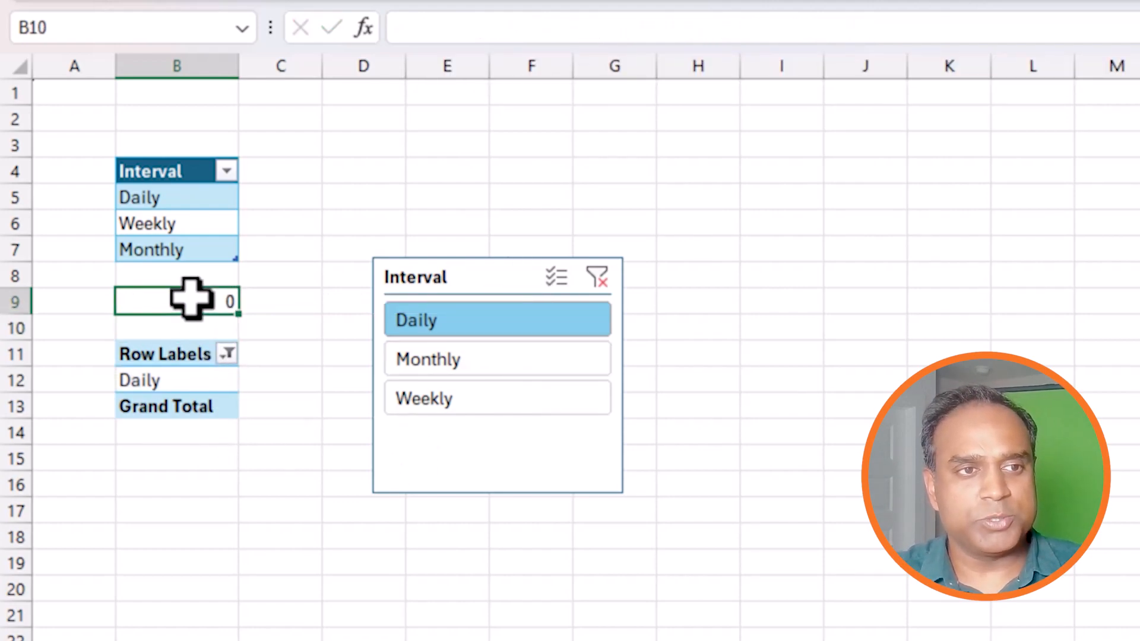
pyautogui.click(406, 365)
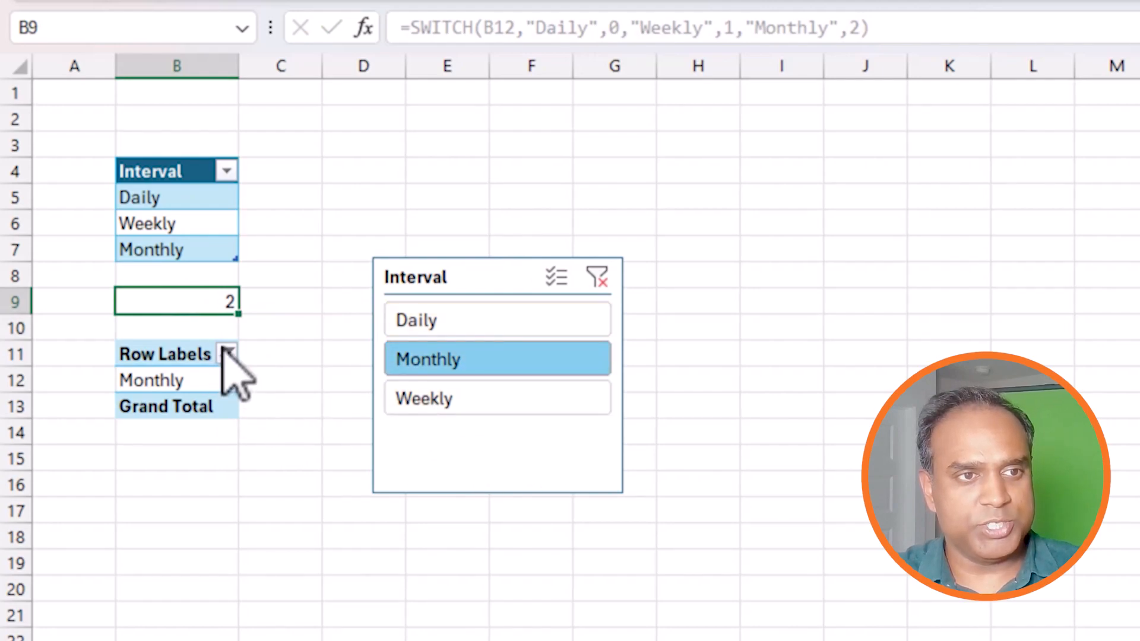
pyautogui.click(440, 399)
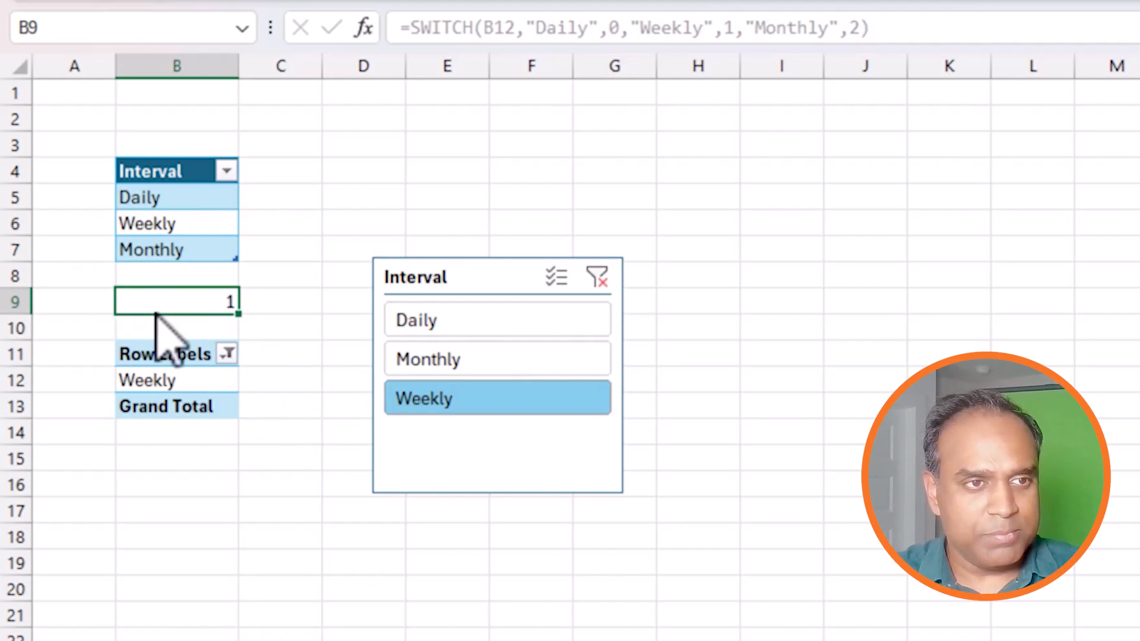
# Name cell B9, which holds the SWITCH formula, I_INTERVAL.
pyautogui.click(153, 30)
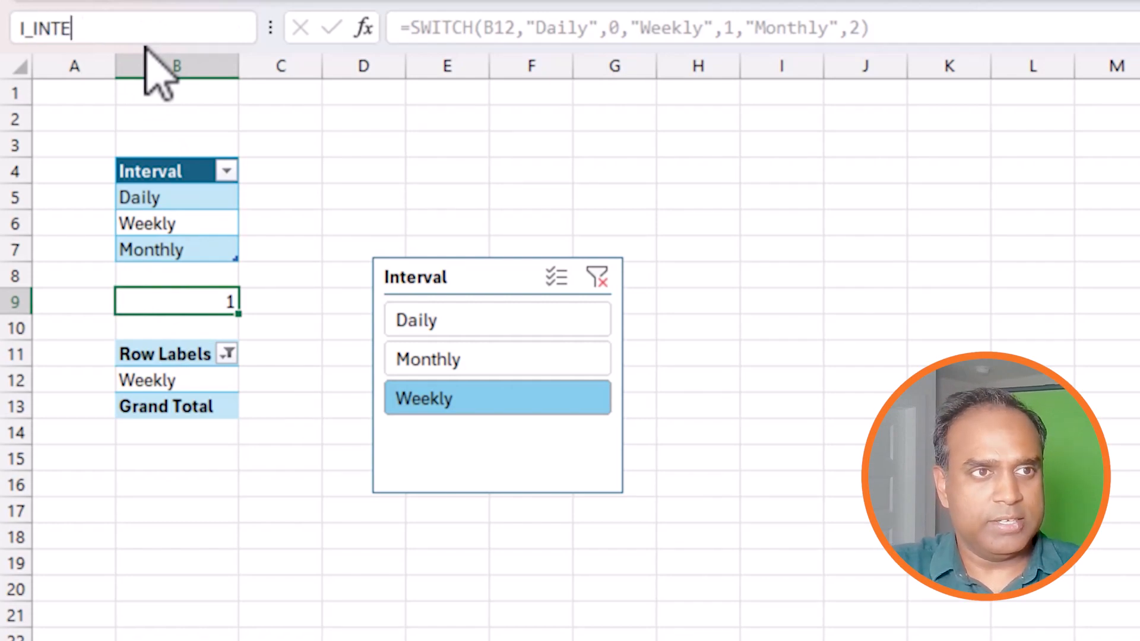
pyautogui.press('Return')
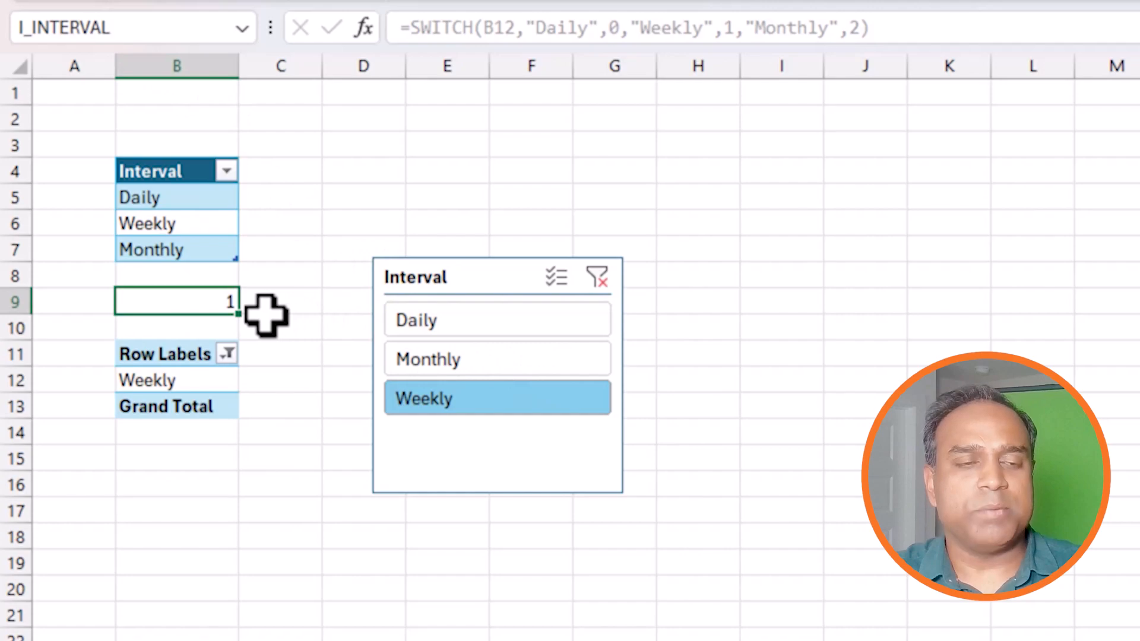
pyautogui.click(453, 267)
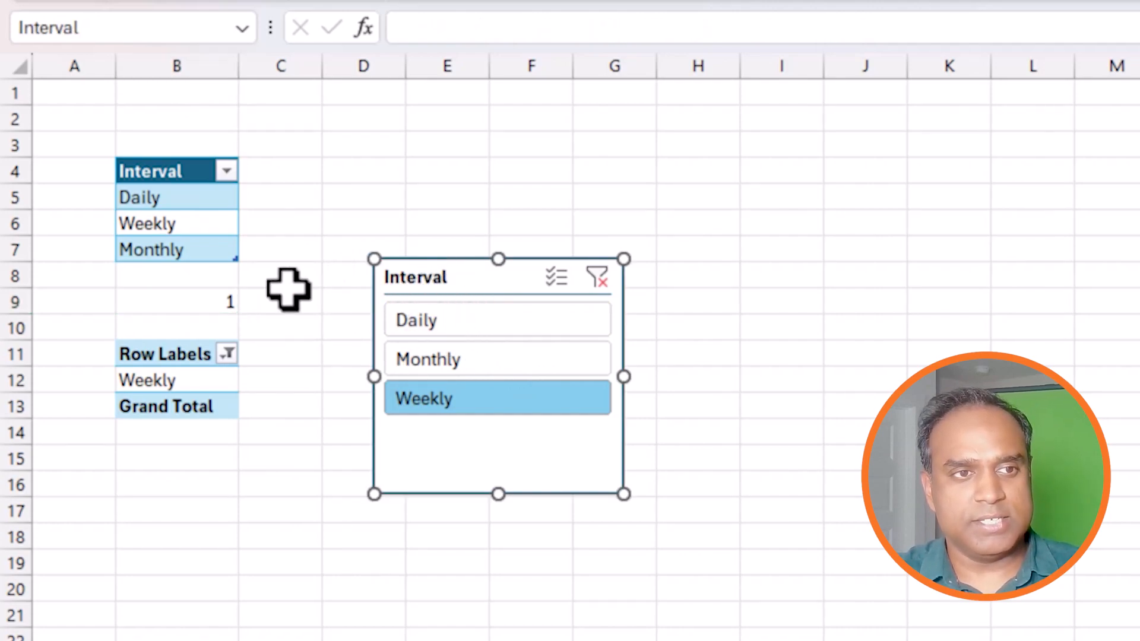
pyautogui.click(196, 304)
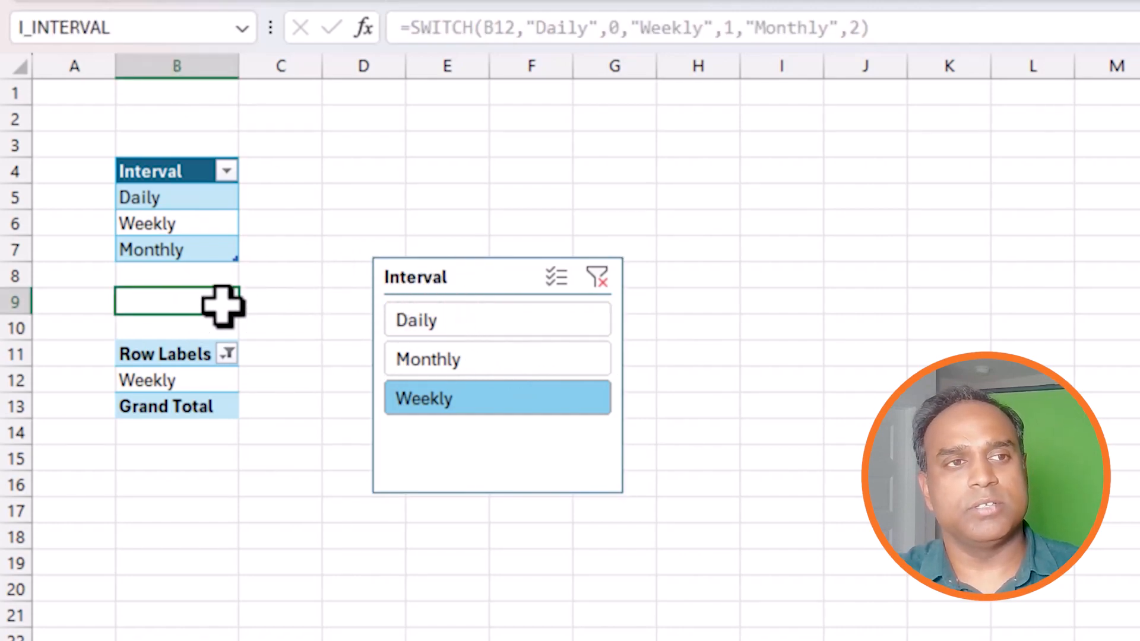
# Move the Interval slicer from Sheet2 to Sheet1 below the symbol, shifting the closing price chart down to start at row 11.
pyautogui.click(466, 288)
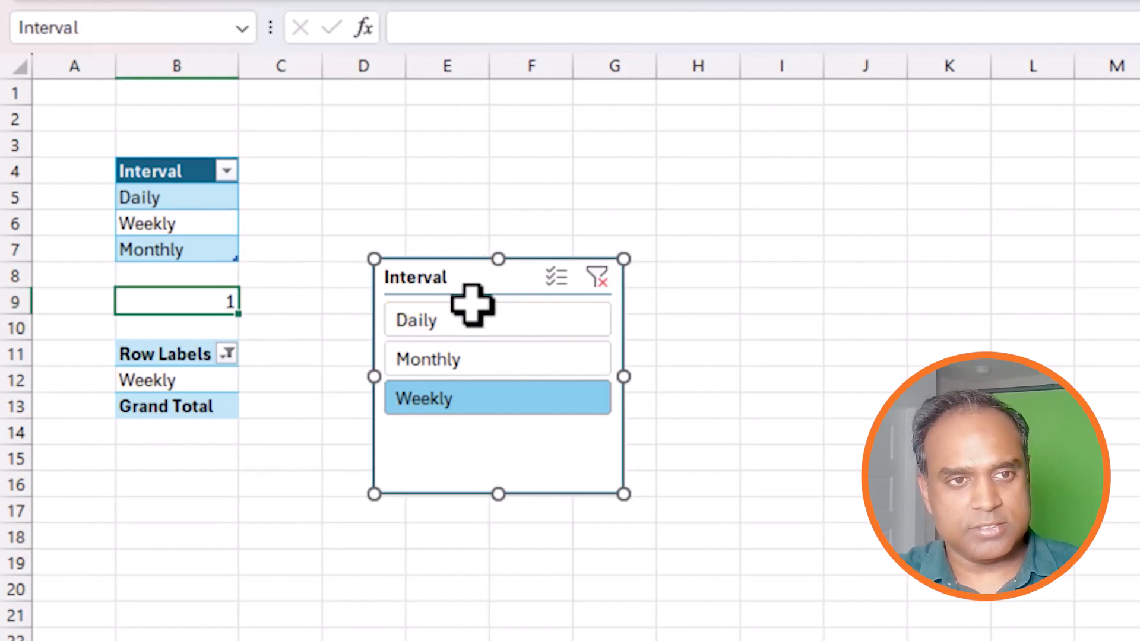
pyautogui.hotkey('ctrl', 'x')
pyautogui.click(117, 618)
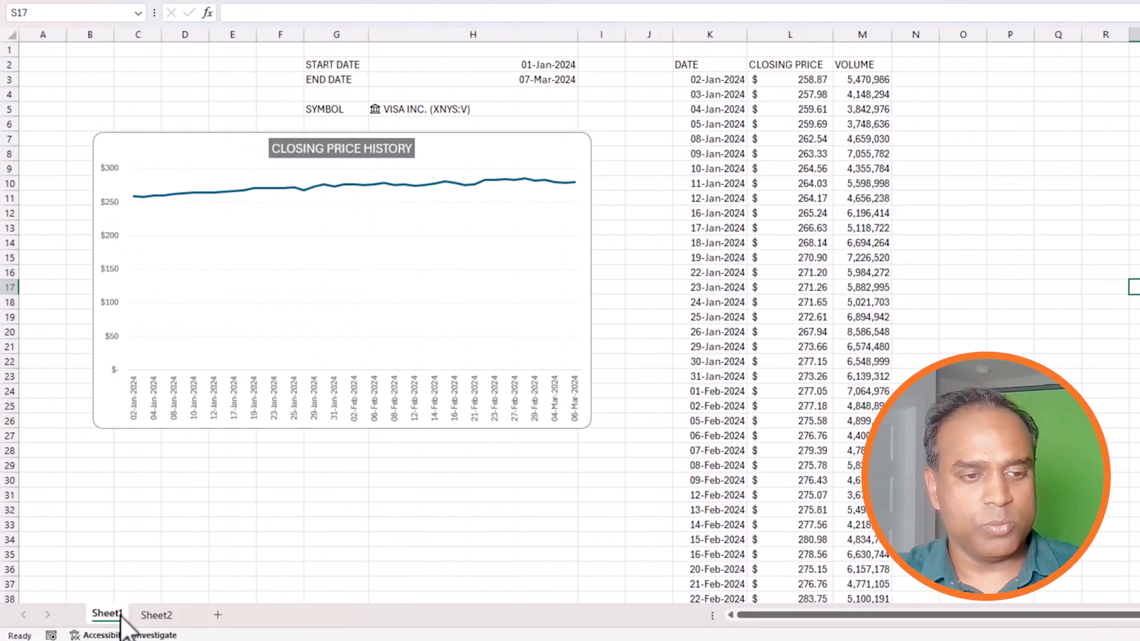
pyautogui.moveTo(512, 138); pyautogui.dragTo(506, 202)
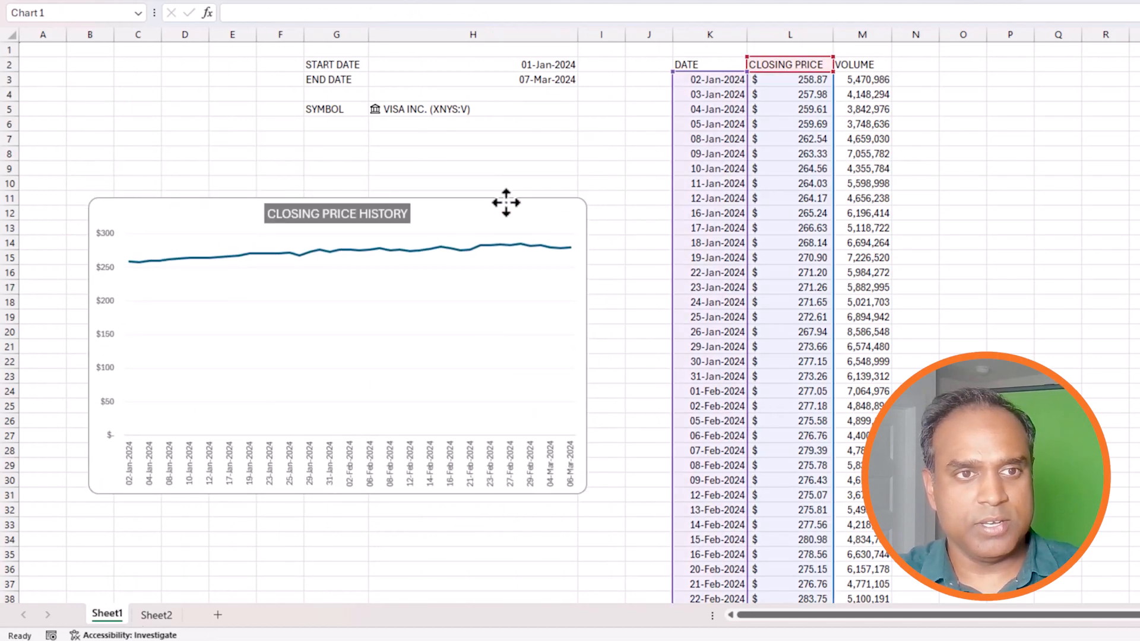
pyautogui.click(508, 155)
pyautogui.hotkey('ctrl', 'v')
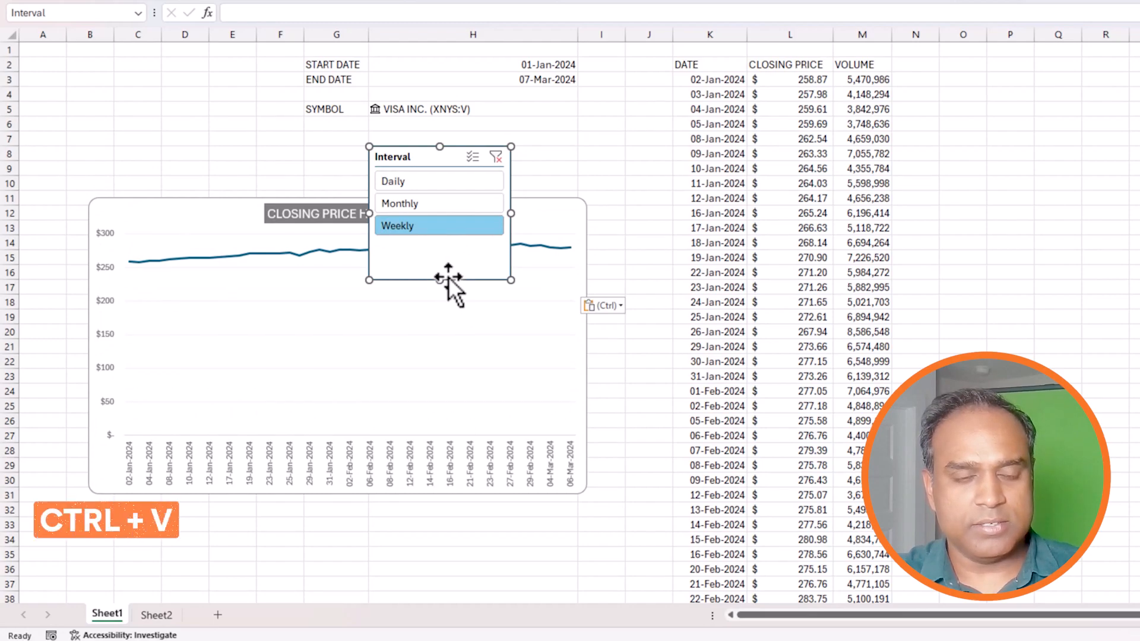
pyautogui.moveTo(450, 277); pyautogui.dragTo(517, 278)
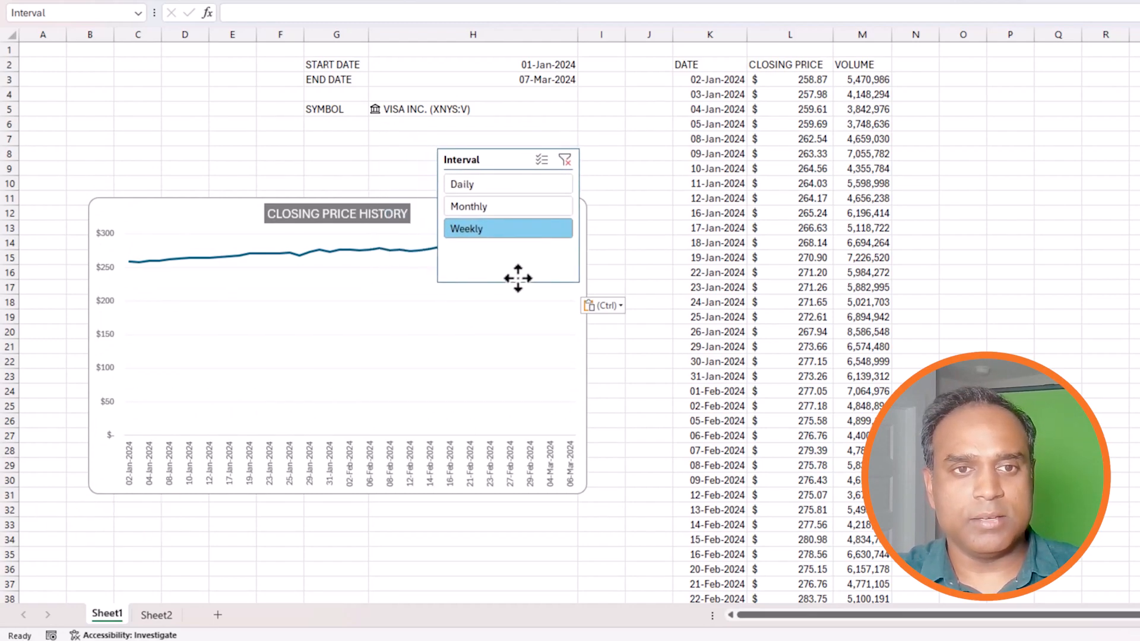
# Arrange the Interval slicer's buttons in 3 columns and size the slicer 0.5" high by 2.5" wide.
pyautogui.click(689, 11)
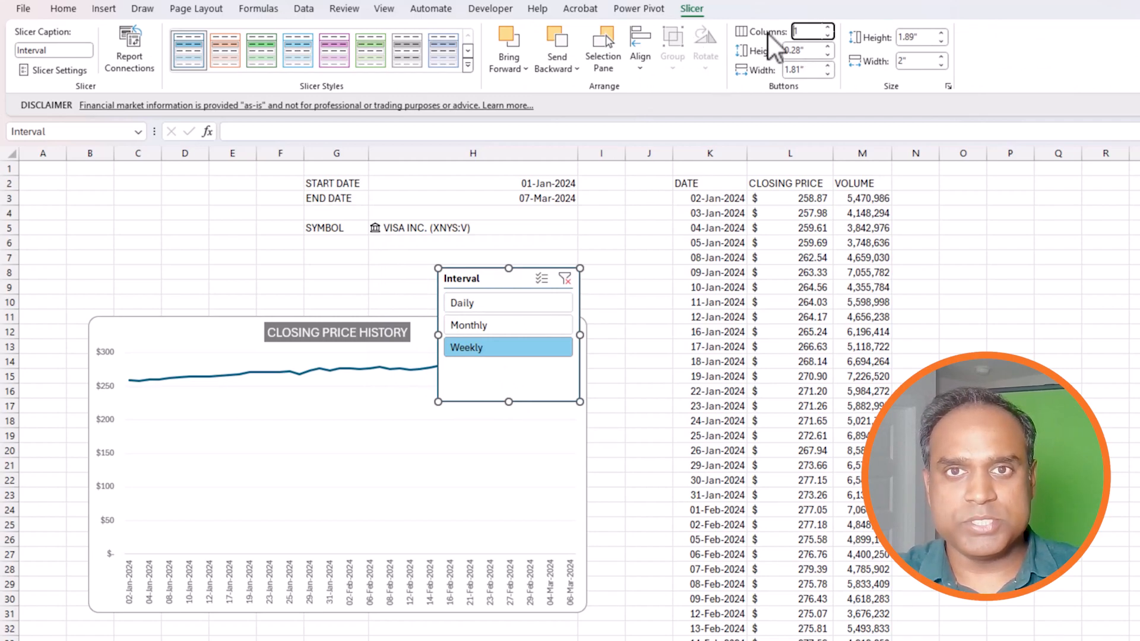
pyautogui.click(827, 28)
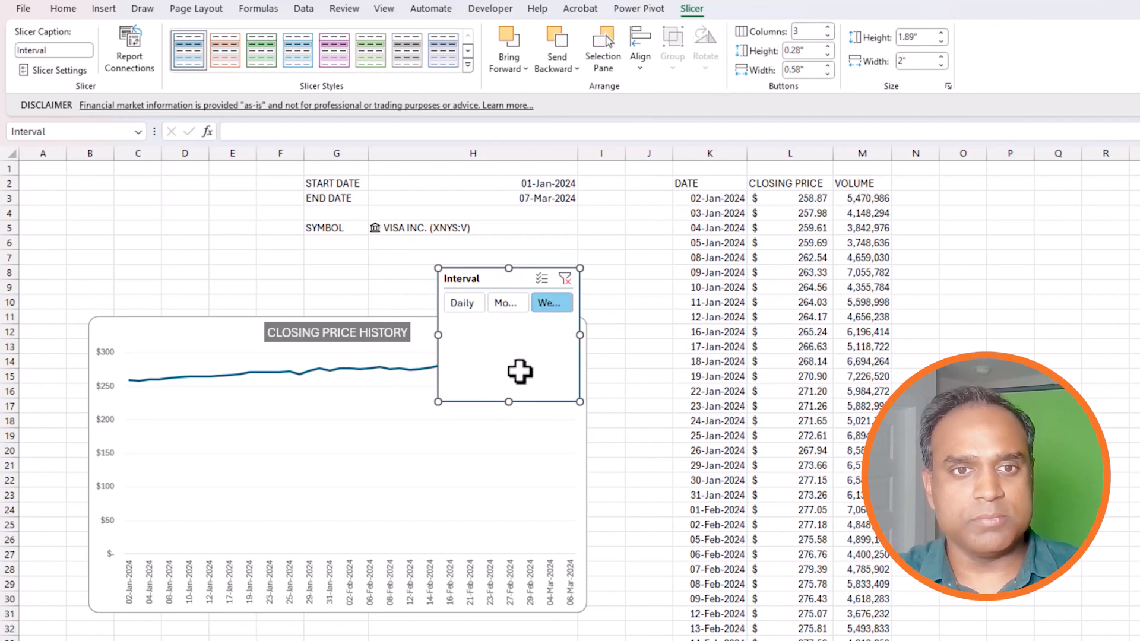
pyautogui.moveTo(426, 348); pyautogui.dragTo(409, 312)
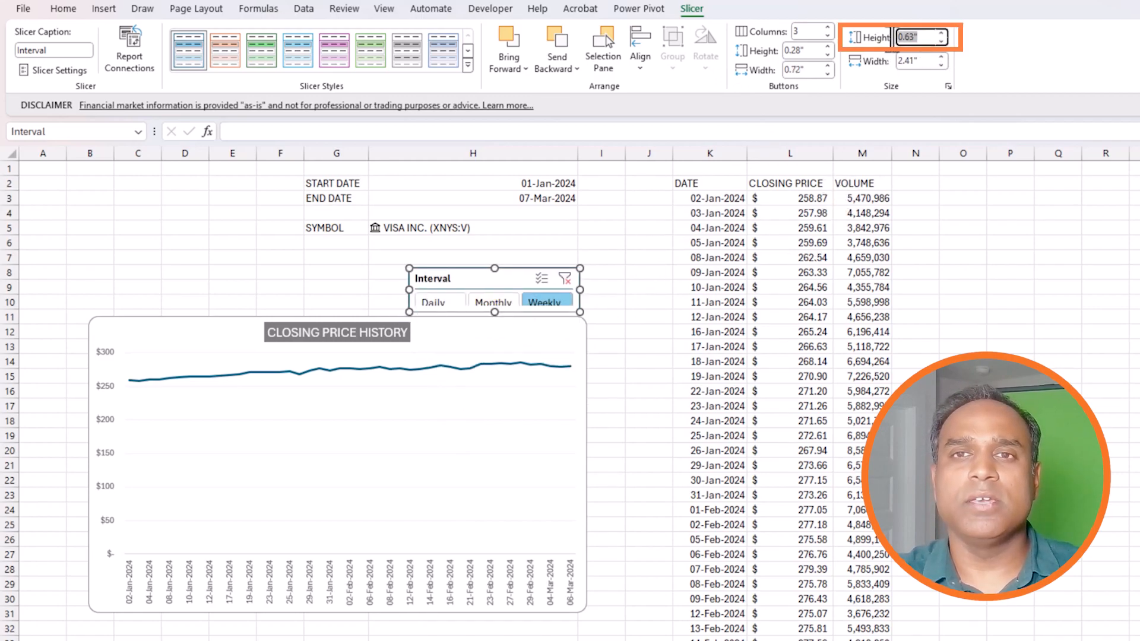
pyautogui.write('0.5')
pyautogui.press('Tab')
pyautogui.write('2.5')
pyautogui.press('Return')
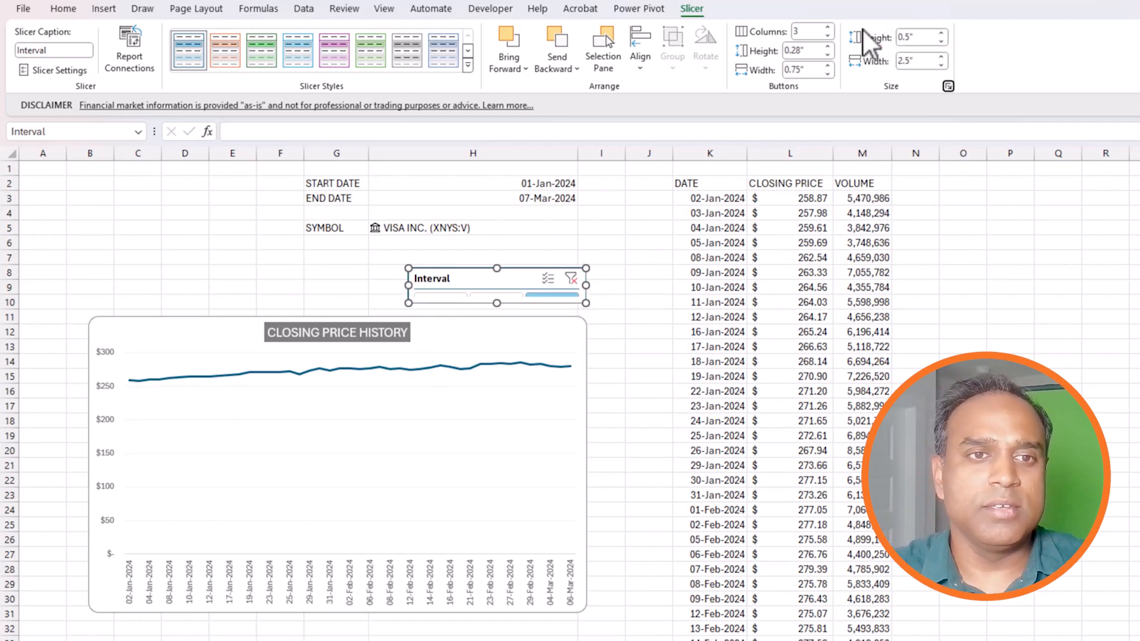
pyautogui.moveTo(463, 272)
pyautogui.mouseDown()
pyautogui.moveTo(445, 270)
pyautogui.moveTo(460, 272)
pyautogui.mouseUp()
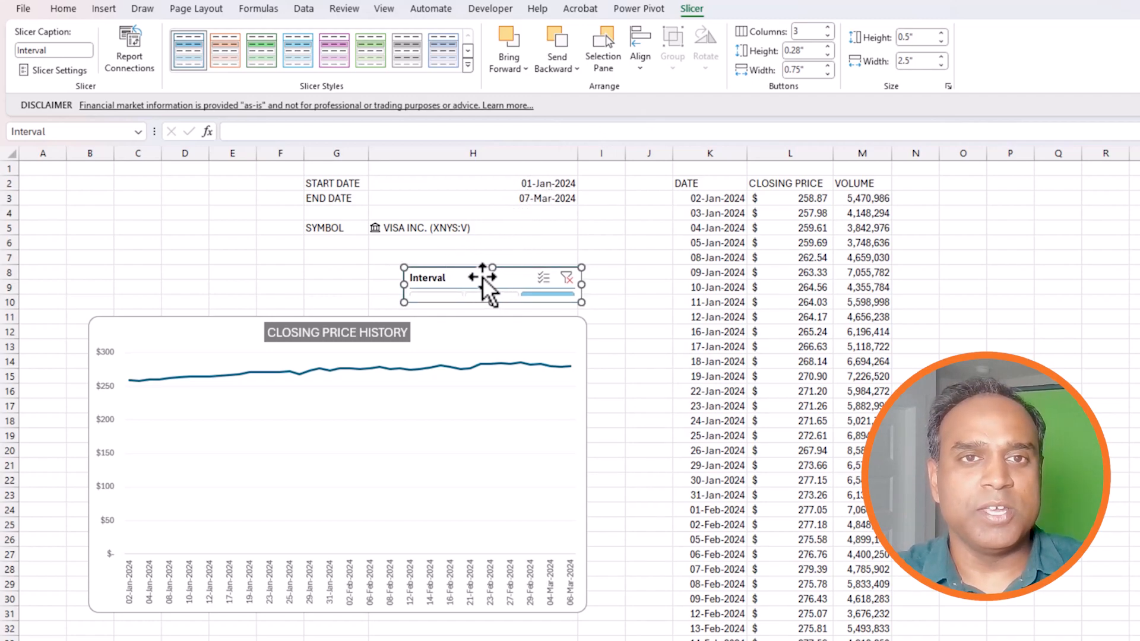
# Turn off the header display in the Interval slicer's settings.
pyautogui.click(60, 75)
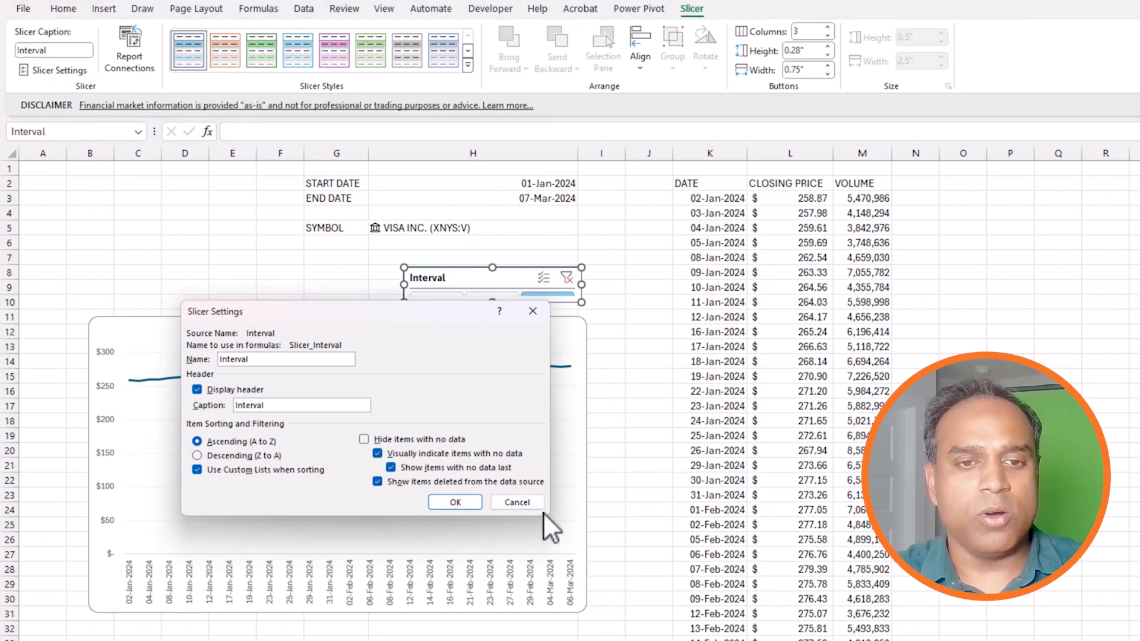
pyautogui.click(505, 502)
pyautogui.rightClick(493, 276)
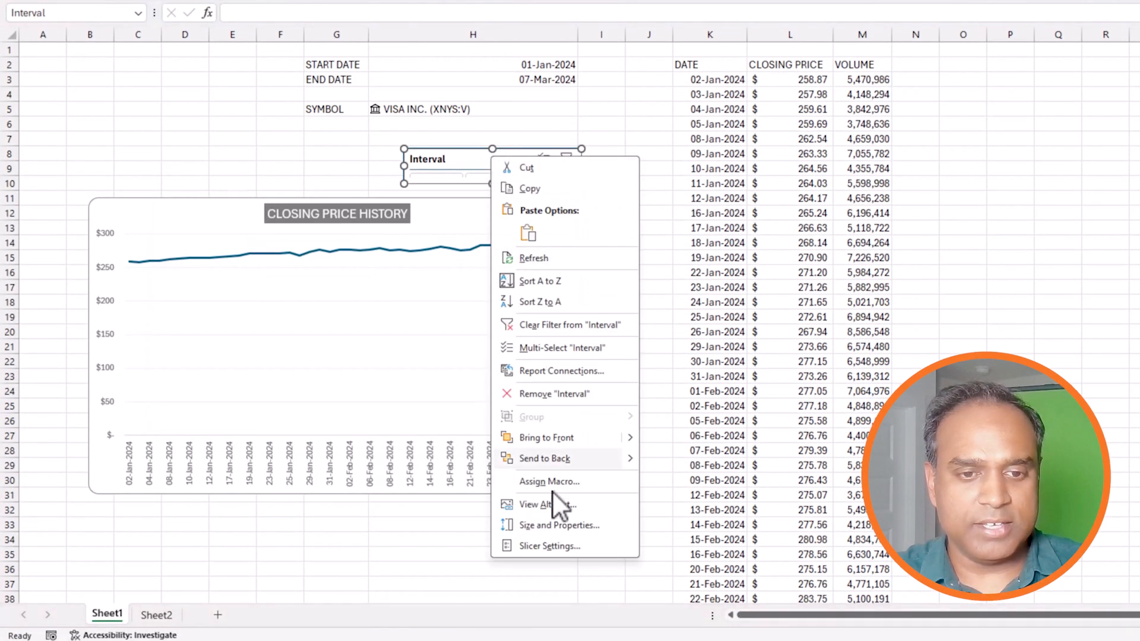
pyautogui.click(549, 545)
pyautogui.moveTo(519, 323); pyautogui.dragTo(508, 269)
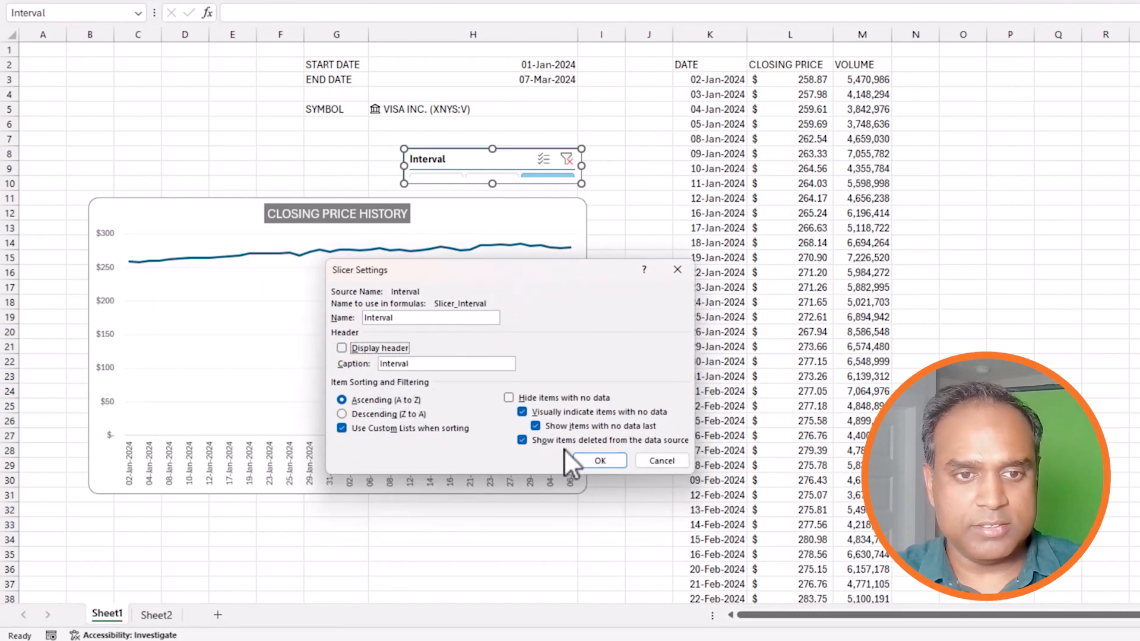
pyautogui.click(599, 461)
pyautogui.click(635, 216)
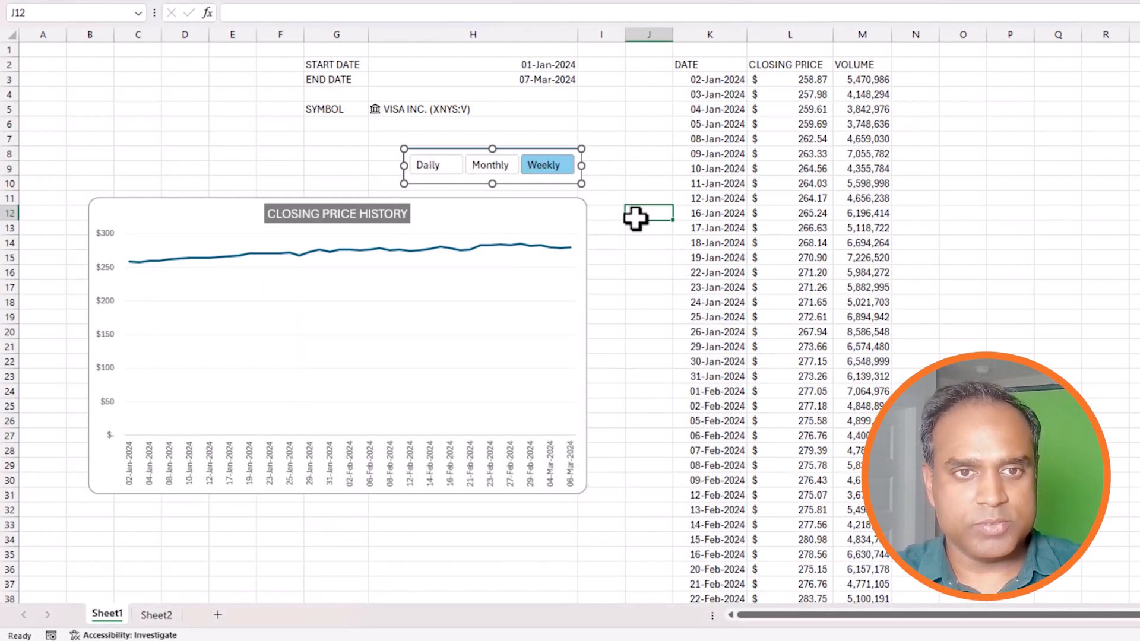
# Place the Interval slicer just above the chart's upper-right corner and select Monthly.
pyautogui.moveTo(568, 185); pyautogui.dragTo(571, 192)
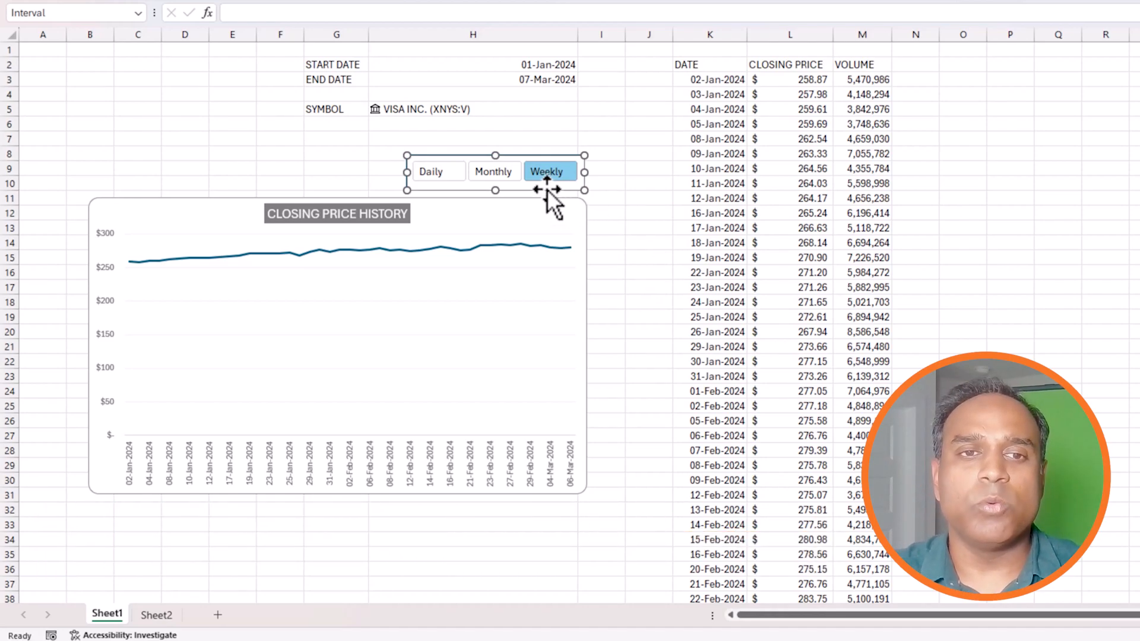
pyautogui.click(518, 181)
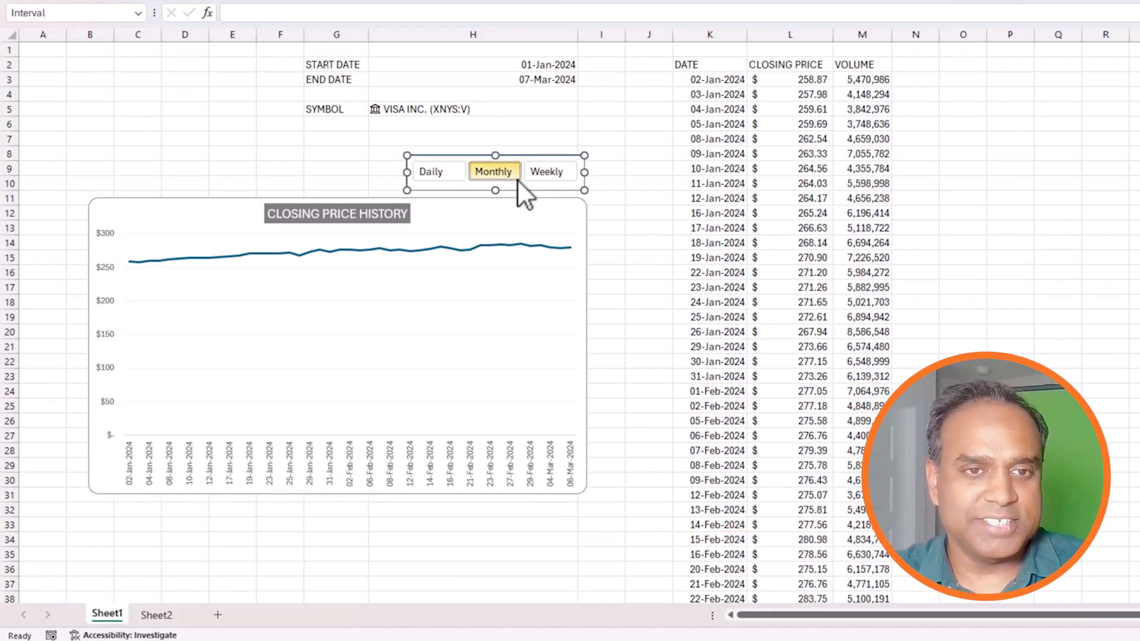
# Select Weekly in the Interval slicer and replace the interval argument 0 of the STOCKHISTORY formula in K3 with I_INTERVAL.
pyautogui.click(553, 176)
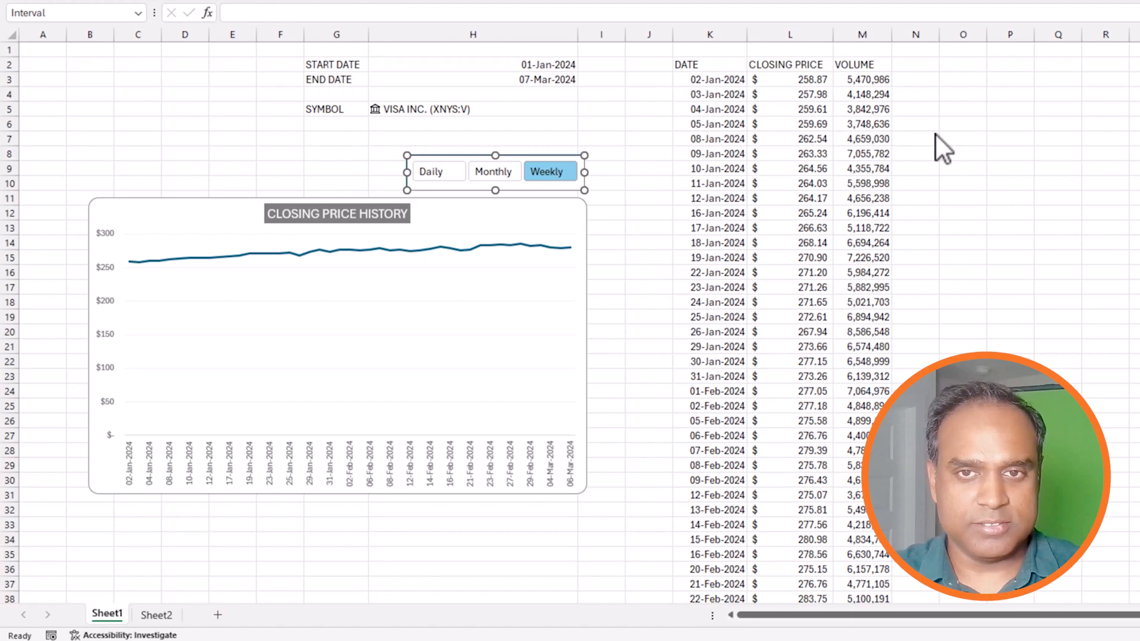
pyautogui.click(706, 82)
pyautogui.click(451, 13)
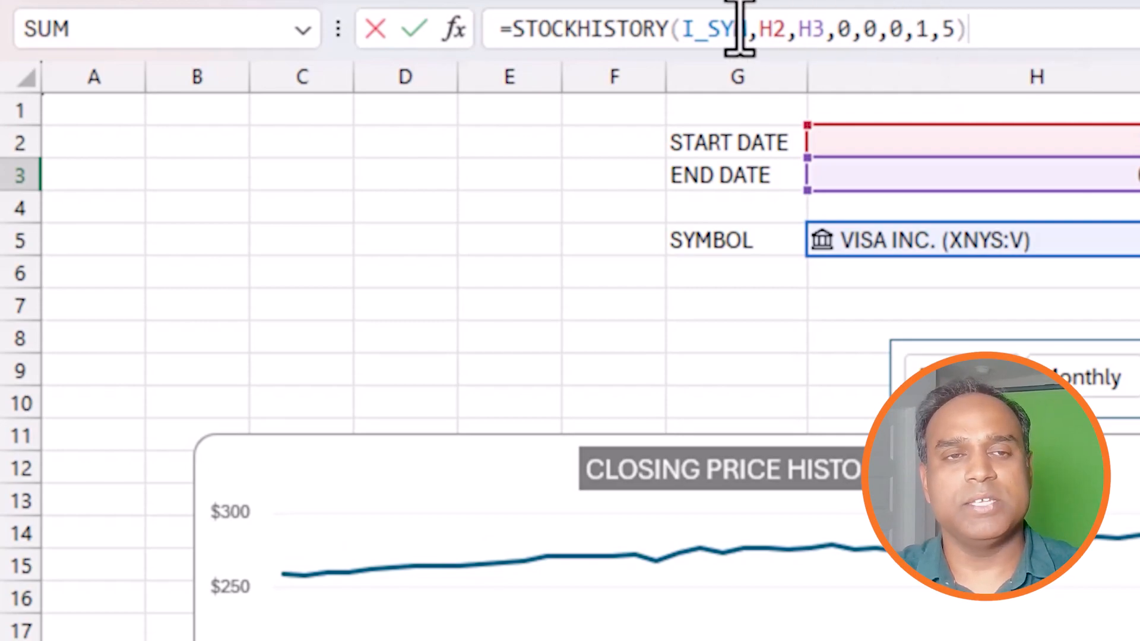
pyautogui.click(842, 30)
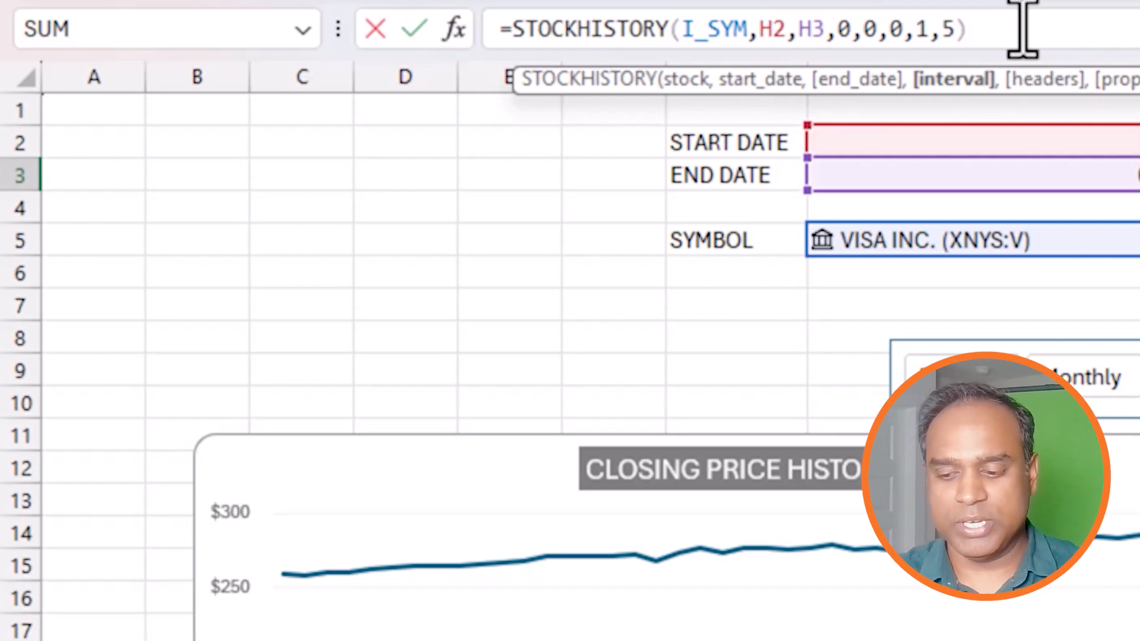
pyautogui.press('BackSpace')
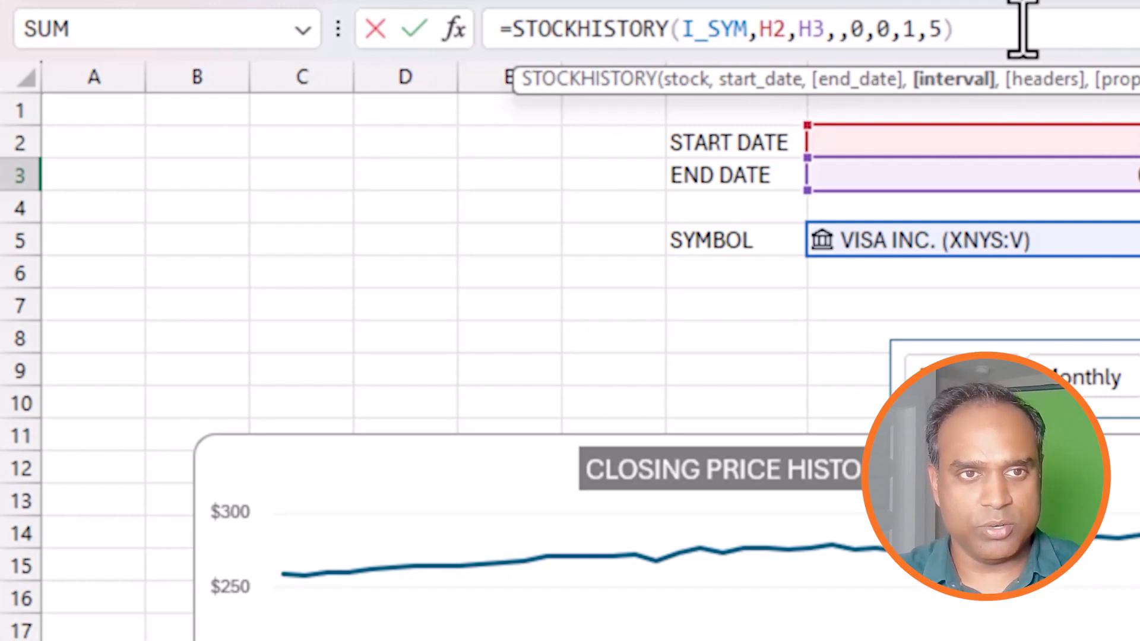
pyautogui.press('BackSpace')
pyautogui.write(',')
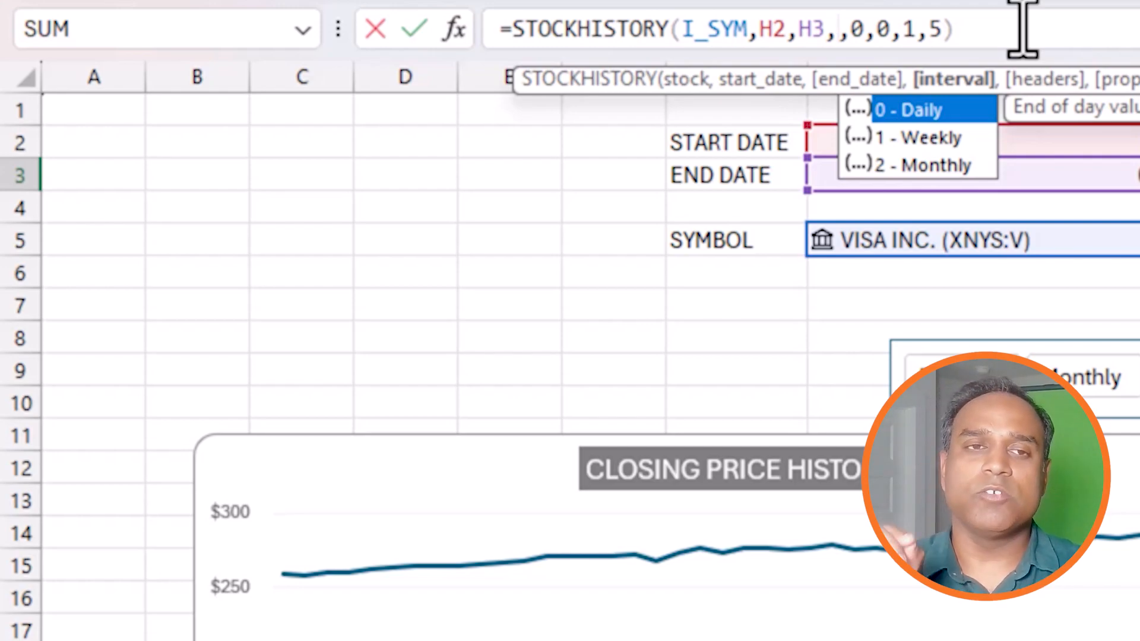
pyautogui.write('I_INTERVAL')
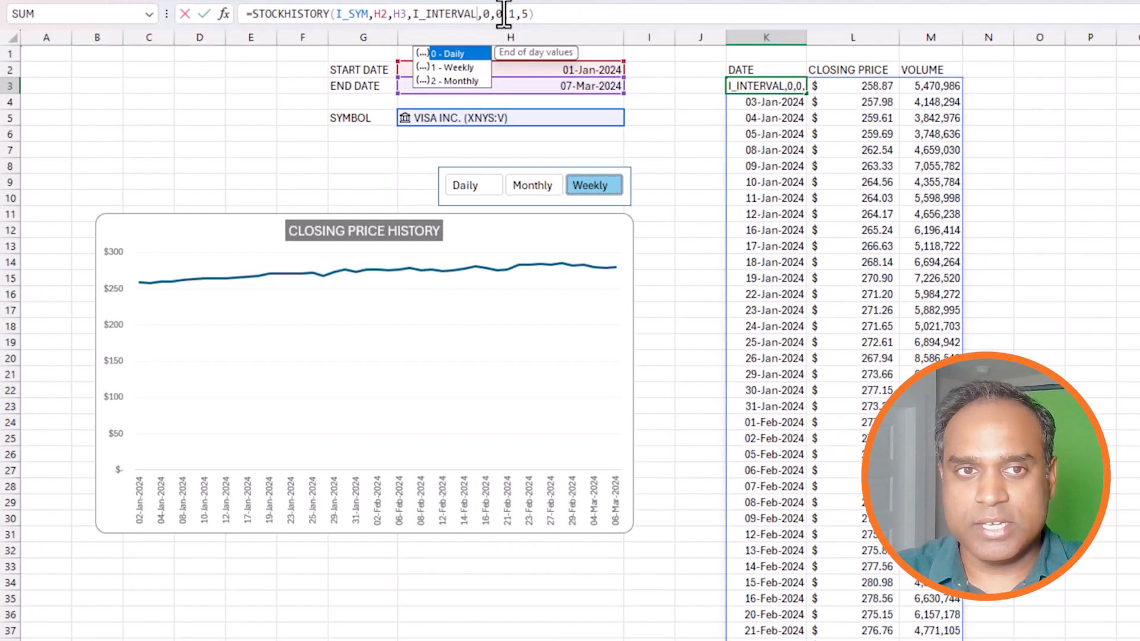
pyautogui.press('Return')
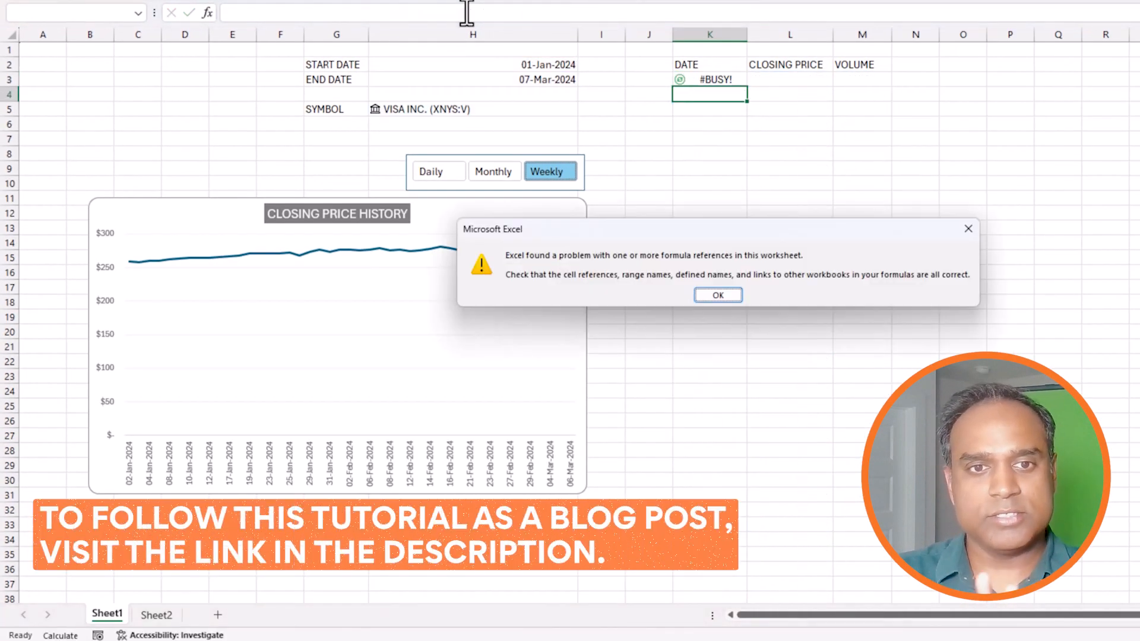
pyautogui.click(731, 295)
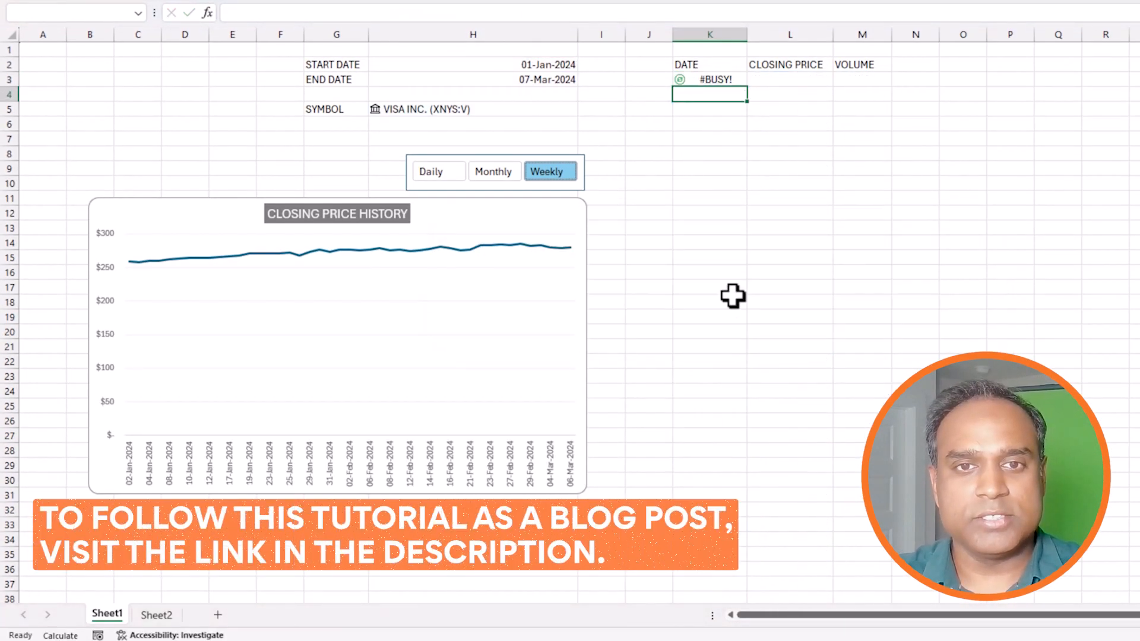
pyautogui.click(724, 299)
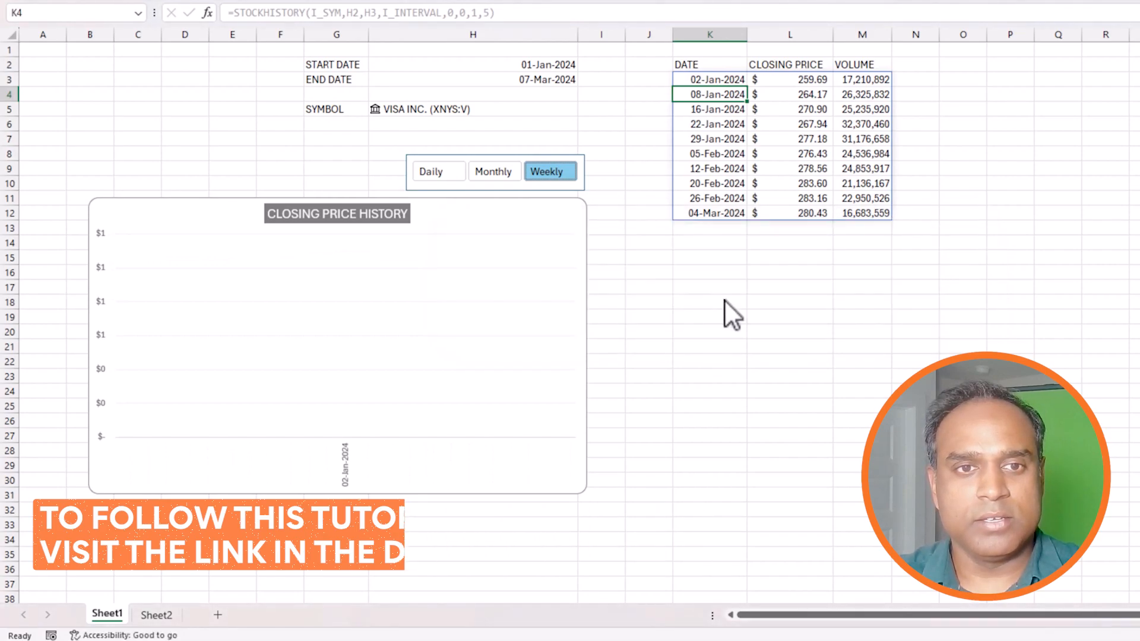
# Test the Interval slicer by switching to Monthly, Daily and Monthly again, ending on Weekly.
pyautogui.click(504, 180)
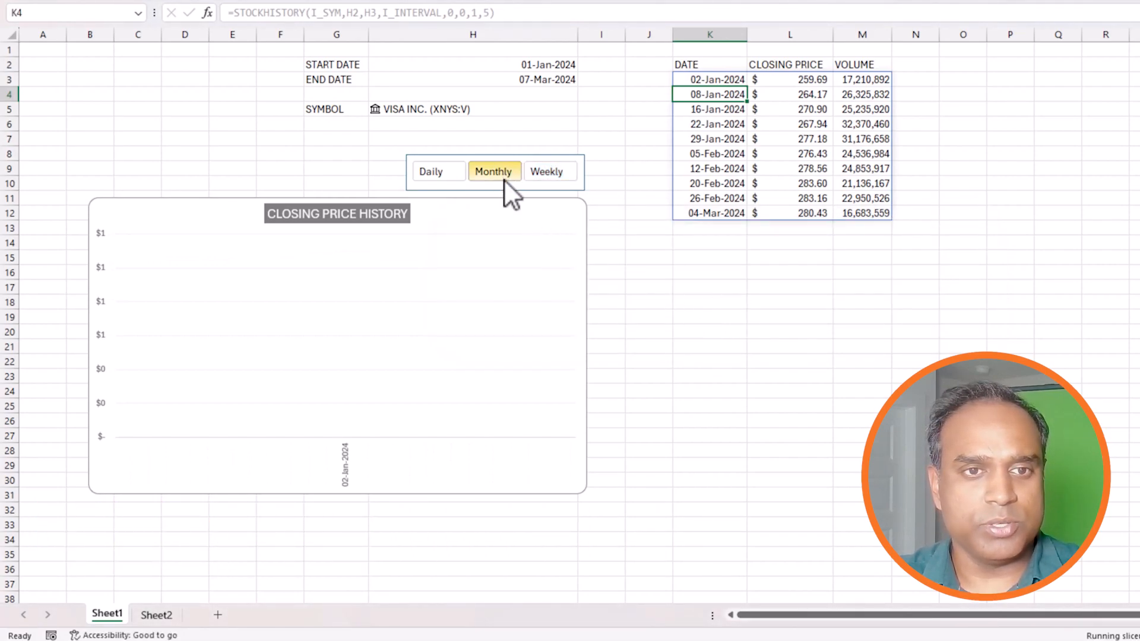
pyautogui.click(443, 177)
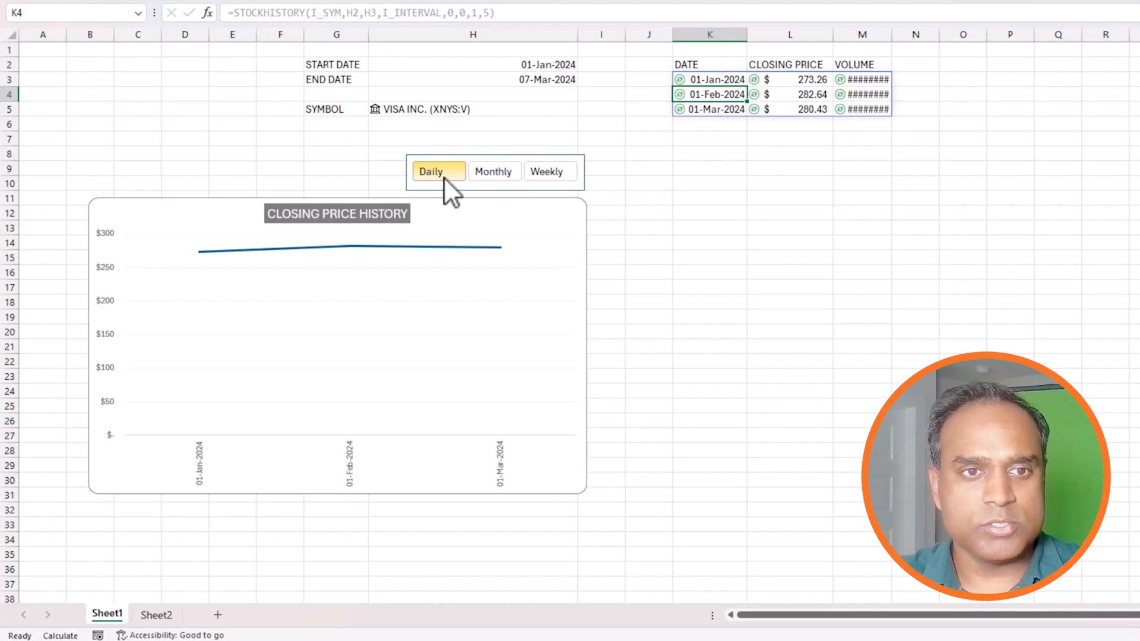
pyautogui.click(493, 182)
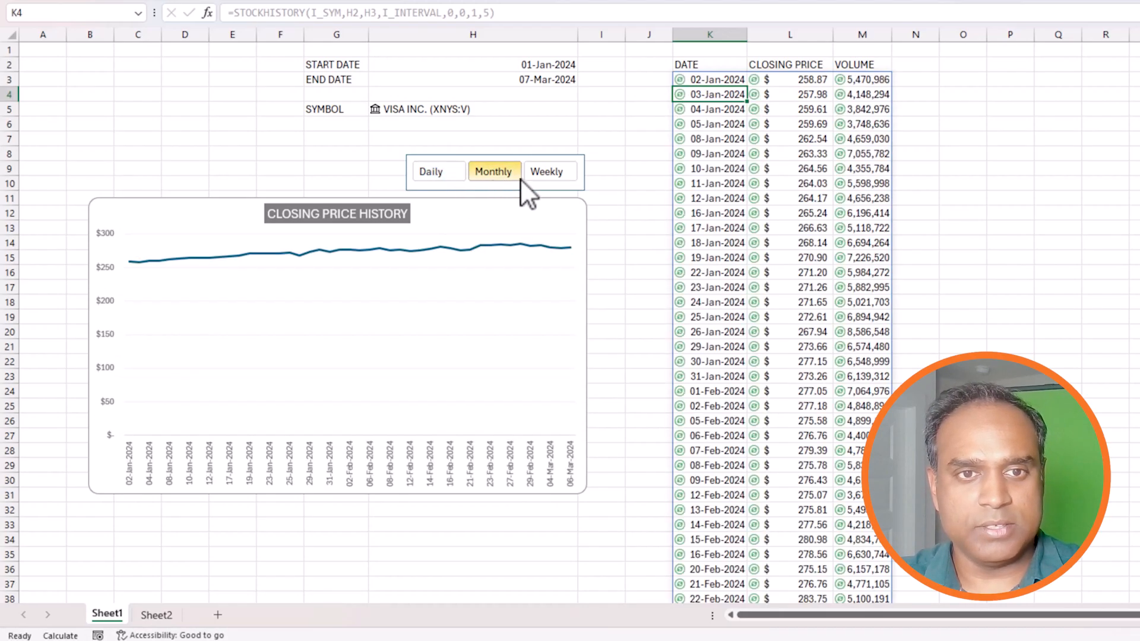
pyautogui.click(555, 176)
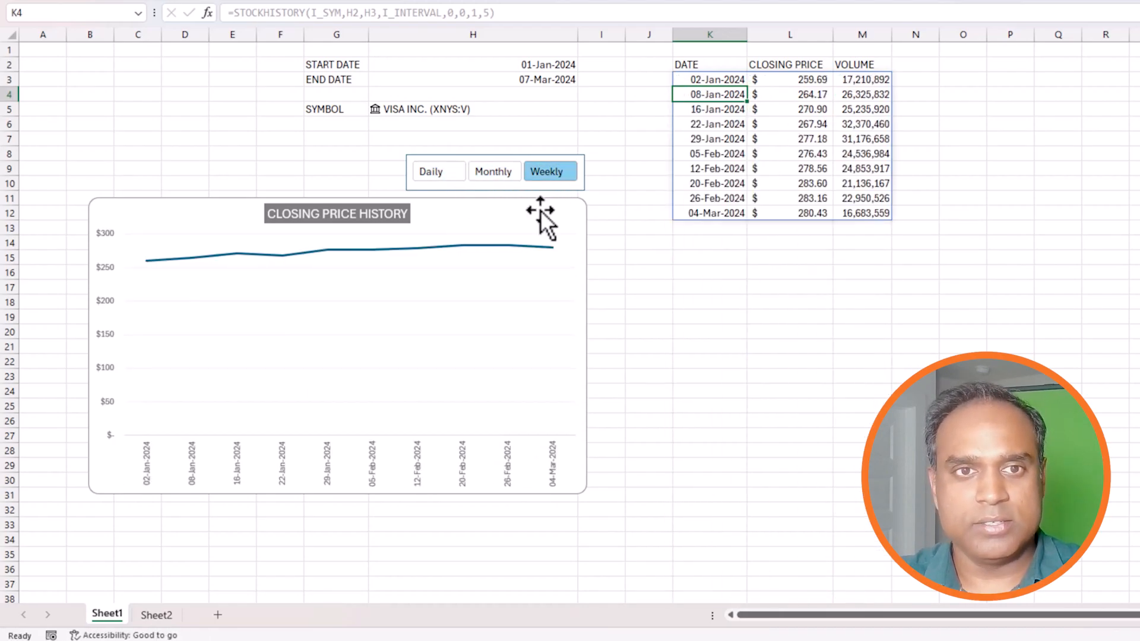
# Set the start date in H2 to 1/1/2023, and switch the Interval slicer to Monthly and finally to Daily.
pyautogui.click(555, 67)
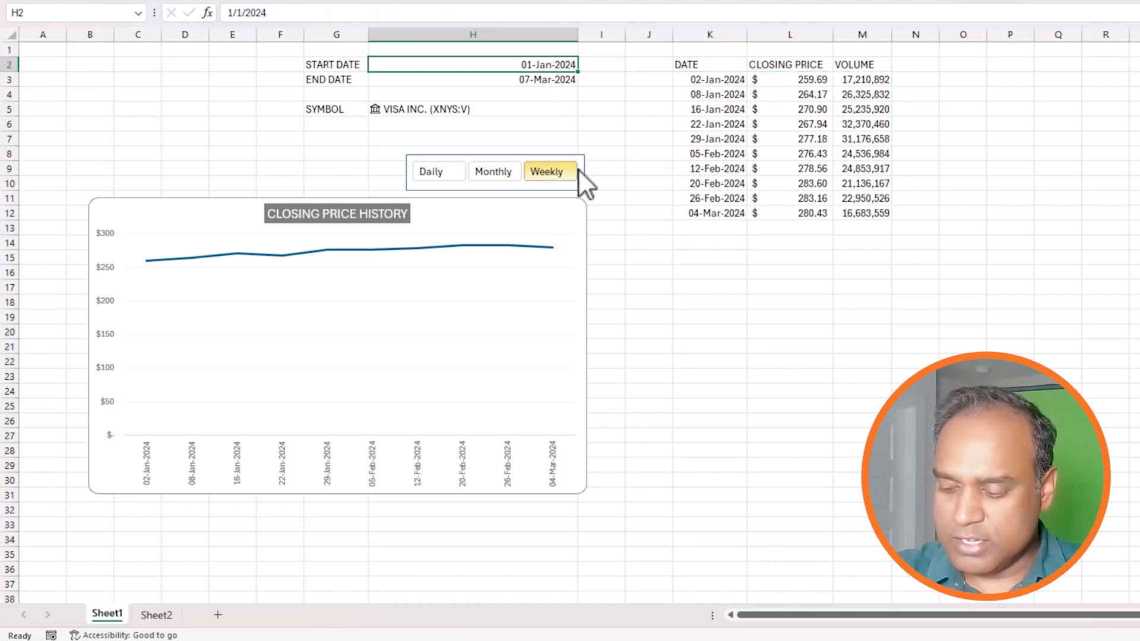
pyautogui.write('1/1/2023')
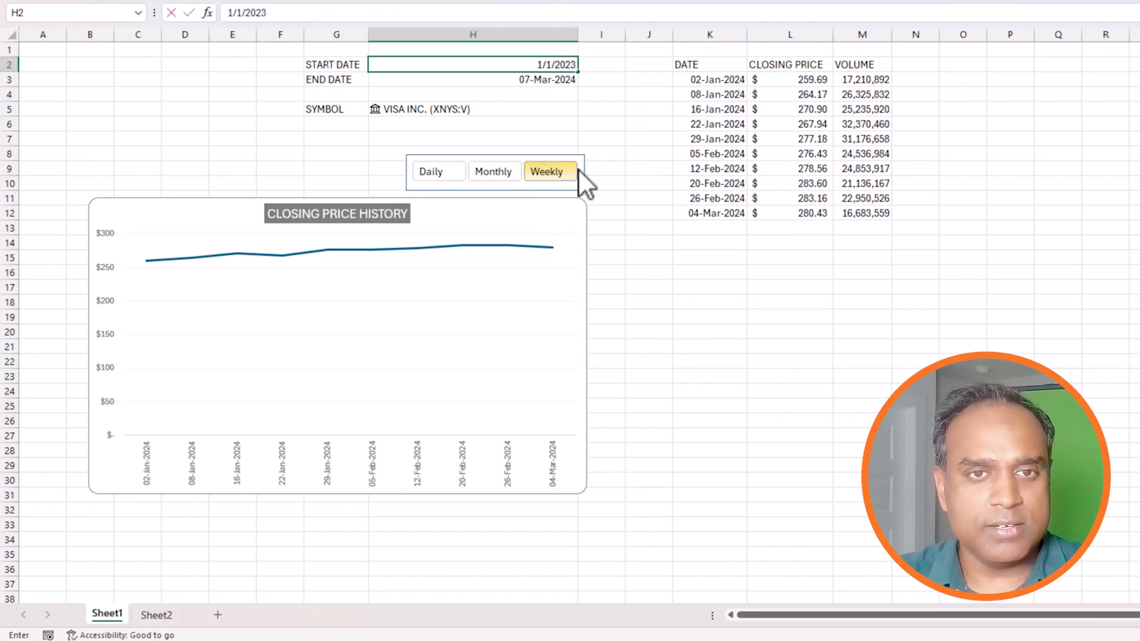
pyautogui.press('Return')
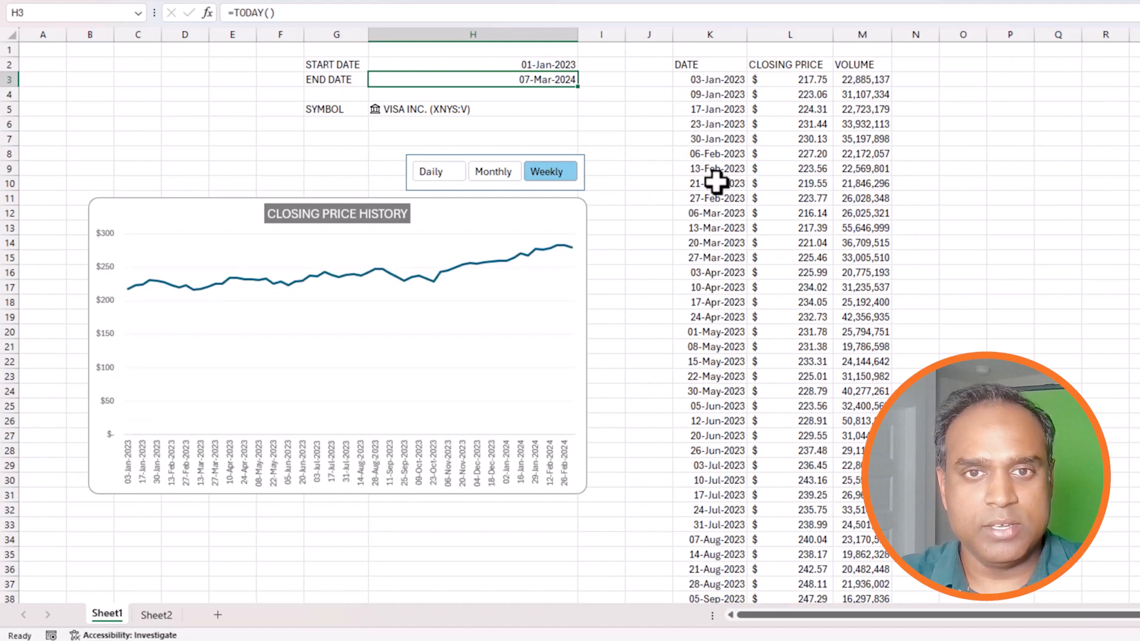
pyautogui.click(506, 177)
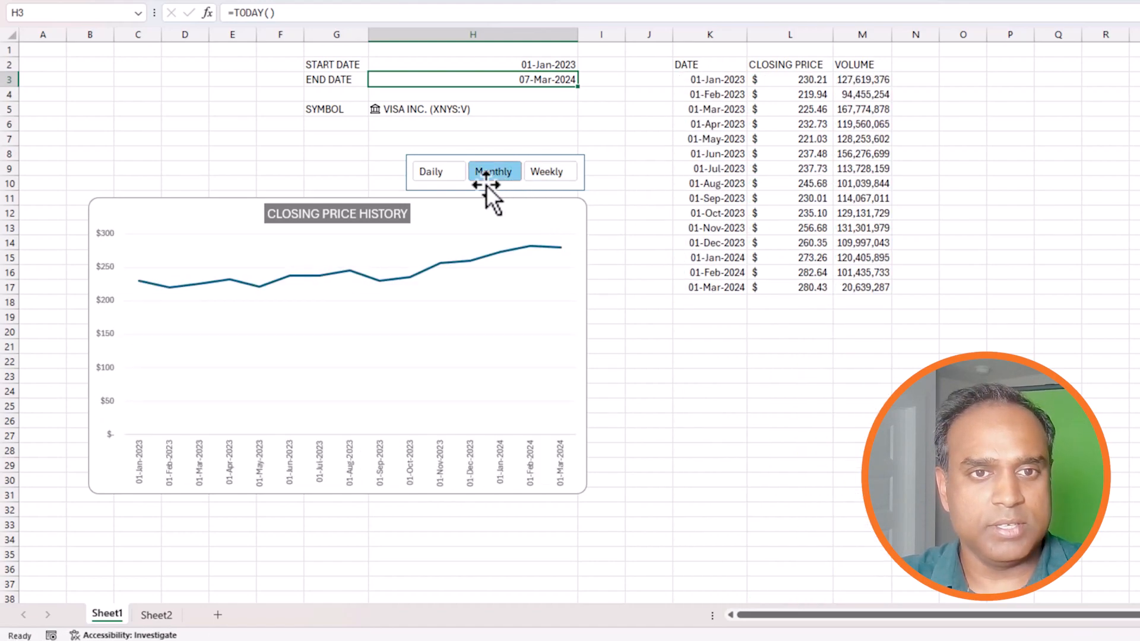
pyautogui.click(440, 174)
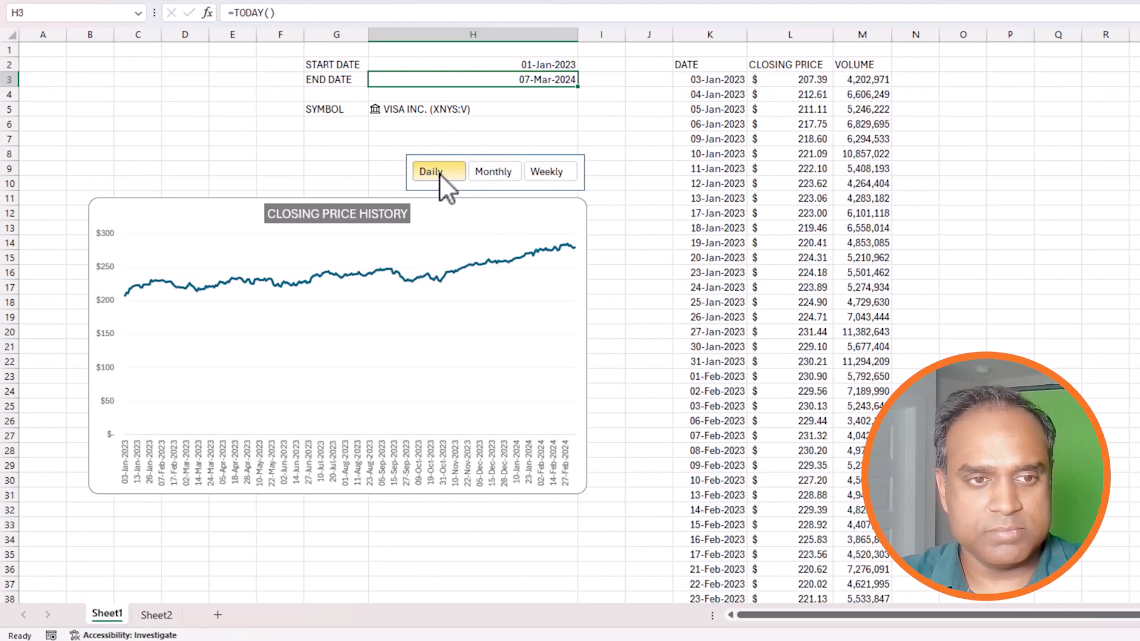
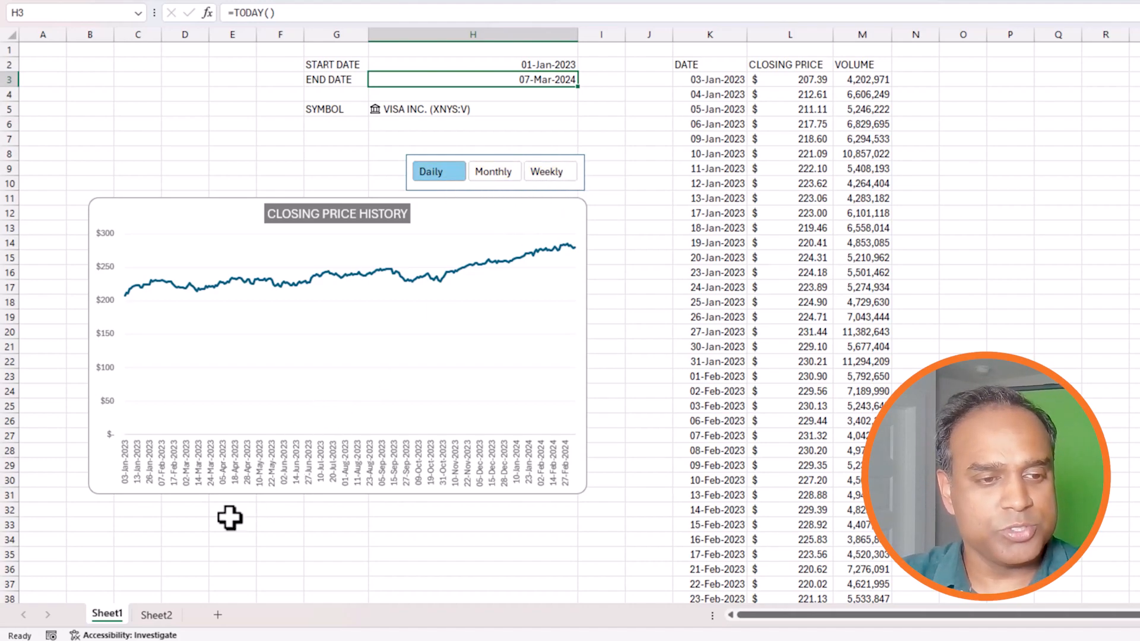
# Select the interval names in B5:B7 on Sheet2 and open the custom lists editor from the advanced Excel options.
pyautogui.click(166, 616)
pyautogui.moveTo(97, 104); pyautogui.dragTo(97, 142)
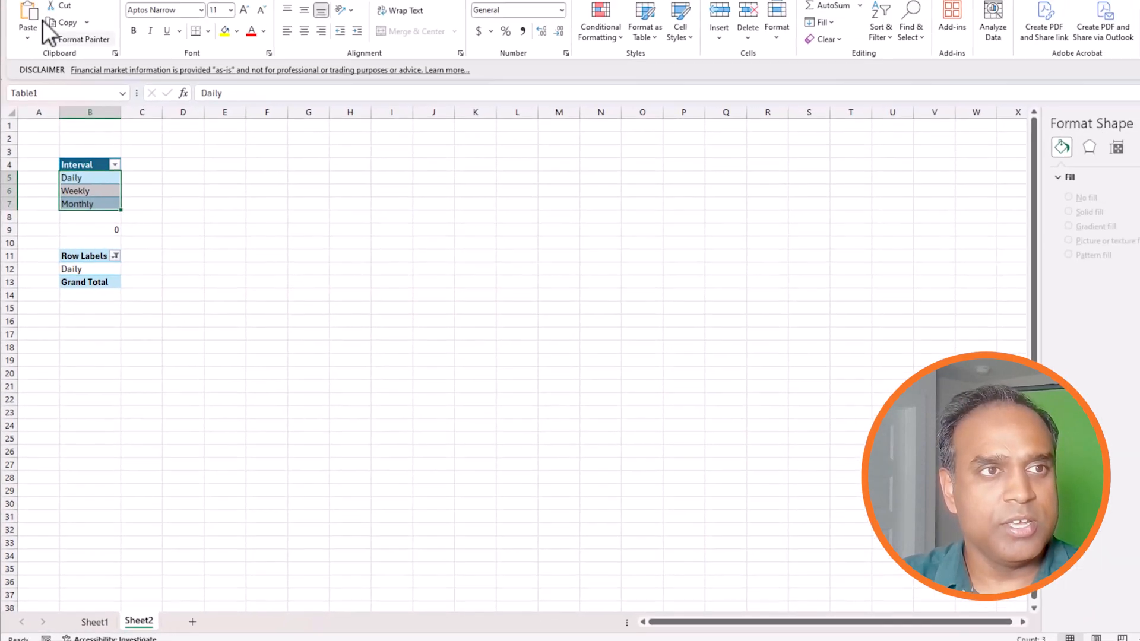
pyautogui.click(16, 9)
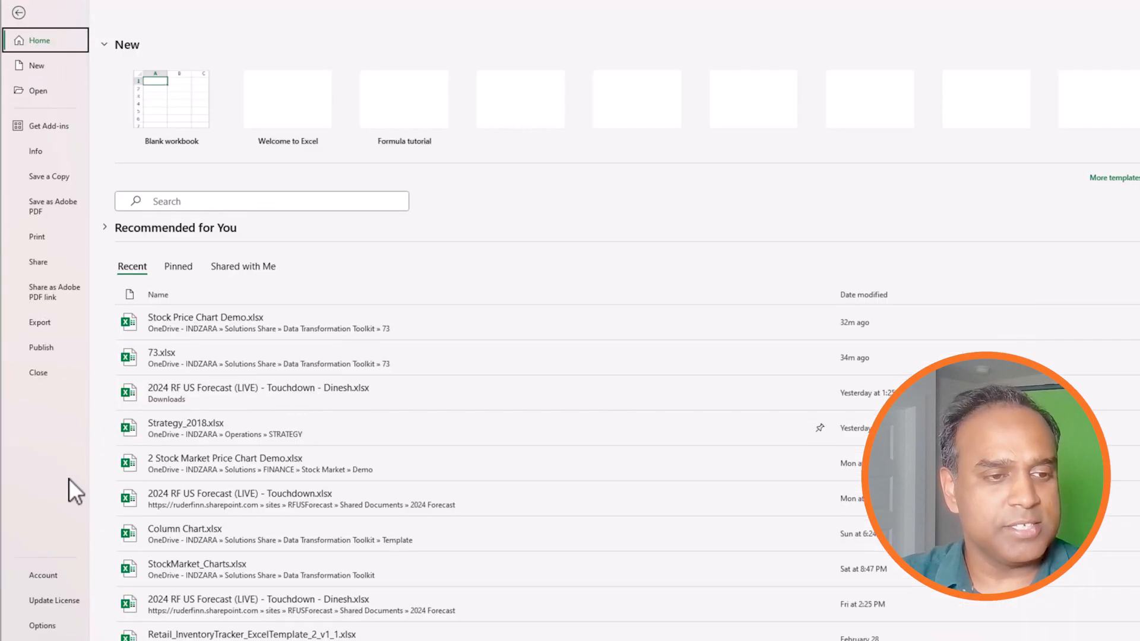
pyautogui.click(42, 625)
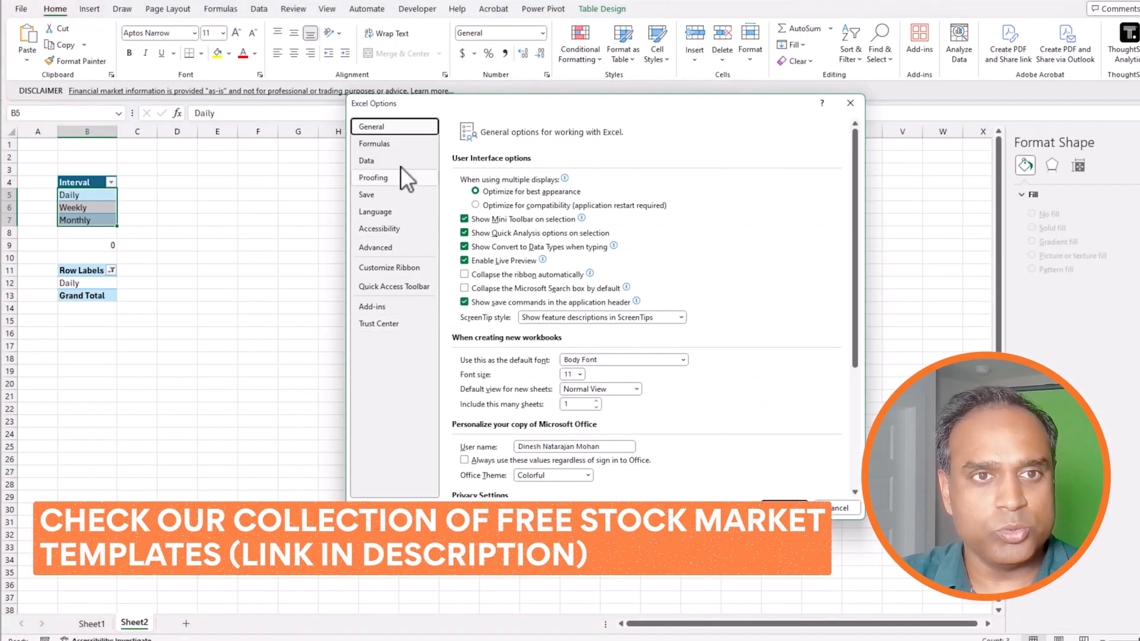
pyautogui.click(387, 248)
pyautogui.scroll(-3, 683, 361)
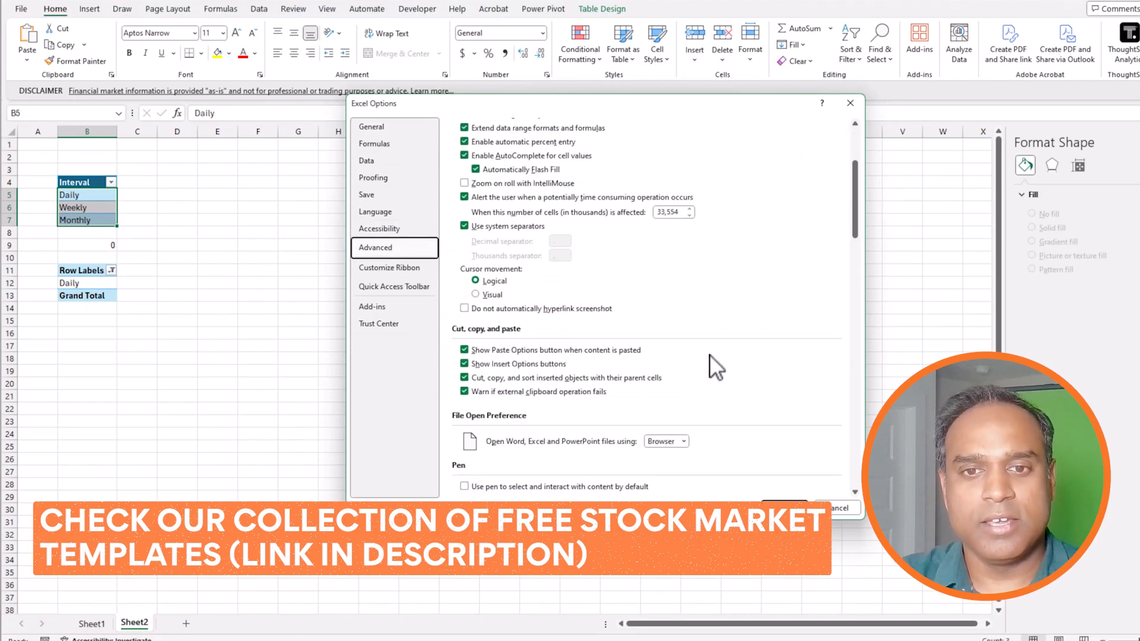
pyautogui.scroll(-8, 704, 349)
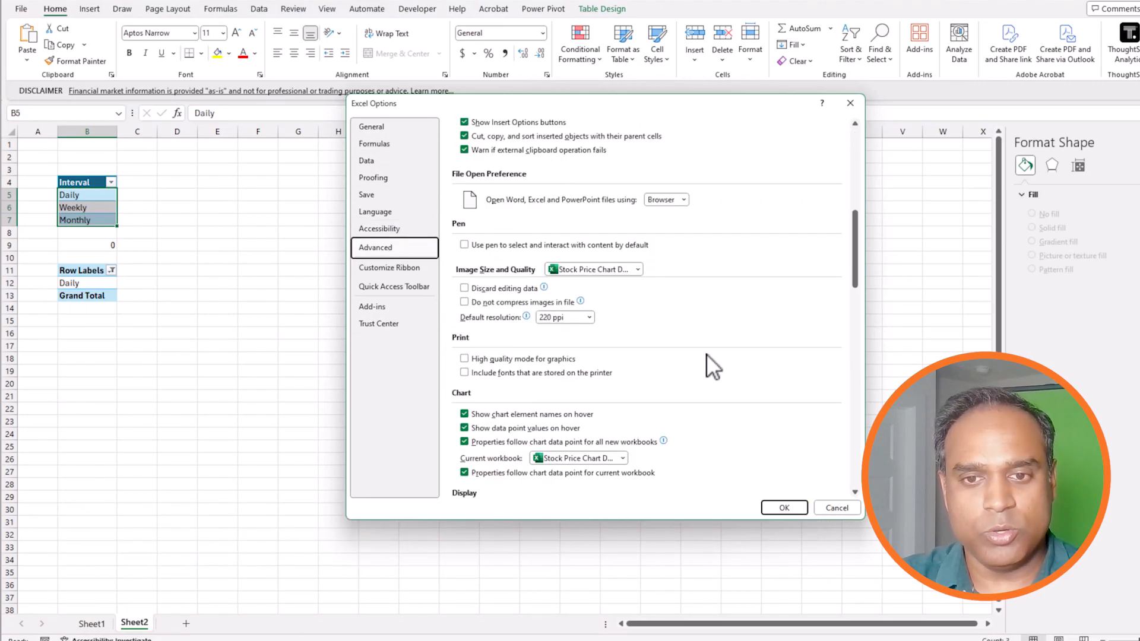
pyautogui.scroll(-10, 706, 354)
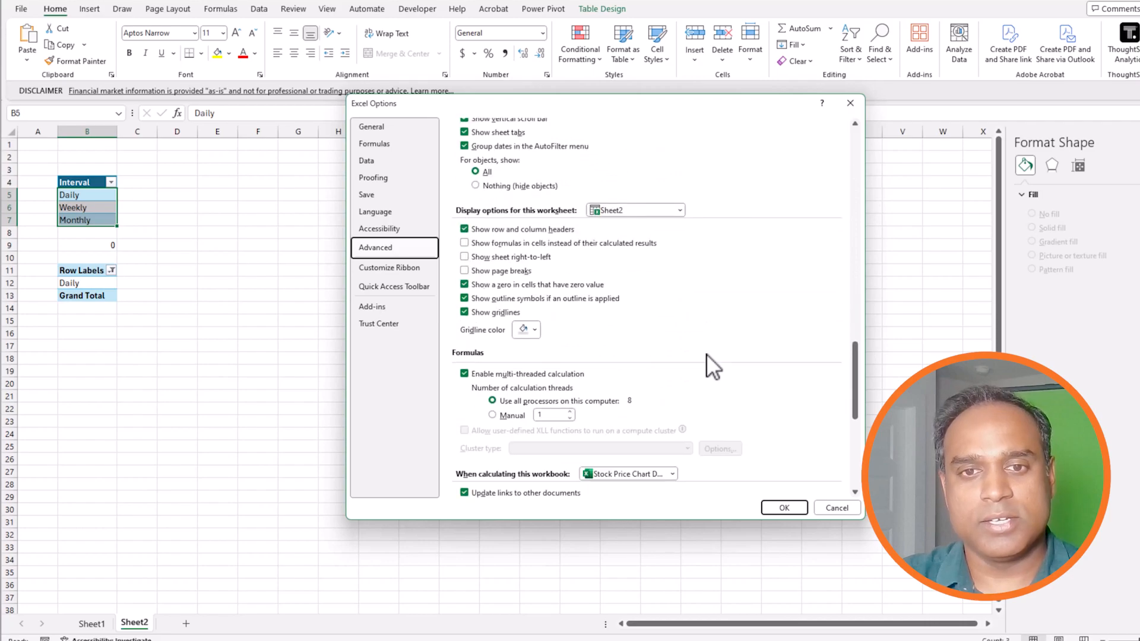
pyautogui.scroll(-6, 706, 354)
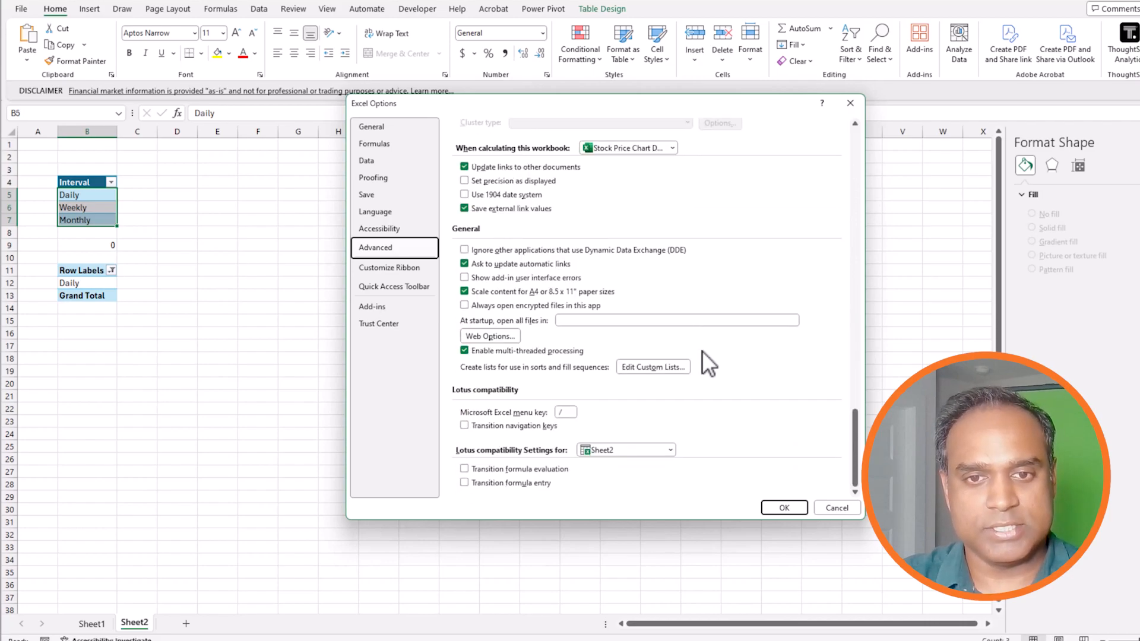
pyautogui.click(663, 367)
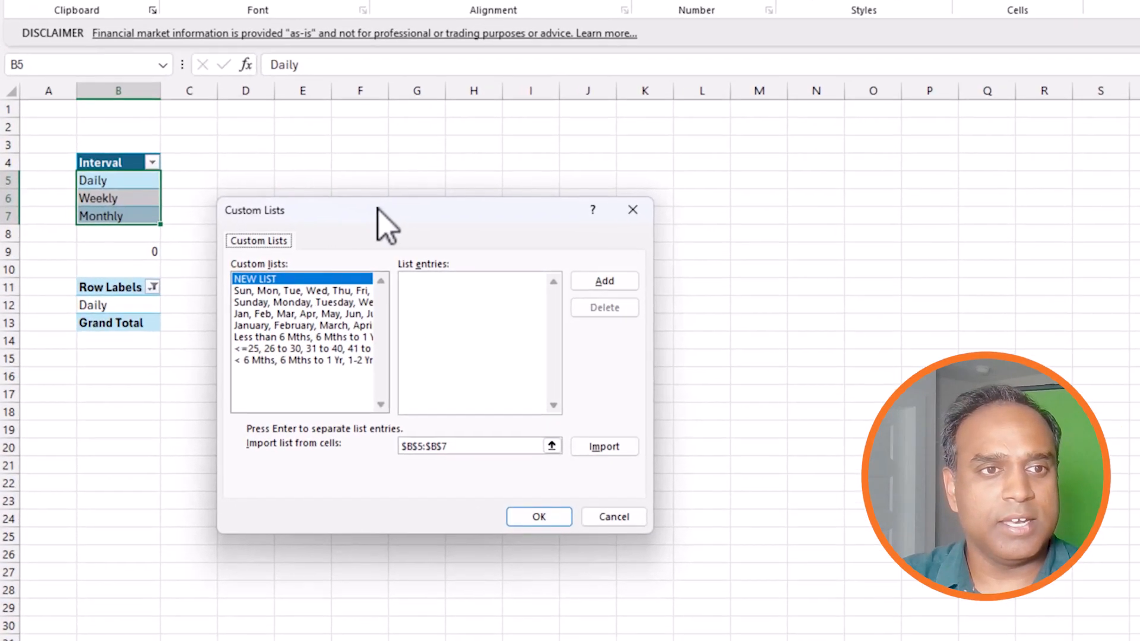
# Import cells $B$5:$B$7 as a custom list ordered Daily, Weekly, Monthly, and confirm the options.
pyautogui.moveTo(269, 225); pyautogui.dragTo(416, 220)
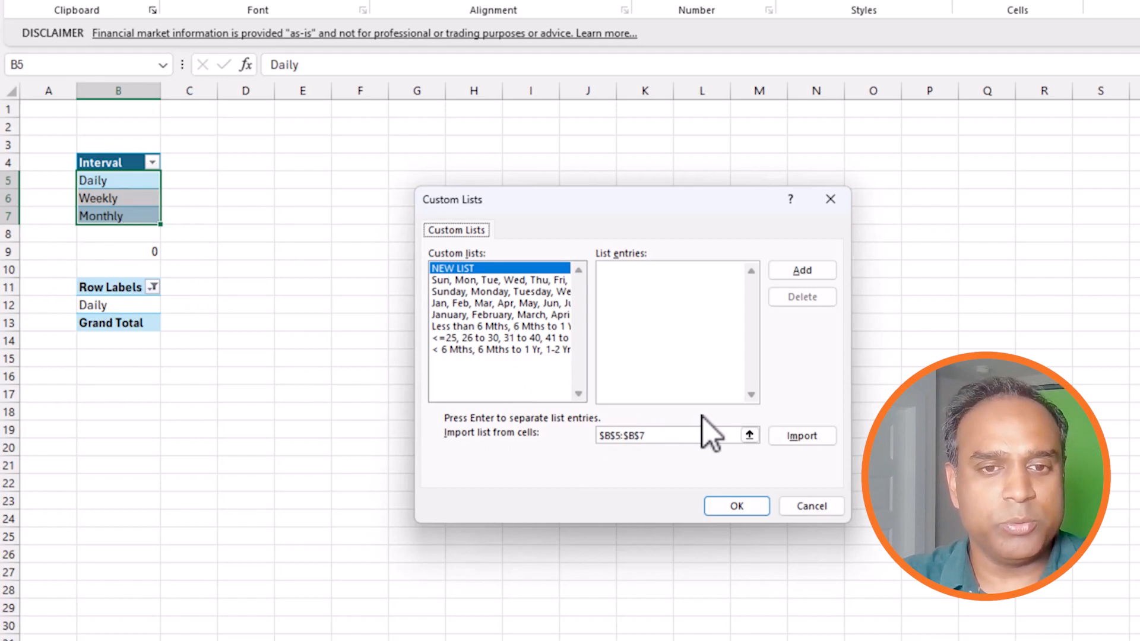
pyautogui.click(750, 436)
pyautogui.moveTo(97, 178); pyautogui.dragTo(119, 209)
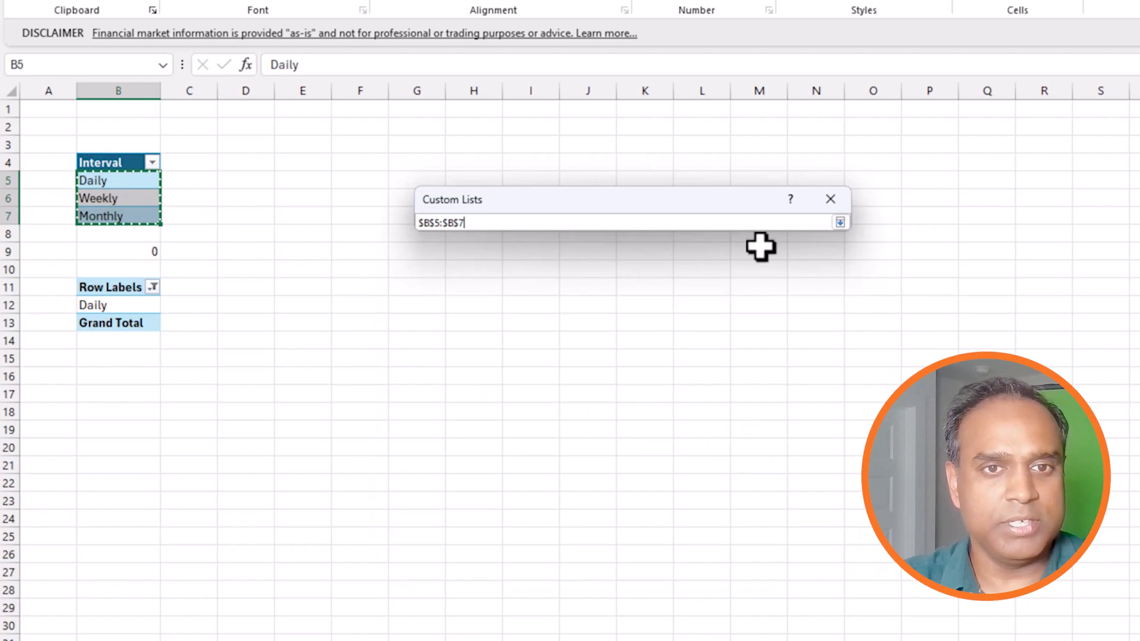
pyautogui.click(839, 223)
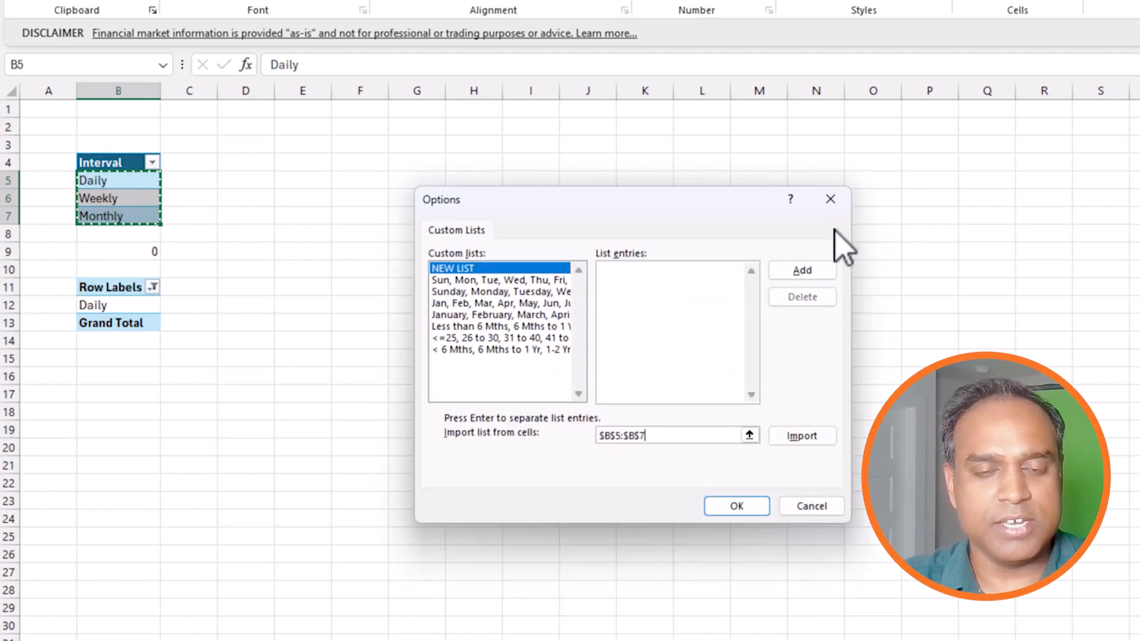
pyautogui.click(796, 438)
pyautogui.click(730, 508)
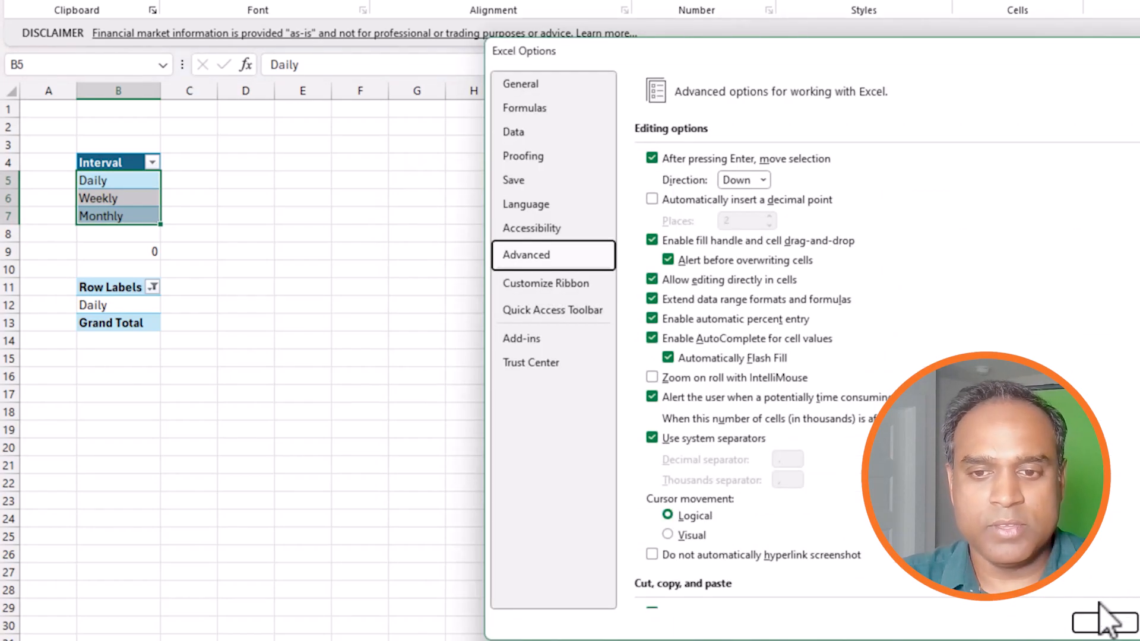
pyautogui.click(1104, 621)
# Return to Sheet1 and set the Interval slicer's item sorting to Descending (Z to A) in its slicer settings.
pyautogui.click(98, 623)
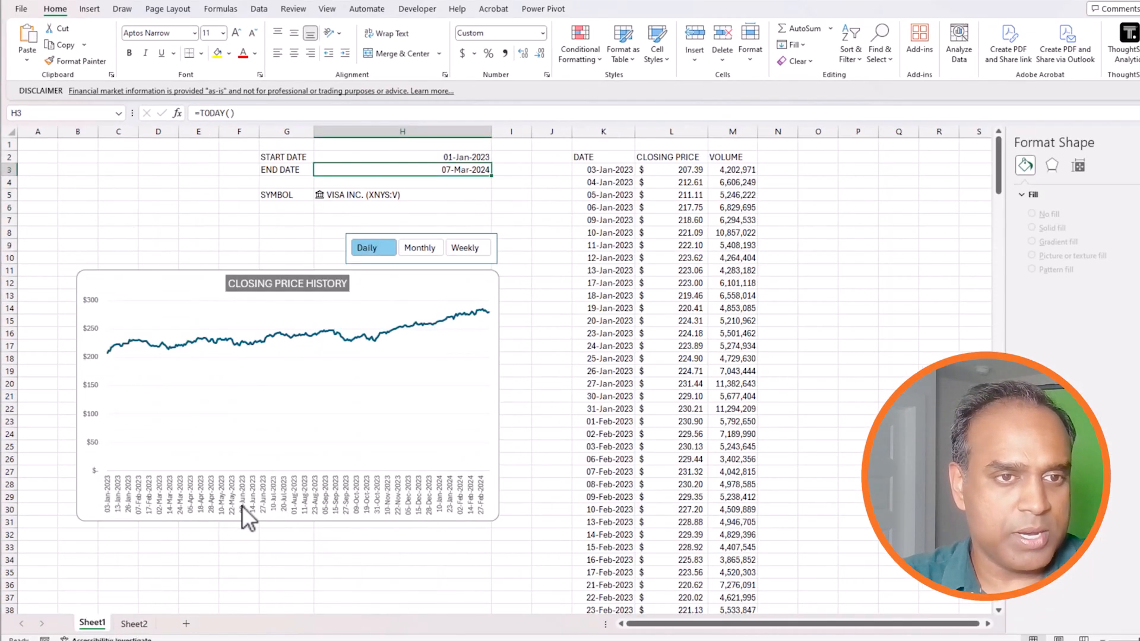
pyautogui.click(495, 241)
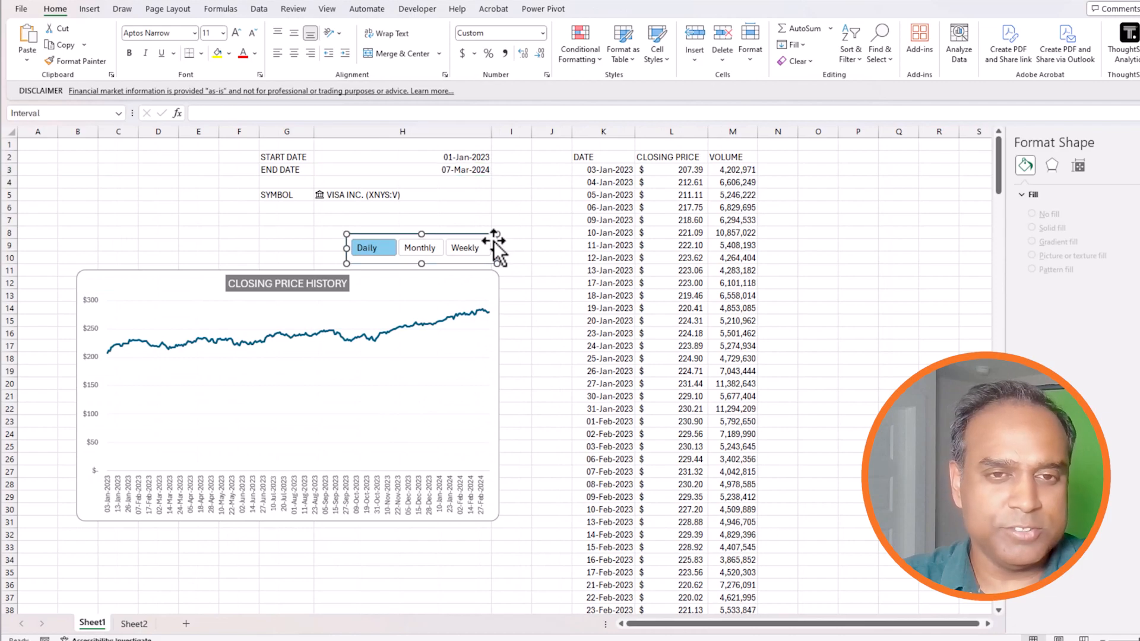
pyautogui.rightClick(493, 240)
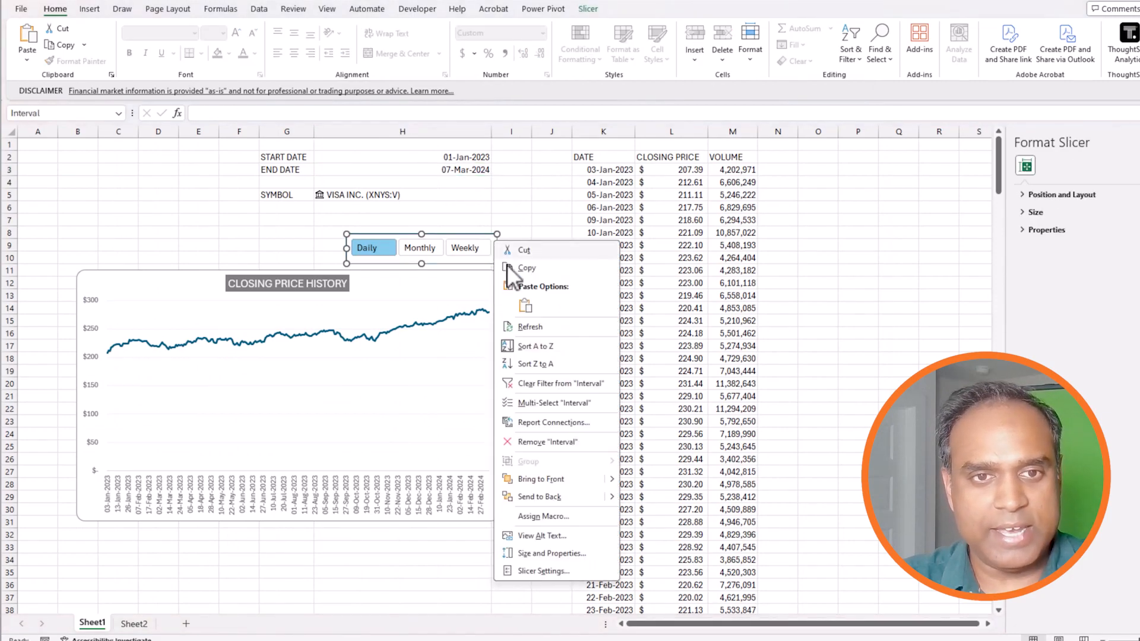
pyautogui.click(547, 572)
pyautogui.click(446, 591)
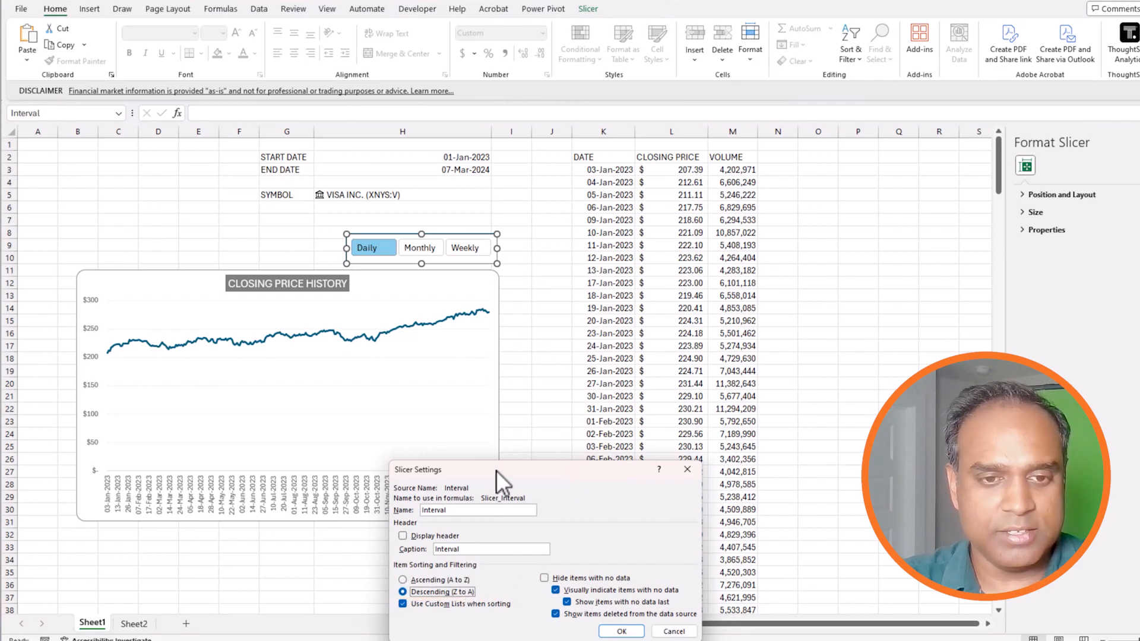
pyautogui.moveTo(496, 470); pyautogui.dragTo(439, 287)
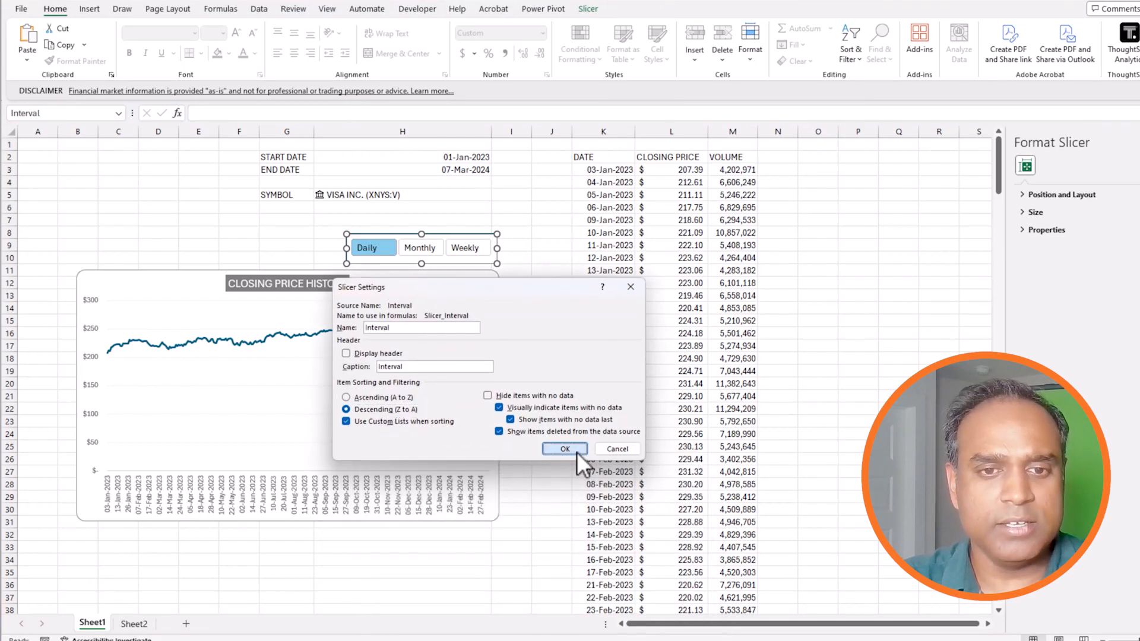
pyautogui.click(565, 449)
# Set the Interval slicer's item sorting back to Ascending (A to Z) so its items follow the custom list order.
pyautogui.rightClick(431, 239)
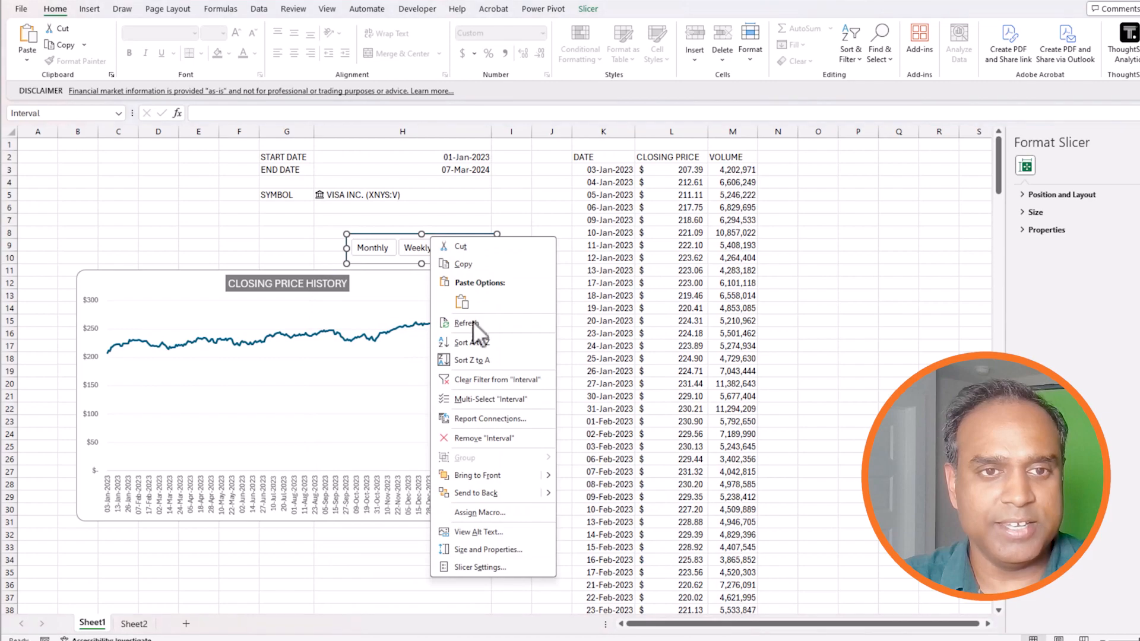
pyautogui.click(481, 567)
pyautogui.click(339, 580)
pyautogui.click(558, 631)
pyautogui.click(541, 295)
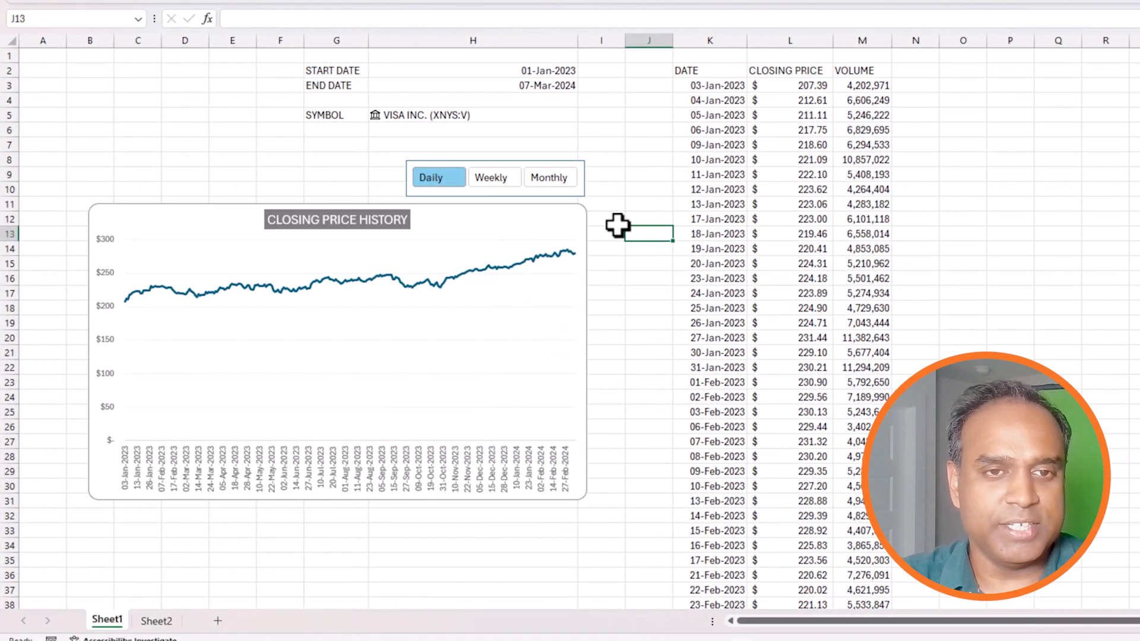
# Test the reordered Interval slicer by switching to Weekly and Monthly, ending on Daily.
pyautogui.click(583, 195)
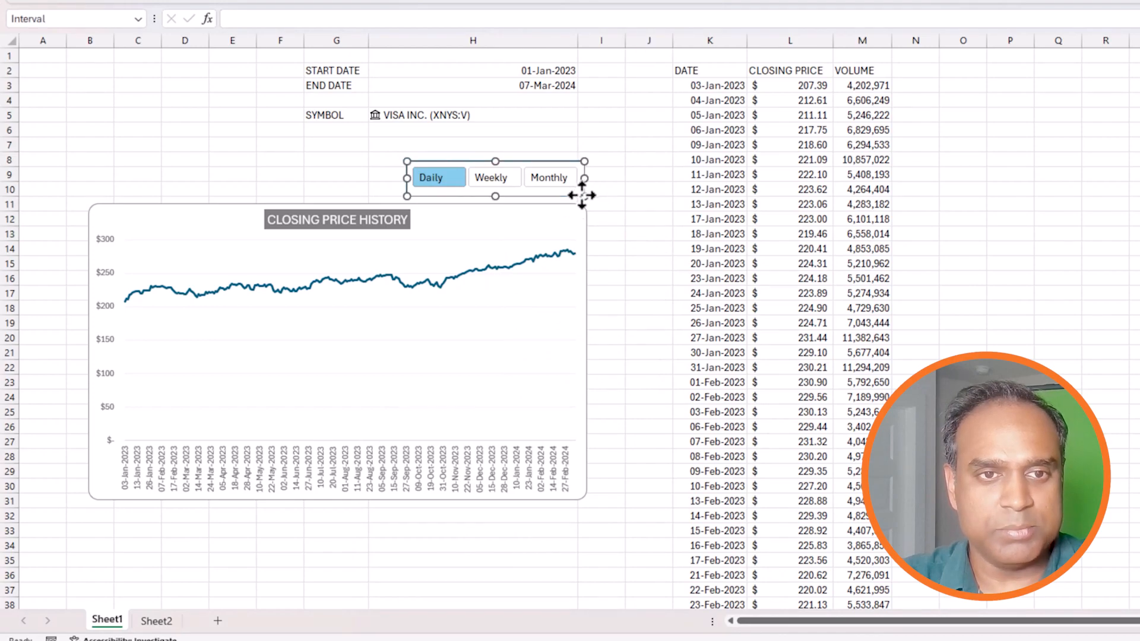
pyautogui.click(629, 217)
pyautogui.click(514, 183)
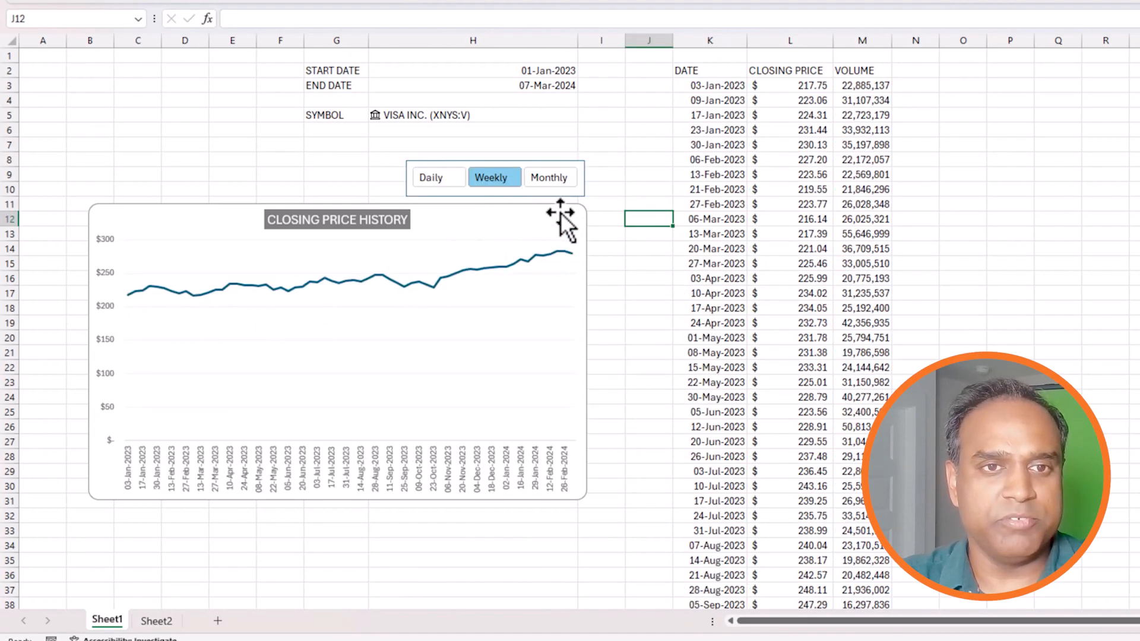
pyautogui.click(552, 181)
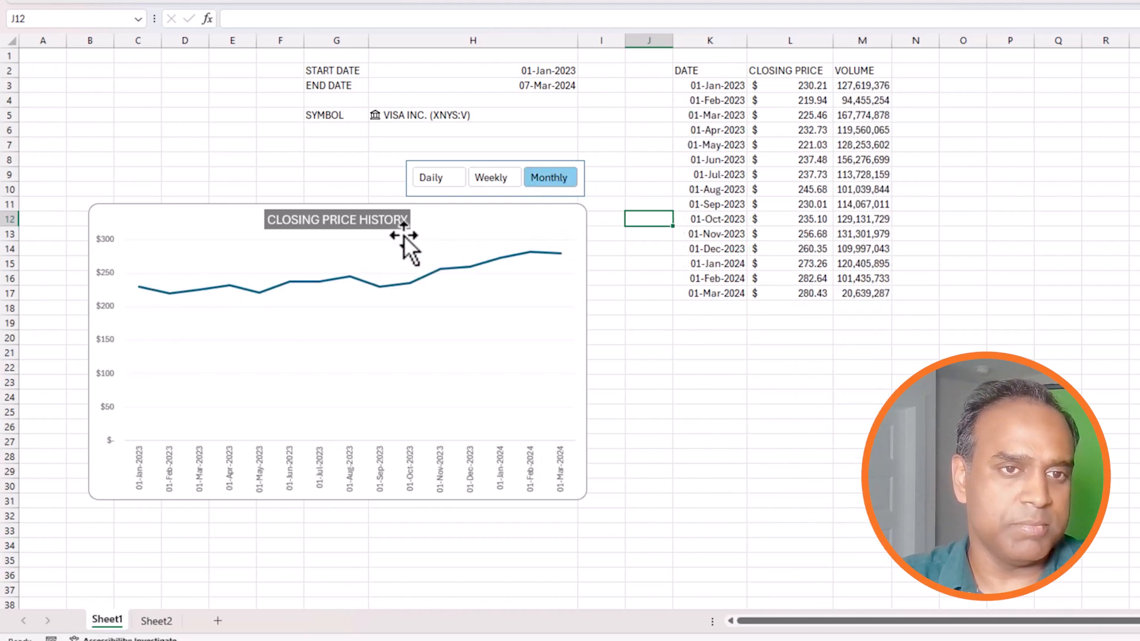
pyautogui.click(433, 181)
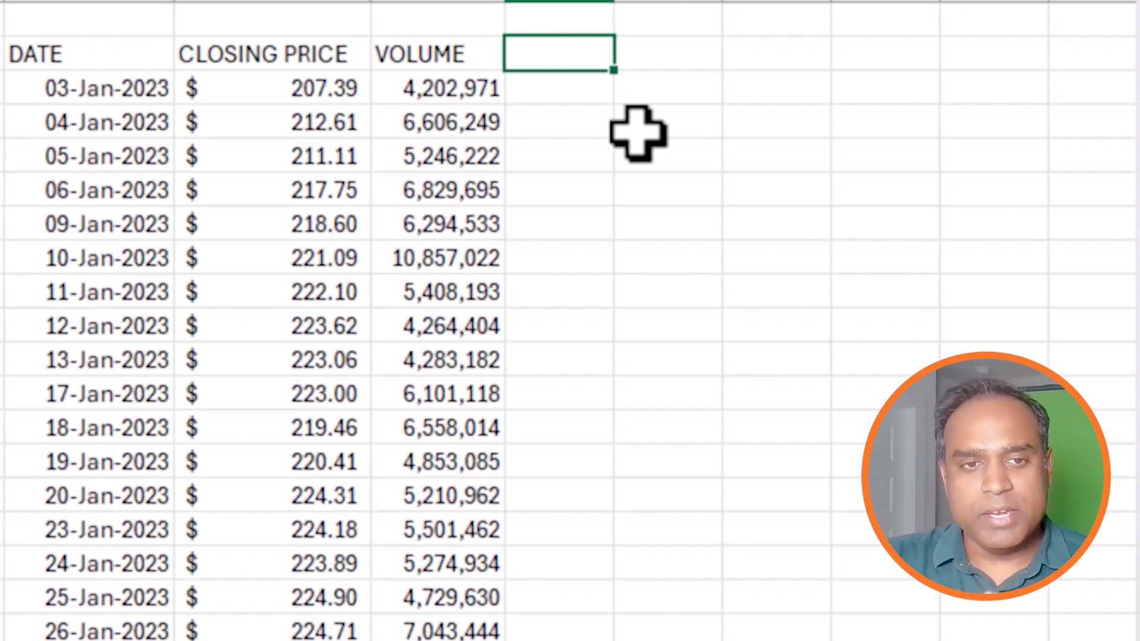
# Add a MIN column with its header in N2 and the formula =IF(R_PRICE=MIN(R_PRICE),R_PRICE,NA()) in N3.
pyautogui.write('MIN')
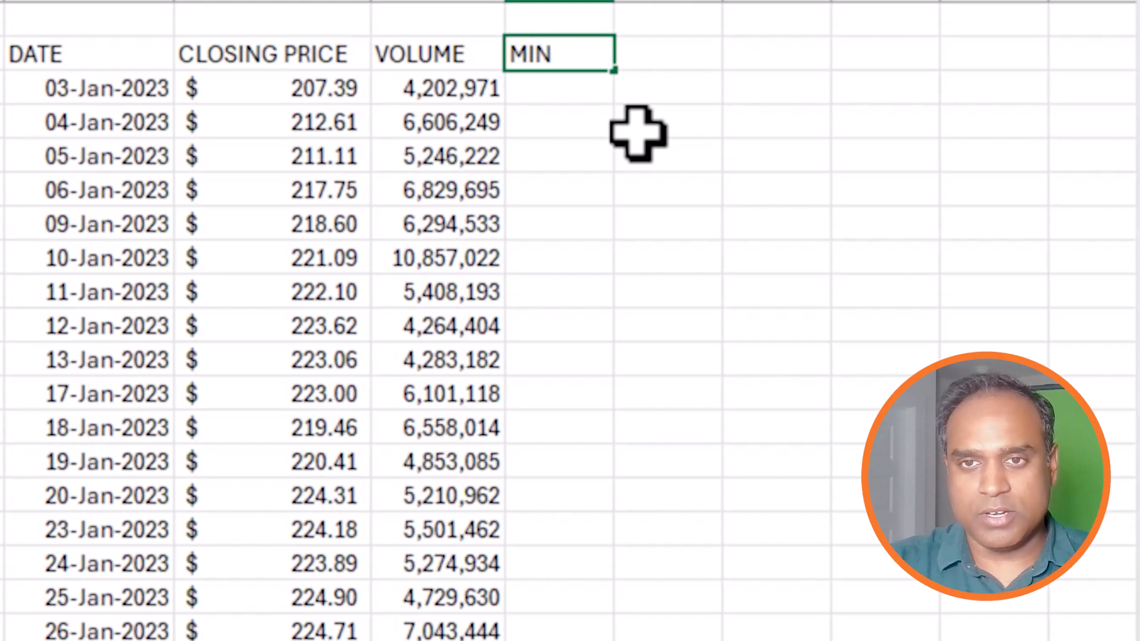
pyautogui.press('Tab')
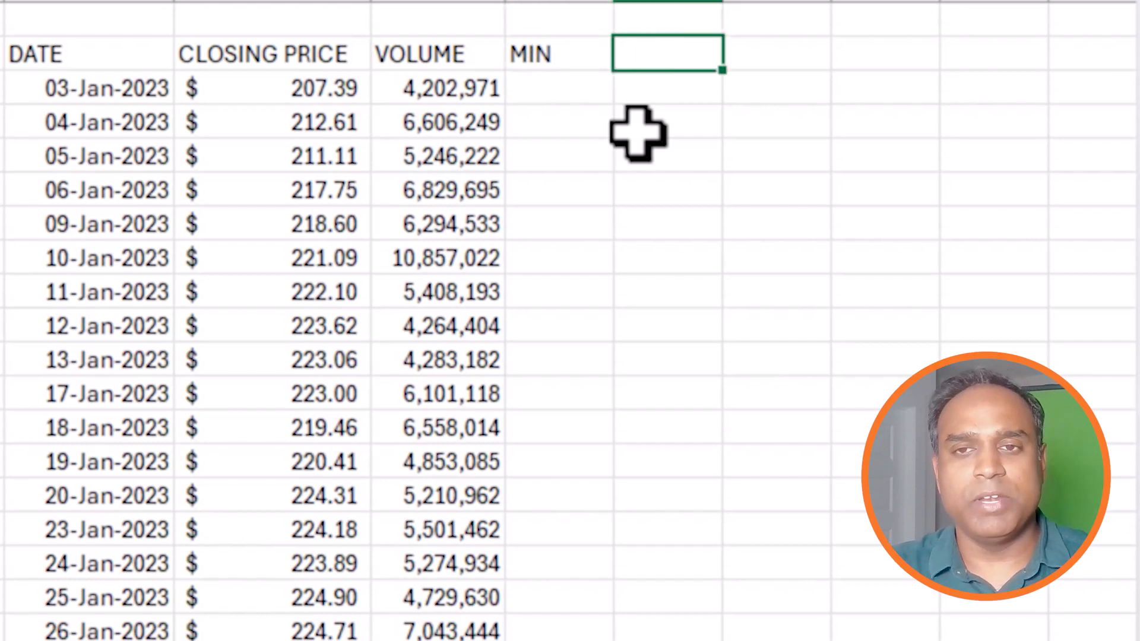
pyautogui.click(592, 90)
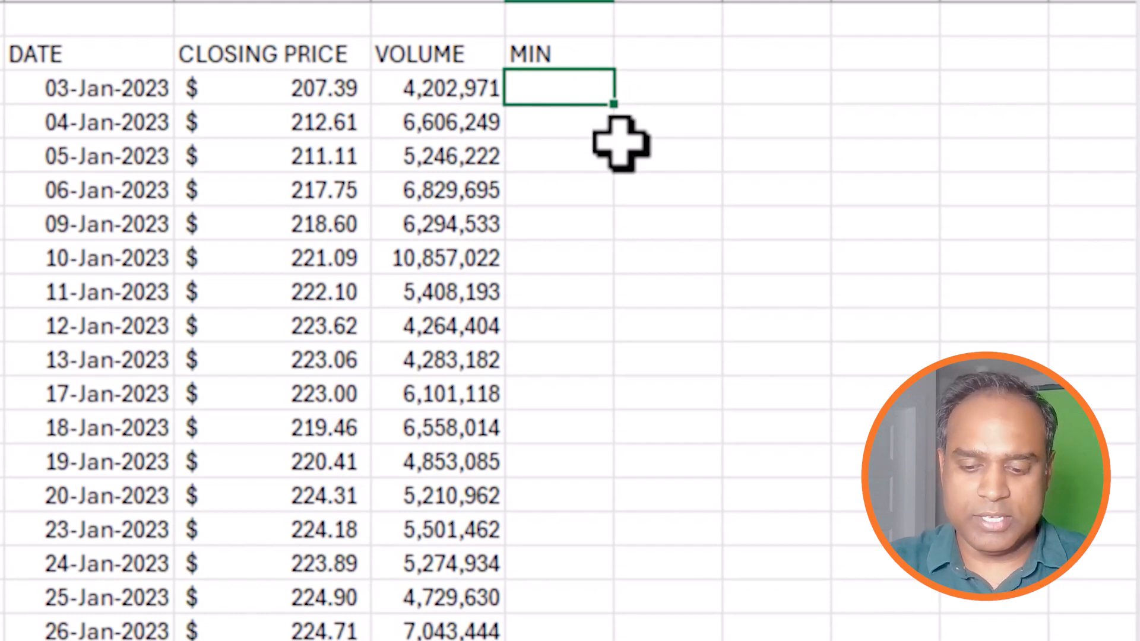
pyautogui.write('=IF(')
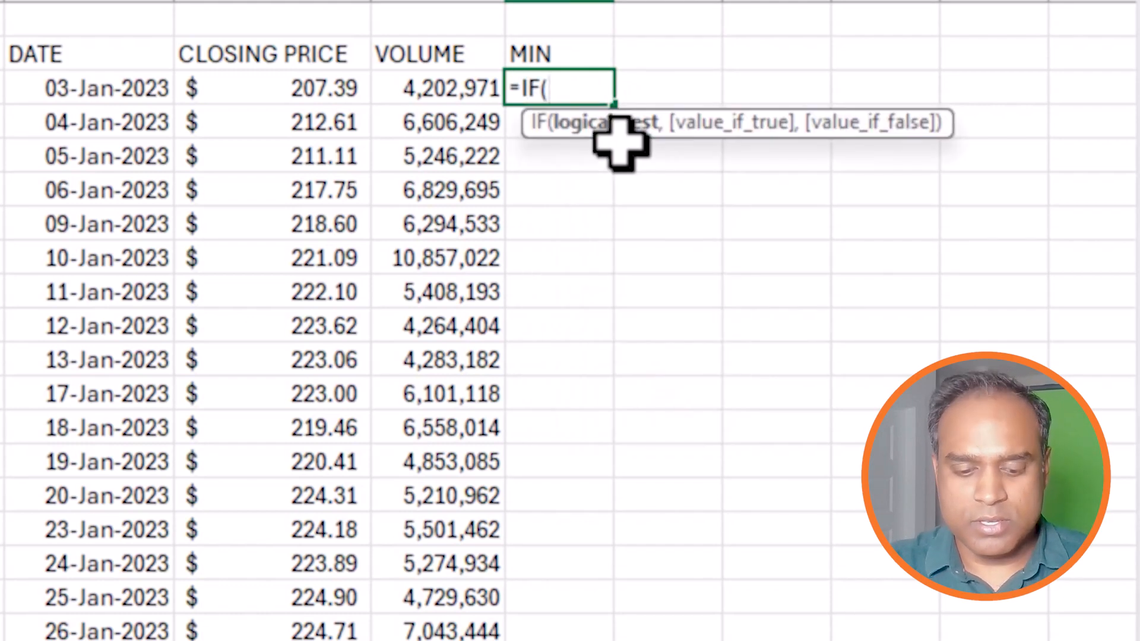
pyautogui.write('R_PRICE')
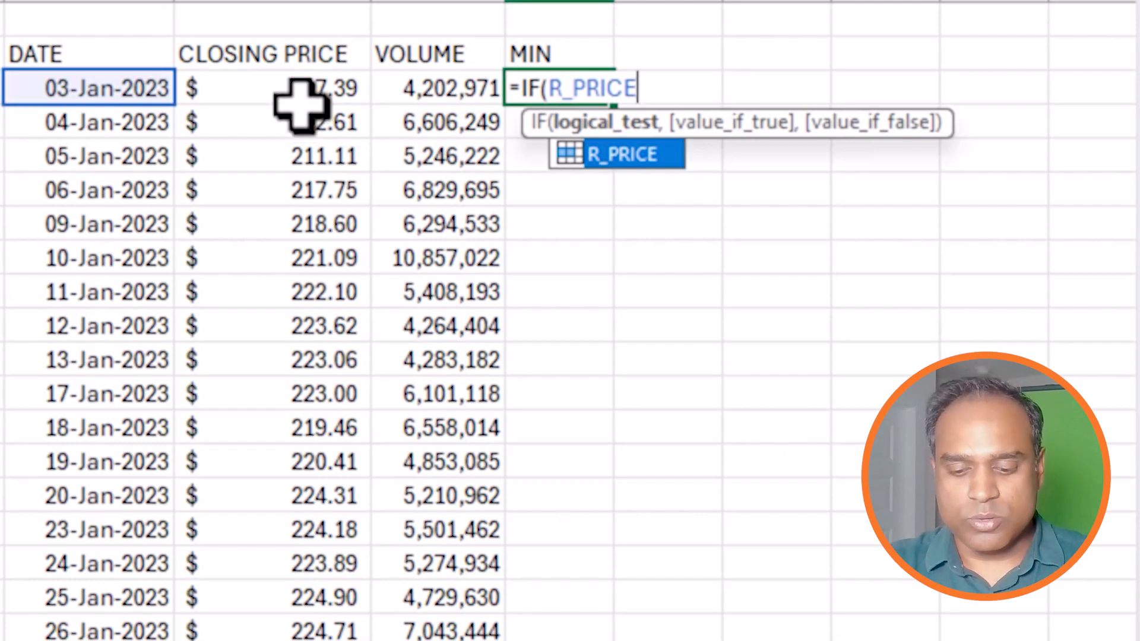
pyautogui.write('=MIN')
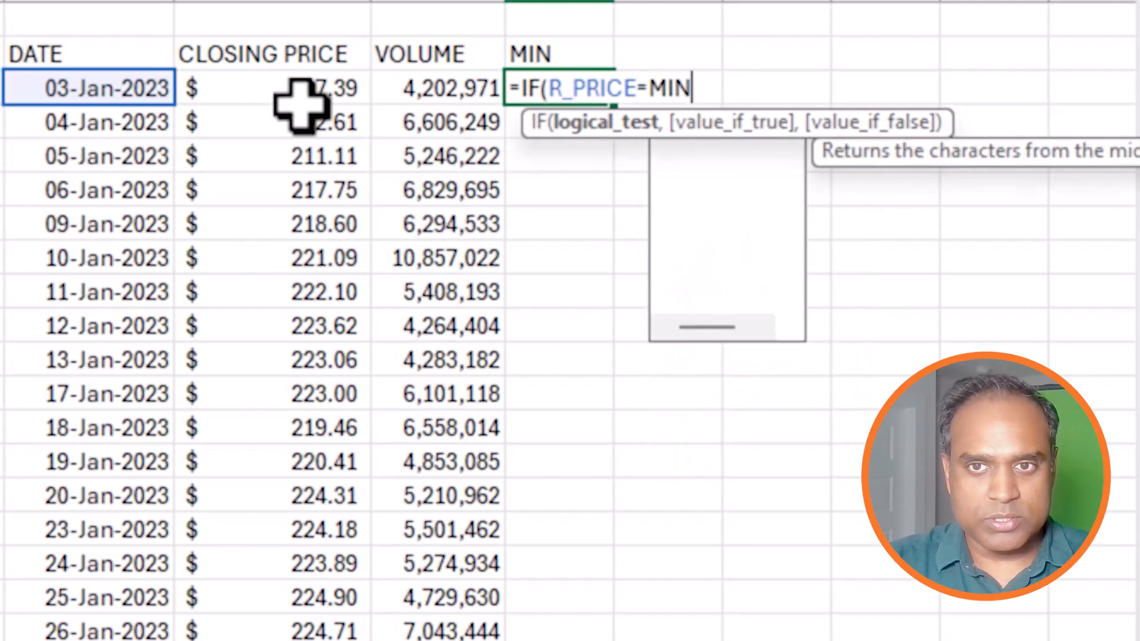
pyautogui.write('(R_PRICE),')
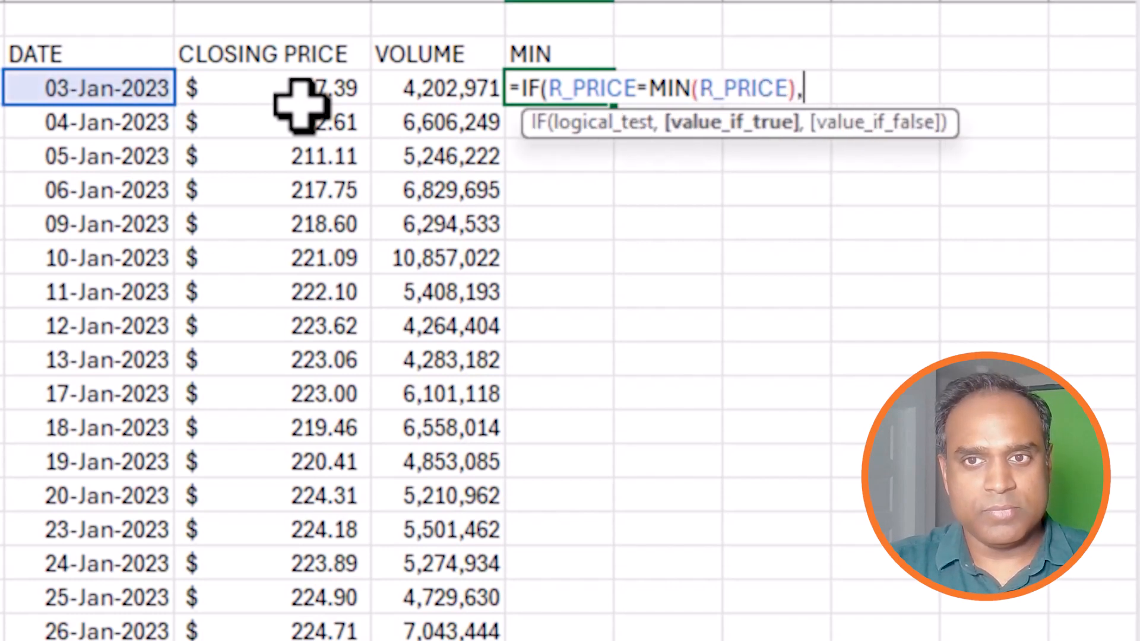
pyautogui.write('R_PRICE,')
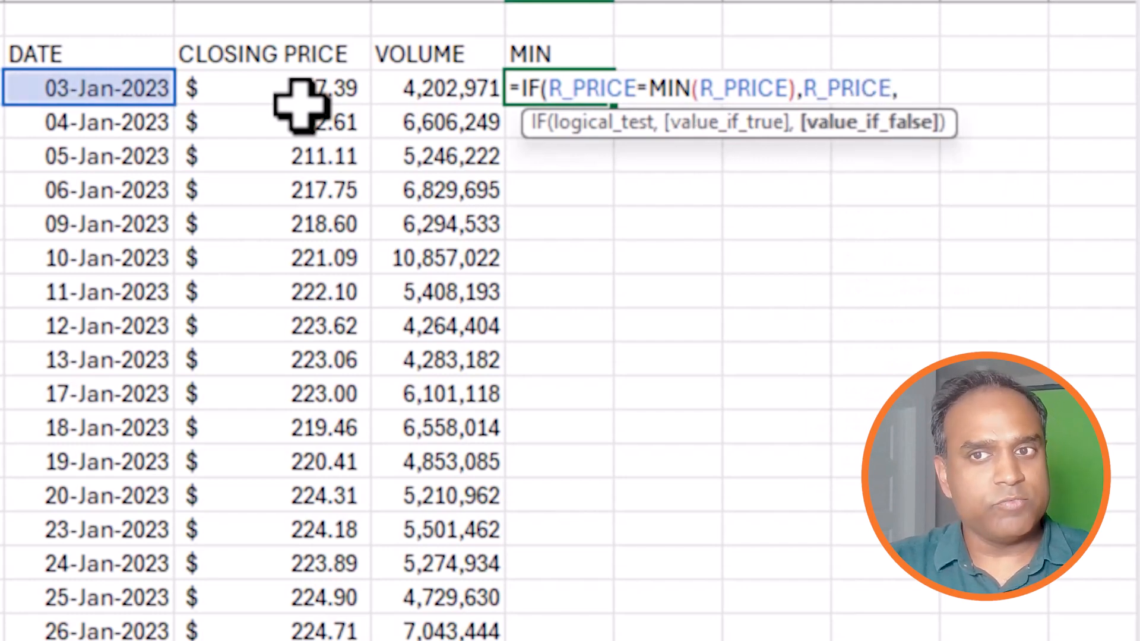
pyautogui.write('NA()')
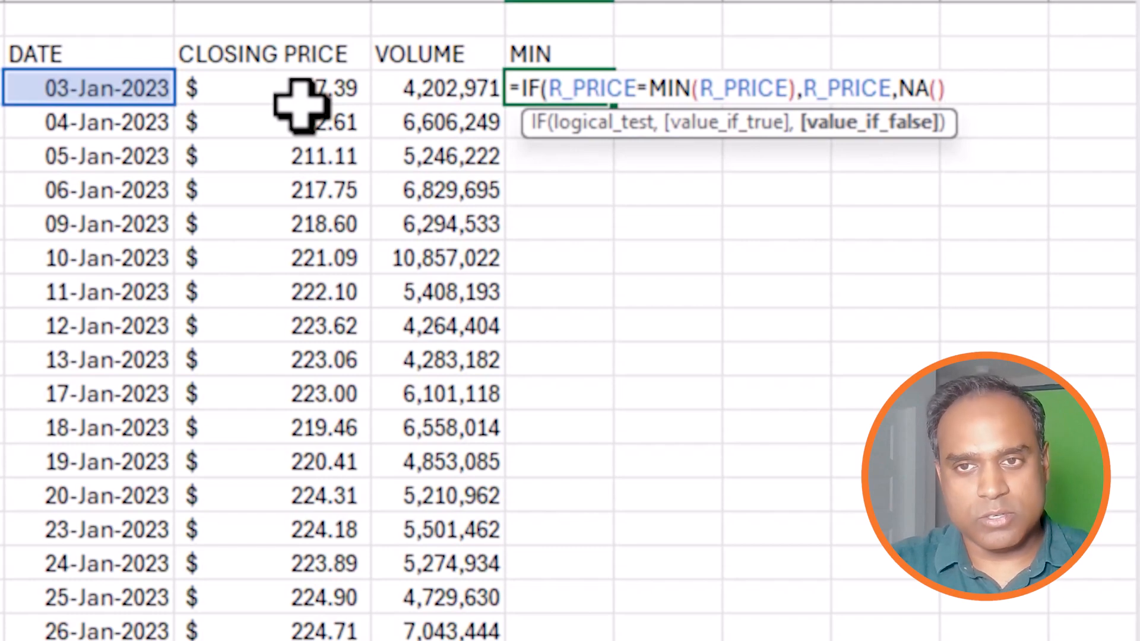
pyautogui.write(')')
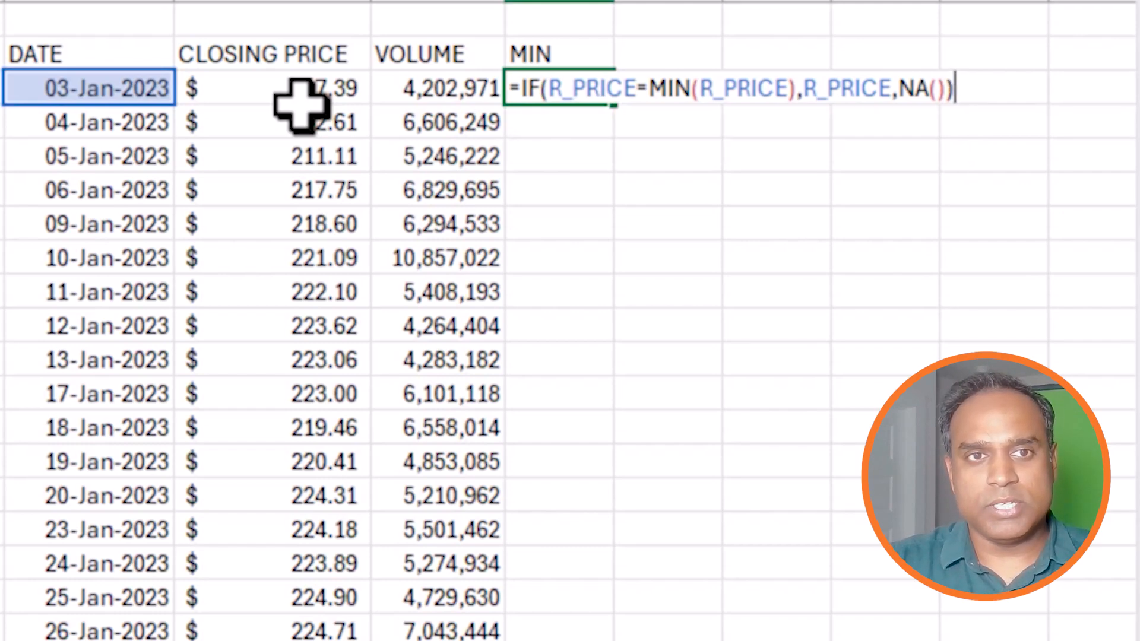
pyautogui.press('Return')
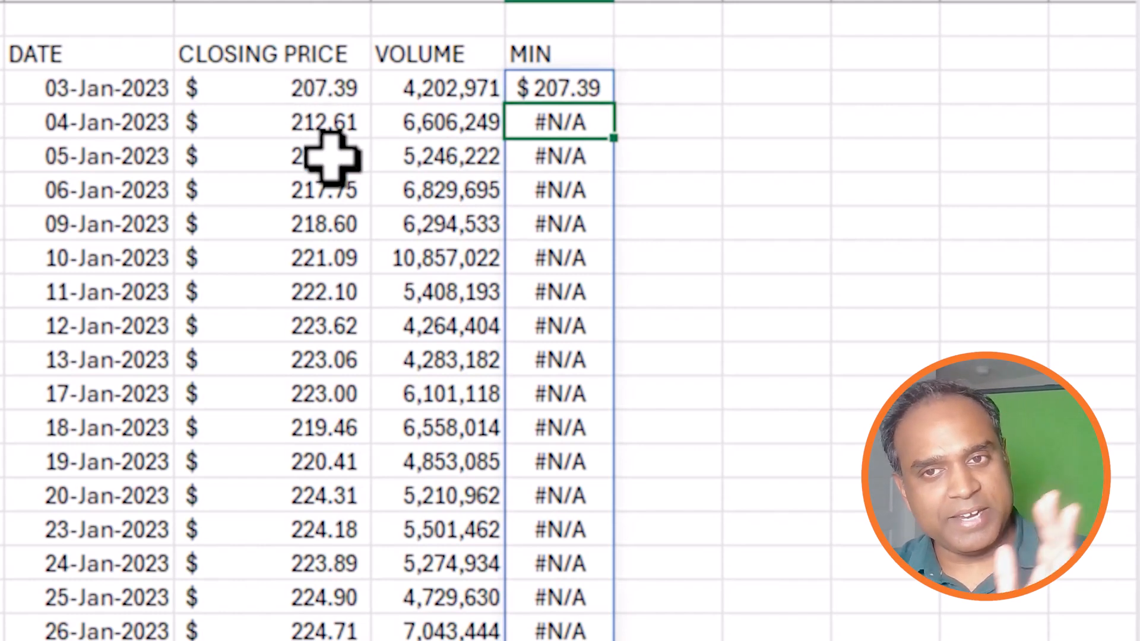
# Review the MIN column, set the start date in H2 to 1/1/2024, and check the minimum marker for the new range.
pyautogui.click(560, 90)
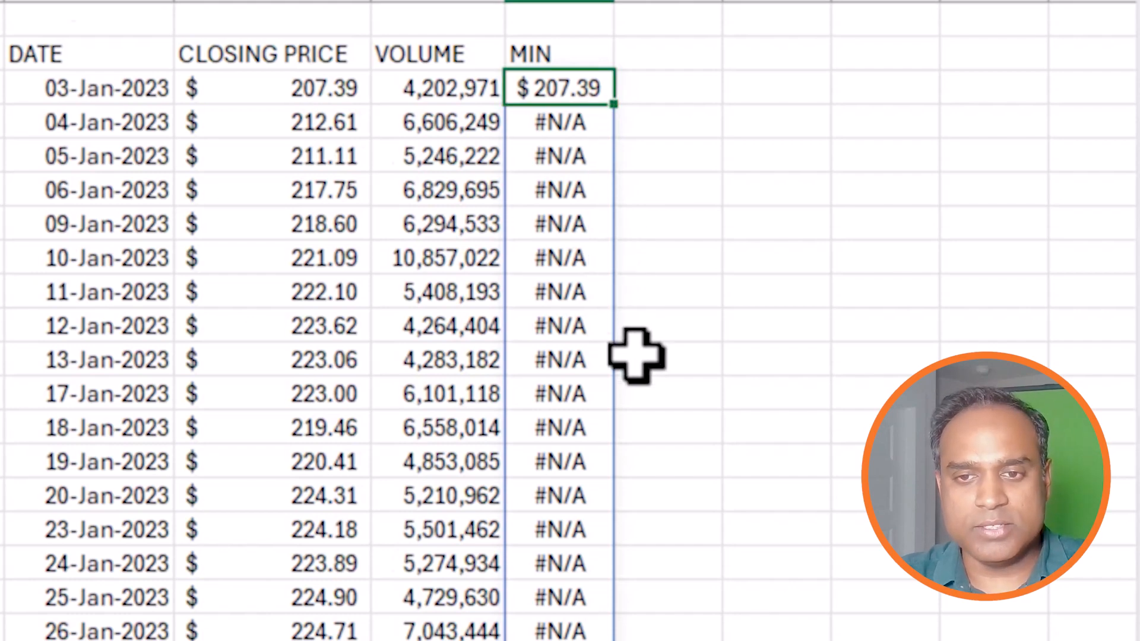
pyautogui.scroll(-9, 636, 348)
pyautogui.scroll(9, 626, 356)
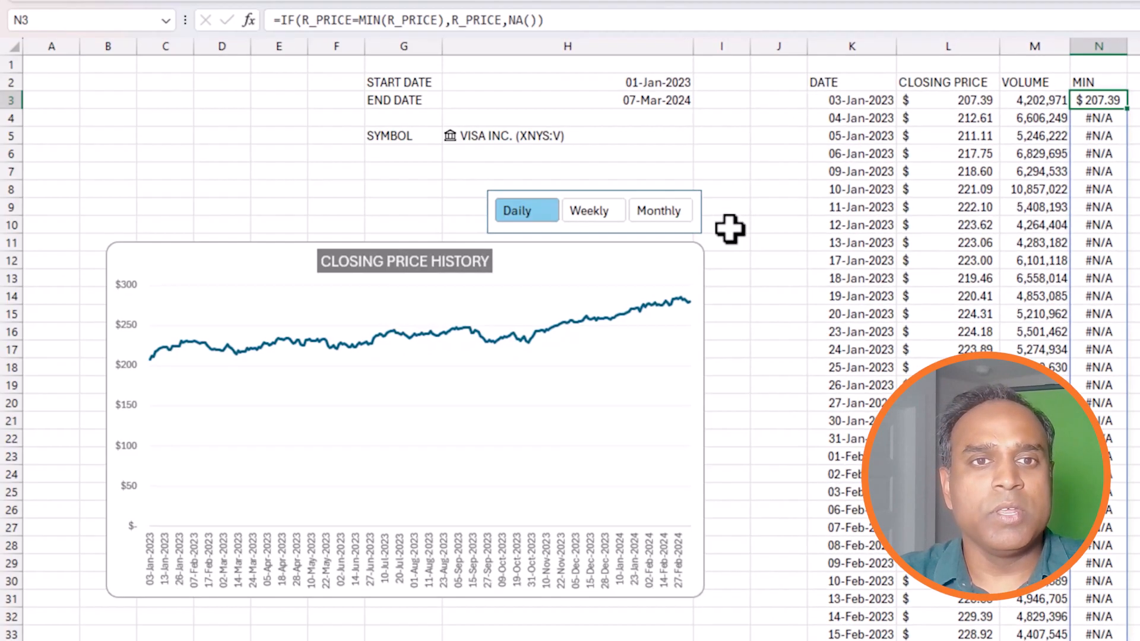
pyautogui.click(686, 87)
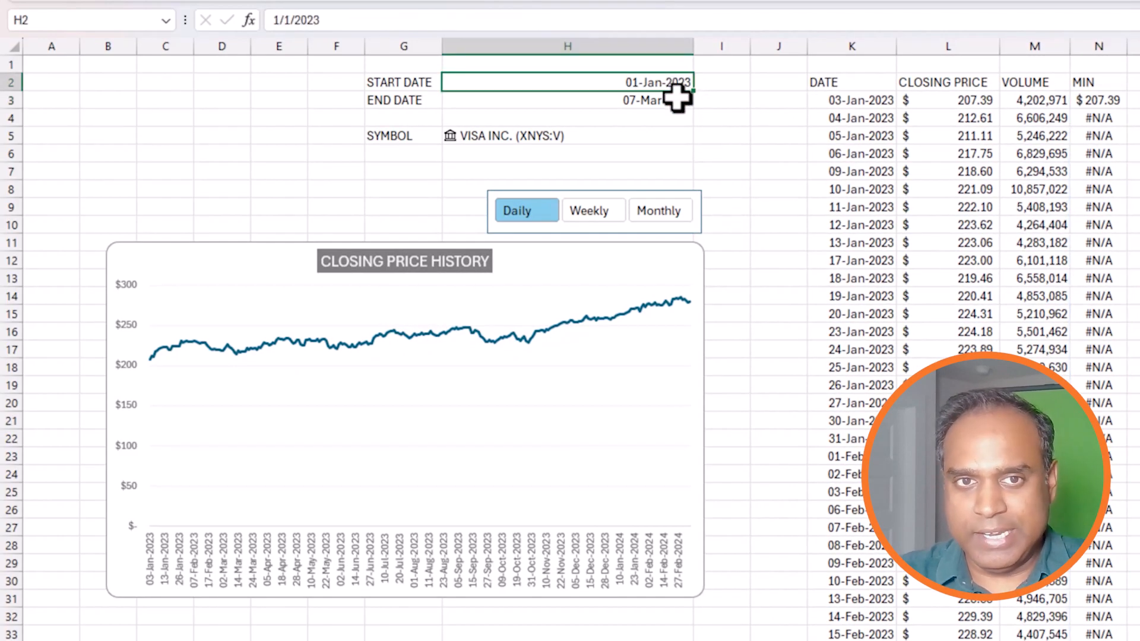
pyautogui.write('1/1/2024')
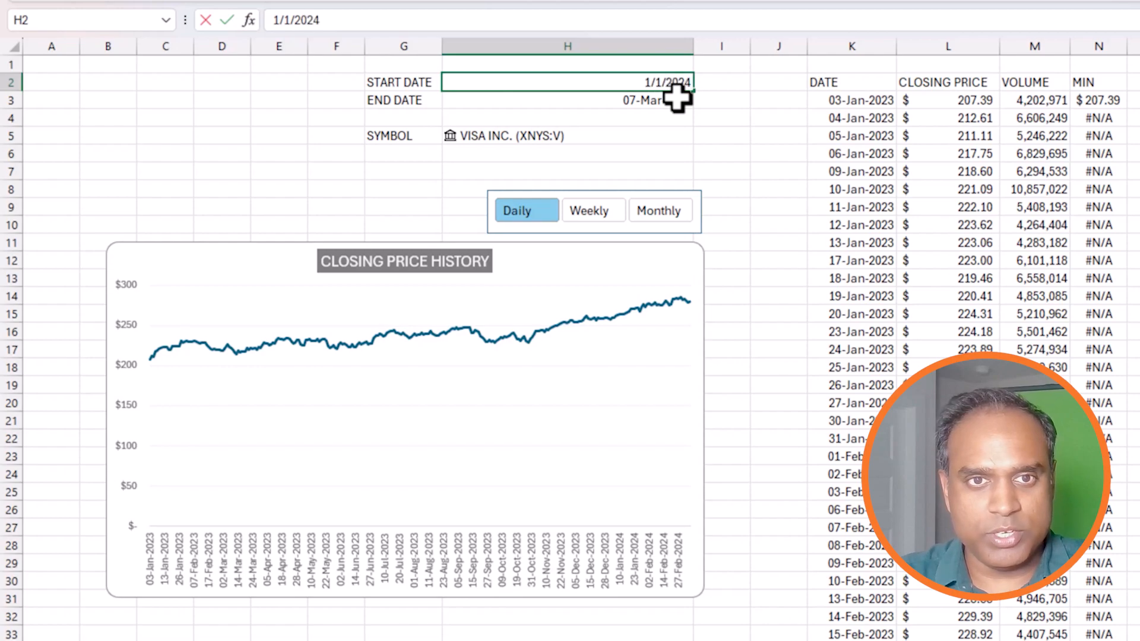
pyautogui.press('Return')
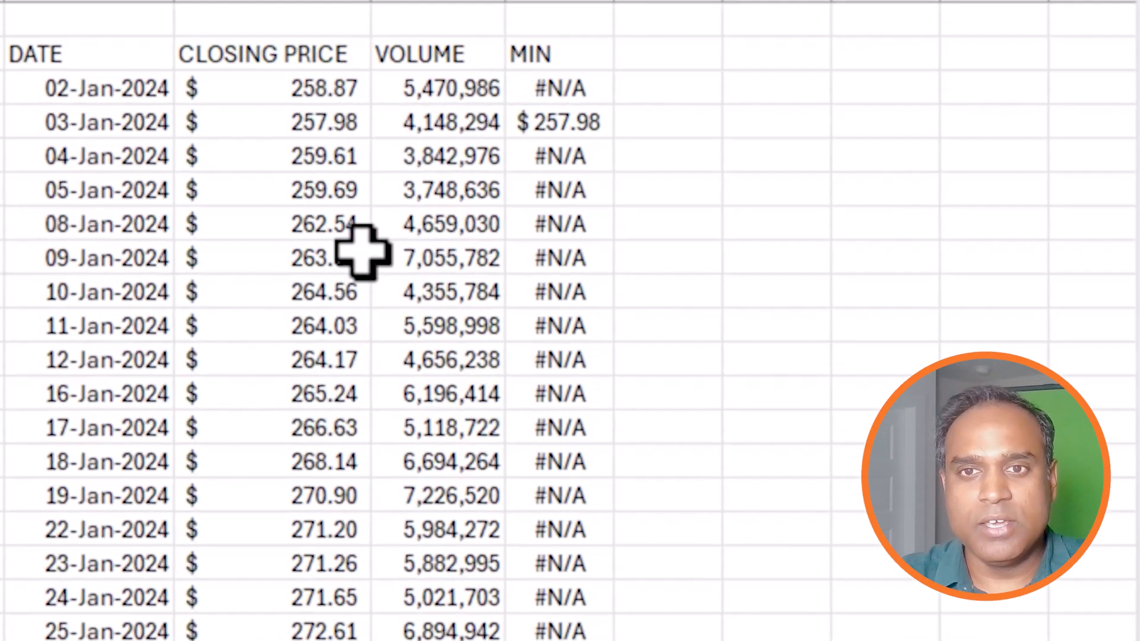
pyautogui.click(563, 125)
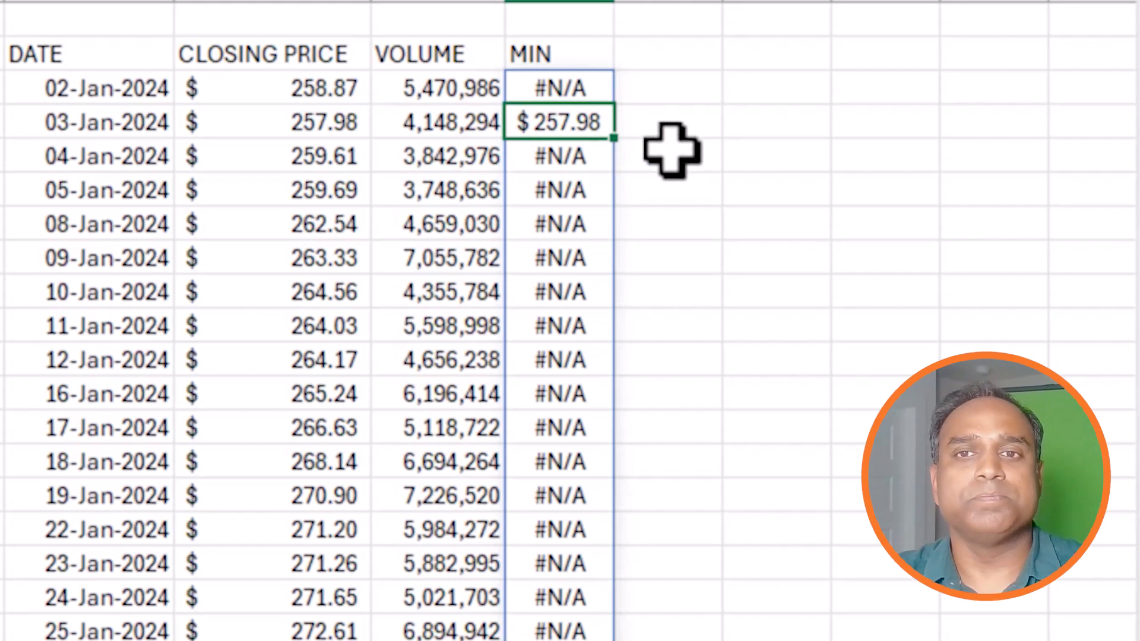
# Enter the header MAX in O2, next to the MIN header.
pyautogui.click(648, 51)
pyautogui.write('MAX')
pyautogui.press('Return')
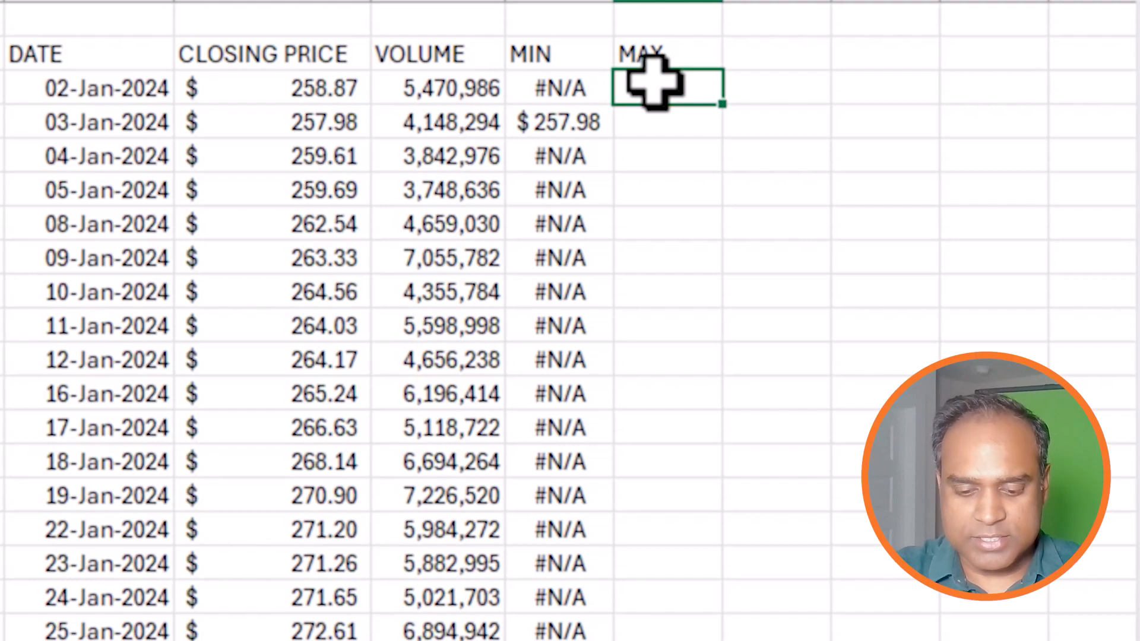
# Enter =IF(R_PRICE=MAX(R_PRICE),R_PRICE,NA()) in O3 and check the maximum price's row in the spilled column.
pyautogui.write('=IF(R_PRICE=')
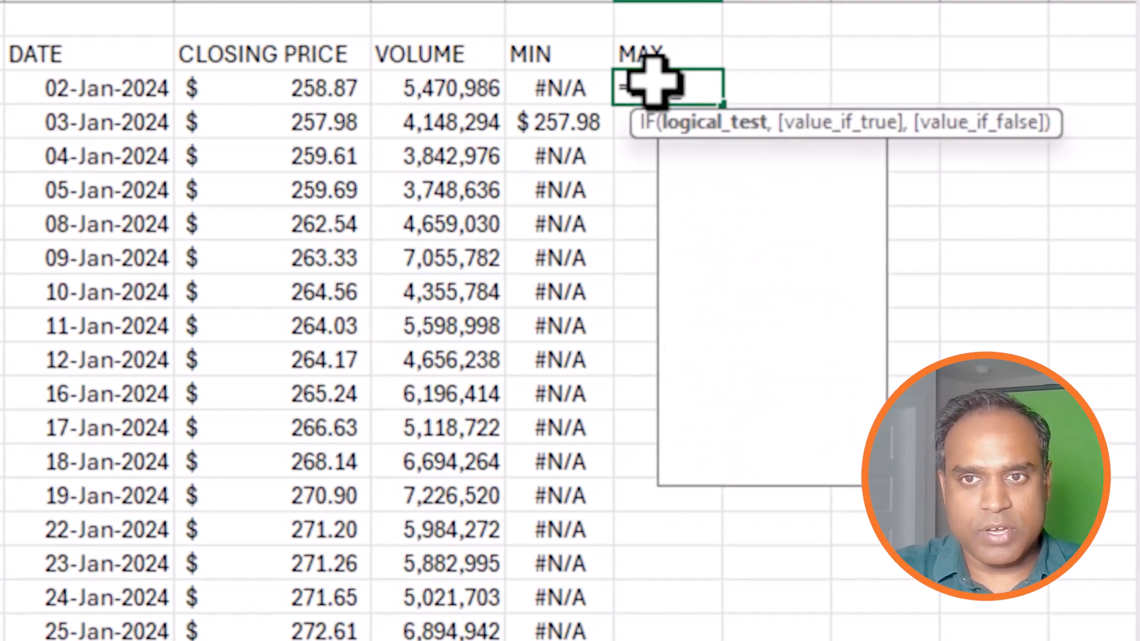
pyautogui.write('M')
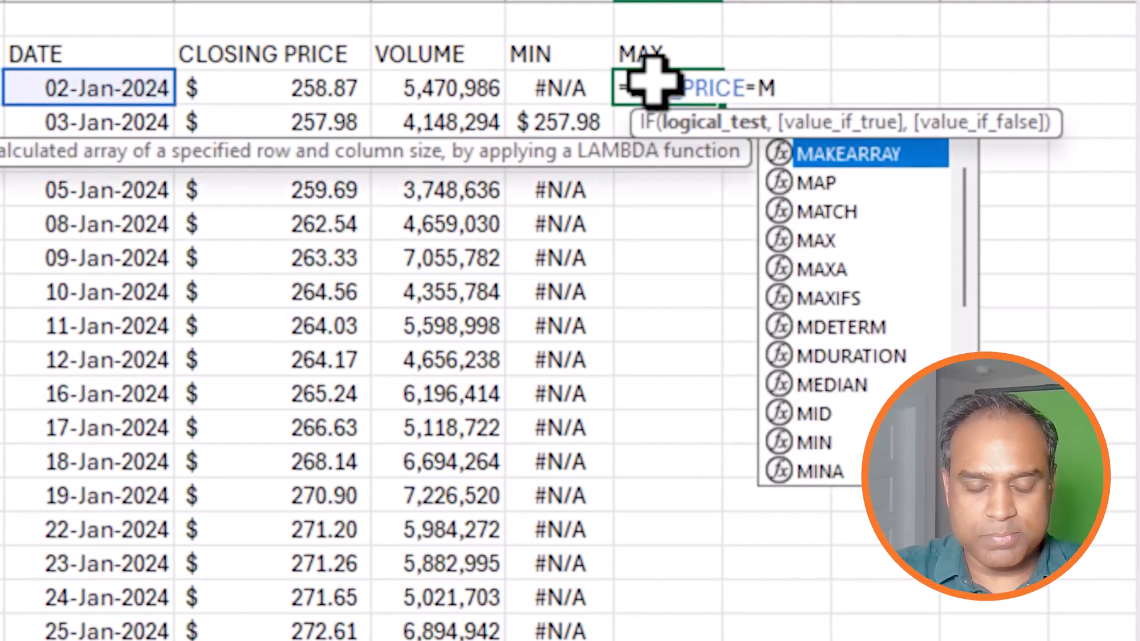
pyautogui.write('AX(PR')
pyautogui.press('BackSpace')
pyautogui.press('BackSpace')
pyautogui.write('R_PRICE')
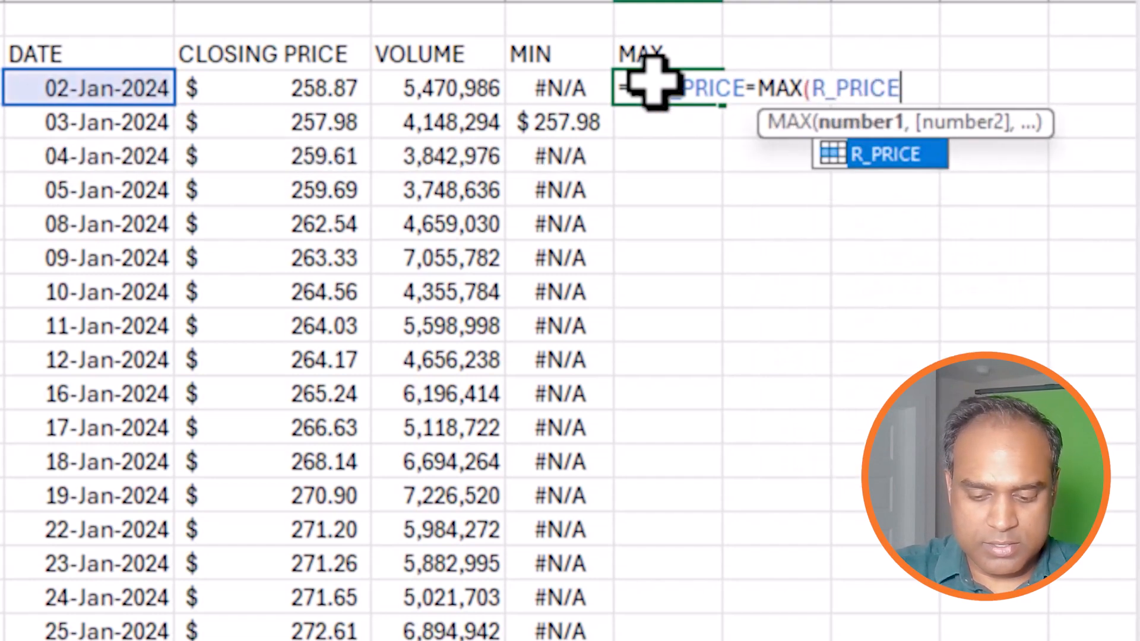
pyautogui.write('),R_PRICE,NA()')
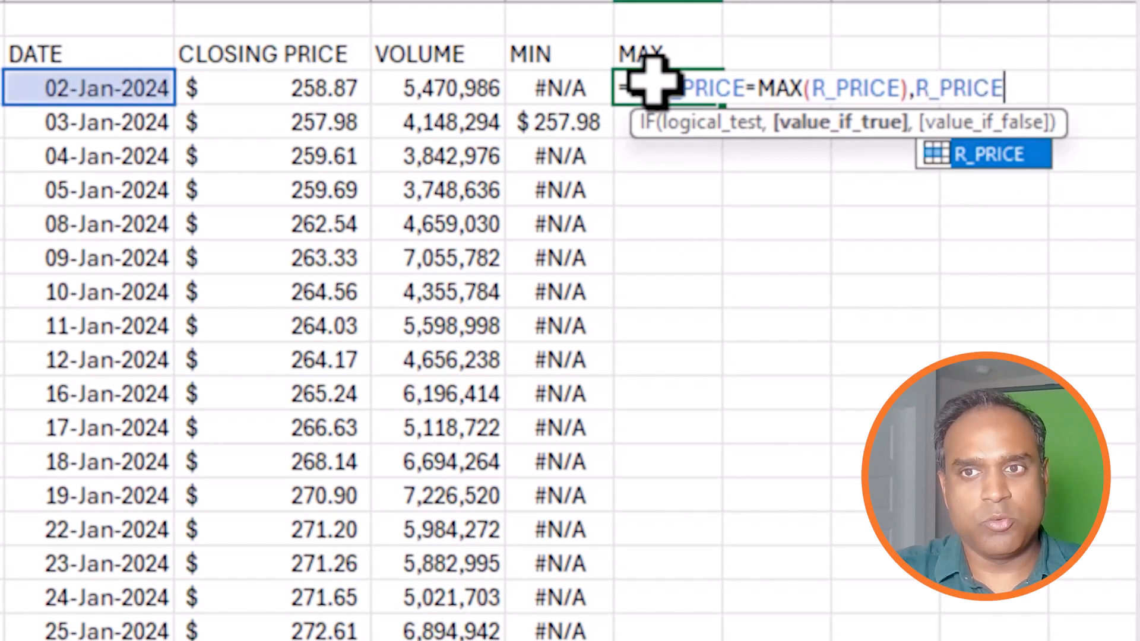
pyautogui.write(')')
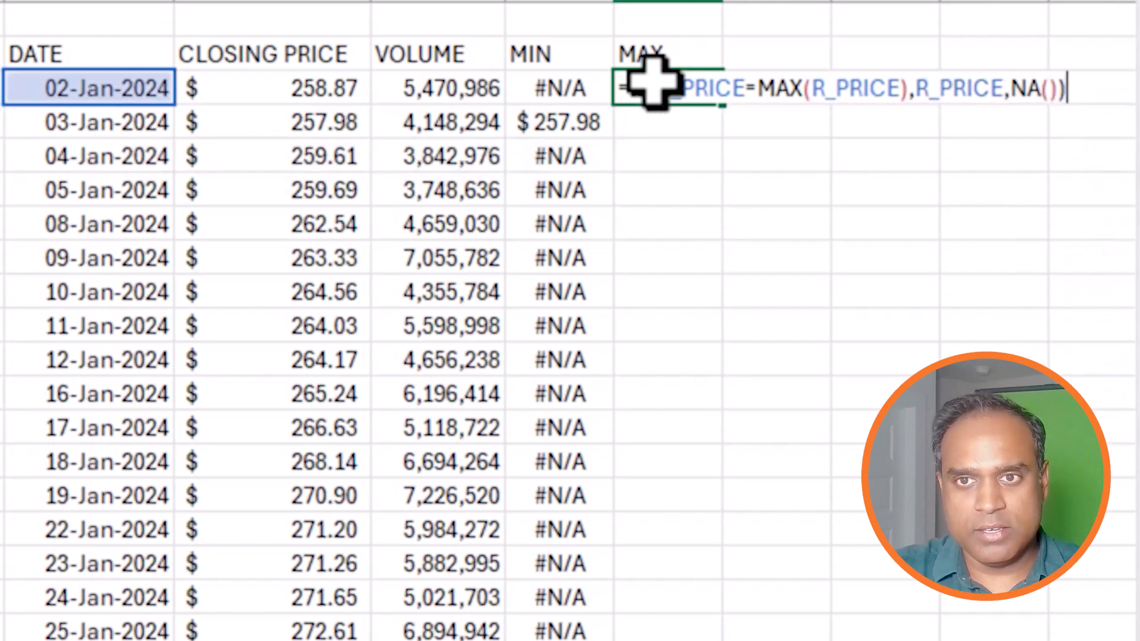
pyautogui.press('Return')
pyautogui.scroll(-5, 847, 534)
pyautogui.click(973, 438)
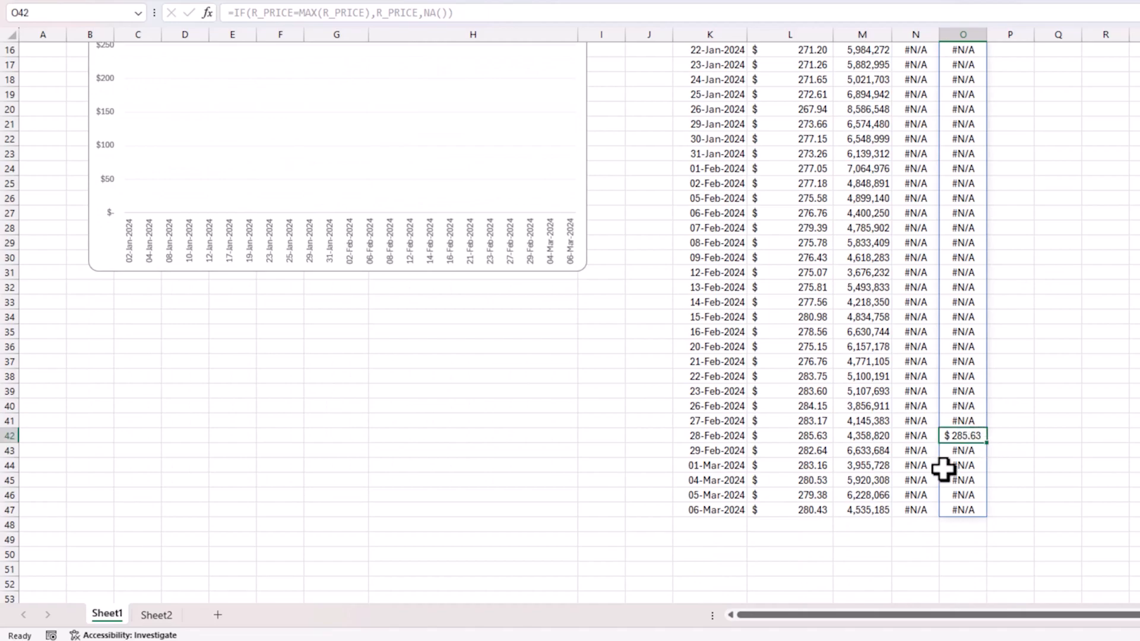
# Examine row 42 across the date, price and MAX columns to match the maximum price with its date.
pyautogui.moveTo(724, 435); pyautogui.dragTo(974, 438)
pyautogui.scroll(1, 1088, 432)
pyautogui.scroll(4, 1089, 432)
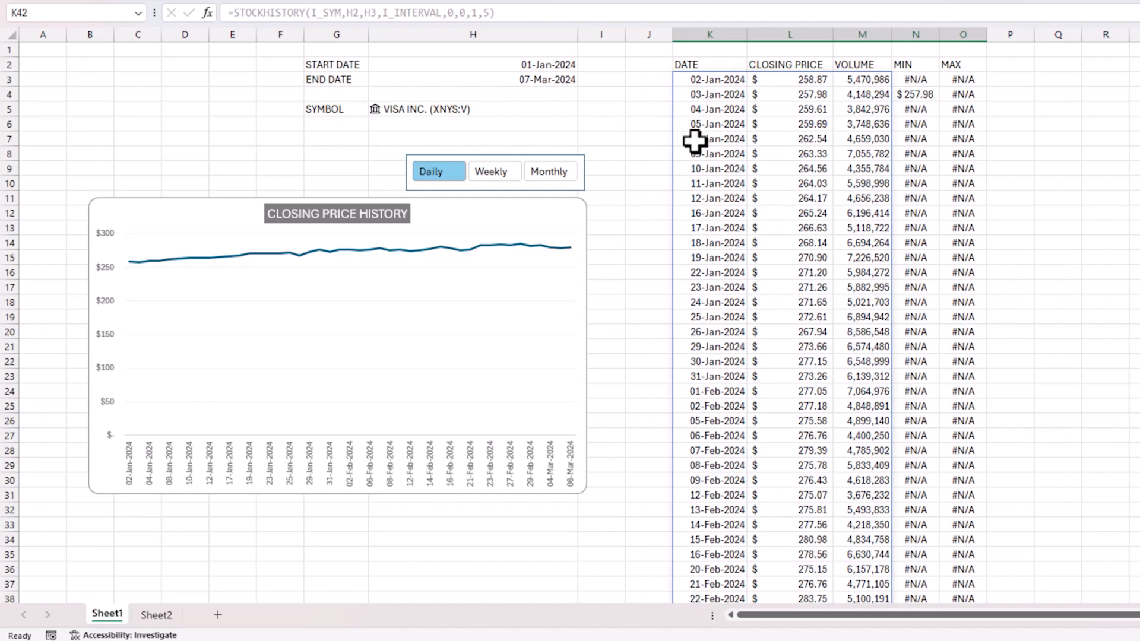
# Define a workbook-scoped name R_MIN that refers to the spilled MIN range =Sheet1!$N$3#.
pyautogui.click(922, 81)
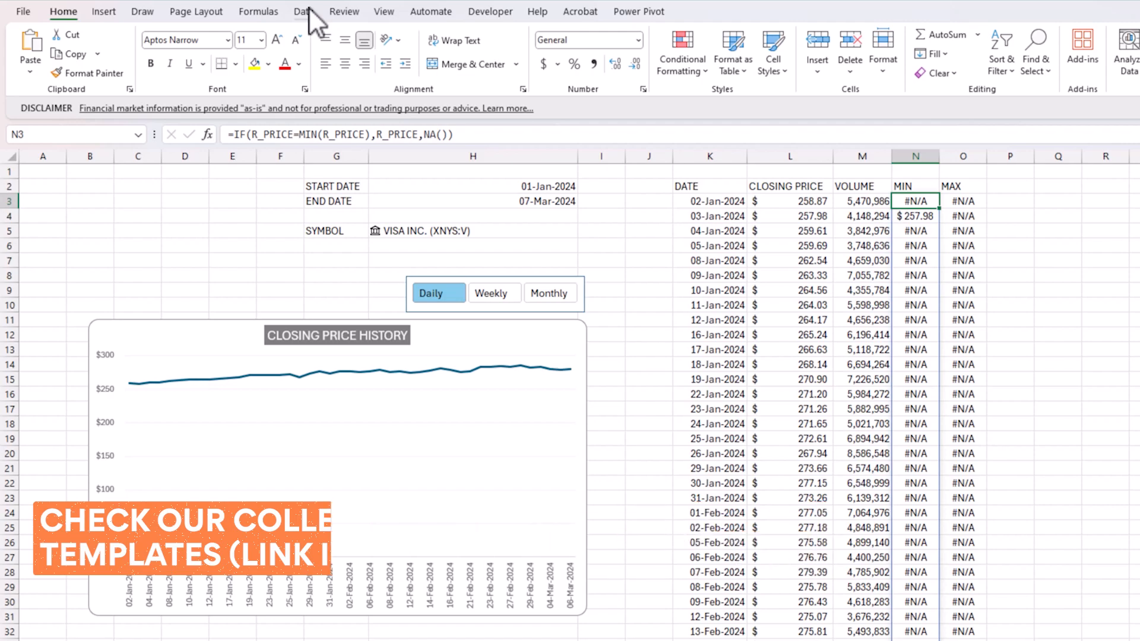
pyautogui.click(258, 11)
pyautogui.click(450, 56)
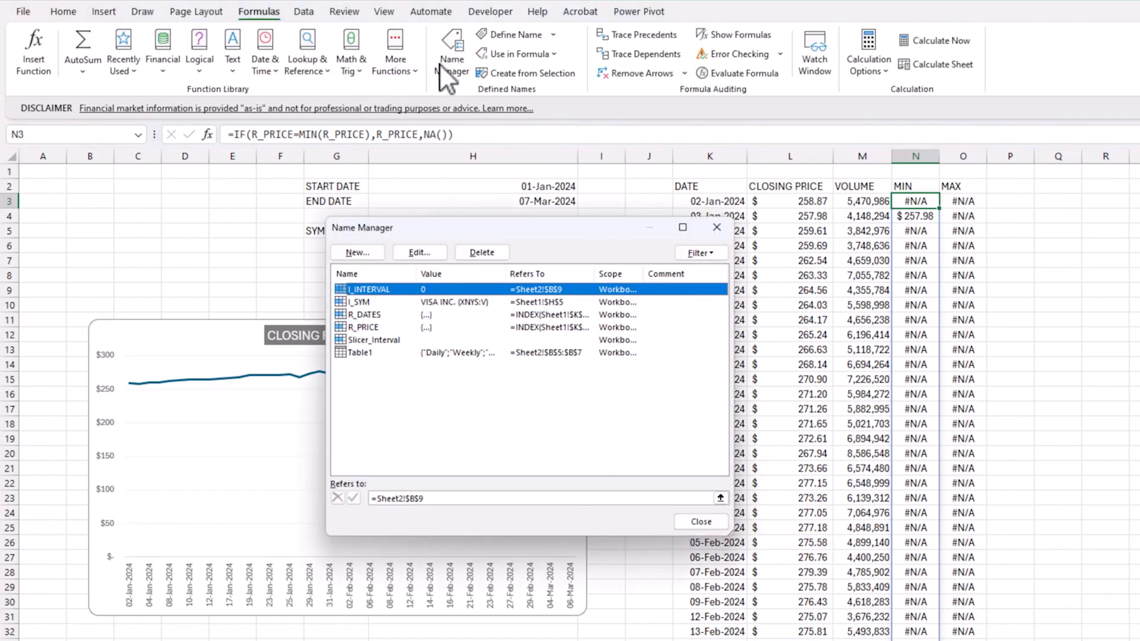
pyautogui.click(380, 327)
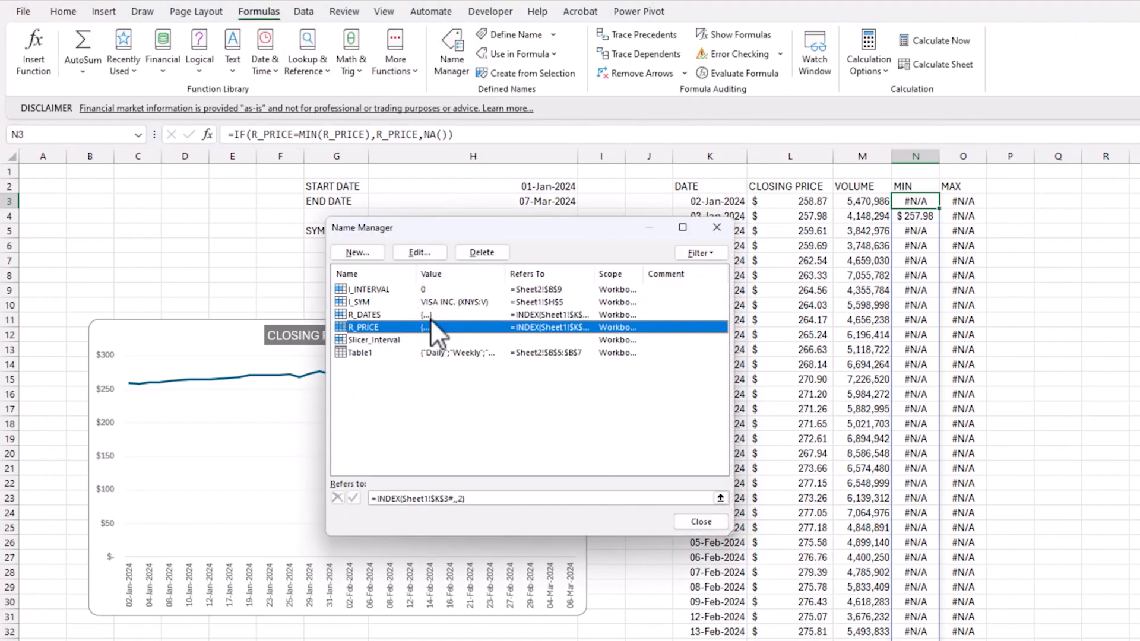
pyautogui.moveTo(472, 231); pyautogui.dragTo(411, 312)
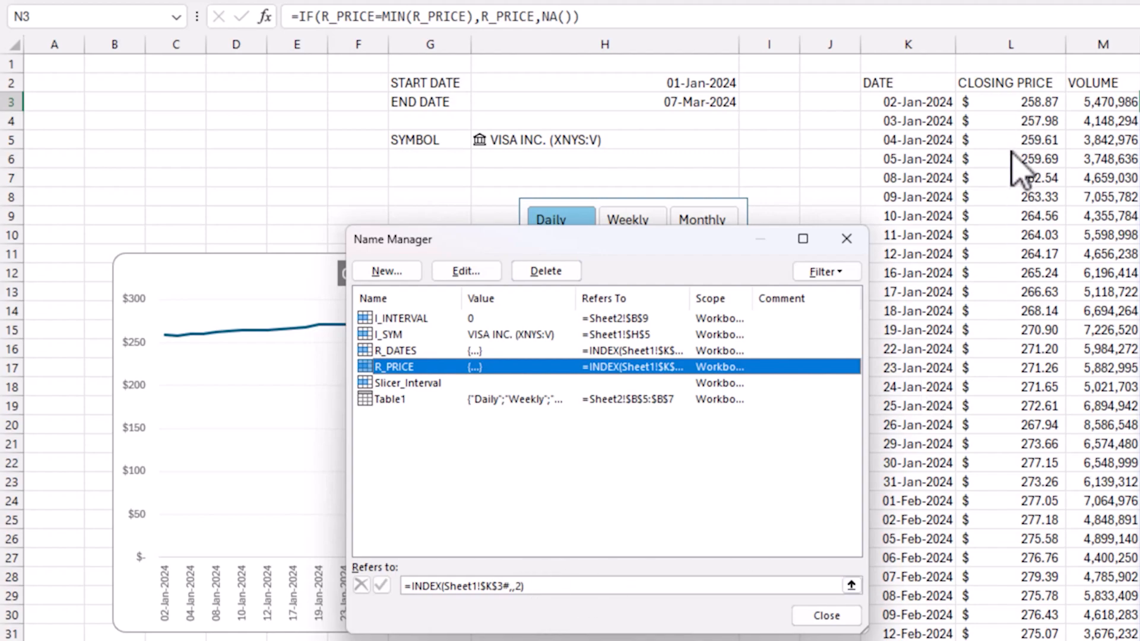
pyautogui.click(392, 272)
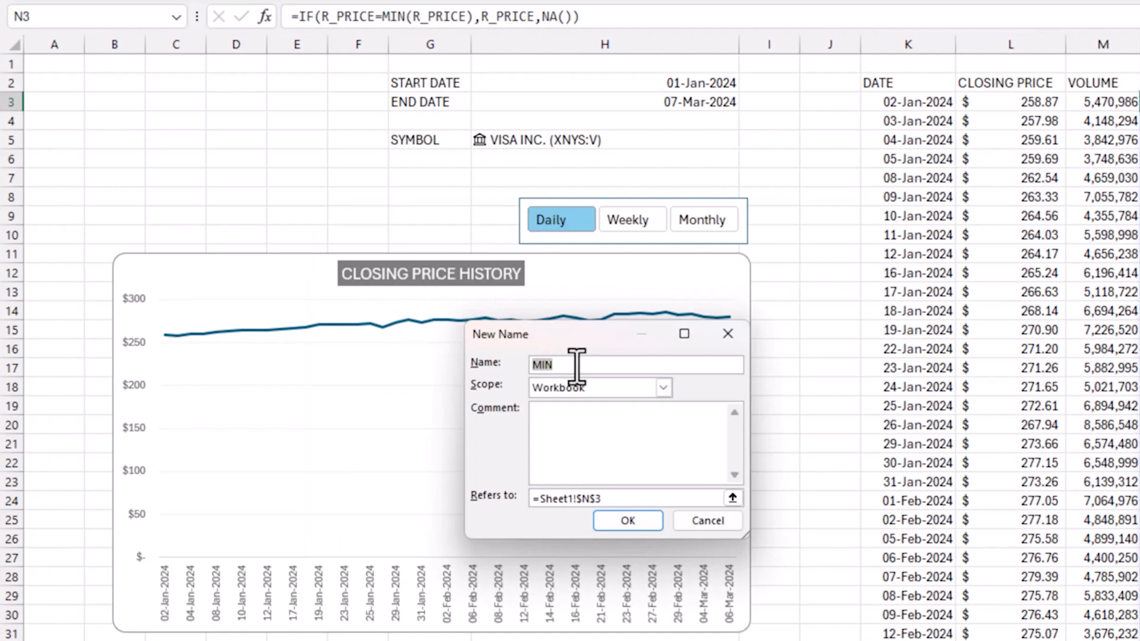
pyautogui.write('R_')
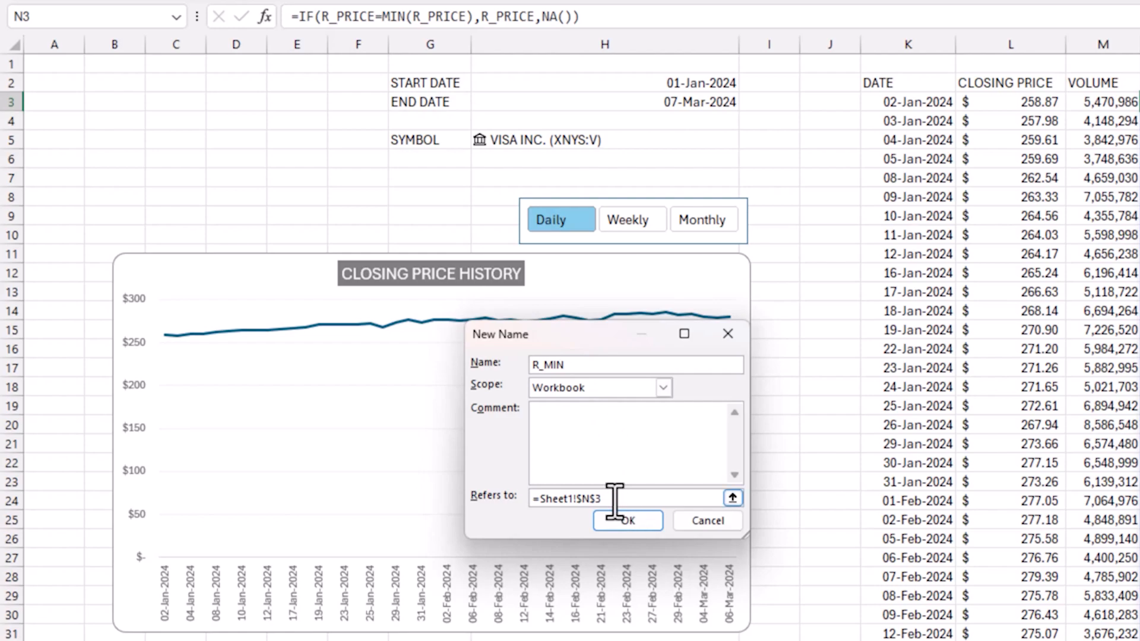
pyautogui.moveTo(615, 499); pyautogui.dragTo(538, 498)
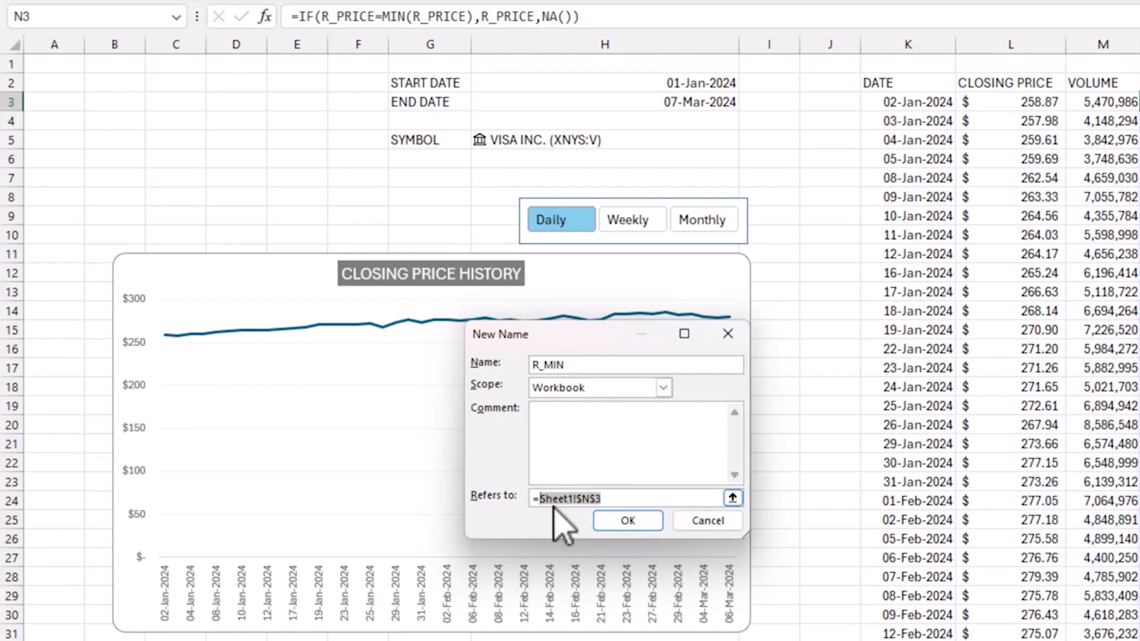
pyautogui.press('BackSpace')
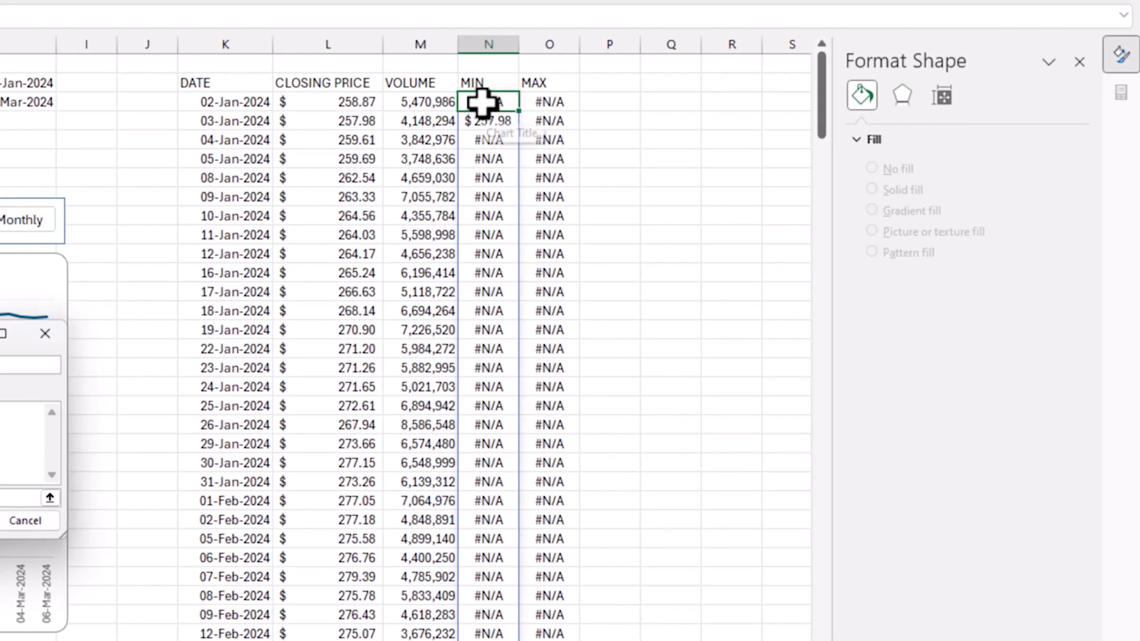
pyautogui.click(483, 103)
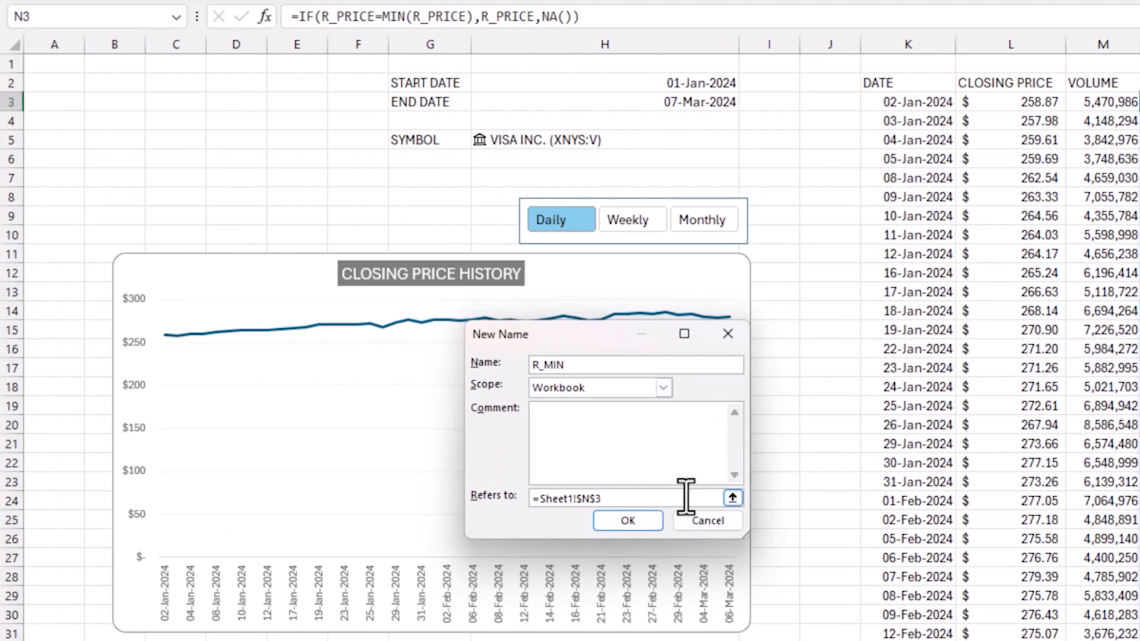
pyautogui.click(645, 521)
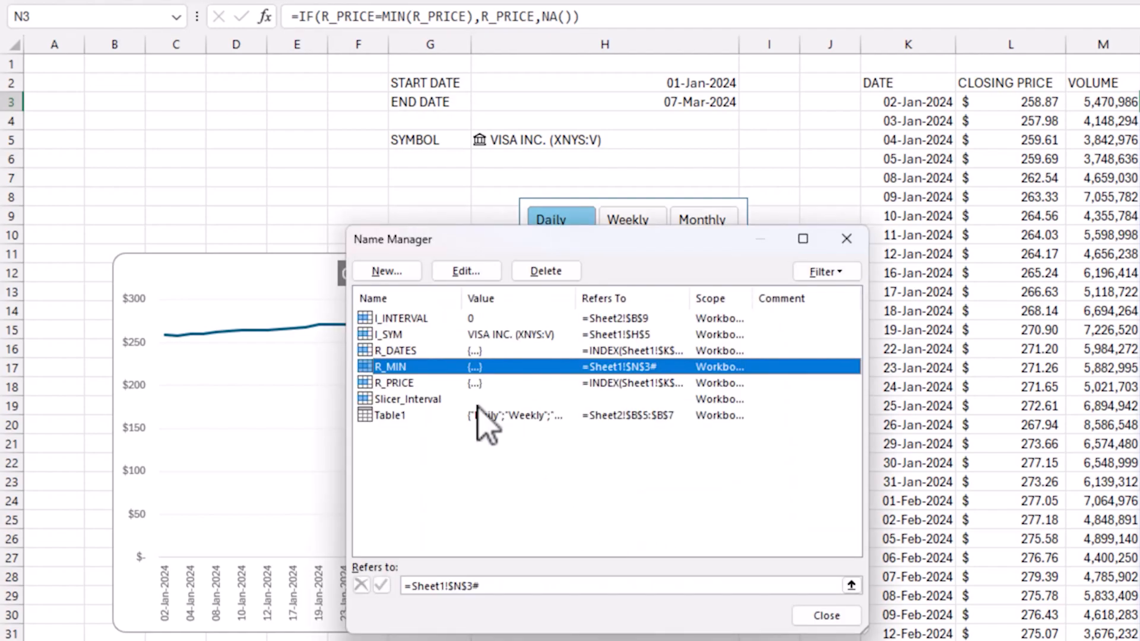
# Define a workbook-scoped name R_MAX that refers to =Sheet1!$O$3#, and close the Name Manager.
pyautogui.click(396, 278)
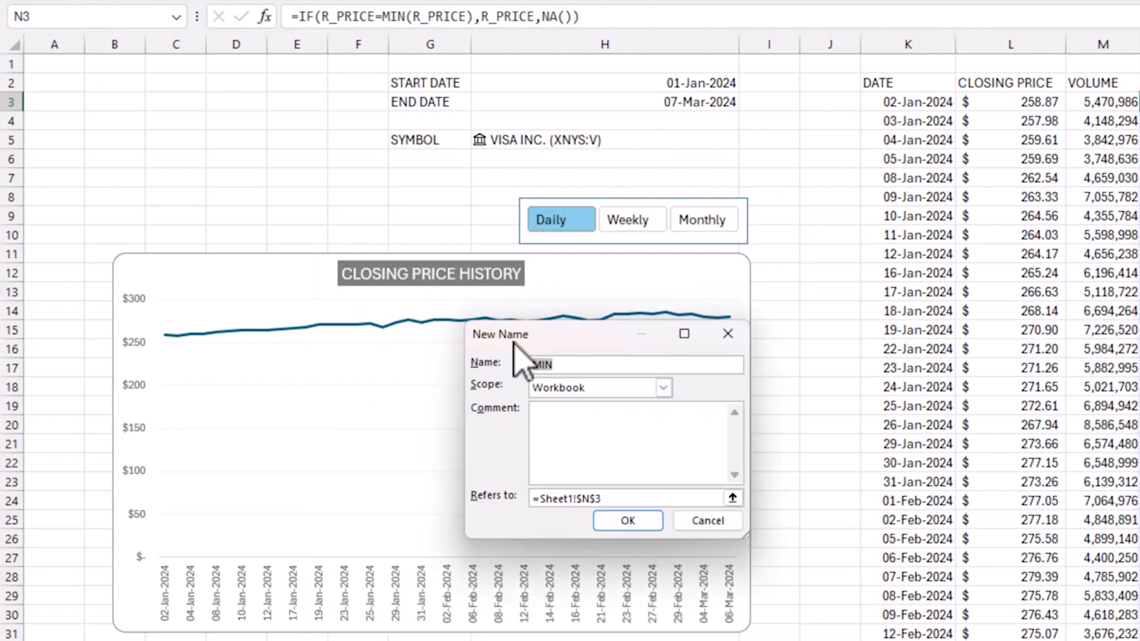
pyautogui.write('R')
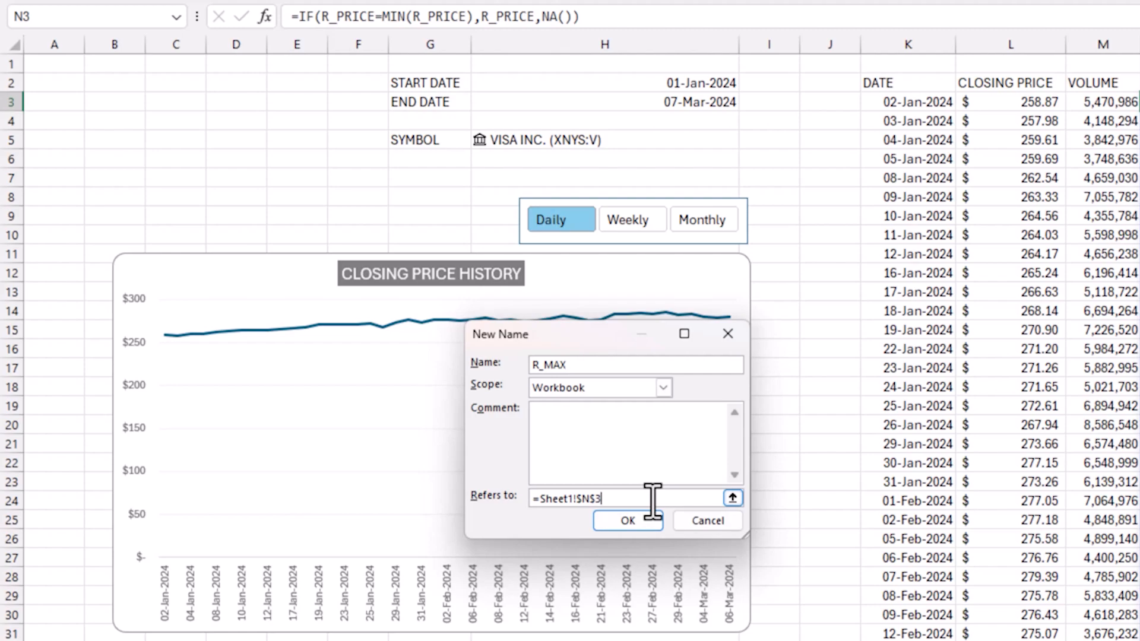
pyautogui.moveTo(652, 498); pyautogui.dragTo(542, 499)
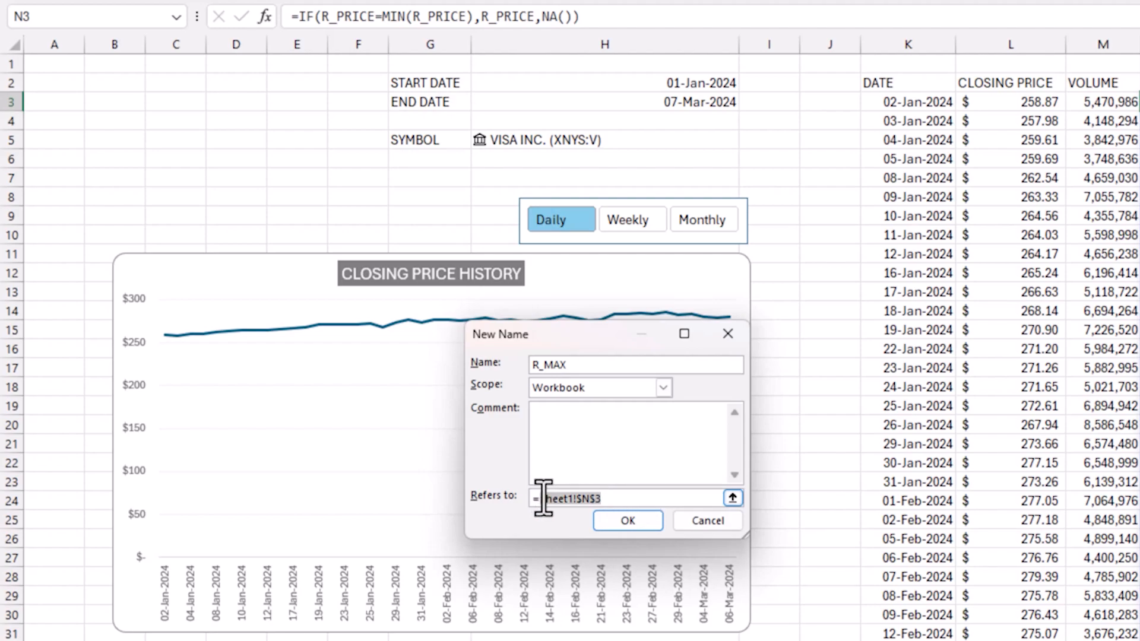
pyautogui.press('BackSpace')
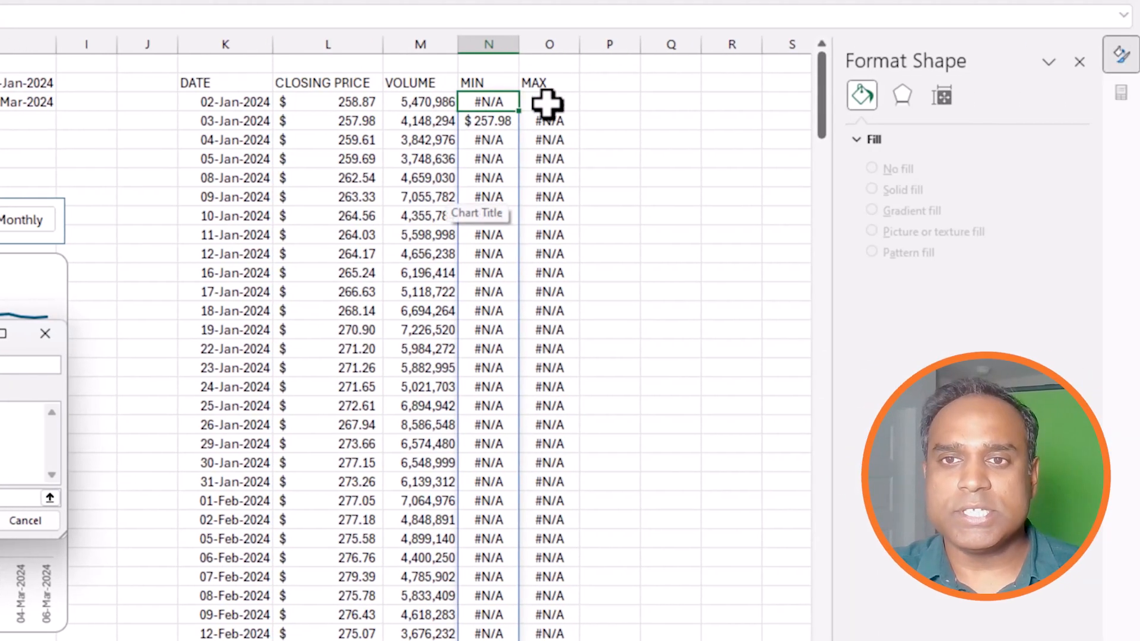
pyautogui.click(553, 97)
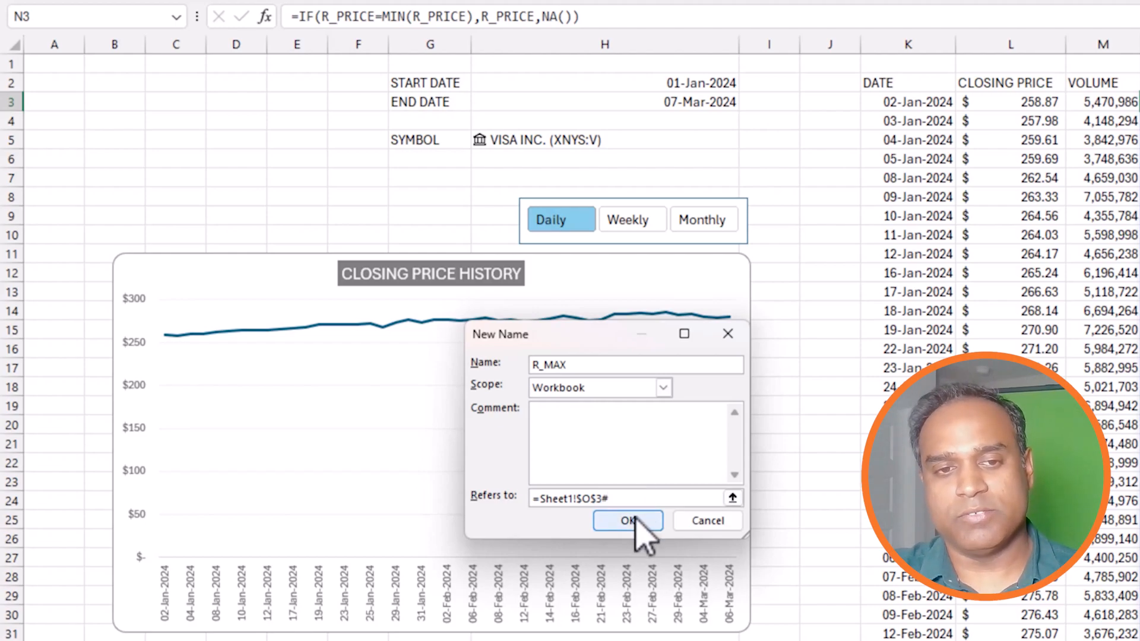
pyautogui.click(628, 521)
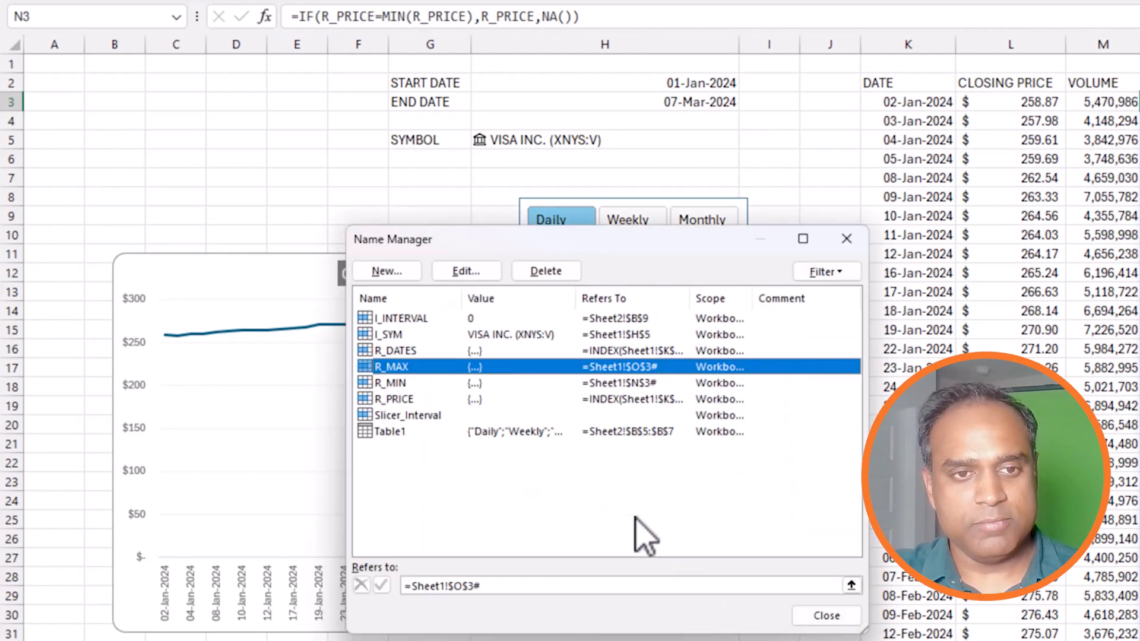
pyautogui.click(837, 618)
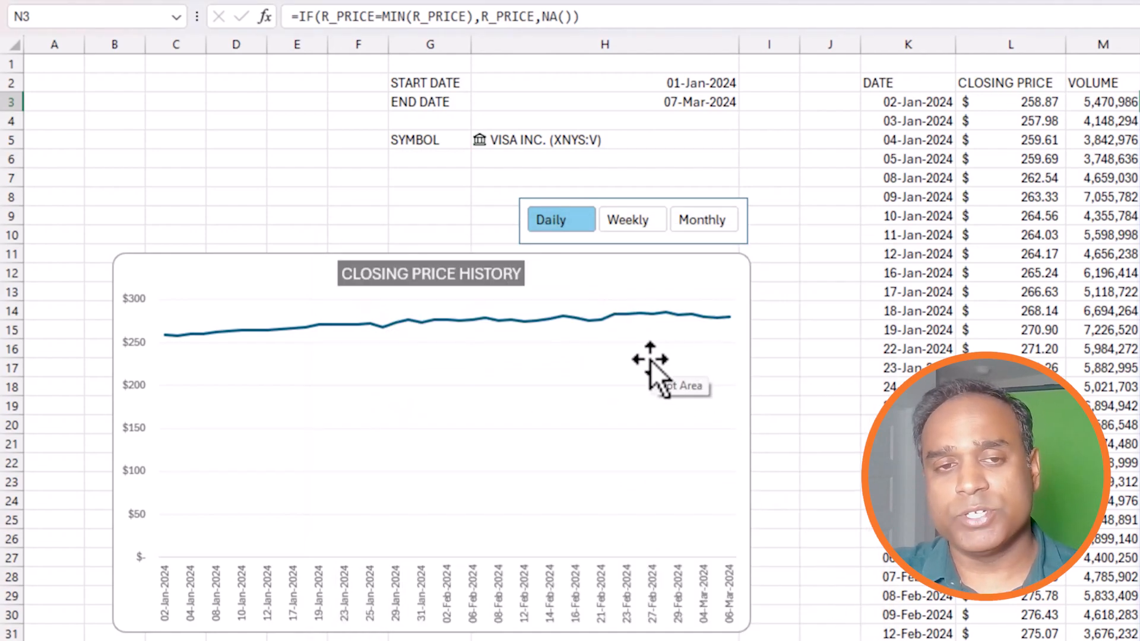
# Add a series named MIN to the closing price chart with the values =Sheet1!R_MIN.
pyautogui.rightClick(622, 360)
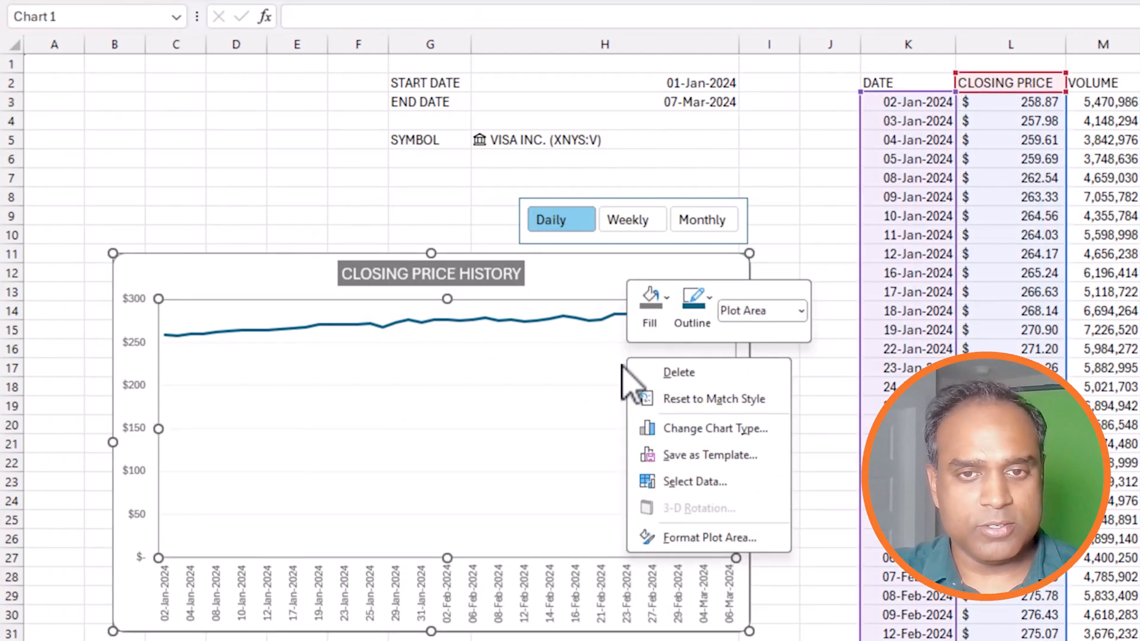
pyautogui.click(725, 481)
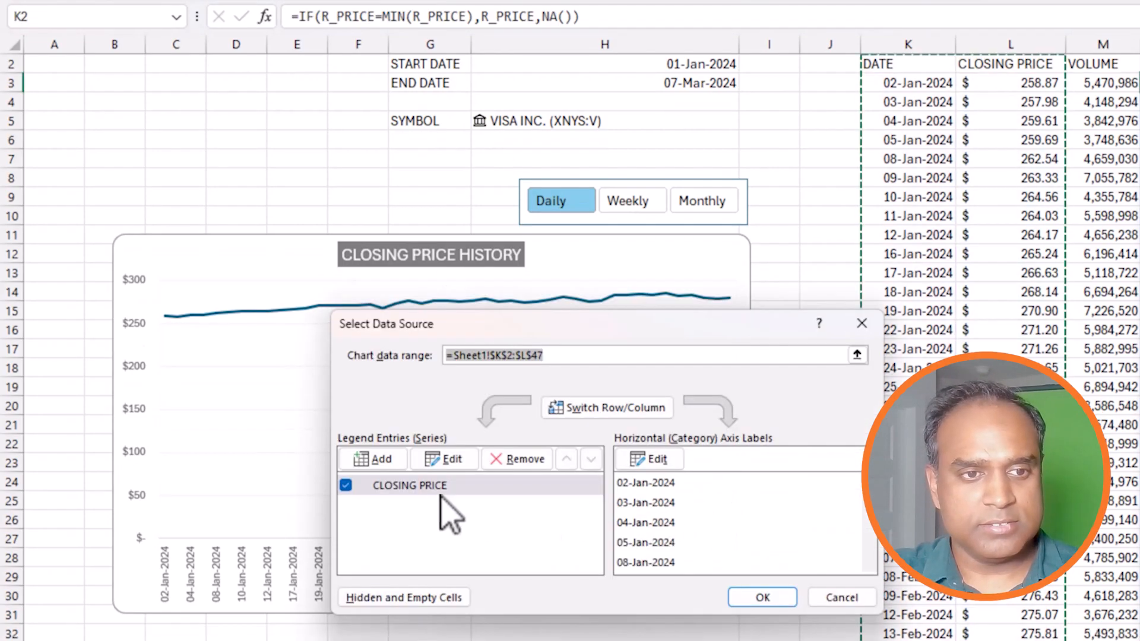
pyautogui.click(396, 462)
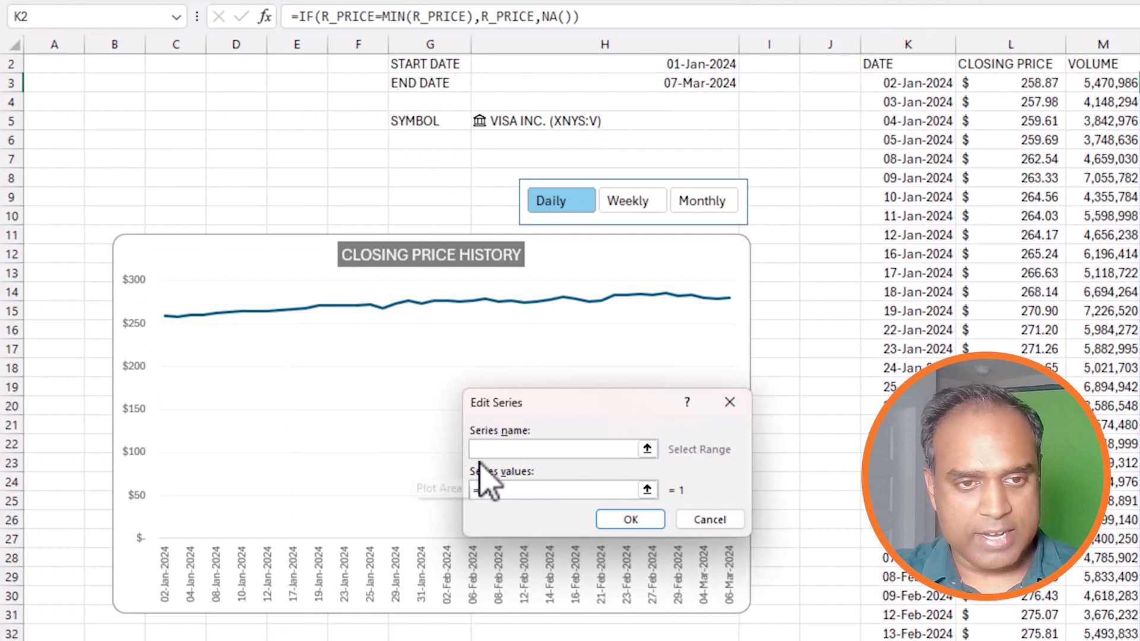
pyautogui.write('MIN')
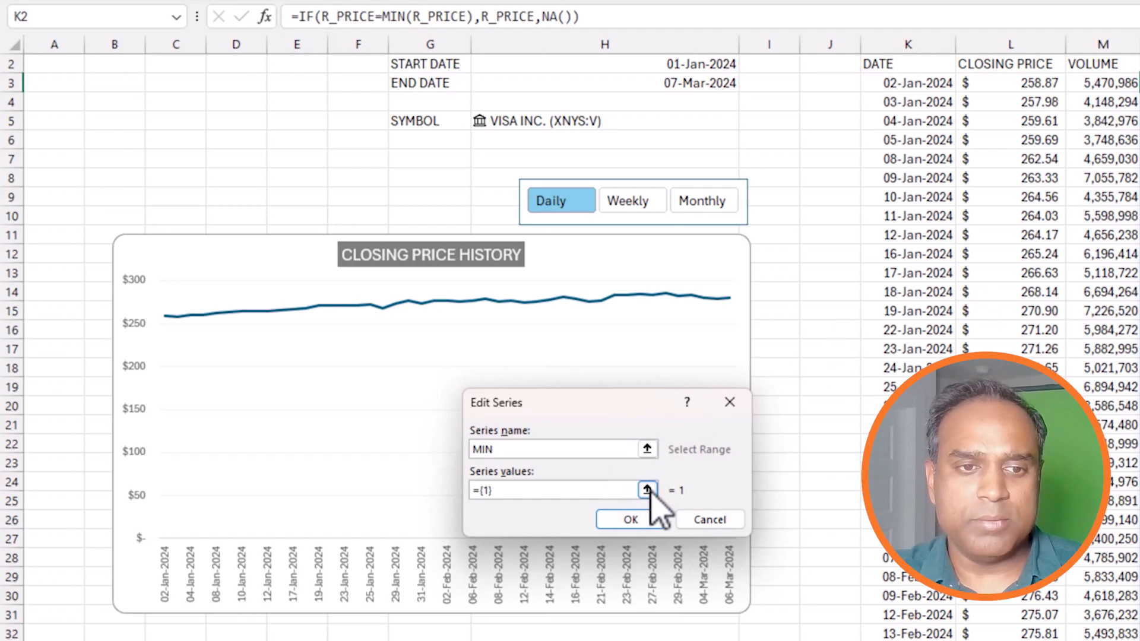
pyautogui.click(647, 490)
pyautogui.click(816, 160)
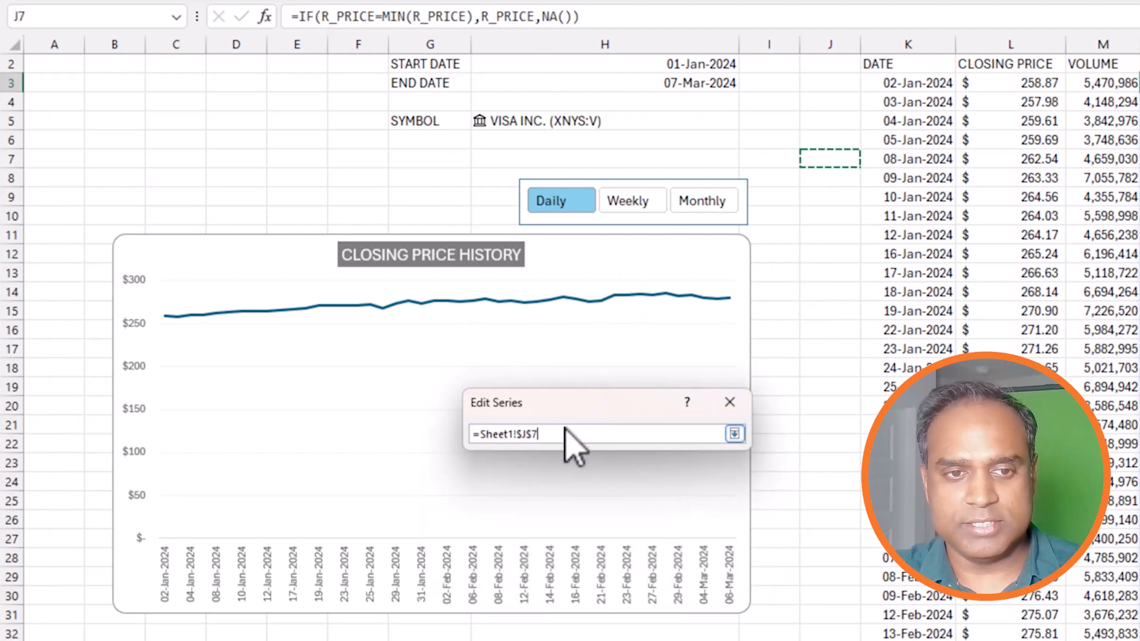
pyautogui.moveTo(515, 434); pyautogui.dragTo(558, 438)
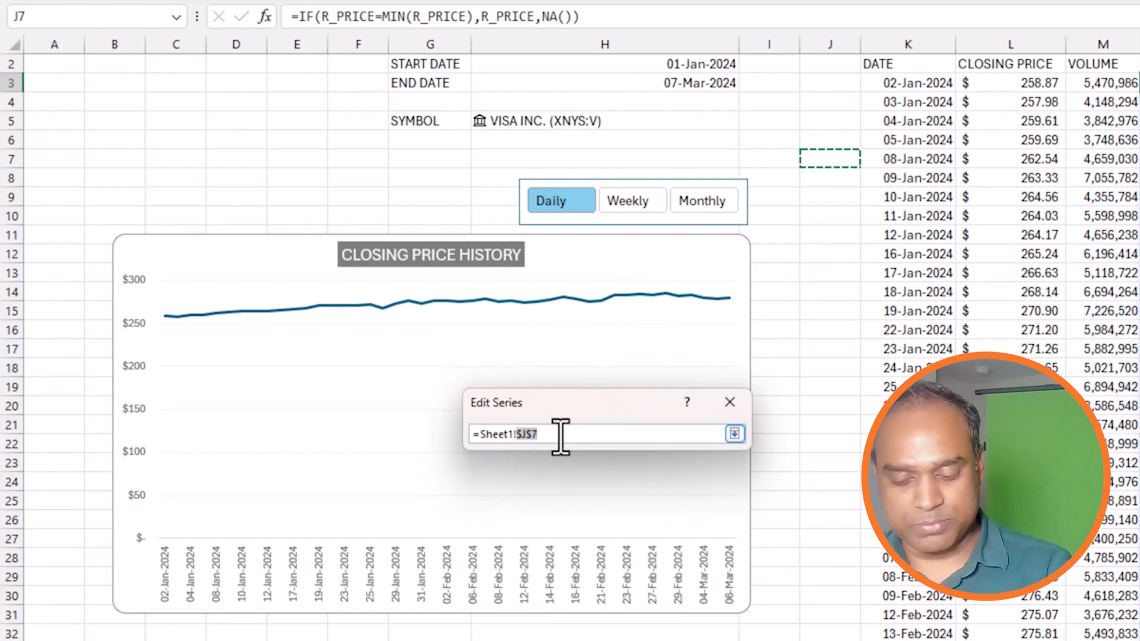
pyautogui.press('BackSpace')
pyautogui.write('R_MIN')
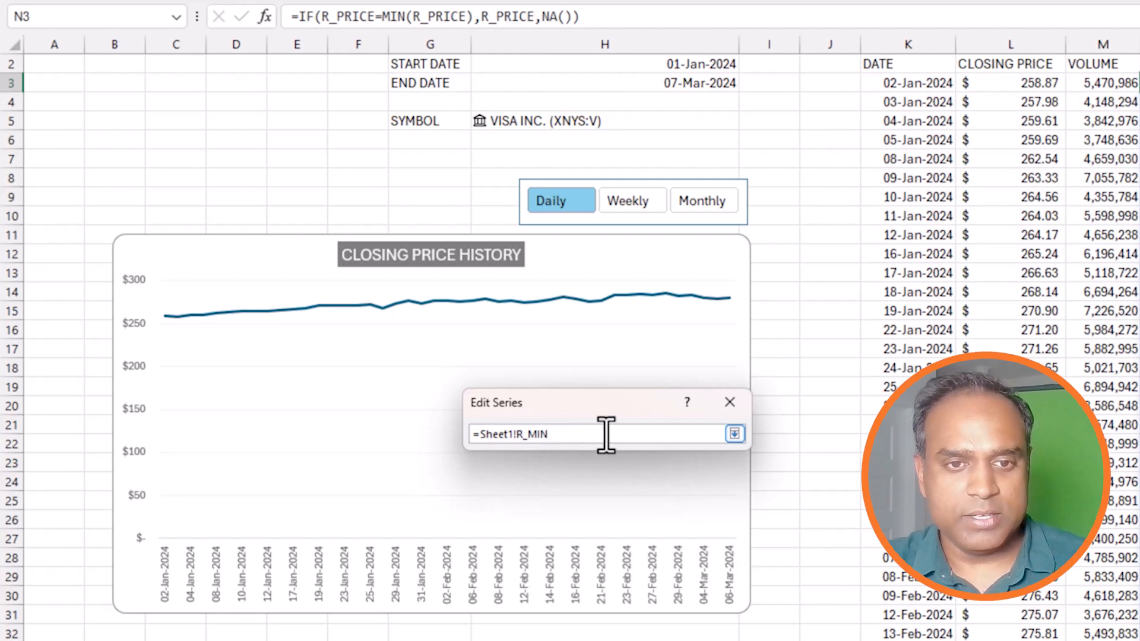
pyautogui.click(735, 433)
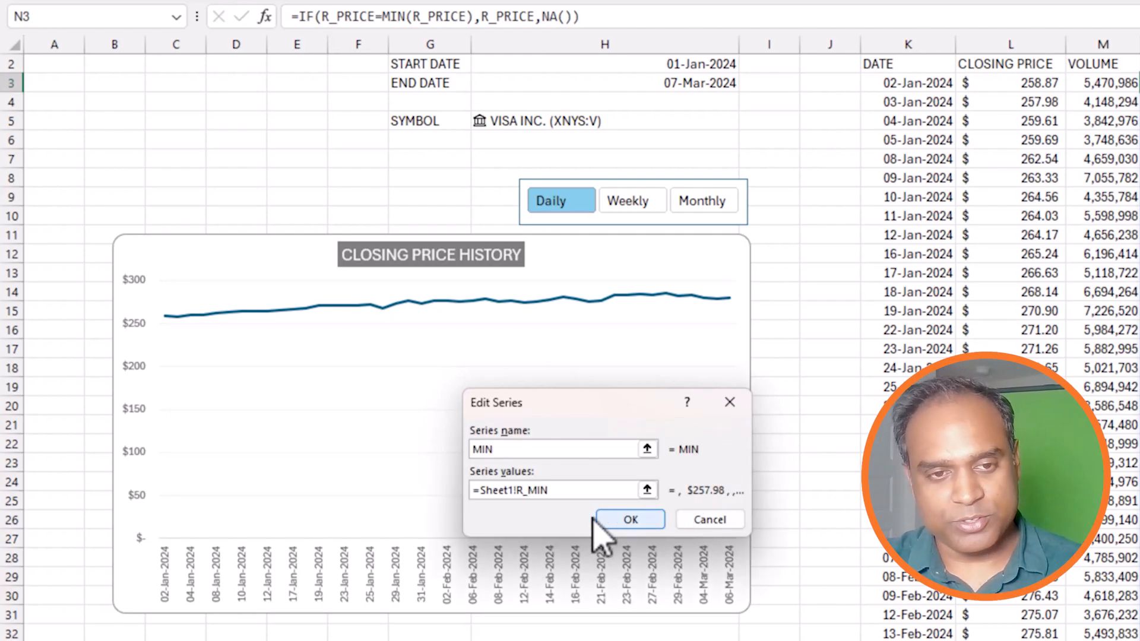
pyautogui.click(656, 520)
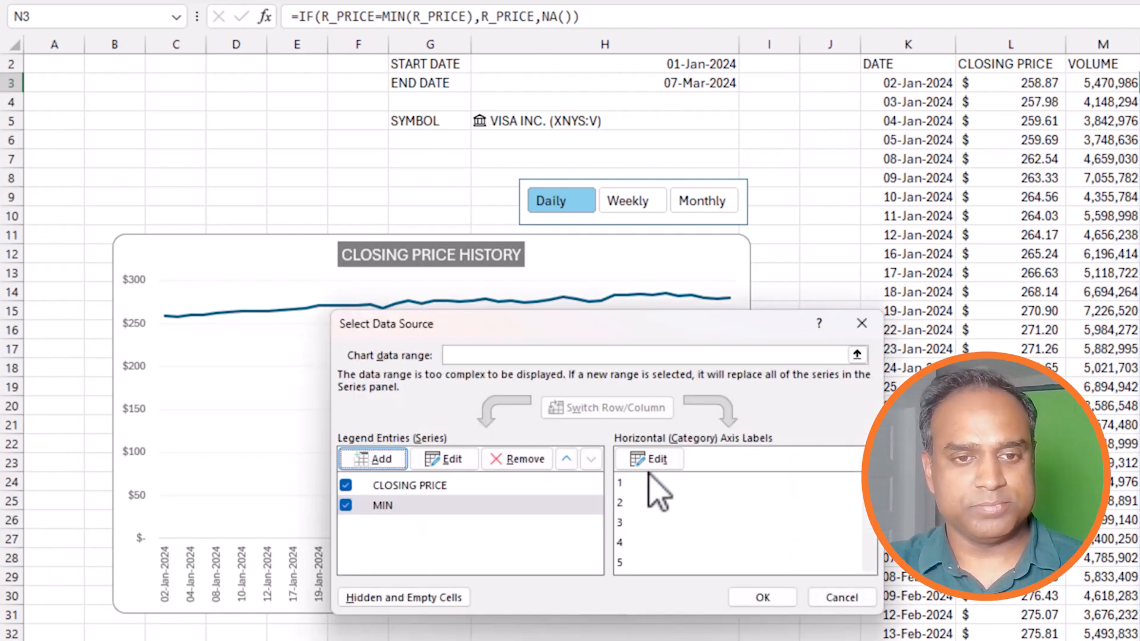
# Set the MIN series' horizontal axis label range to =Sheet1!R_DATES.
pyautogui.click(657, 466)
pyautogui.click(792, 140)
pyautogui.moveTo(517, 472); pyautogui.dragTo(552, 472)
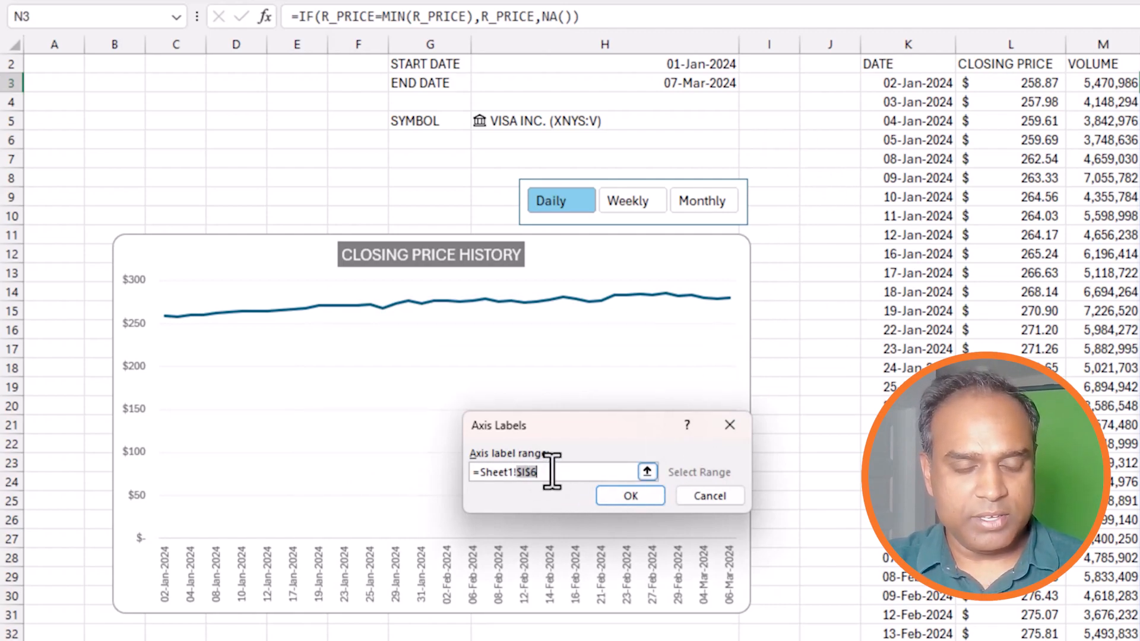
pyautogui.press('BackSpace')
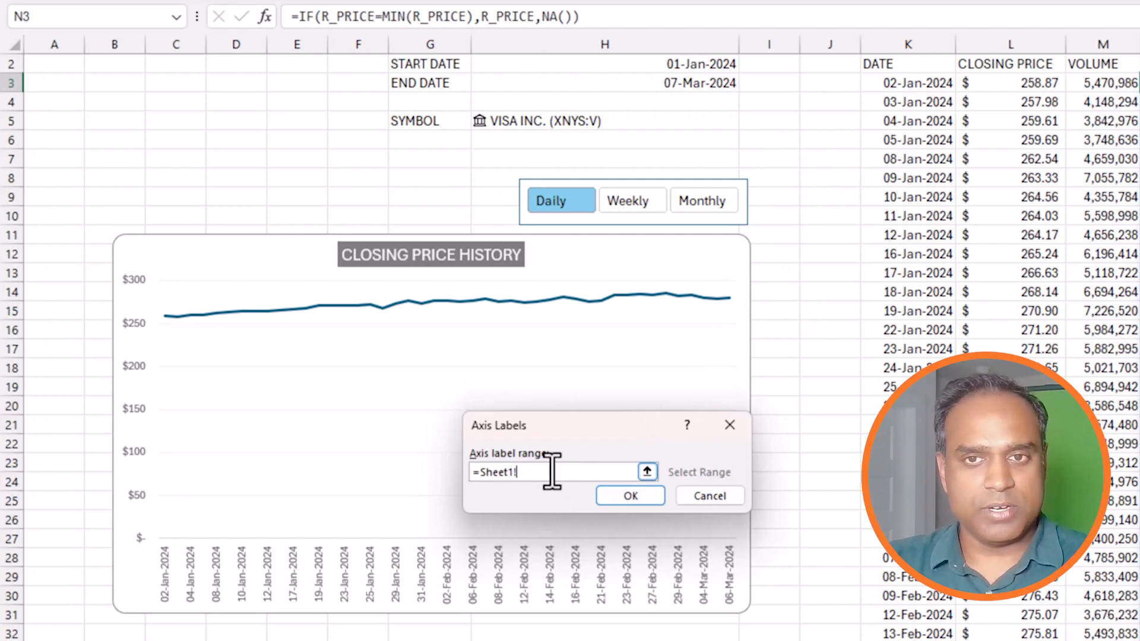
pyautogui.write('R_DATES')
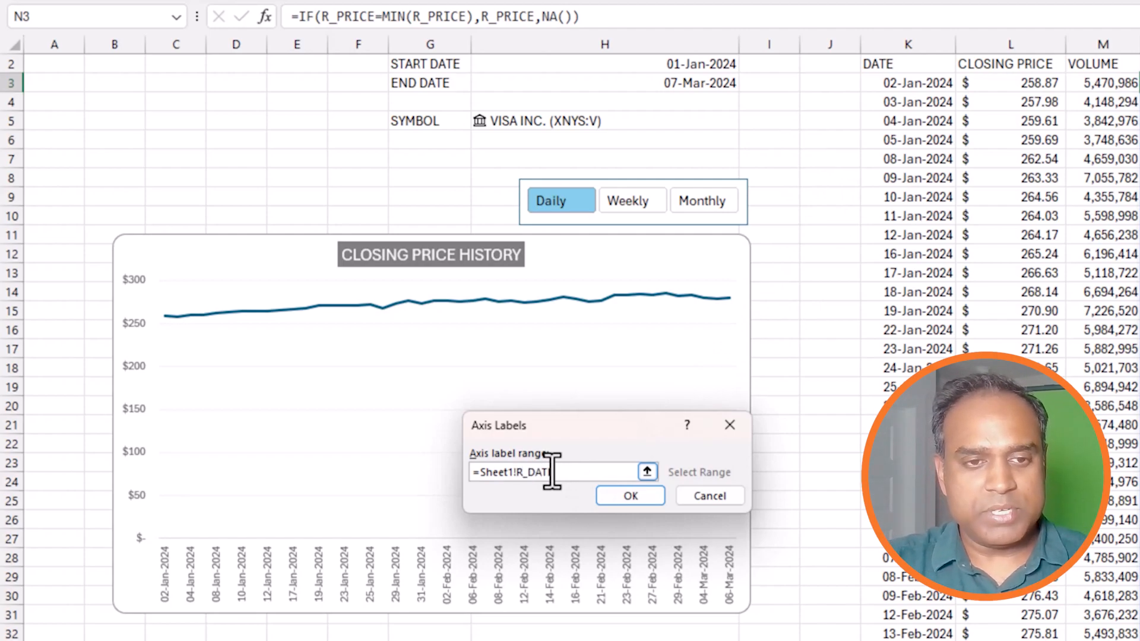
pyautogui.click(649, 501)
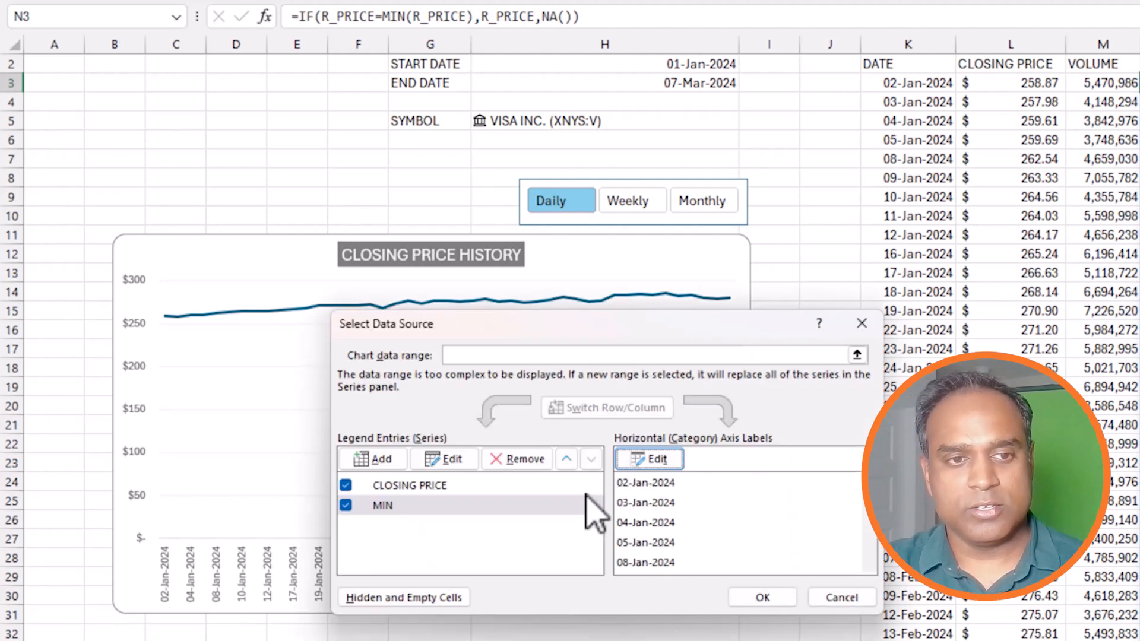
# Add a third series named MAX to the closing price chart with the values =Sheet1!R_MAX.
pyautogui.click(419, 462)
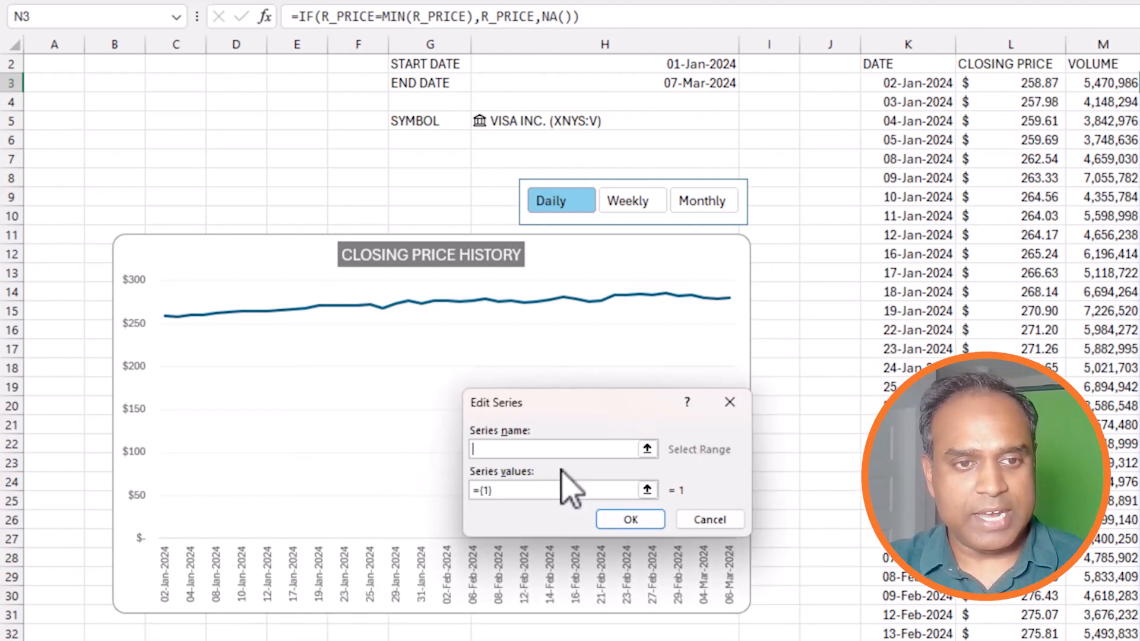
pyautogui.write('MA')
pyautogui.press('BackSpace')
pyautogui.write('AX')
pyautogui.press('Tab')
pyautogui.click(827, 328)
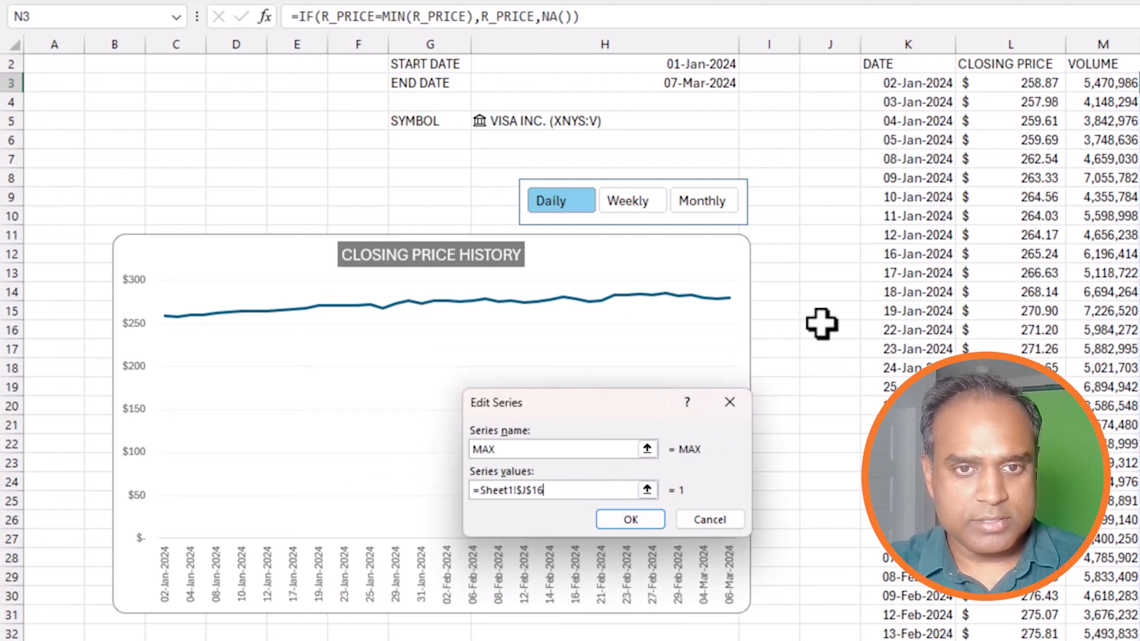
pyautogui.click(592, 490)
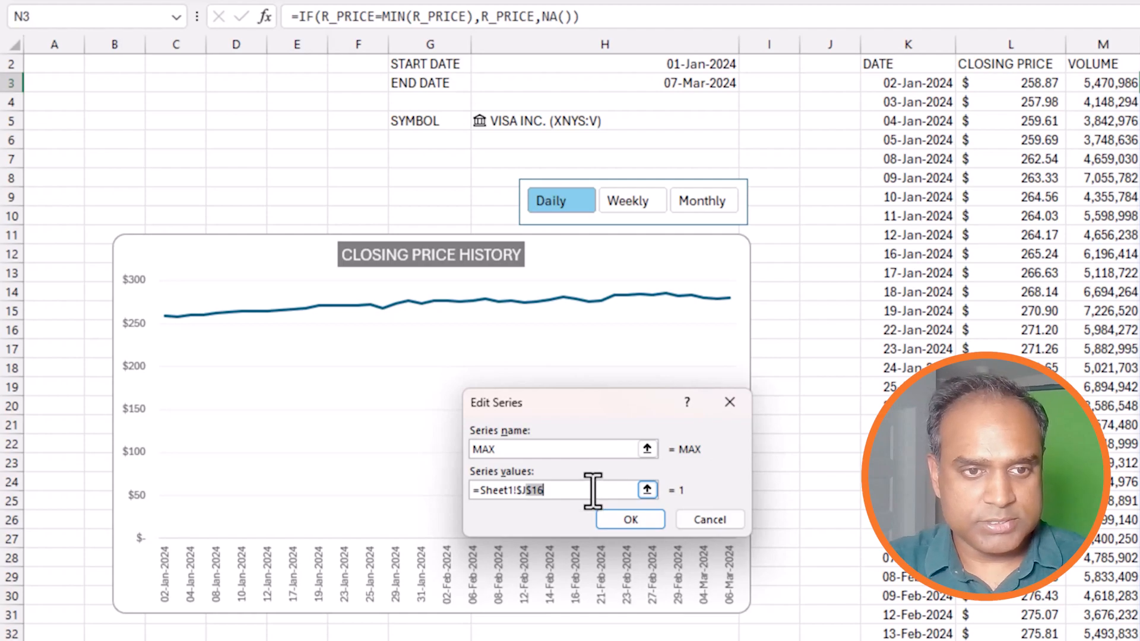
pyautogui.press('BackSpace')
pyautogui.press('BackSpace')
pyautogui.press('BackSpace')
pyautogui.press('BackSpace')
pyautogui.press('BackSpace')
pyautogui.write('R_MAX')
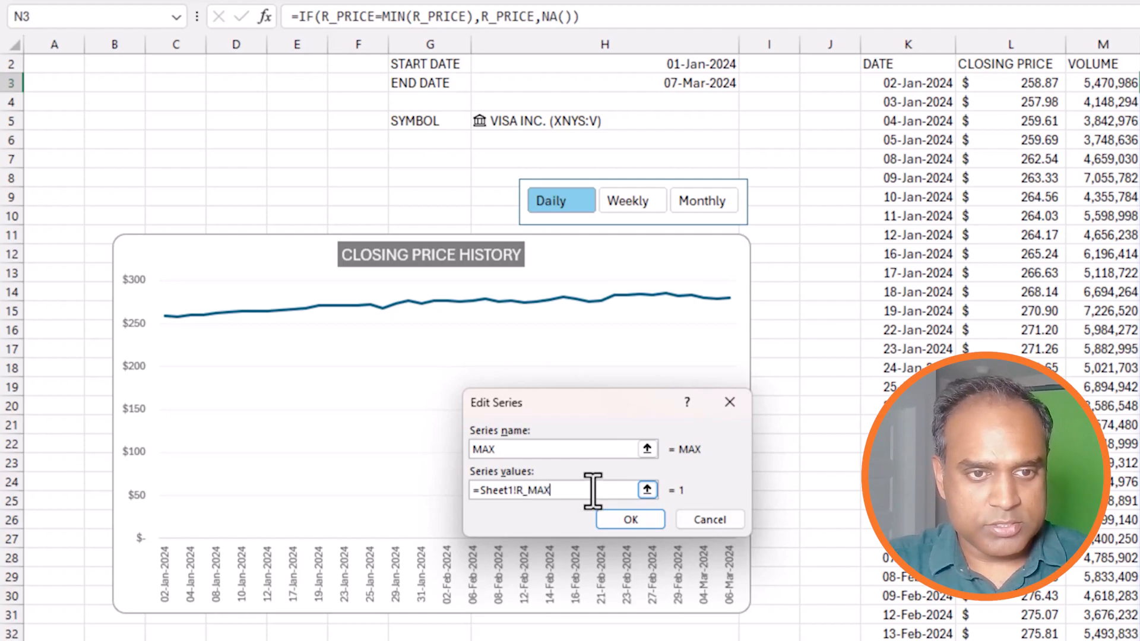
pyautogui.press('Return')
# Set the MAX series' horizontal axis label range to =Sheet1!R_DATES and apply the chart's data source changes.
pyautogui.click(649, 458)
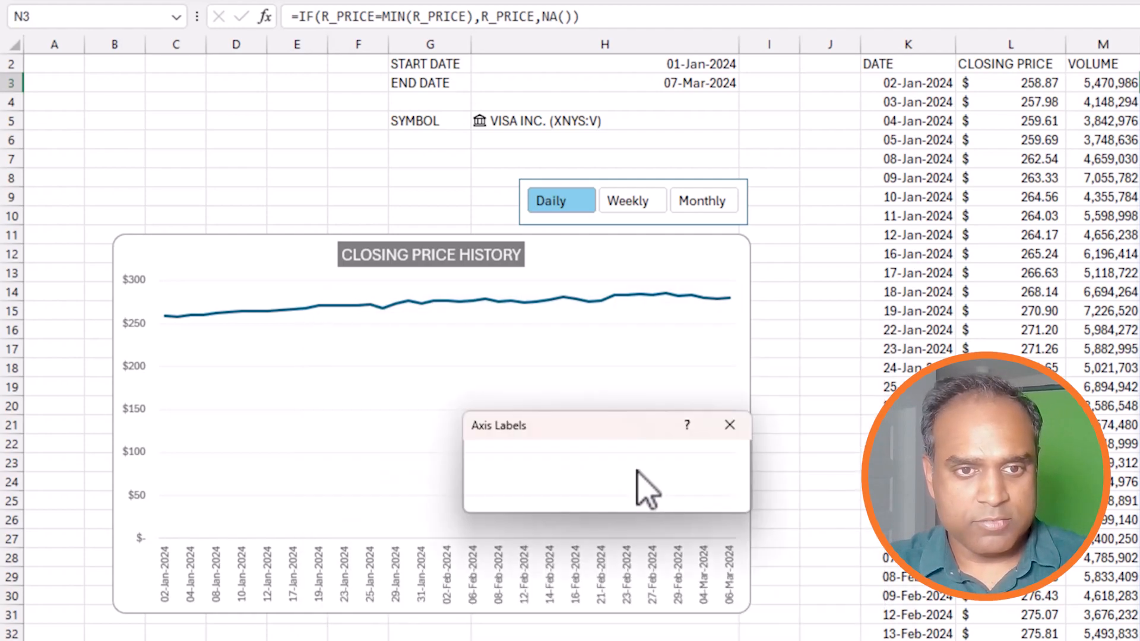
pyautogui.click(786, 273)
pyautogui.moveTo(521, 471); pyautogui.dragTo(568, 475)
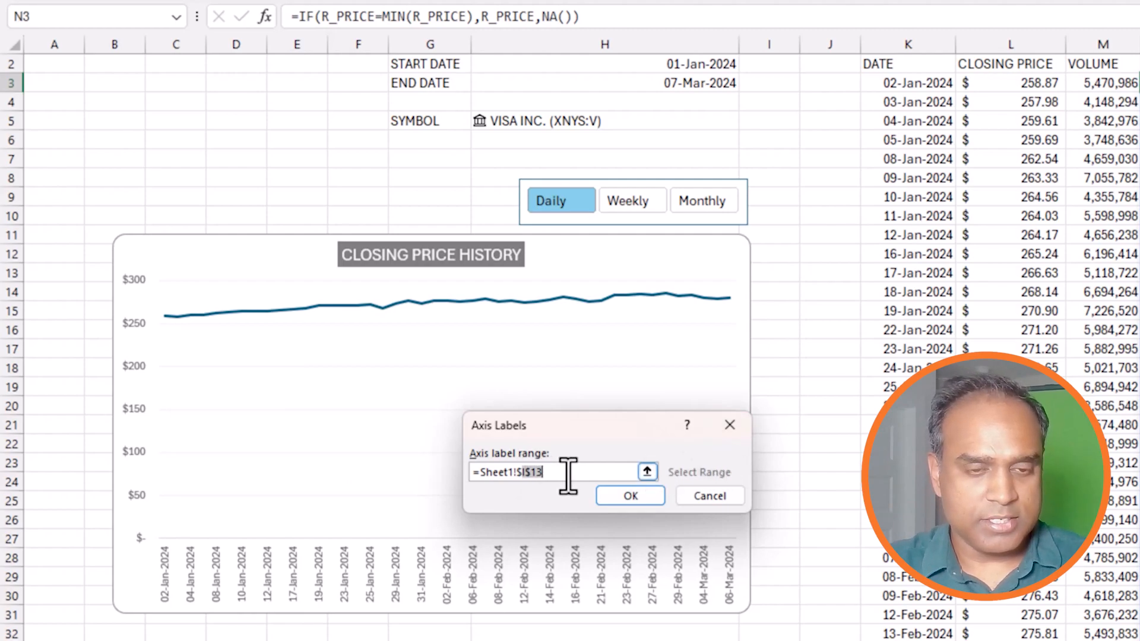
pyautogui.press('BackSpace')
pyautogui.write('R_DATE')
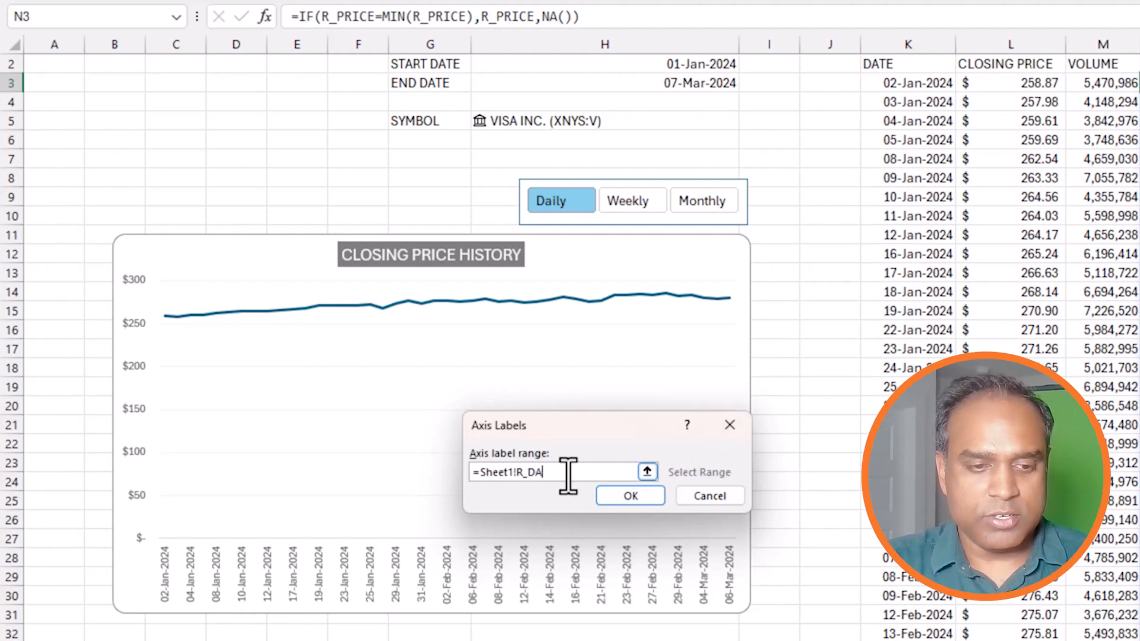
pyautogui.press('Return')
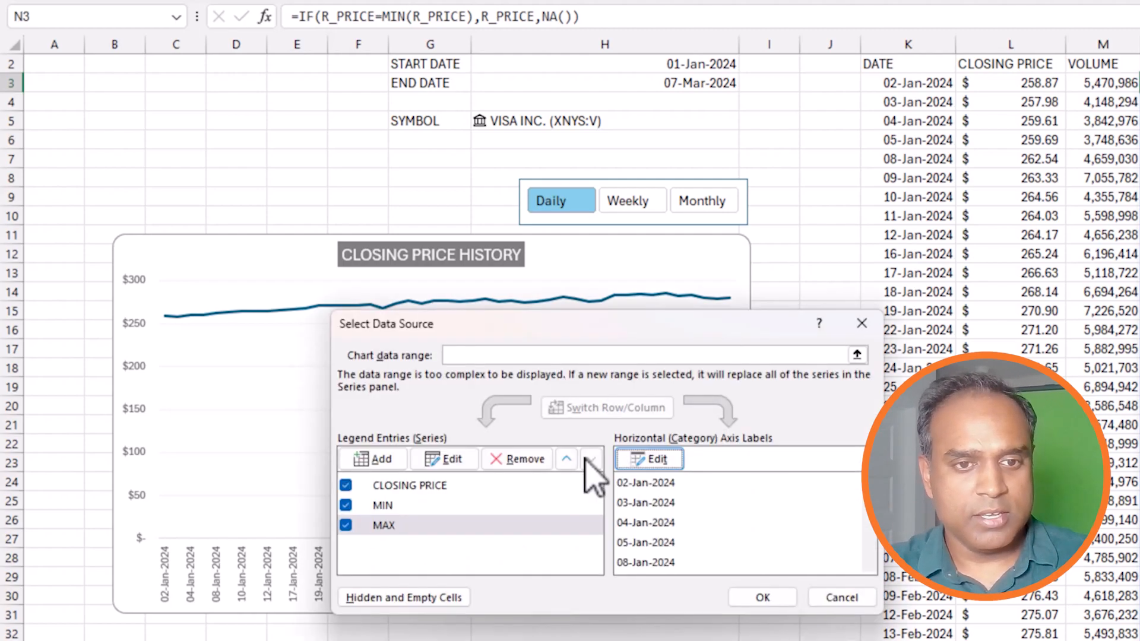
pyautogui.click(517, 505)
pyautogui.click(762, 597)
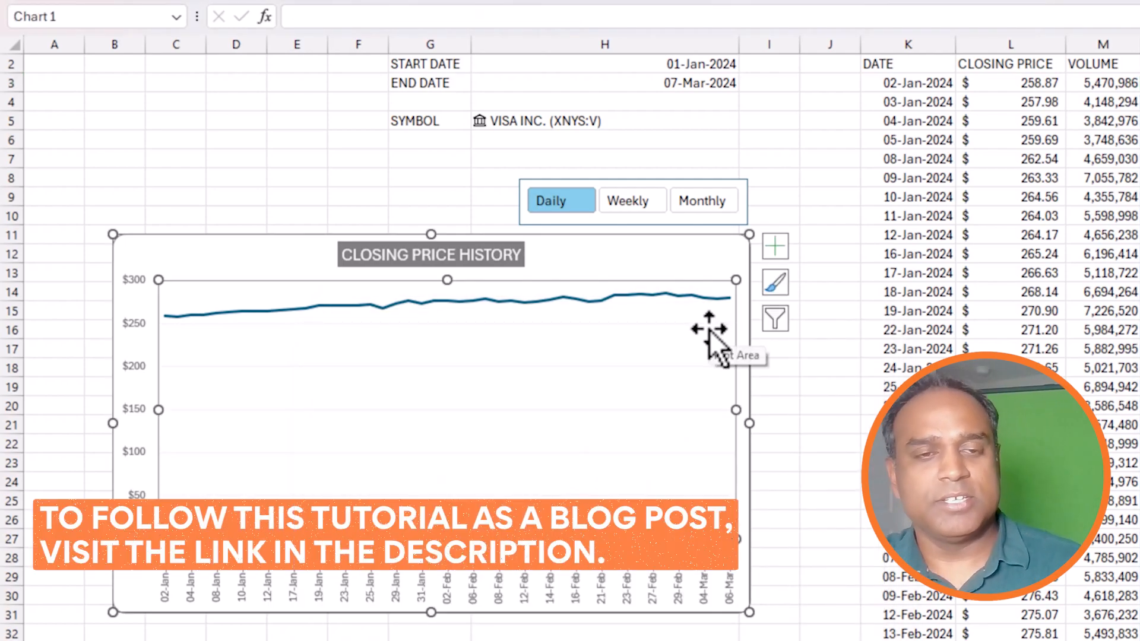
# Switch the closing price chart to a combo type with the CLOSING PRICE series as Line.
pyautogui.rightClick(708, 311)
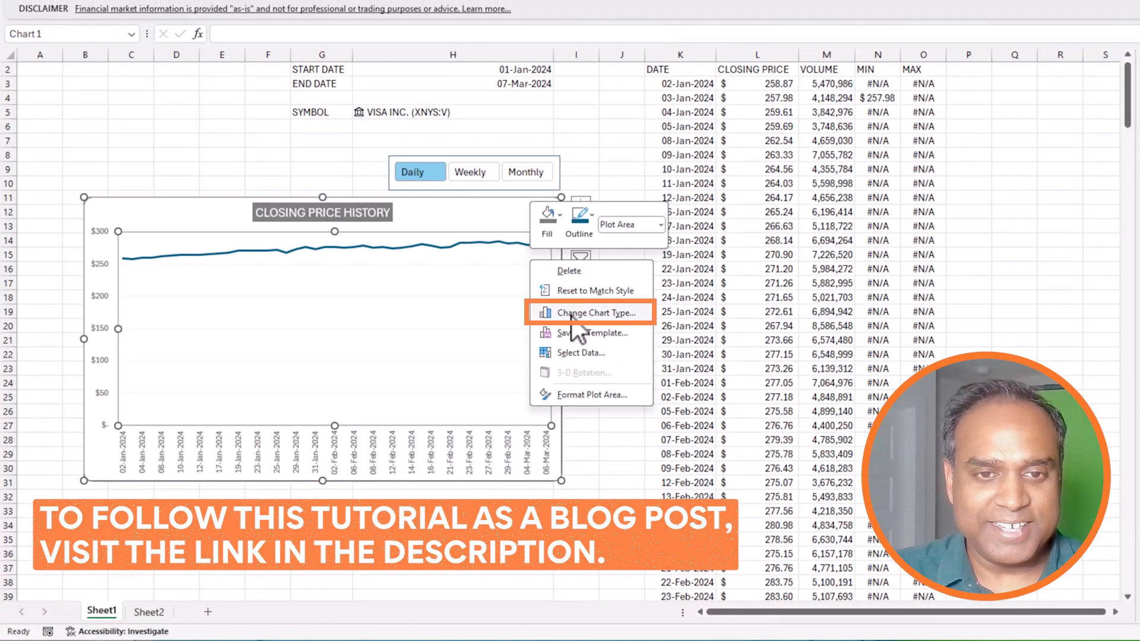
pyautogui.click(573, 316)
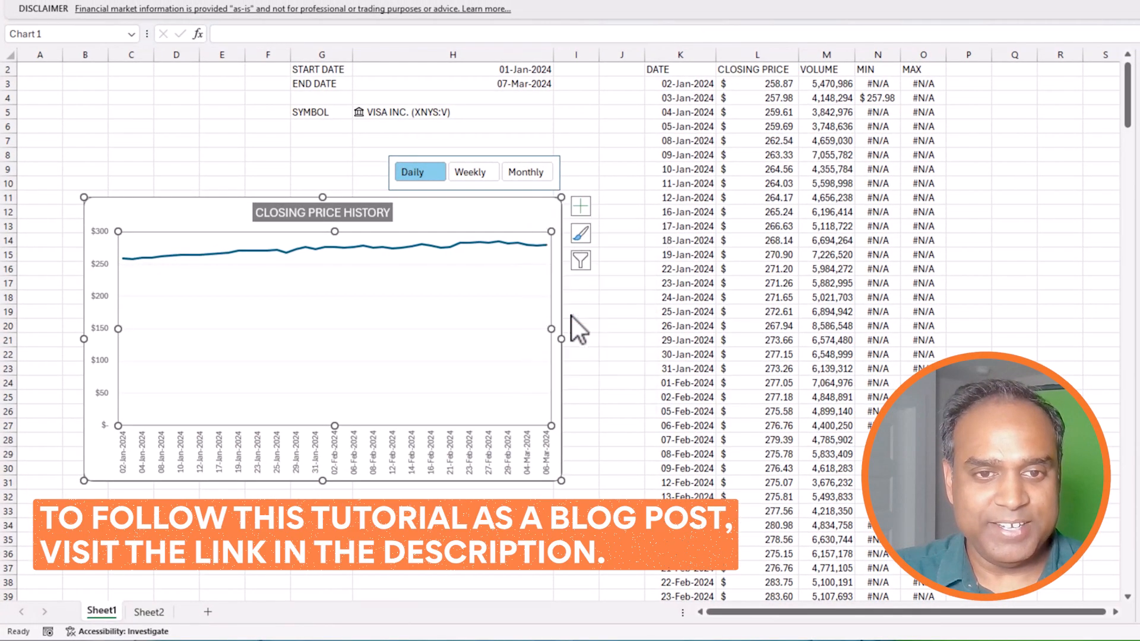
pyautogui.moveTo(612, 196)
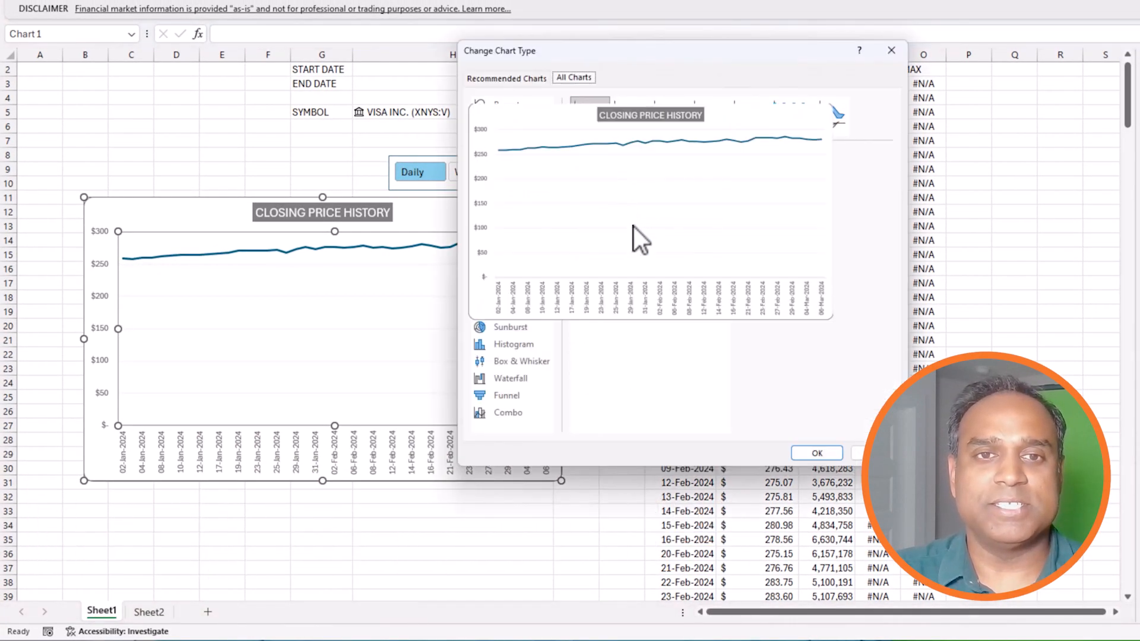
pyautogui.moveTo(664, 55); pyautogui.dragTo(514, 134)
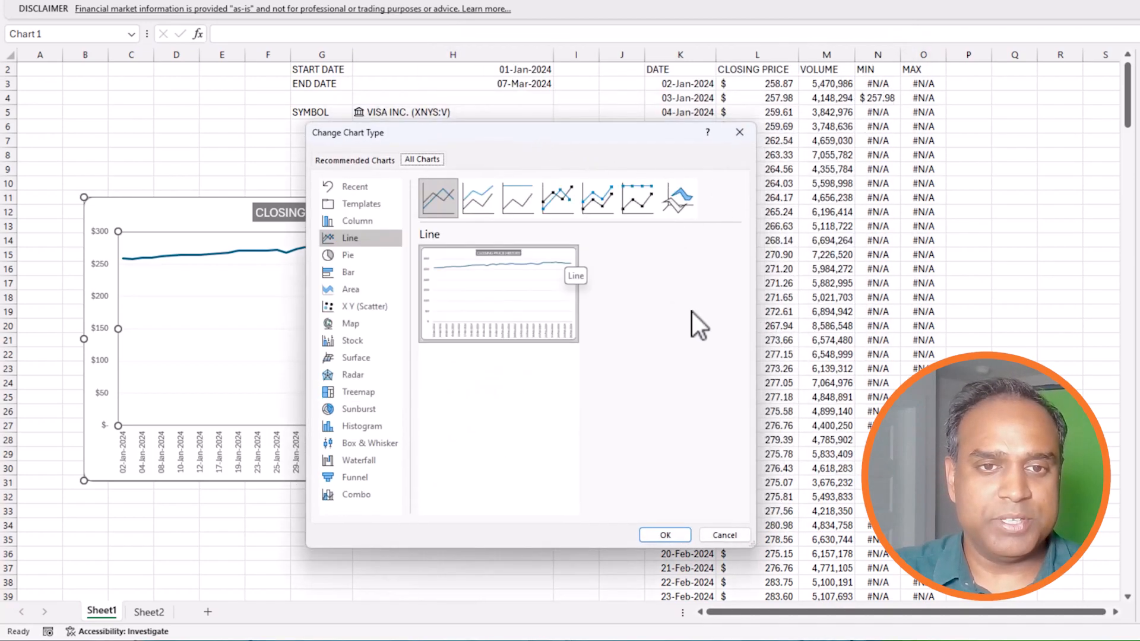
pyautogui.click(384, 496)
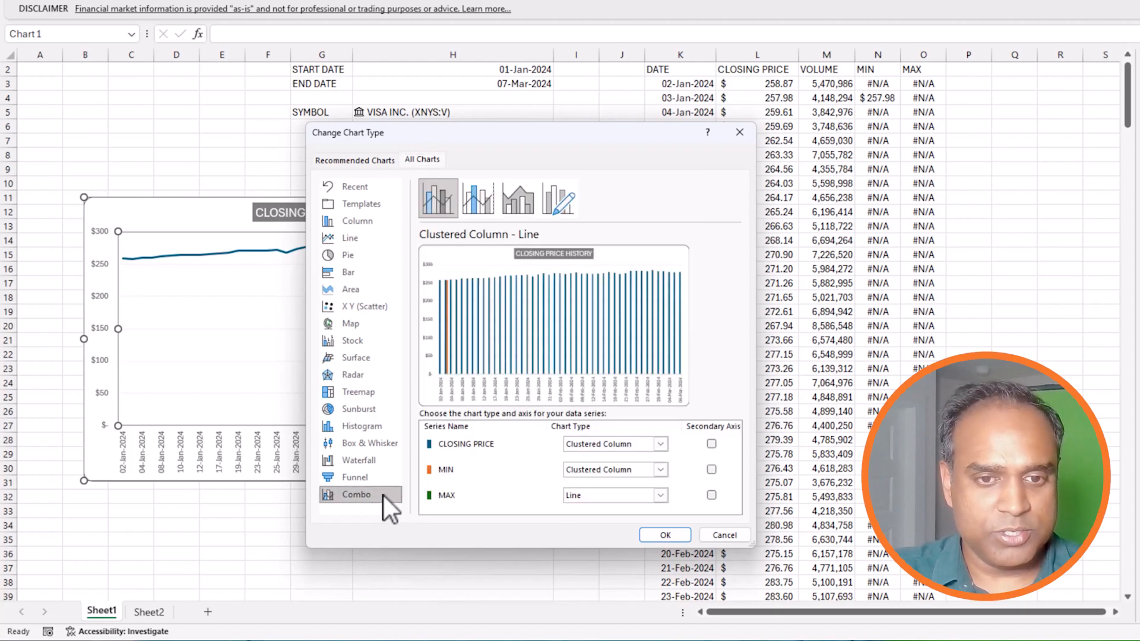
pyautogui.click(661, 444)
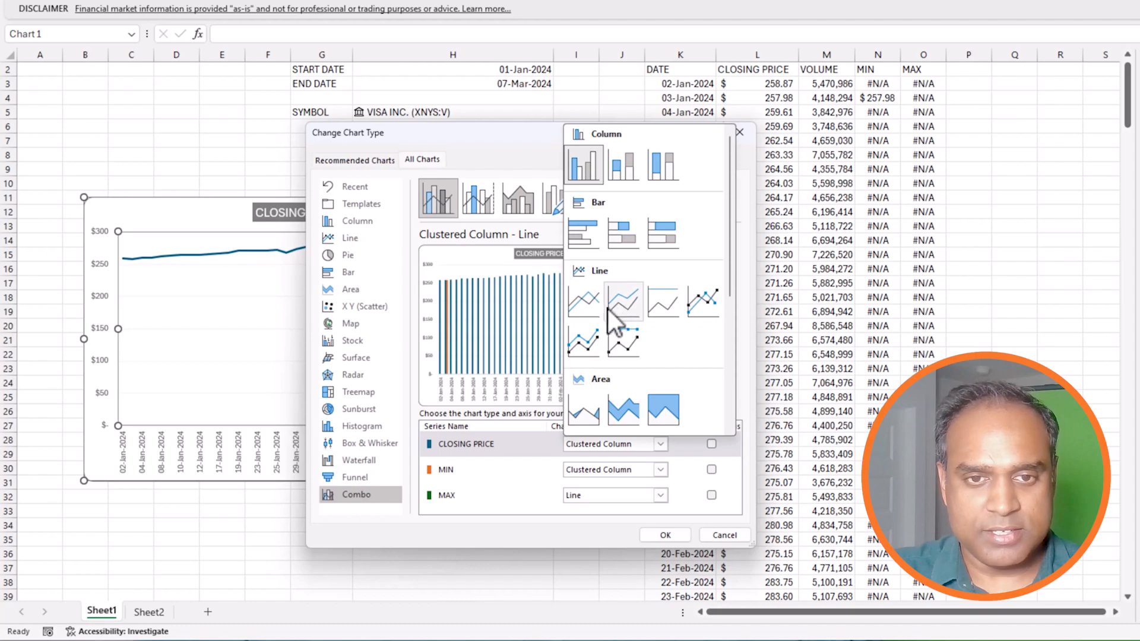
pyautogui.click(586, 304)
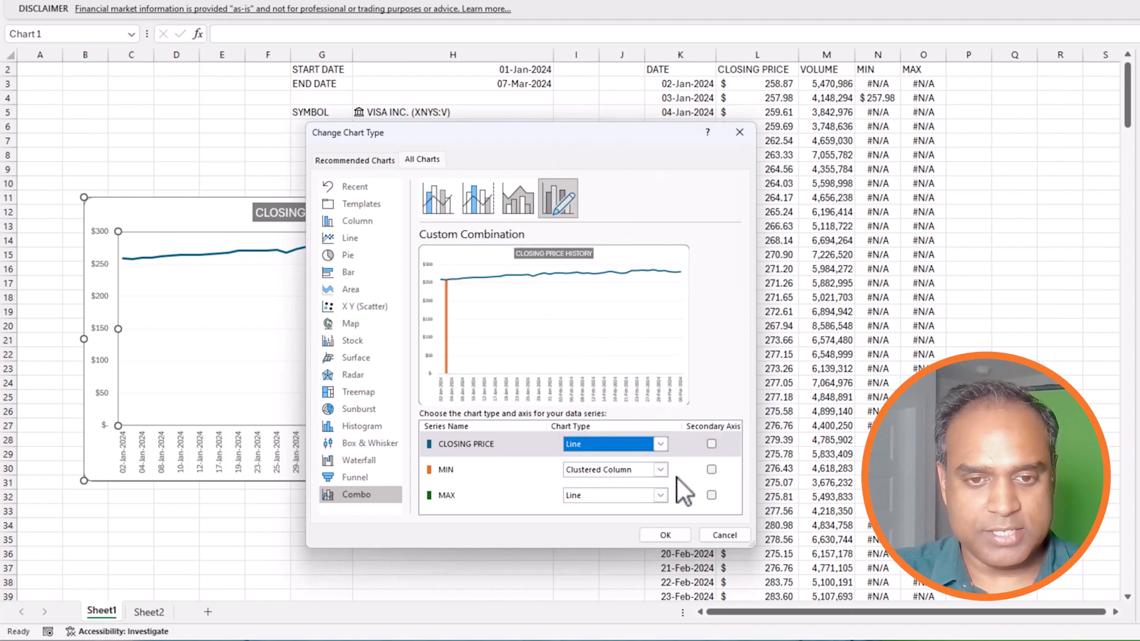
# Set both the MIN and MAX series to Line with Markers and apply the combo chart type.
pyautogui.click(660, 470)
pyautogui.click(713, 341)
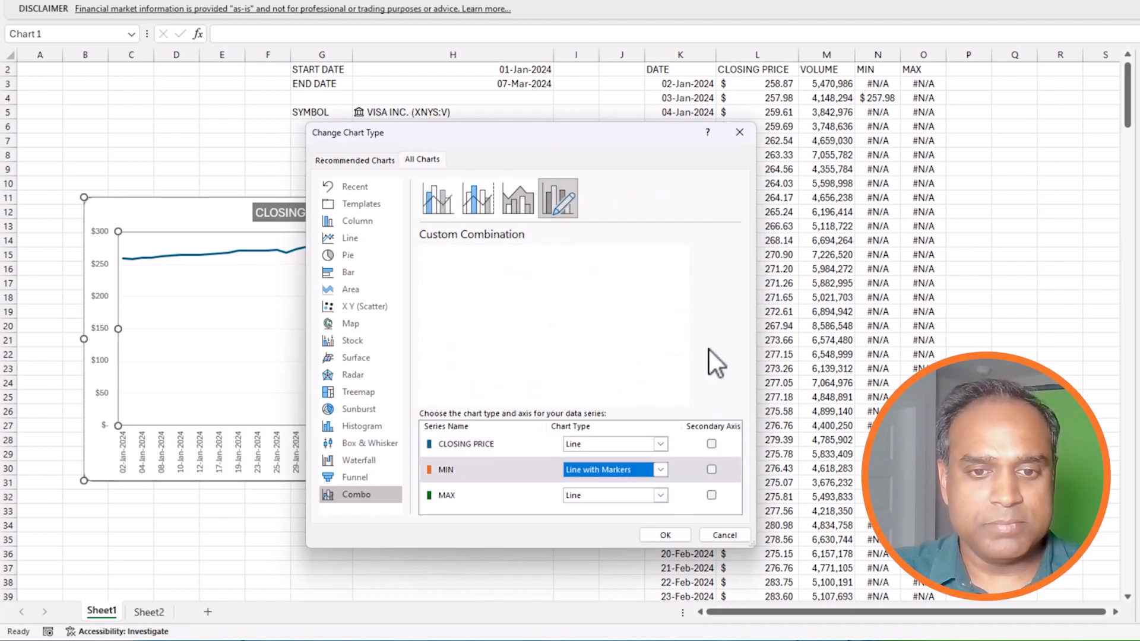
pyautogui.click(664, 496)
pyautogui.click(710, 363)
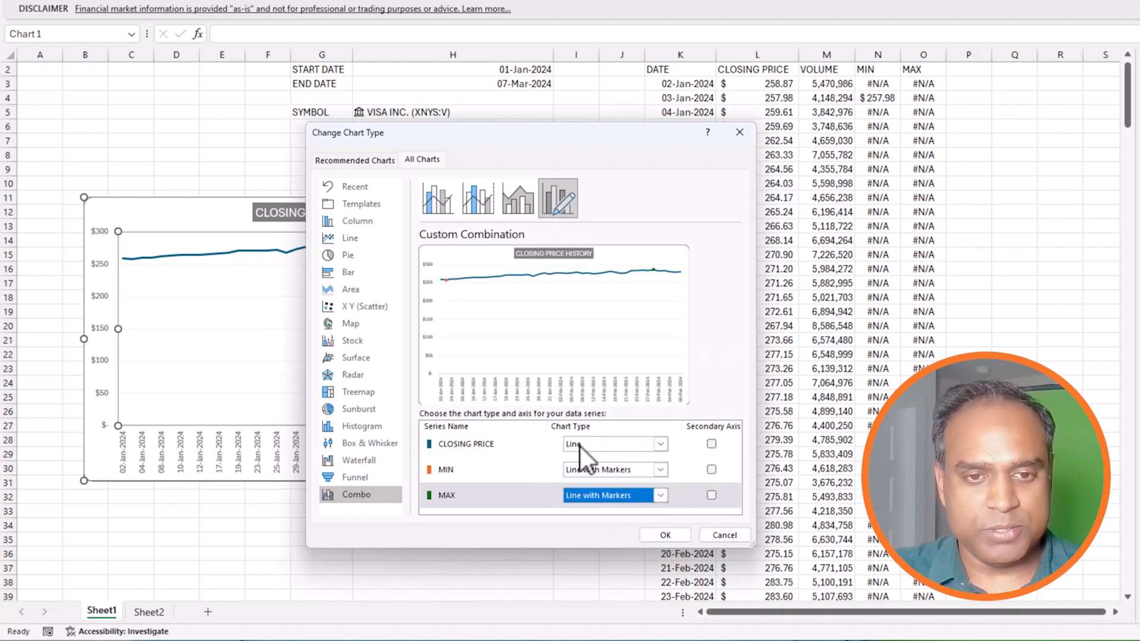
pyautogui.click(664, 535)
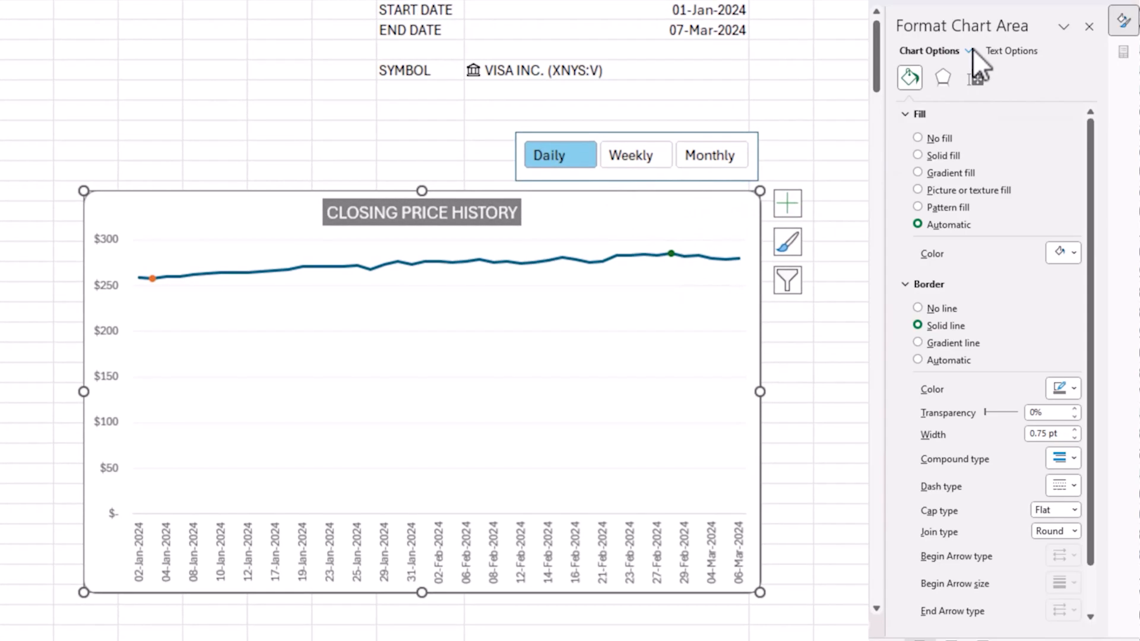
# Format the MIN series in the closing price chart with No line.
pyautogui.click(971, 51)
pyautogui.click(1006, 196)
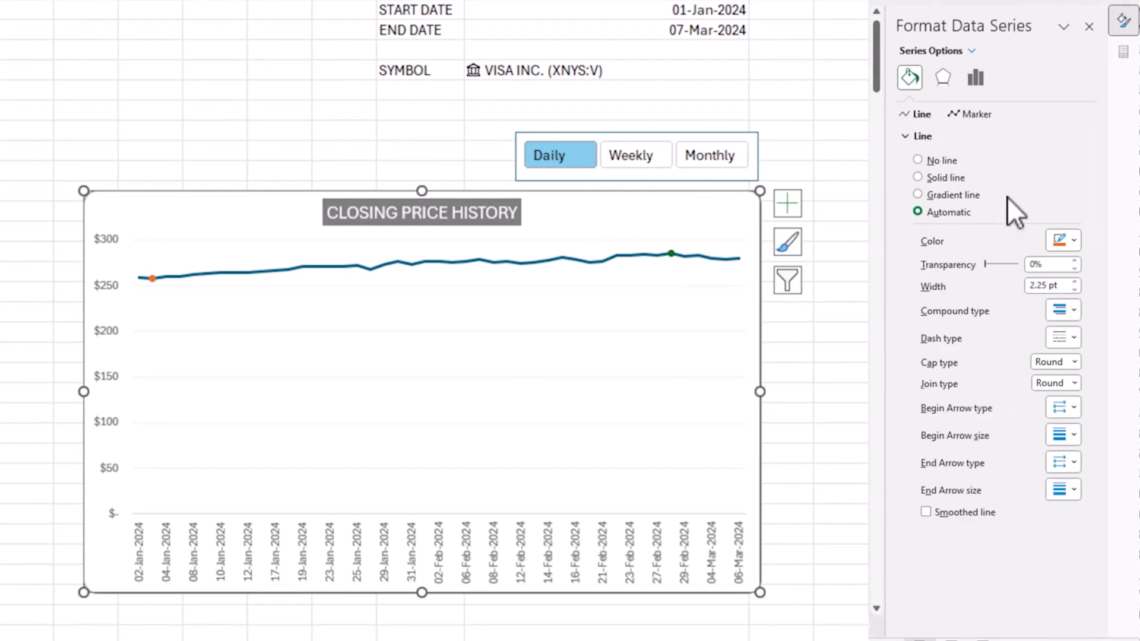
pyautogui.click(953, 162)
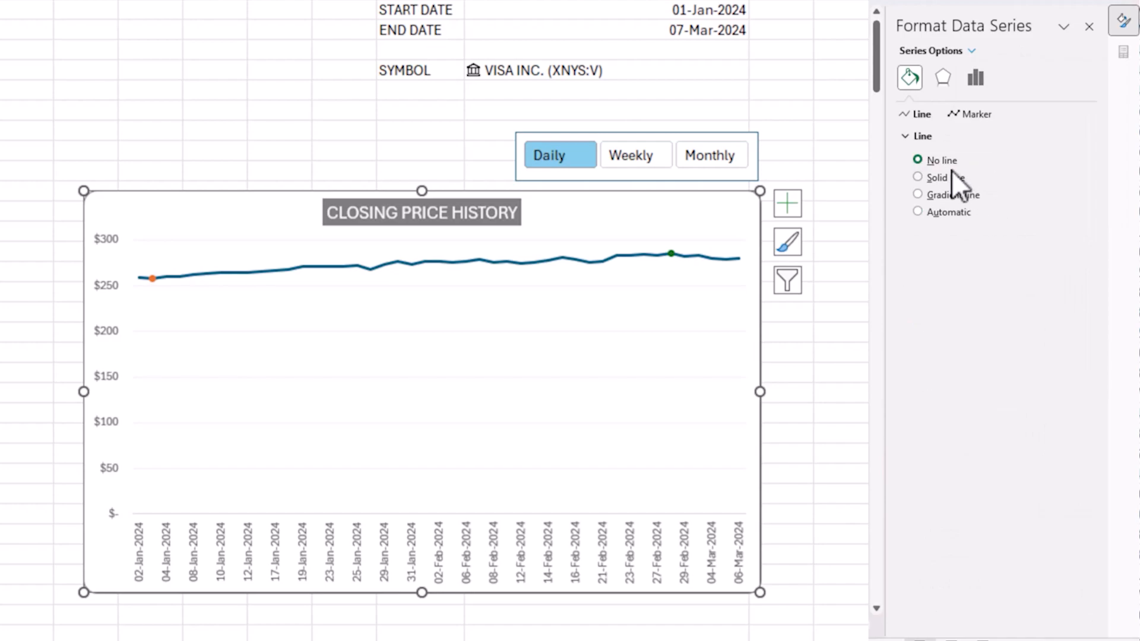
# Give the MIN series a built-in circle marker with size 7.
pyautogui.click(953, 112)
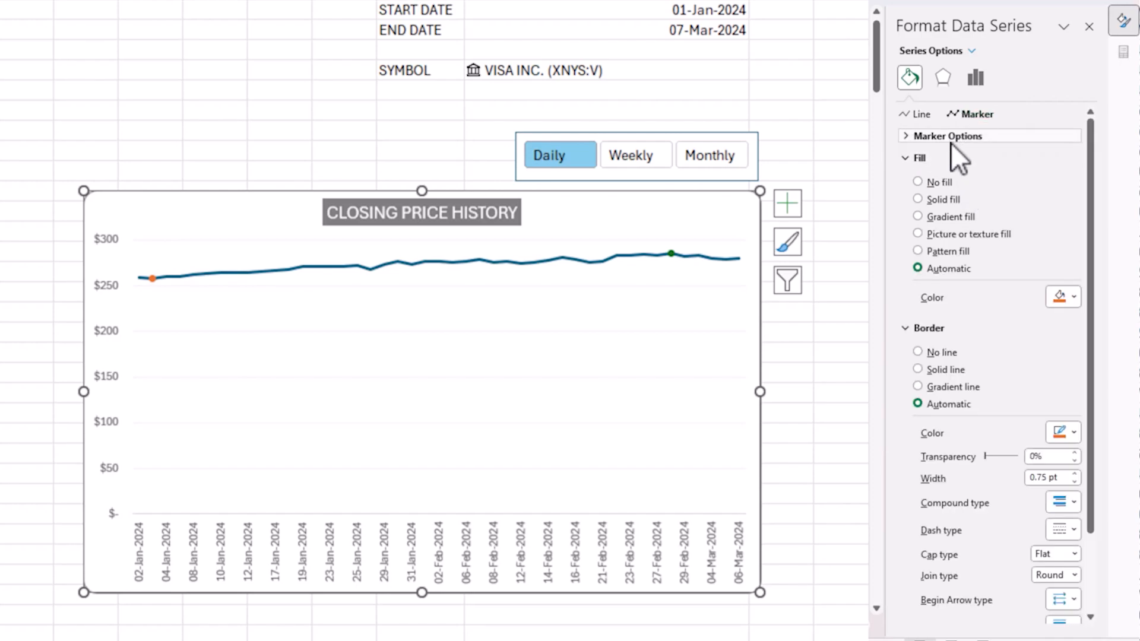
pyautogui.click(924, 137)
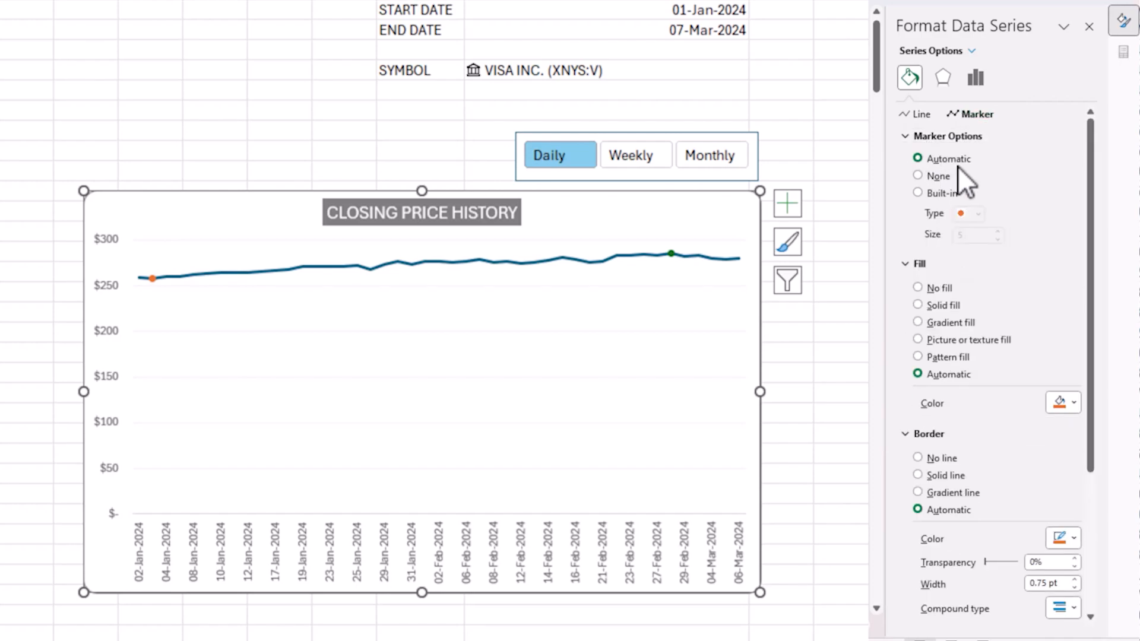
pyautogui.click(949, 192)
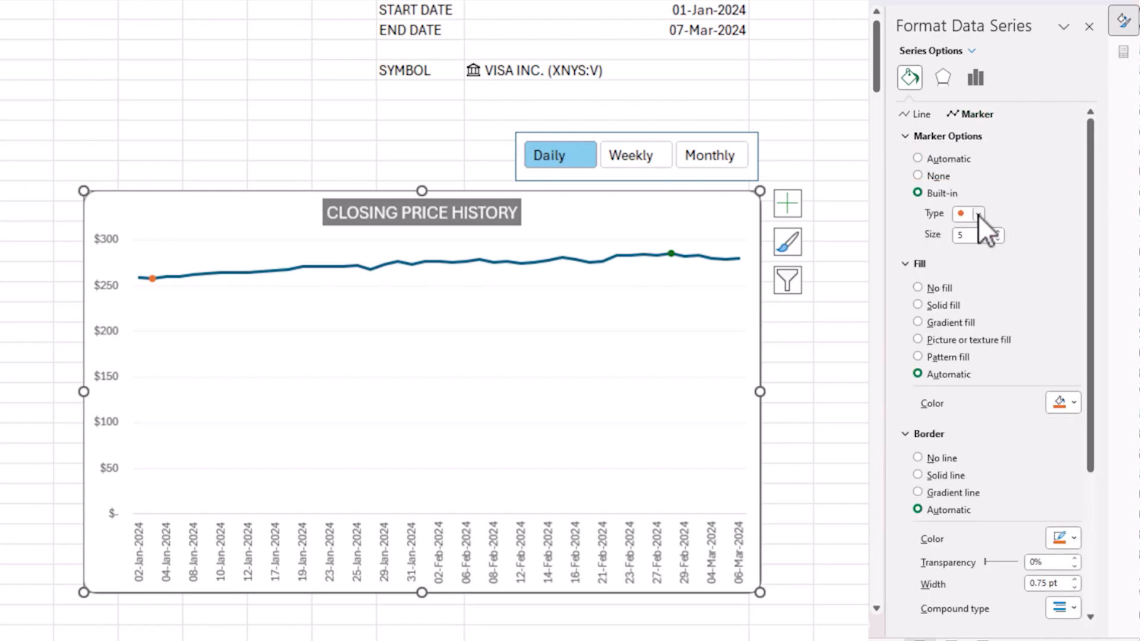
pyautogui.click(976, 213)
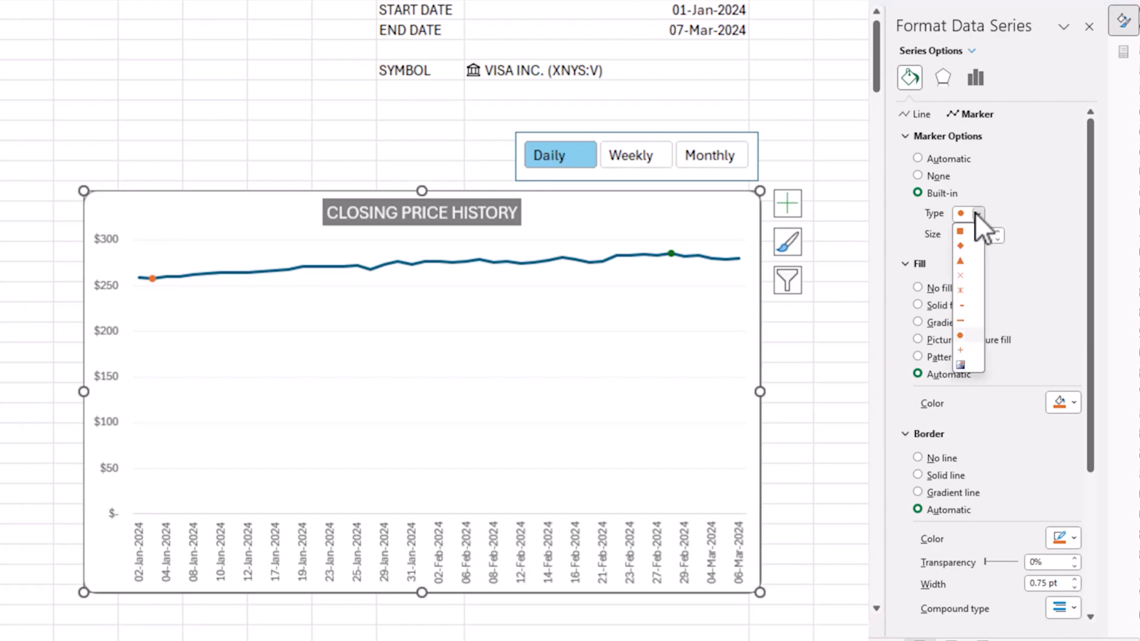
pyautogui.click(982, 213)
pyautogui.click(999, 230)
pyautogui.click(999, 232)
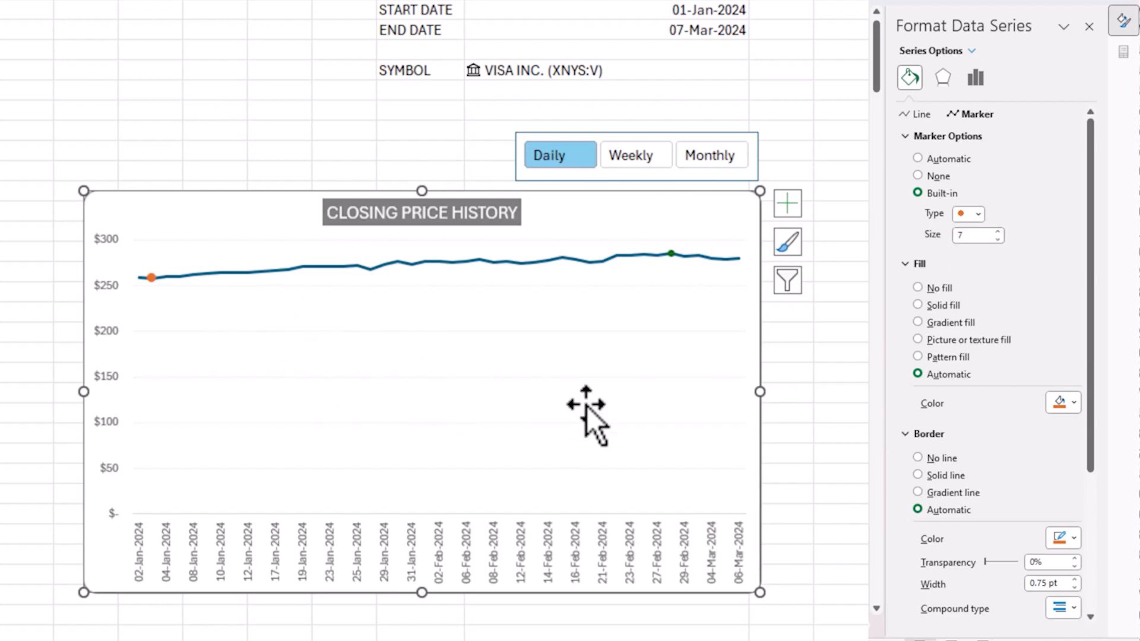
pyautogui.click(978, 214)
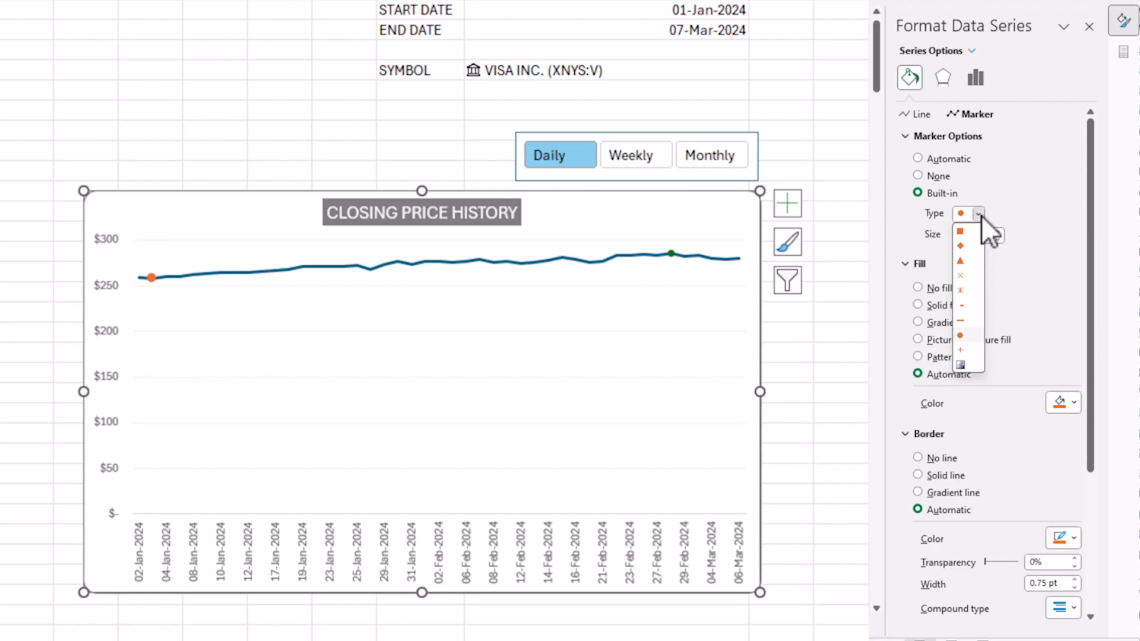
pyautogui.click(1005, 211)
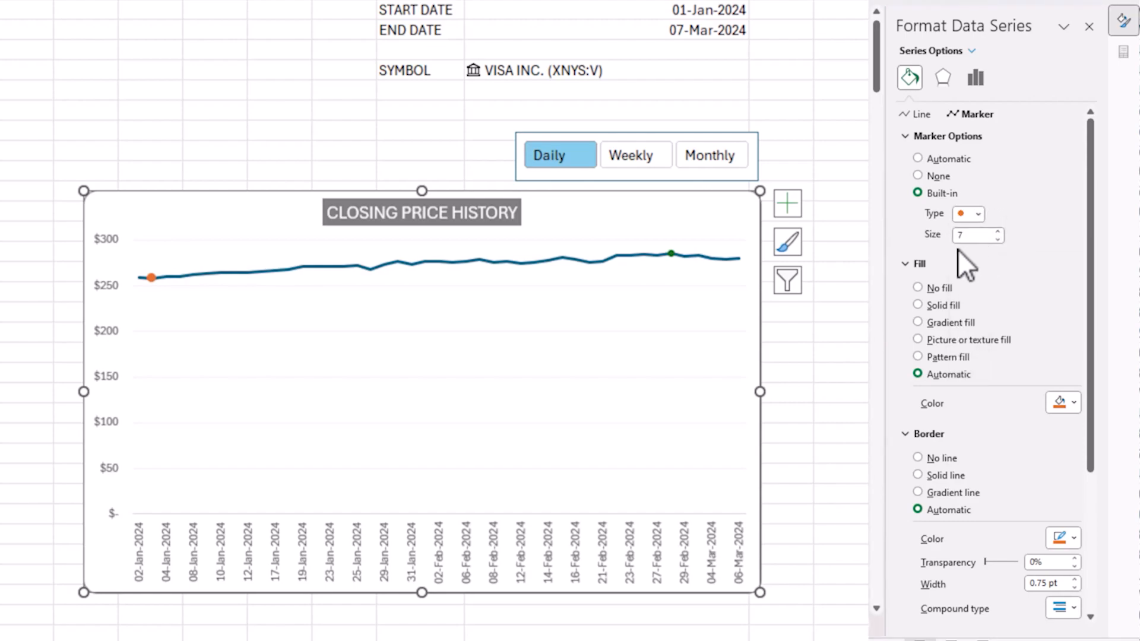
# Give the MIN series' marker a solid orange fill and no border line.
pyautogui.click(946, 307)
pyautogui.click(1074, 402)
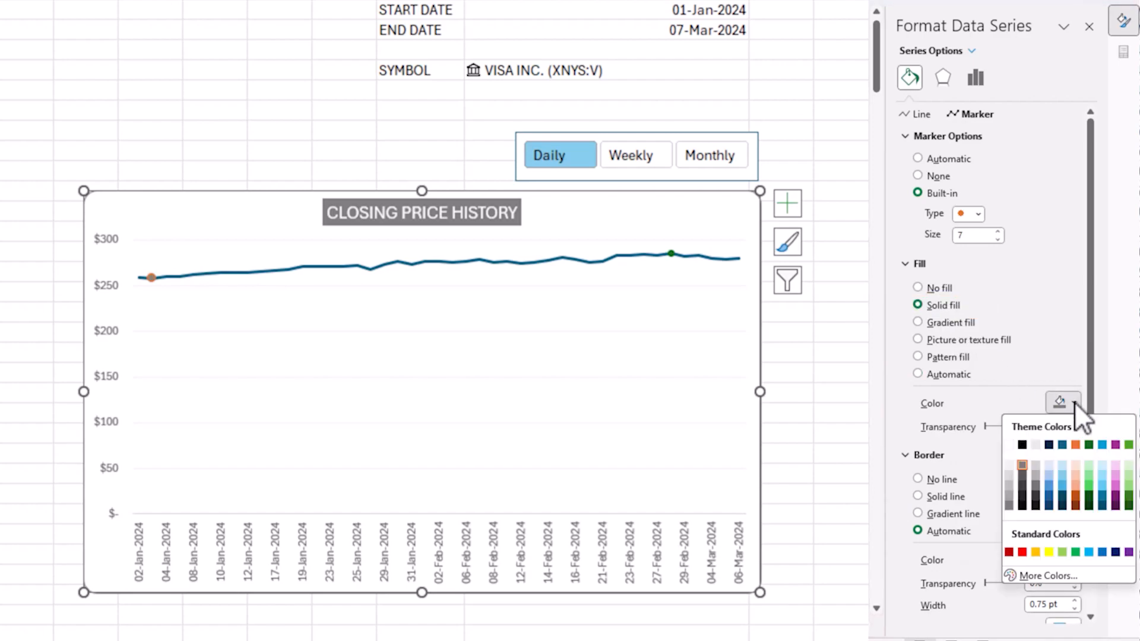
pyautogui.click(1077, 480)
pyautogui.click(943, 479)
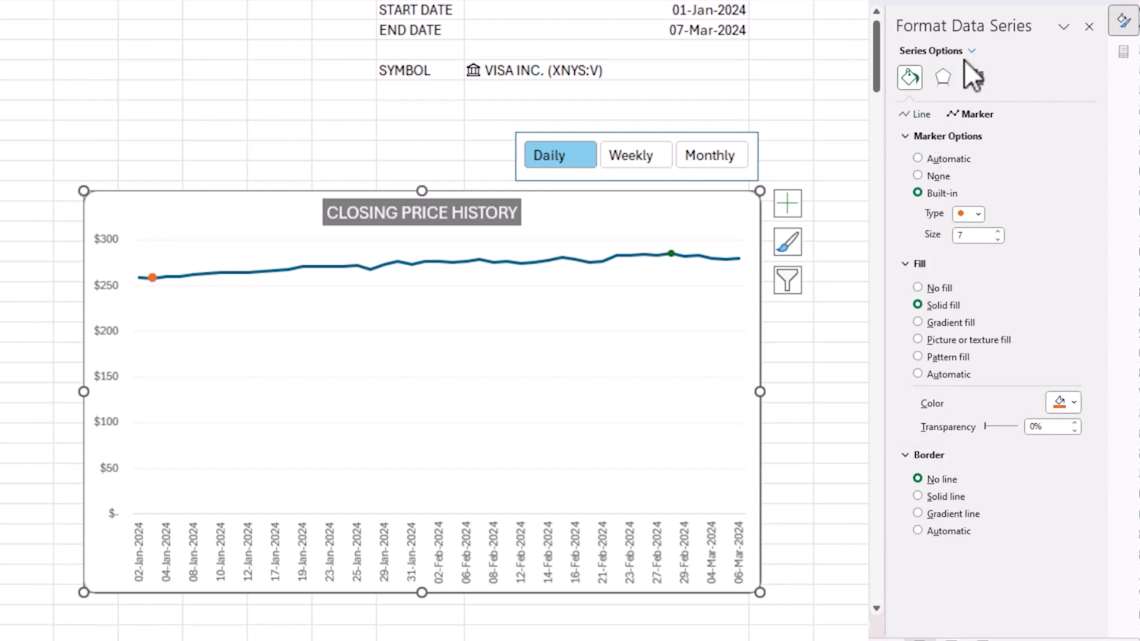
# Give the MAX series a built-in circle marker with size 7.
pyautogui.click(975, 49)
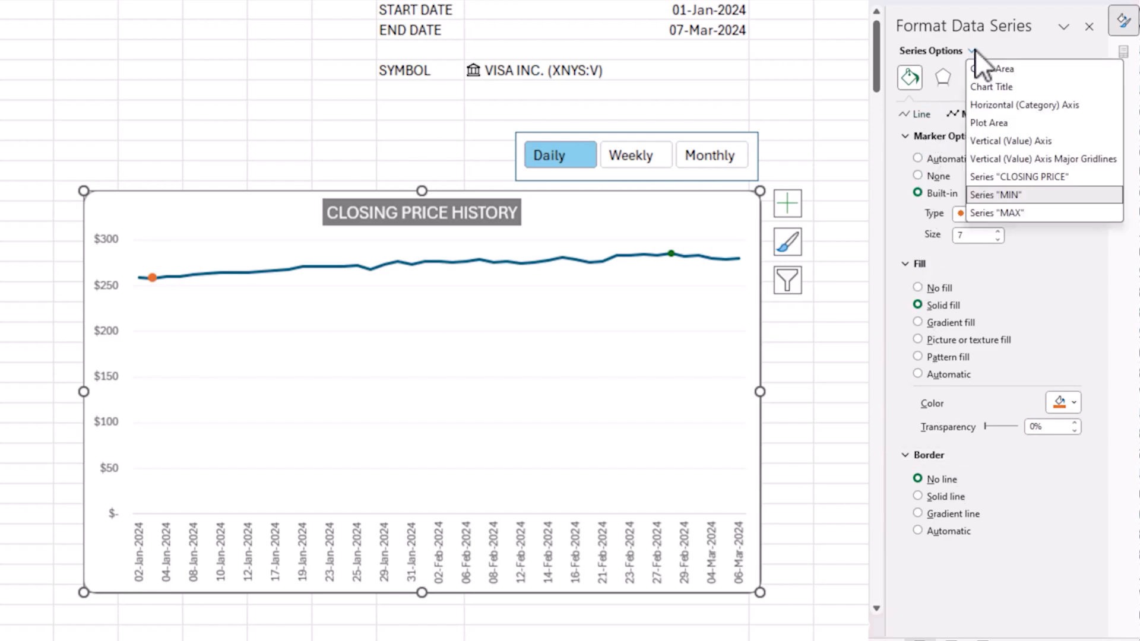
pyautogui.click(1033, 215)
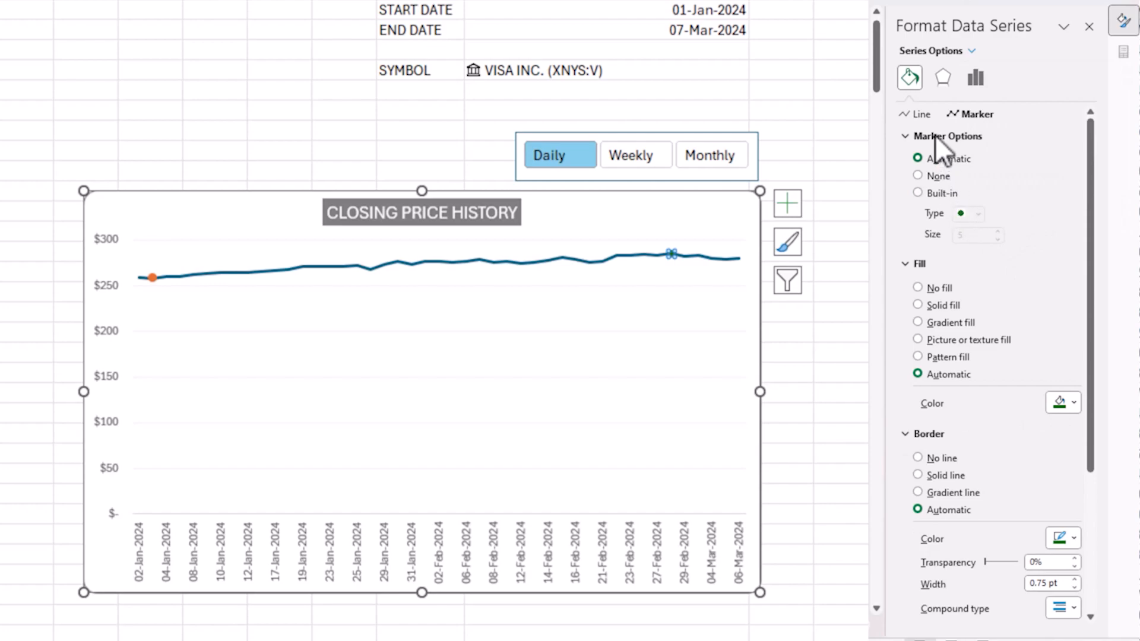
pyautogui.click(940, 197)
pyautogui.click(977, 214)
pyautogui.click(977, 213)
pyautogui.click(999, 232)
# Fill the MAX series' marker with the solid light green theme color.
pyautogui.click(952, 305)
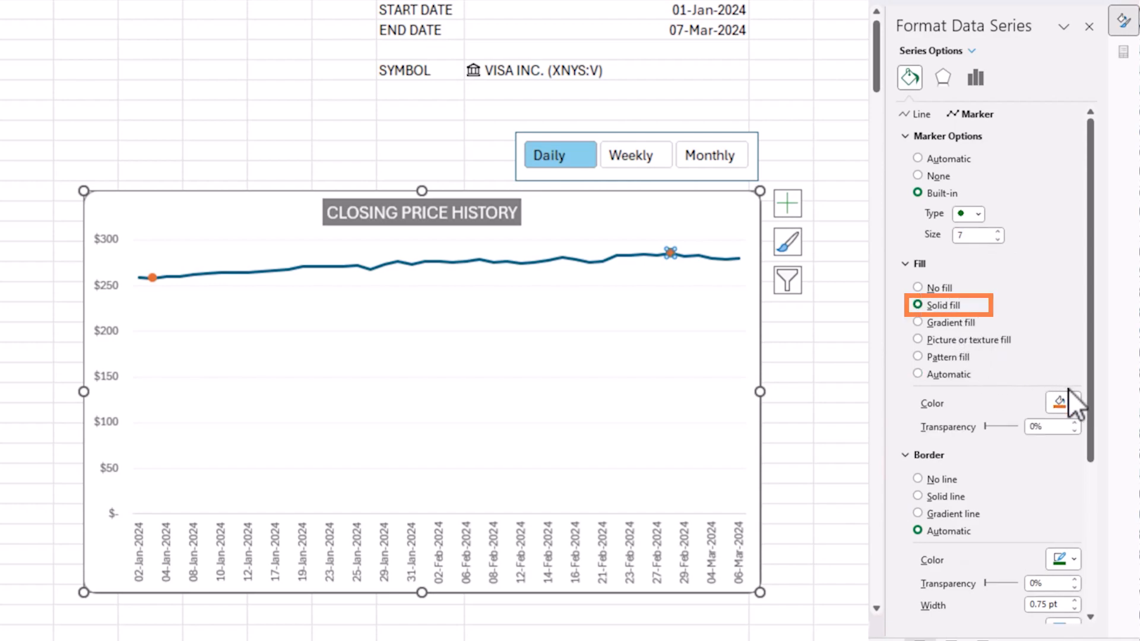
pyautogui.click(1069, 400)
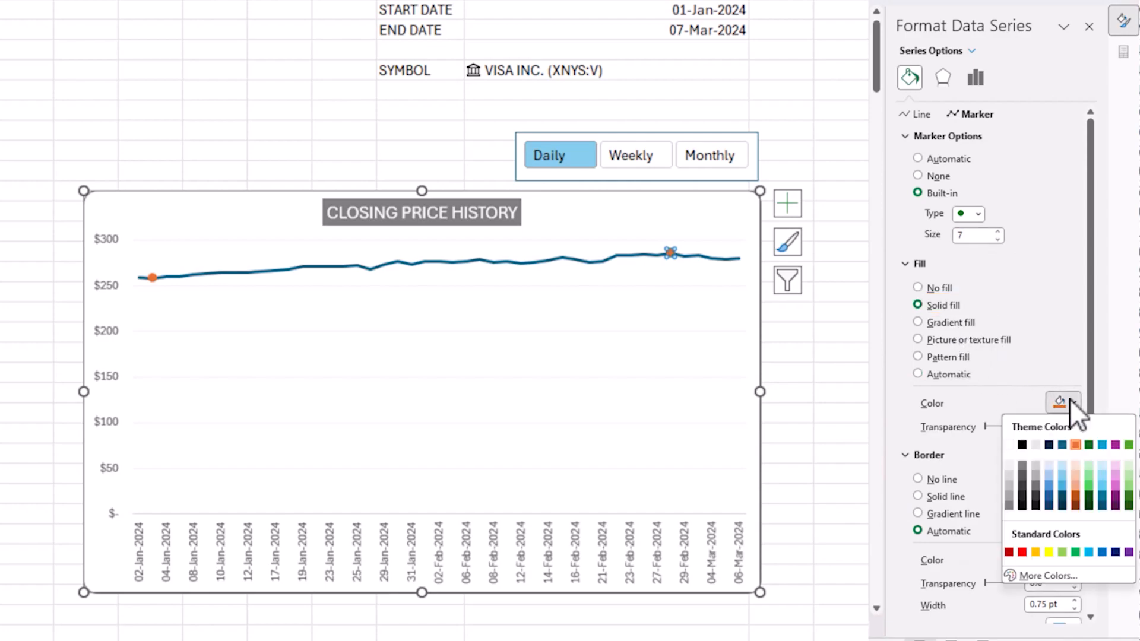
pyautogui.click(1128, 445)
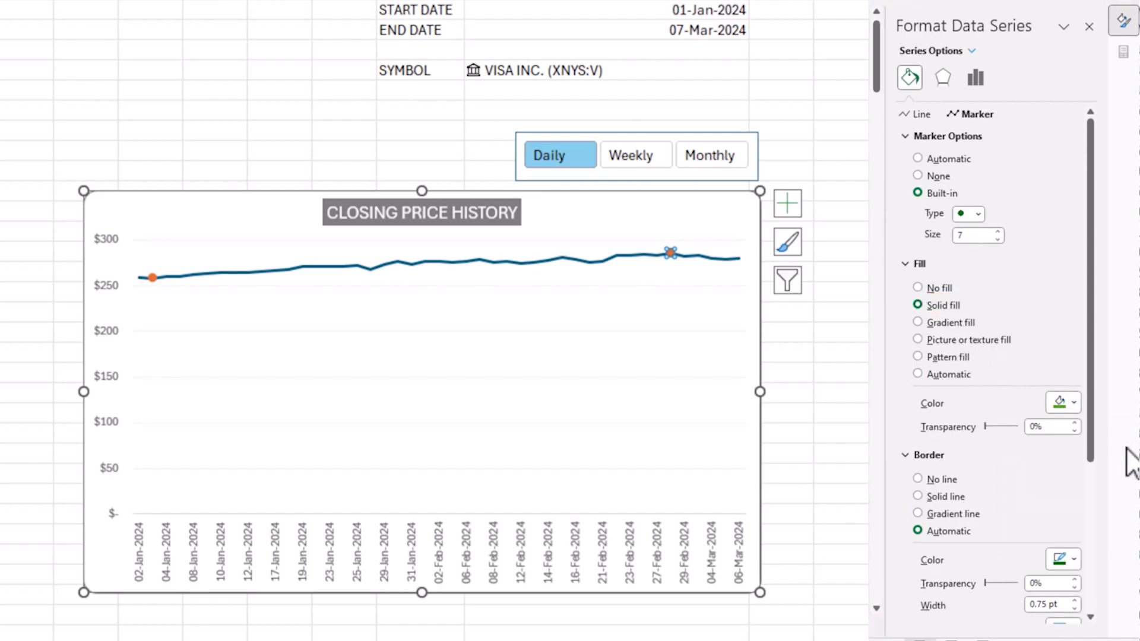
# Remove the marker border and the connecting line from the MAX series.
pyautogui.click(946, 478)
pyautogui.click(919, 114)
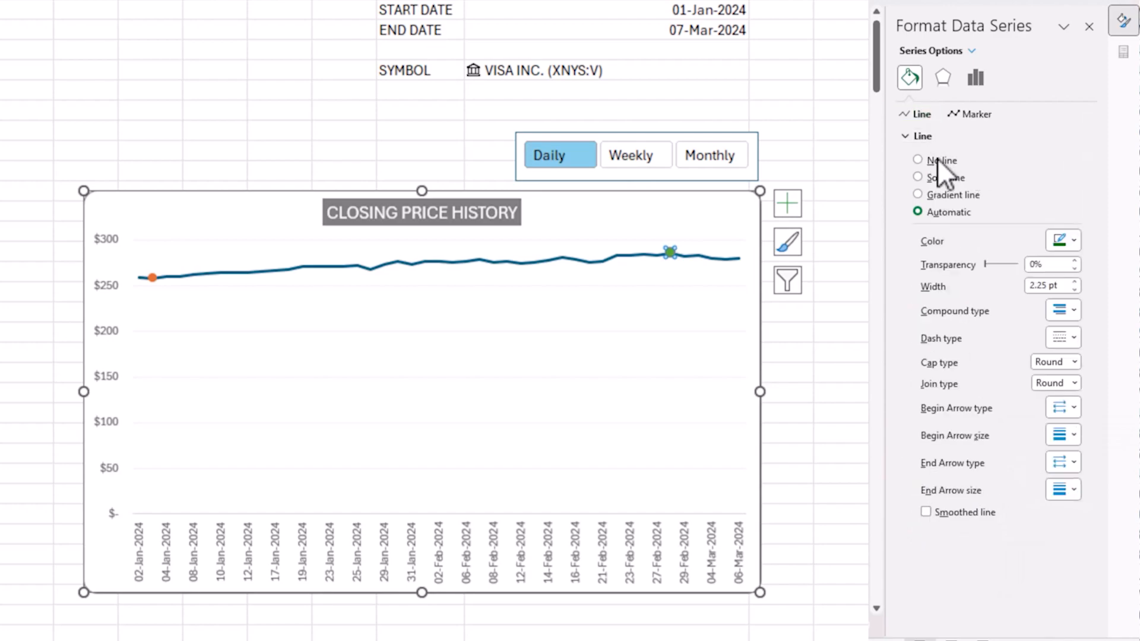
pyautogui.click(944, 161)
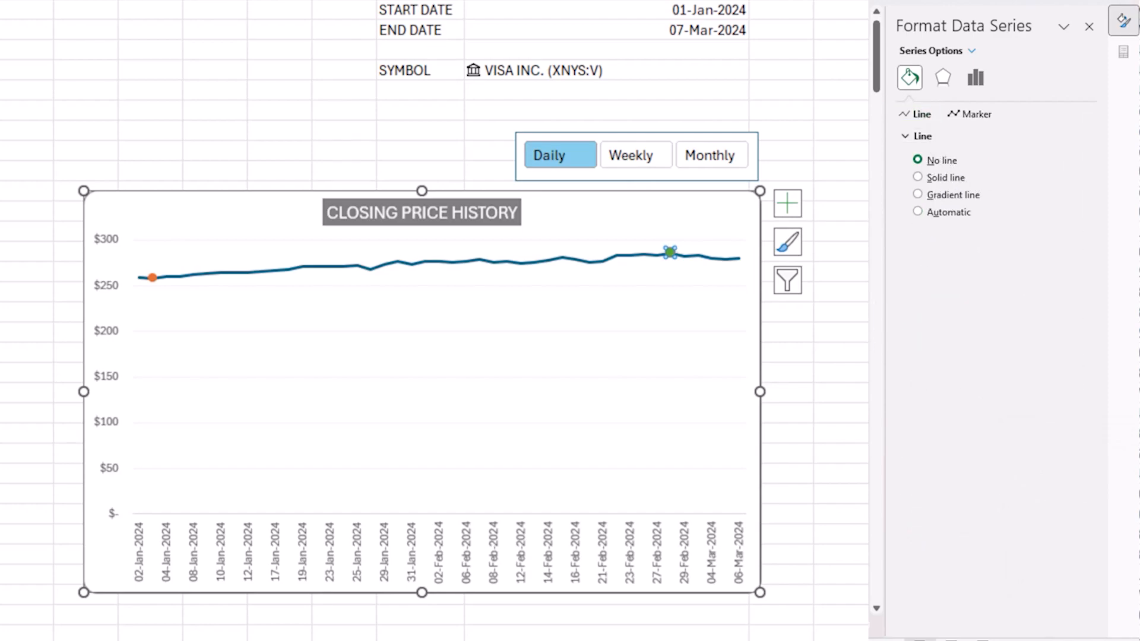
pyautogui.click(970, 114)
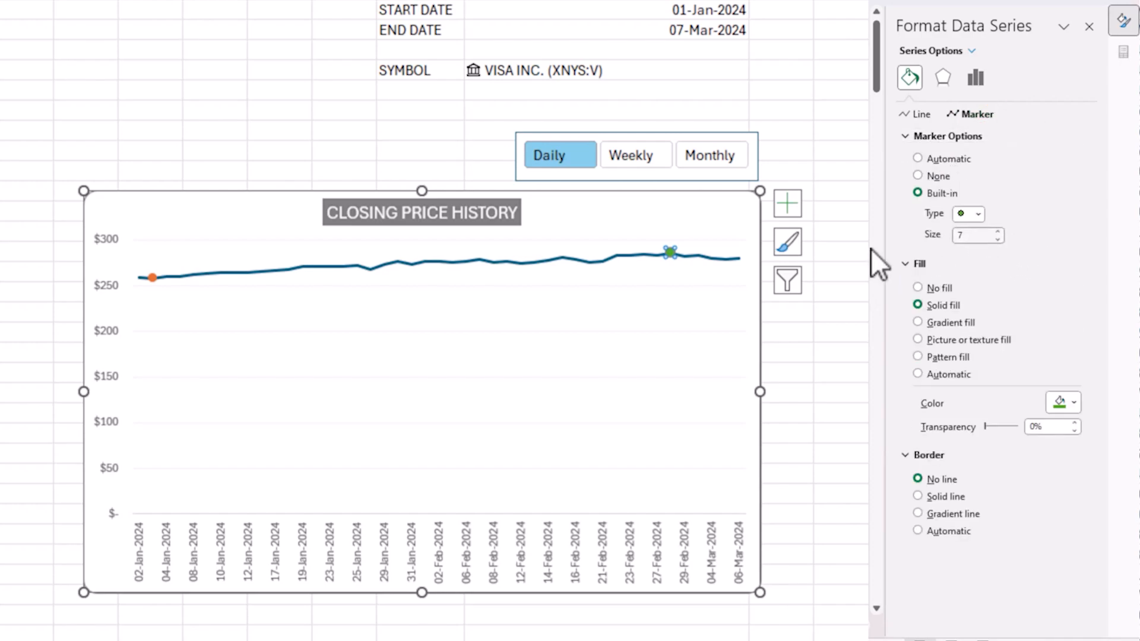
pyautogui.click(974, 51)
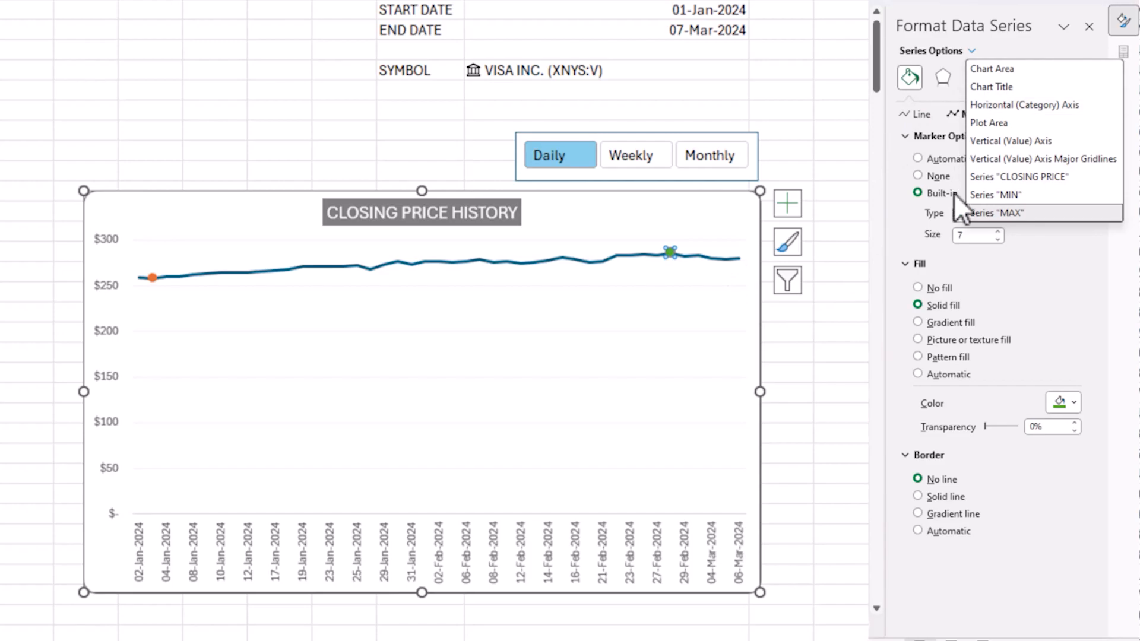
pyautogui.click(983, 212)
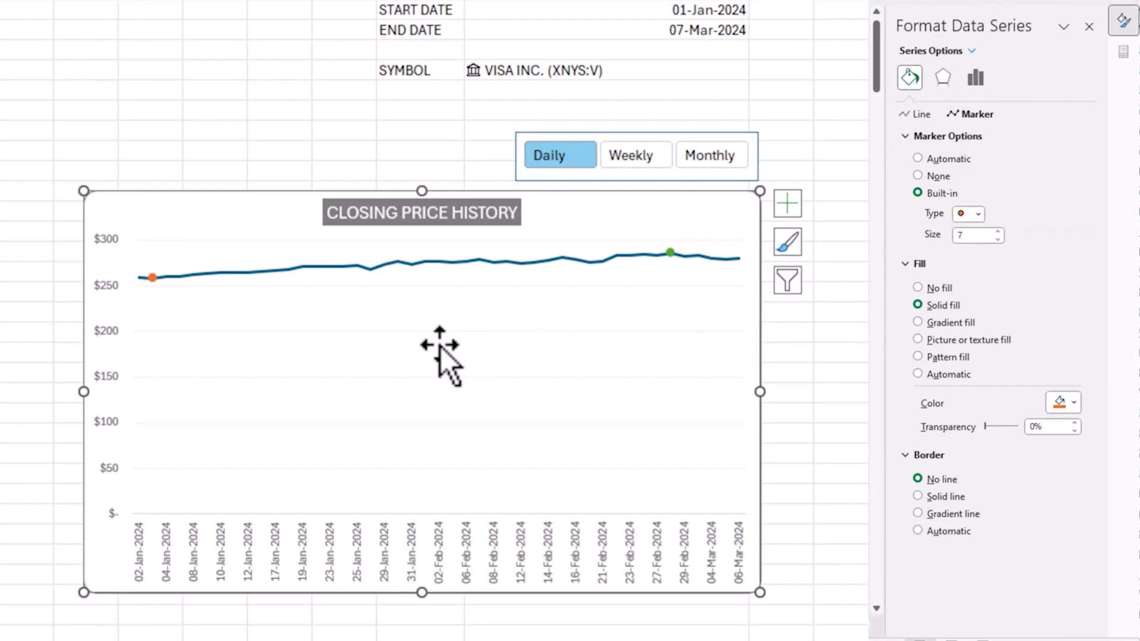
pyautogui.click(440, 380)
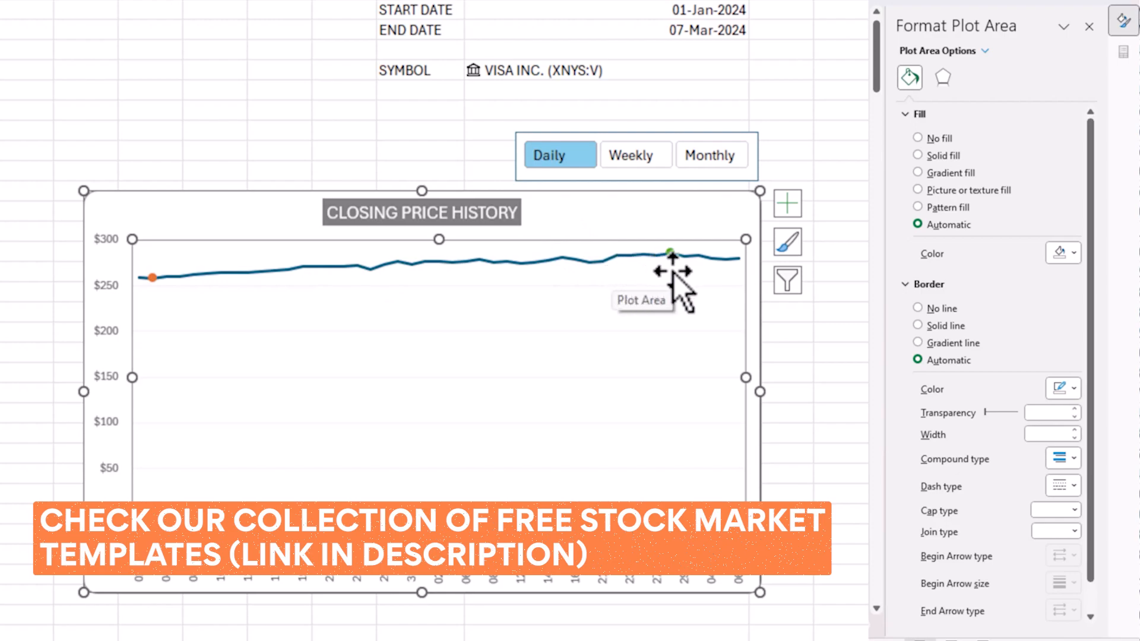
# Add data labels to the MAX series.
pyautogui.moveTo(671, 254)
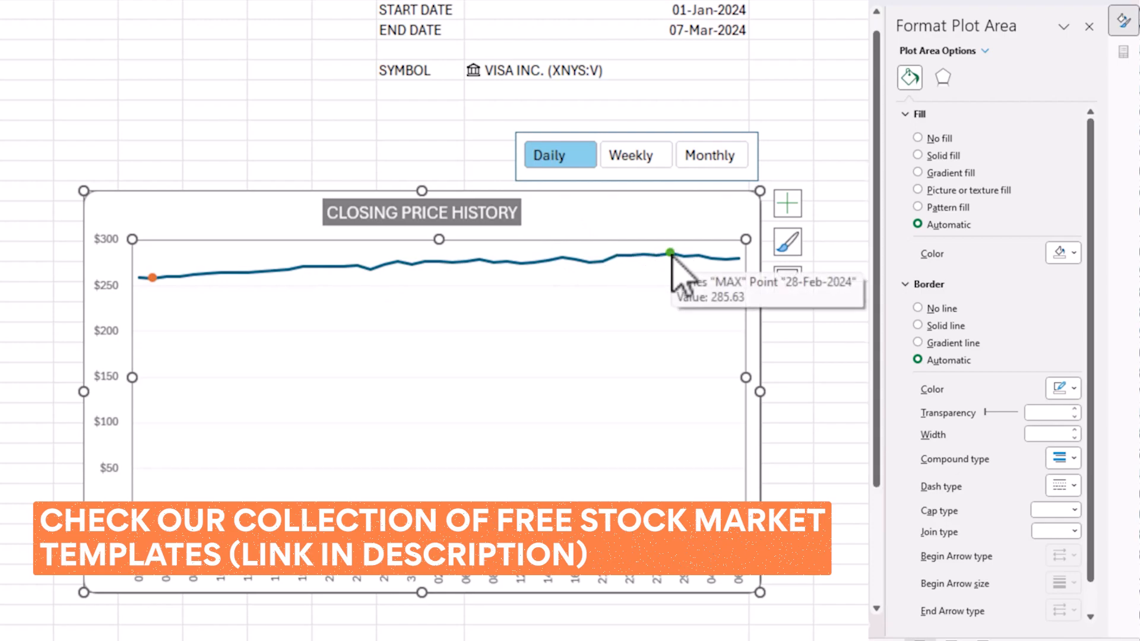
pyautogui.click(986, 51)
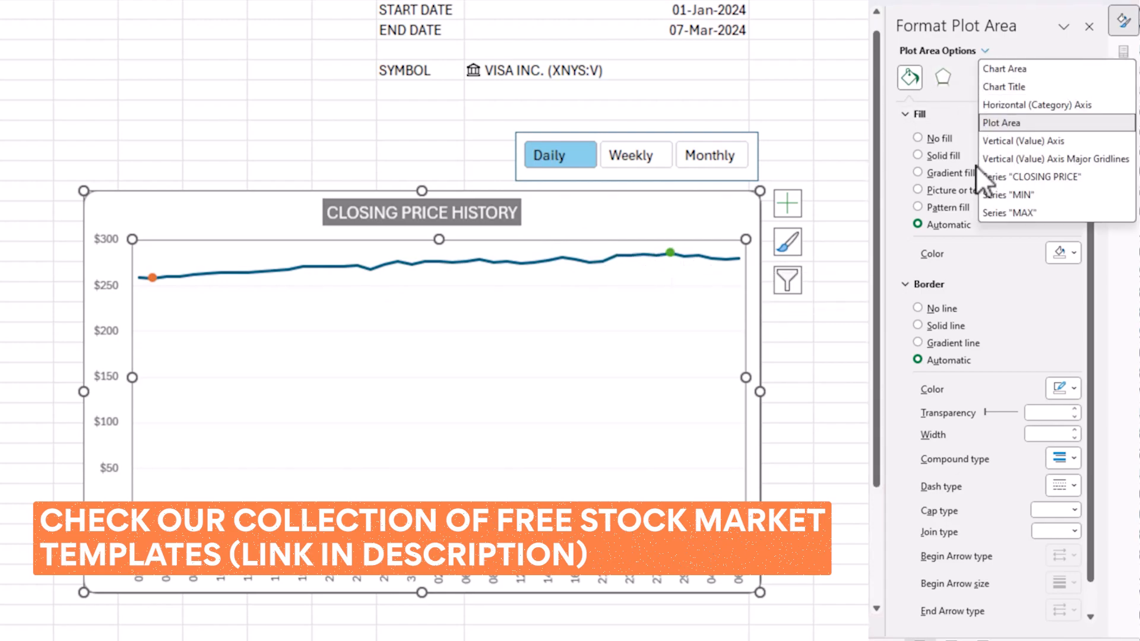
pyautogui.click(1004, 212)
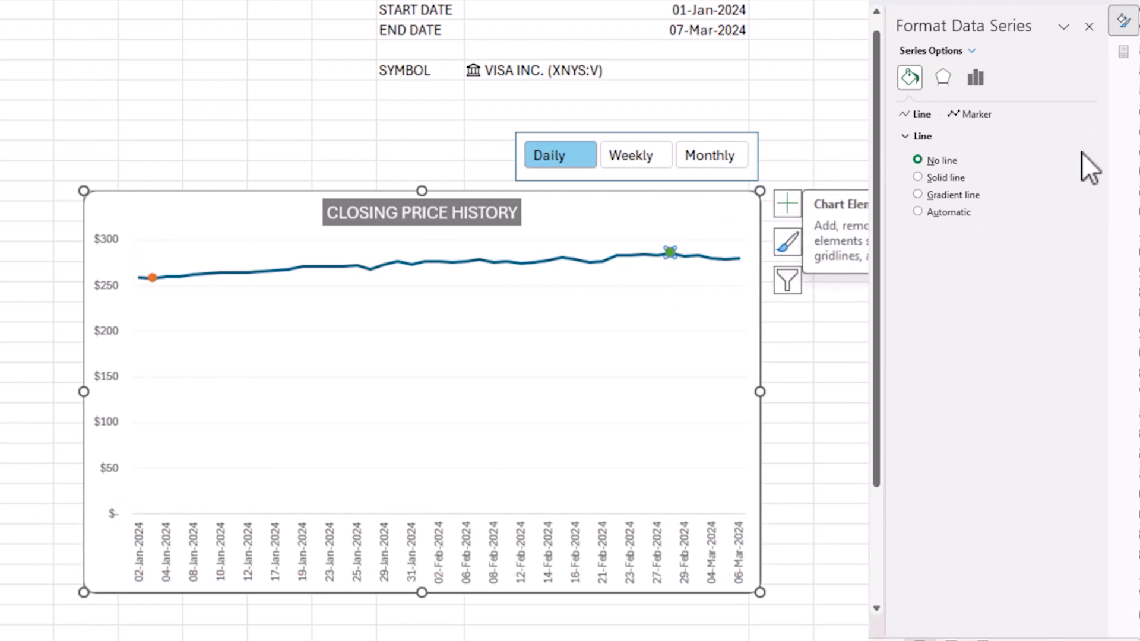
pyautogui.click(973, 52)
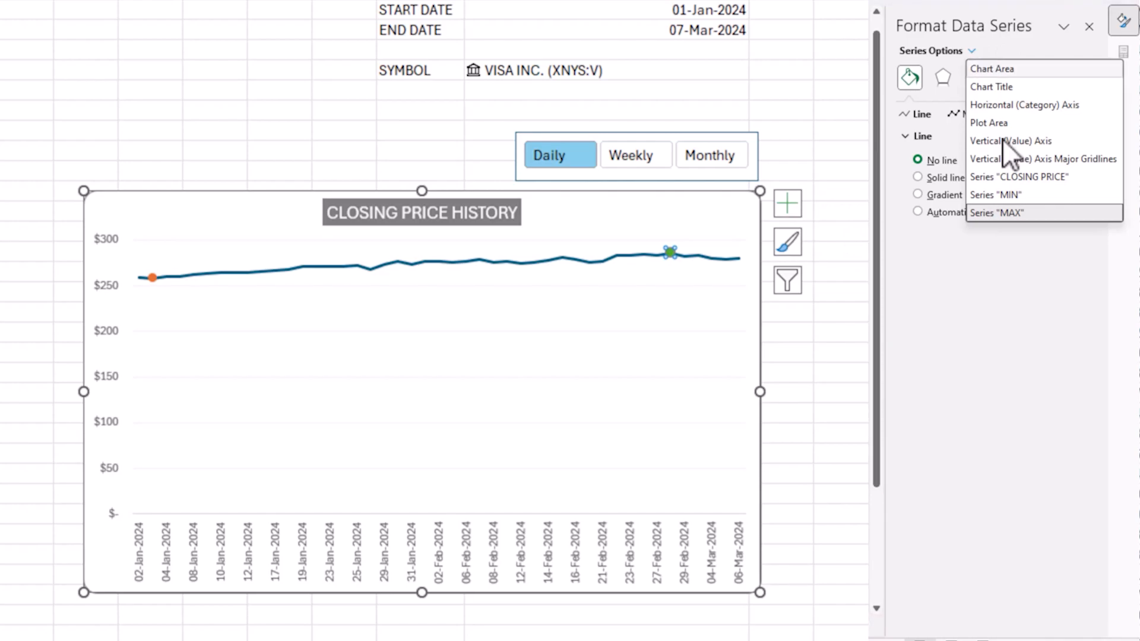
pyautogui.click(1027, 212)
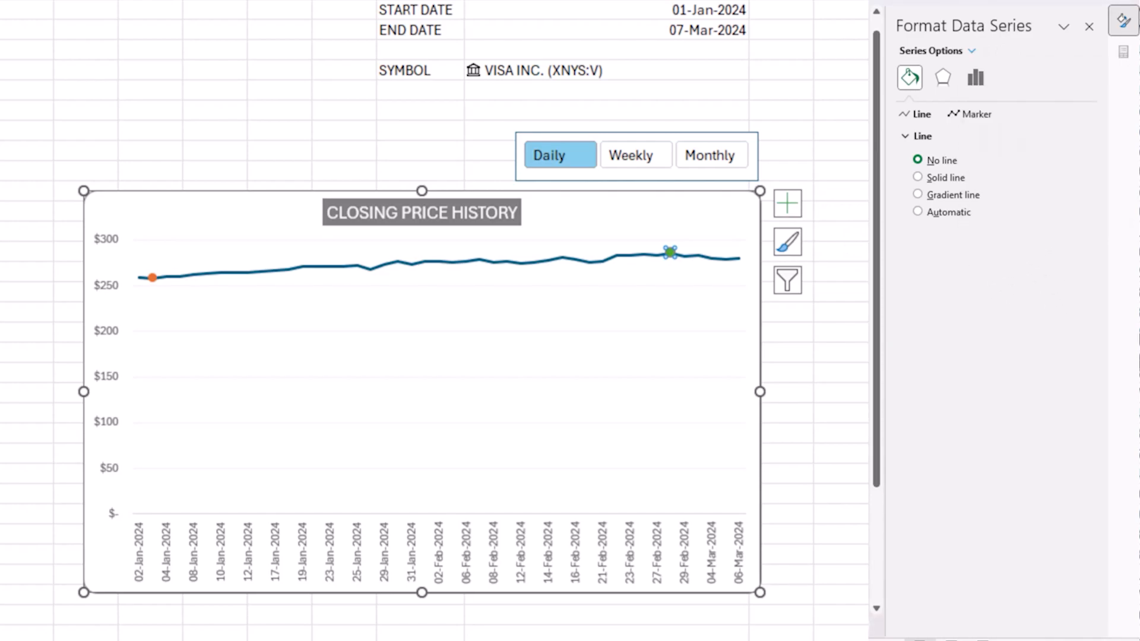
pyautogui.click(789, 205)
pyautogui.click(628, 238)
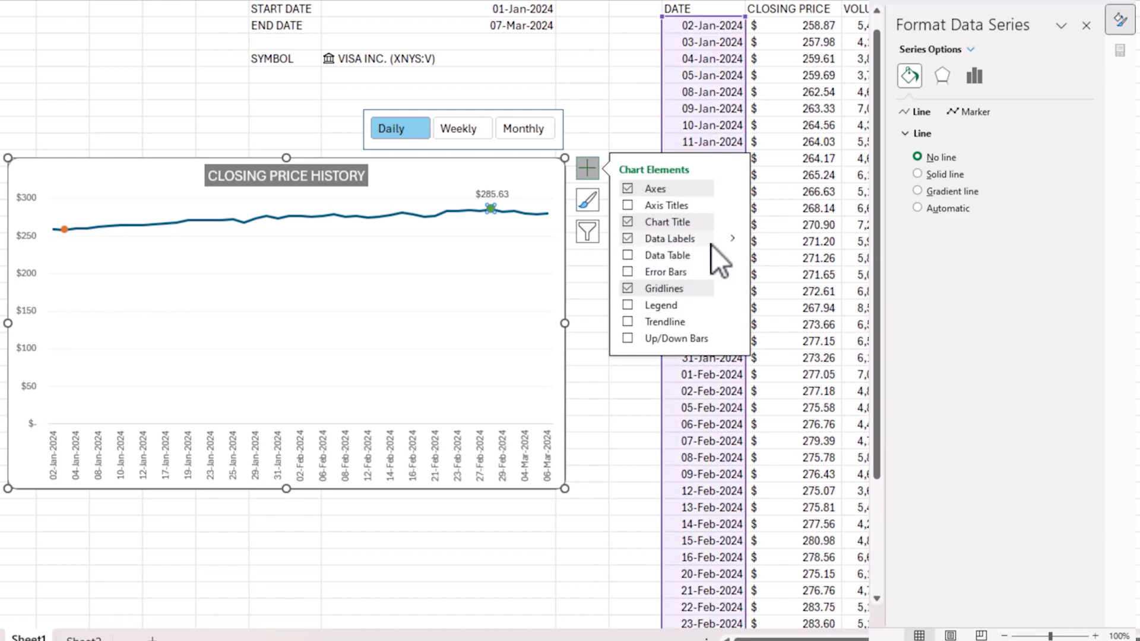
# Make the MAX data labels show the category name and value, separated by a new line, without the series name.
pyautogui.moveTo(737, 241)
pyautogui.click(802, 362)
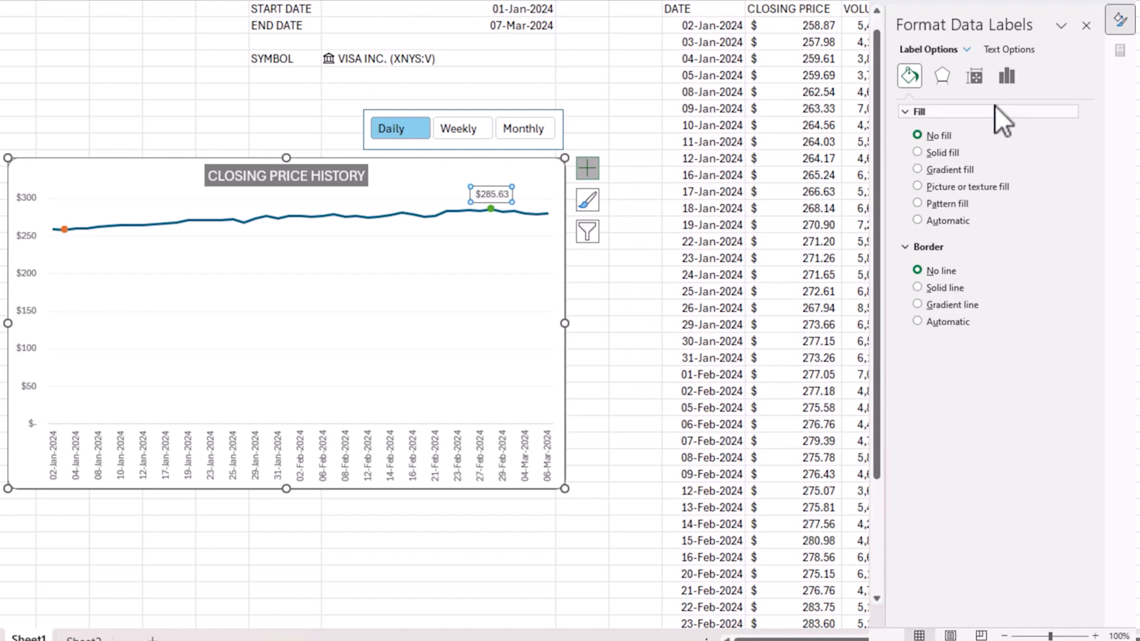
pyautogui.click(1006, 76)
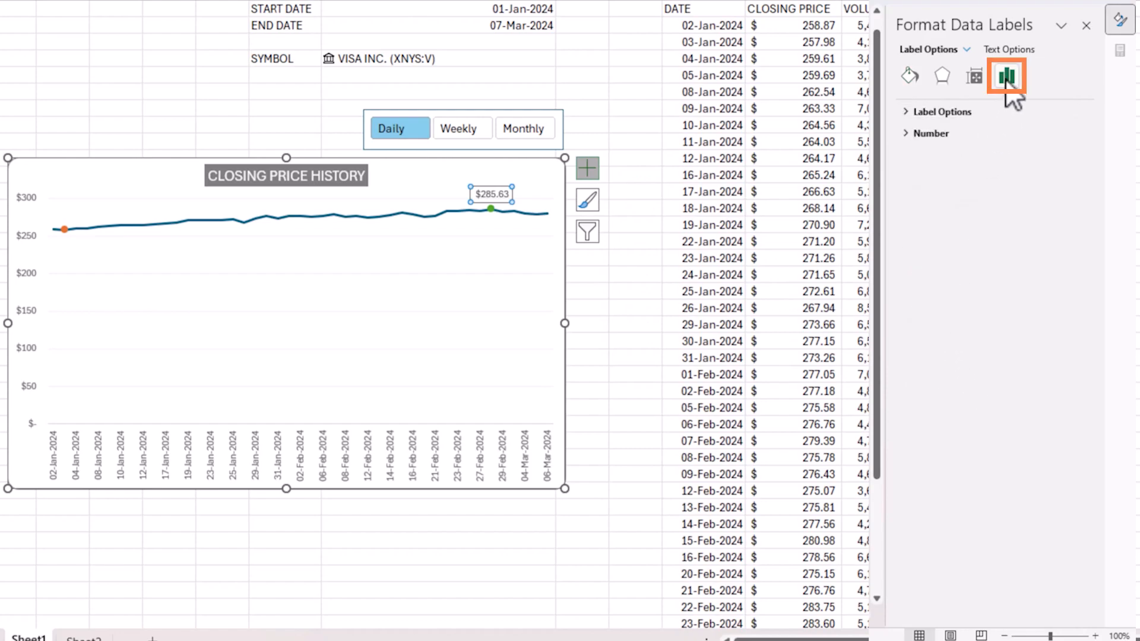
pyautogui.click(938, 112)
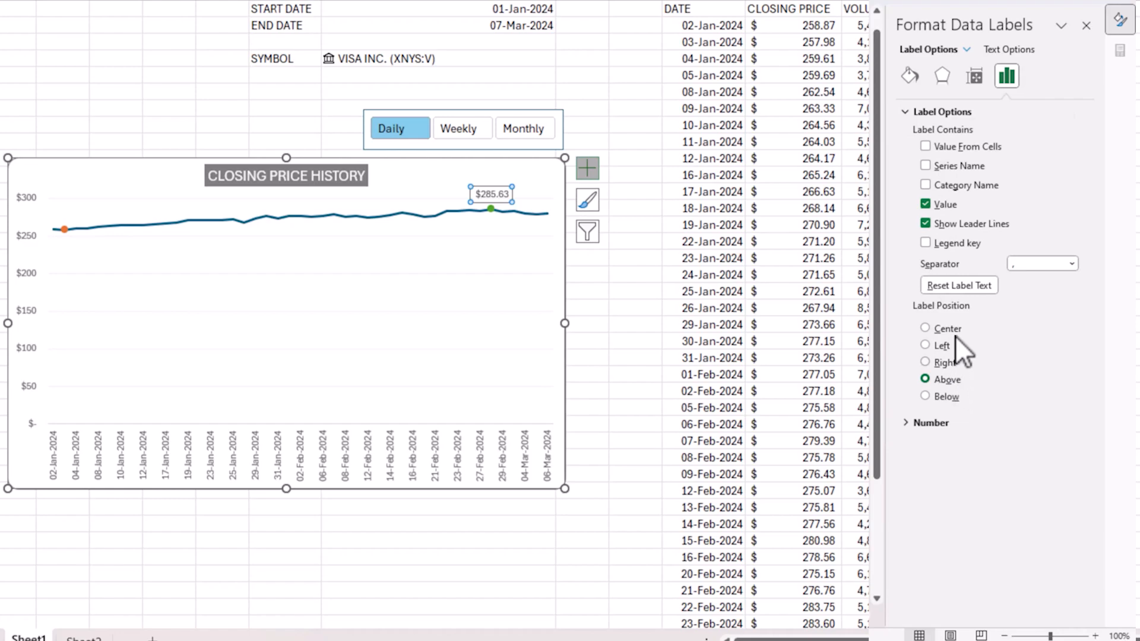
pyautogui.click(938, 167)
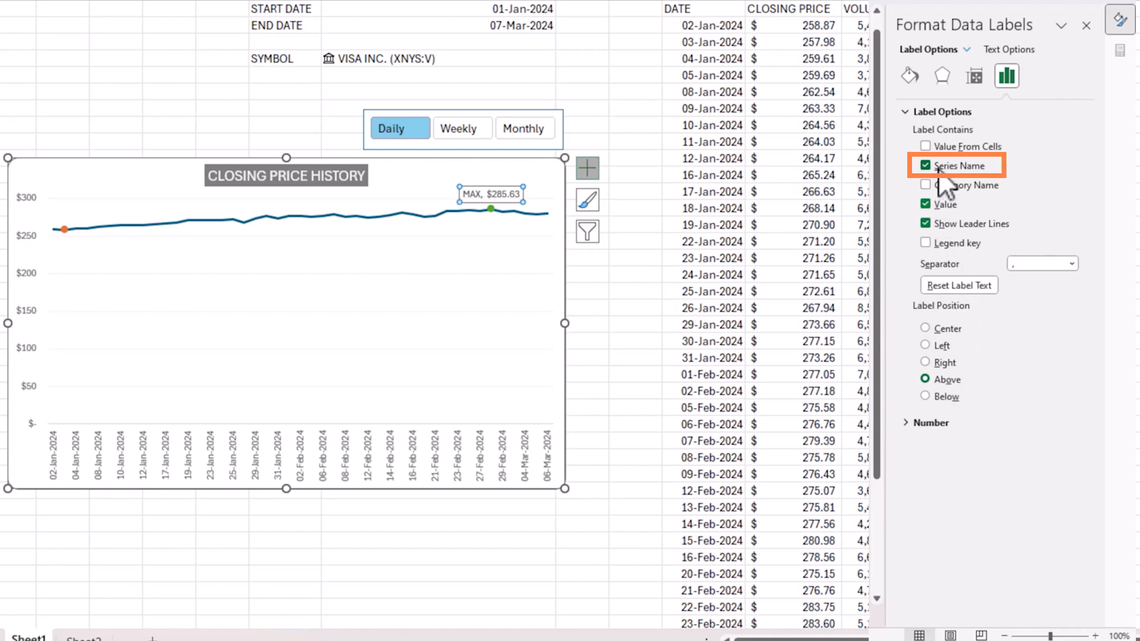
pyautogui.click(945, 185)
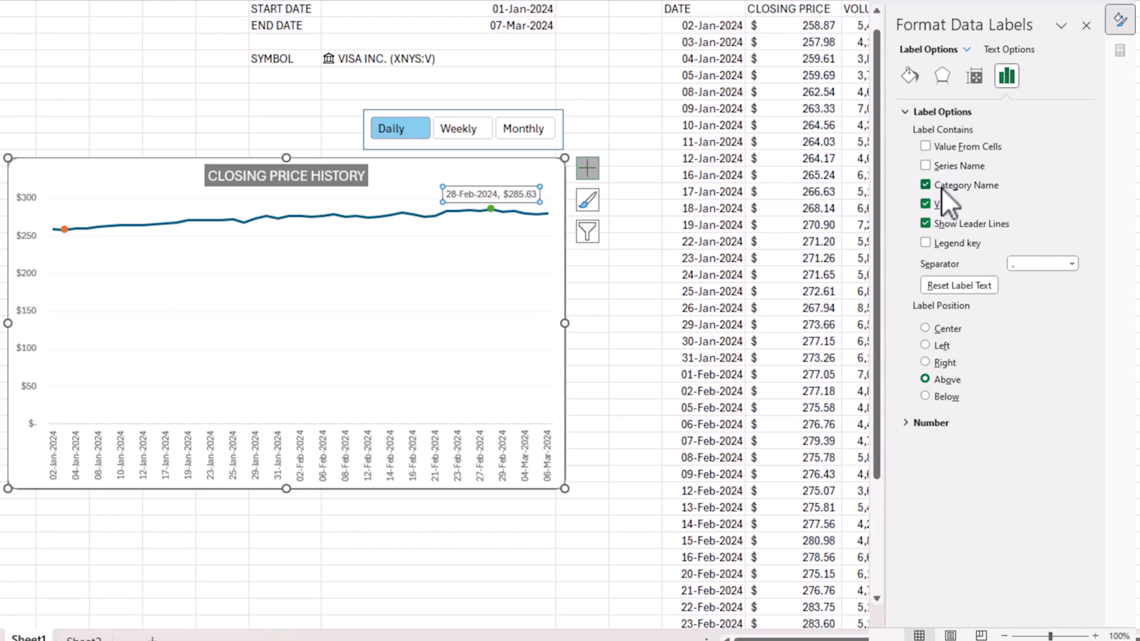
pyautogui.click(1074, 265)
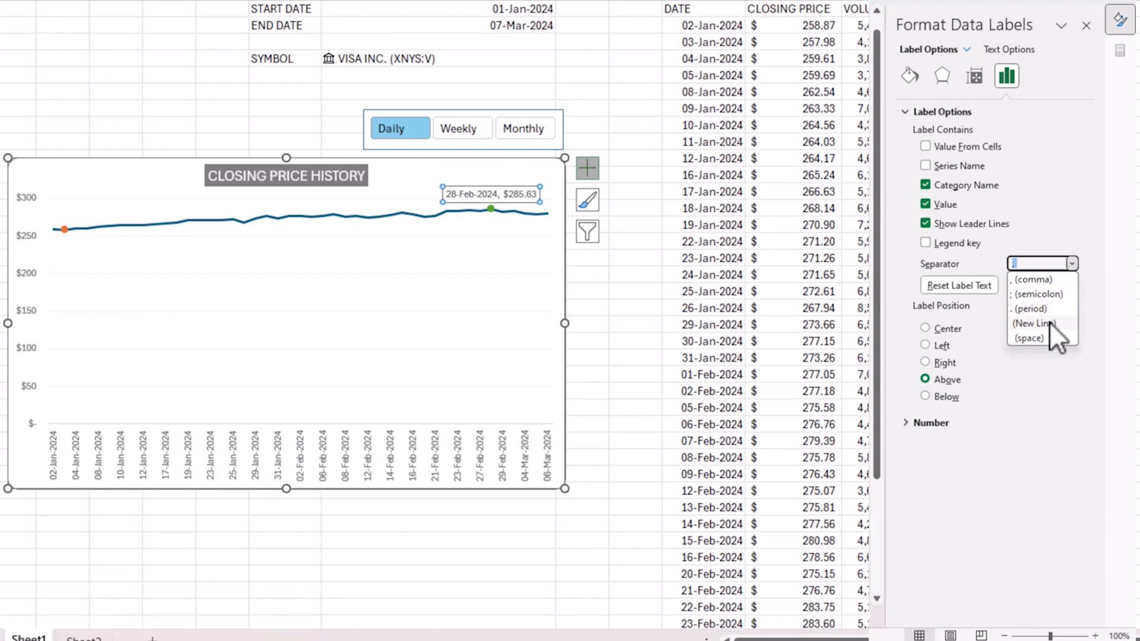
pyautogui.click(1049, 321)
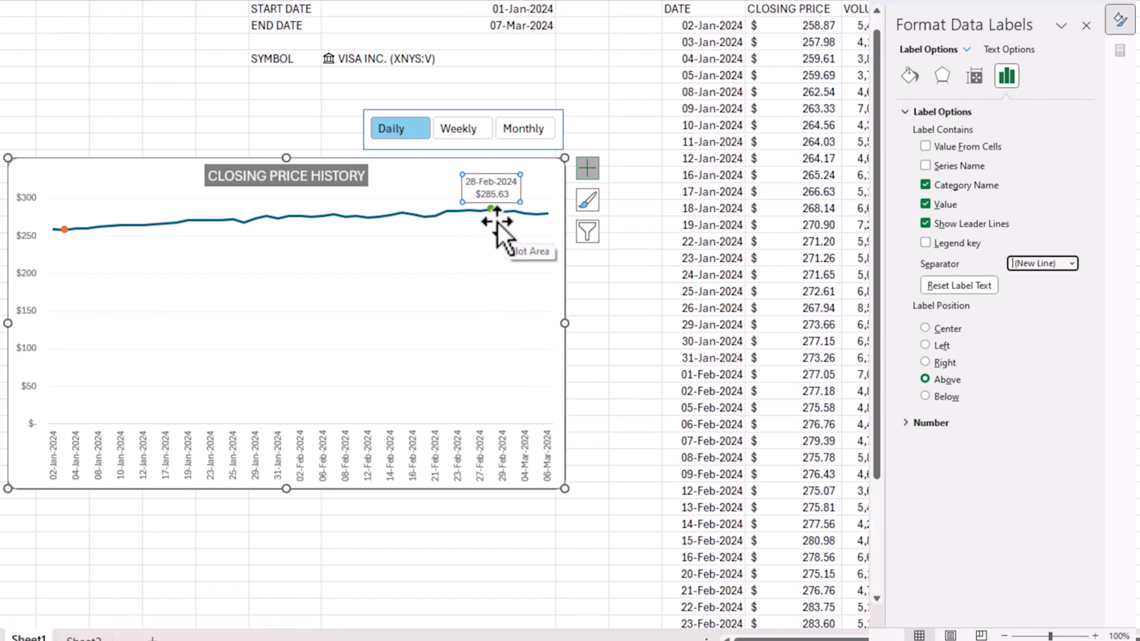
# Add data labels to the MIN series.
pyautogui.click(966, 50)
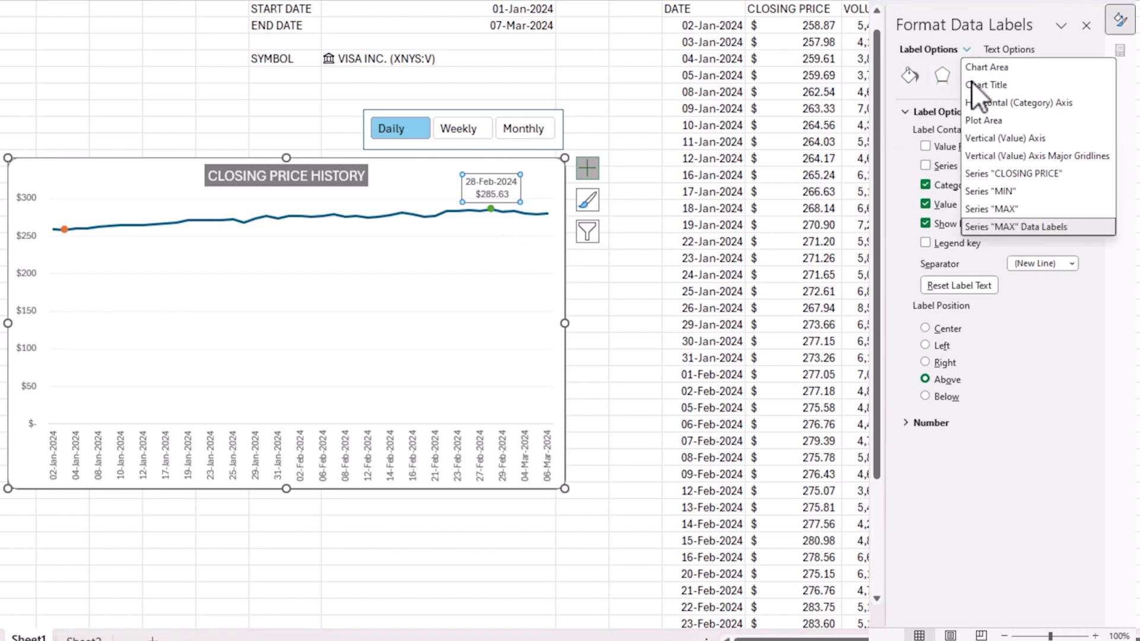
pyautogui.click(1001, 196)
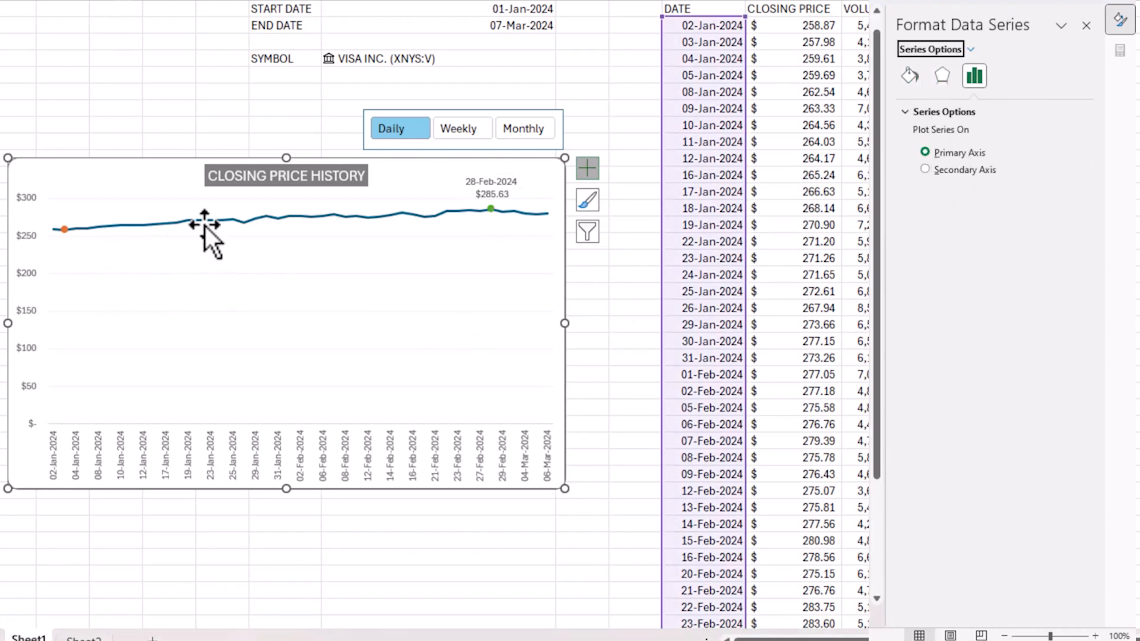
pyautogui.click(969, 50)
pyautogui.click(999, 191)
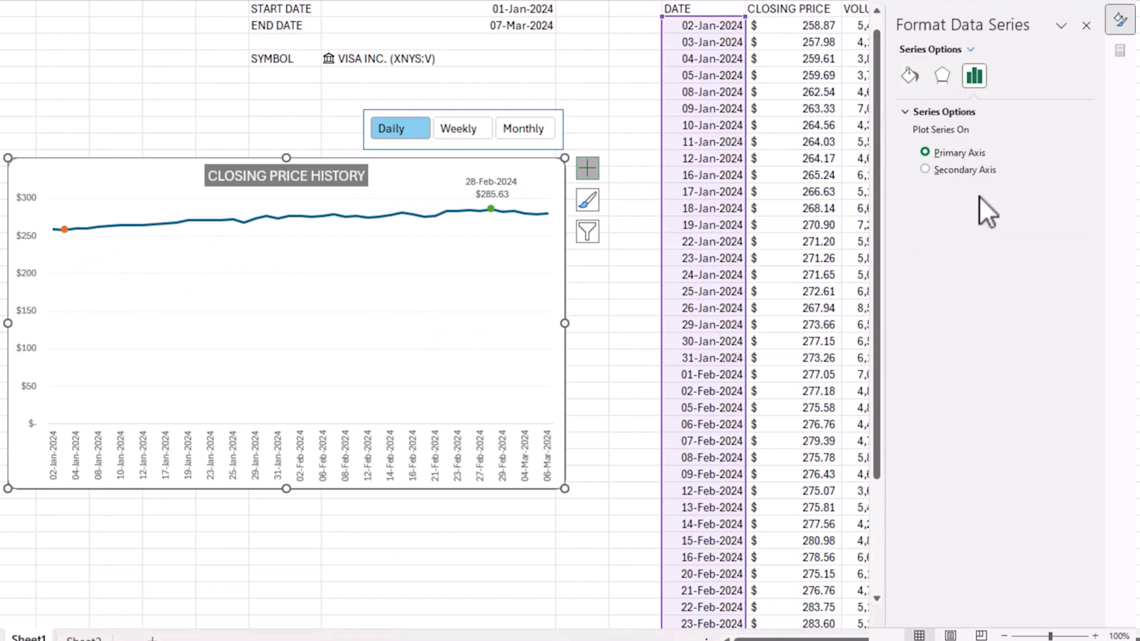
pyautogui.click(585, 169)
pyautogui.click(628, 238)
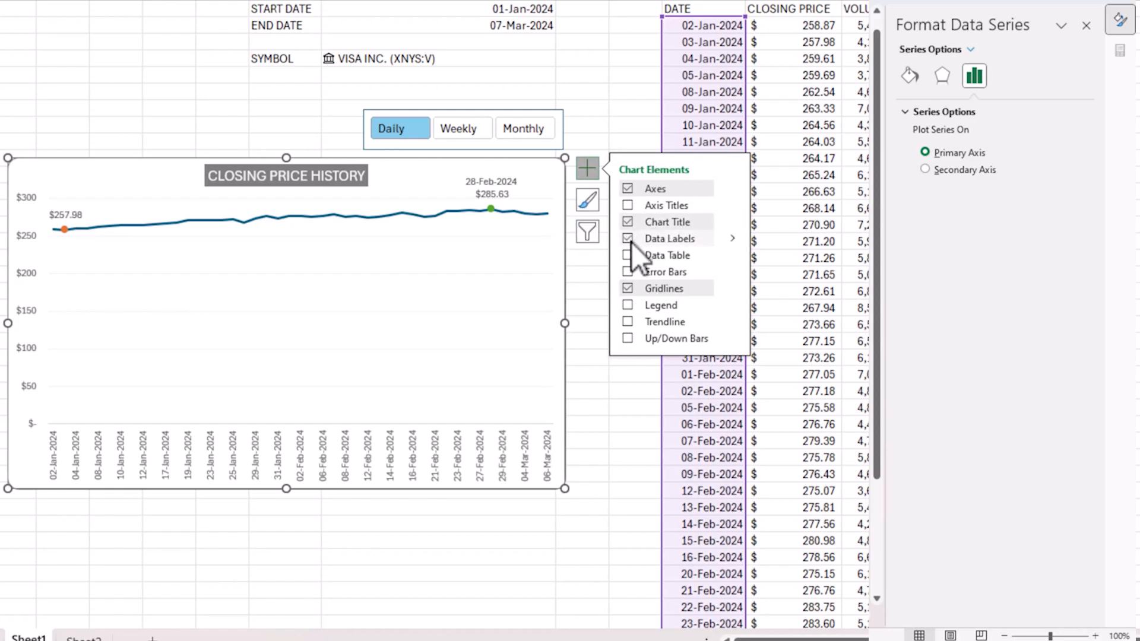
# Show the category name and value in the MIN data labels with a new-line separator, and position the labels below the marker.
pyautogui.click(734, 239)
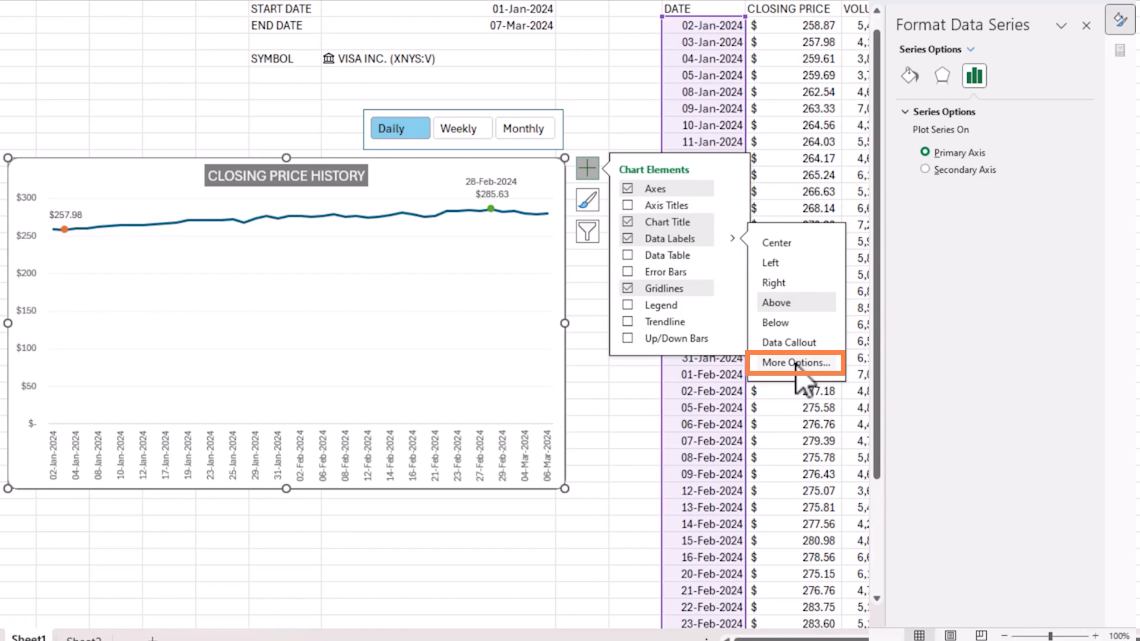
pyautogui.click(971, 49)
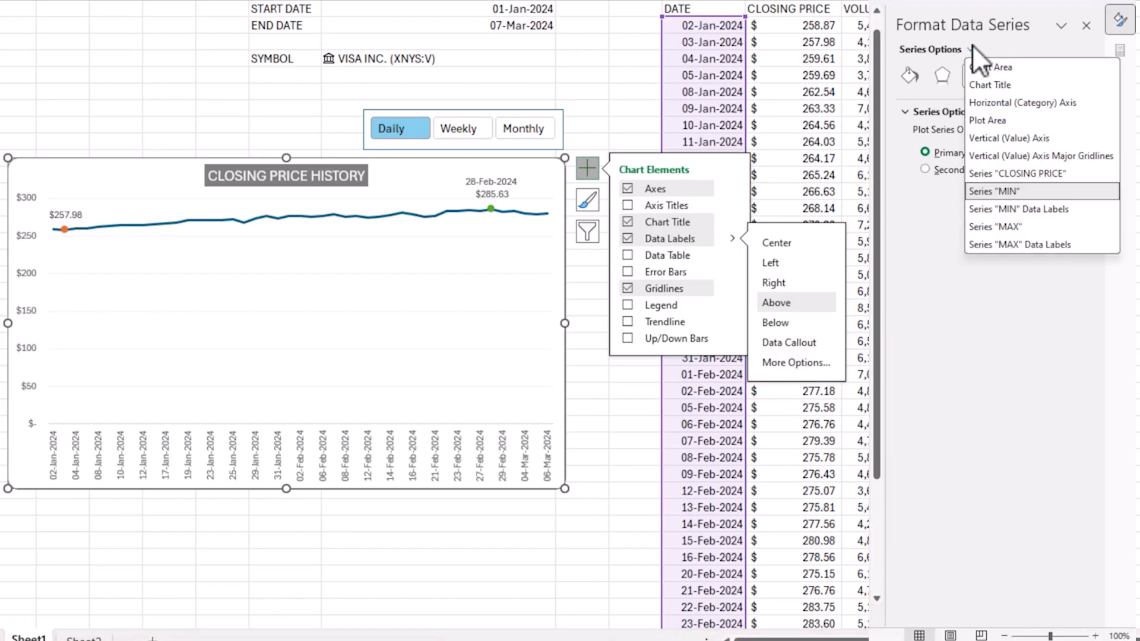
pyautogui.click(1015, 209)
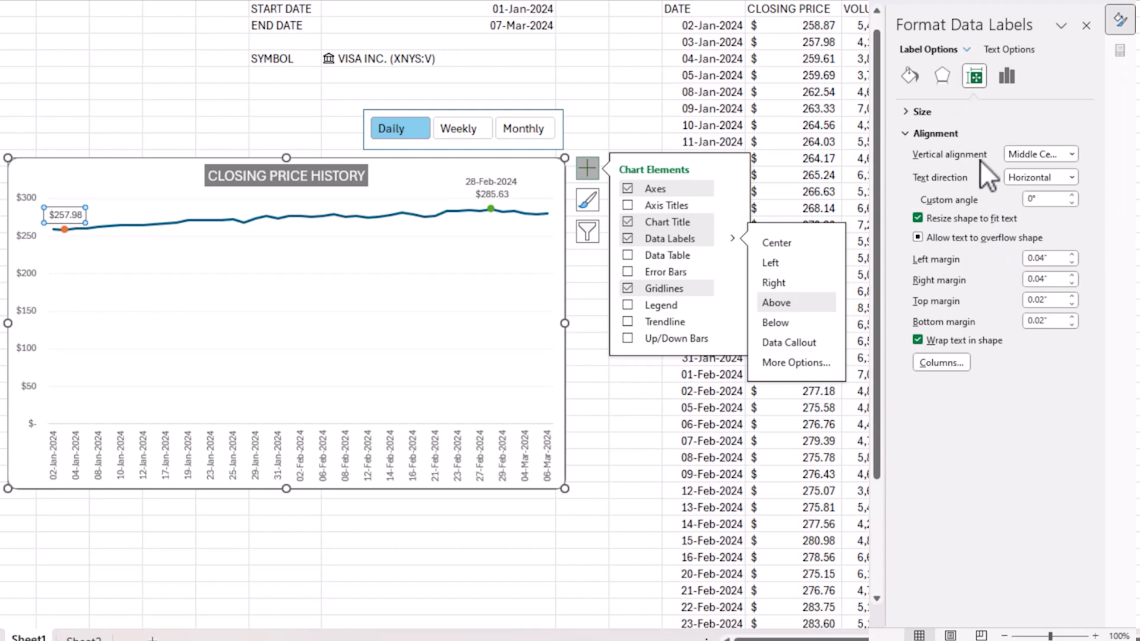
pyautogui.click(1002, 81)
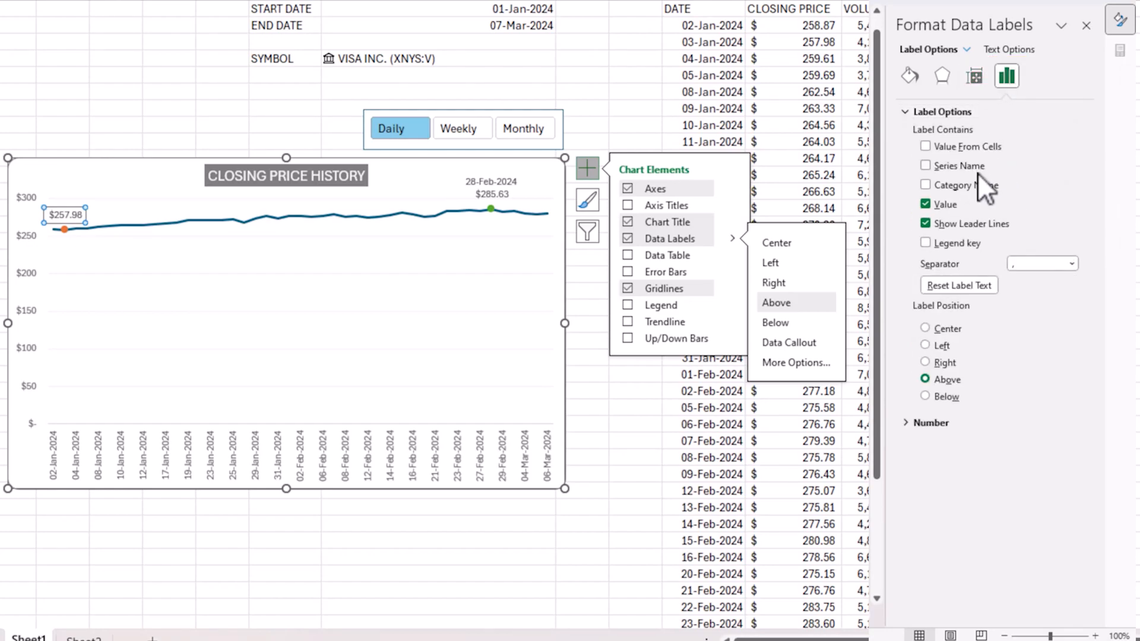
pyautogui.click(983, 187)
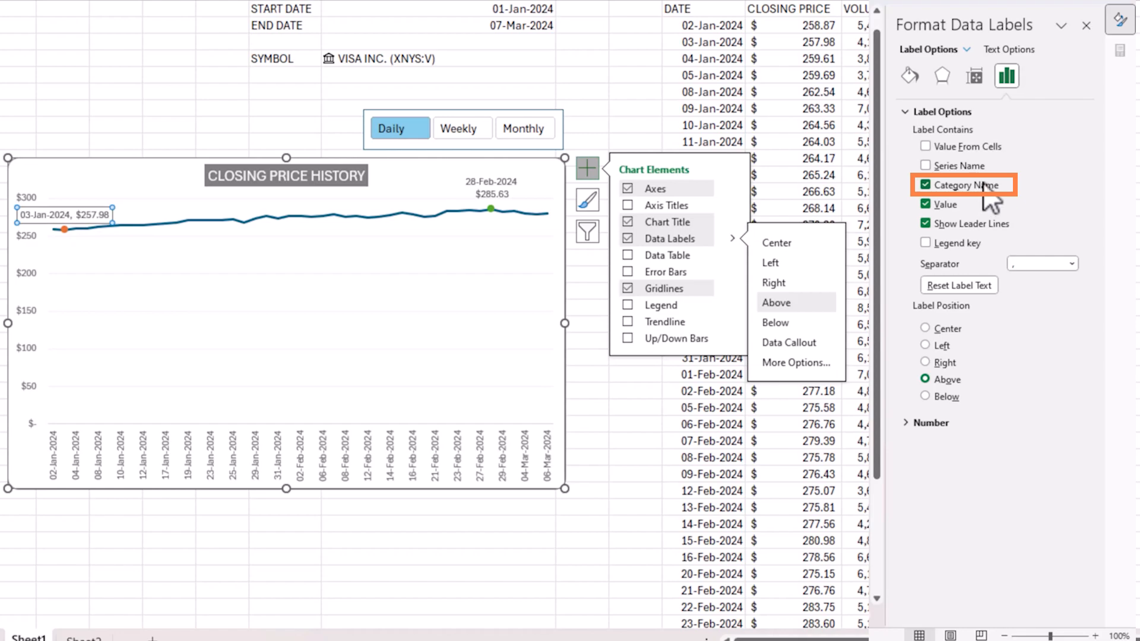
pyautogui.click(1074, 262)
pyautogui.click(1055, 314)
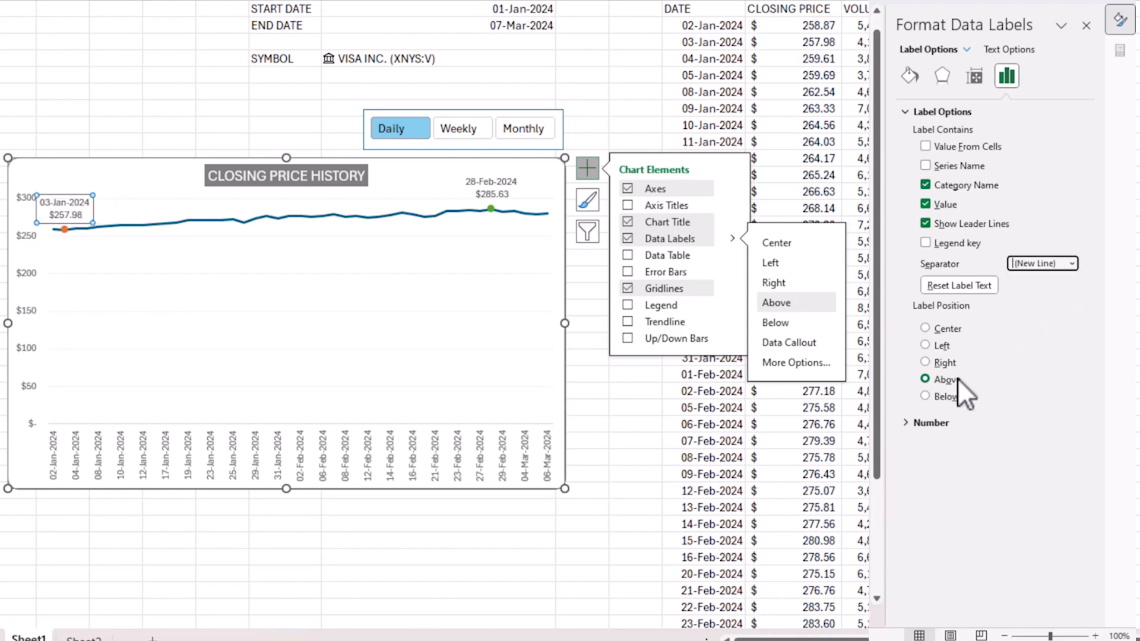
pyautogui.click(951, 397)
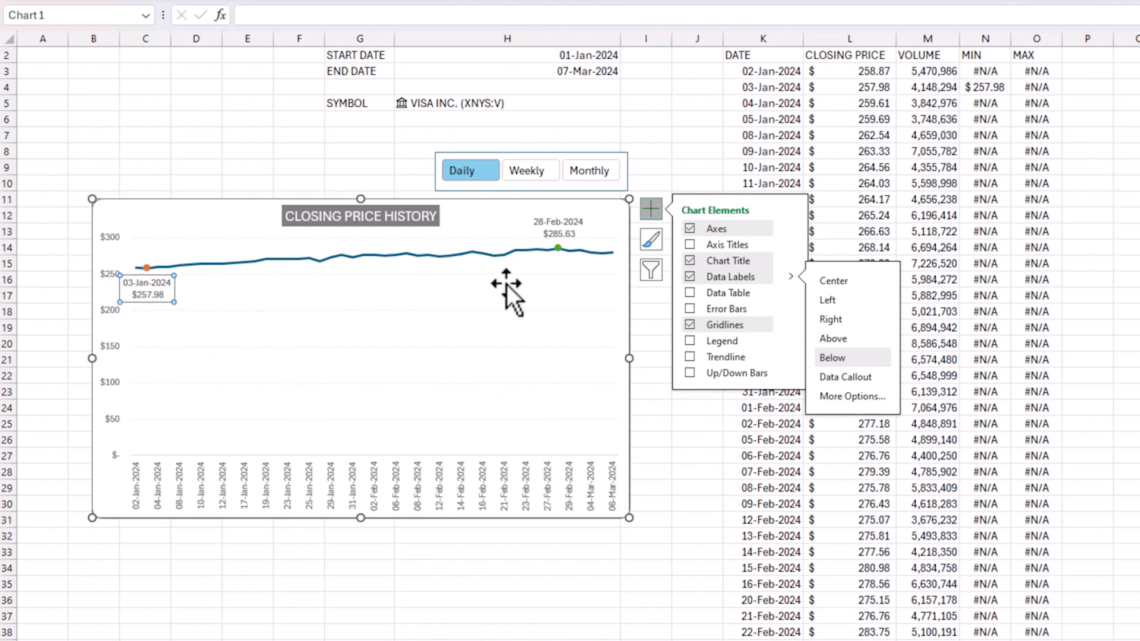
pyautogui.click(640, 214)
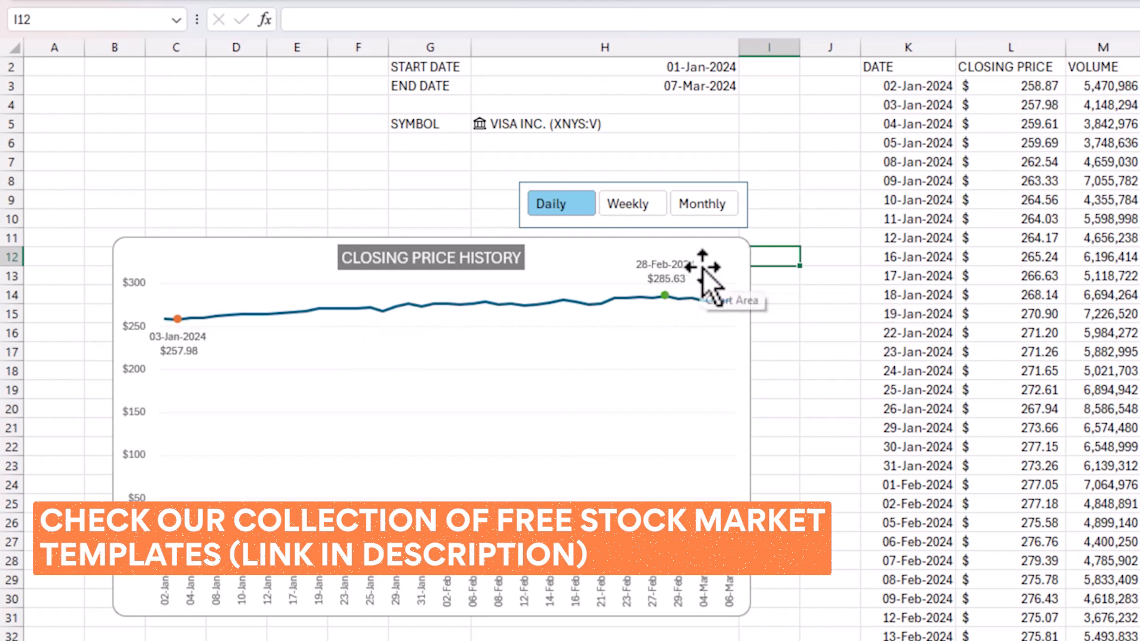
# Set the start date in cell H2 to 1/1/2023.
pyautogui.click(707, 71)
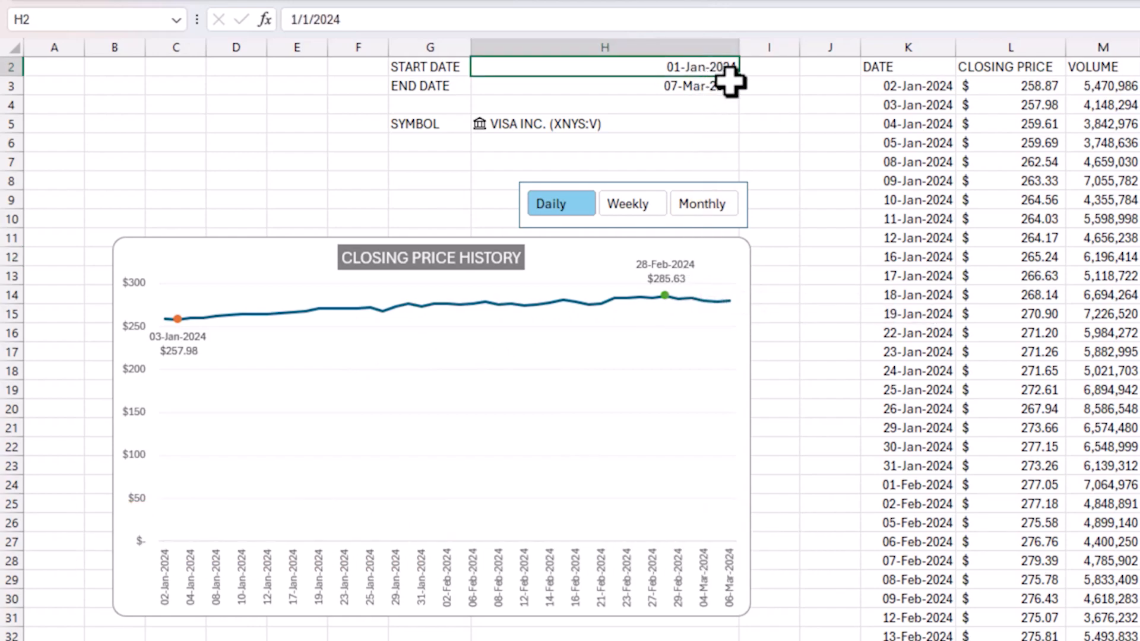
pyautogui.write('1/1/2023')
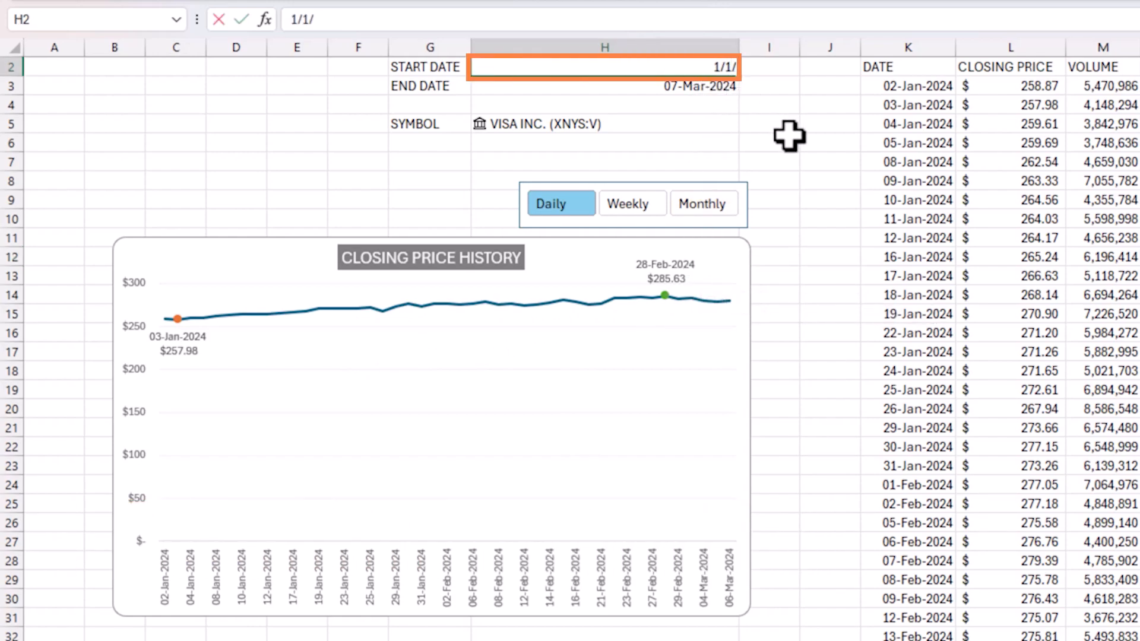
# Set the start date to 01-Jan-2023 and view the closing price history weekly, ending on the Monthly interval.
pyautogui.press('Return')
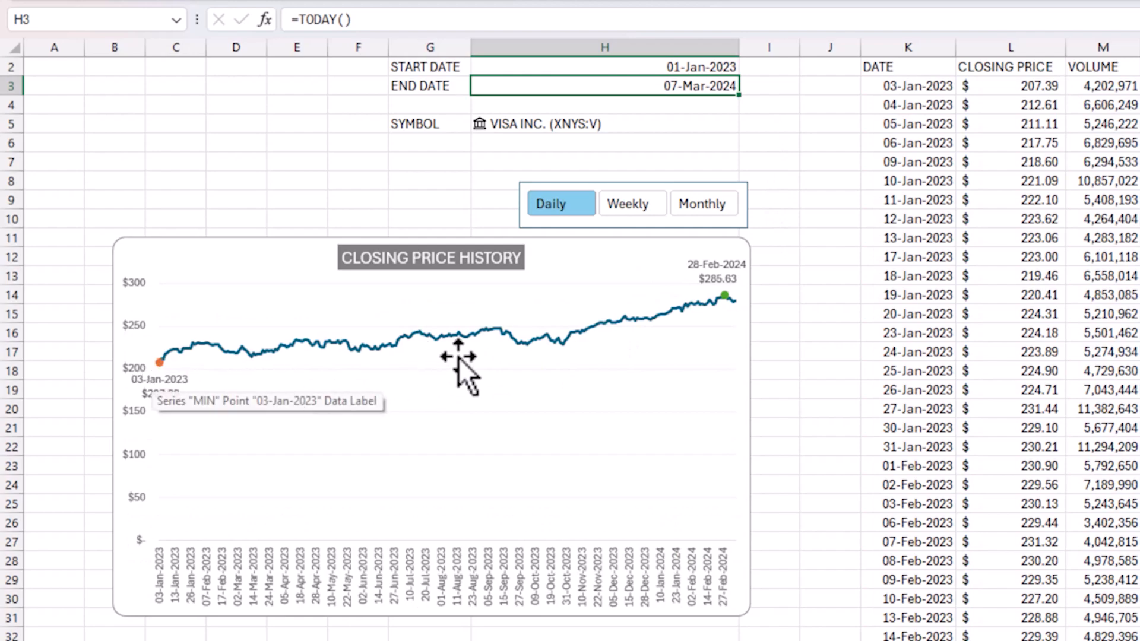
pyautogui.click(621, 204)
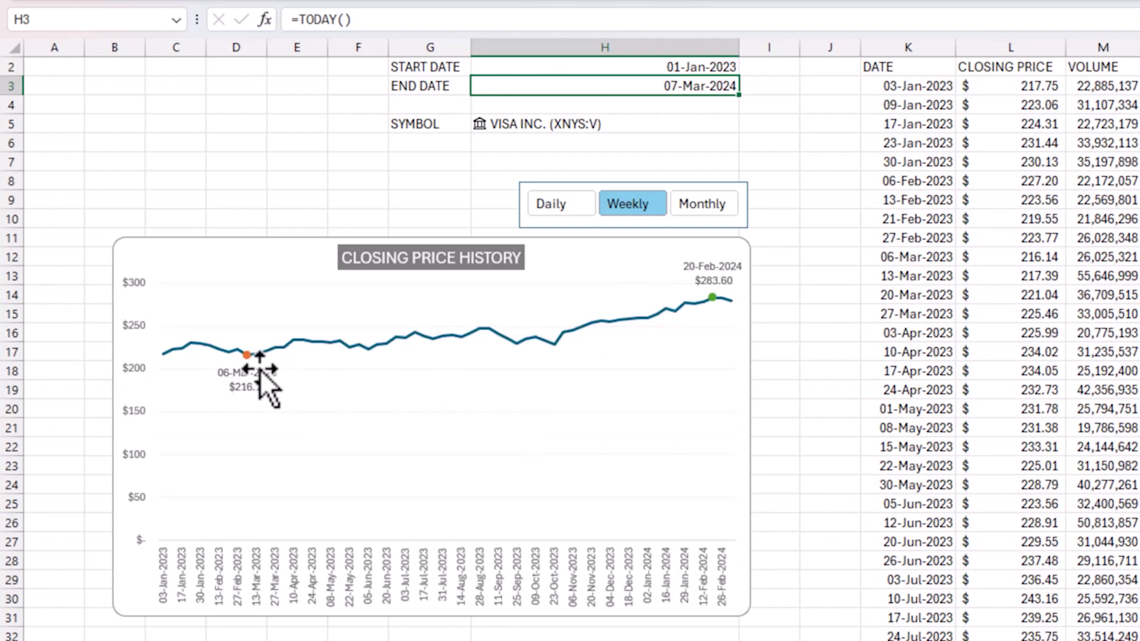
pyautogui.moveTo(246, 356)
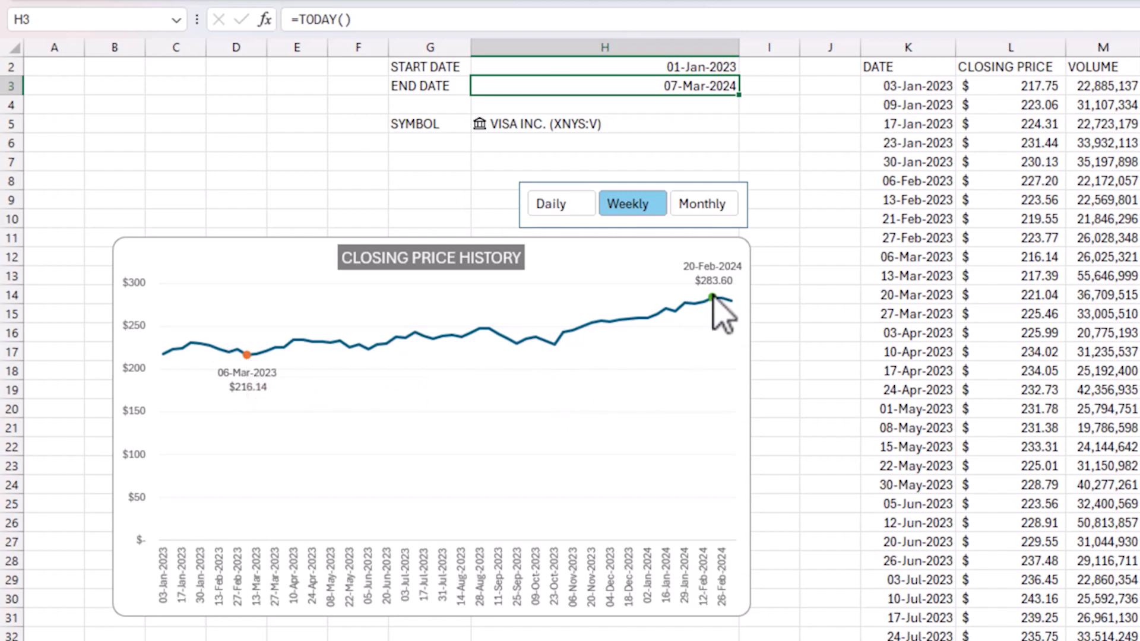
pyautogui.click(703, 204)
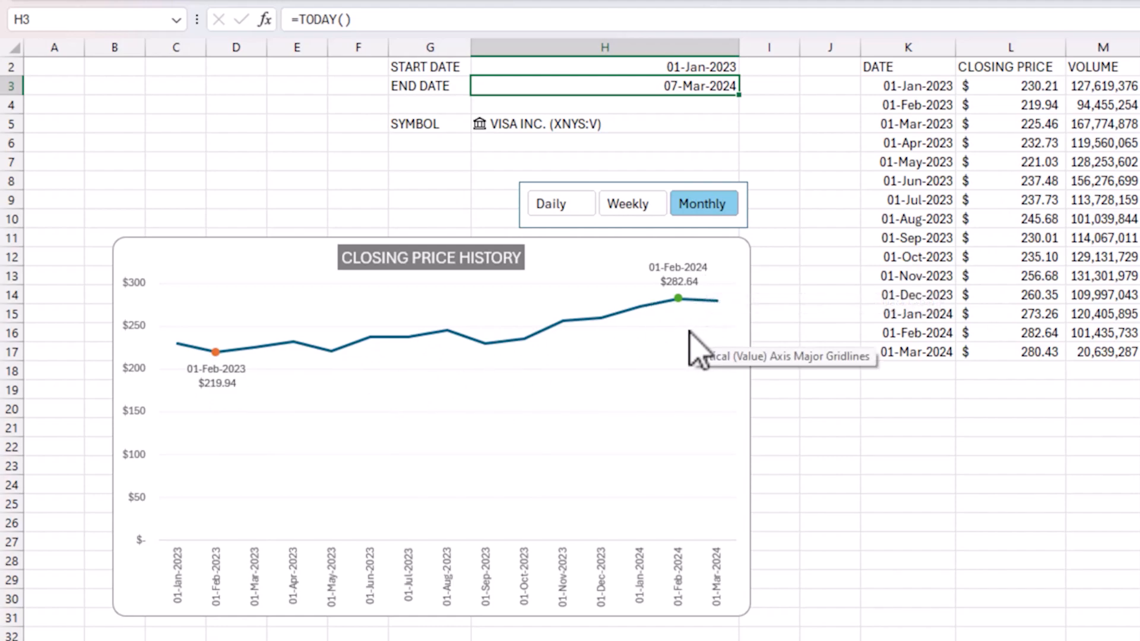
# Change the stock symbol to XNAS:MSFT.
pyautogui.scroll(1, 692, 339)
pyautogui.click(656, 148)
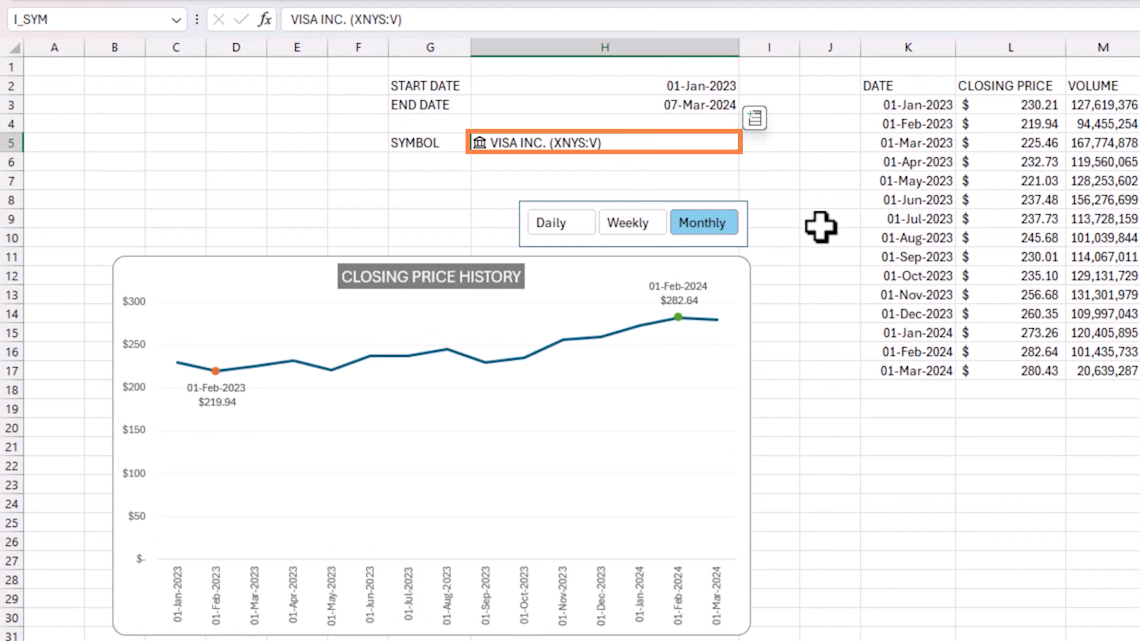
pyautogui.write('XNAS:MSFT')
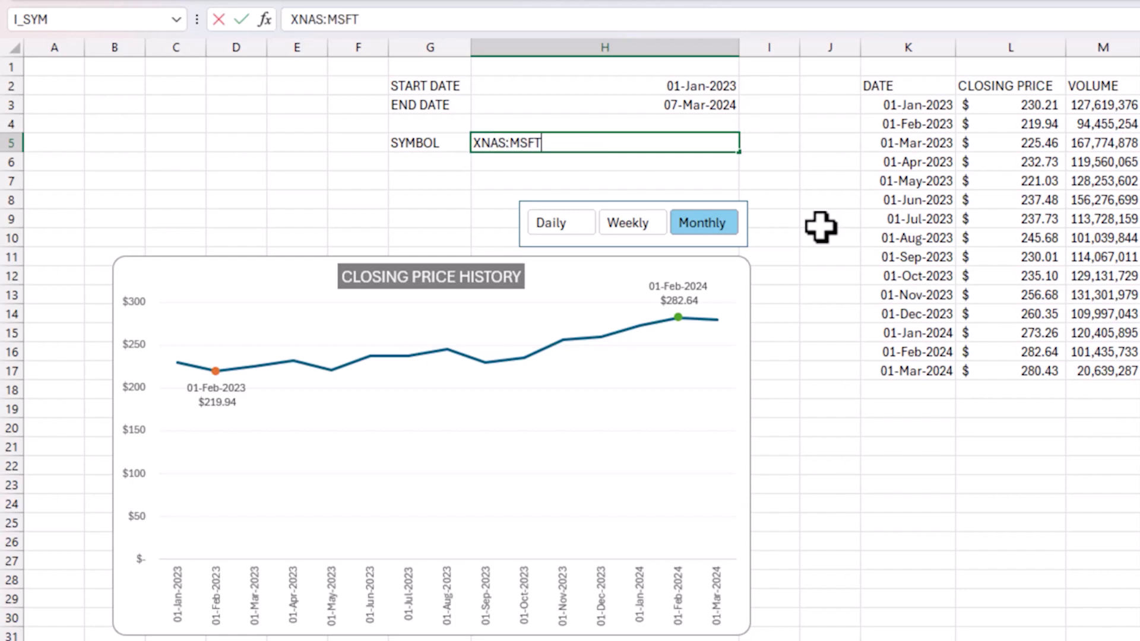
pyautogui.press('Return')
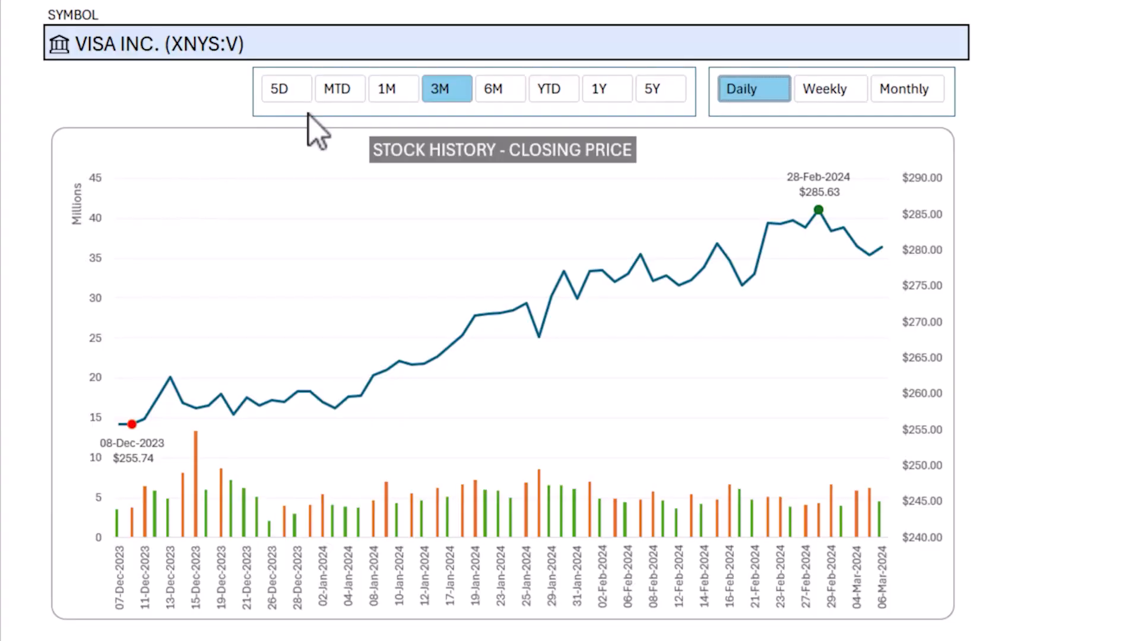
# Preview the Visa stock history dashboard over the 6M, YTD and 1Y periods.
pyautogui.click(308, 113)
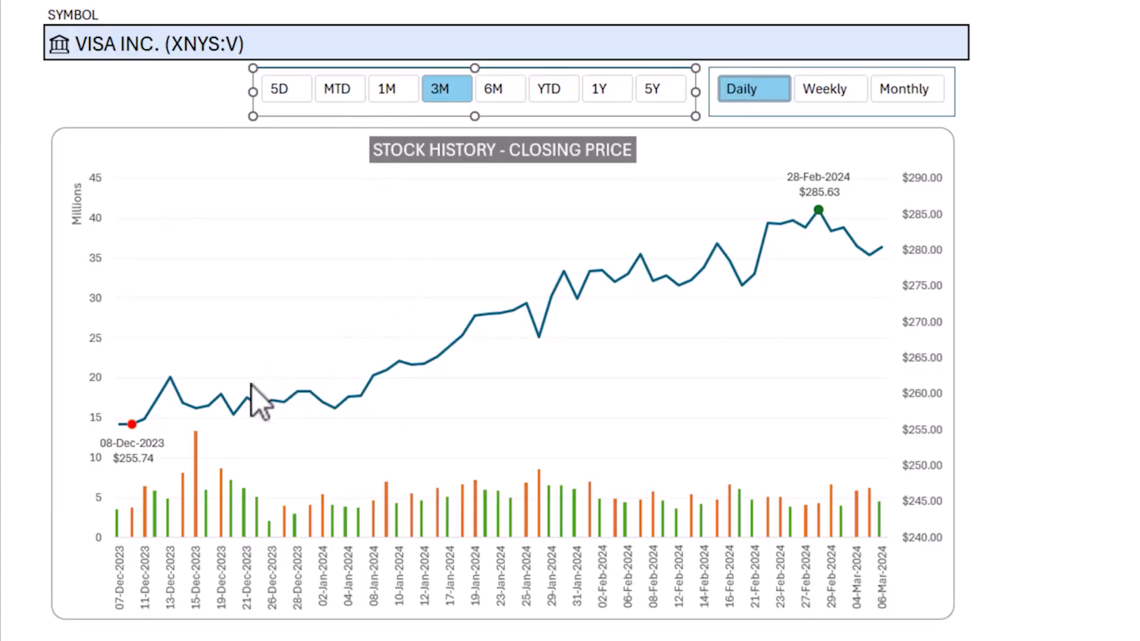
pyautogui.click(498, 88)
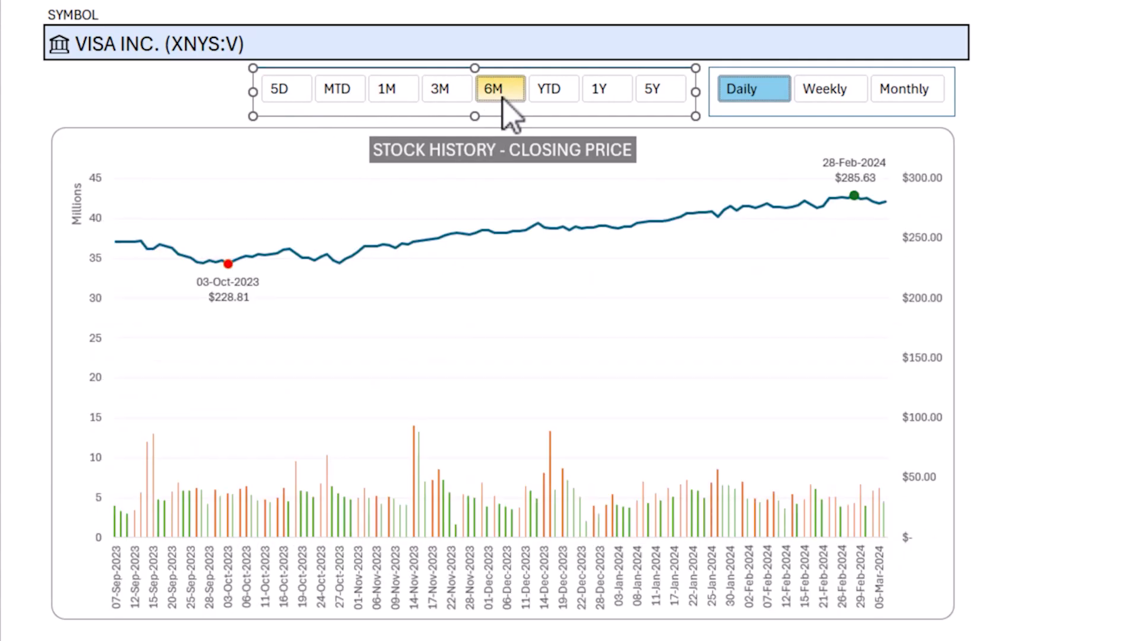
pyautogui.click(552, 95)
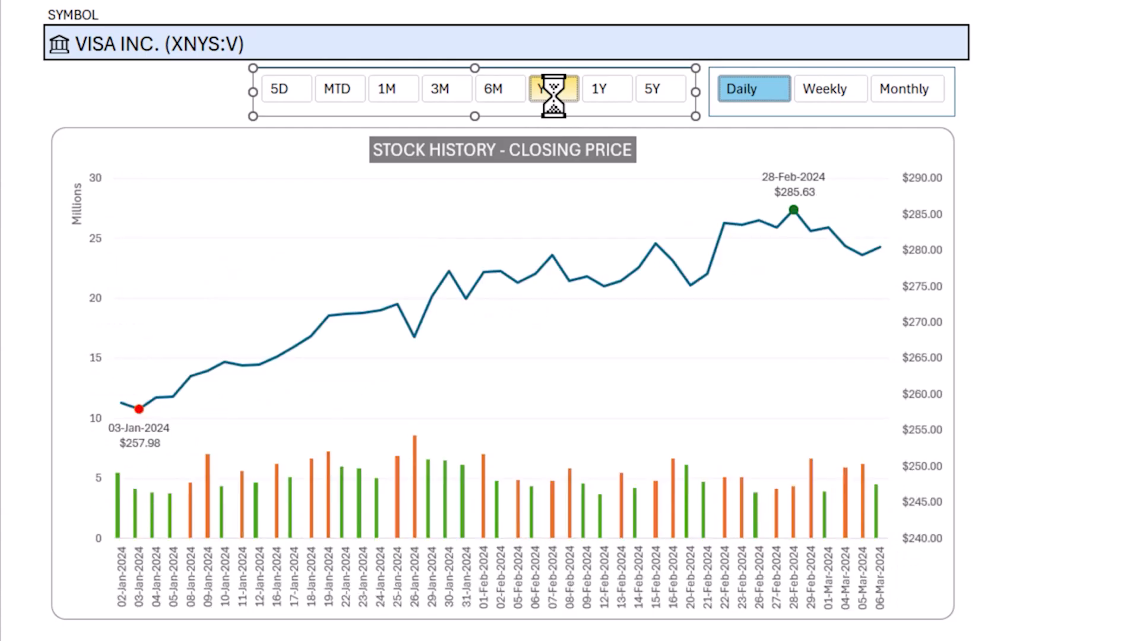
pyautogui.click(608, 95)
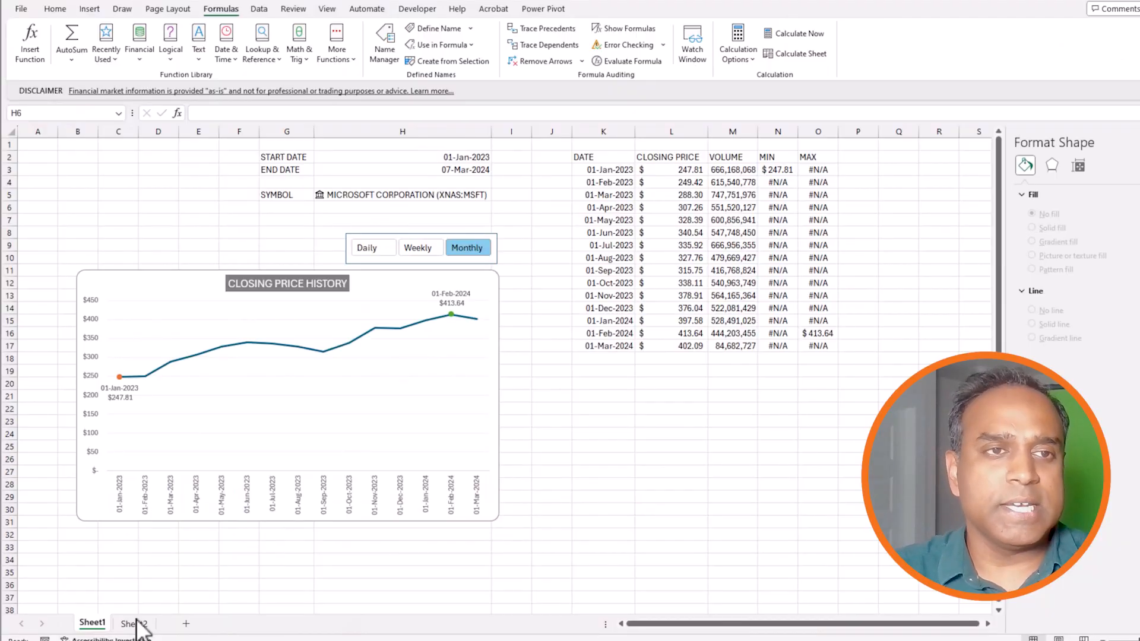
# On Sheet2, start a list with the heading PERIOD in B17 and 5D in B18.
pyautogui.click(136, 624)
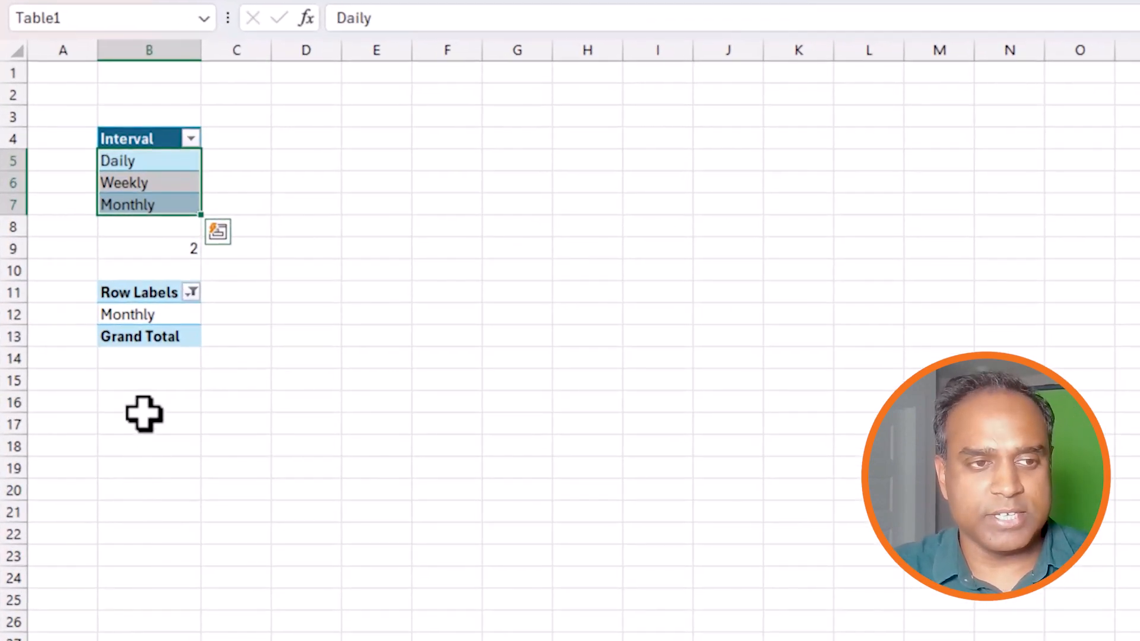
pyautogui.click(148, 399)
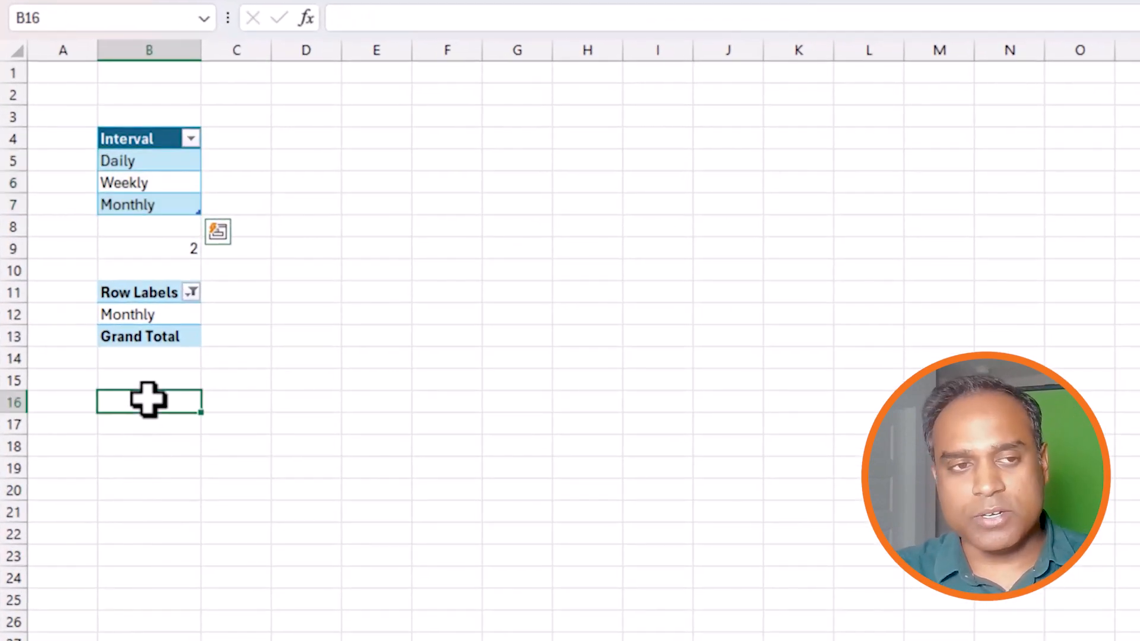
pyautogui.click(133, 446)
pyautogui.click(159, 427)
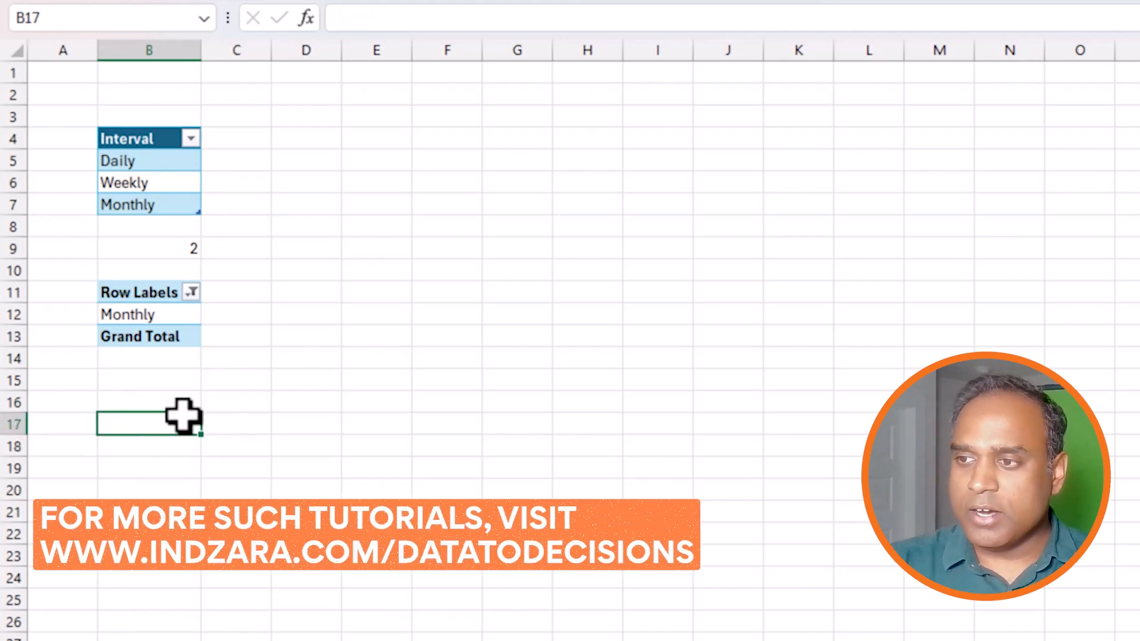
pyautogui.write('PERIOD')
pyautogui.press('Return')
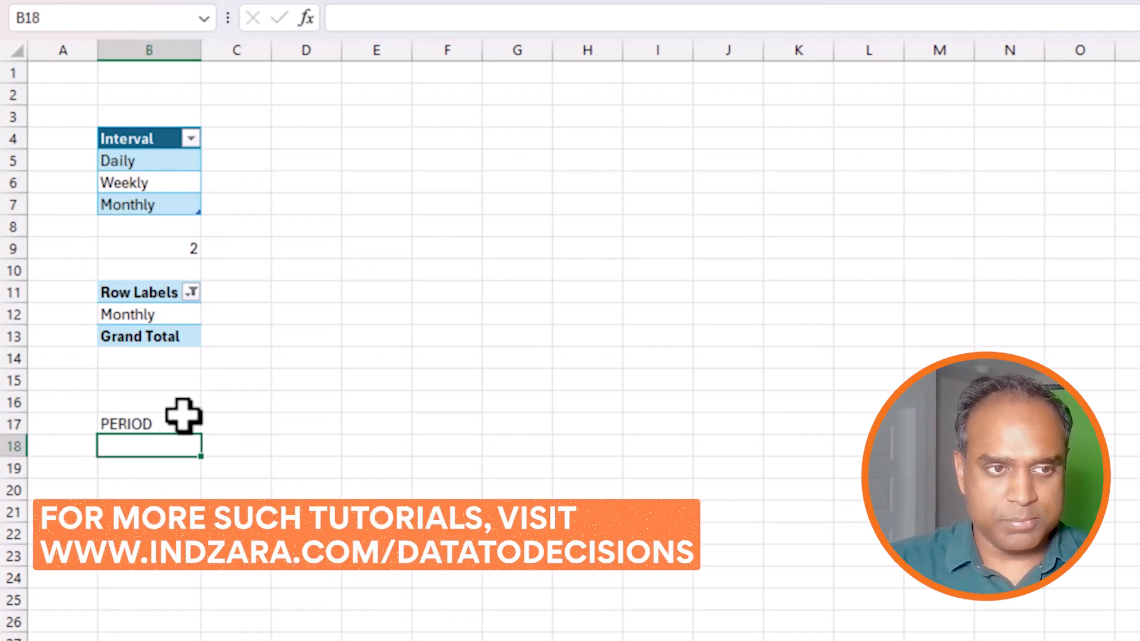
pyautogui.write('5D')
pyautogui.press('Return')
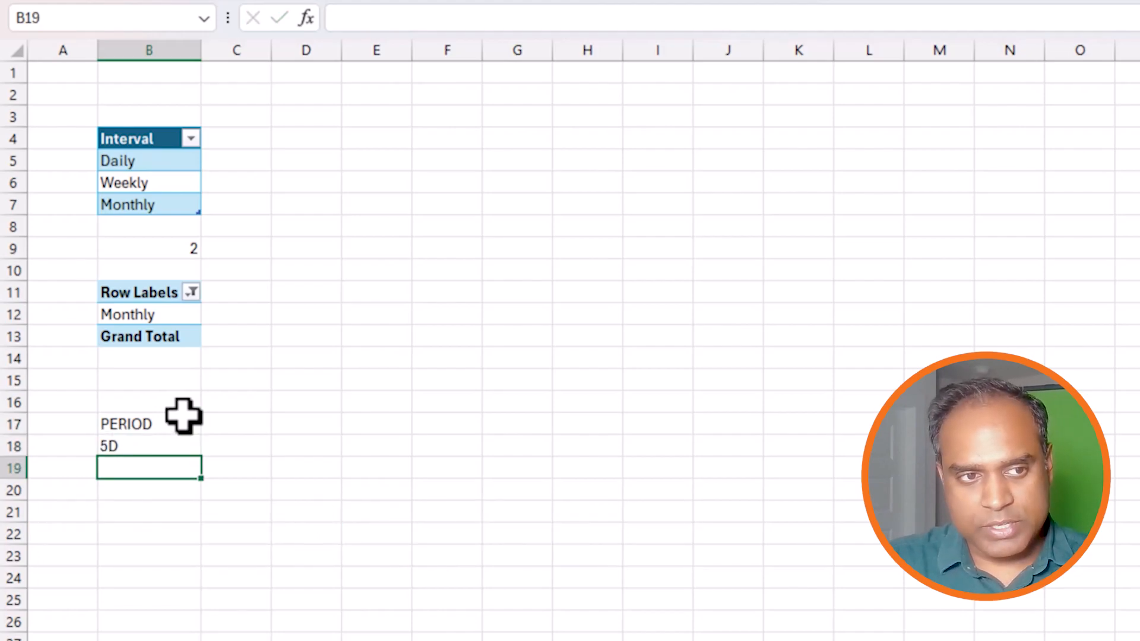
pyautogui.write('1M')
pyautogui.press('Return')
pyautogui.write('M')
pyautogui.press('Escape')
pyautogui.press('Up')
# Continue the period list with MTD, 1M, 3M and 6M in B19:B22.
pyautogui.write('MT')
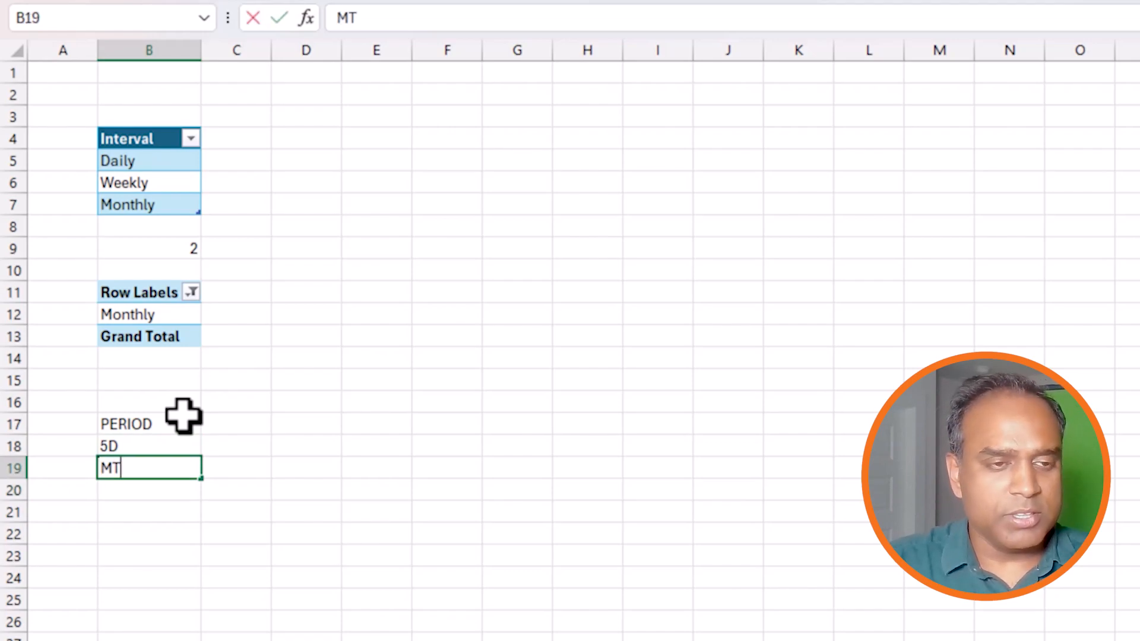
pyautogui.write('D')
pyautogui.press('Return')
pyautogui.write('1M')
pyautogui.press('Return')
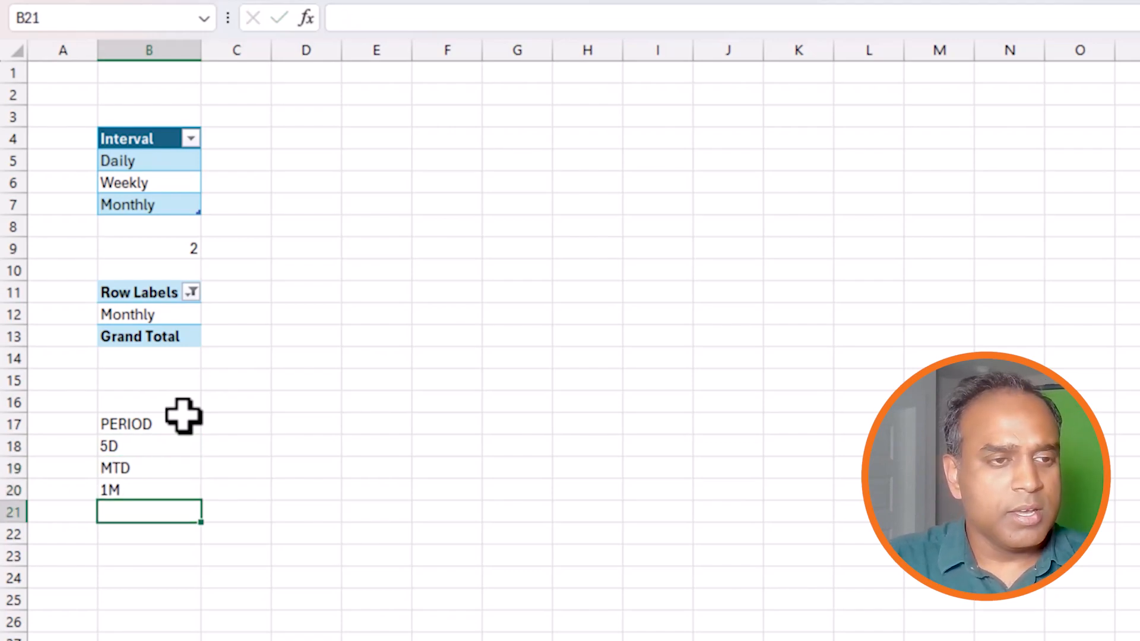
pyautogui.write('3M')
pyautogui.press('Return')
pyautogui.write('6M')
pyautogui.press('Return')
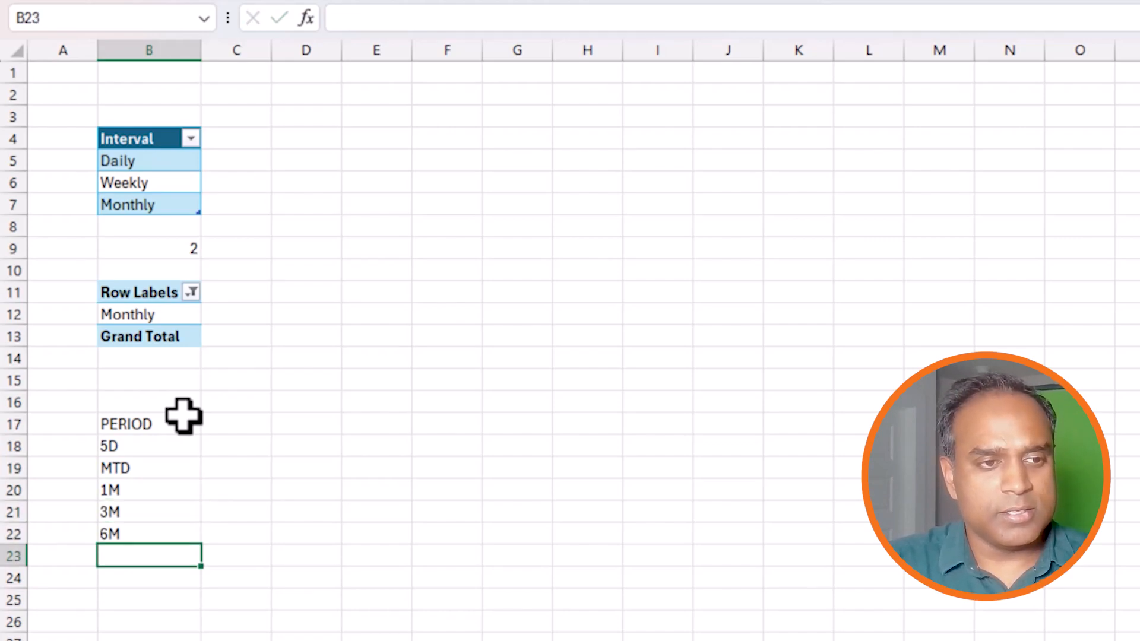
pyautogui.write('1YR')
pyautogui.press('BackSpace')
pyautogui.press('Return')
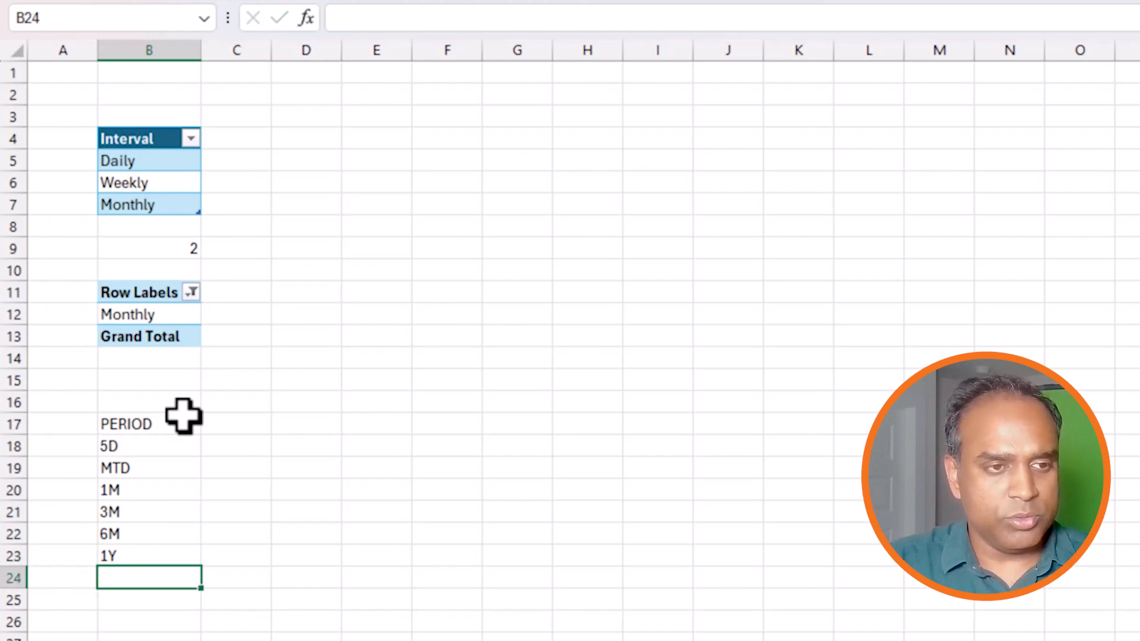
pyautogui.press('Up')
# Complete the period list with YTD, 1Y and 5Y in B23:B25, leaving no blank row before 5Y.
pyautogui.write('YTD')
pyautogui.press('Return')
pyautogui.write('1Y')
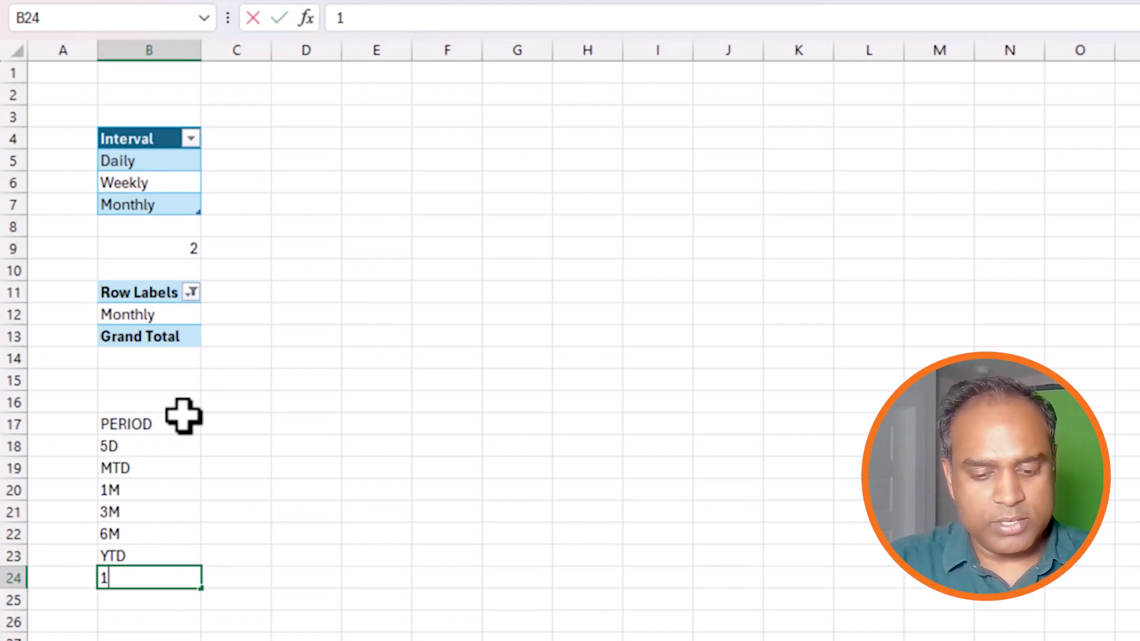
pyautogui.press('Return')
pyautogui.press('Down')
pyautogui.write('5Y')
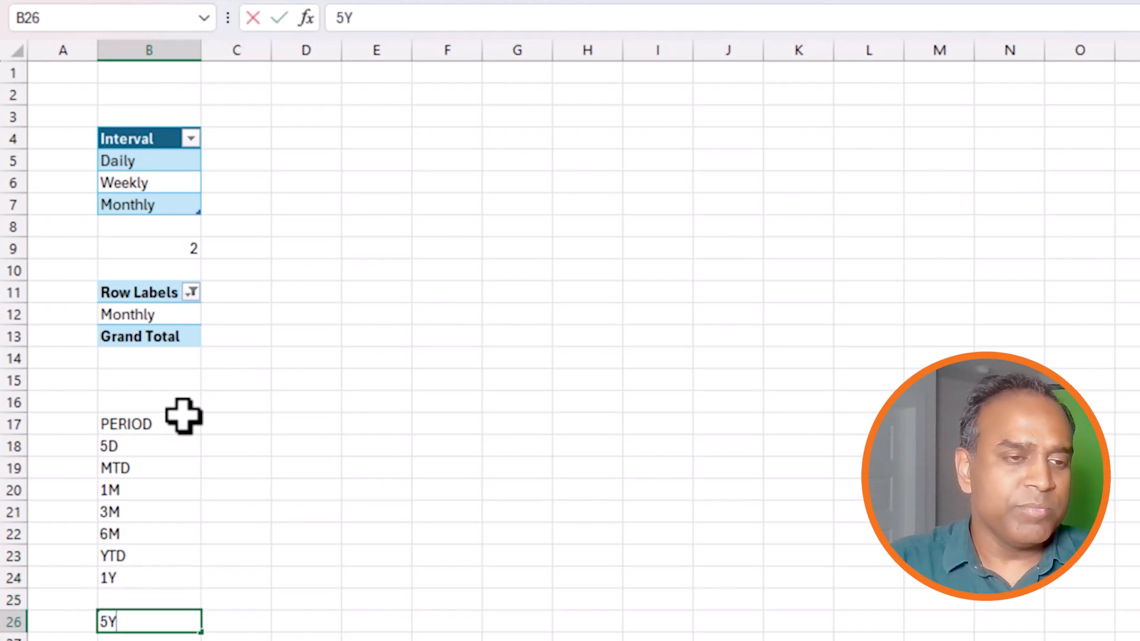
pyautogui.press('Up')
pyautogui.press('Down')
pyautogui.hotkey('ctrl', 'x')
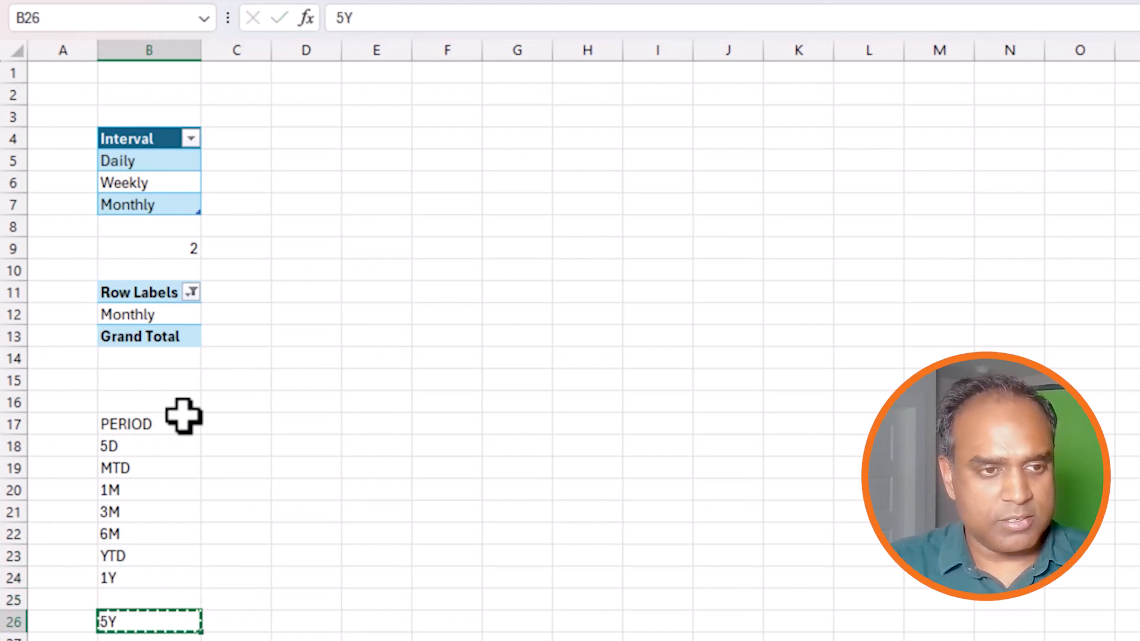
pyautogui.press('Up')
pyautogui.hotkey('ctrl', 'v')
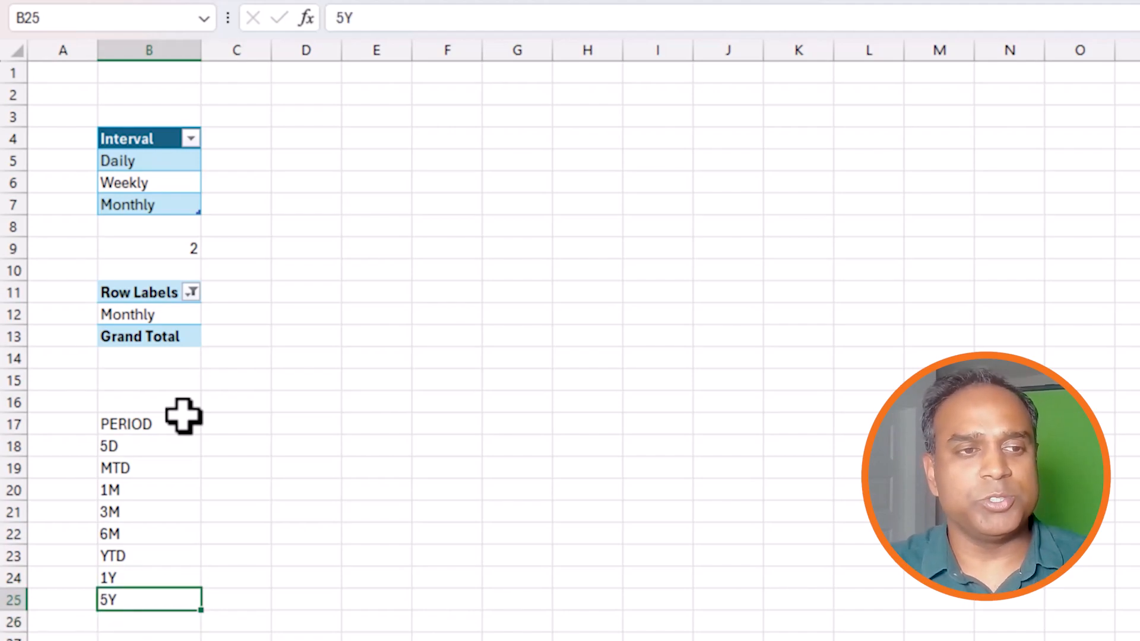
# Convert the period list in B17:B25 into a table with headers.
pyautogui.hotkey('ctrl', 't')
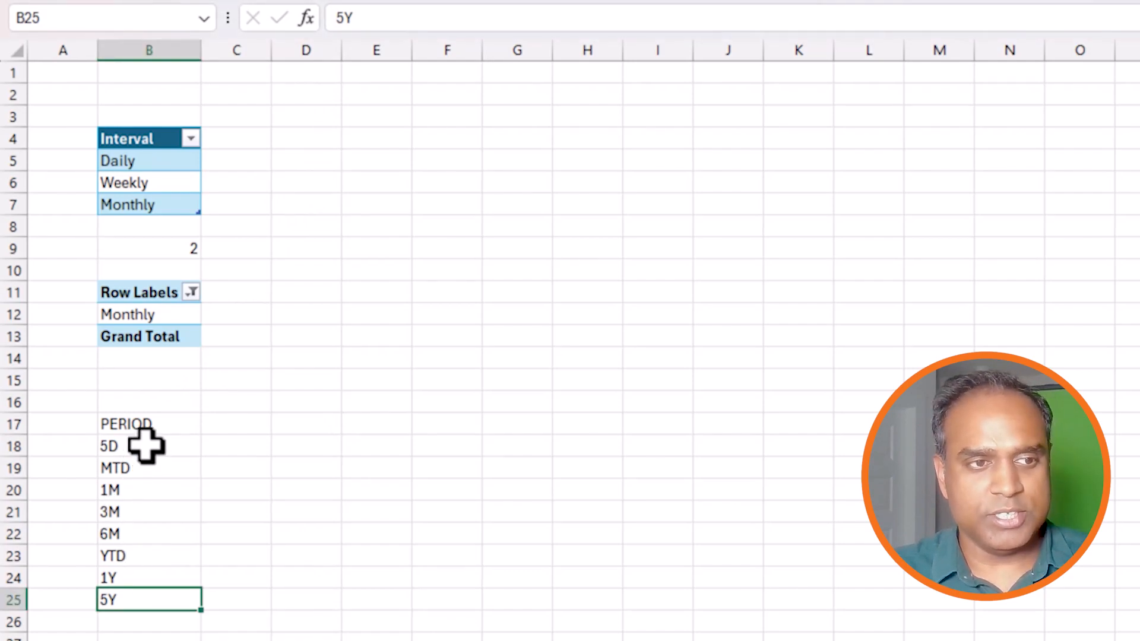
pyautogui.moveTo(160, 425); pyautogui.dragTo(145, 587)
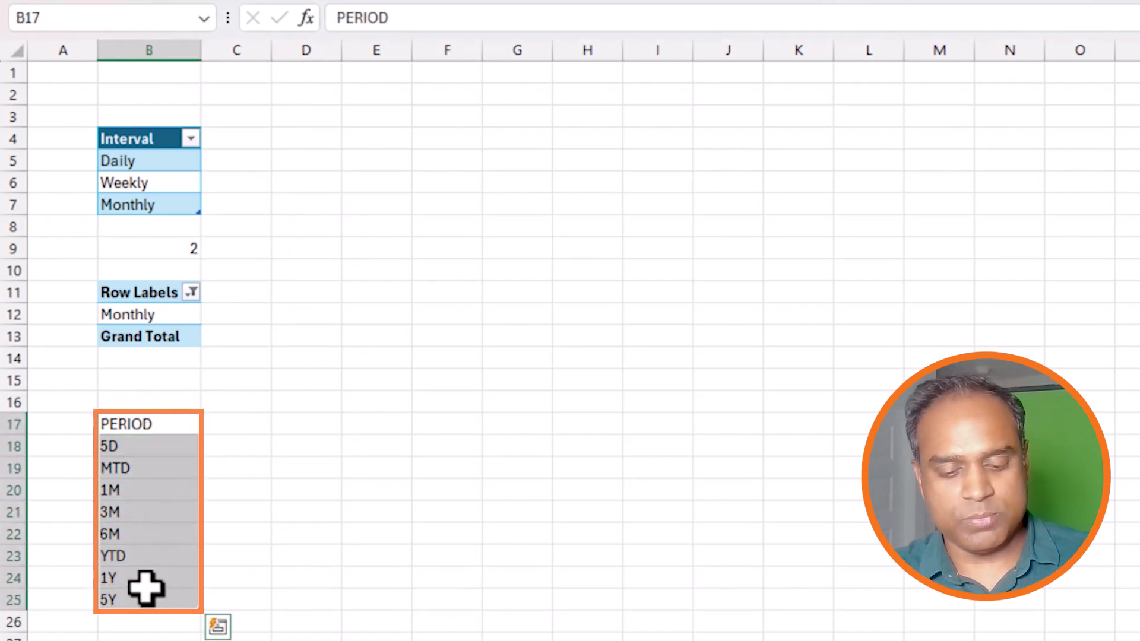
pyautogui.hotkey('ctrl', 't')
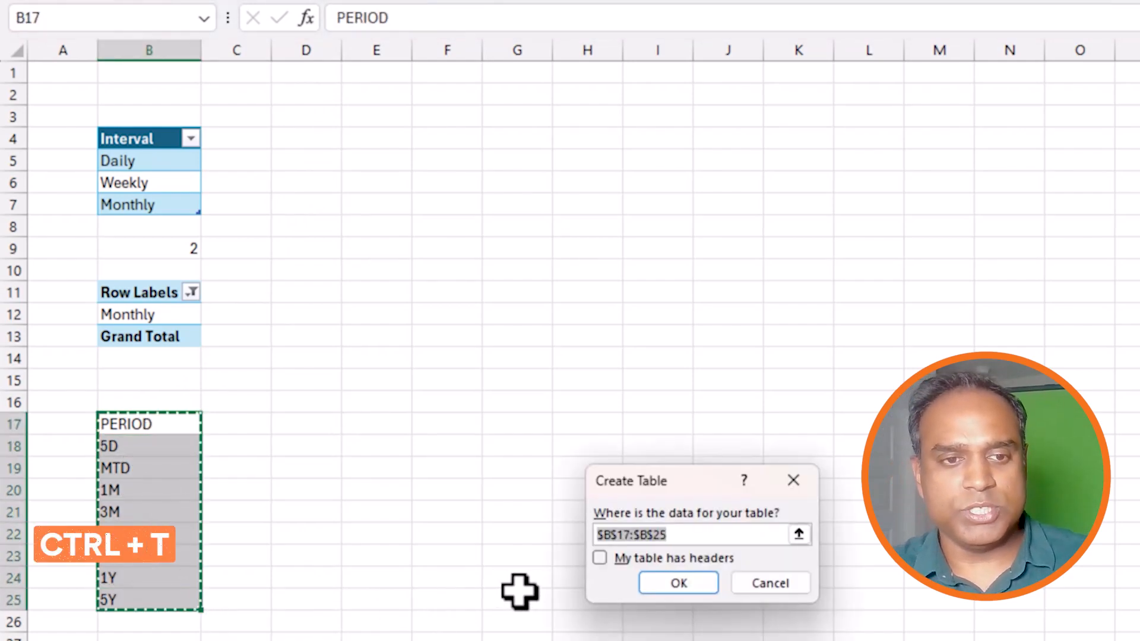
pyautogui.click(653, 561)
pyautogui.click(678, 583)
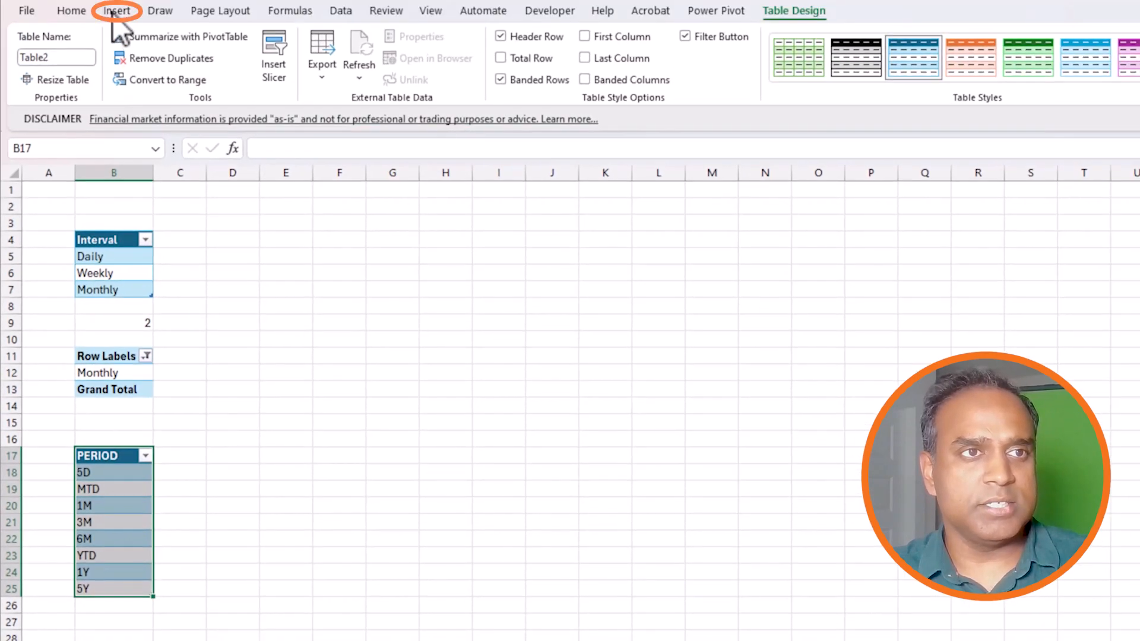
# Create a PivotTable from the PERIOD table at cell B29 of the existing Sheet2, with PERIOD as its row field.
pyautogui.click(113, 11)
pyautogui.click(46, 50)
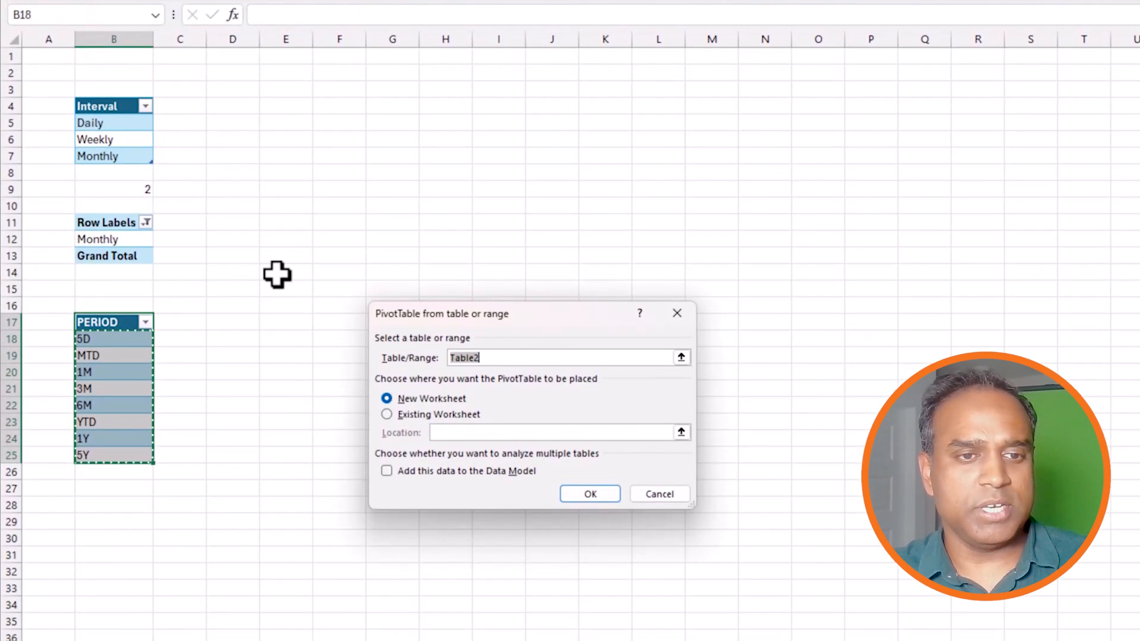
pyautogui.click(469, 416)
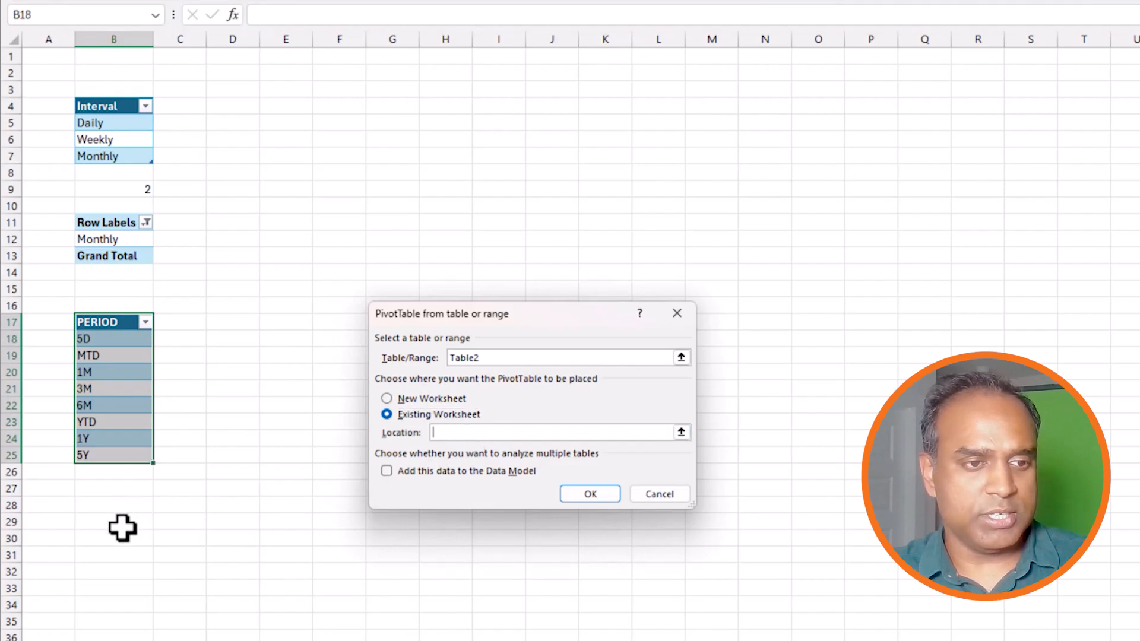
pyautogui.click(118, 521)
pyautogui.scroll(-4, 229, 400)
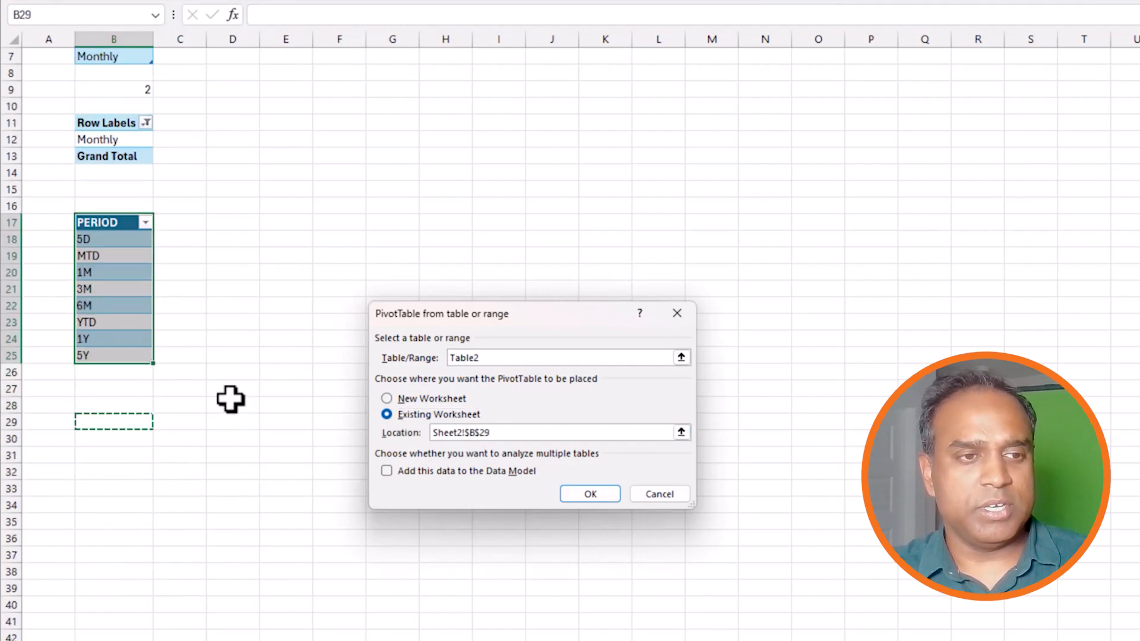
pyautogui.click(615, 496)
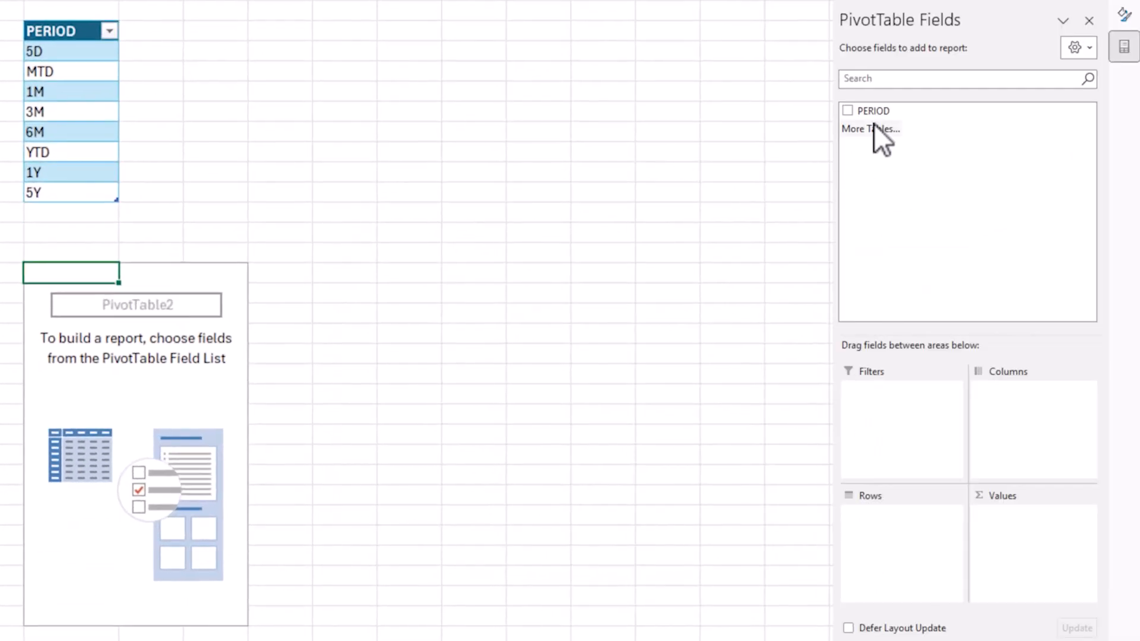
pyautogui.moveTo(872, 111); pyautogui.dragTo(894, 534)
# Insert a slicer for the PERIOD field of the new PivotTable.
pyautogui.click(87, 304)
pyautogui.click(135, 15)
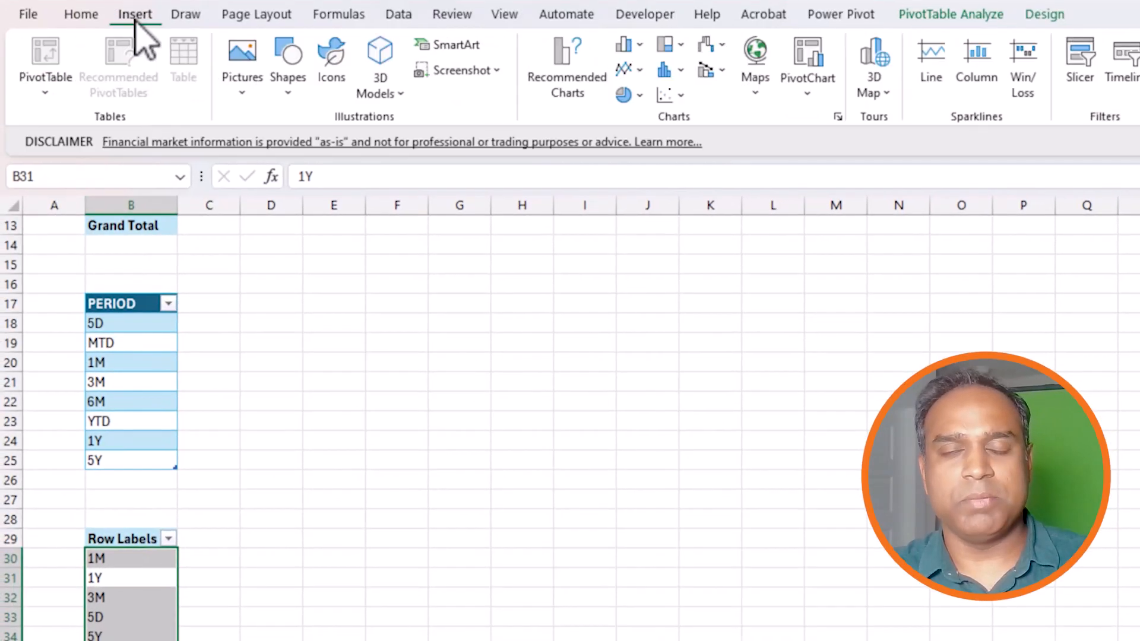
pyautogui.click(1091, 64)
pyautogui.click(498, 209)
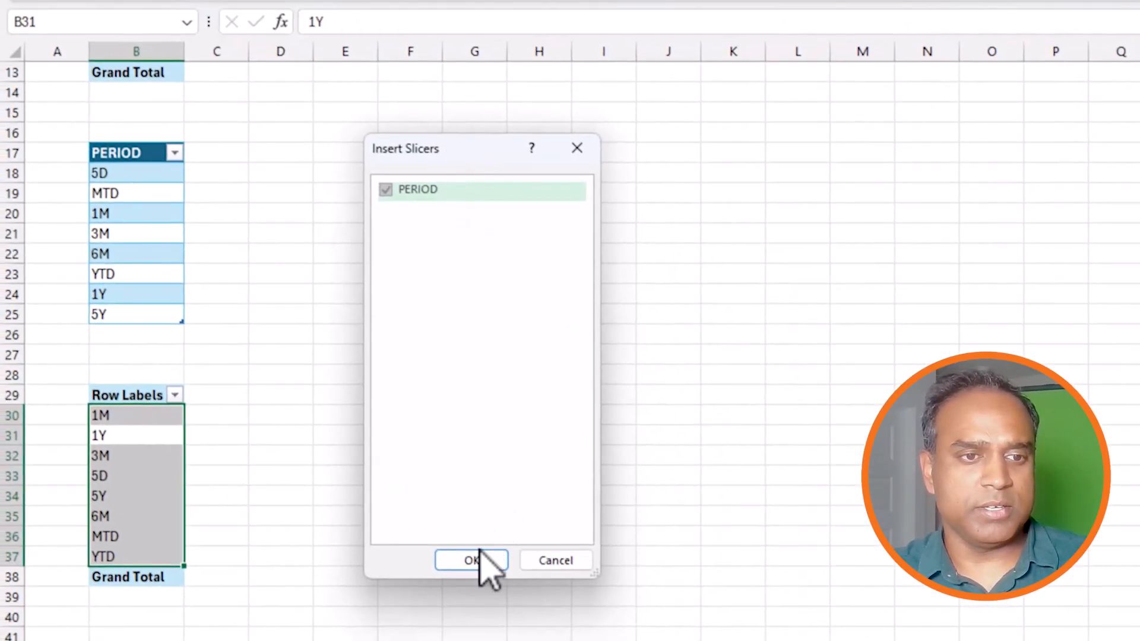
pyautogui.click(437, 495)
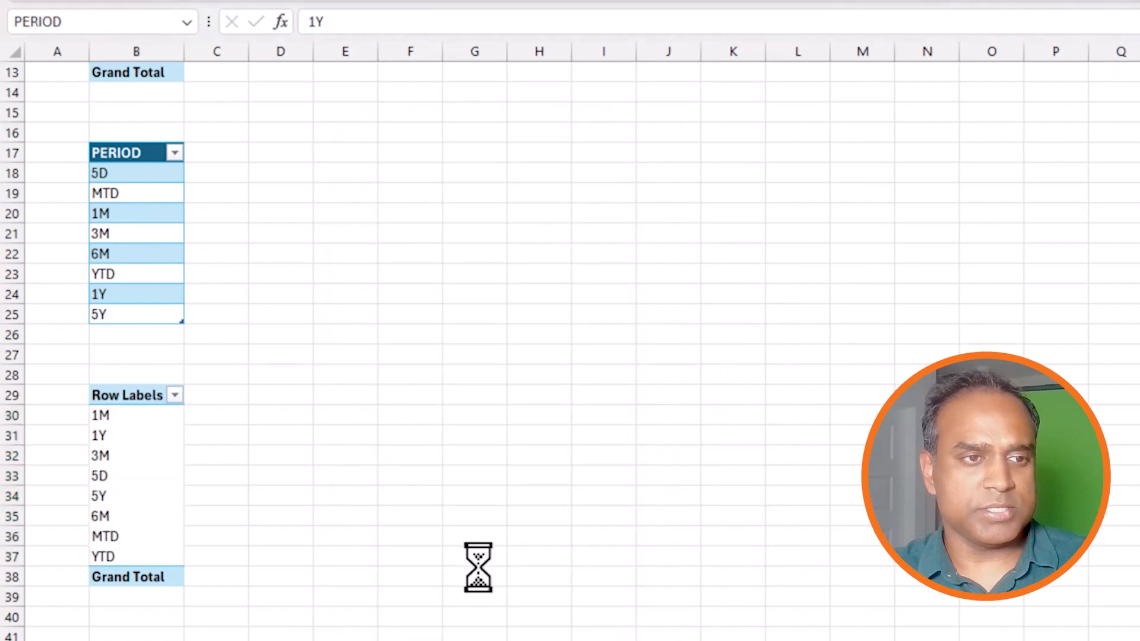
# Move the PERIOD slicer beside its PivotTable and try several periods, finishing with 1M selected.
pyautogui.moveTo(806, 338); pyautogui.dragTo(369, 315)
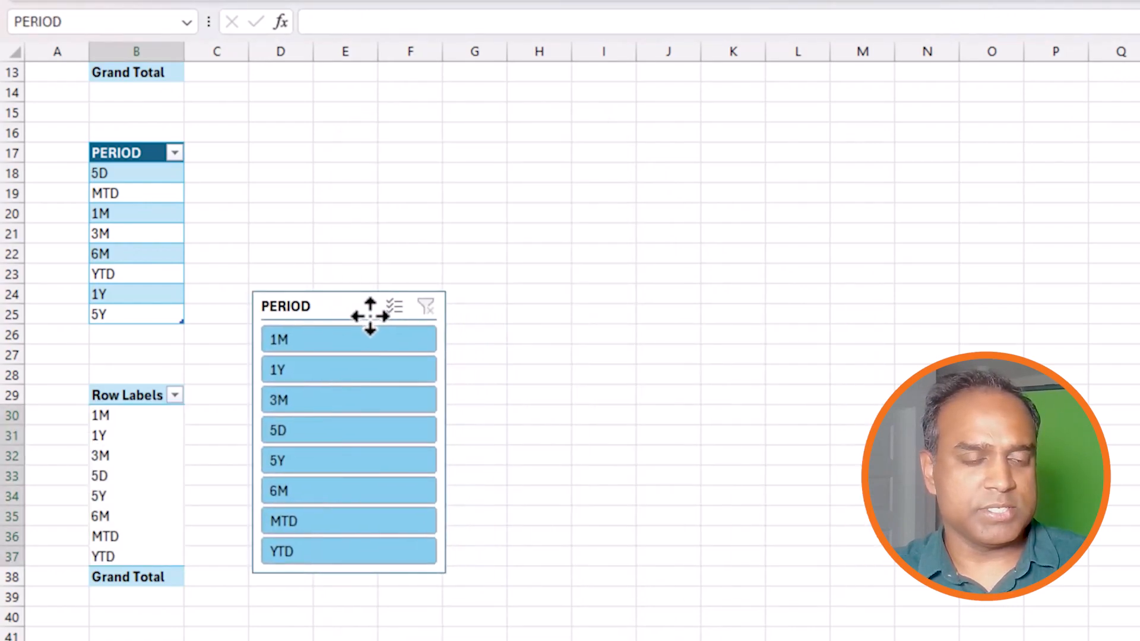
pyautogui.click(373, 342)
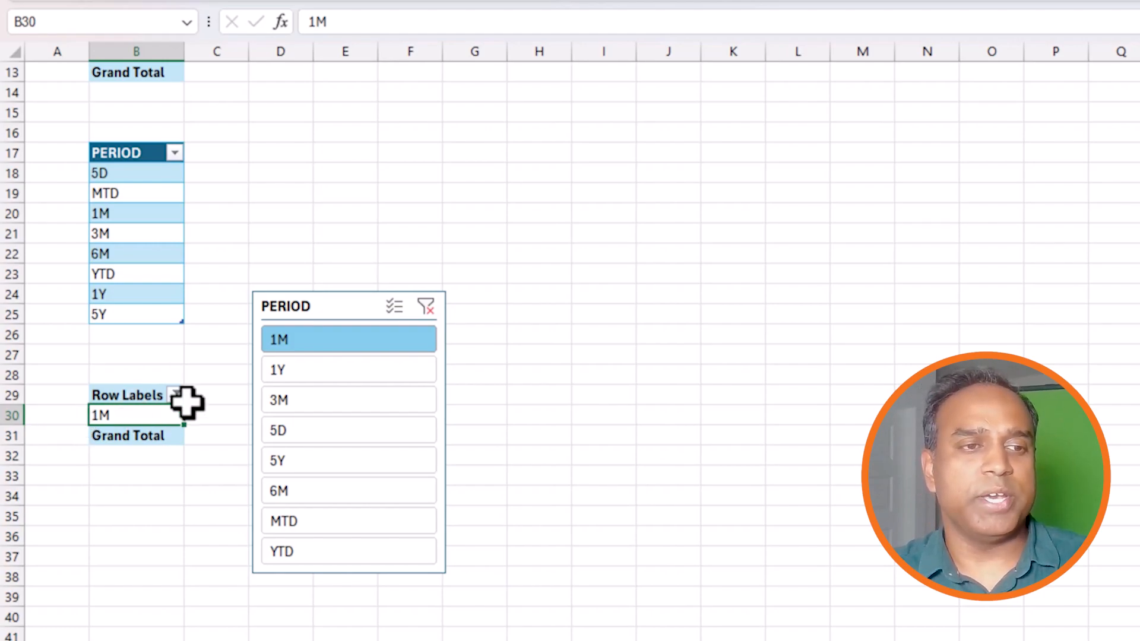
pyautogui.click(300, 373)
pyautogui.click(323, 402)
pyautogui.click(331, 432)
pyautogui.click(331, 463)
pyautogui.click(408, 337)
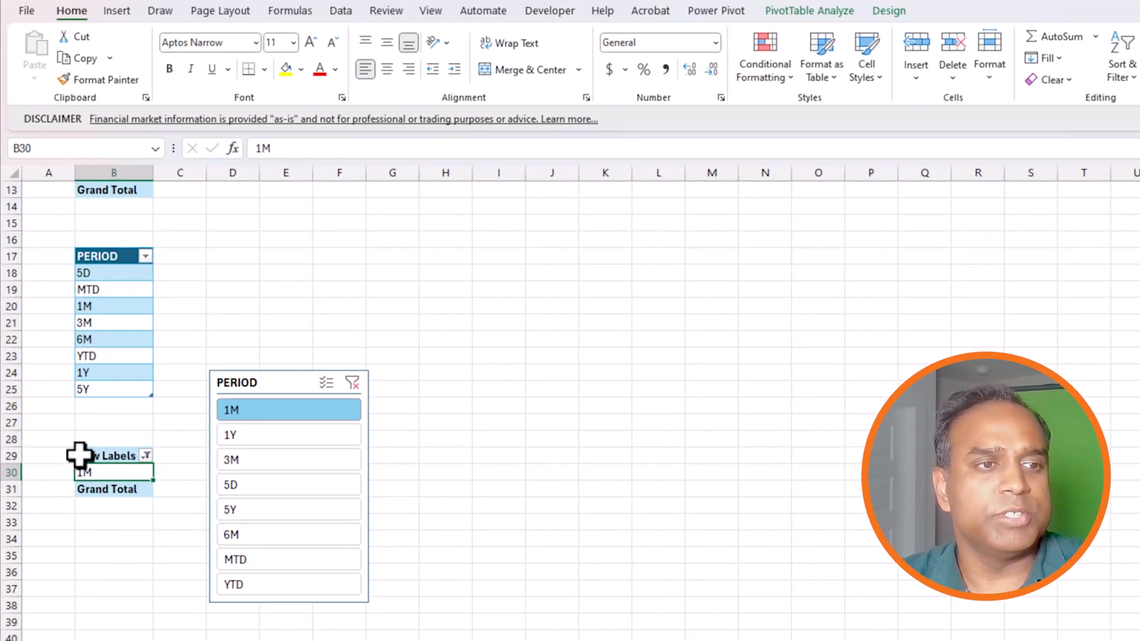
# Name the PivotTable's selected-period cell B30 I_PERIOD.
pyautogui.click(56, 149)
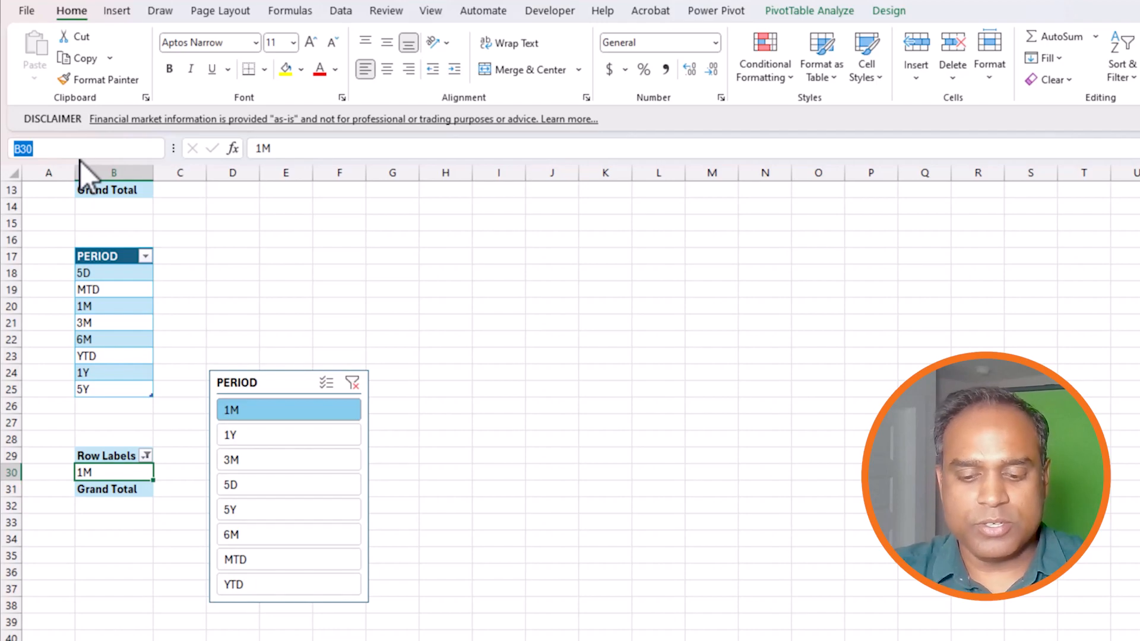
pyautogui.write('I_PERIOD')
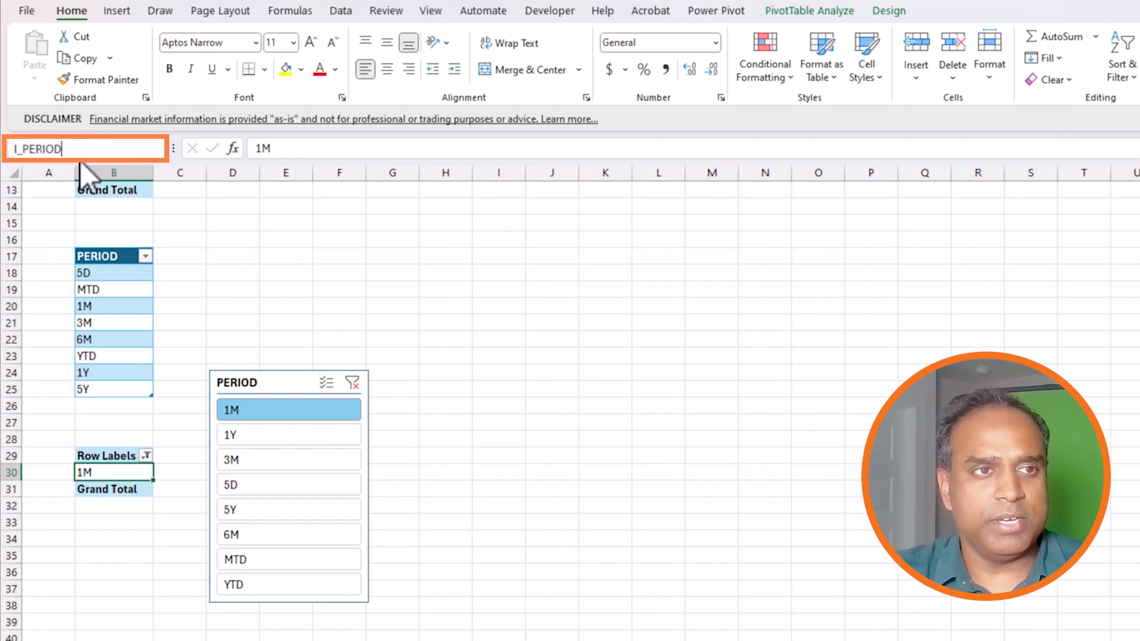
pyautogui.press('Return')
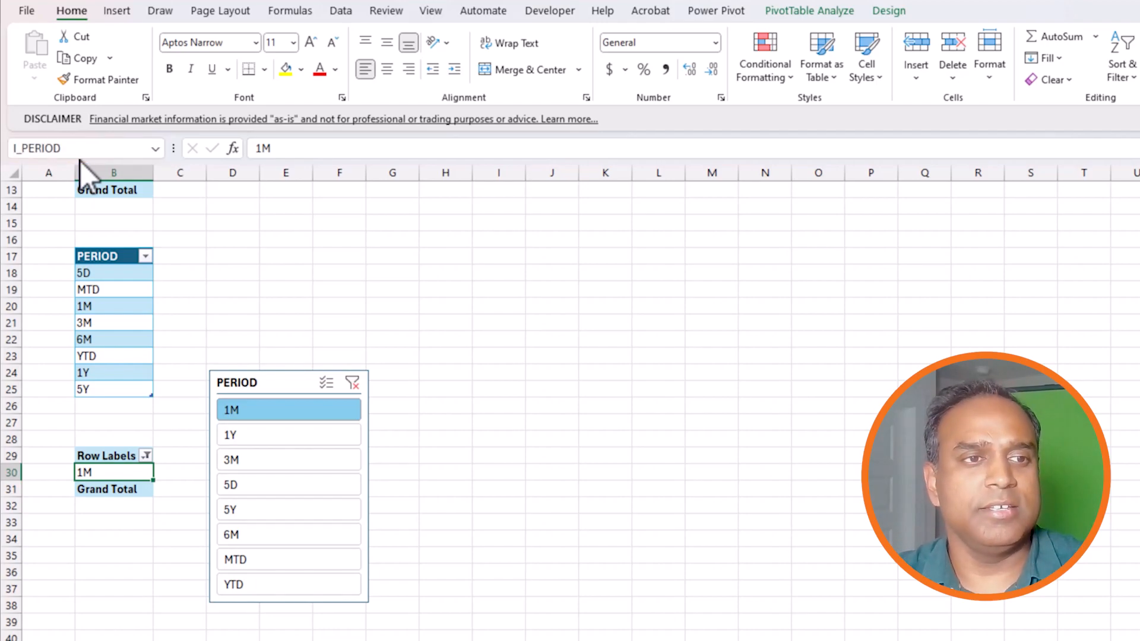
# Move the PERIOD slicer down to about row 29 and place the heading START DATE in D16, leaving D17 empty.
pyautogui.moveTo(267, 385); pyautogui.dragTo(254, 469)
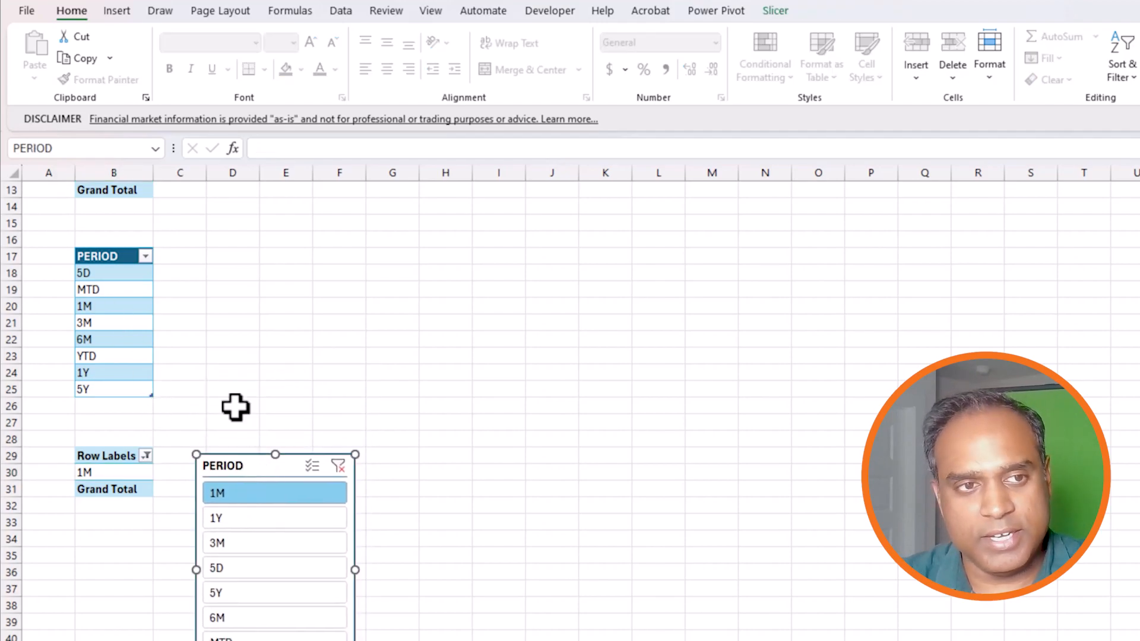
pyautogui.click(235, 260)
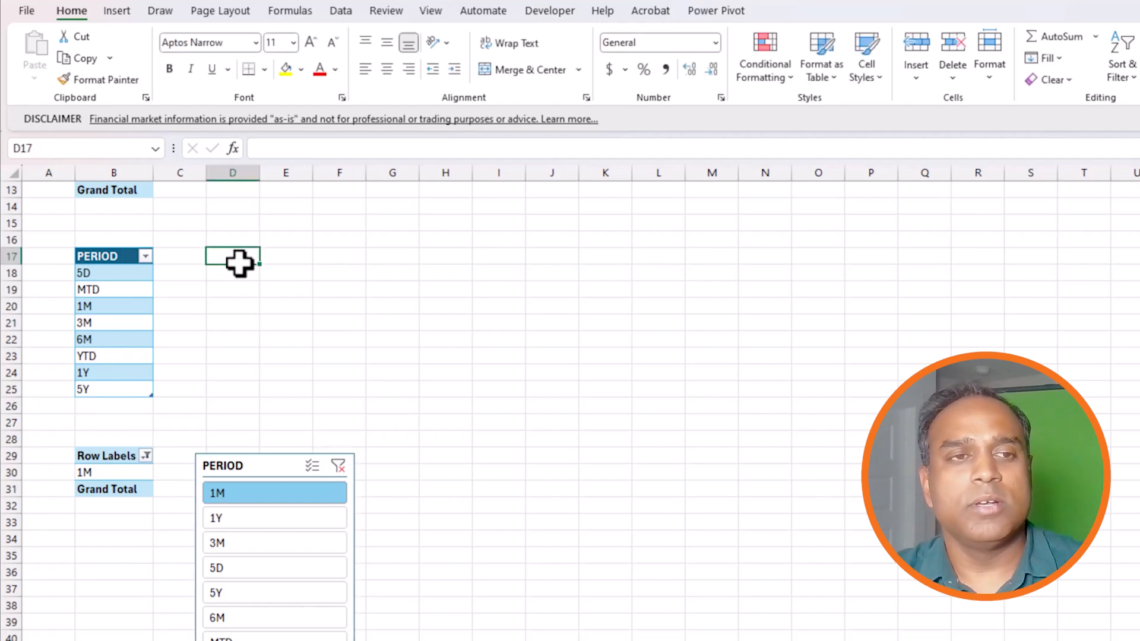
pyautogui.write('STAR')
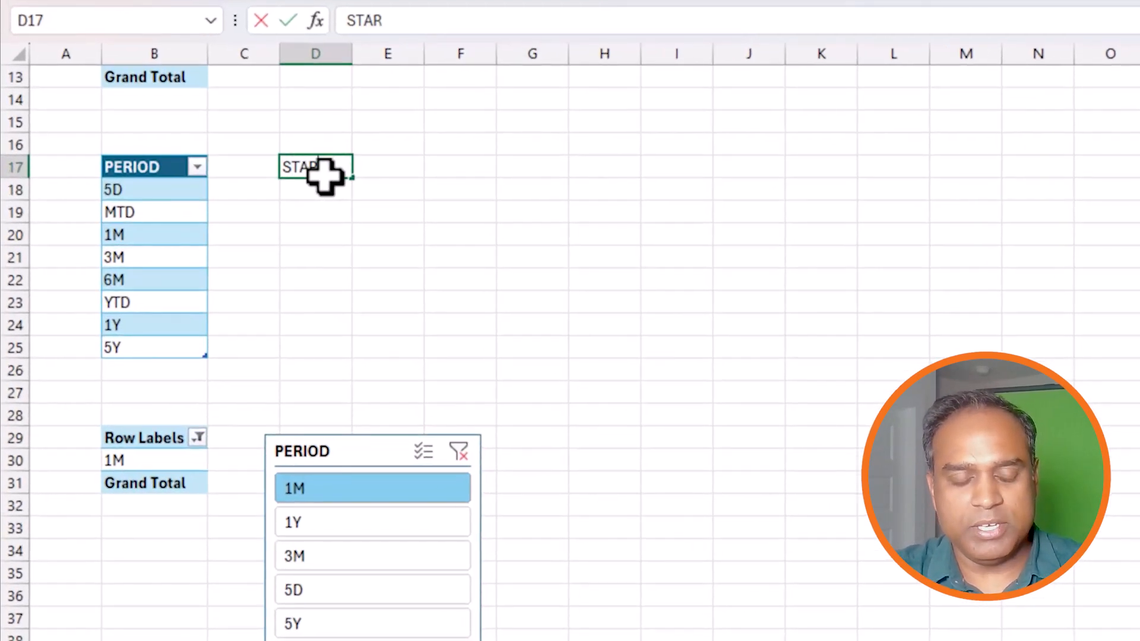
pyautogui.write('T DATE')
pyautogui.press('Return')
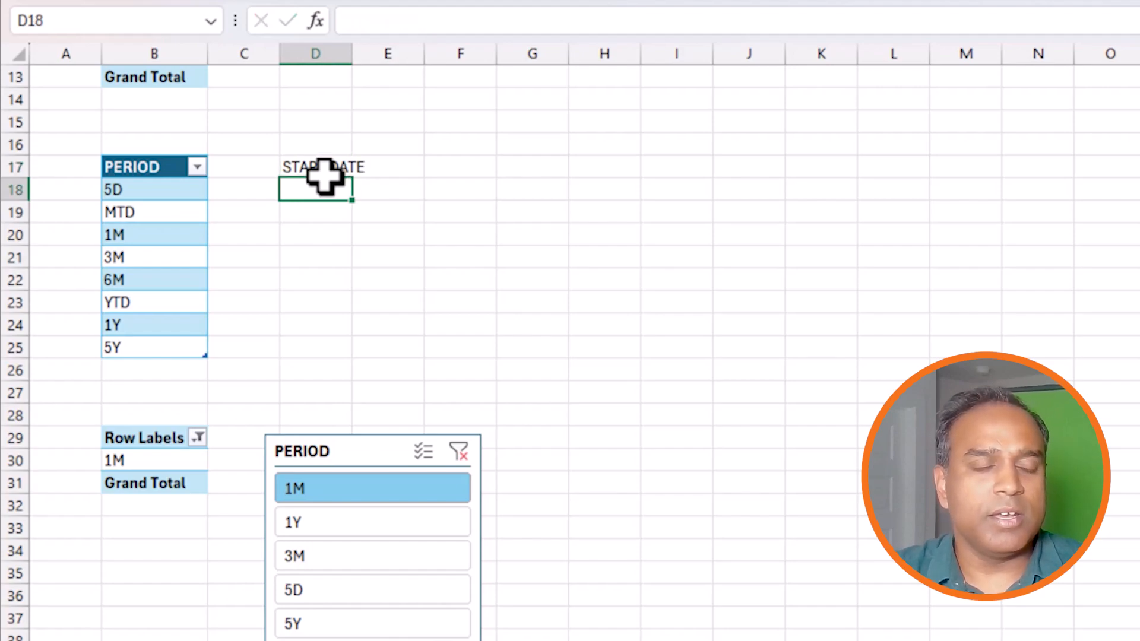
pyautogui.click(310, 172)
pyautogui.hotkey('ctrl', 'c')
pyautogui.press('Up')
pyautogui.hotkey('ctrl', 'v')
pyautogui.press('Down')
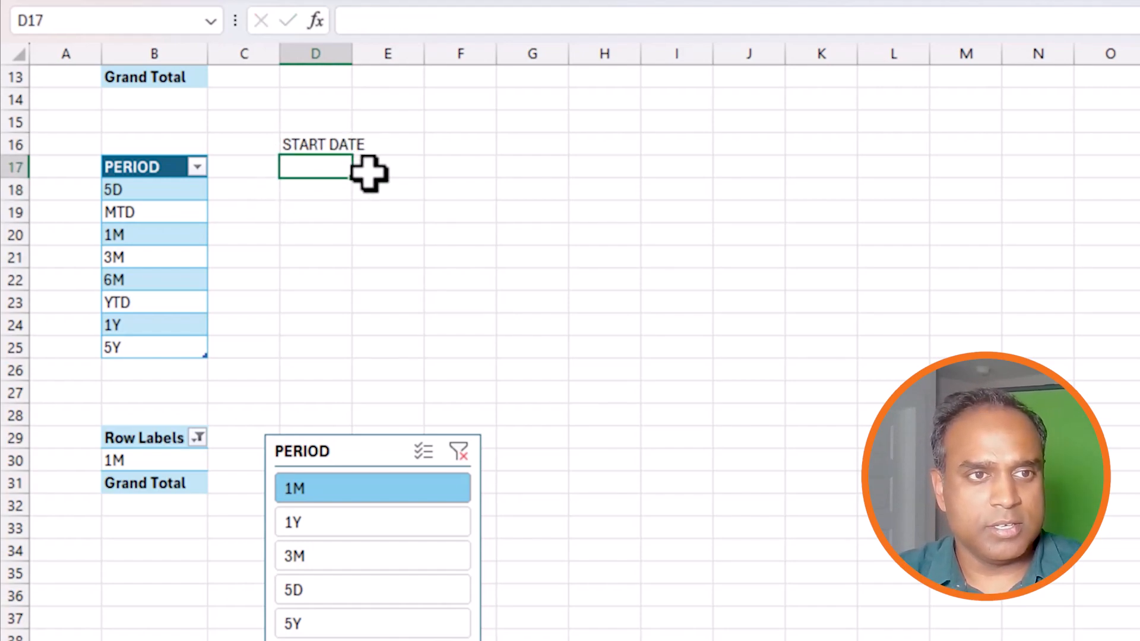
# Enter =TODAY() in D17 and format D17:D25 with the custom date format dd-mmm-yyyy.
pyautogui.write('=TODAY()')
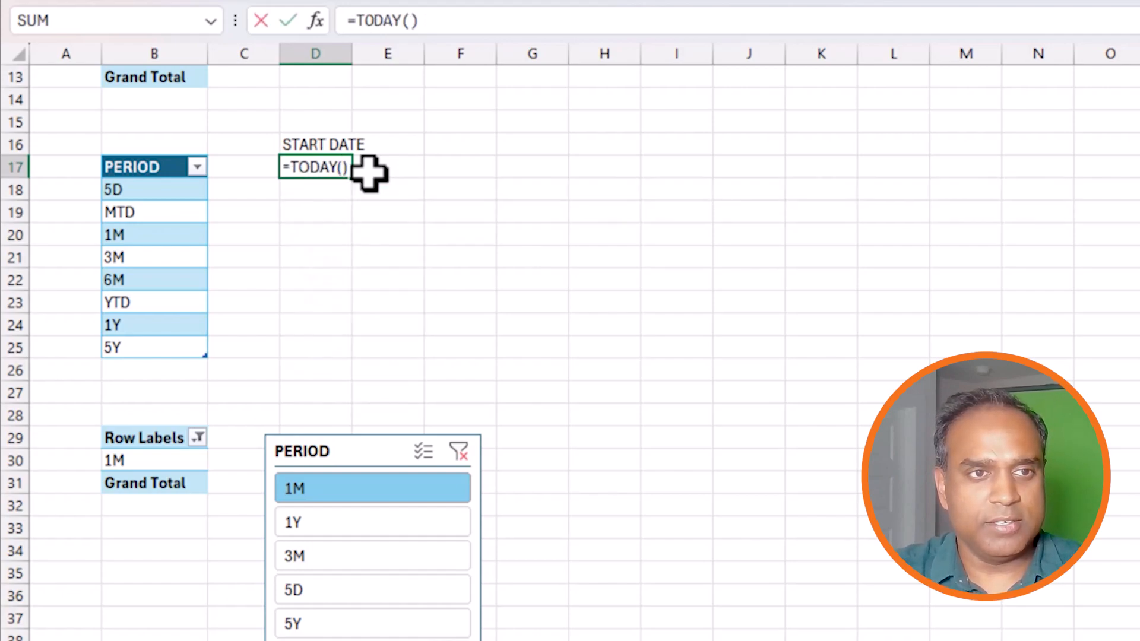
pyautogui.hotkey('ctrl', 'Return')
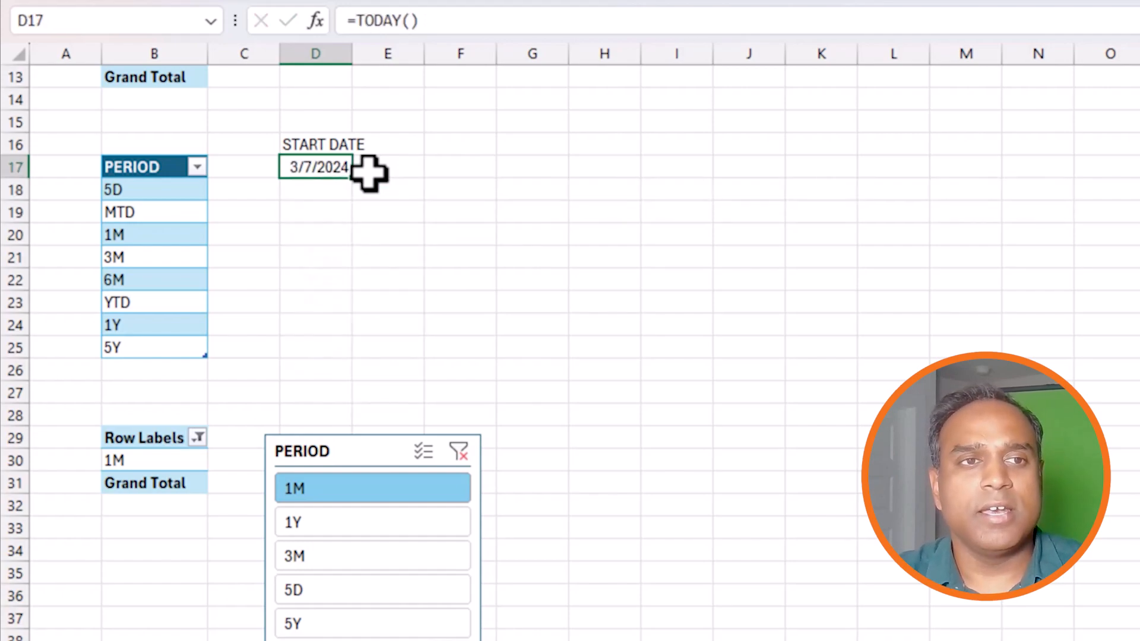
pyautogui.keyDown('shift'); pyautogui.click(339, 349); pyautogui.keyUp('shift')
pyautogui.hotkey('ctrl', '1')
pyautogui.click(315, 247)
pyautogui.click(291, 349)
pyautogui.moveTo(466, 256); pyautogui.dragTo(368, 255)
pyautogui.write('dd-mmm-yyyy')
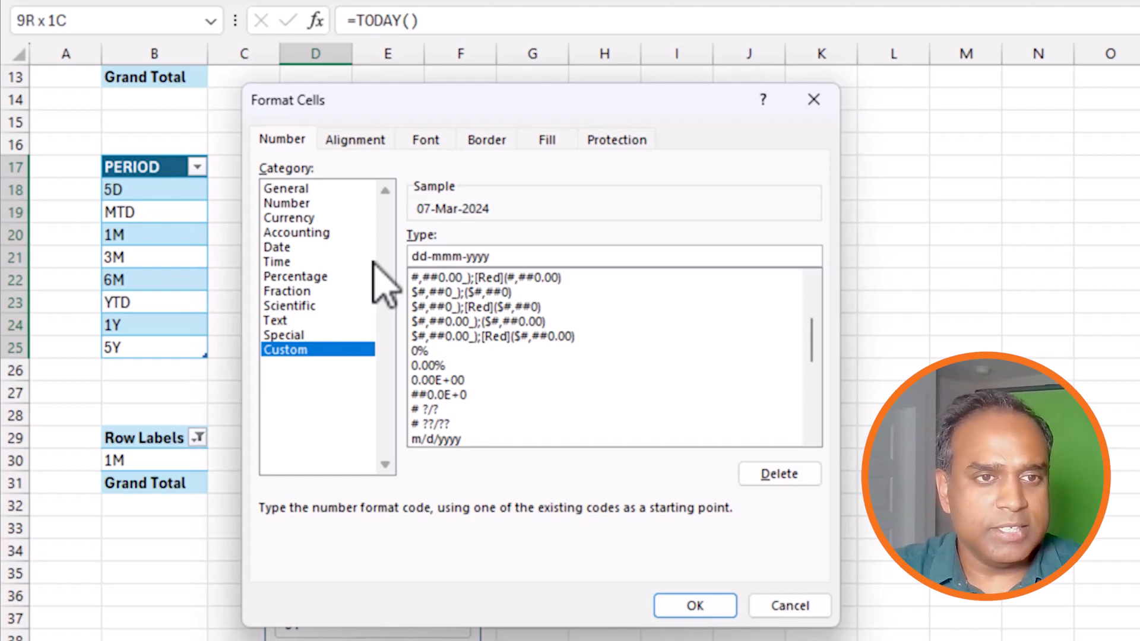
pyautogui.press('Return')
pyautogui.click(362, 189)
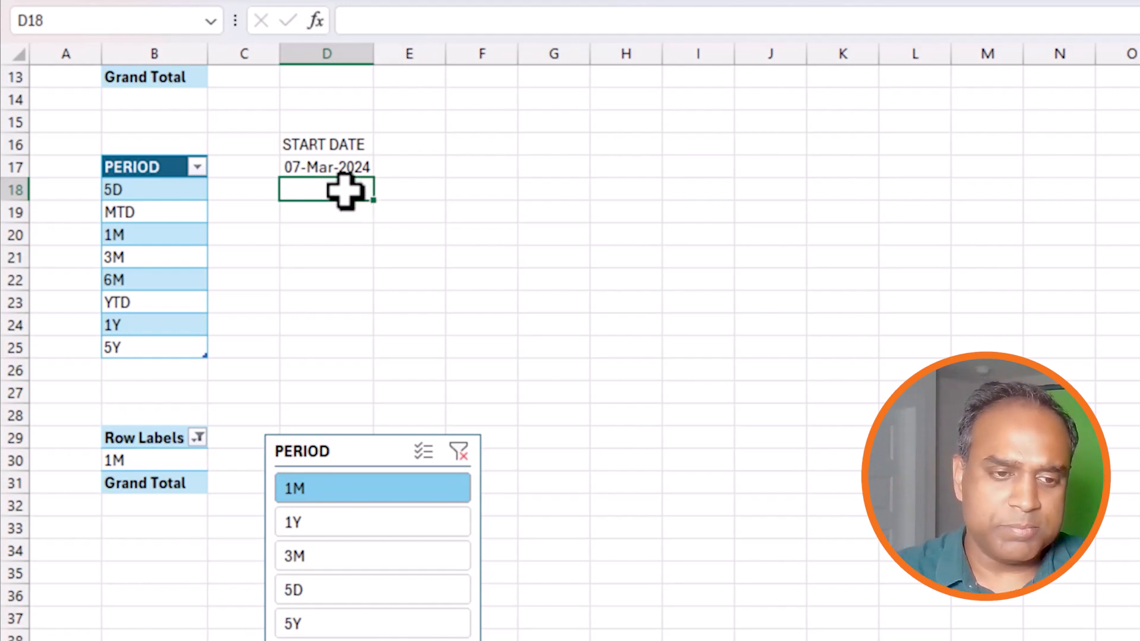
# Name cell D17, which holds today's date, TD.
pyautogui.click(349, 173)
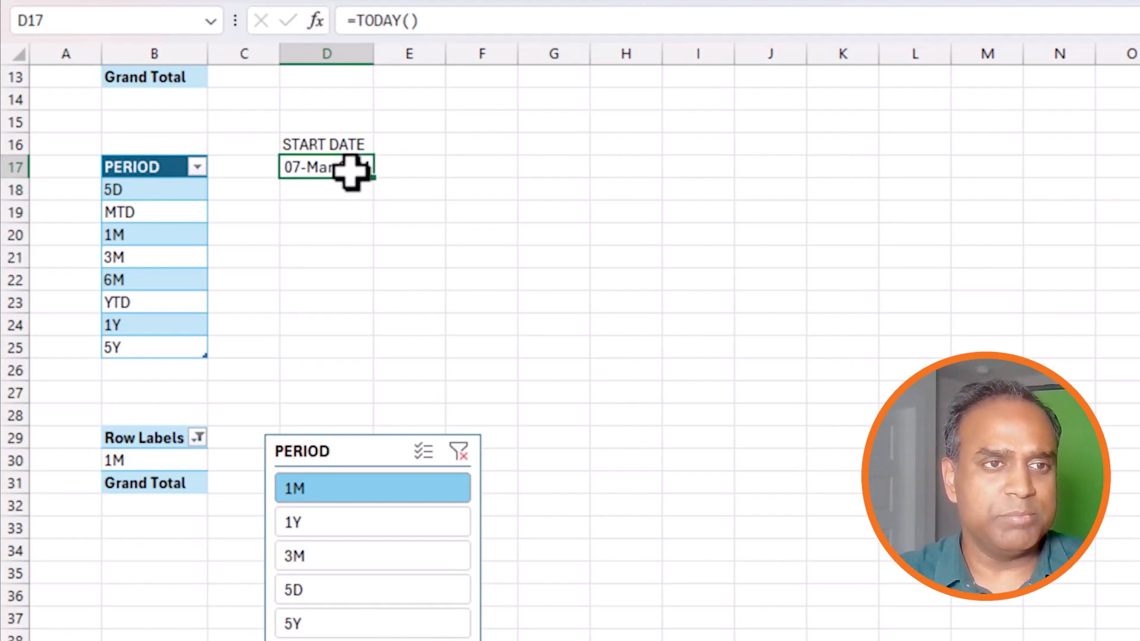
pyautogui.click(81, 22)
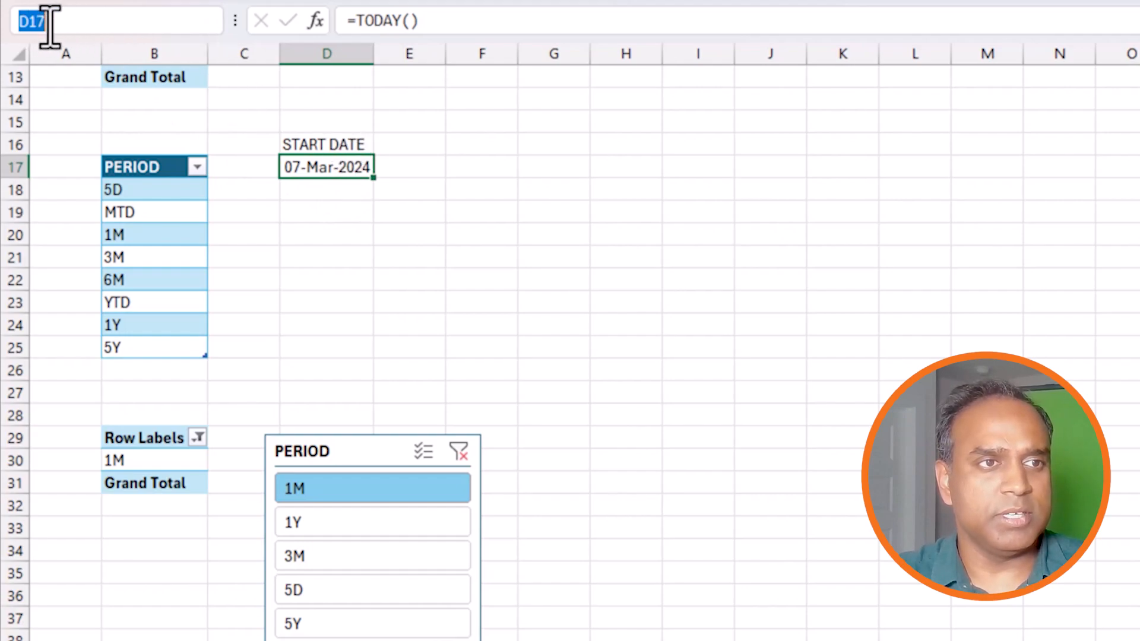
pyautogui.write('TD')
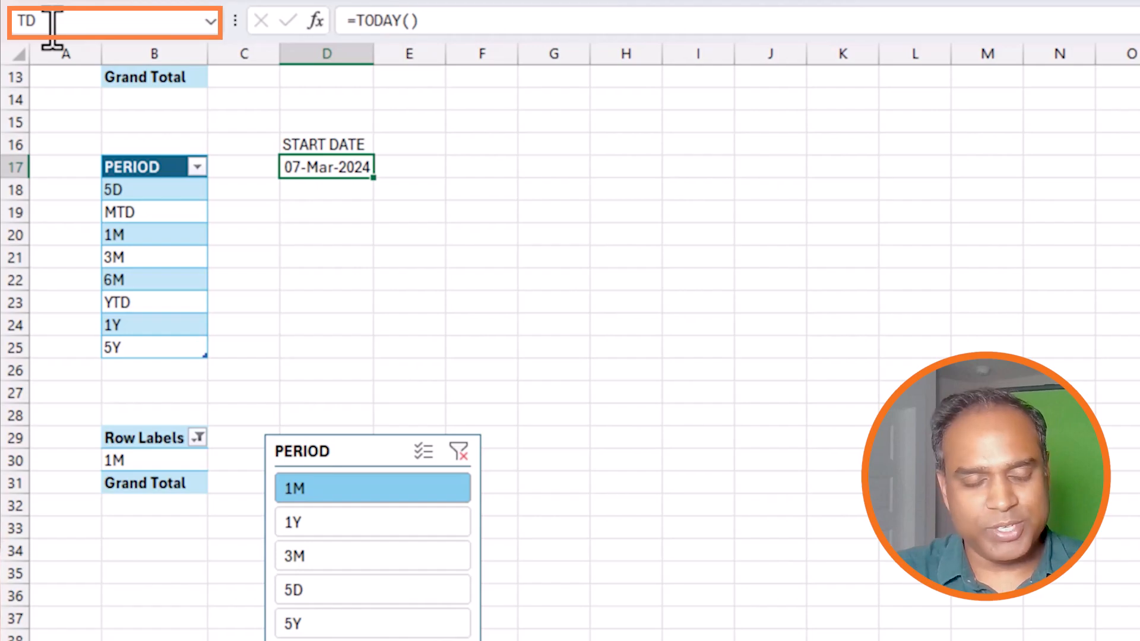
pyautogui.press('Return')
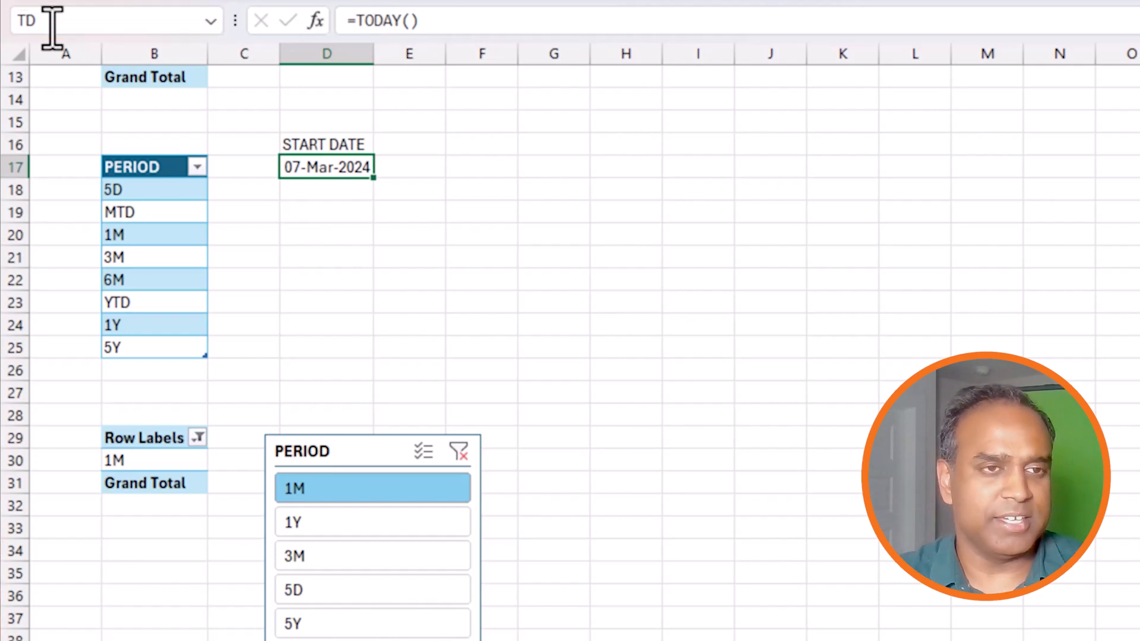
# Calculate the 5D start date in D18 with the formula =TD-4.
pyautogui.click(330, 193)
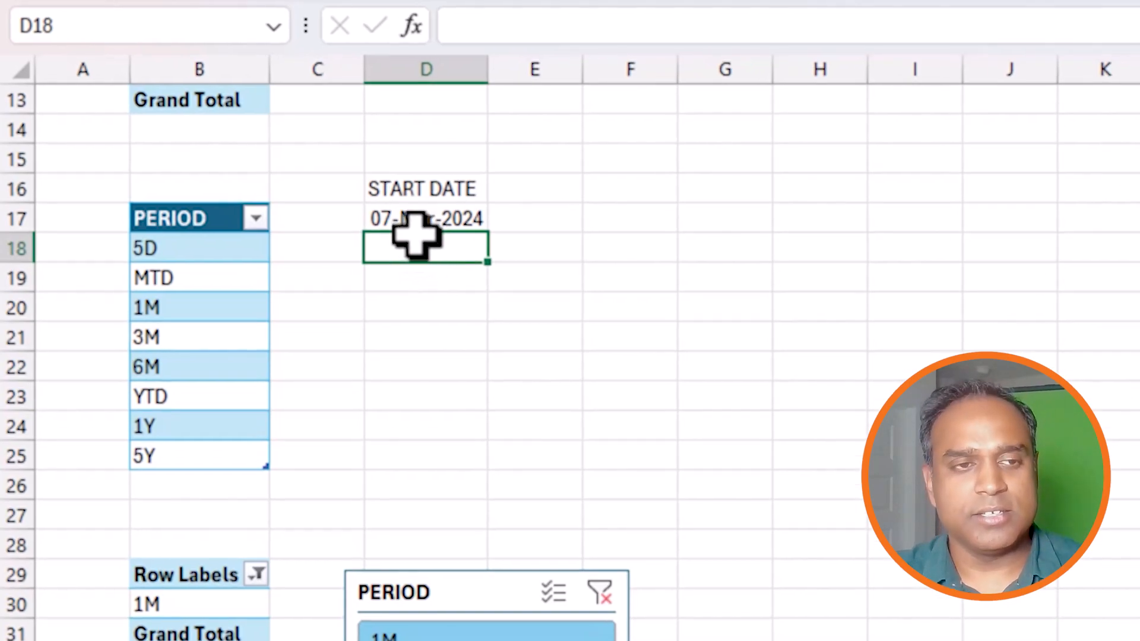
pyautogui.write('=')
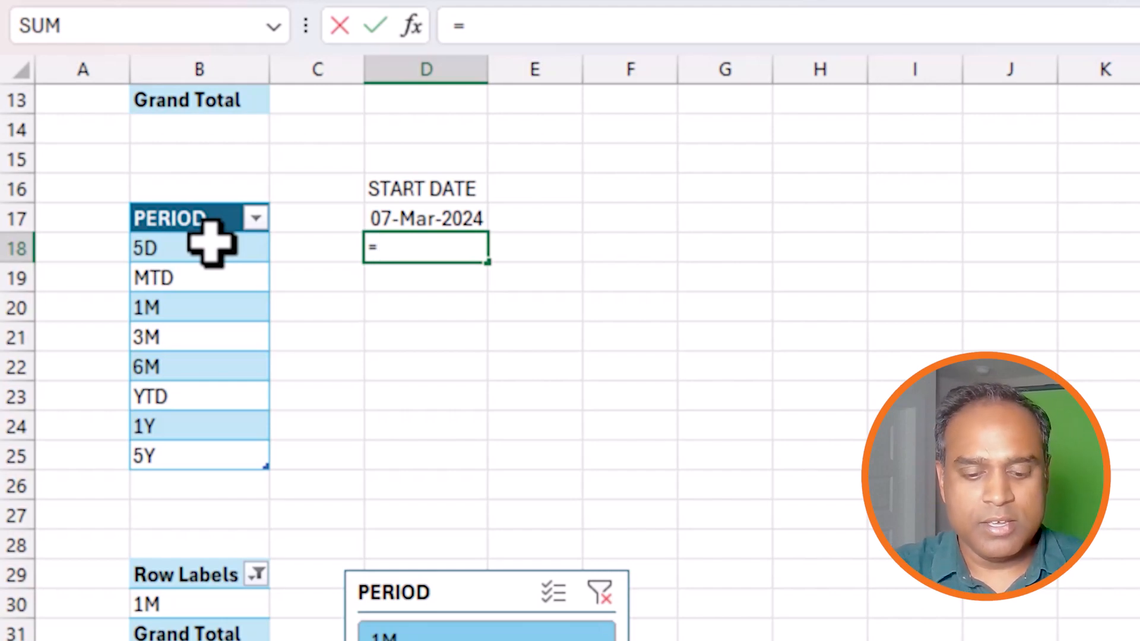
pyautogui.write('TD')
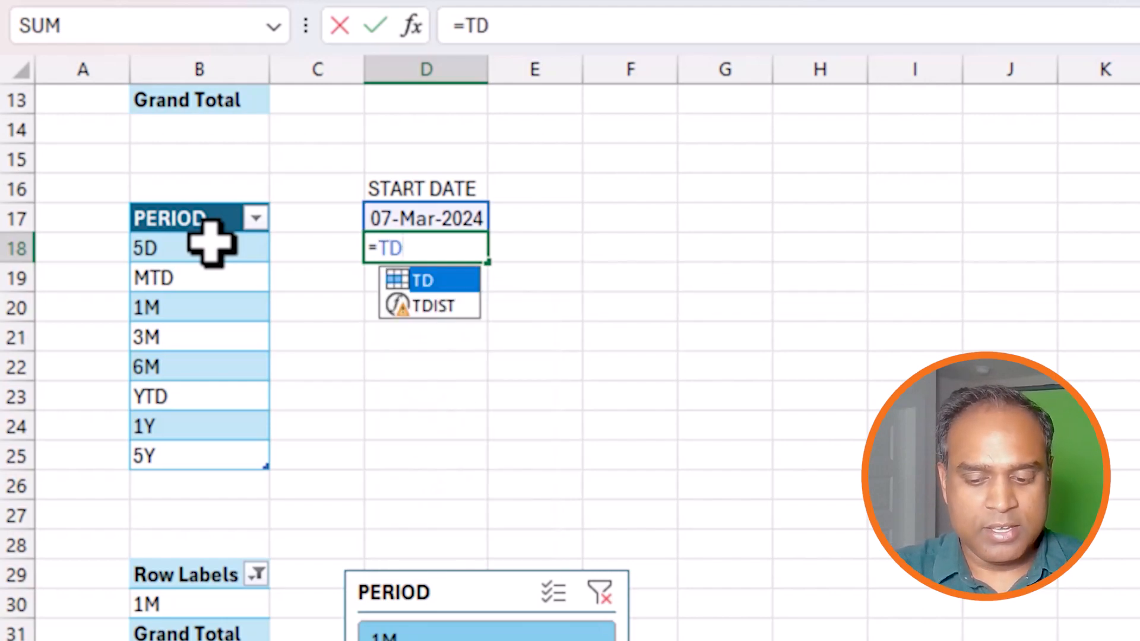
pyautogui.write('-4')
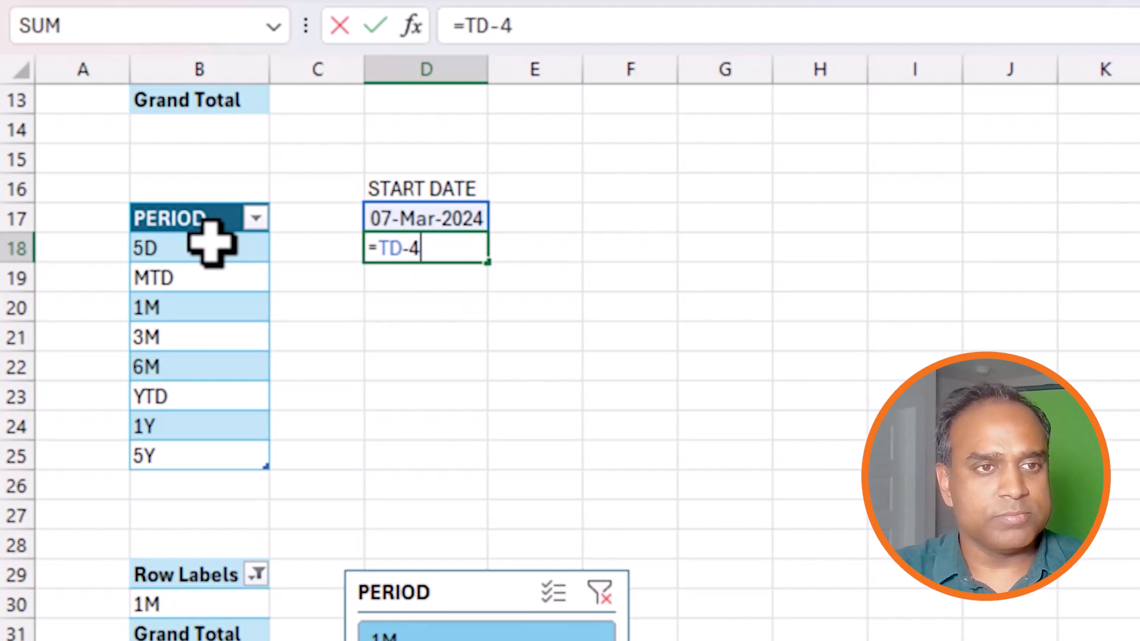
pyautogui.press('Return')
pyautogui.press('Up')
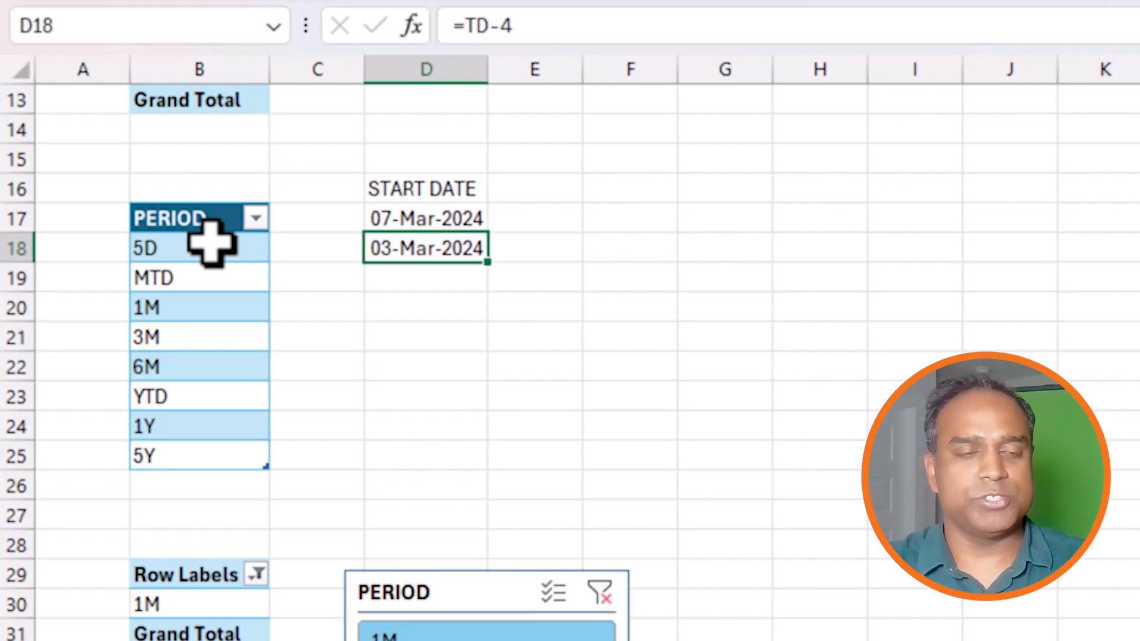
# Calculate the MTD start date in D19 as the first day of the current month with =EOMONTH(TD,-1)+1.
pyautogui.click(426, 275)
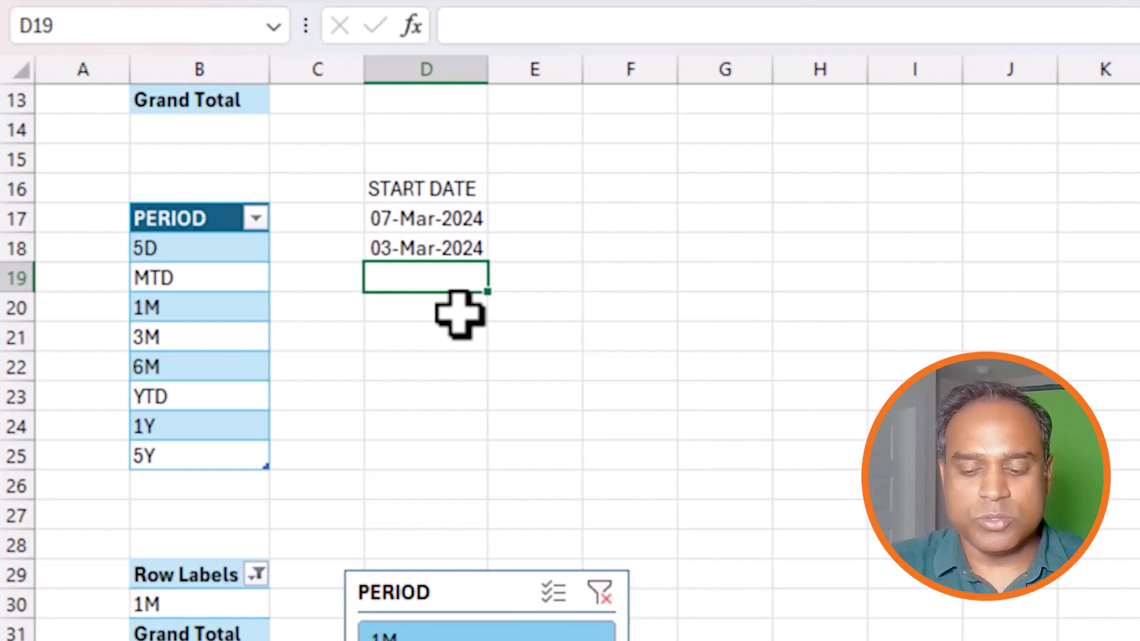
pyautogui.write('=')
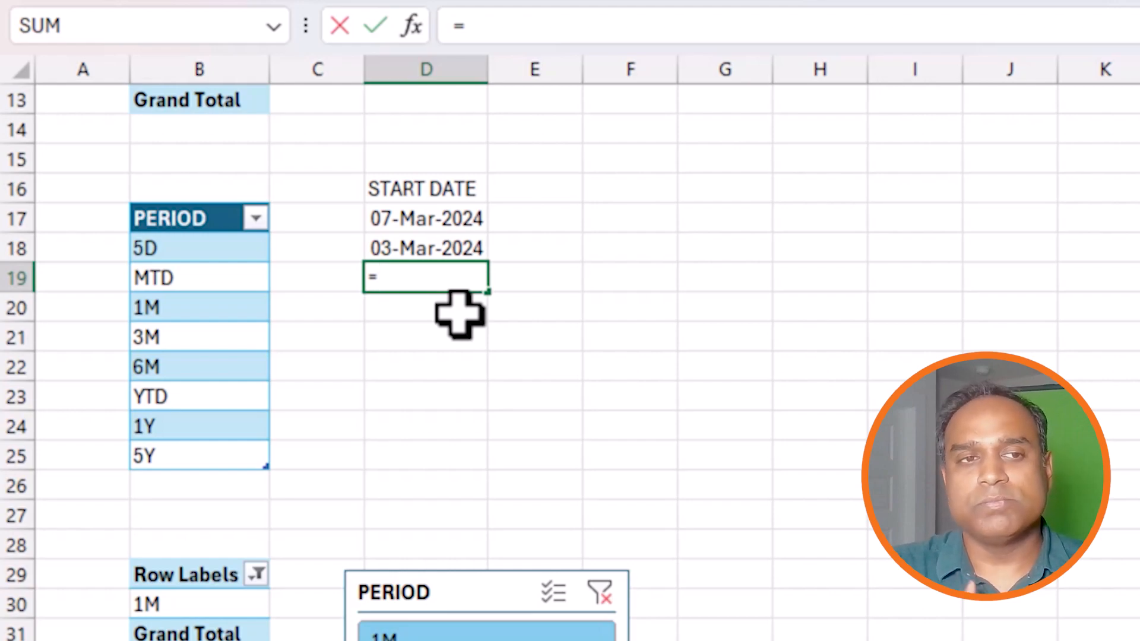
pyautogui.write('EOMONTH(')
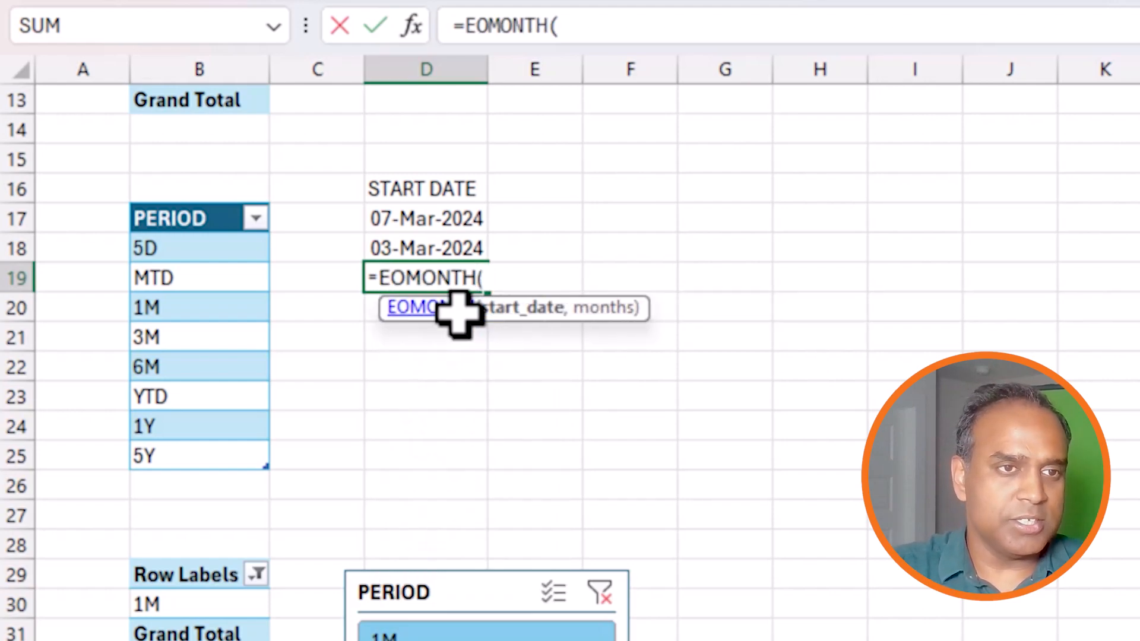
pyautogui.write('TD,')
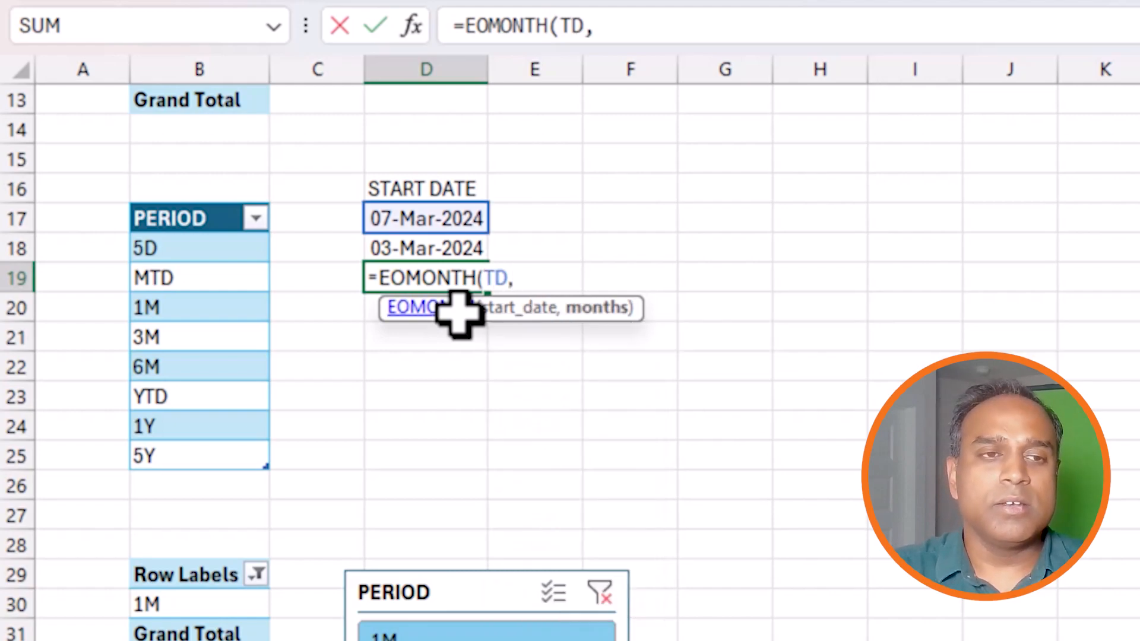
pyautogui.write('-1)')
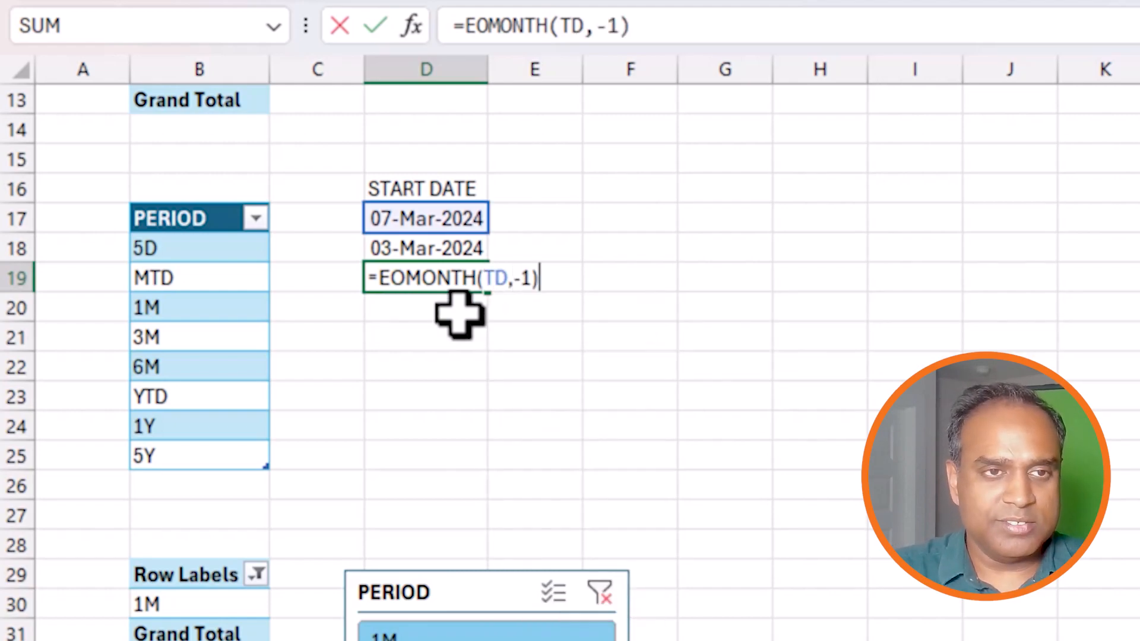
pyautogui.press('Return')
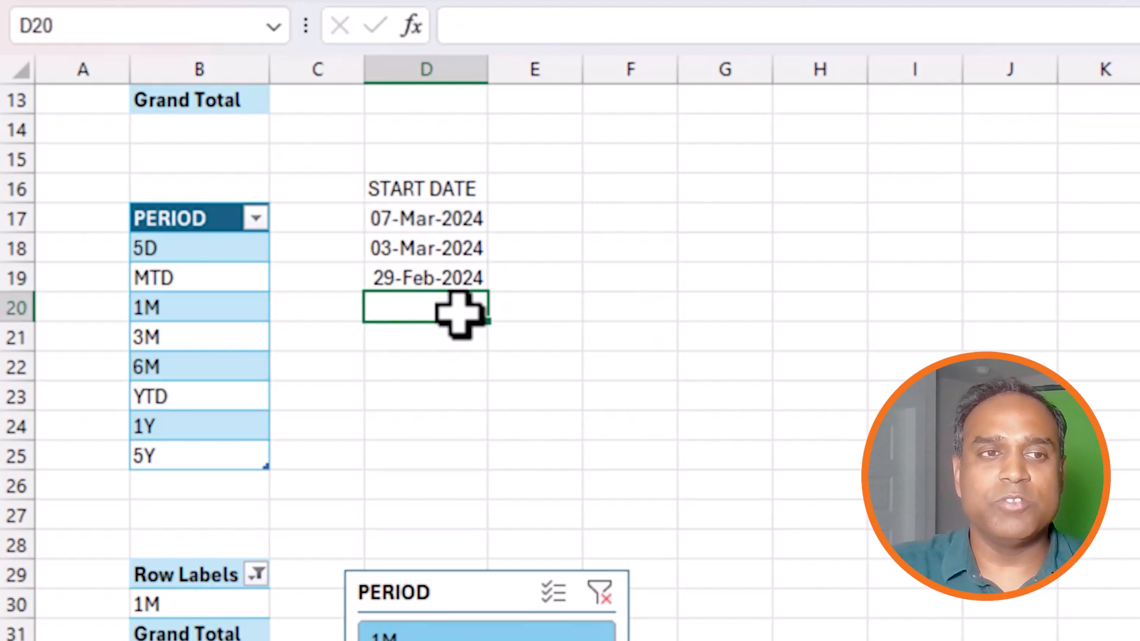
pyautogui.press('Up')
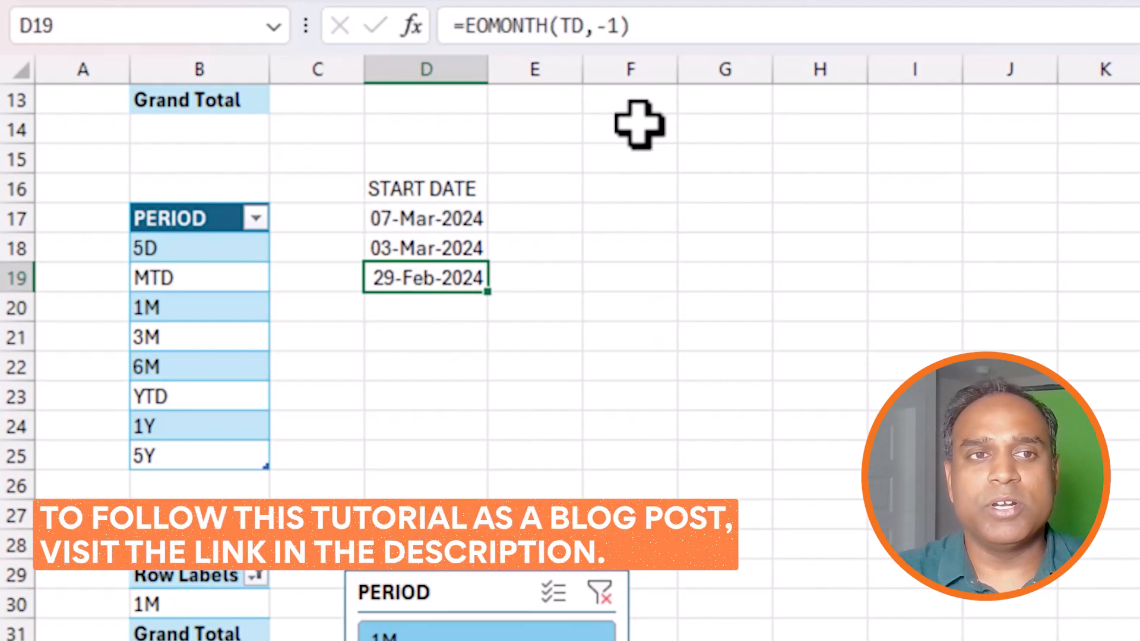
pyautogui.click(691, 27)
pyautogui.write('+1')
pyautogui.press('Return')
pyautogui.press('Up')
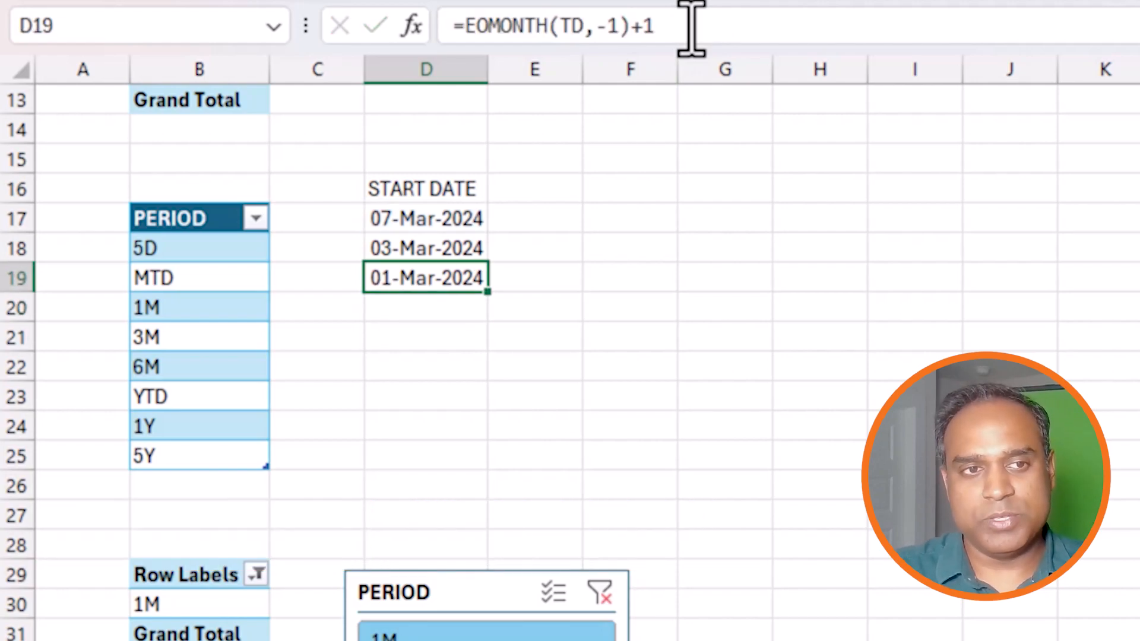
# Calculate the 1M start date in D20 with the formula =EDATE(TD,-1).
pyautogui.click(437, 309)
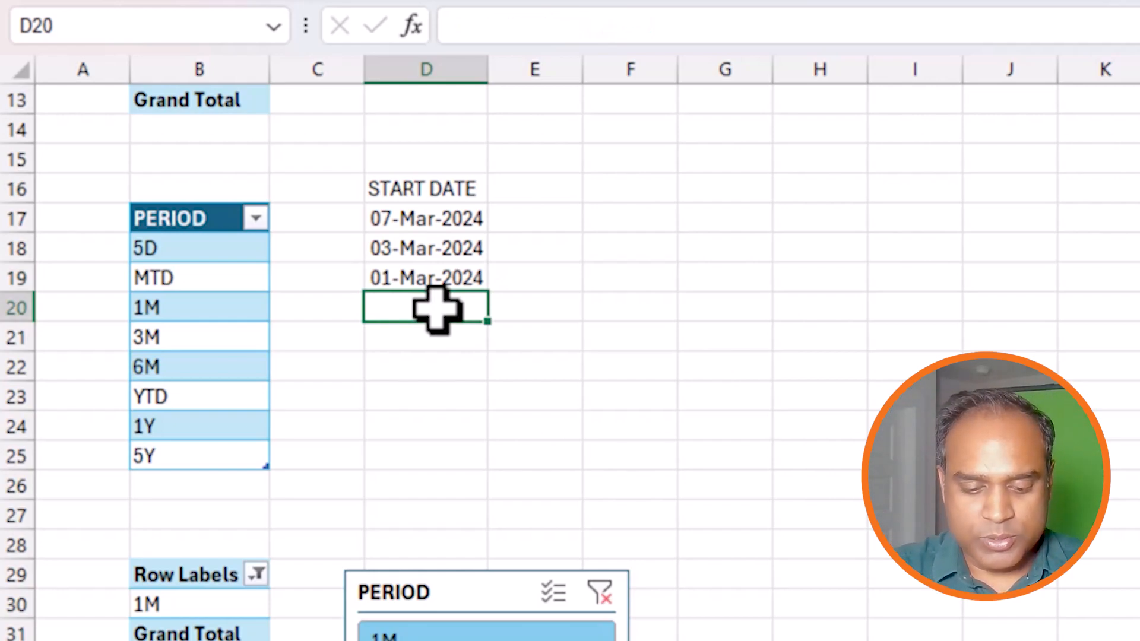
pyautogui.write('=EDATE')
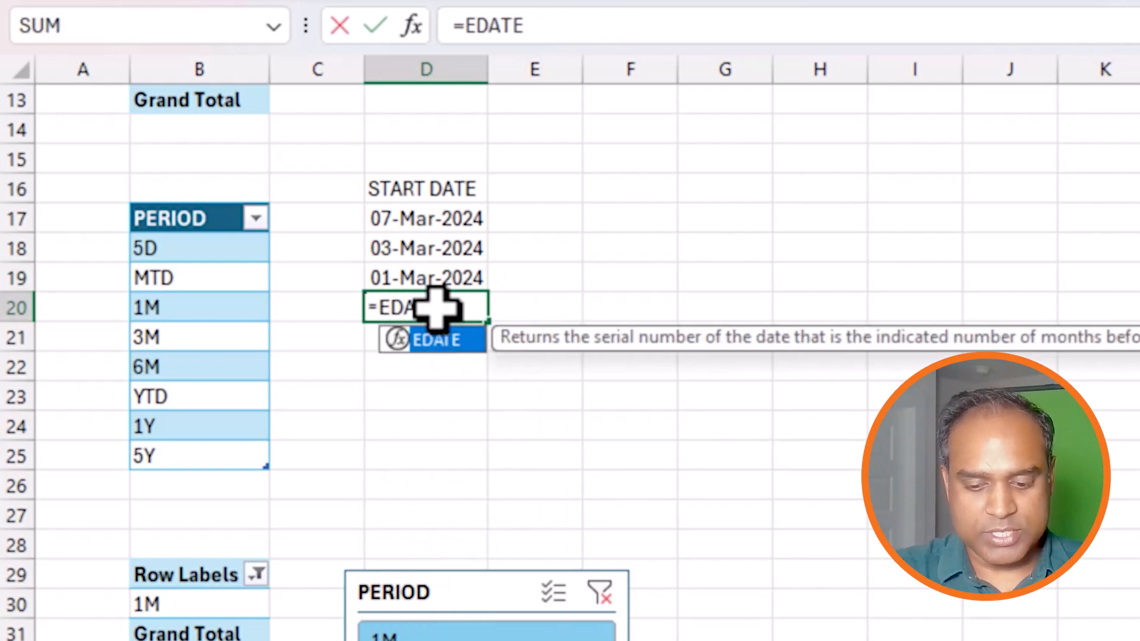
pyautogui.write('(TD,')
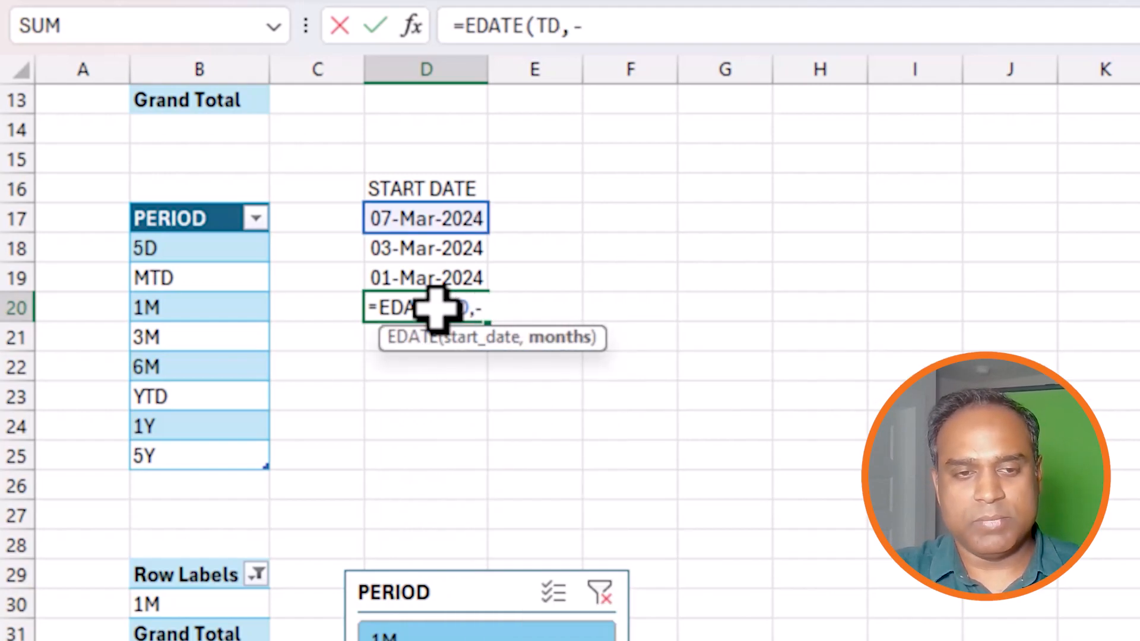
pyautogui.write('-1)')
pyautogui.press('Return')
pyautogui.click(437, 307)
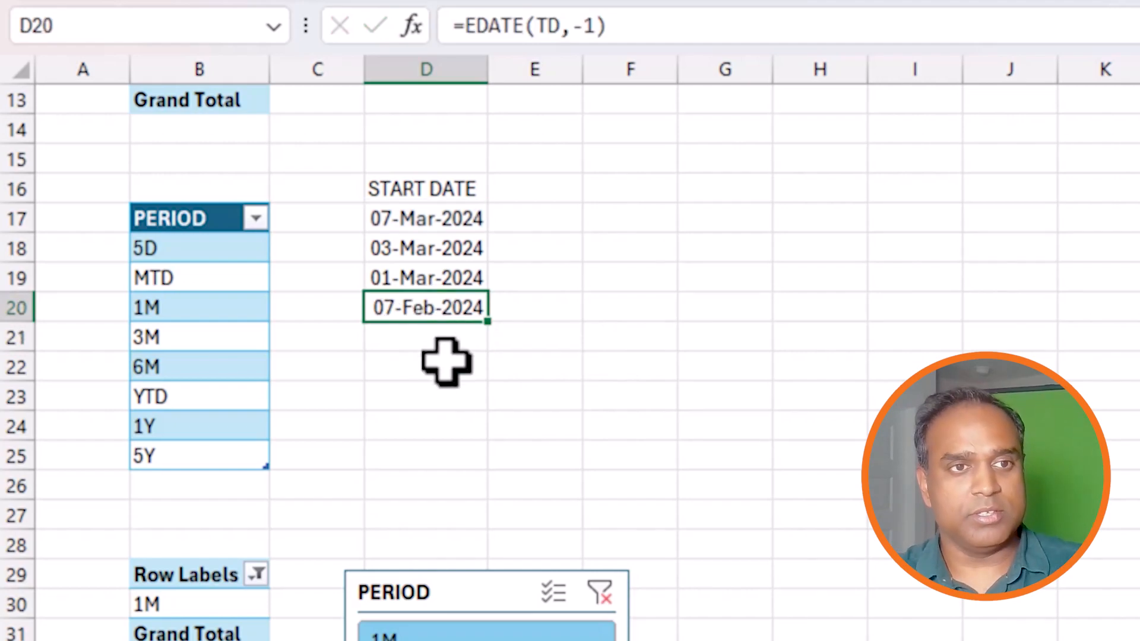
# Calculate the 3M start date in D21 with the formula =EDATE(TD,-3).
pyautogui.click(459, 336)
pyautogui.write('=EDATE(T')
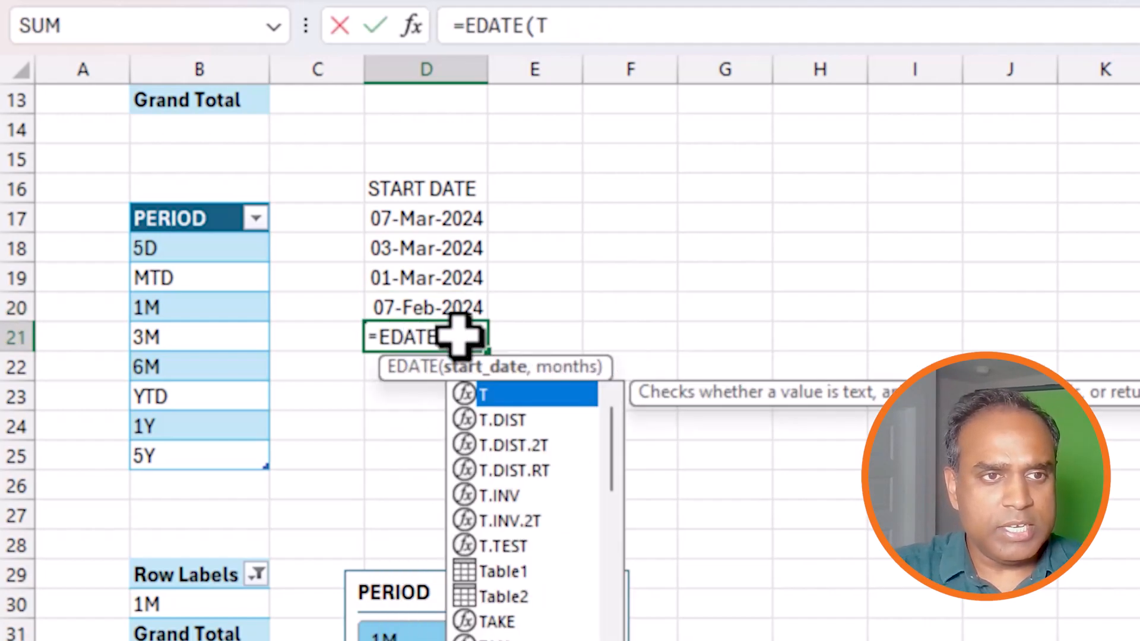
pyautogui.write('D,-3)')
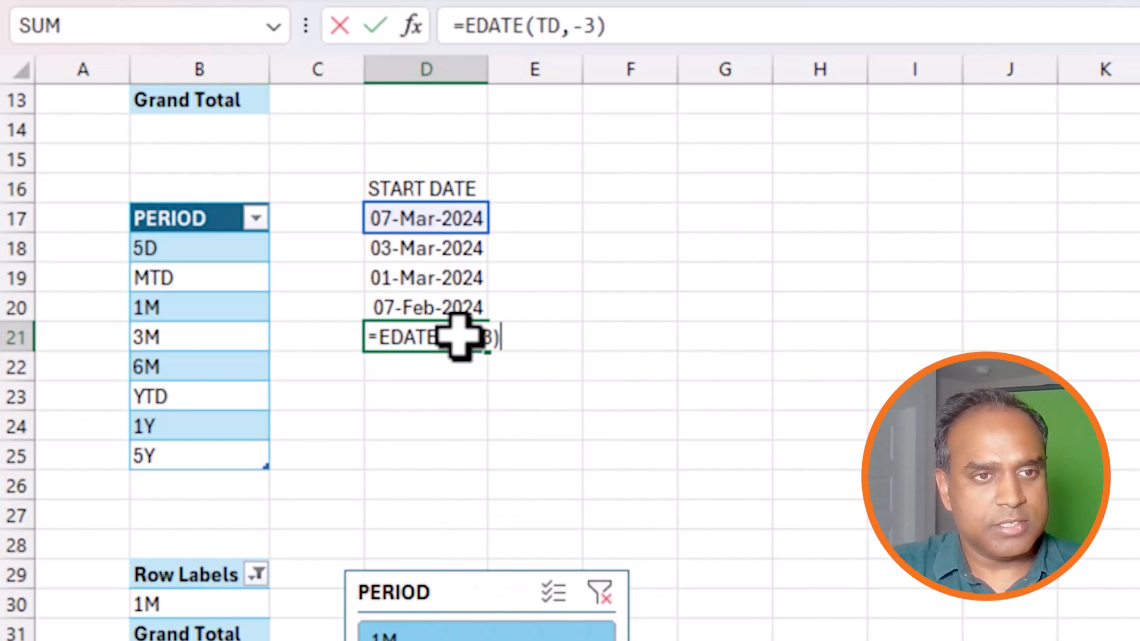
pyautogui.press('Return')
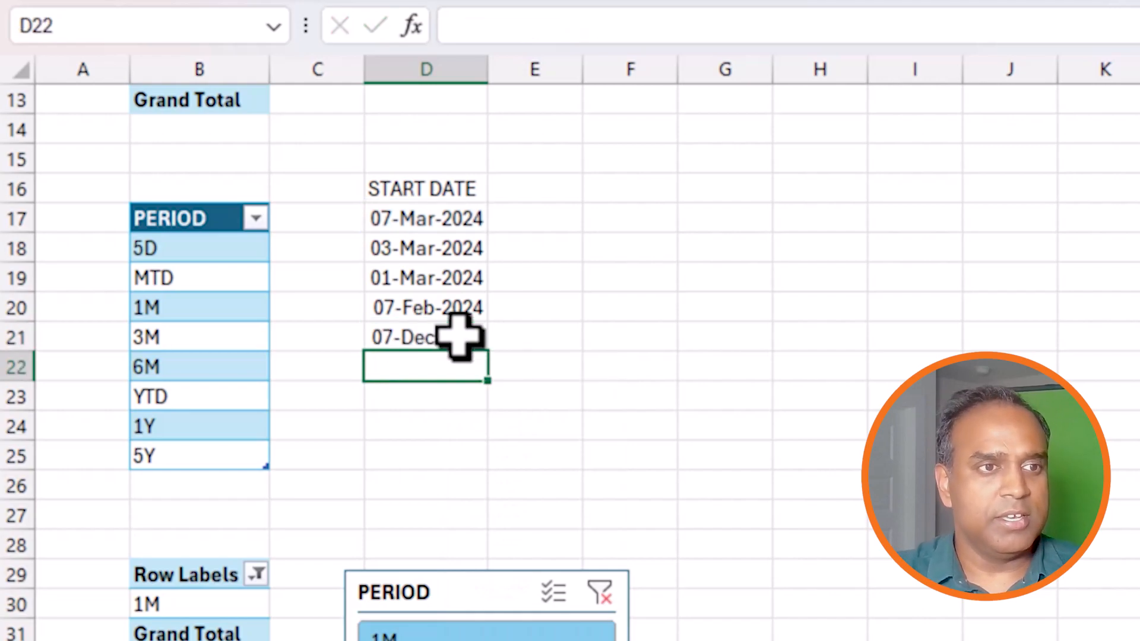
# Copy the 3M formula down to D22 and change its months argument to -6 for the 6M start date.
pyautogui.hotkey('ctrl', 'd')
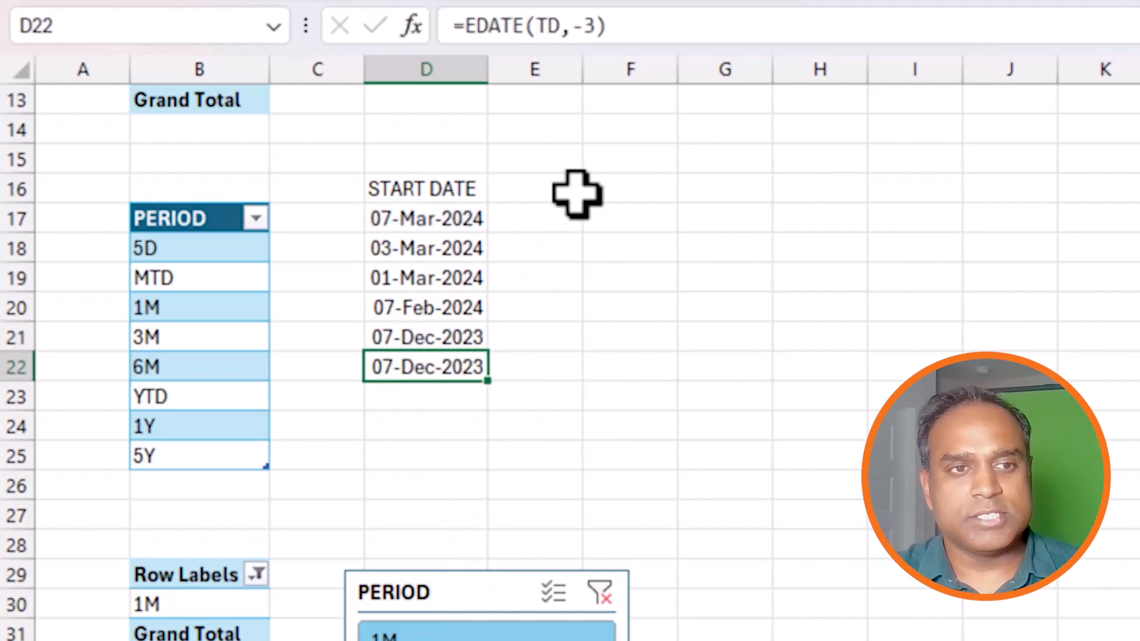
pyautogui.click(596, 25)
pyautogui.press('BackSpace')
pyautogui.write('6')
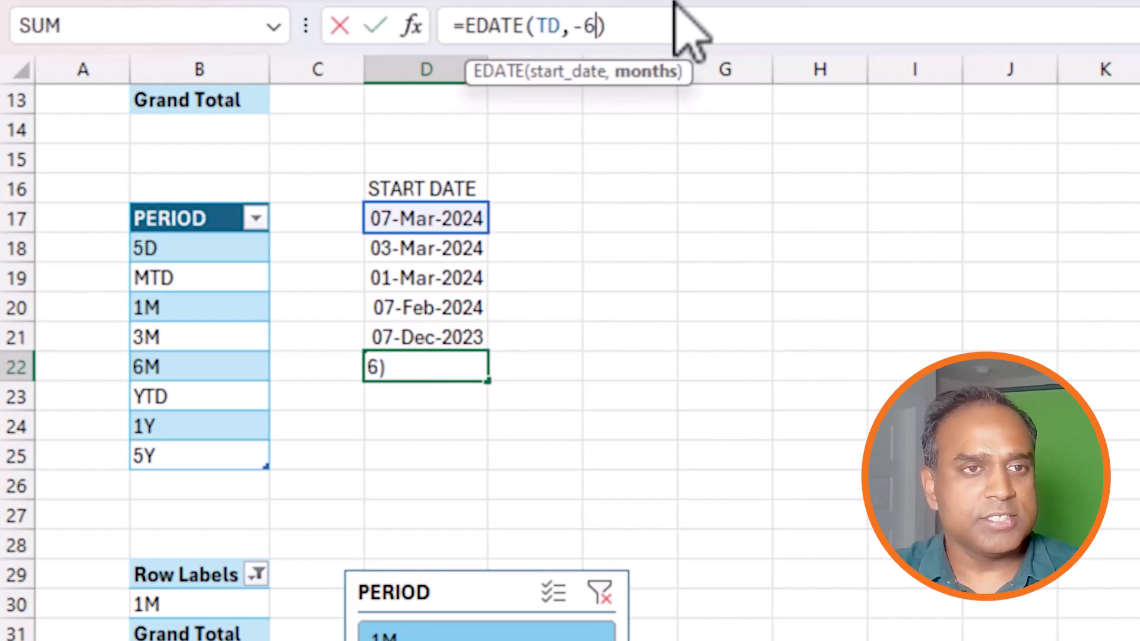
pyautogui.press('Return')
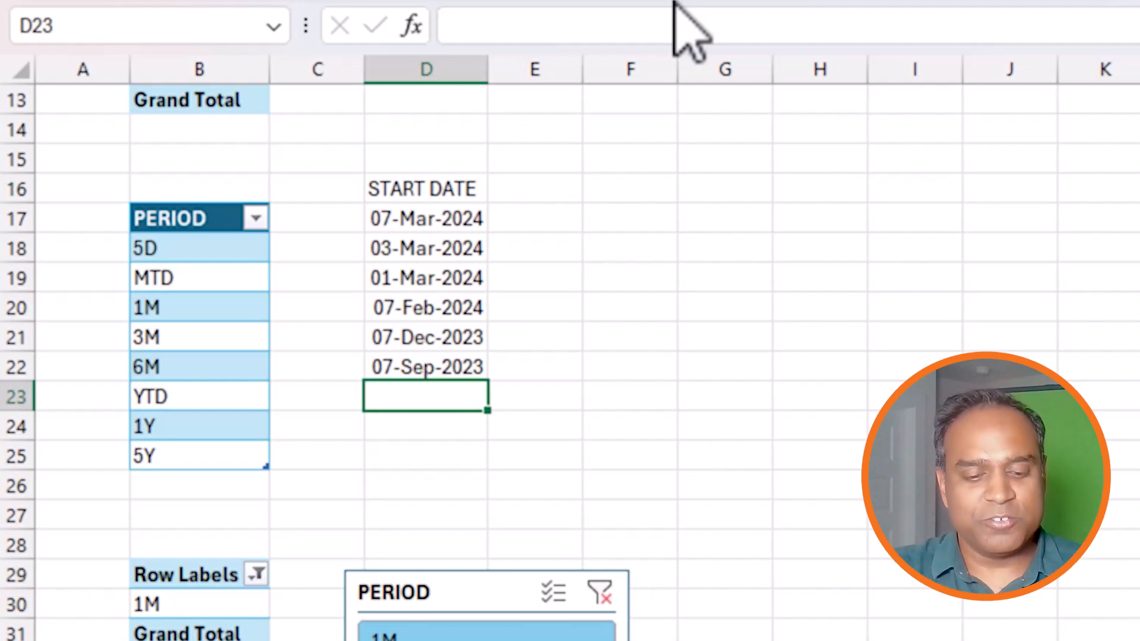
# Calculate the YTD start date in D23 as the first day of the current year with =DATE(YEAR(TD),1,1).
pyautogui.write('=')
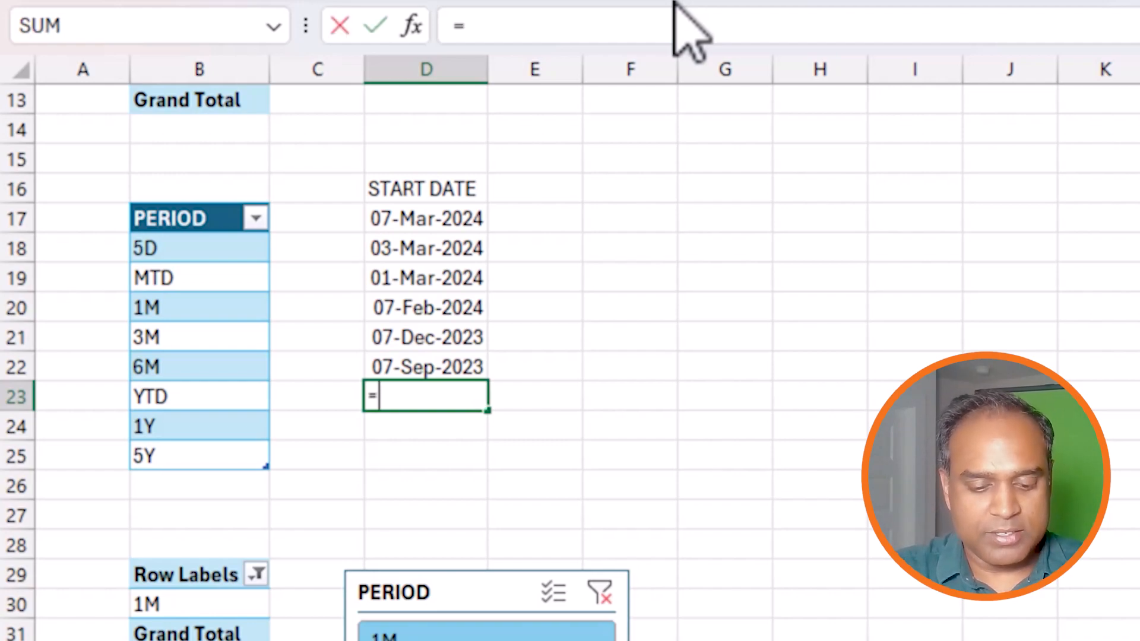
pyautogui.write('dATE(')
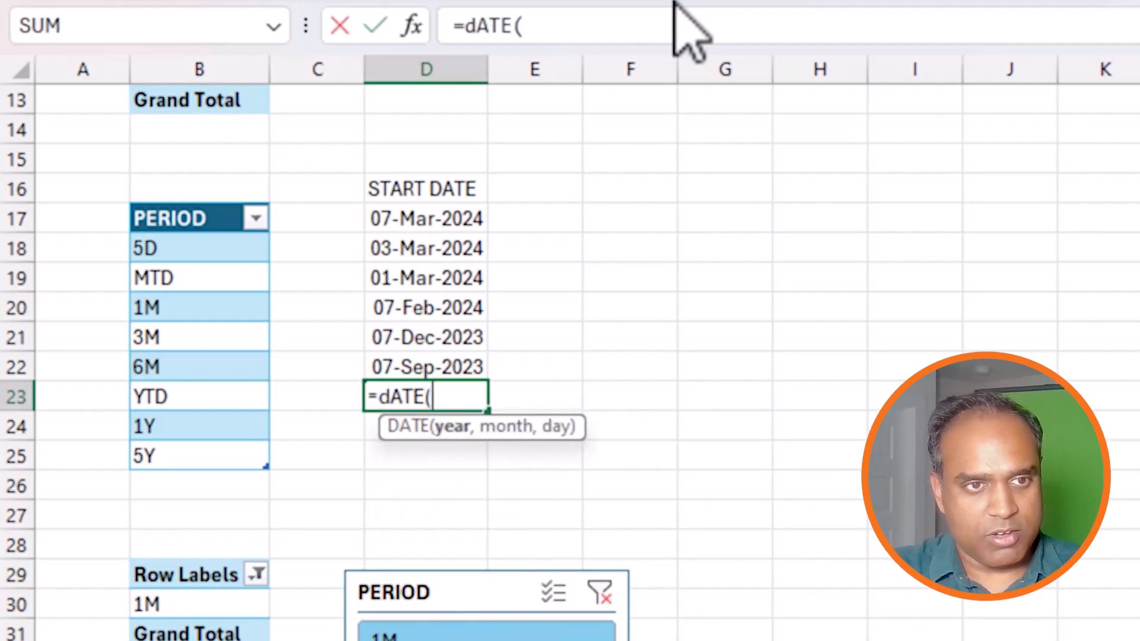
pyautogui.write('YEAR(TD)')
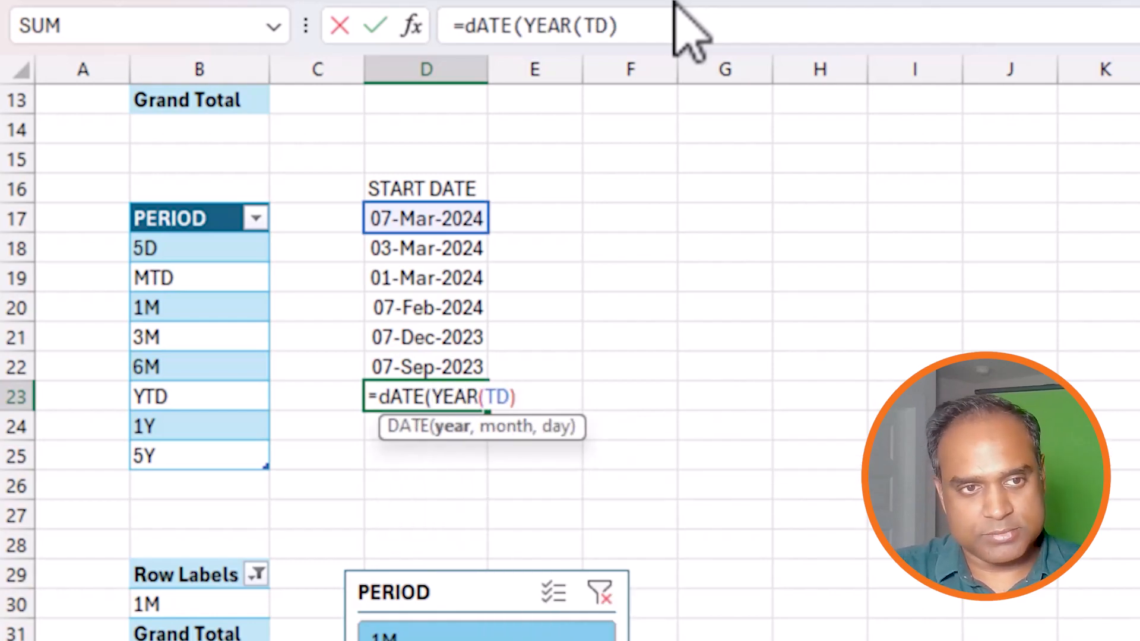
pyautogui.write(',')
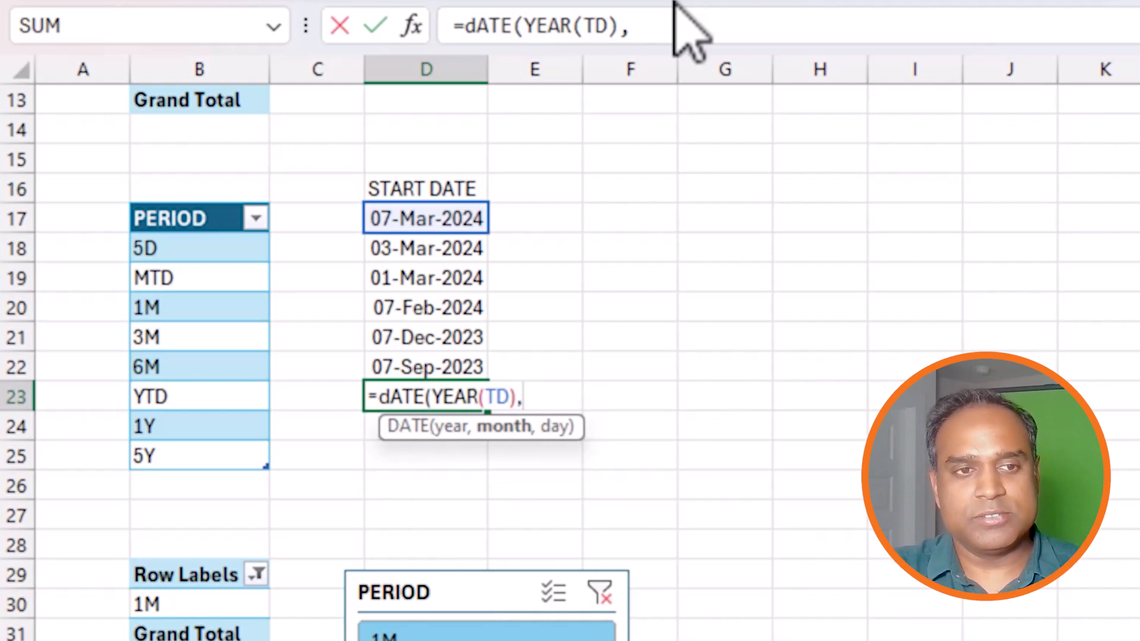
pyautogui.write('1,')
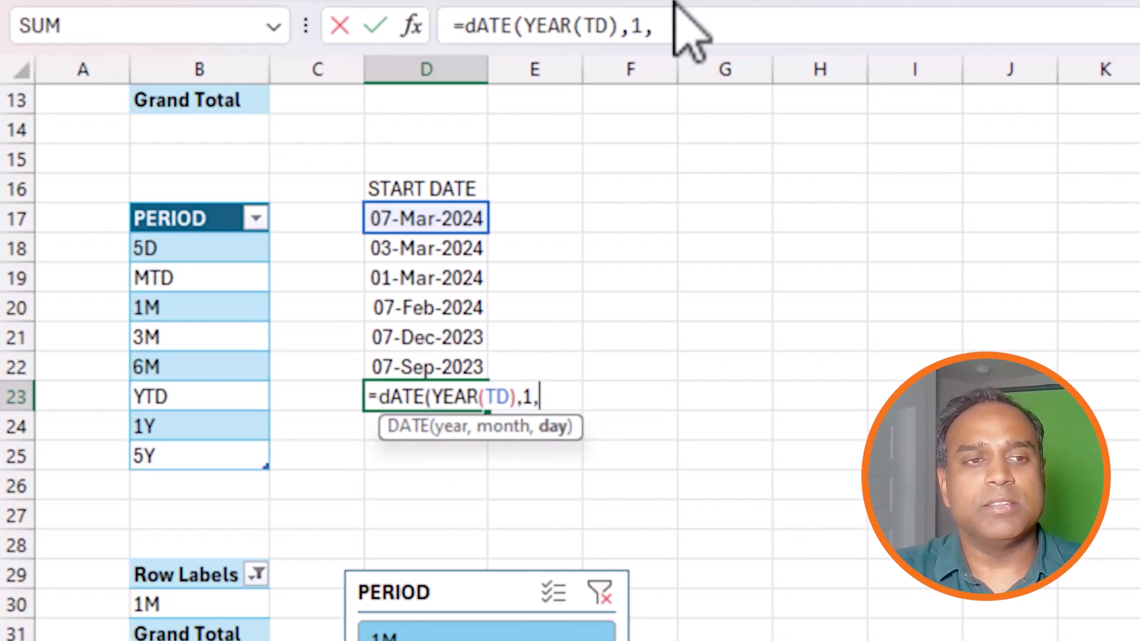
pyautogui.write('1')
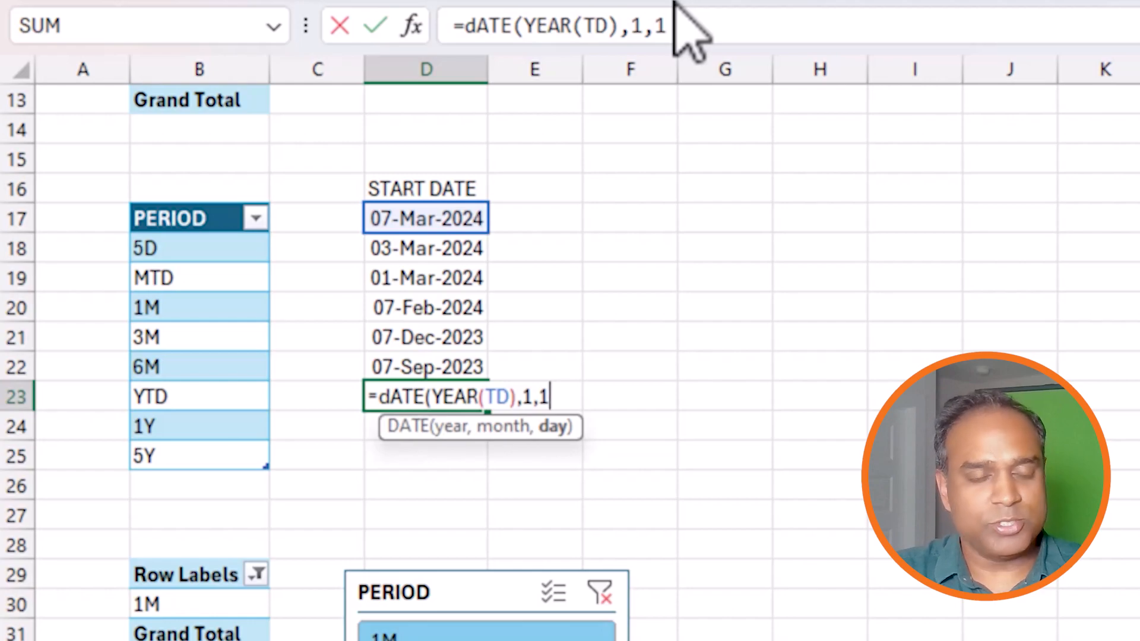
pyautogui.write(')')
pyautogui.press('Return')
pyautogui.press('Up')
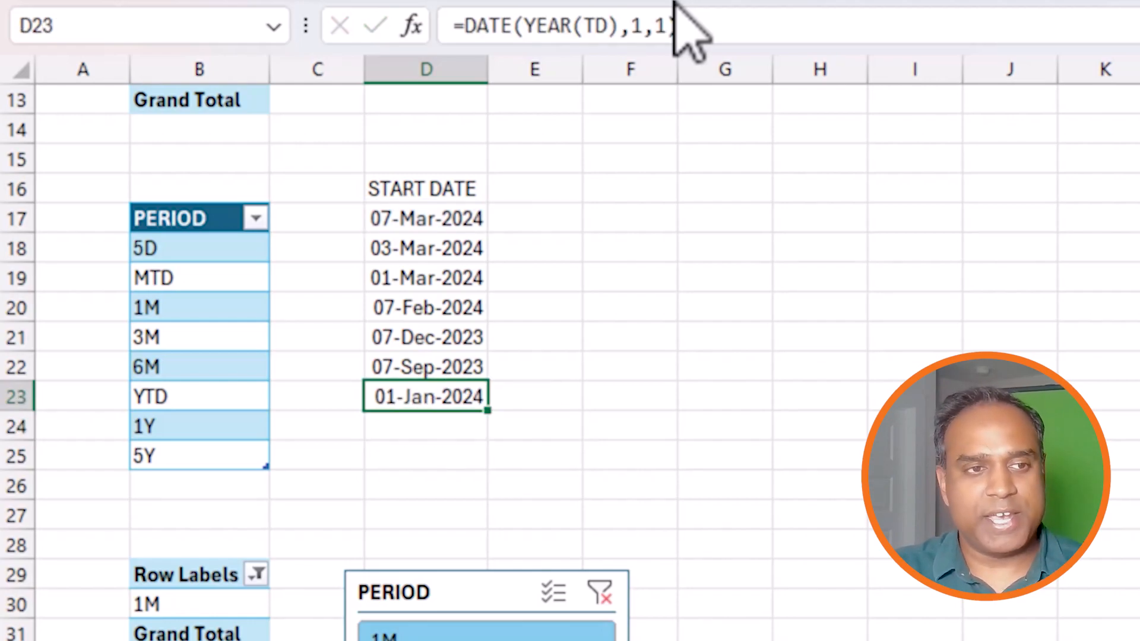
# Calculate the 1Y start date in D24 with the formula =EDATE(TD,-12).
pyautogui.press('Return')
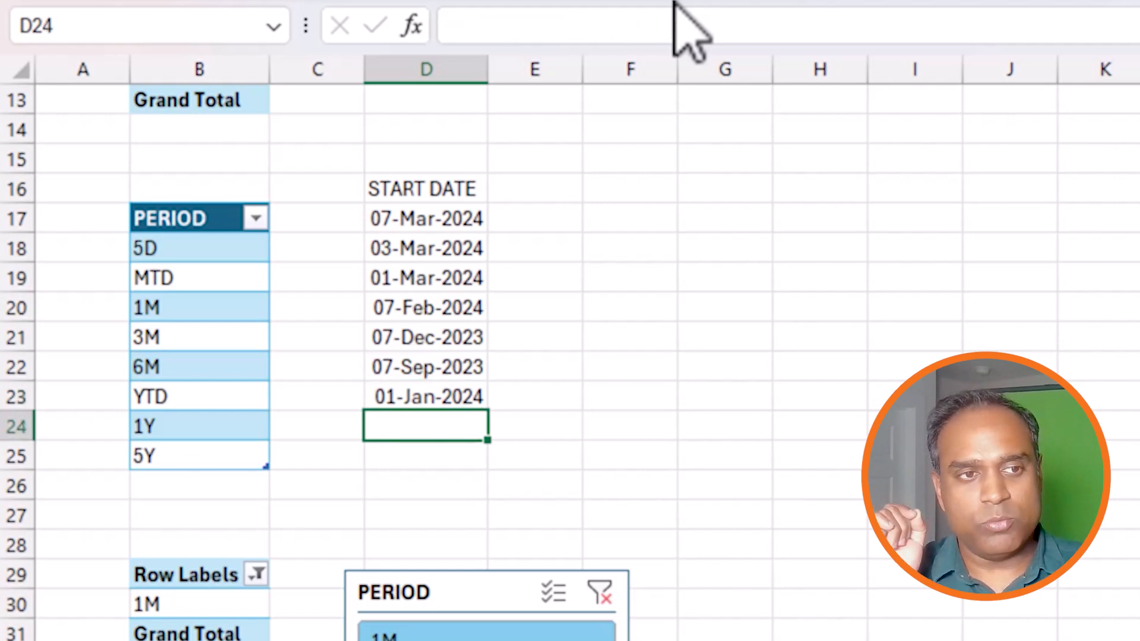
pyautogui.write('=EDAT')
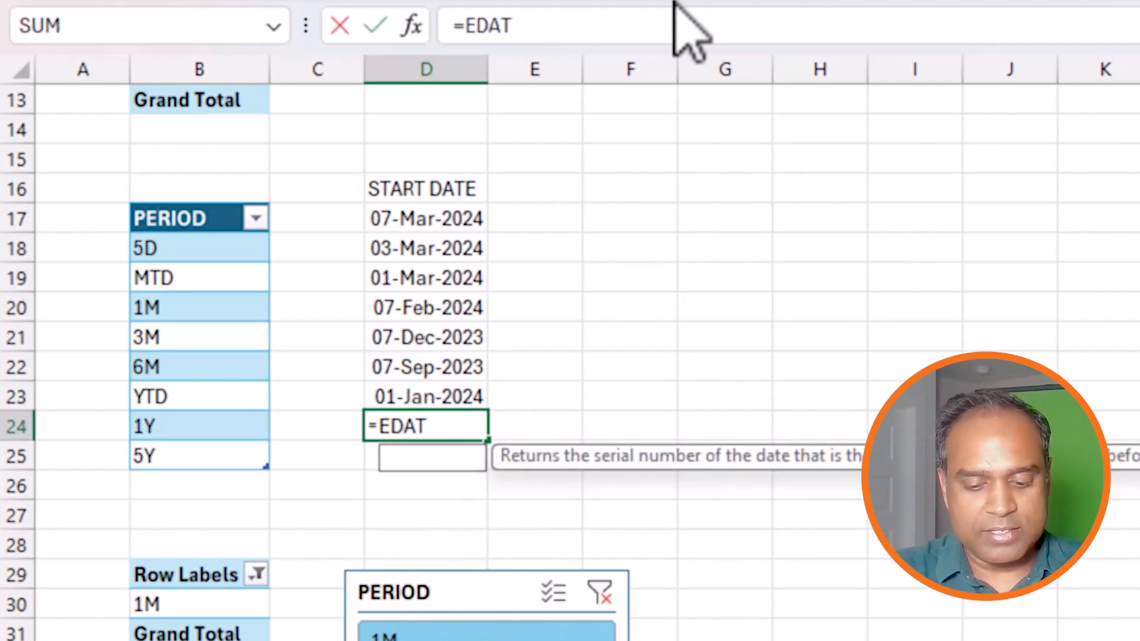
pyautogui.write('E(TD,')
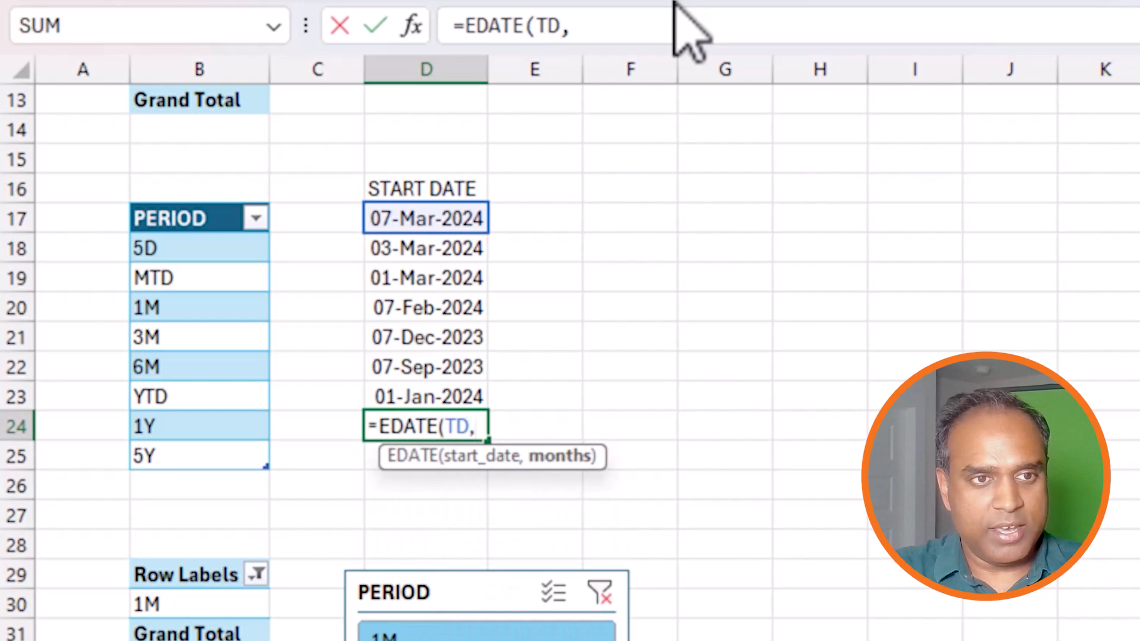
pyautogui.write('-12)')
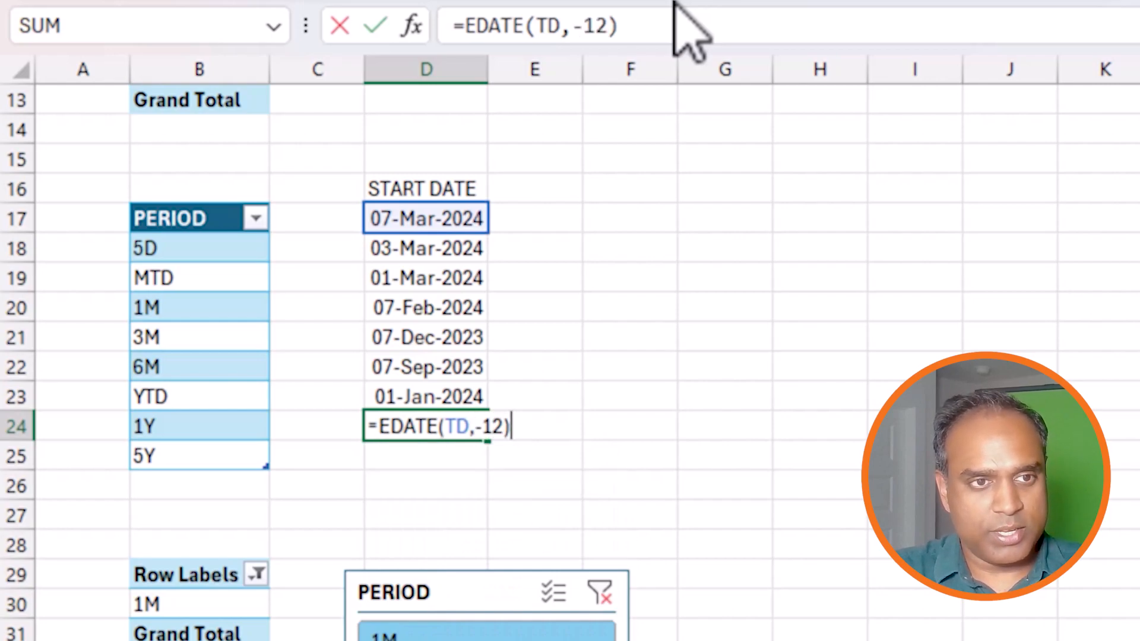
pyautogui.press('Return')
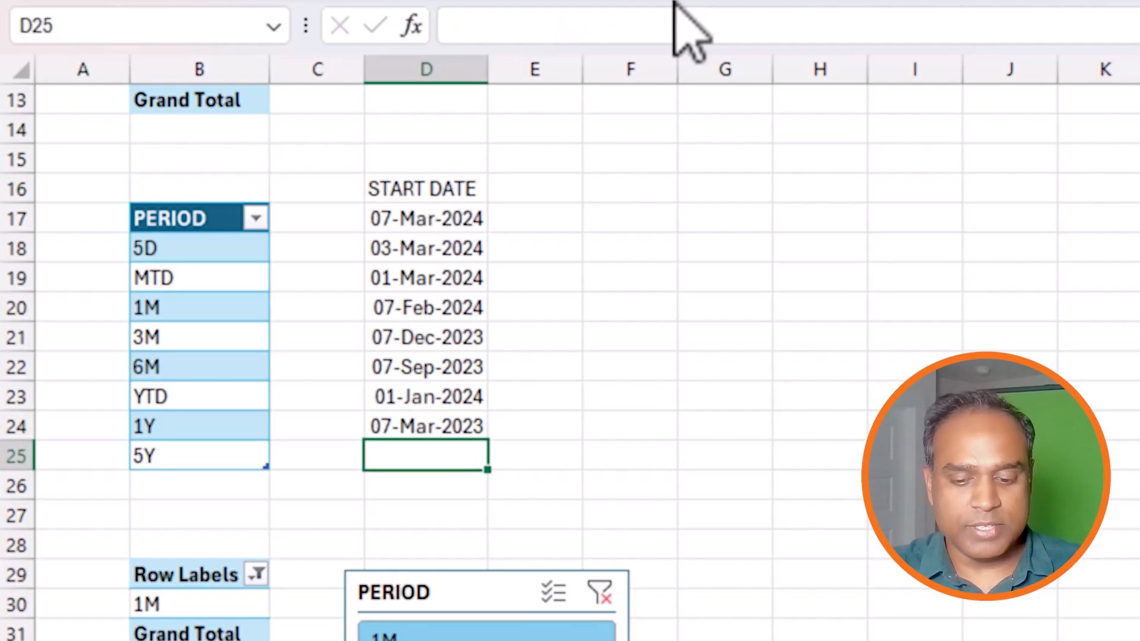
# Calculate the 5Y start date in D25 with the formula =EDATE(TD,-60).
pyautogui.write('=EDAT')
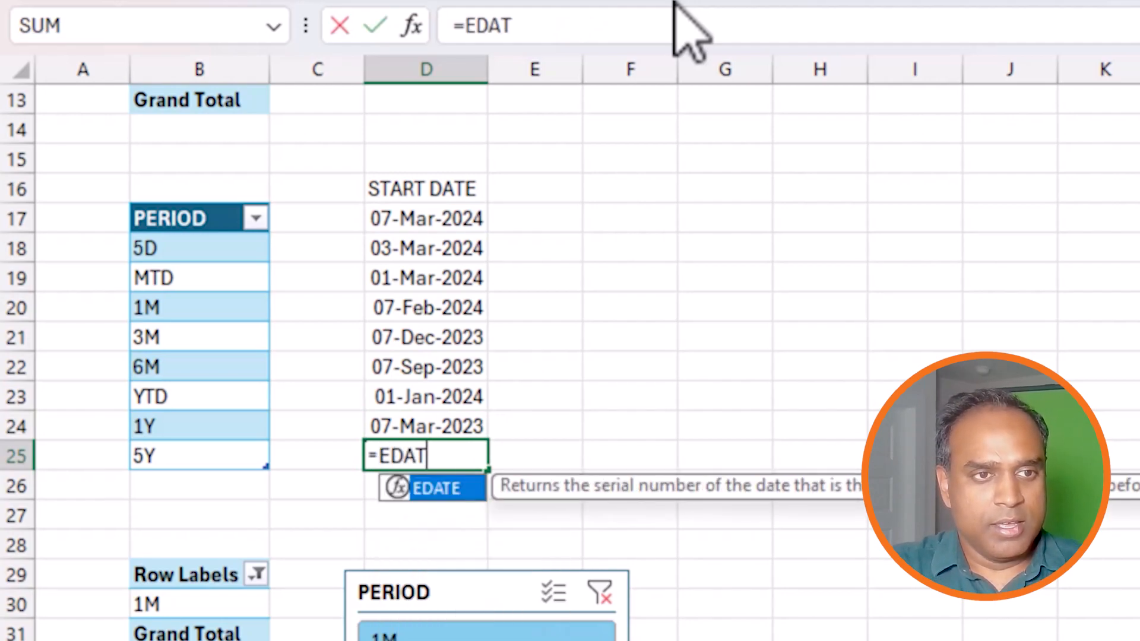
pyautogui.write('E(TD,')
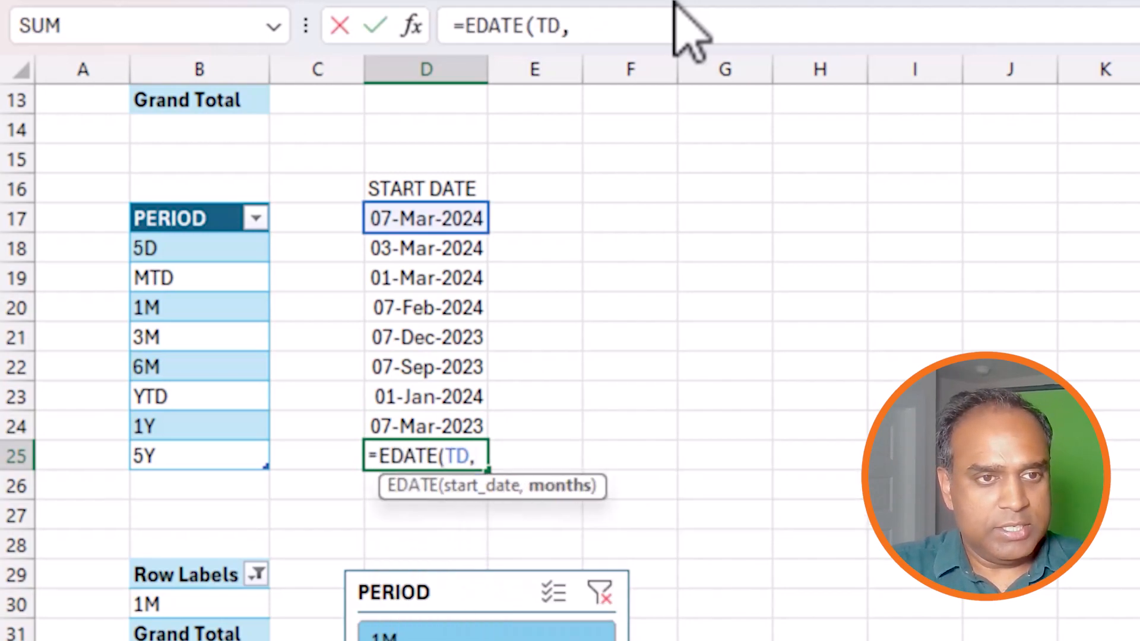
pyautogui.write('-60)')
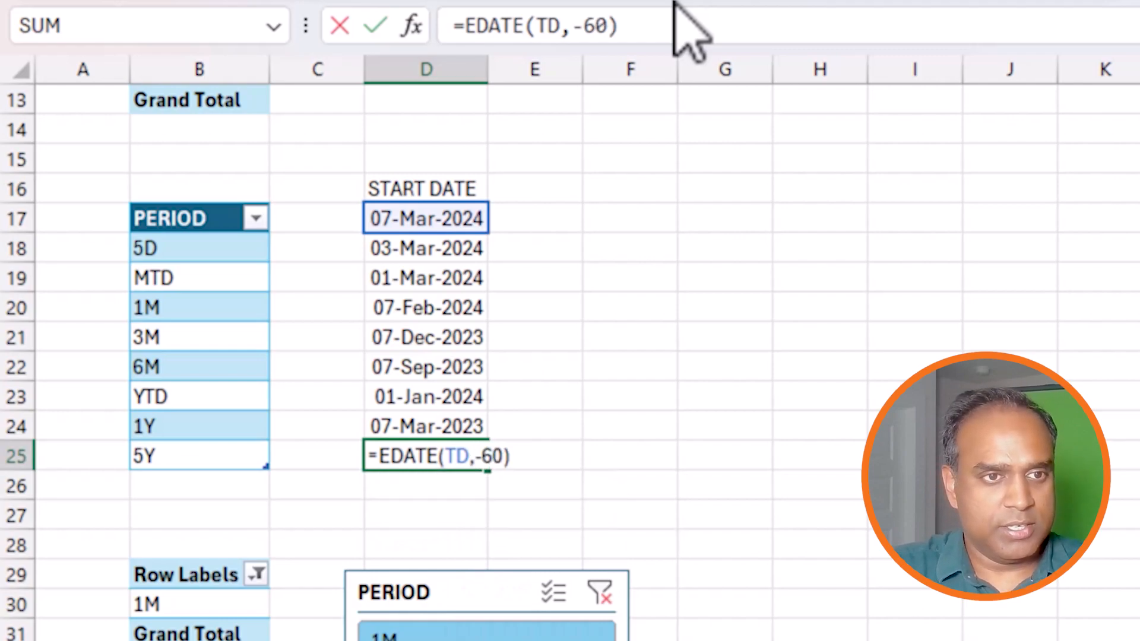
pyautogui.hotkey('ctrl', 'Return')
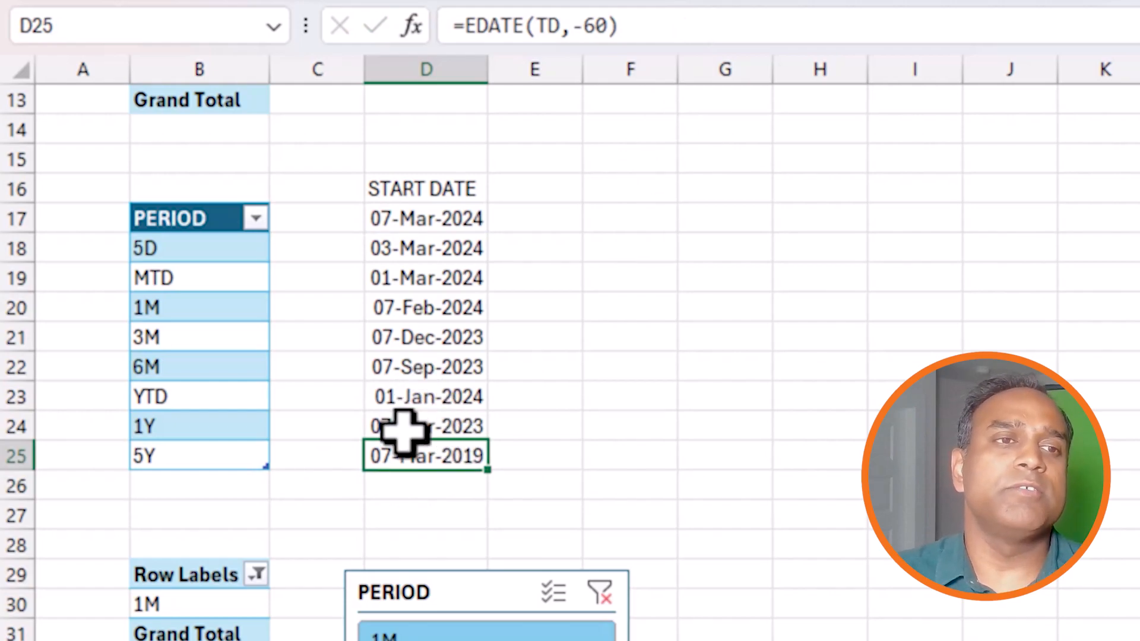
pyautogui.moveTo(453, 242); pyautogui.dragTo(426, 452)
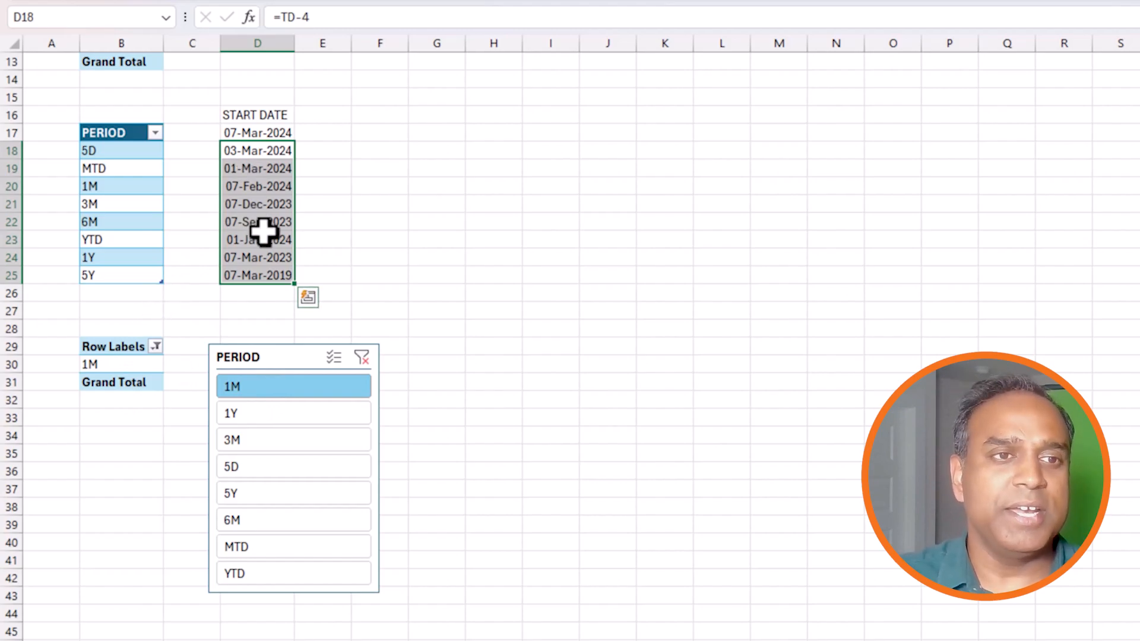
# Enter the heading SELECTED START DATE in F16.
pyautogui.click(383, 134)
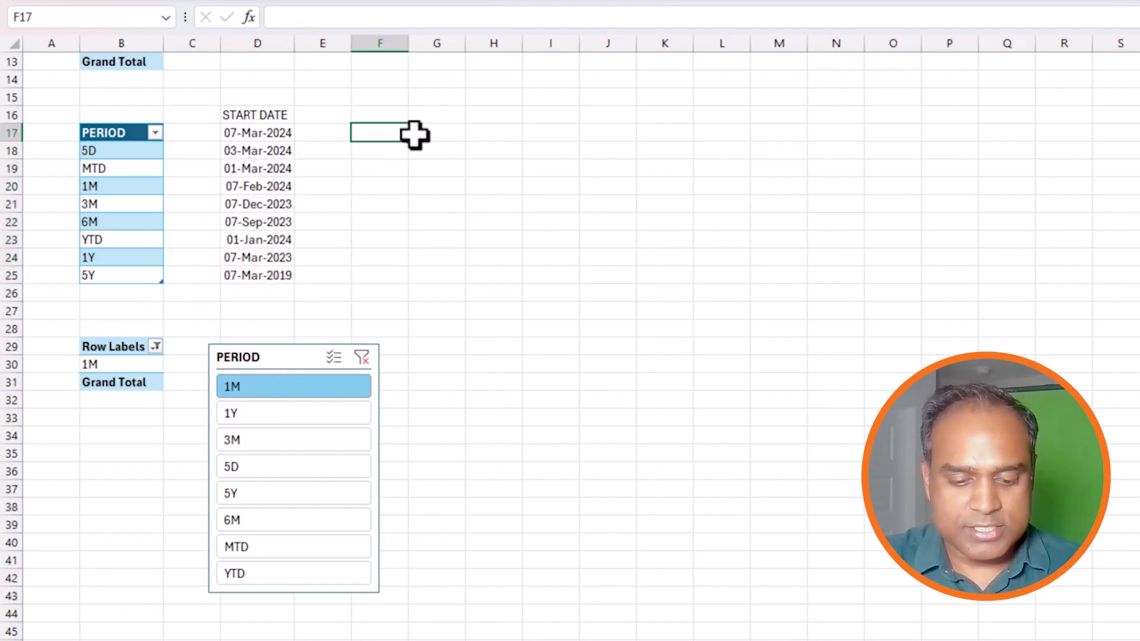
pyautogui.press('Up')
pyautogui.write('SELE')
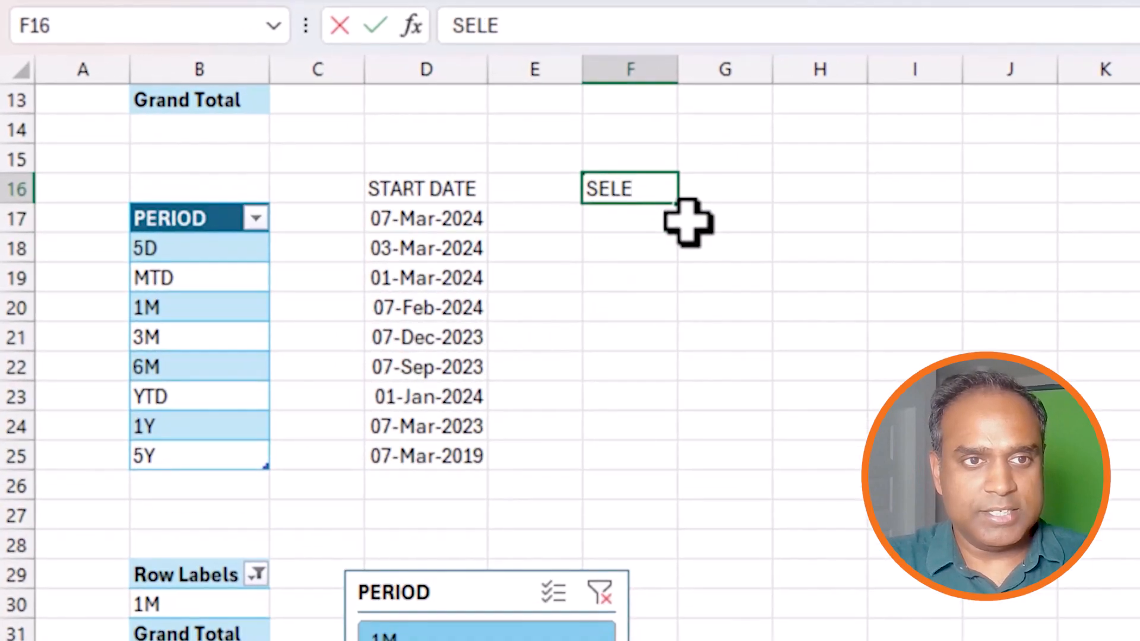
pyautogui.write('CTED STA')
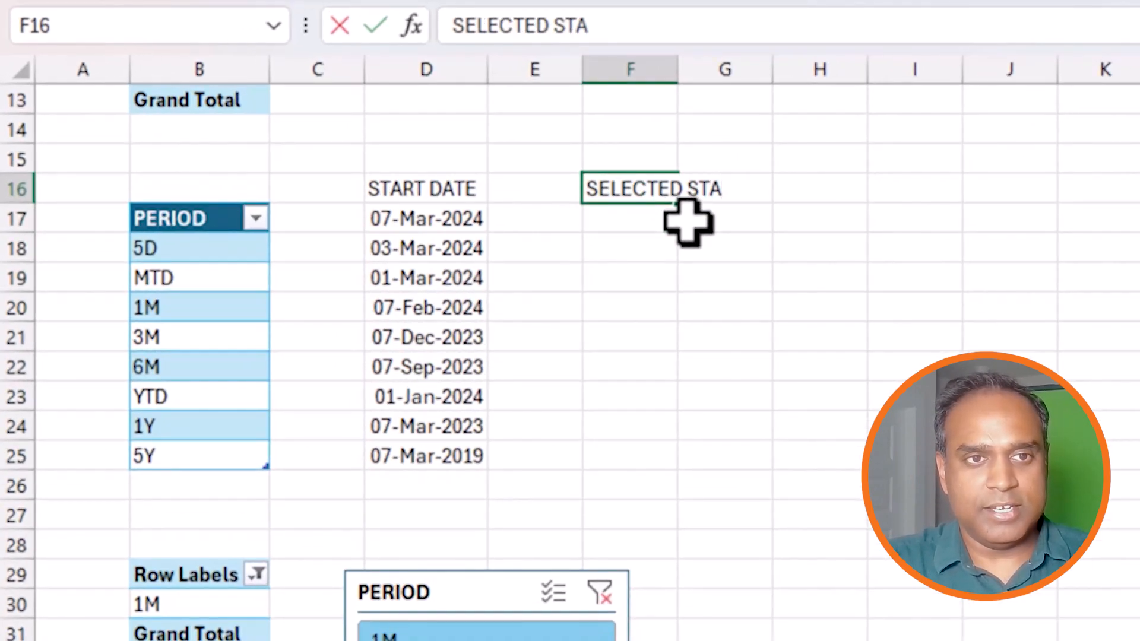
pyautogui.write('RT DATE')
pyautogui.press('Return')
# Begin a SWITCH formula in F17 that evaluates I_PERIOD and returns D18 for "5D".
pyautogui.write('=SWITCH(')
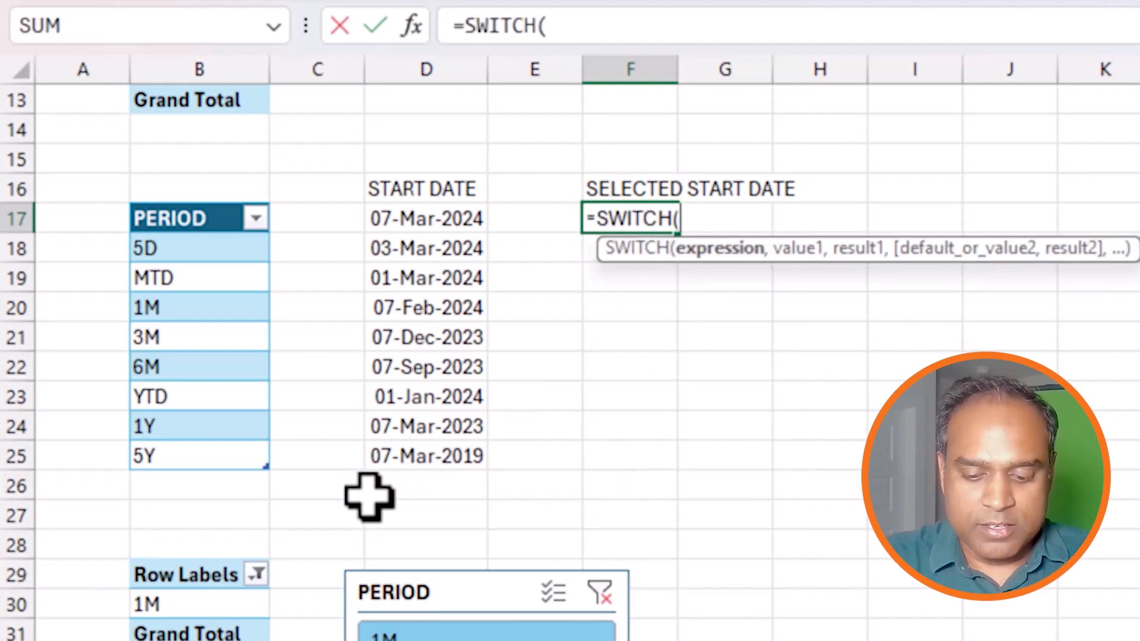
pyautogui.write('I_PERIOD,')
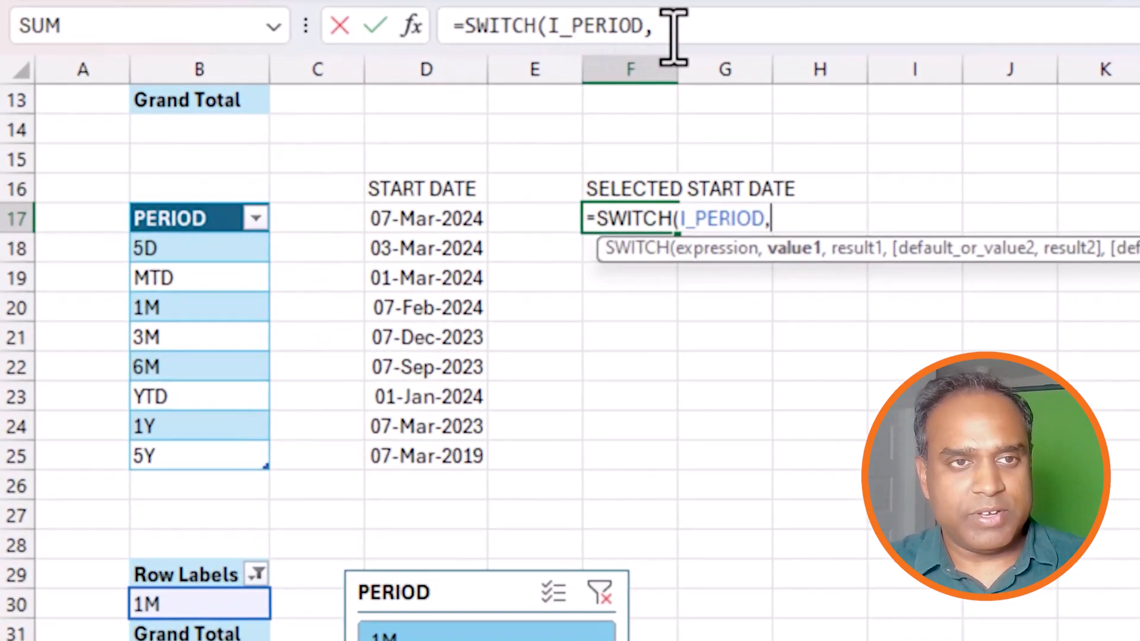
pyautogui.click(673, 37)
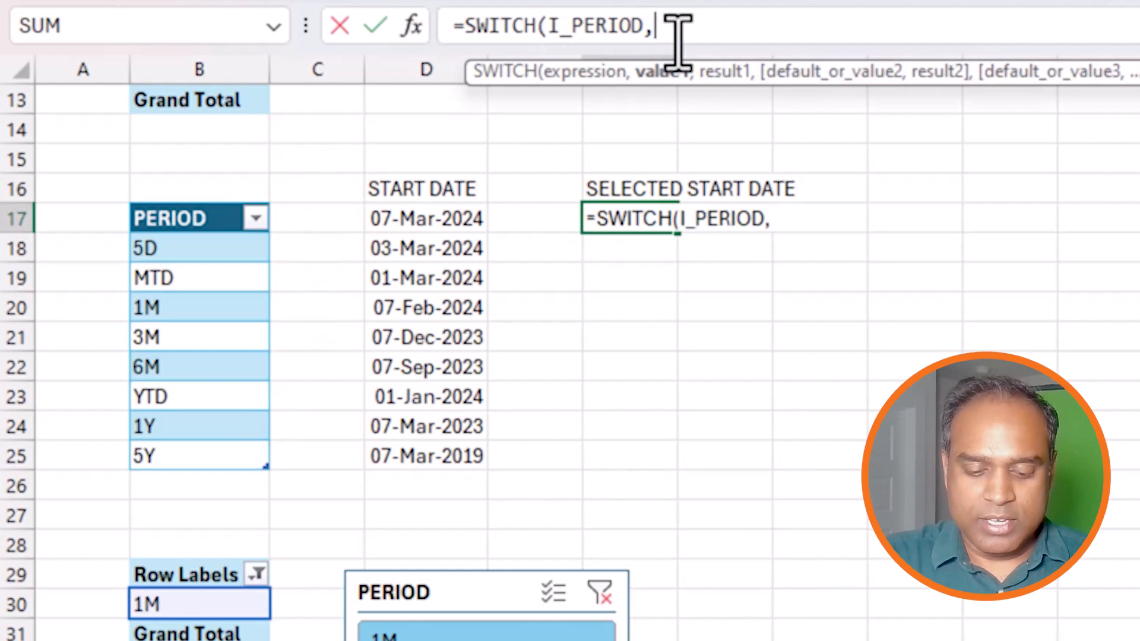
pyautogui.write('5')
pyautogui.press('BackSpace')
pyautogui.write('"')
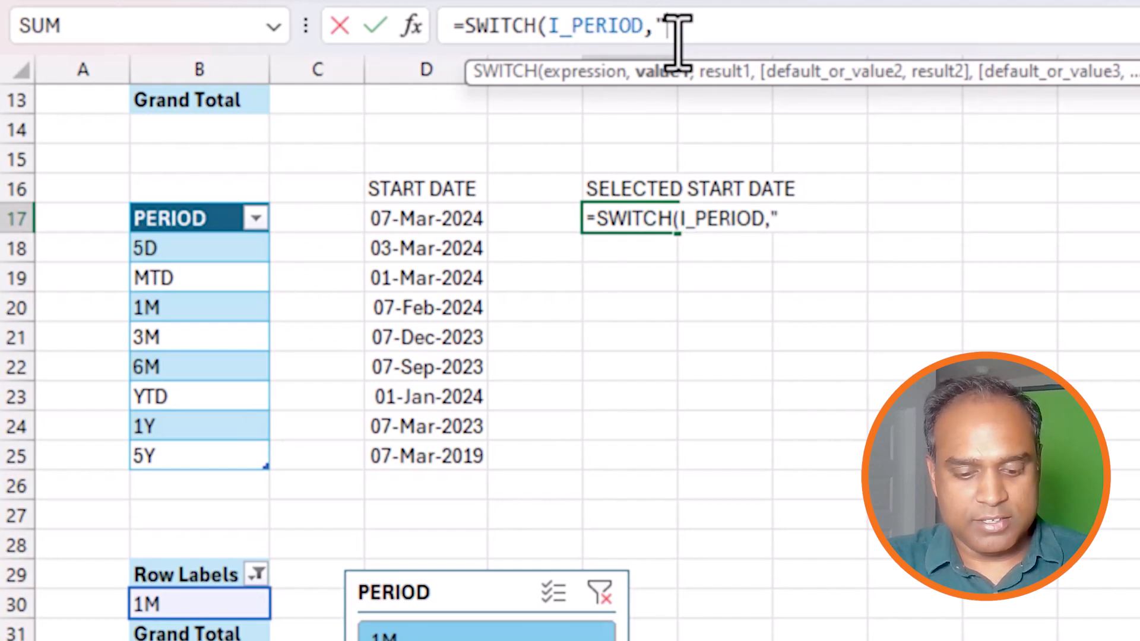
pyautogui.write('5D",')
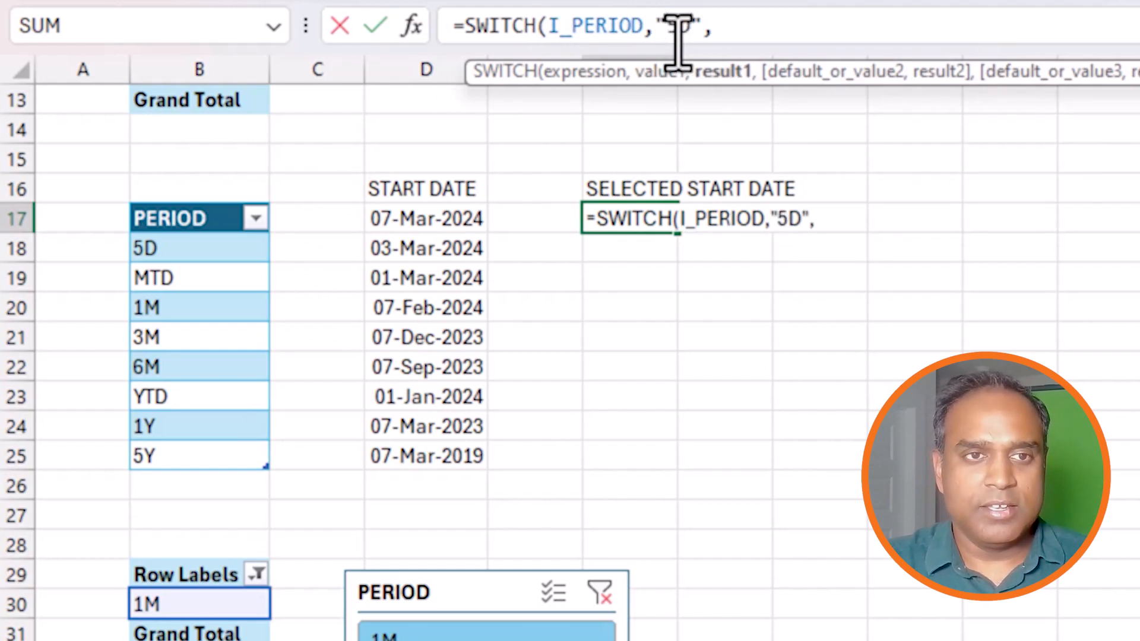
pyautogui.click(458, 249)
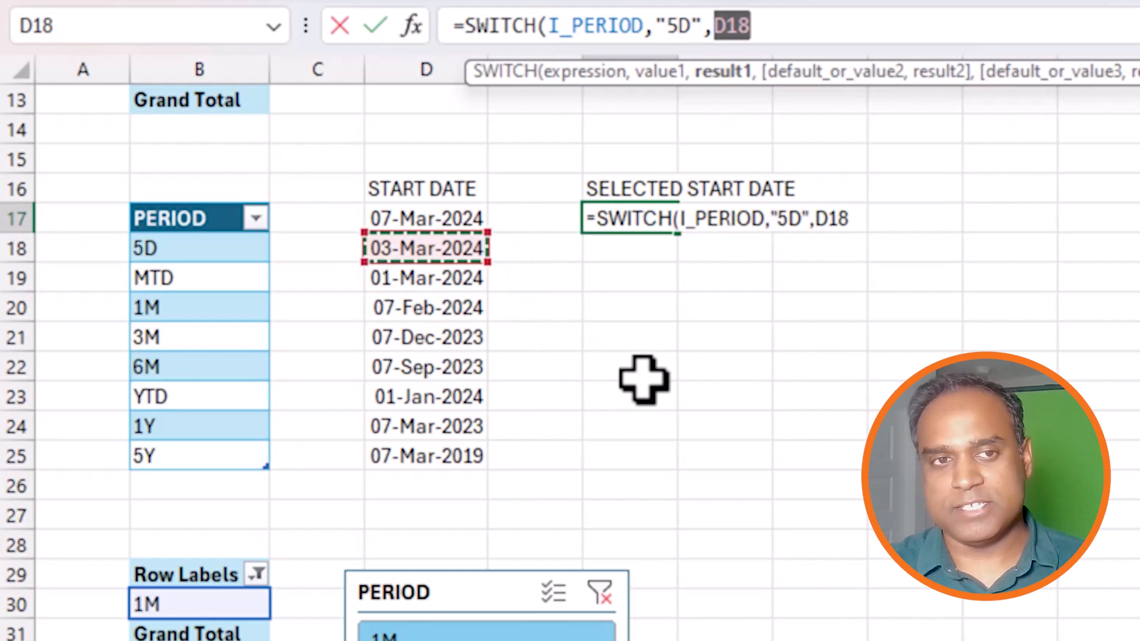
# Add the "MTD" case to the SWITCH formula in F17, returning D19.
pyautogui.write(',"1')
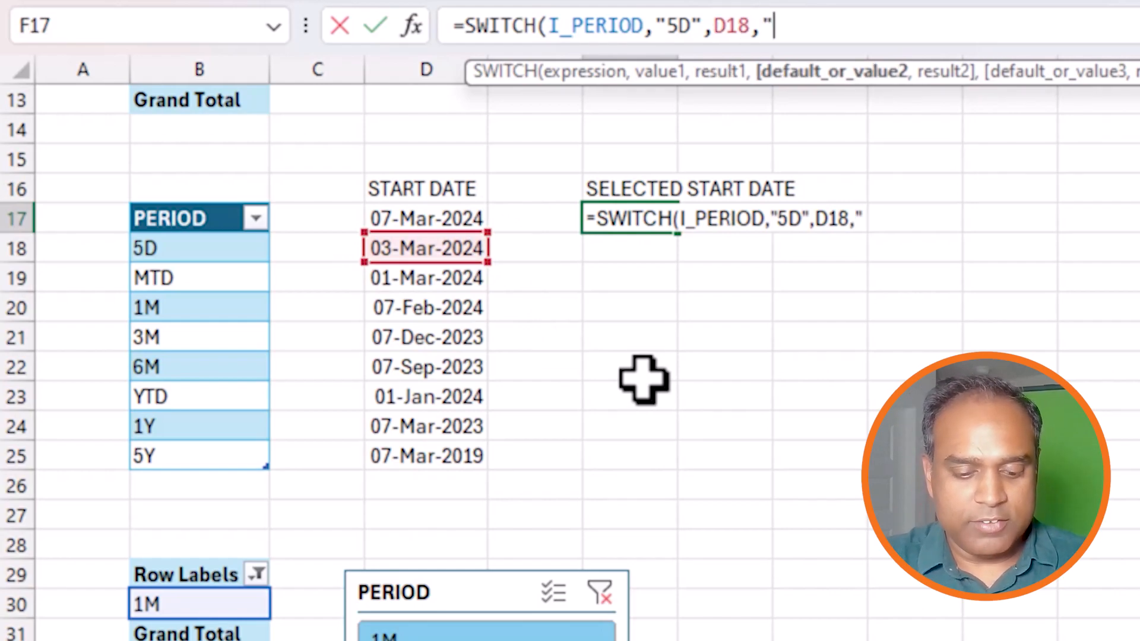
pyautogui.press('BackSpace')
pyautogui.write('MTD')
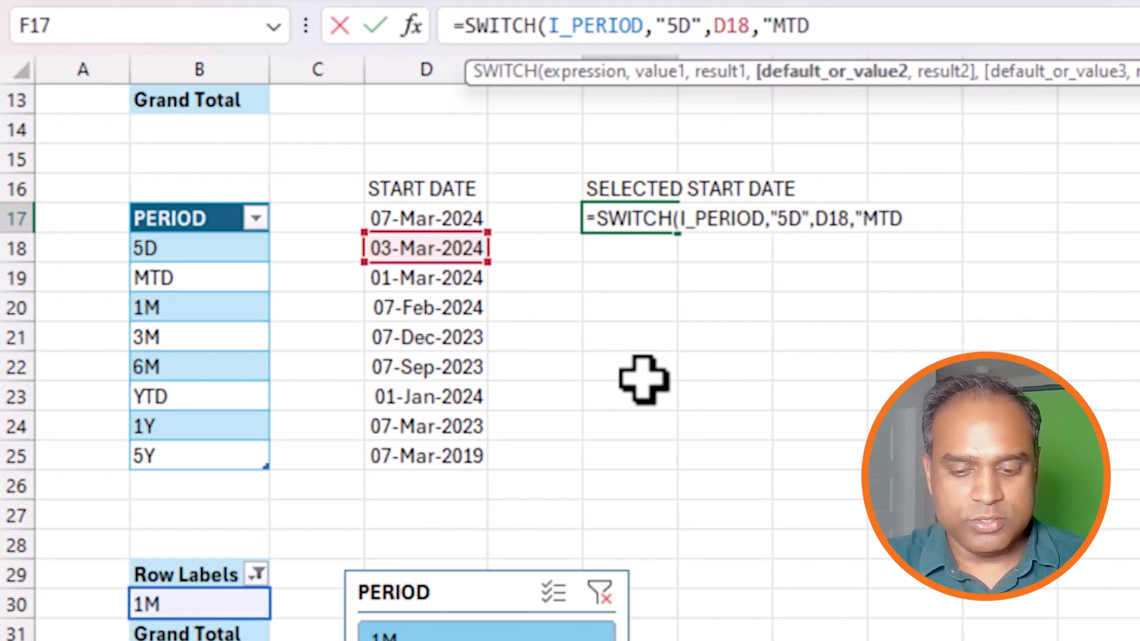
pyautogui.write('",')
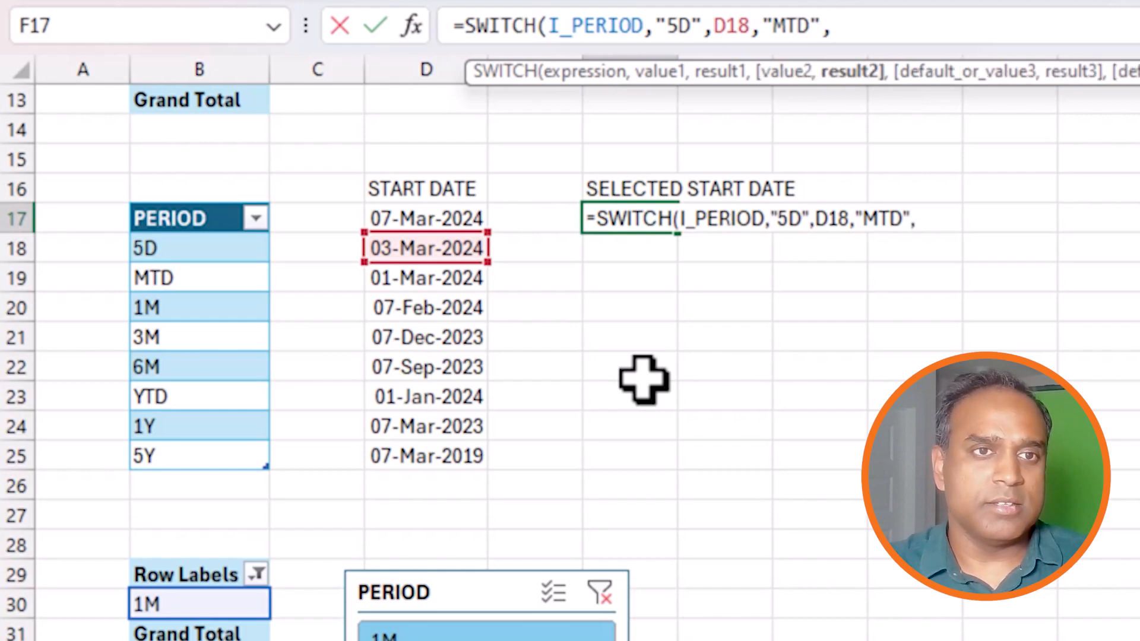
pyautogui.click(427, 277)
pyautogui.write(',')
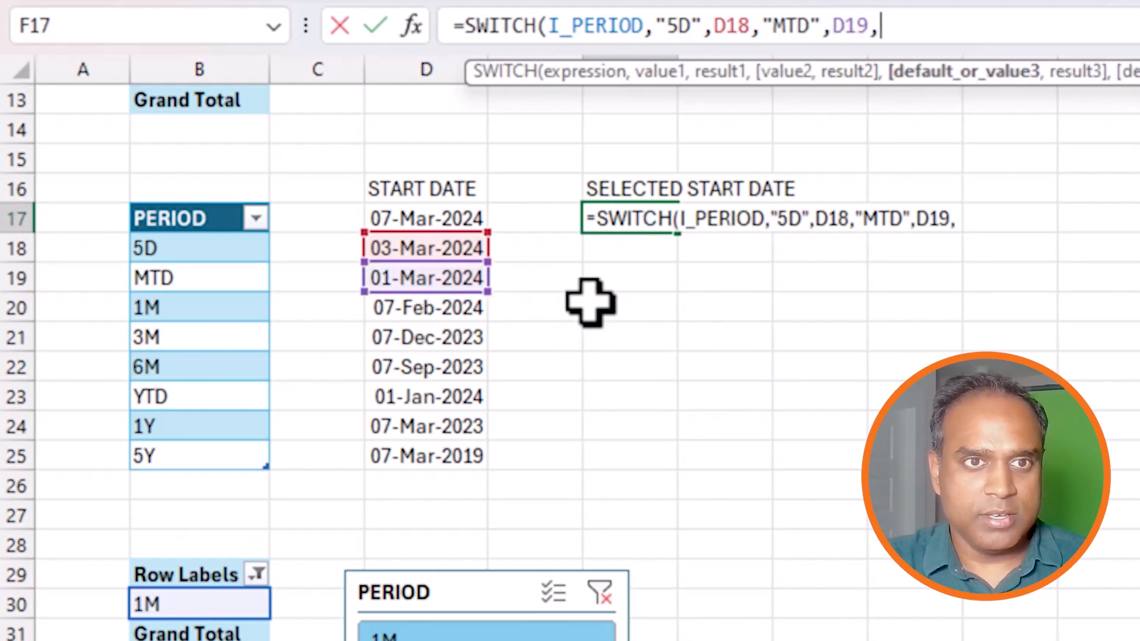
# Add the "1M" case to the SWITCH formula in F17, returning D20.
pyautogui.write('"')
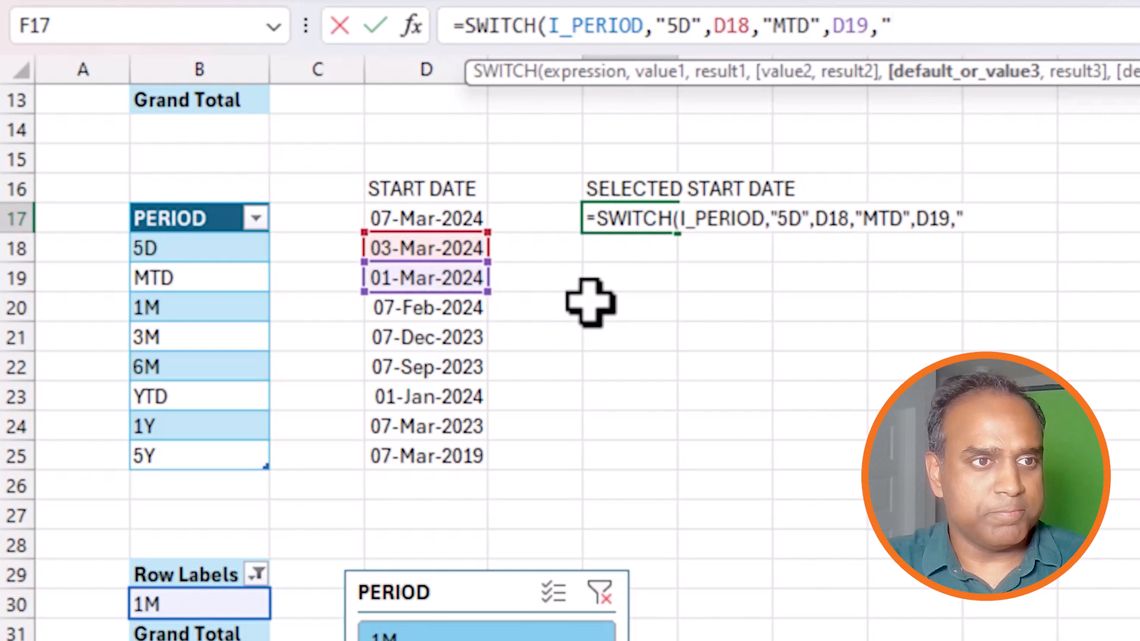
pyautogui.write('1M"<')
pyautogui.press('BackSpace')
pyautogui.write(',')
pyautogui.click(504, 307)
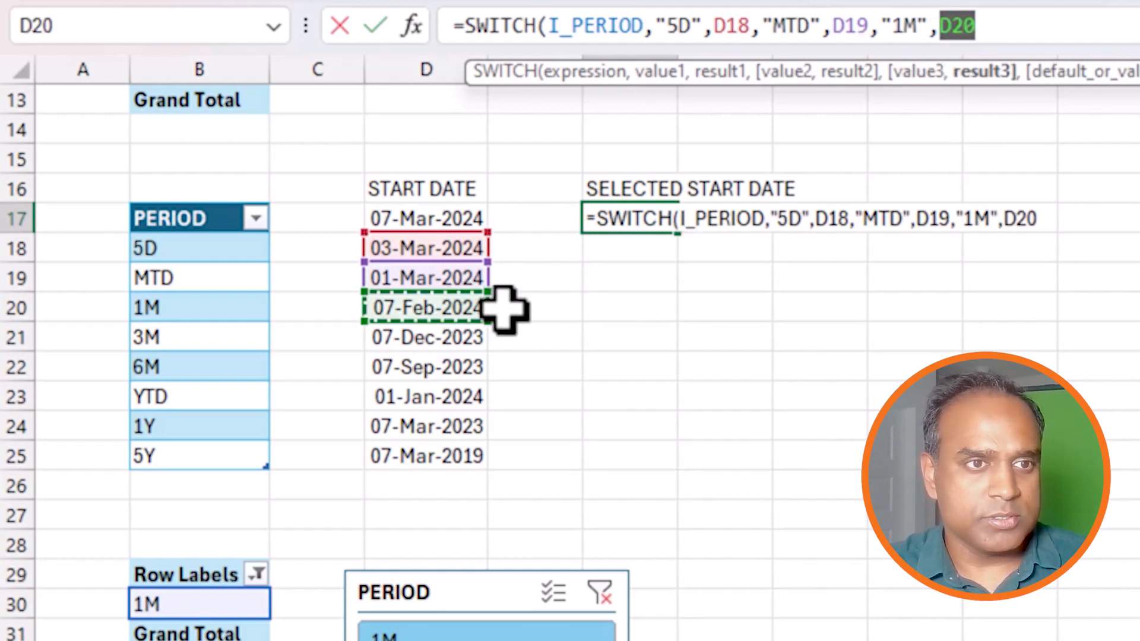
pyautogui.write(',')
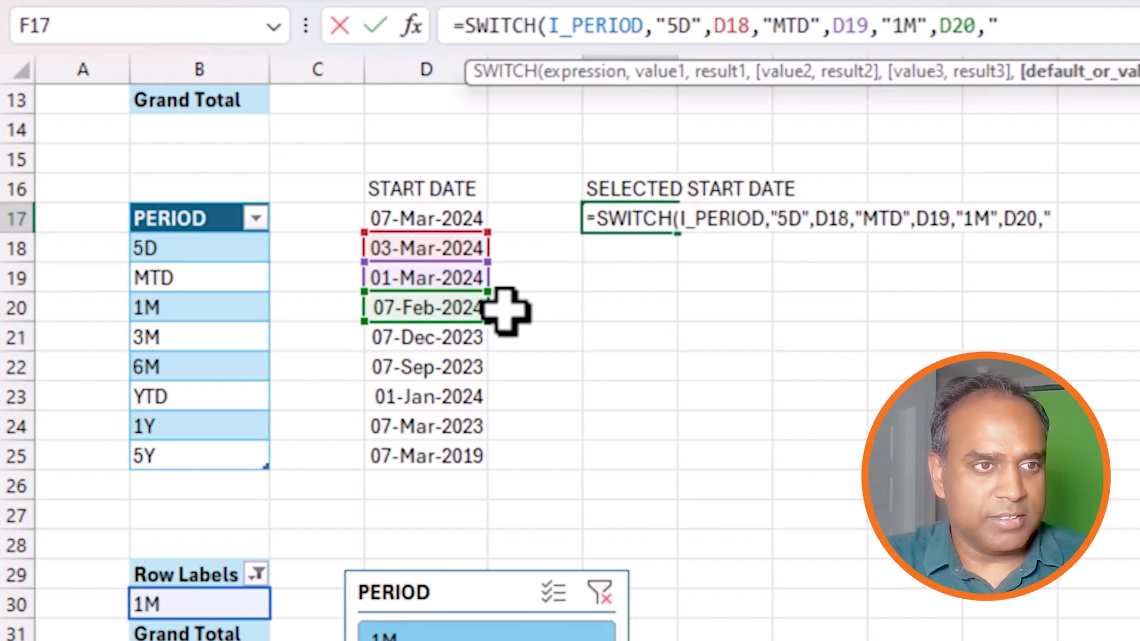
# Extend the SWITCH formula in F17 with "3M" returning D21 and "6M" returning D22.
pyautogui.write('"3M",')
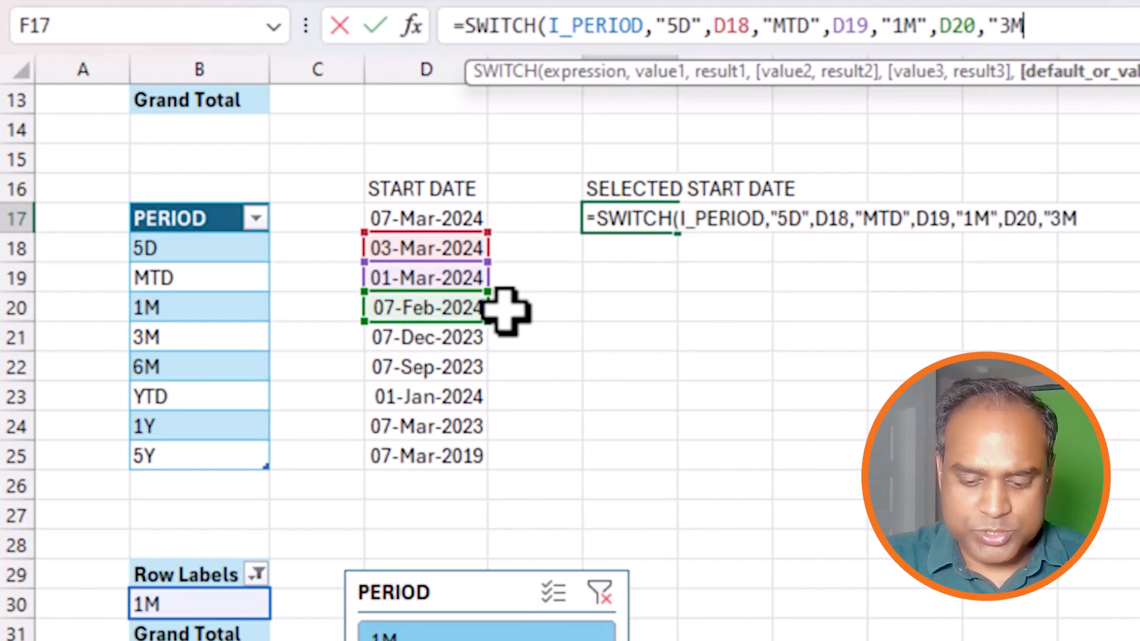
pyautogui.click(446, 336)
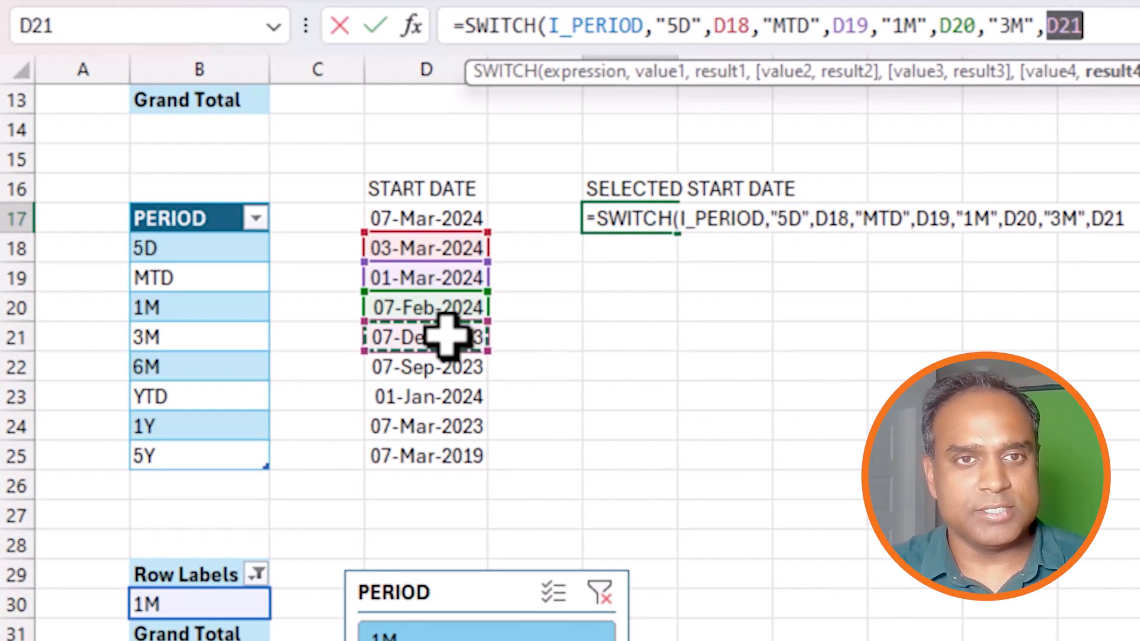
pyautogui.write(',')
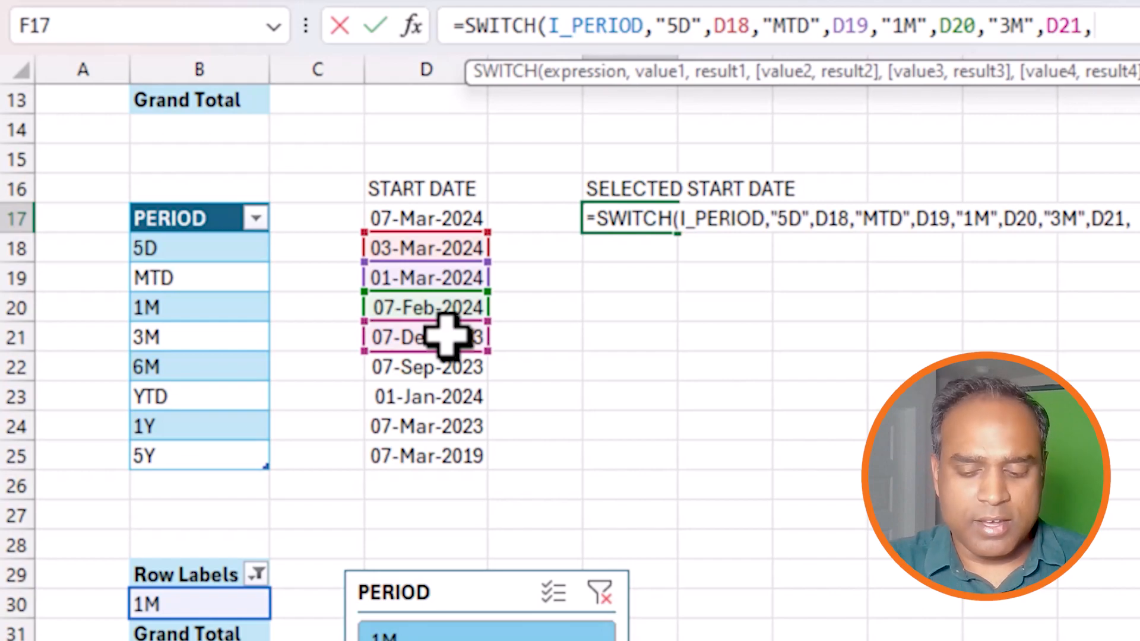
pyautogui.write('"6M",')
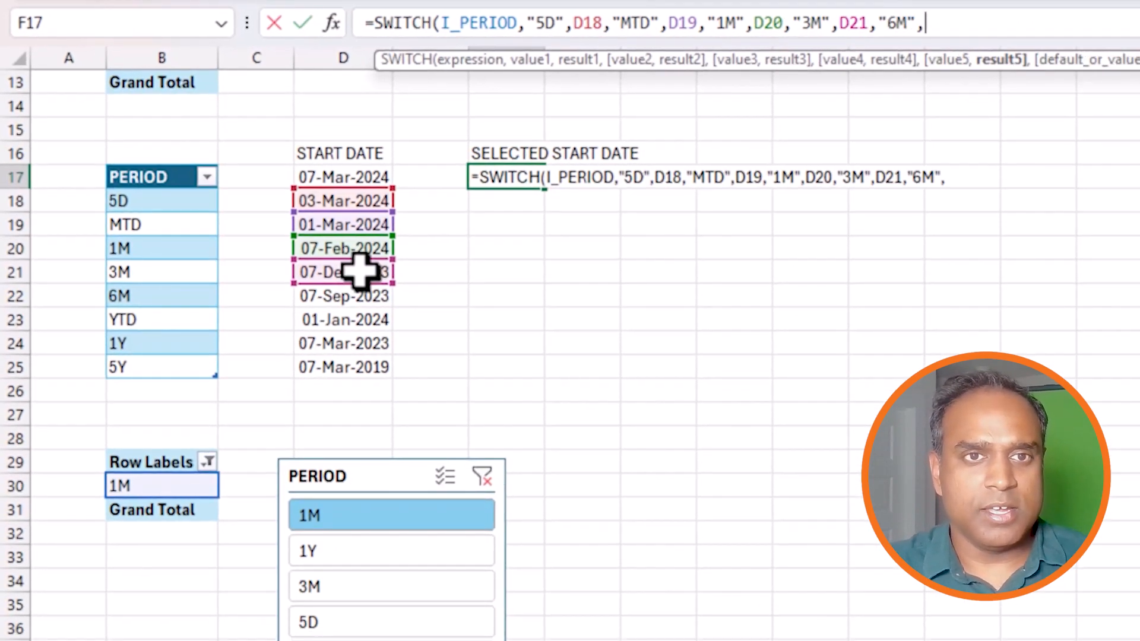
pyautogui.click(326, 297)
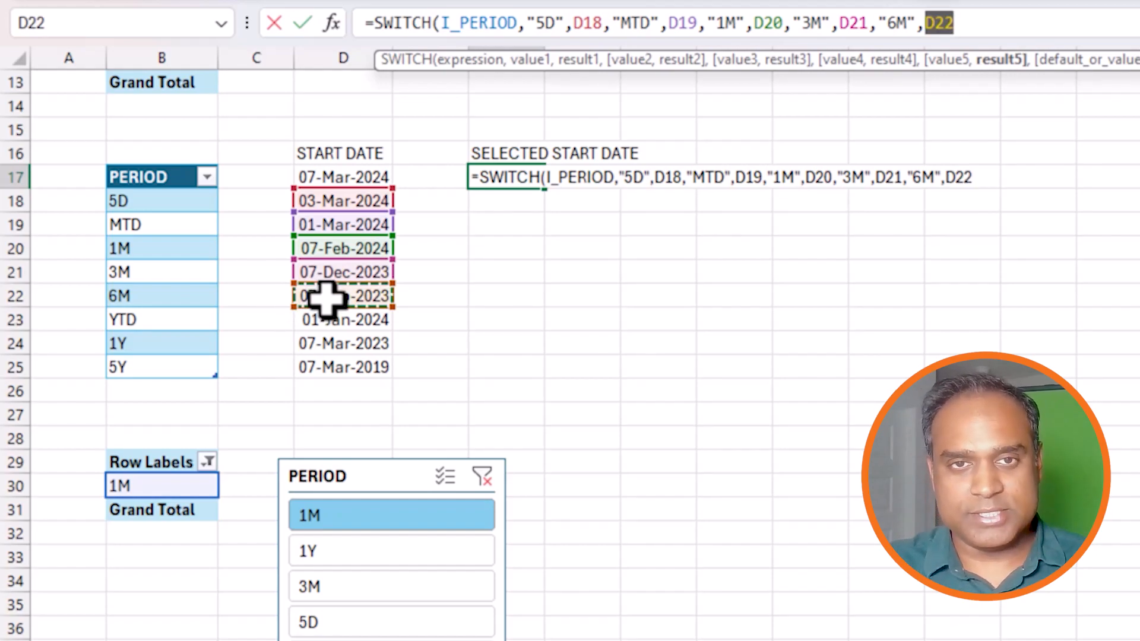
pyautogui.write(',')
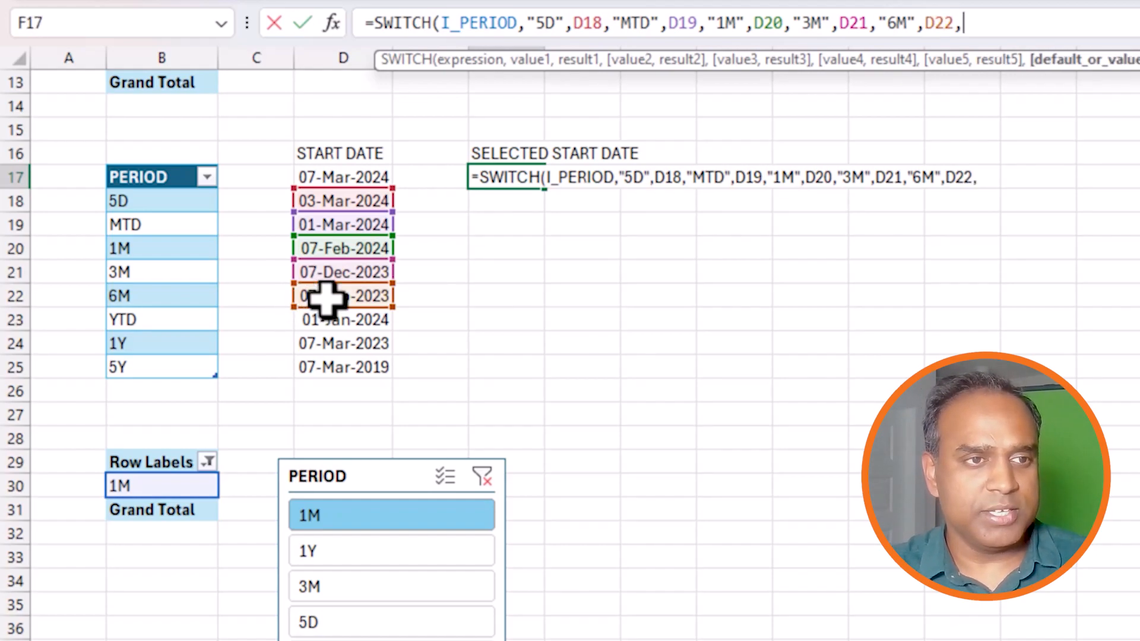
# Extend the SWITCH formula in F17 with "YTD" returning D23 and "1Y" returning D24.
pyautogui.write('"YTD",')
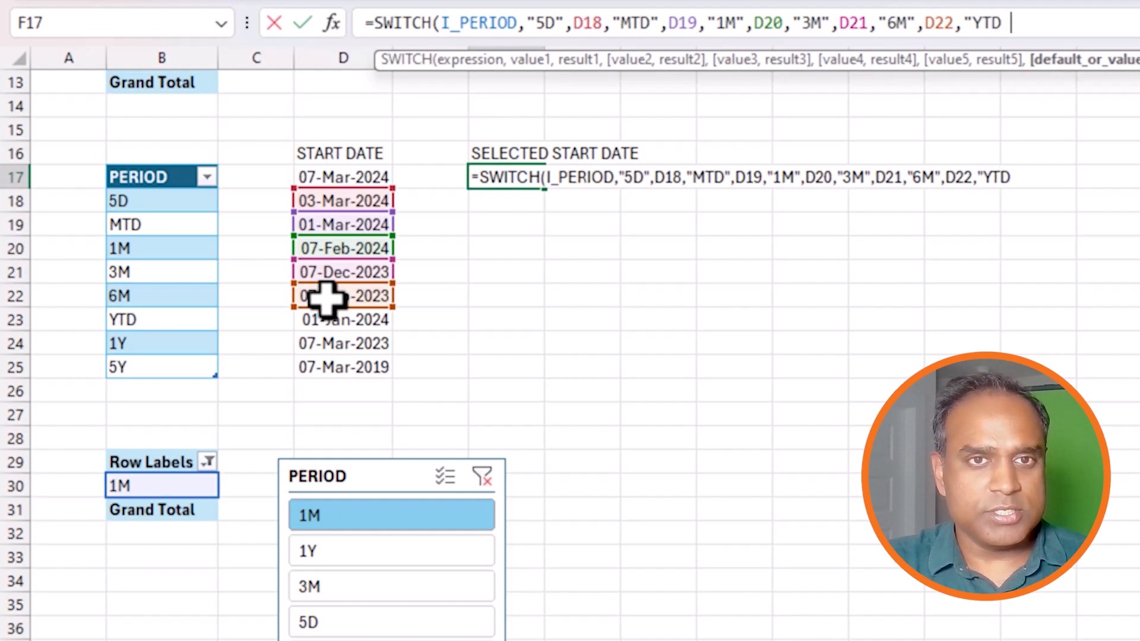
pyautogui.click(327, 321)
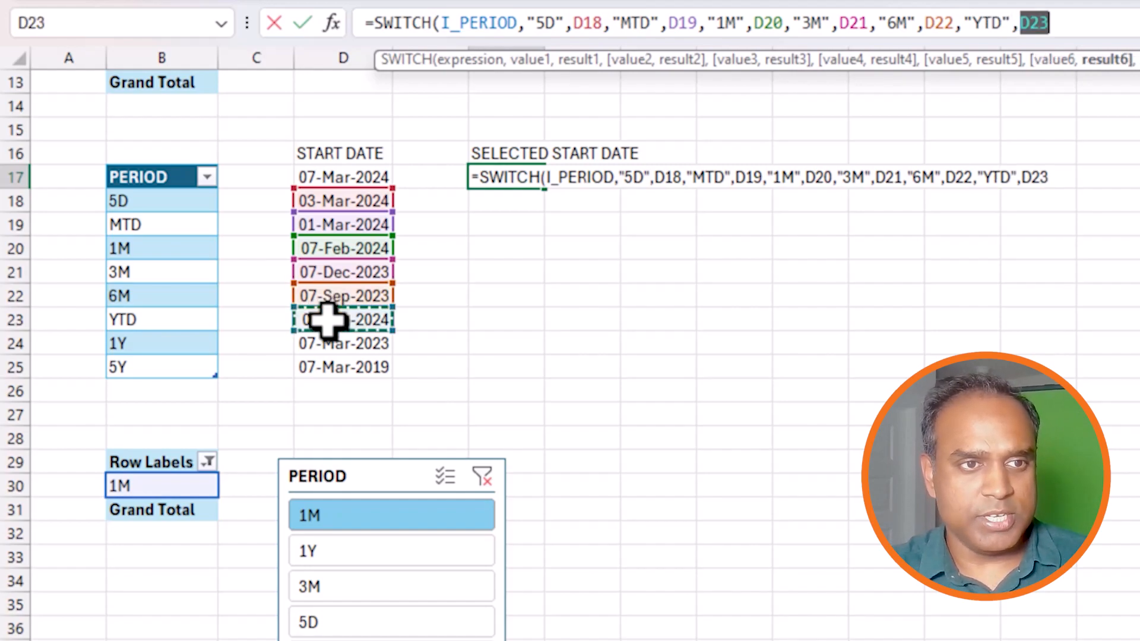
pyautogui.write(',"')
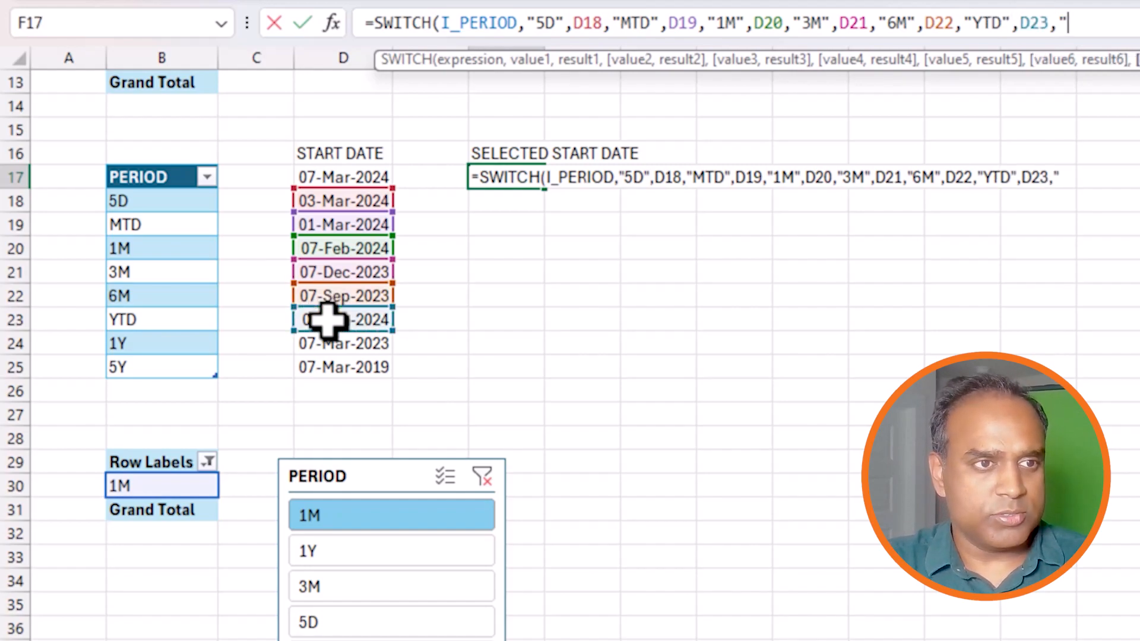
pyautogui.write('1Y:')
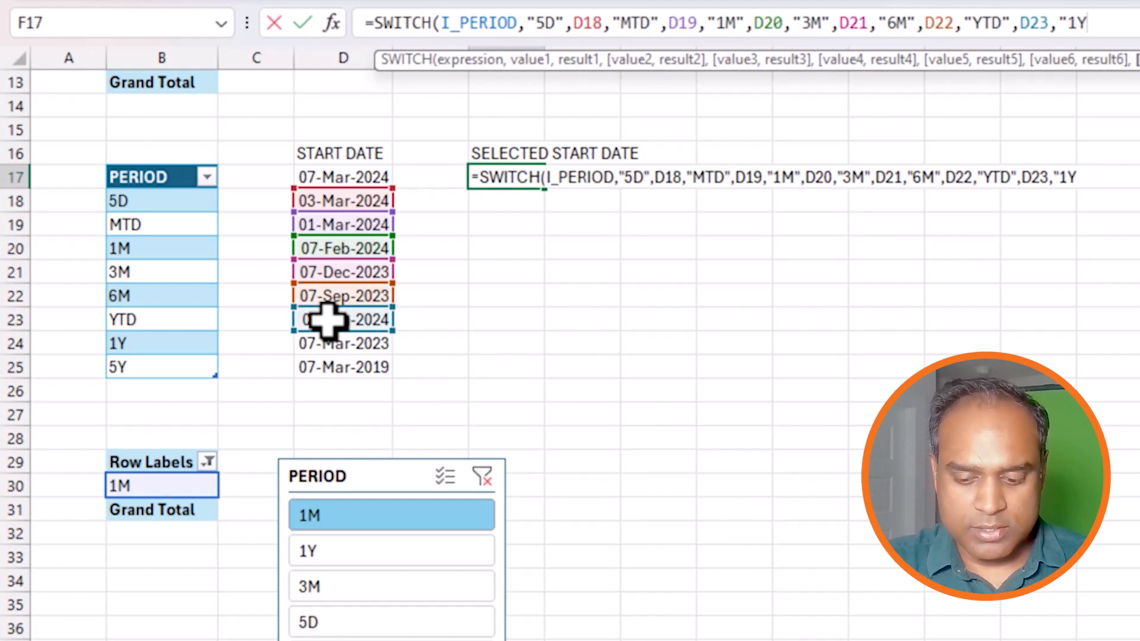
pyautogui.write('",')
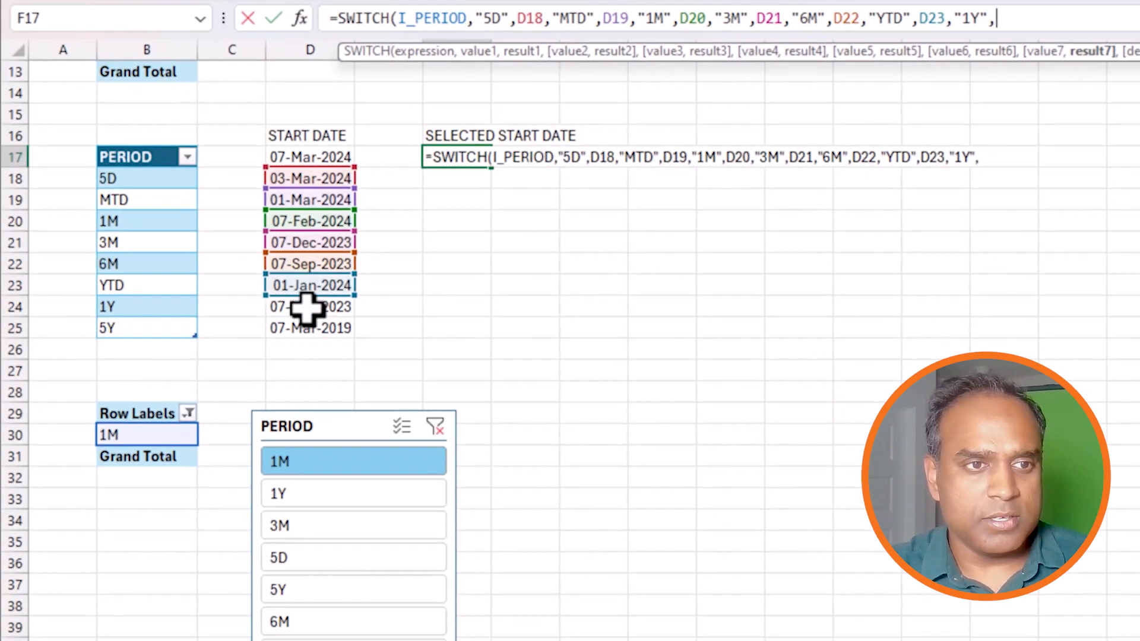
pyautogui.click(335, 343)
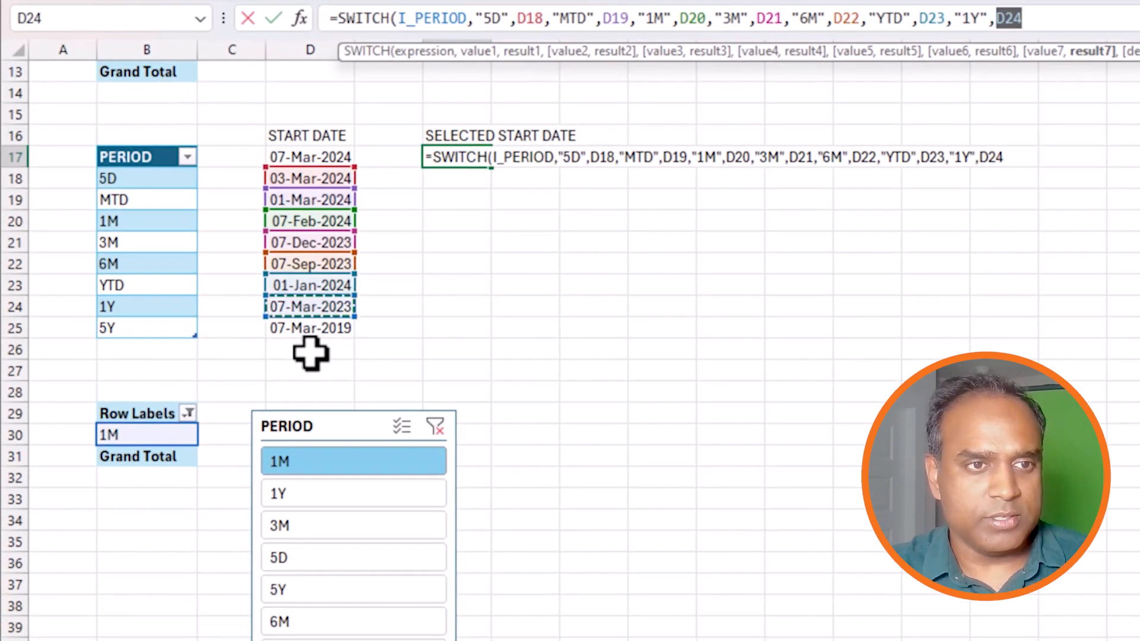
pyautogui.write(',')
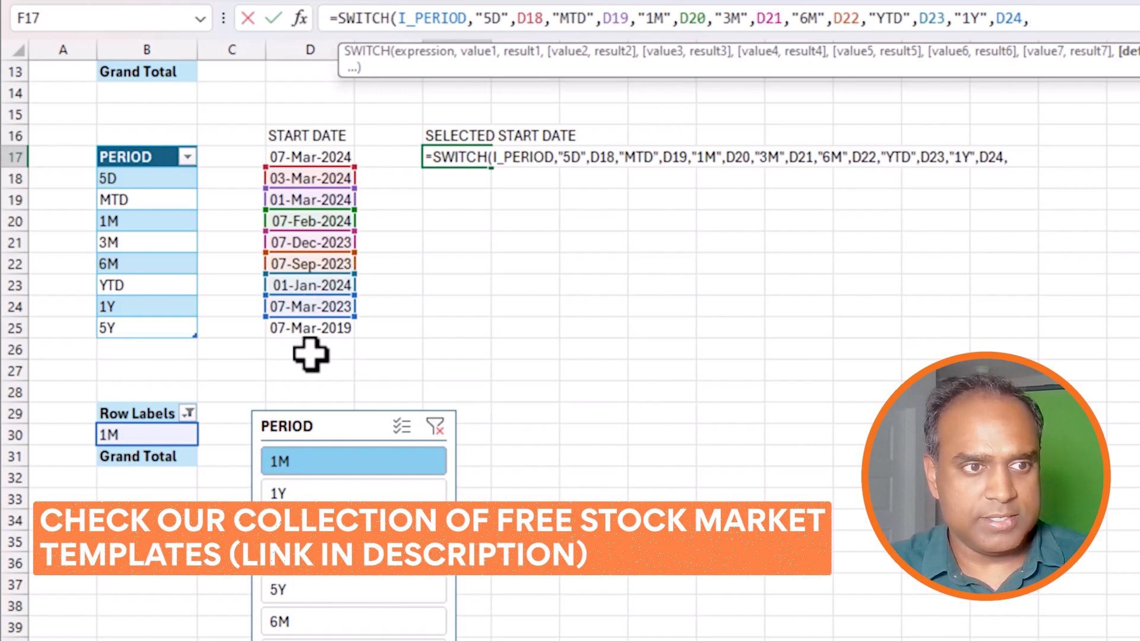
# Complete the SWITCH formula in F17 with "5Y" returning D25 and D22 as the default result.
pyautogui.write('"5Y')
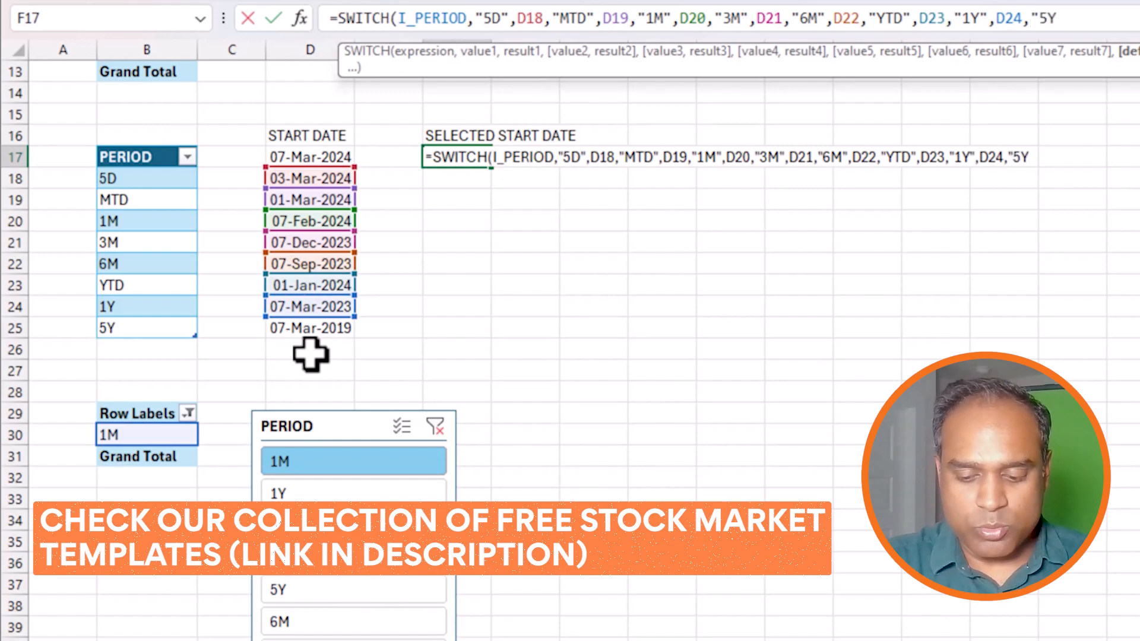
pyautogui.write('"')
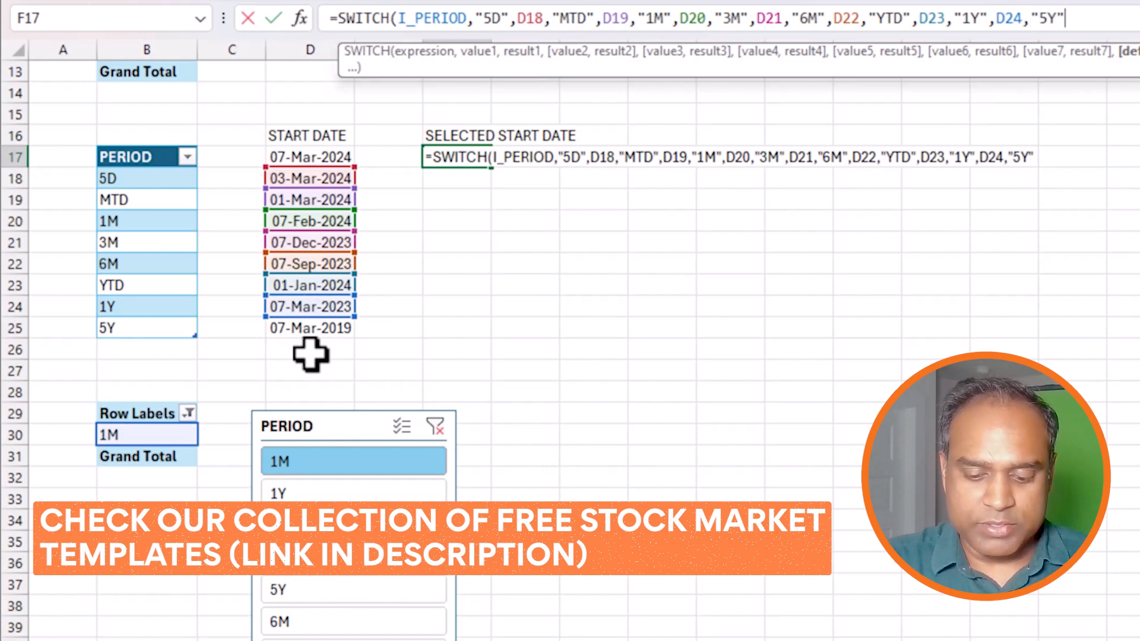
pyautogui.write(',')
pyautogui.click(305, 330)
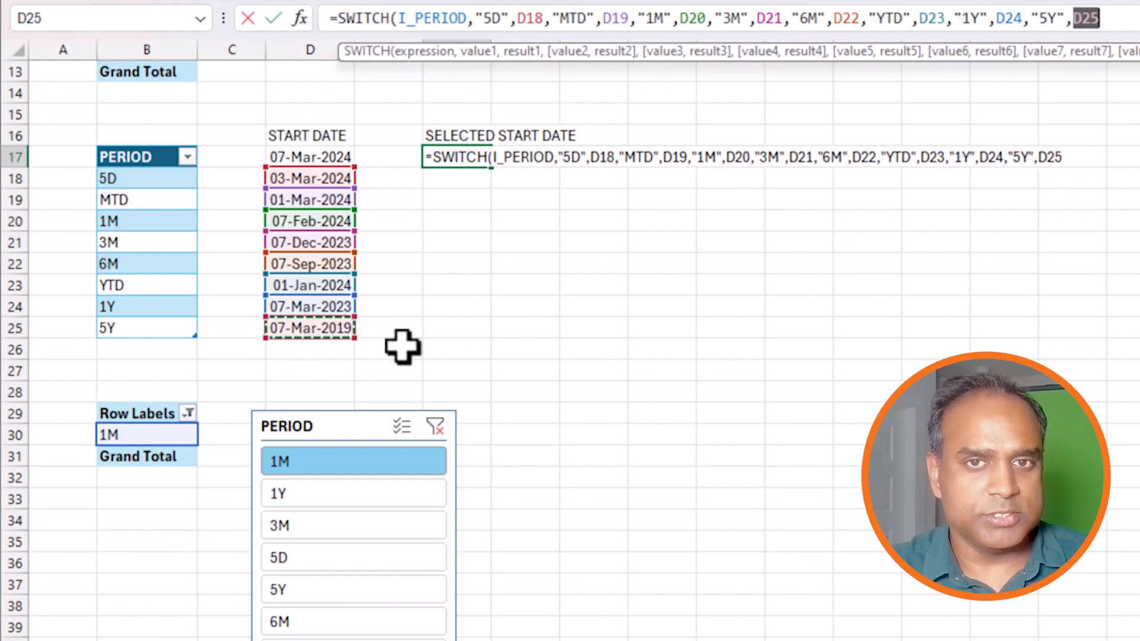
pyautogui.write(',')
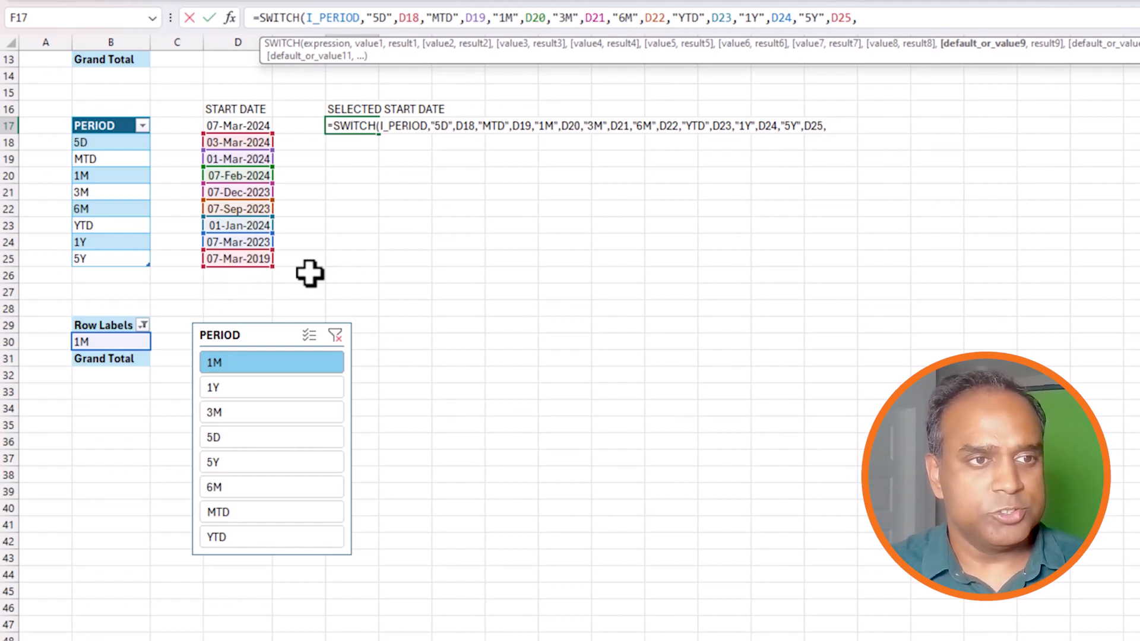
pyautogui.click(252, 210)
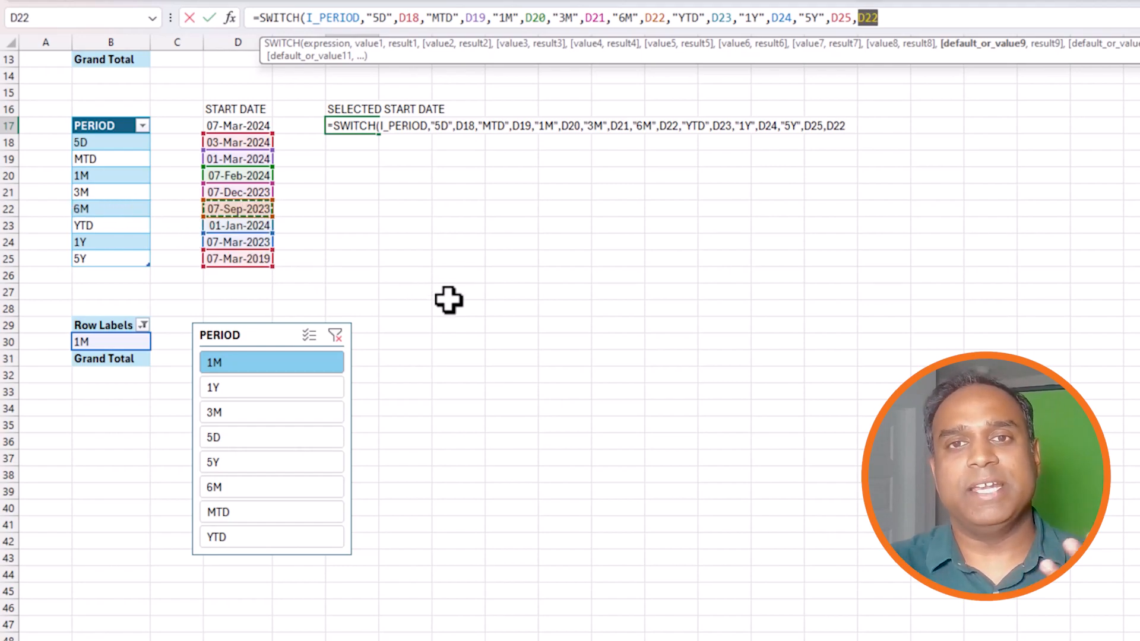
pyautogui.write(')')
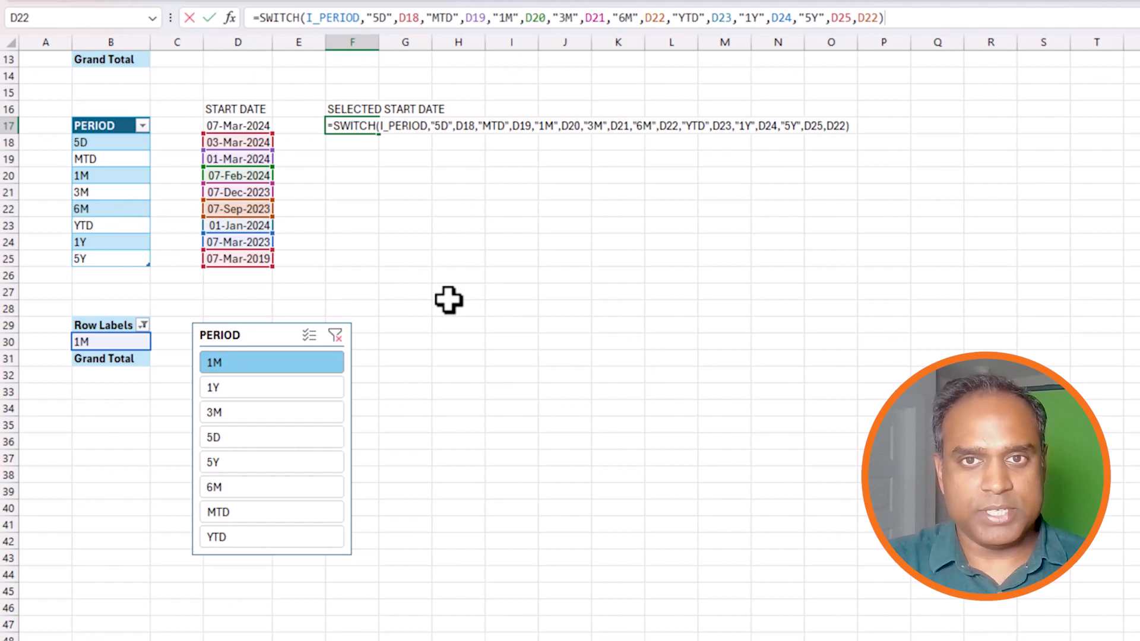
pyautogui.press('Return')
pyautogui.press('Up')
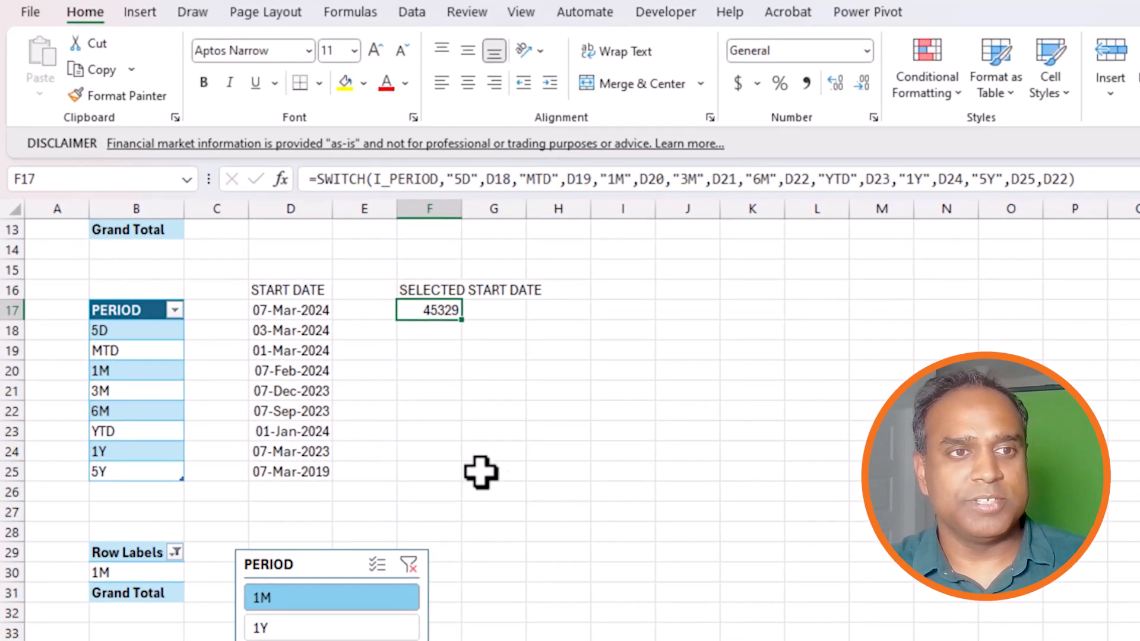
# Copy the date format from D17 to the selected start date in F17 and widen column F to fit.
pyautogui.click(314, 310)
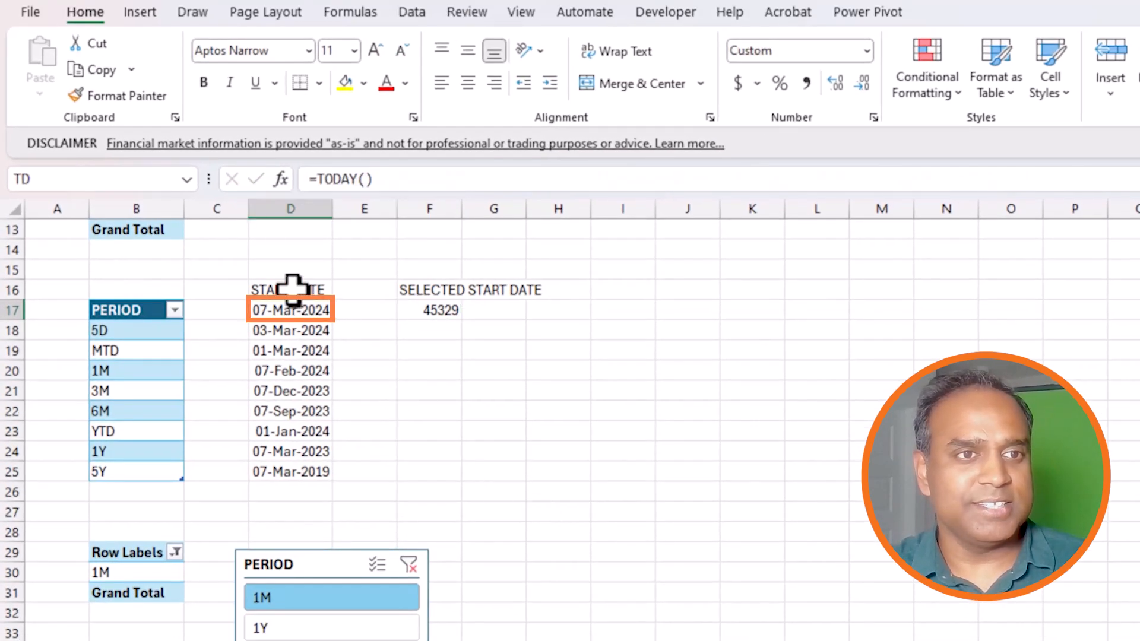
pyautogui.click(119, 96)
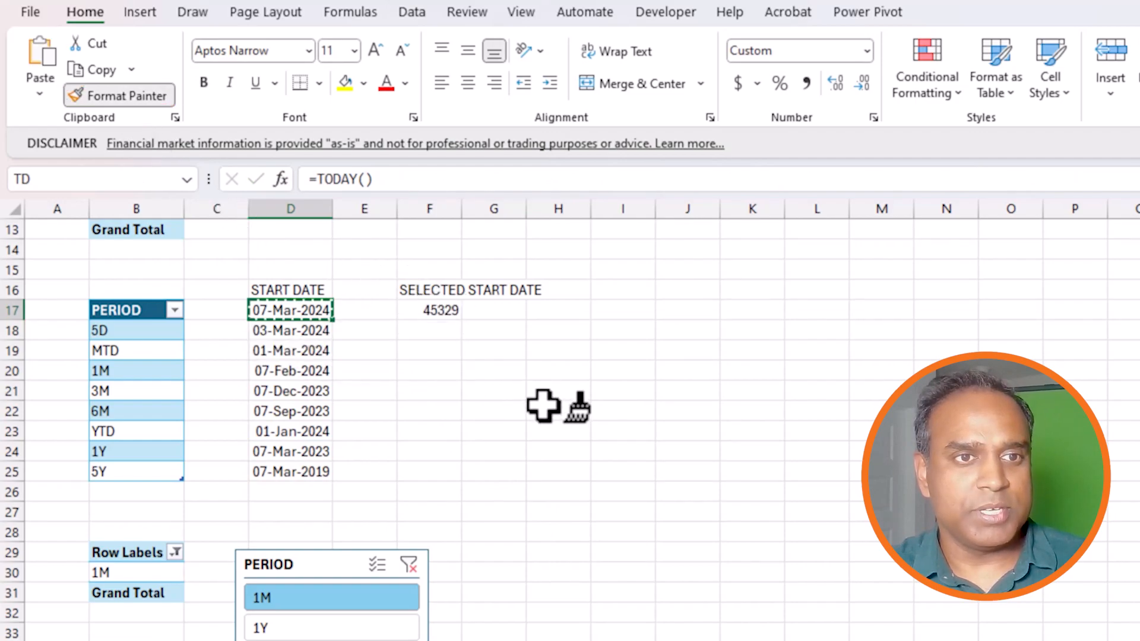
pyautogui.click(439, 309)
pyautogui.click(481, 269)
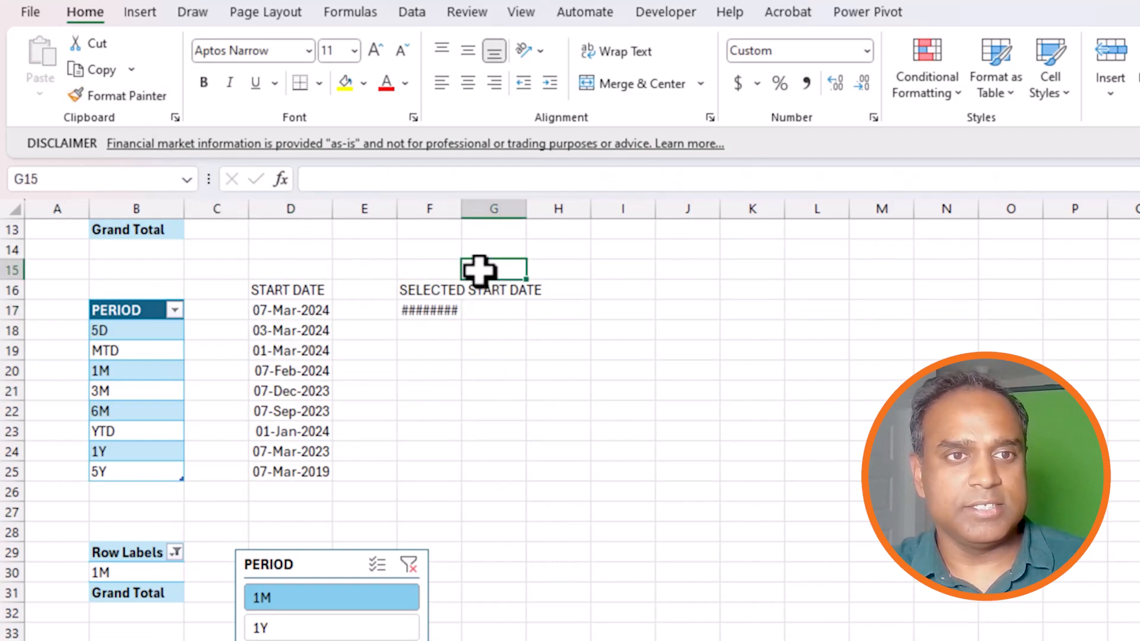
pyautogui.moveTo(462, 209); pyautogui.dragTo(479, 209)
pyautogui.click(454, 311)
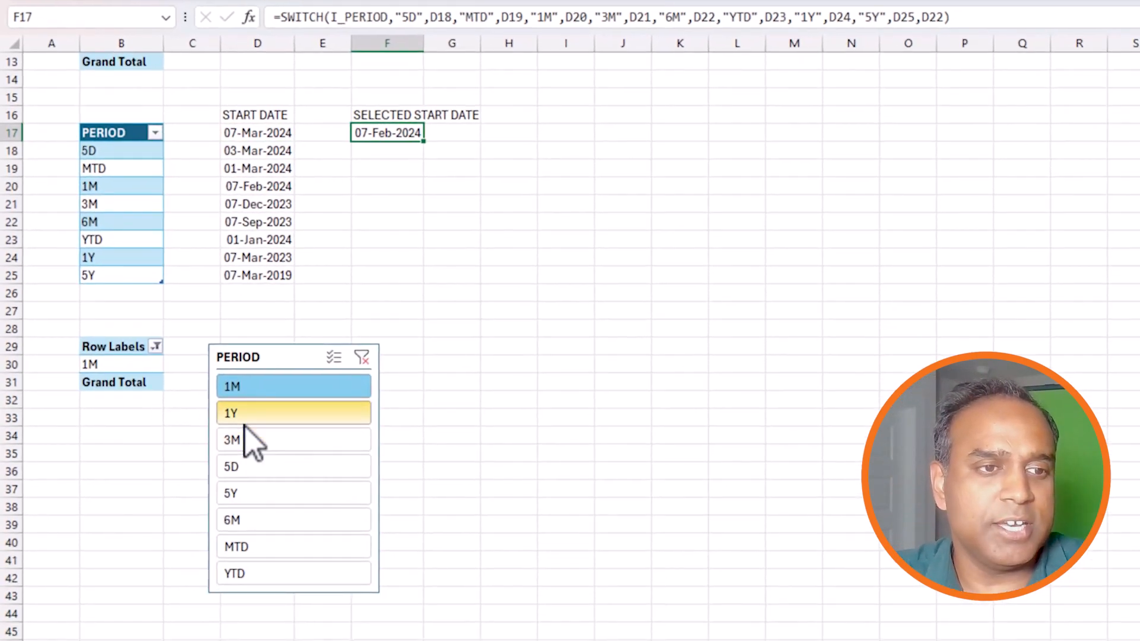
# Test the F17 formula by selecting 1Y, 3M, 5D, 5Y, 6M and MTD in turn in the PERIOD slicer.
pyautogui.click(247, 421)
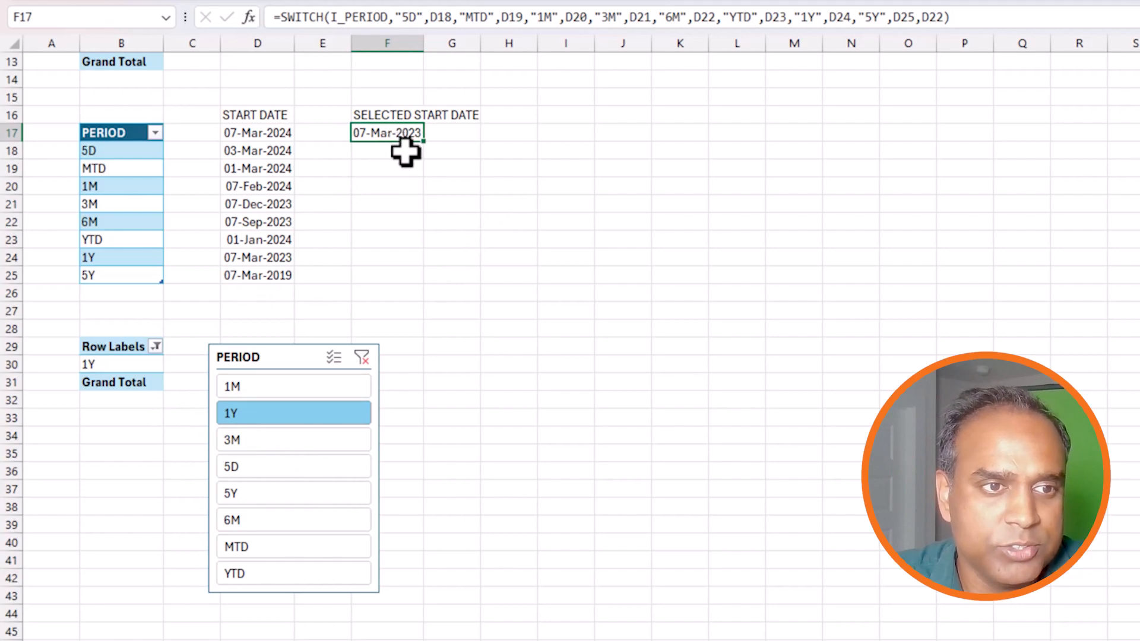
pyautogui.click(280, 440)
pyautogui.click(291, 468)
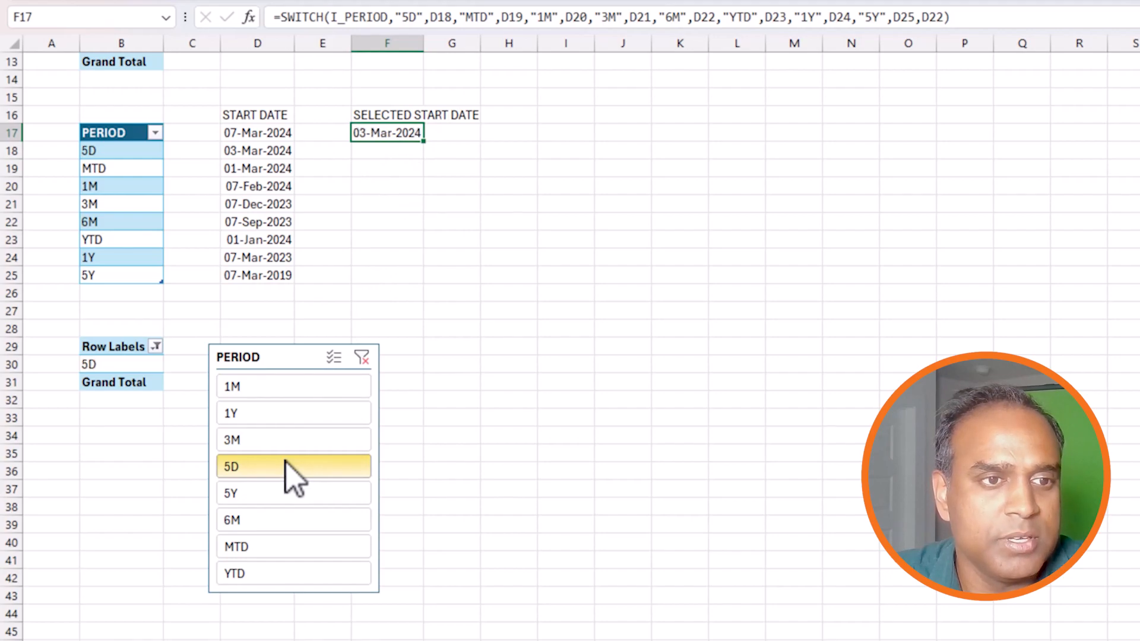
pyautogui.click(288, 496)
pyautogui.click(291, 523)
pyautogui.click(293, 549)
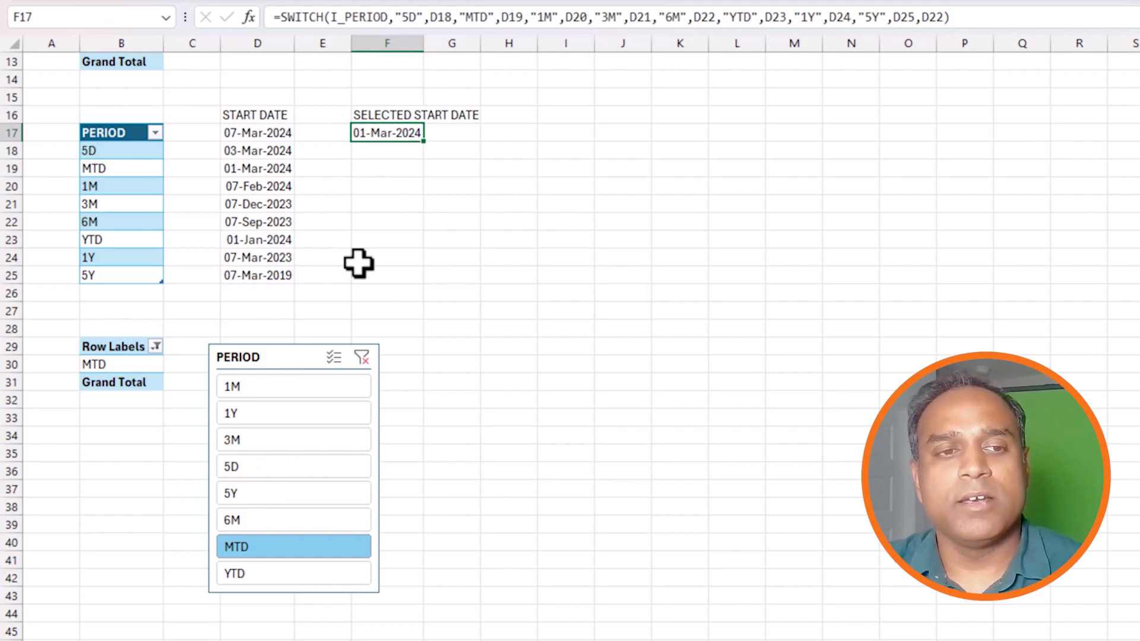
# Name cell F17, the selected start date, C_START_DATE.
pyautogui.scroll(4, 644, 587)
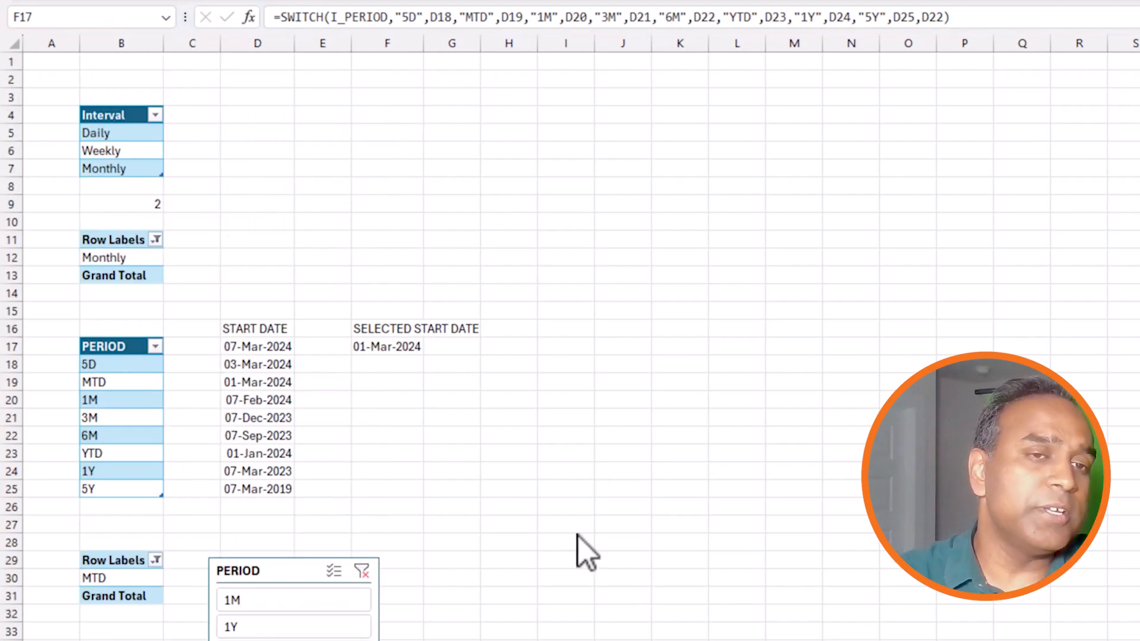
pyautogui.click(419, 355)
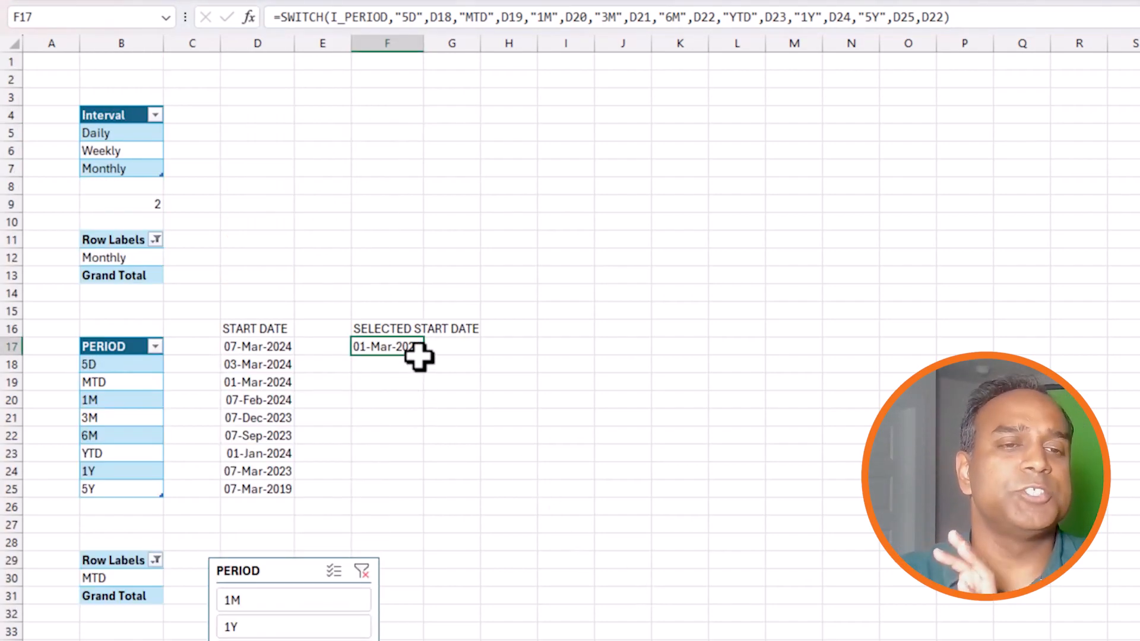
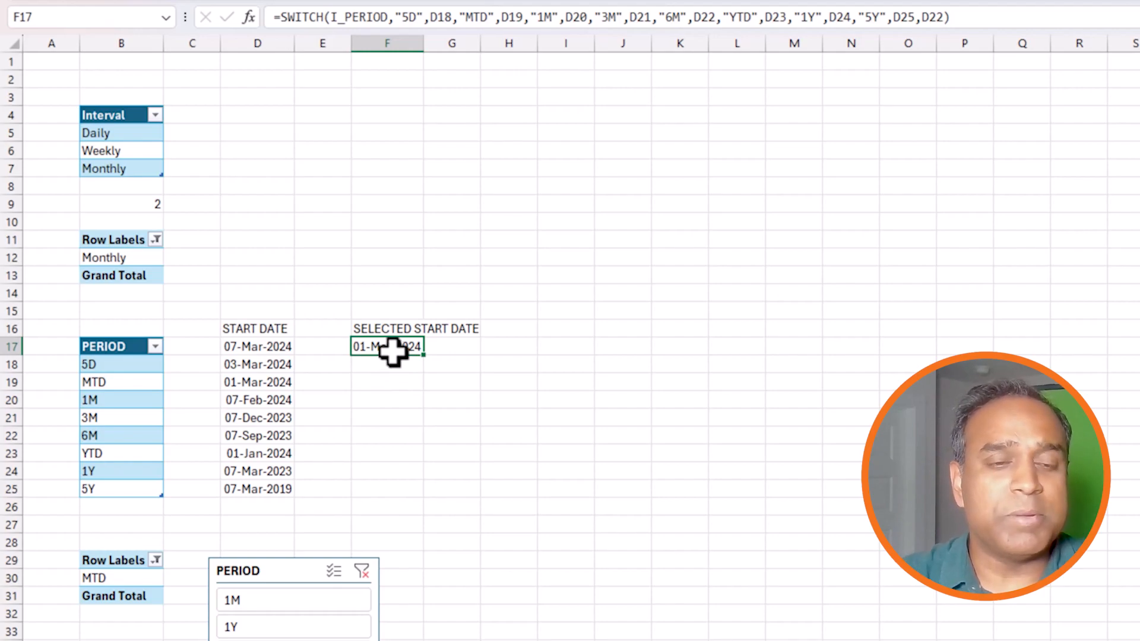
pyautogui.click(83, 23)
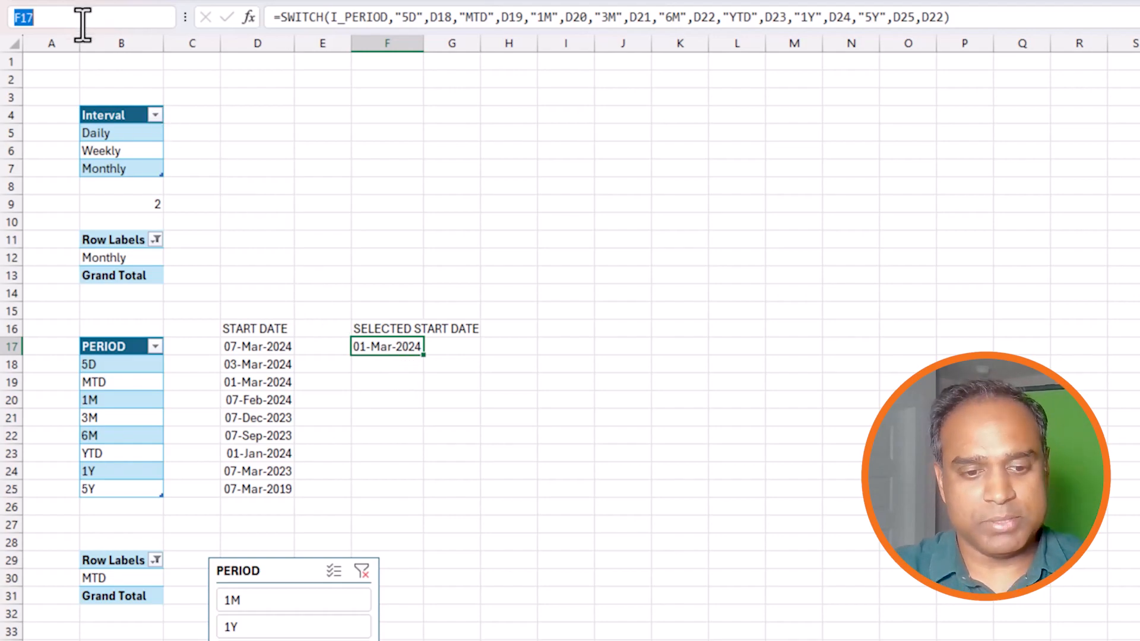
pyautogui.write('C_S')
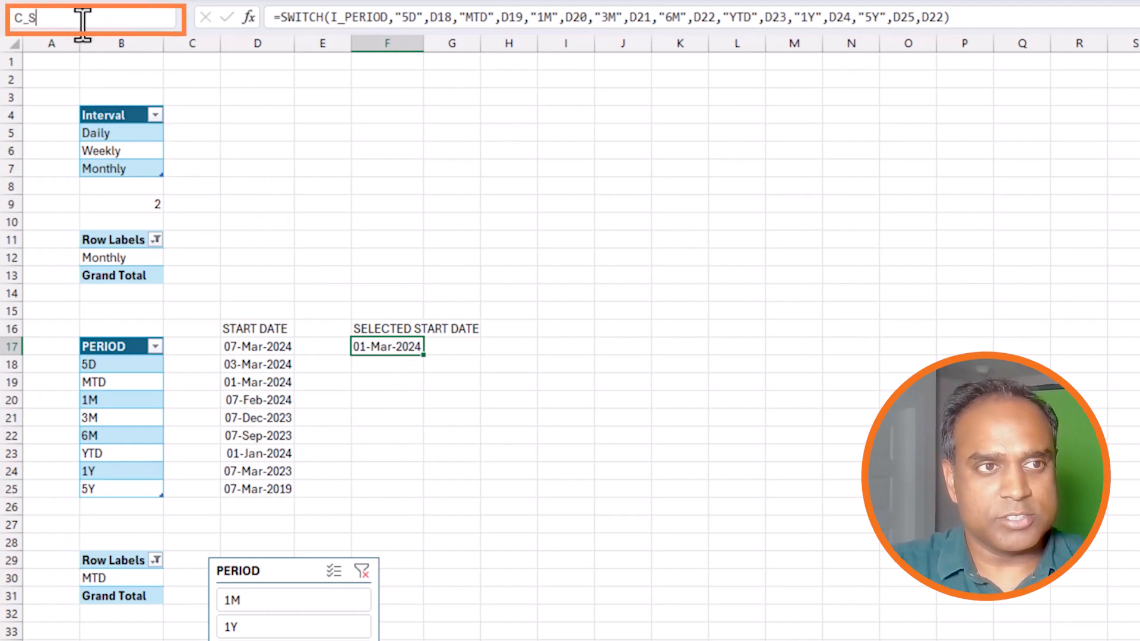
pyautogui.write('TART')
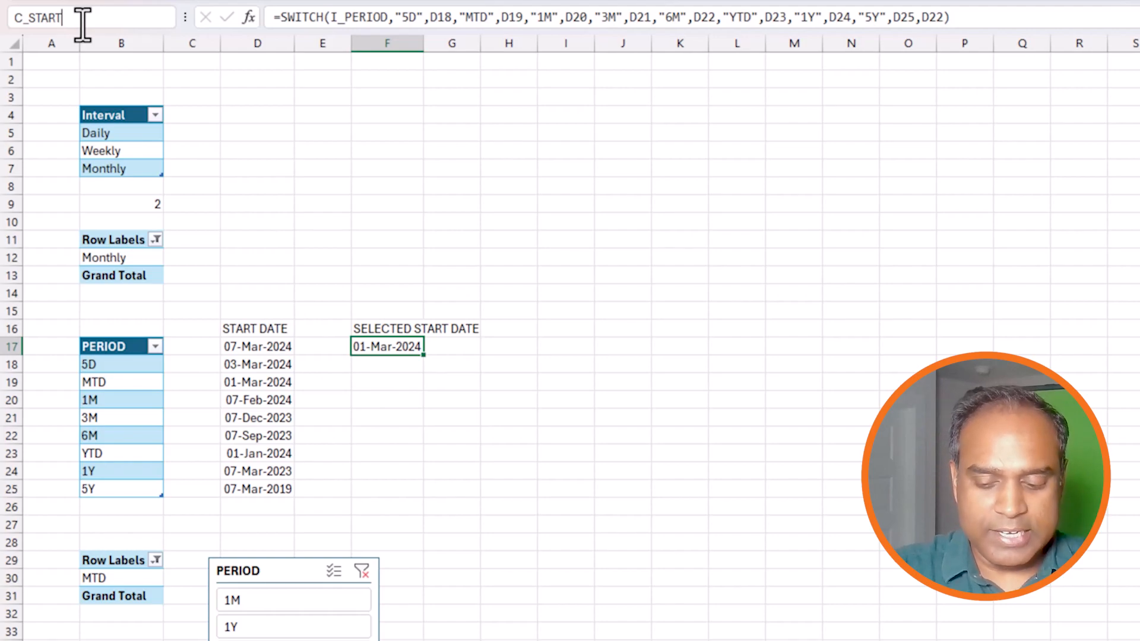
pyautogui.write('_DATE')
pyautogui.press('Return')
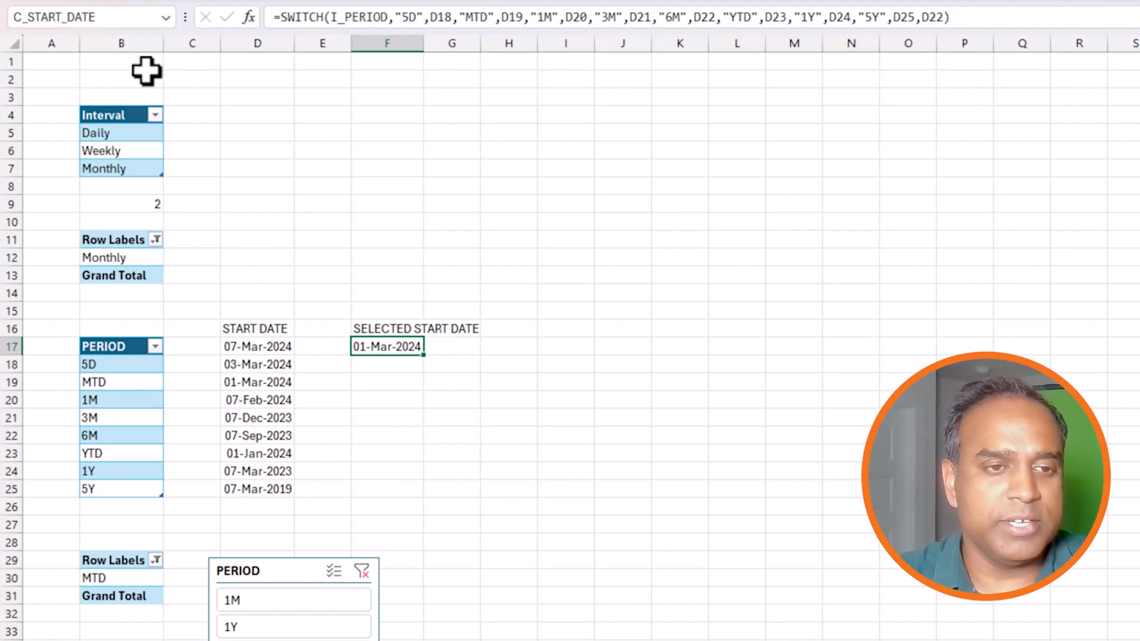
pyautogui.click(463, 368)
pyautogui.click(345, 287)
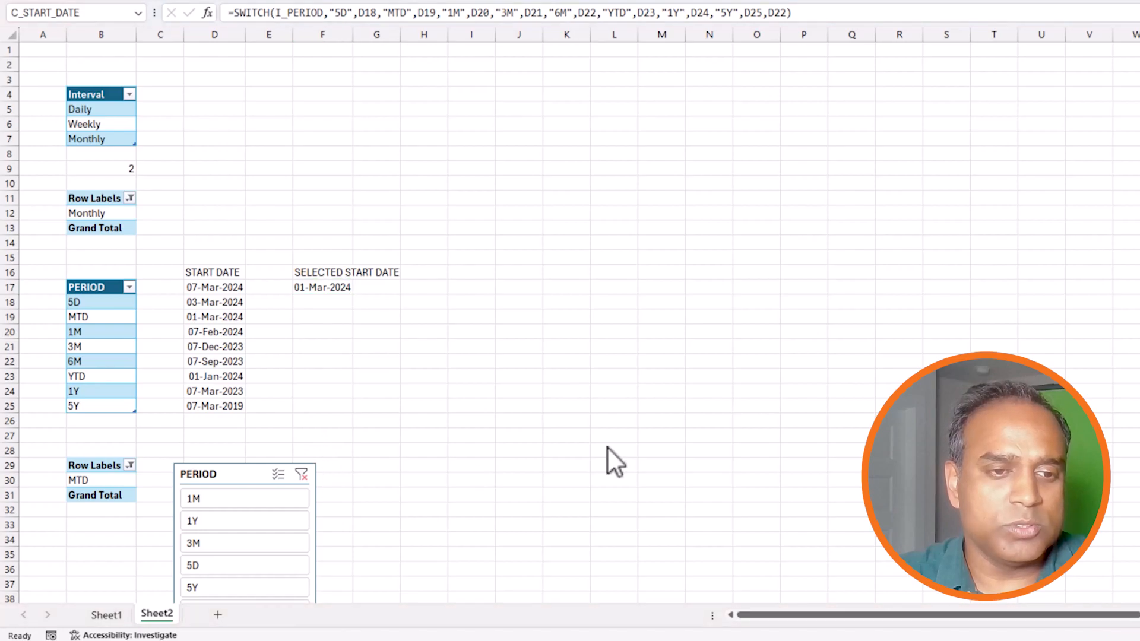
# Set the START DATE in H2 on Sheet1 to =C_START_DATE and switch the interval slicer to Daily.
pyautogui.click(104, 614)
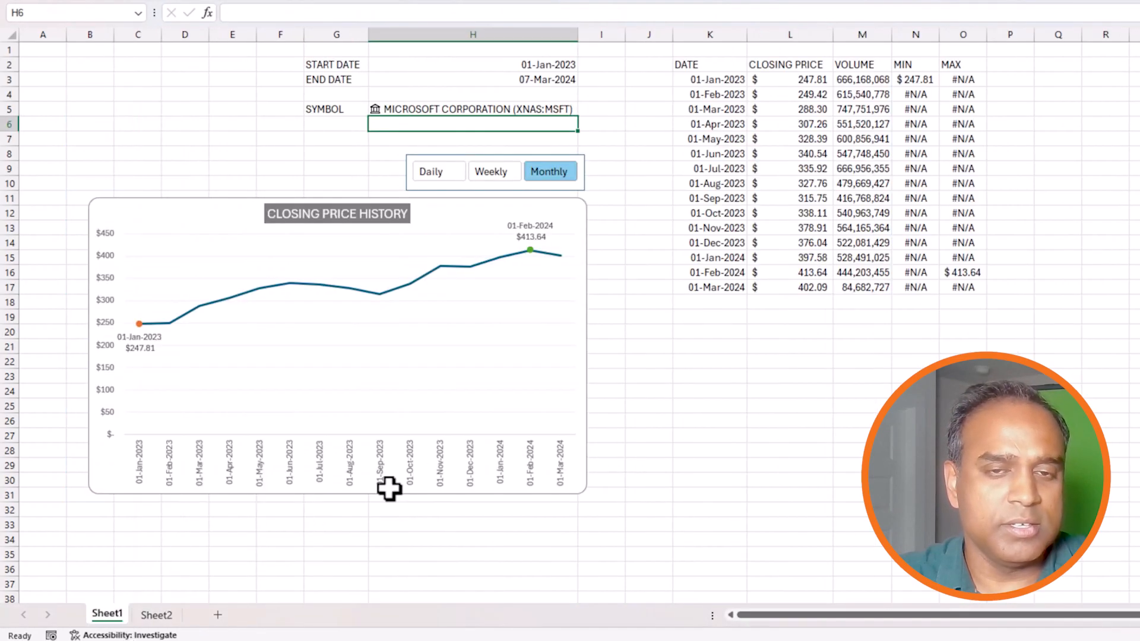
pyautogui.click(552, 67)
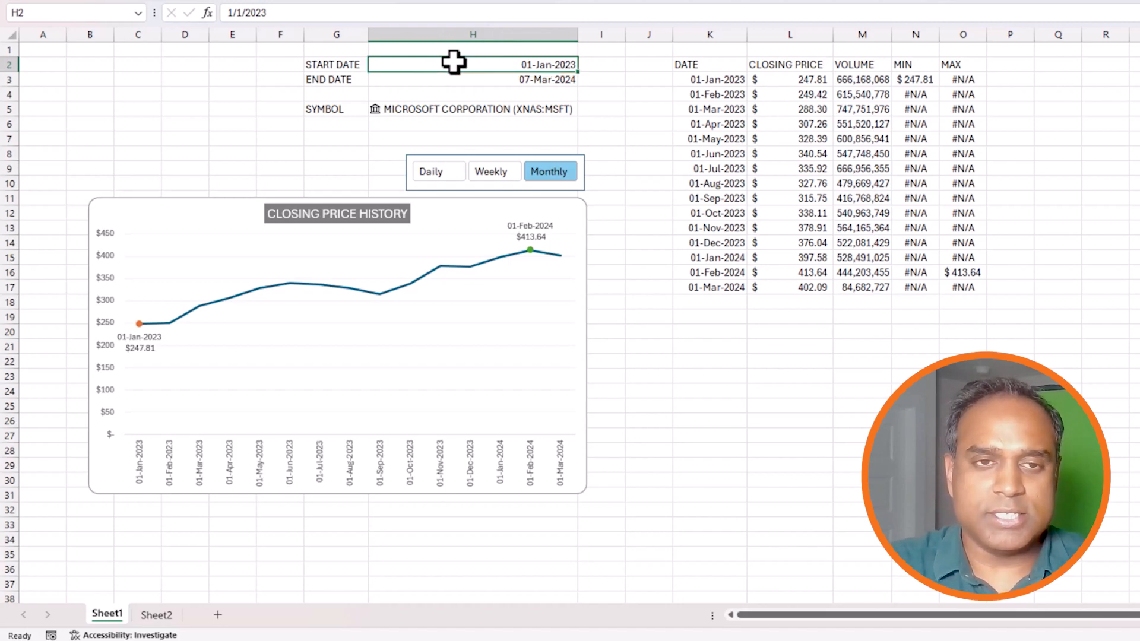
pyautogui.write('=C_START_D')
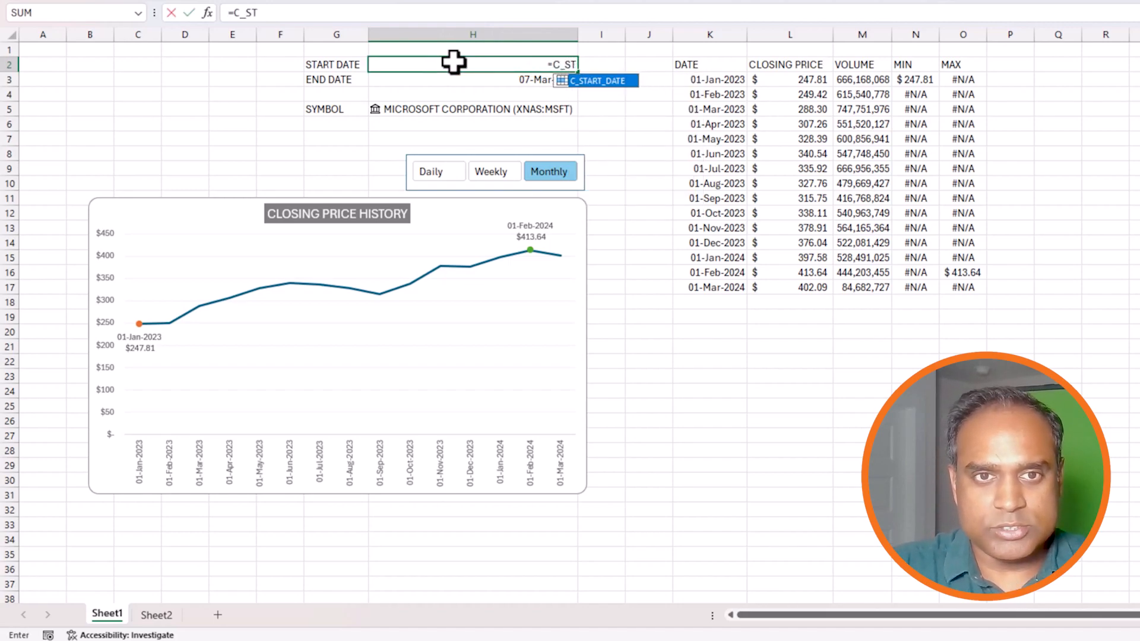
pyautogui.press('Tab')
pyautogui.press('Return')
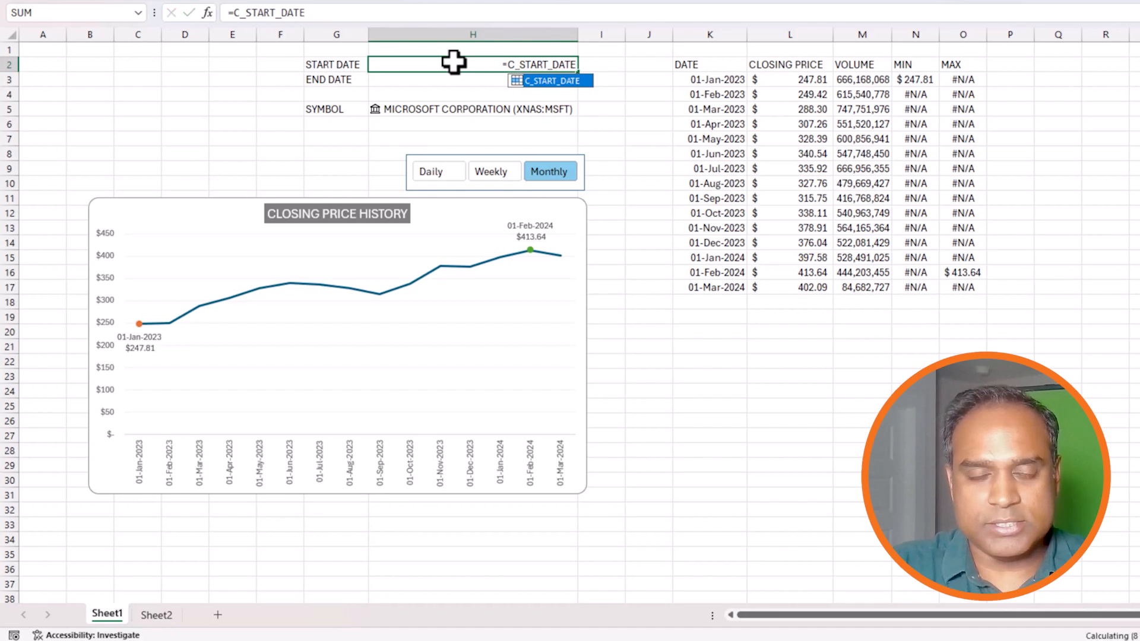
pyautogui.click(712, 126)
pyautogui.click(555, 65)
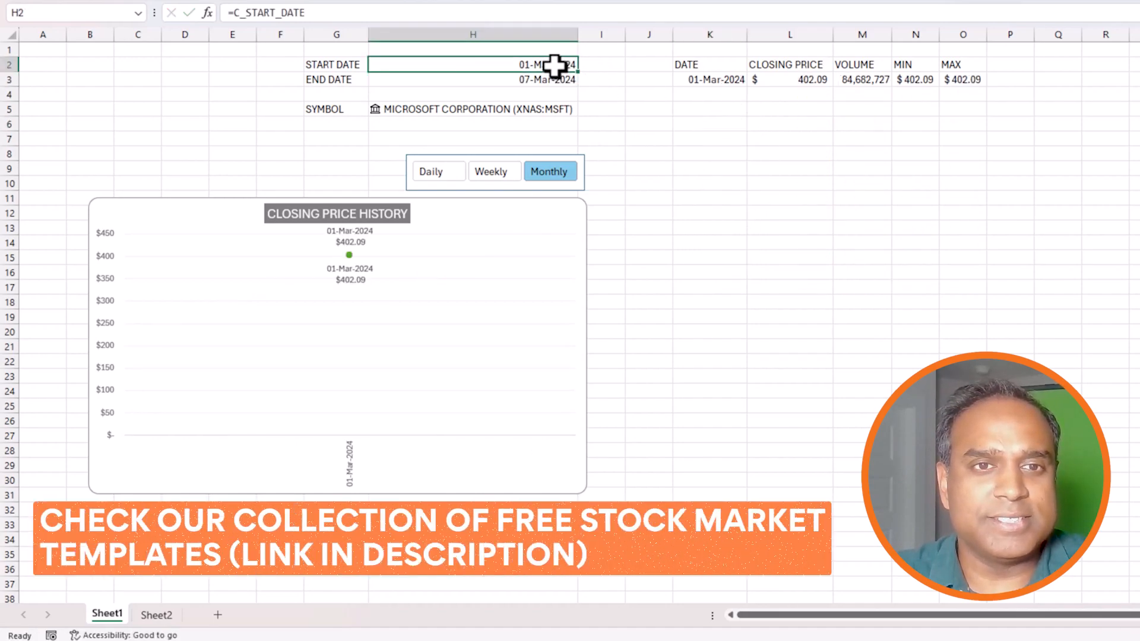
pyautogui.click(450, 172)
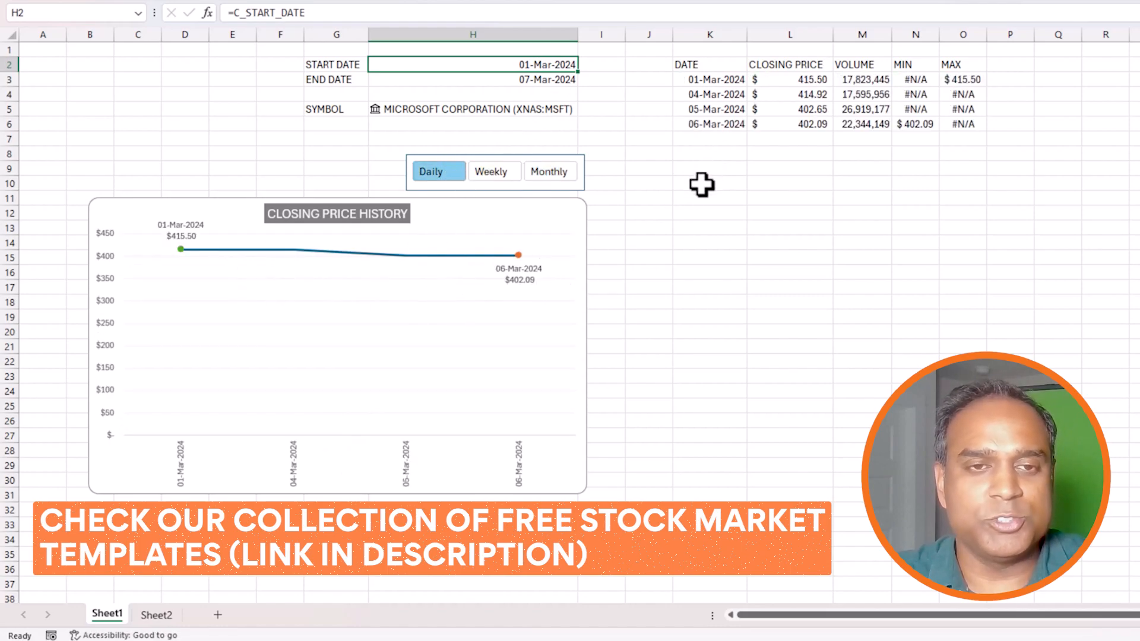
# Move the PERIOD slicer from Sheet2 to Sheet1 and place it just right of the closing price chart.
pyautogui.click(160, 618)
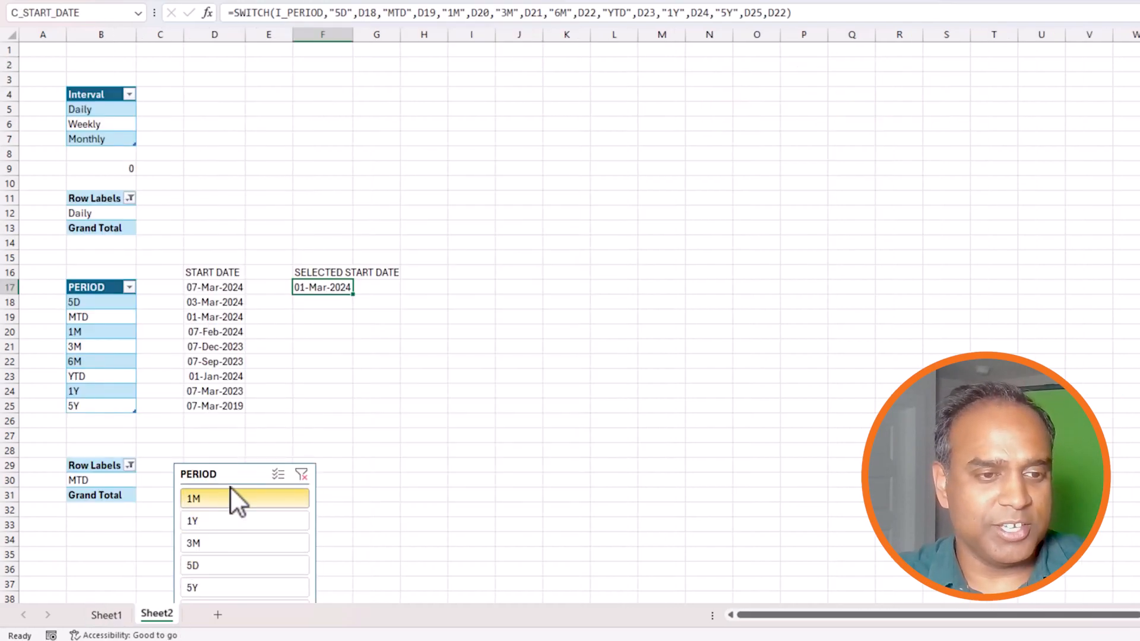
pyautogui.click(239, 479)
pyautogui.hotkey('ctrl', 'x')
pyautogui.click(107, 615)
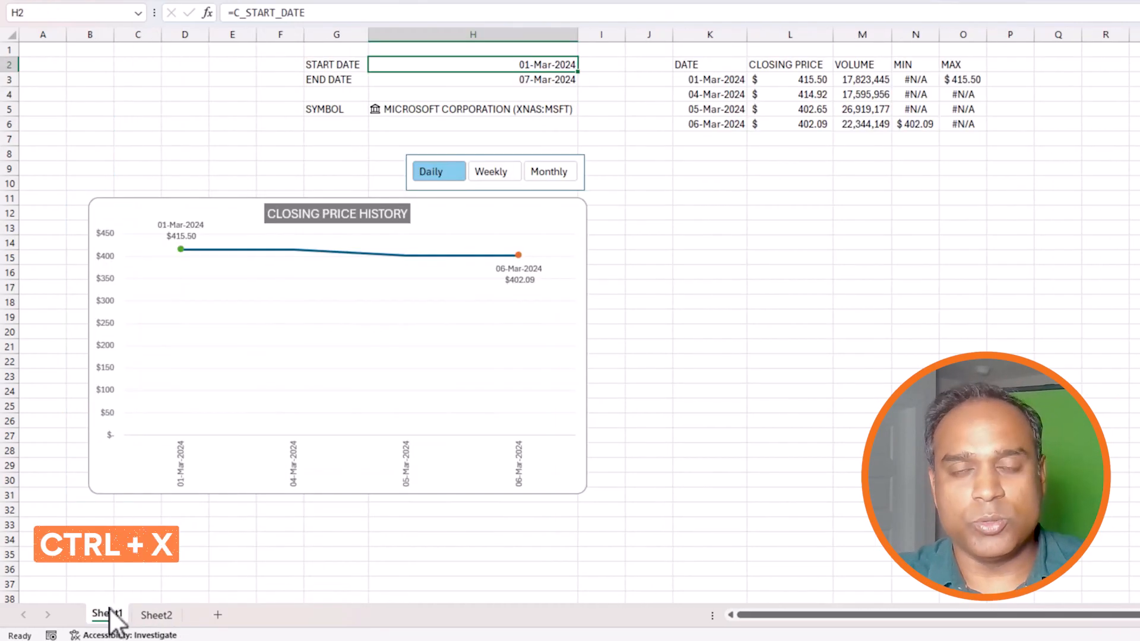
pyautogui.click(630, 215)
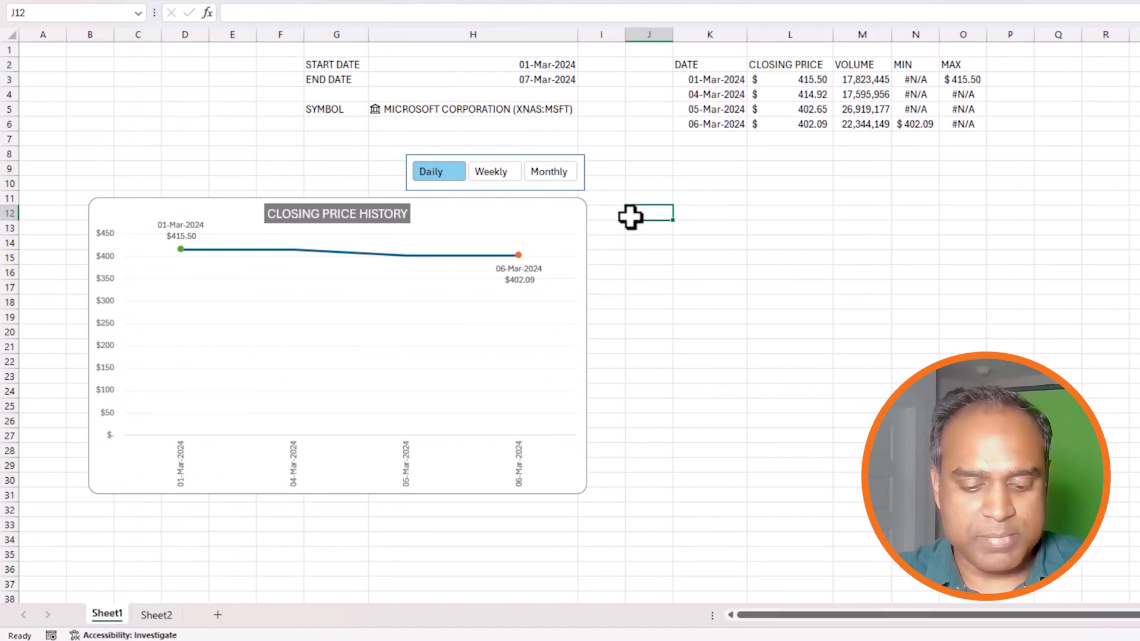
pyautogui.hotkey('ctrl', 'v')
pyautogui.moveTo(661, 218); pyautogui.dragTo(628, 202)
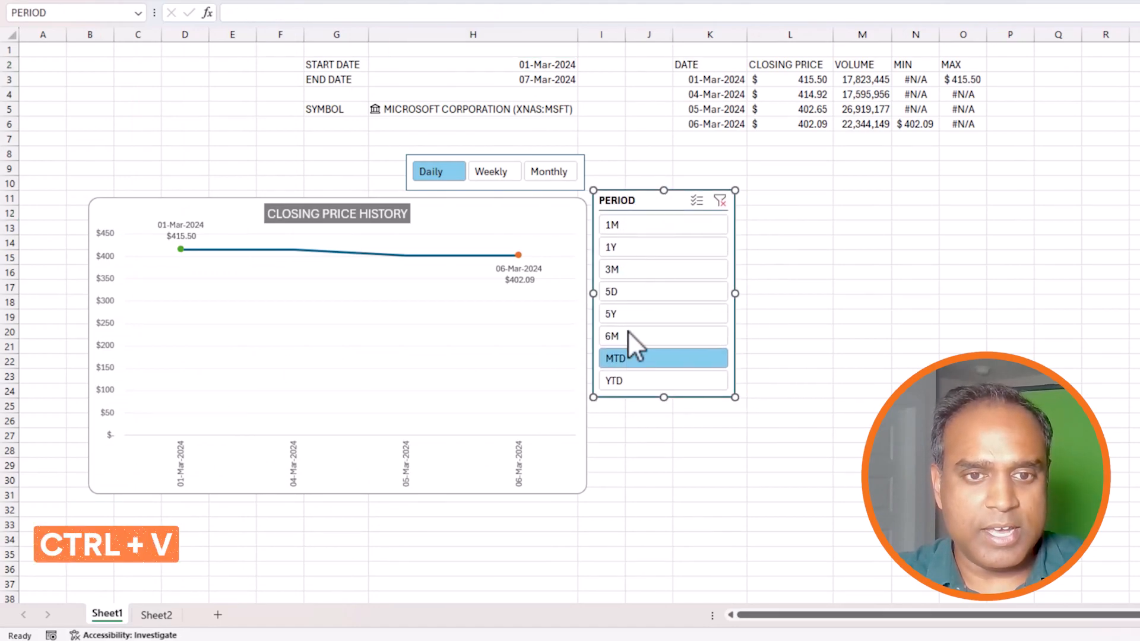
# Select 6M in the PERIOD slicer and check the START DATE and STOCKHISTORY formulas in H2 and K3.
pyautogui.click(646, 342)
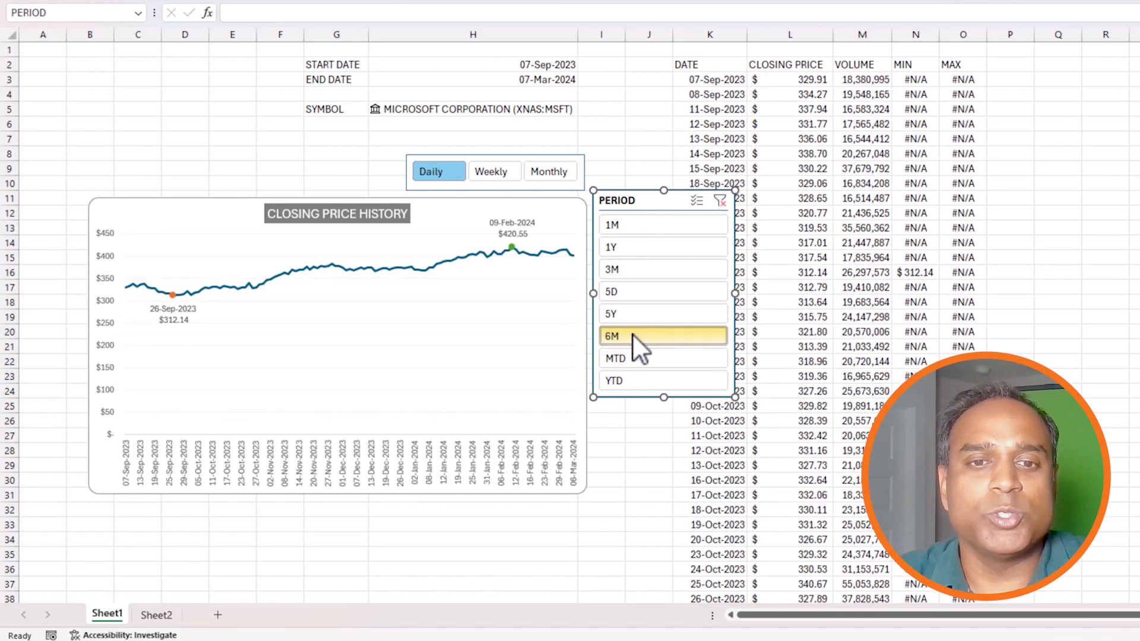
pyautogui.click(532, 62)
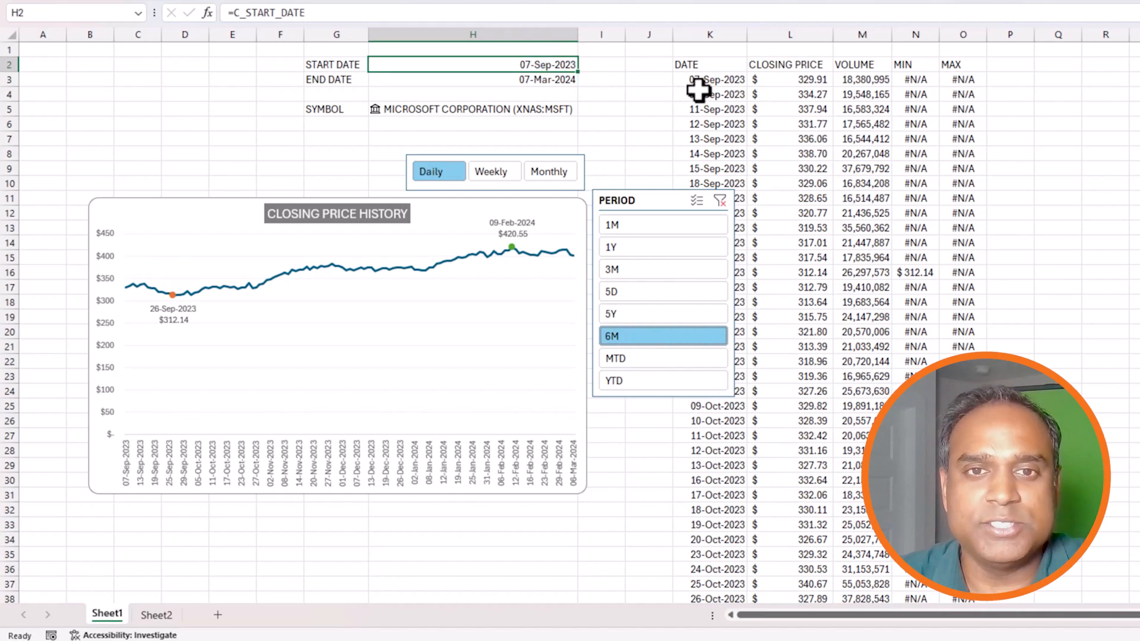
pyautogui.click(721, 84)
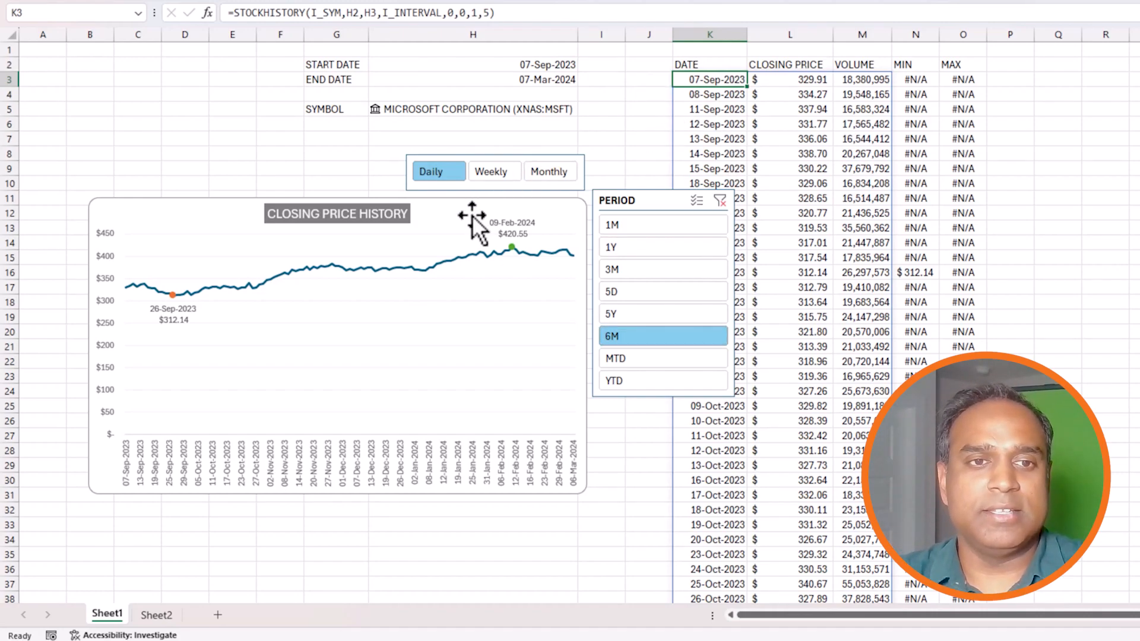
# Move the PERIOD slicer over the chart's upper left and arrange its buttons in 6 columns.
pyautogui.moveTo(622, 200); pyautogui.dragTo(191, 159)
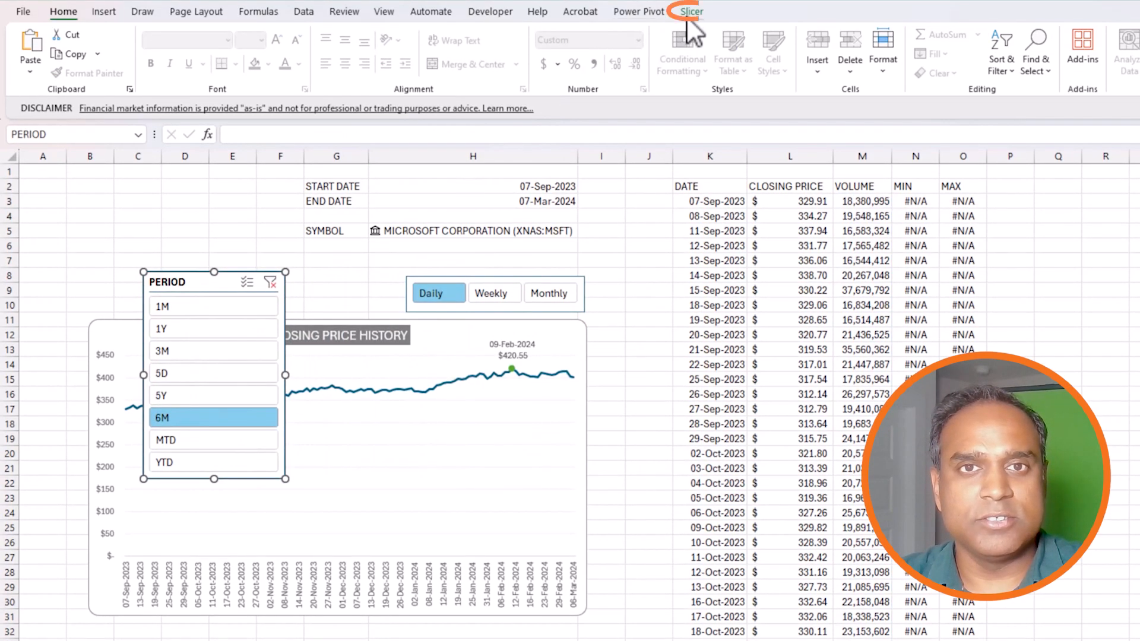
pyautogui.click(689, 14)
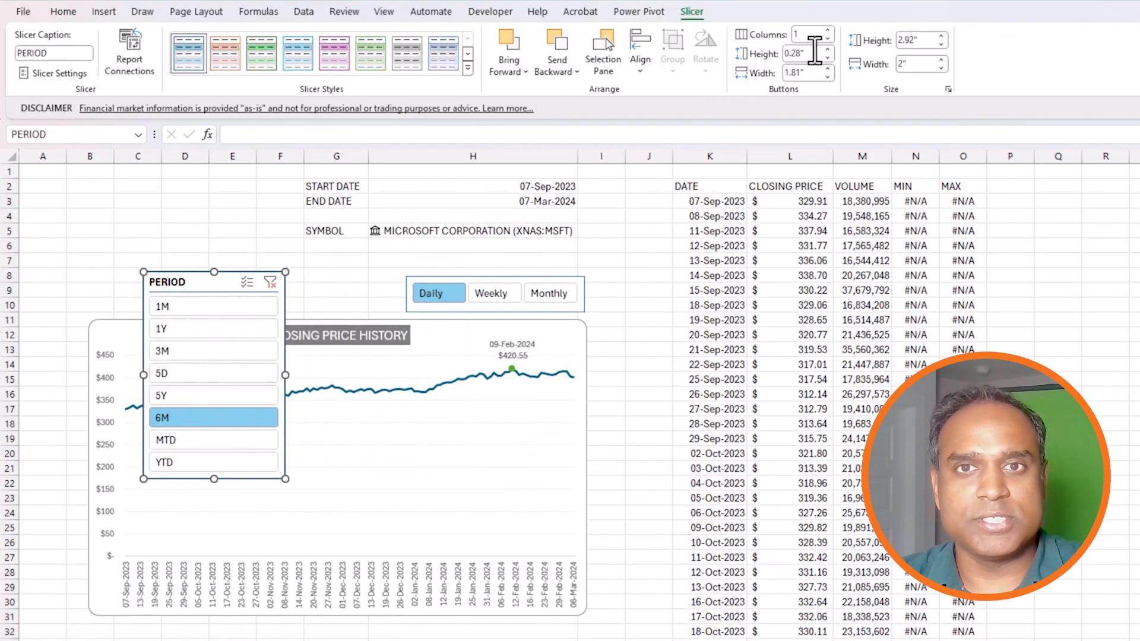
pyautogui.click(827, 30)
pyautogui.click(828, 29)
pyautogui.click(828, 30)
pyautogui.click(828, 29)
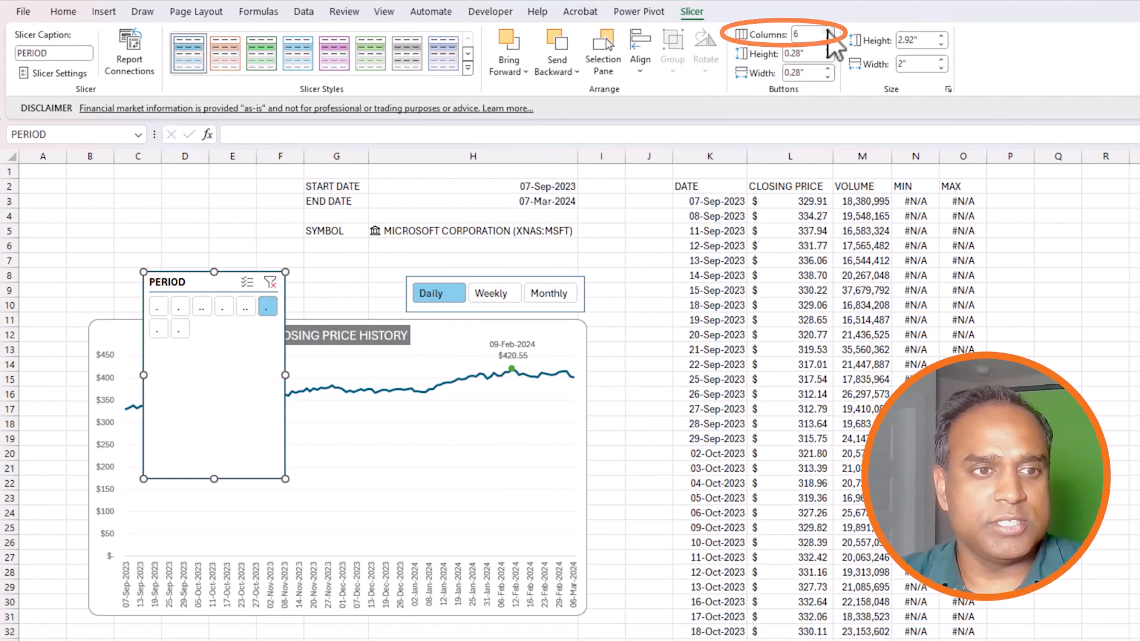
# Fit the PERIOD slicer above the chart, extend its left edge outward, and set its height to 0.5" and width to 4.5".
pyautogui.moveTo(285, 478); pyautogui.dragTo(396, 309)
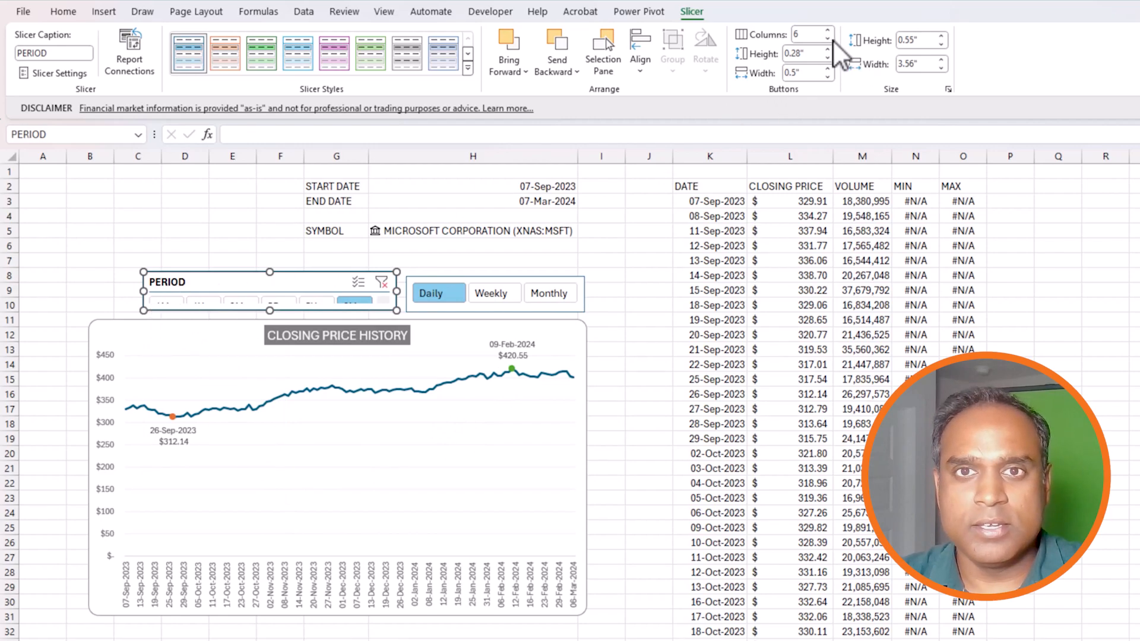
pyautogui.moveTo(144, 292); pyautogui.dragTo(101, 291)
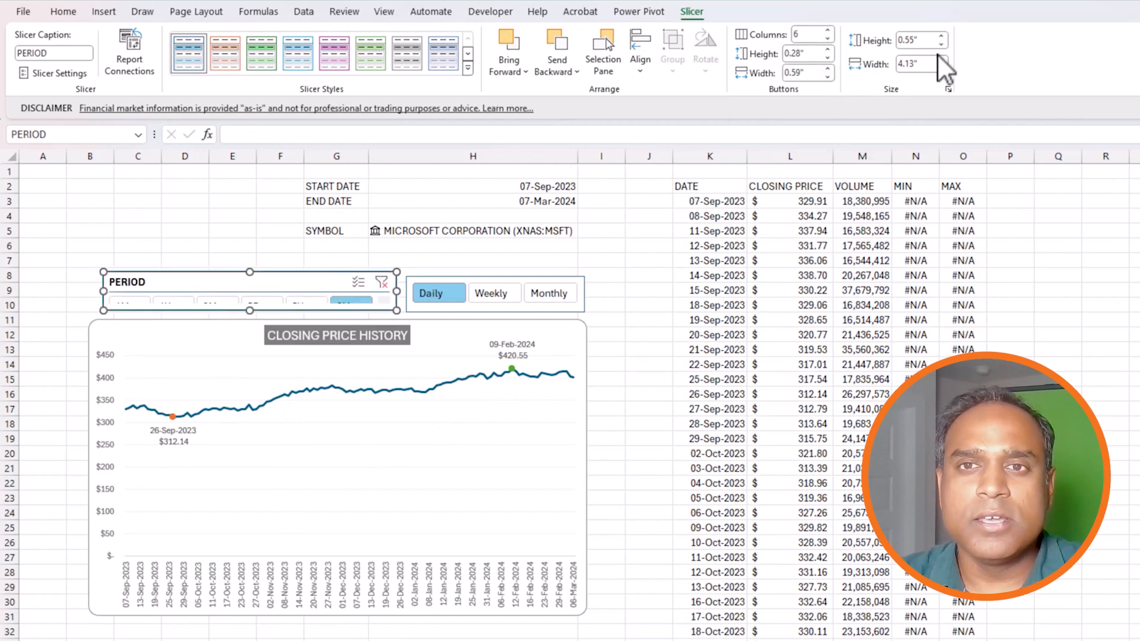
pyautogui.click(926, 42)
pyautogui.write('0.5')
pyautogui.press('Tab')
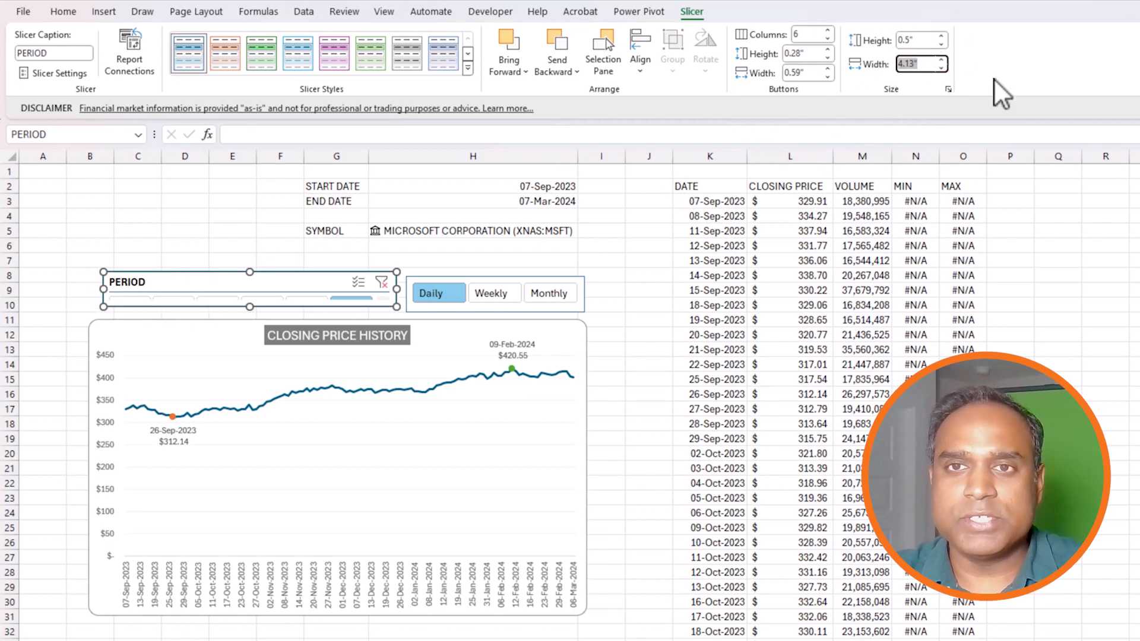
pyautogui.write('4.5')
pyautogui.press('Tab')
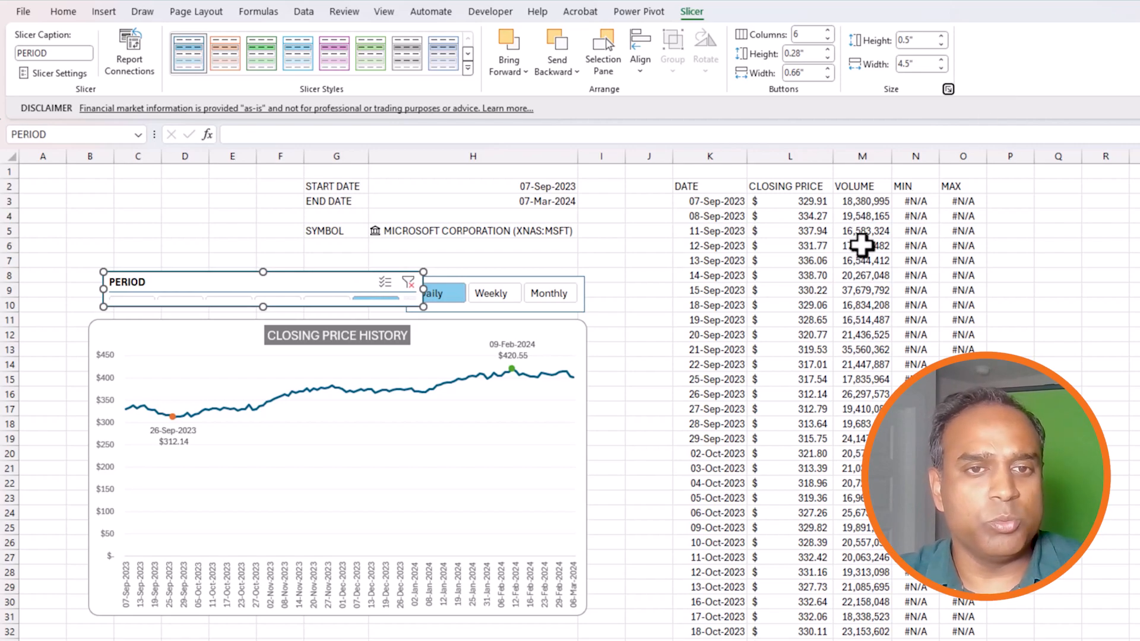
# Widen the closing price chart to column J and set the PERIOD and Interval slicers side by side above it without overlapping.
pyautogui.click(583, 461)
pyautogui.moveTo(585, 615); pyautogui.dragTo(660, 533)
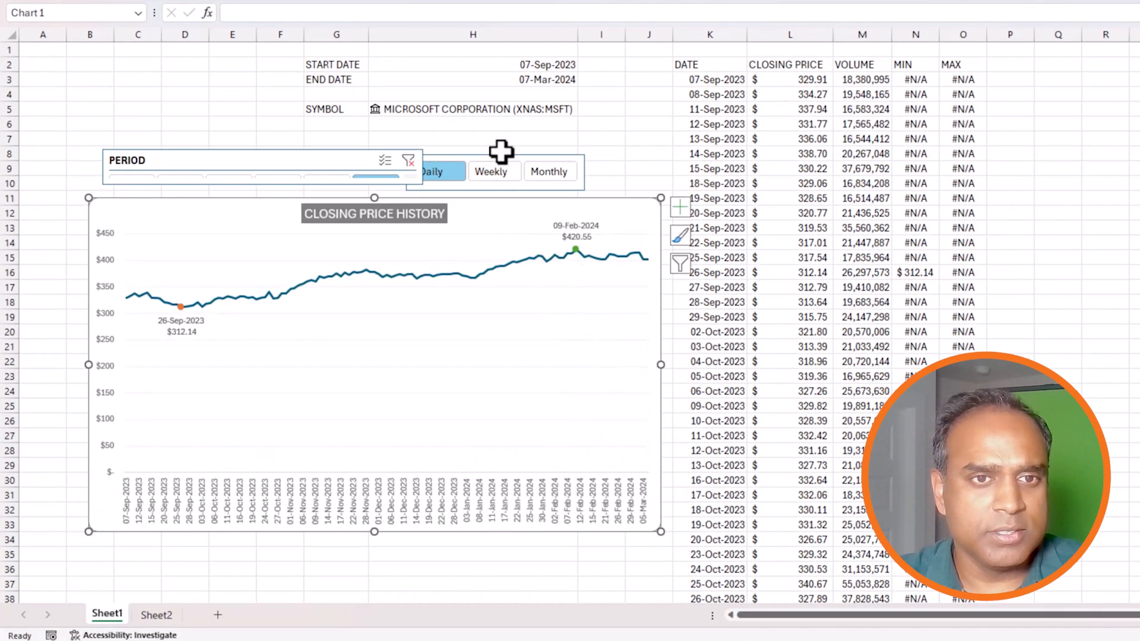
pyautogui.moveTo(502, 155); pyautogui.dragTo(571, 154)
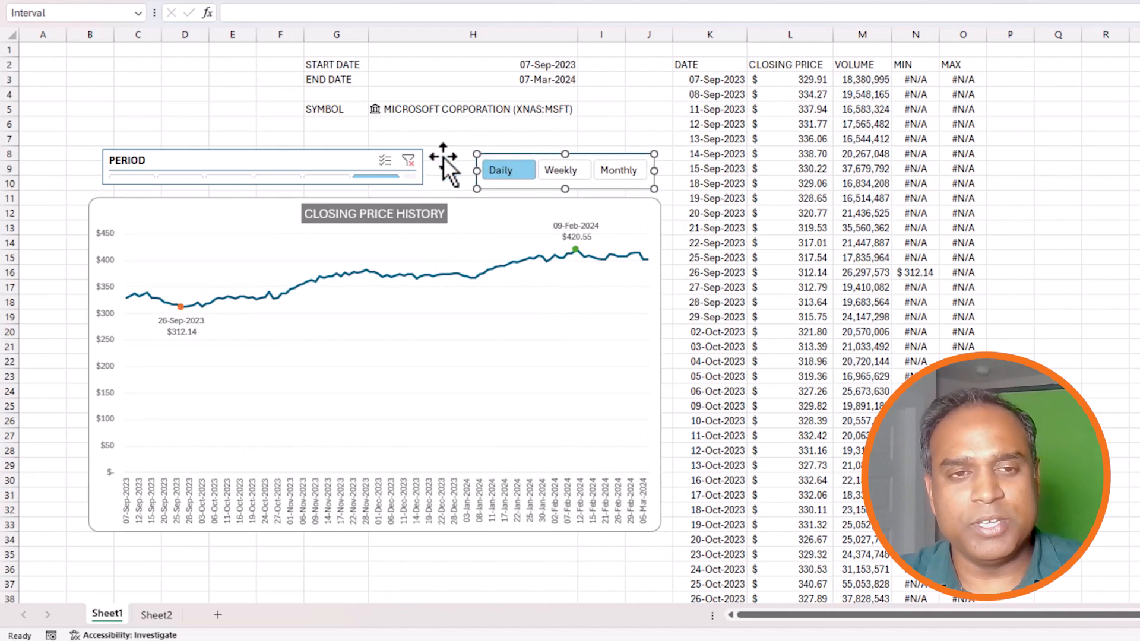
pyautogui.click(340, 154)
pyautogui.moveTo(340, 153); pyautogui.dragTo(380, 158)
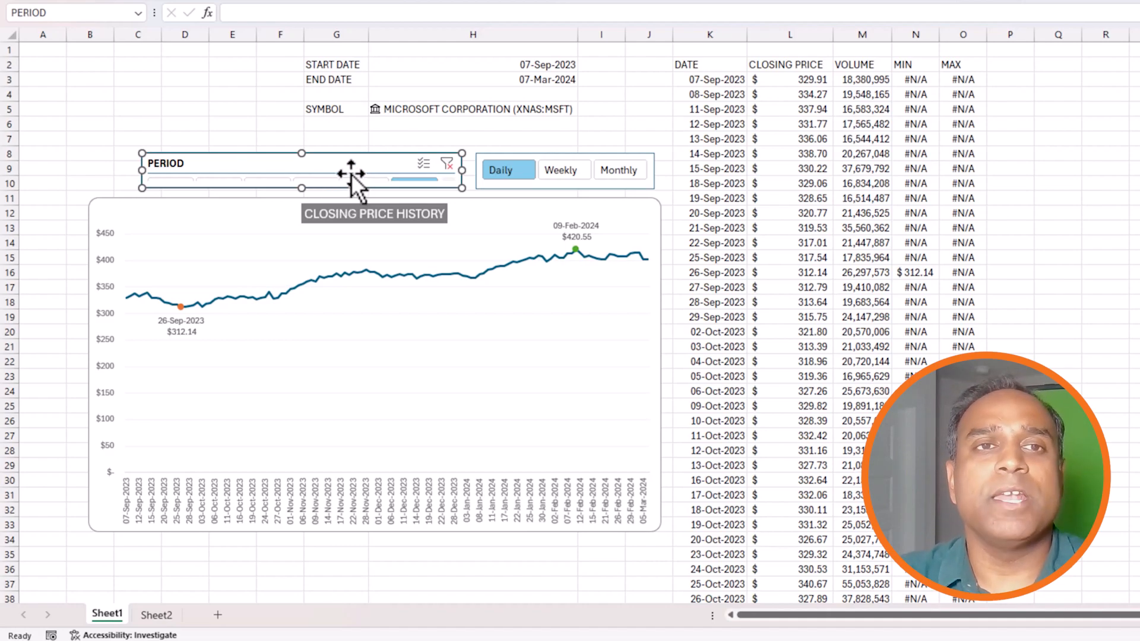
# Hide the PERIOD slicer's header and extend its left edge outward toward the chart's left side.
pyautogui.rightClick(169, 165)
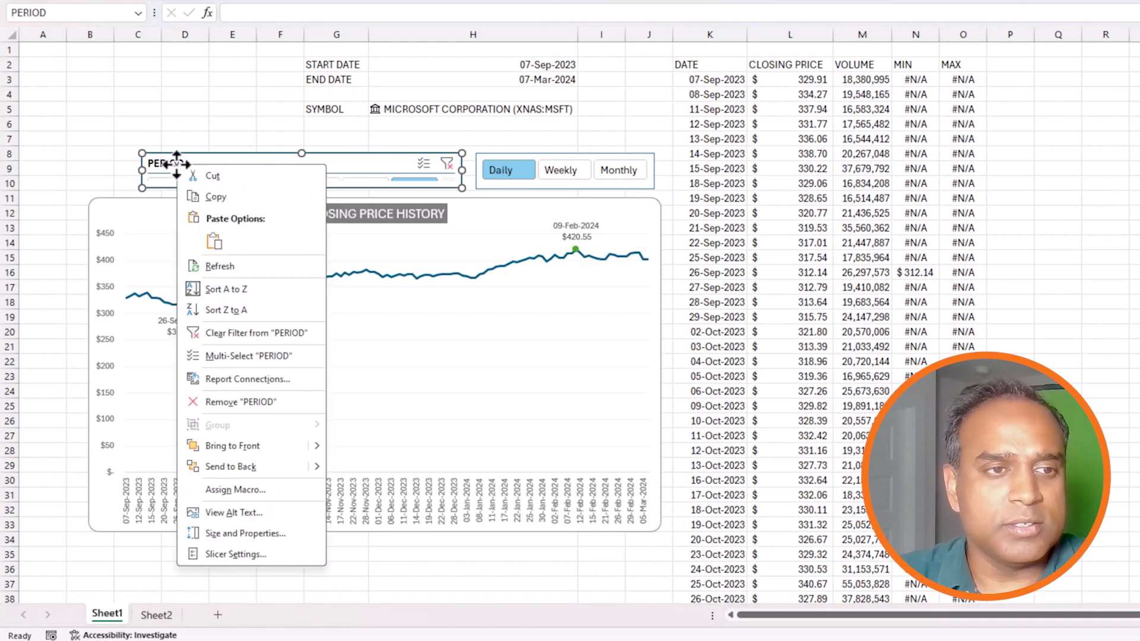
pyautogui.click(249, 549)
pyautogui.click(112, 513)
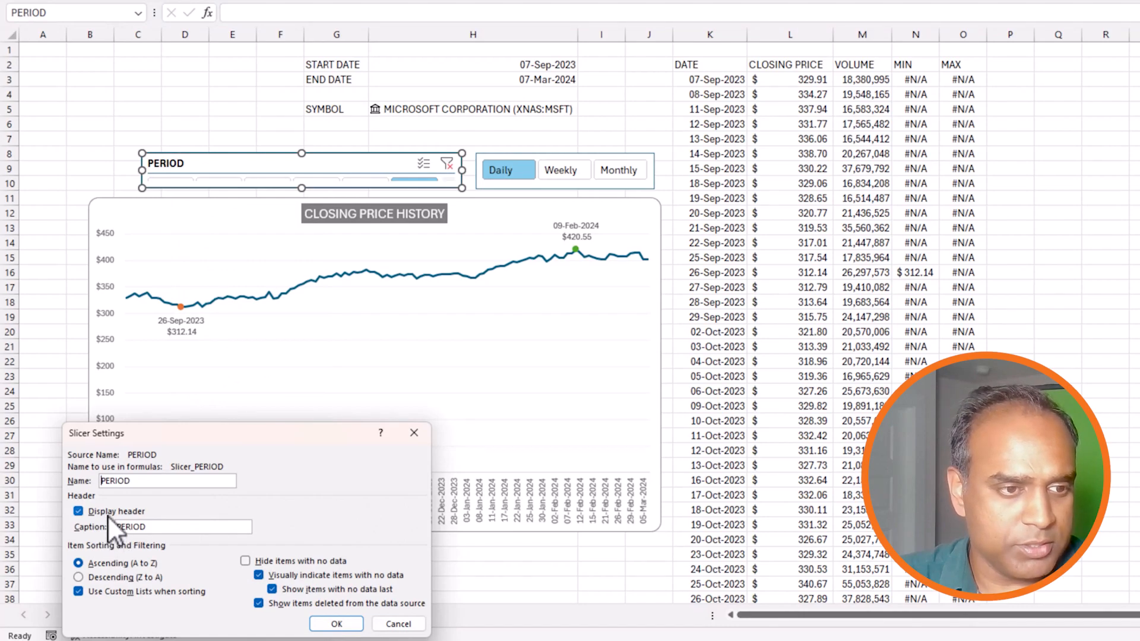
pyautogui.click(336, 624)
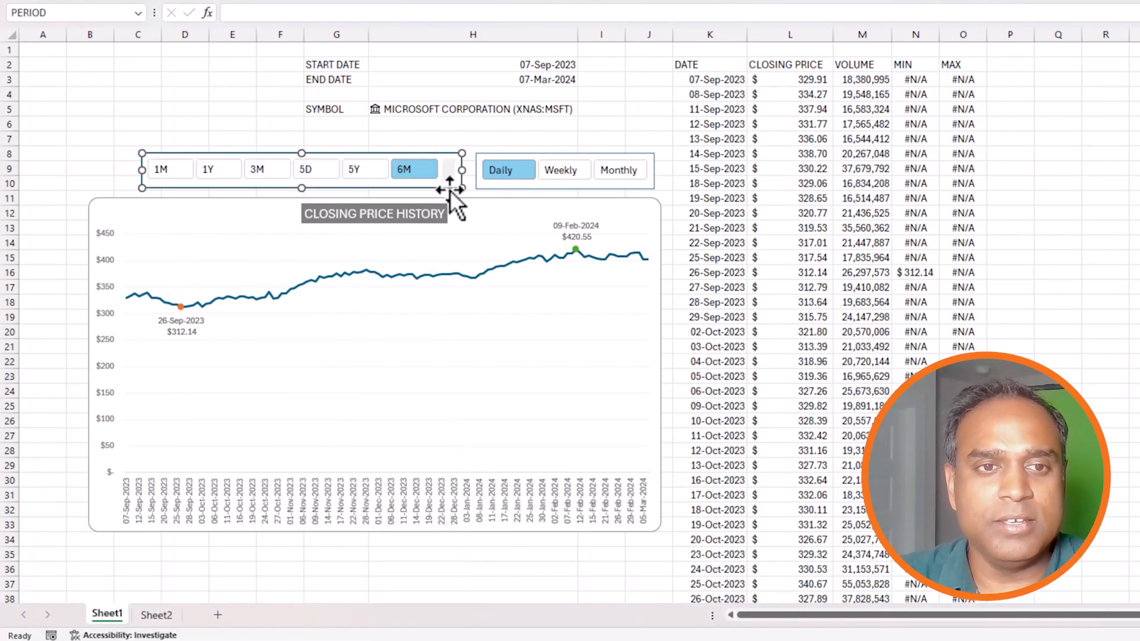
pyautogui.moveTo(140, 169); pyautogui.dragTo(103, 170)
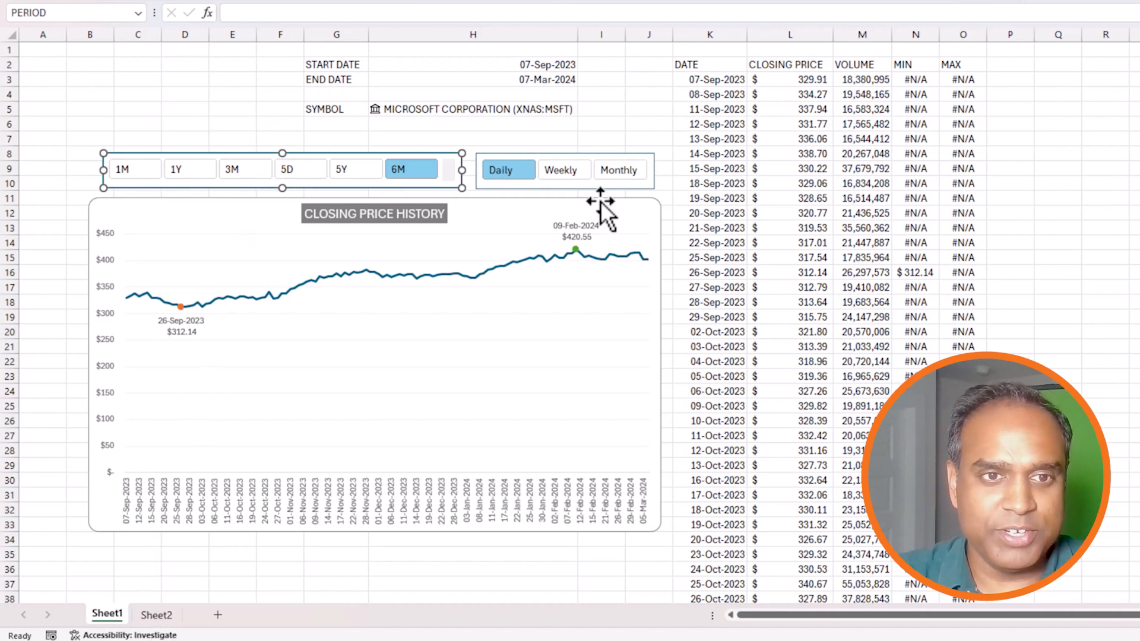
# Import the PERIOD values in Sheet2 cells B18:B25 as a new custom list through the advanced Excel options.
pyautogui.click(155, 614)
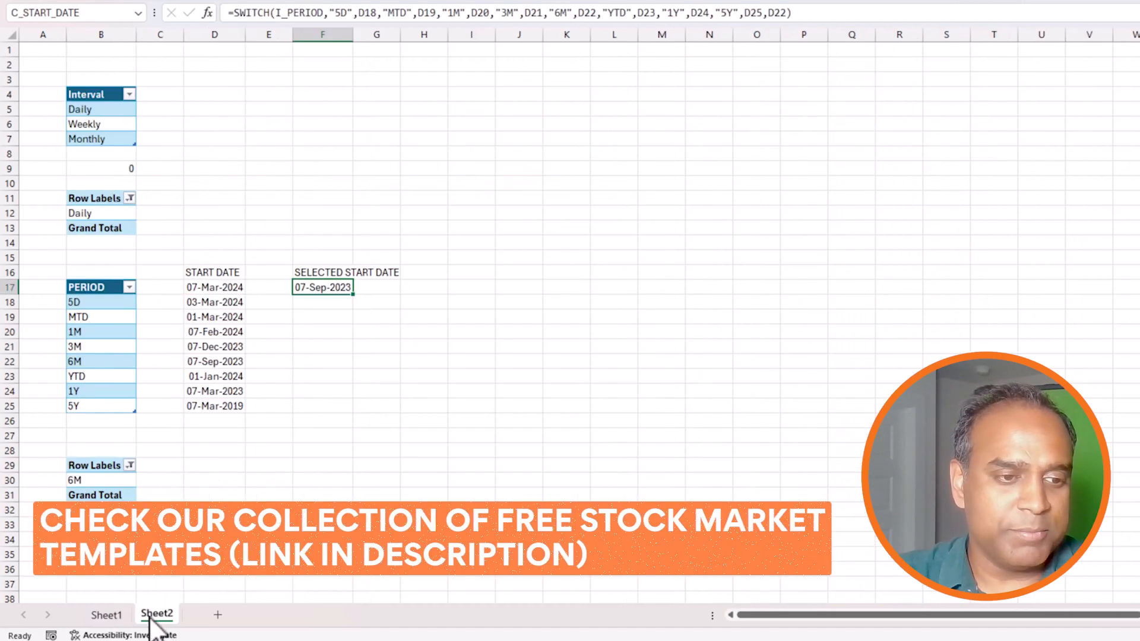
pyautogui.moveTo(89, 301); pyautogui.dragTo(89, 405)
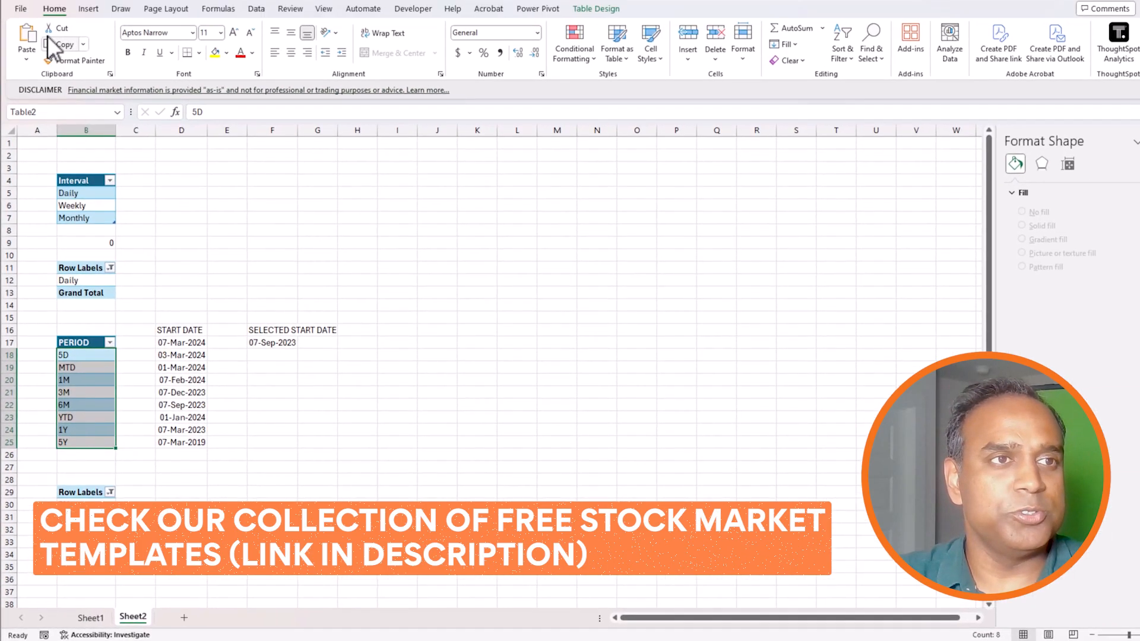
pyautogui.click(21, 8)
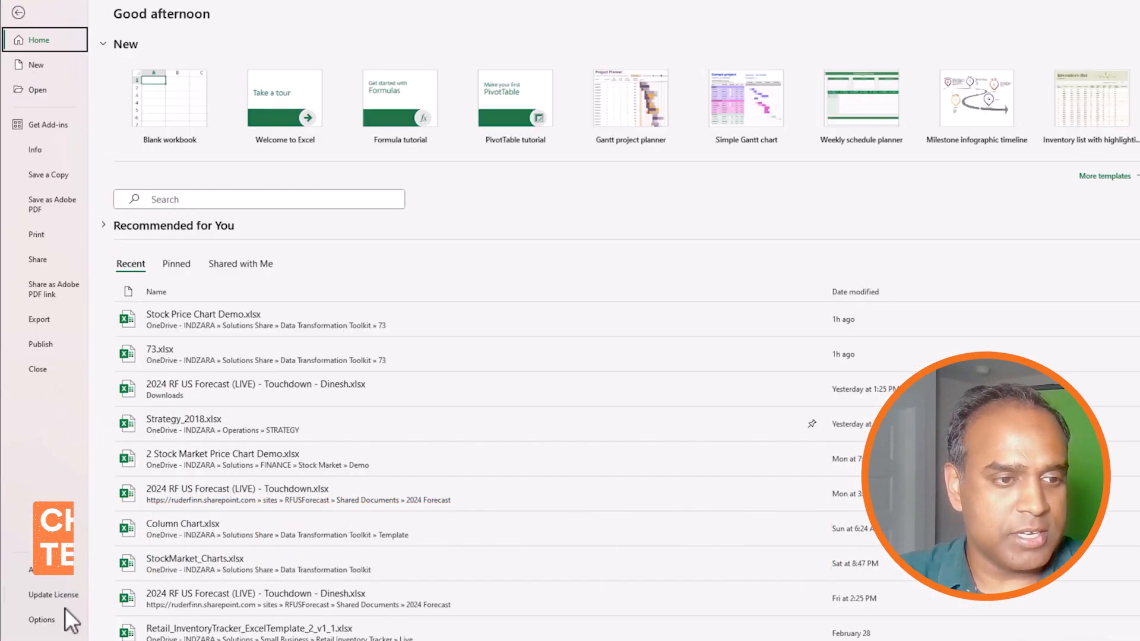
pyautogui.click(41, 619)
pyautogui.moveTo(601, 106); pyautogui.dragTo(404, 124)
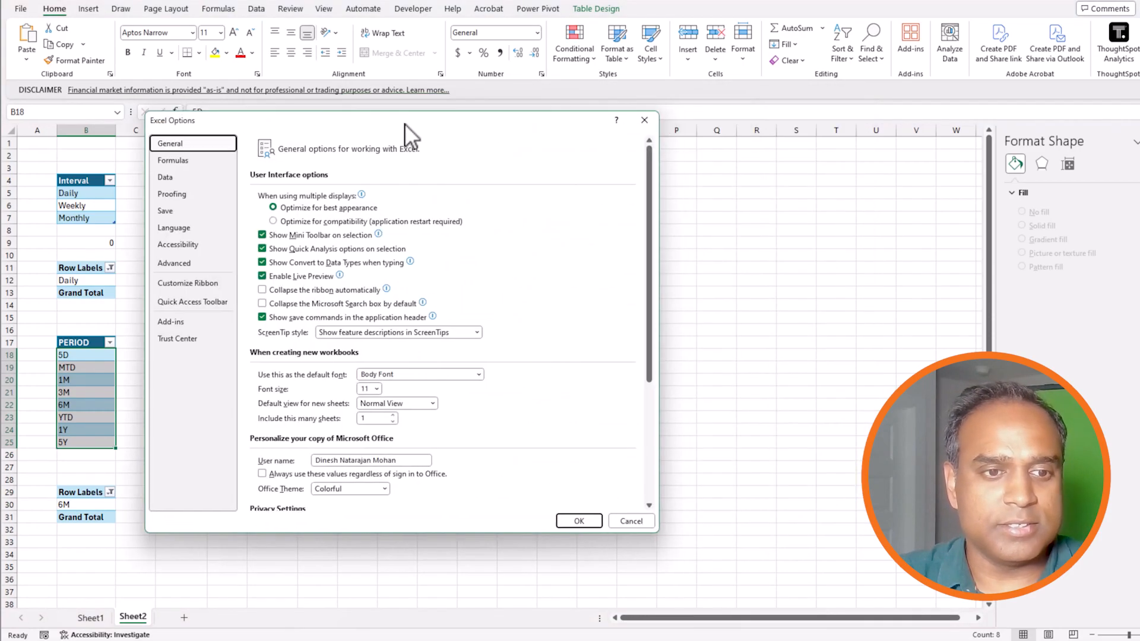
pyautogui.click(198, 266)
pyautogui.scroll(-15, 614, 298)
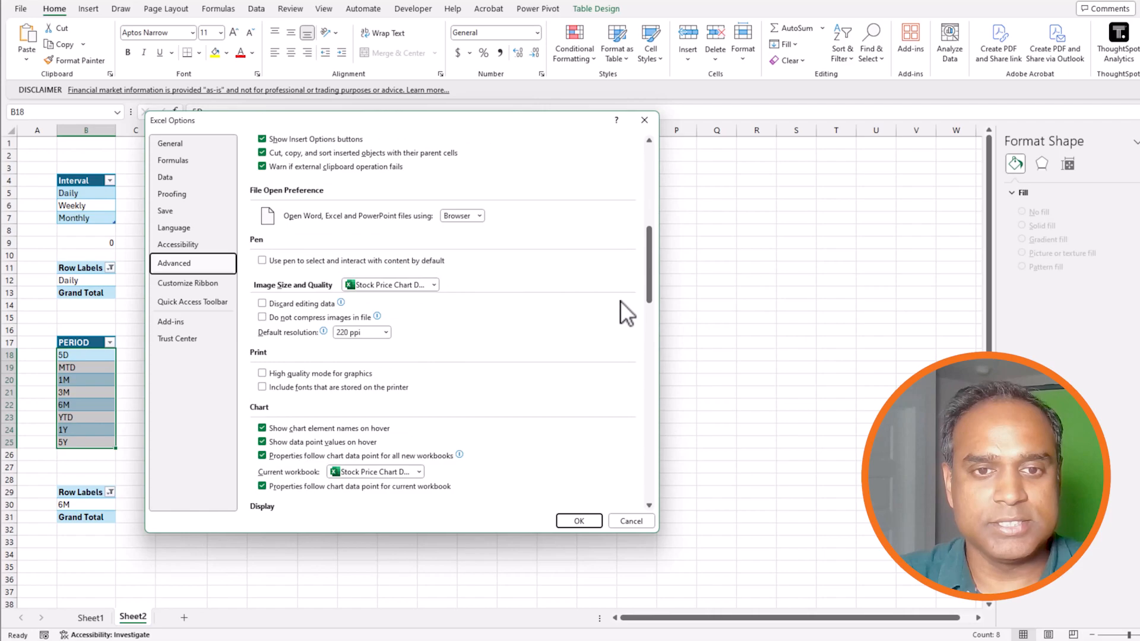
pyautogui.scroll(-10, 630, 296)
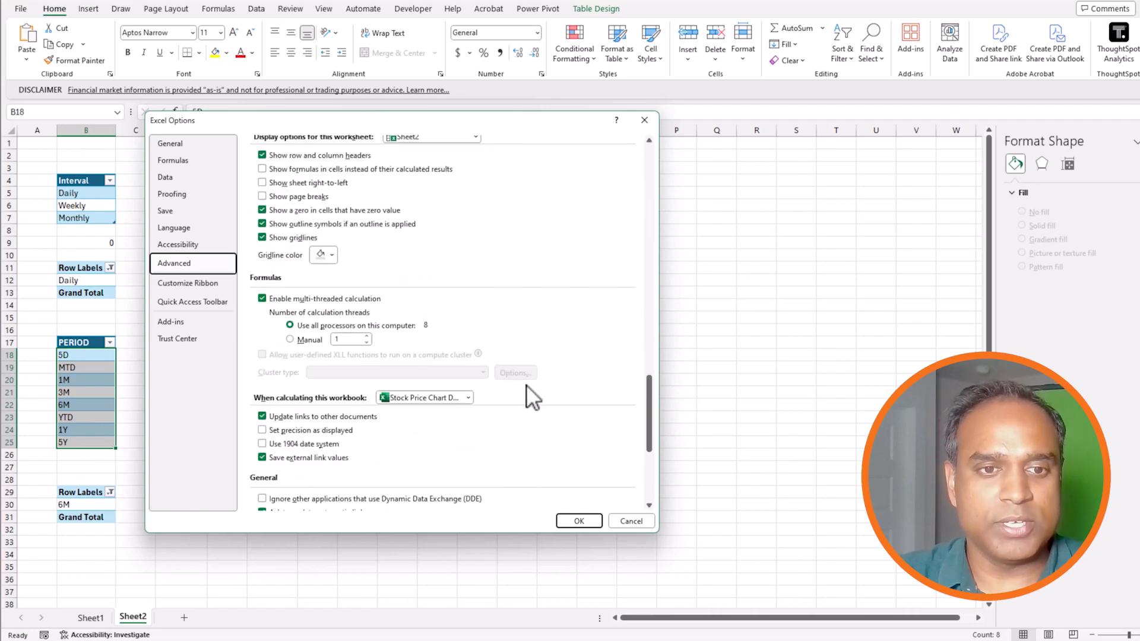
pyautogui.scroll(-8, 535, 374)
pyautogui.click(482, 386)
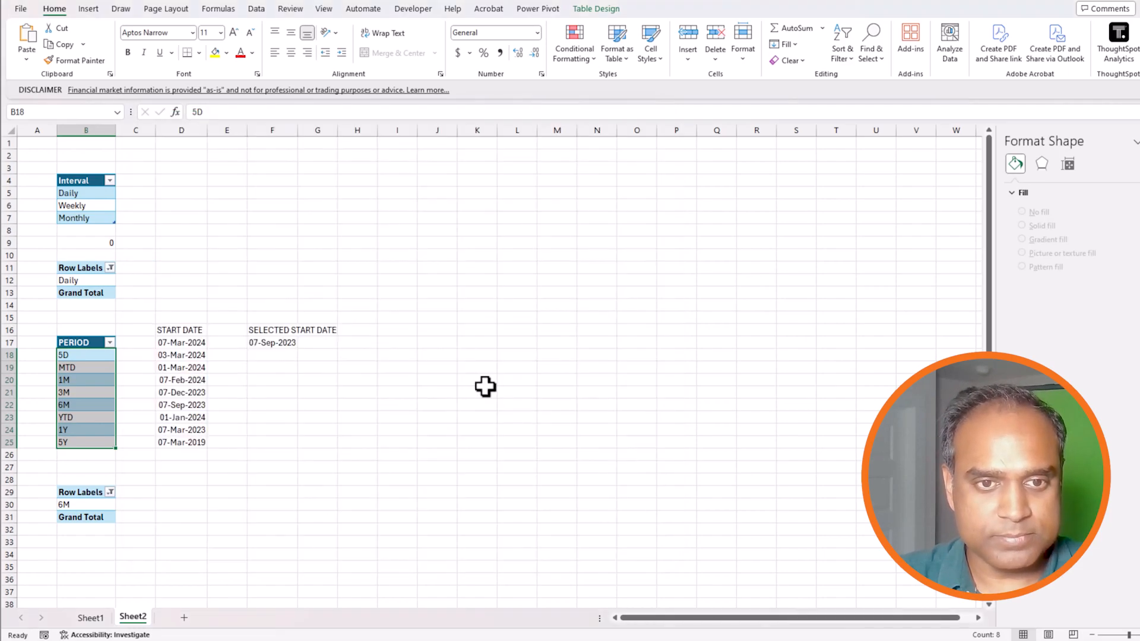
pyautogui.moveTo(327, 354); pyautogui.dragTo(262, 344)
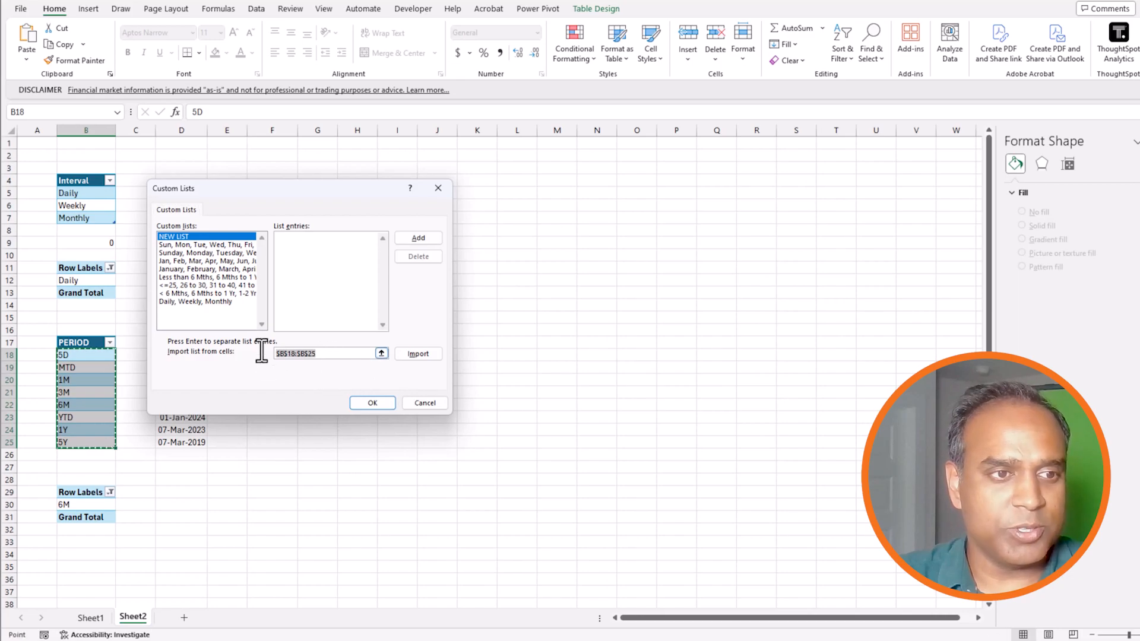
pyautogui.click(412, 355)
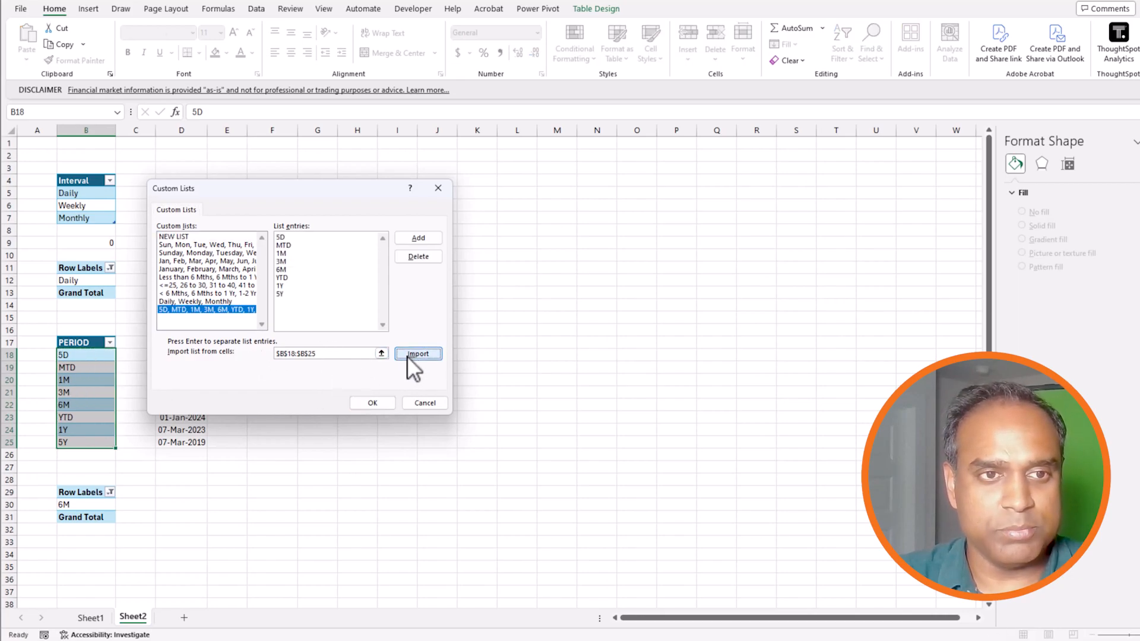
pyautogui.click(361, 405)
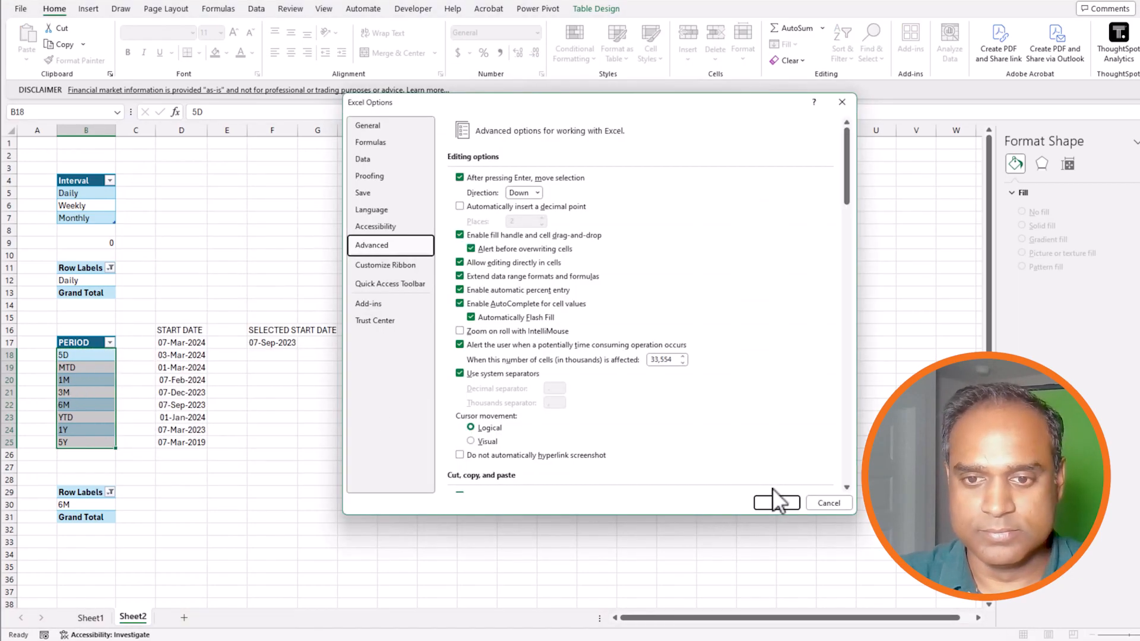
pyautogui.click(773, 499)
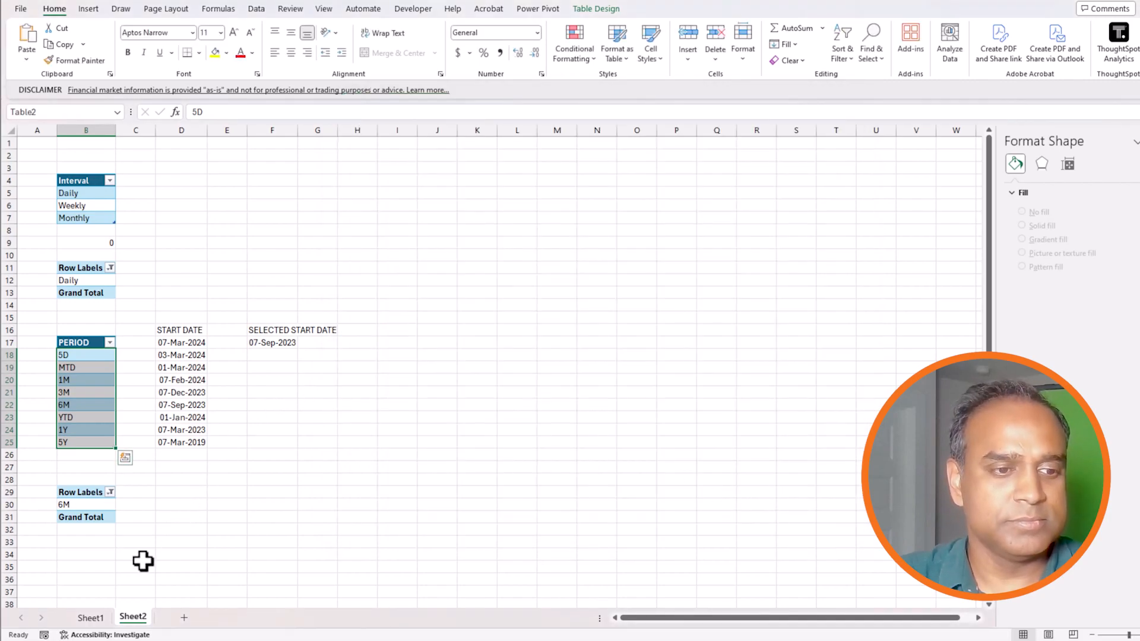
# Switch the PERIOD slicer's item sorting on Sheet1 to descending and back to ascending to apply the custom list order.
pyautogui.click(90, 618)
pyautogui.rightClick(294, 233)
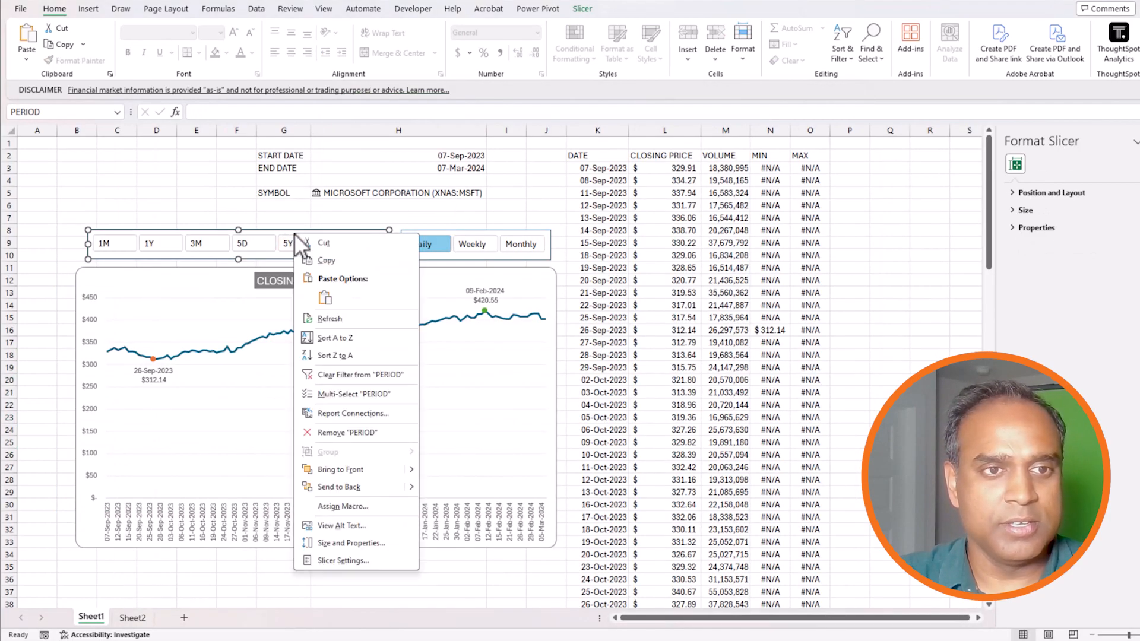
pyautogui.click(336, 560)
pyautogui.click(258, 587)
pyautogui.click(410, 625)
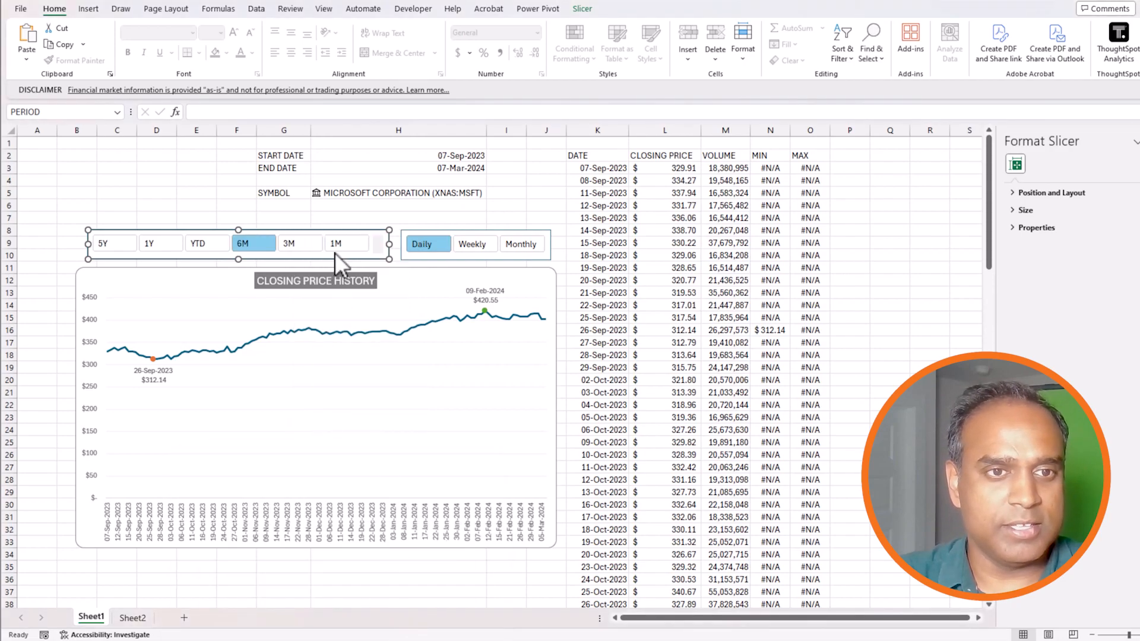
pyautogui.rightClick(334, 252)
pyautogui.click(410, 580)
pyautogui.click(305, 574)
pyautogui.click(499, 625)
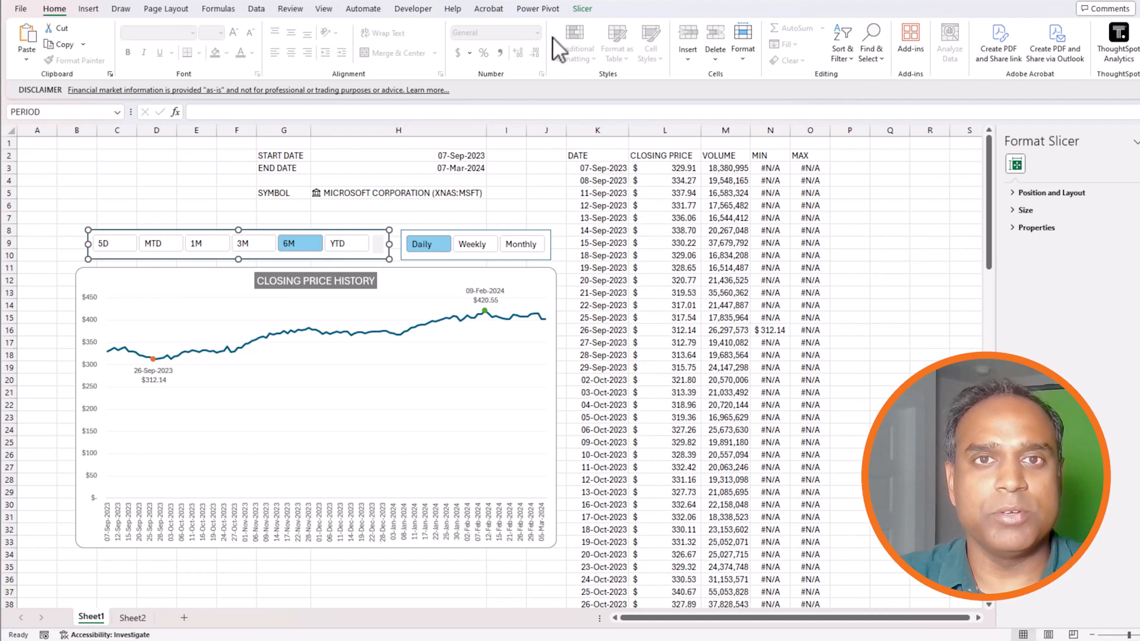
# Arrange the PERIOD slicer's buttons in 8 columns and deselect the slicer.
pyautogui.click(581, 10)
pyautogui.click(697, 23)
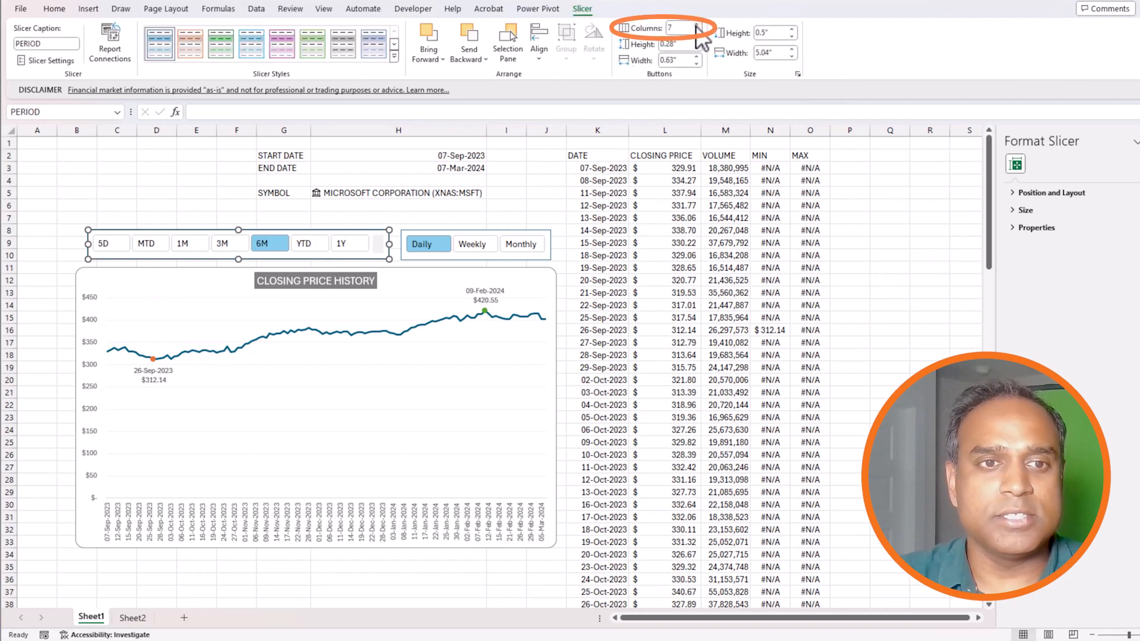
pyautogui.click(696, 24)
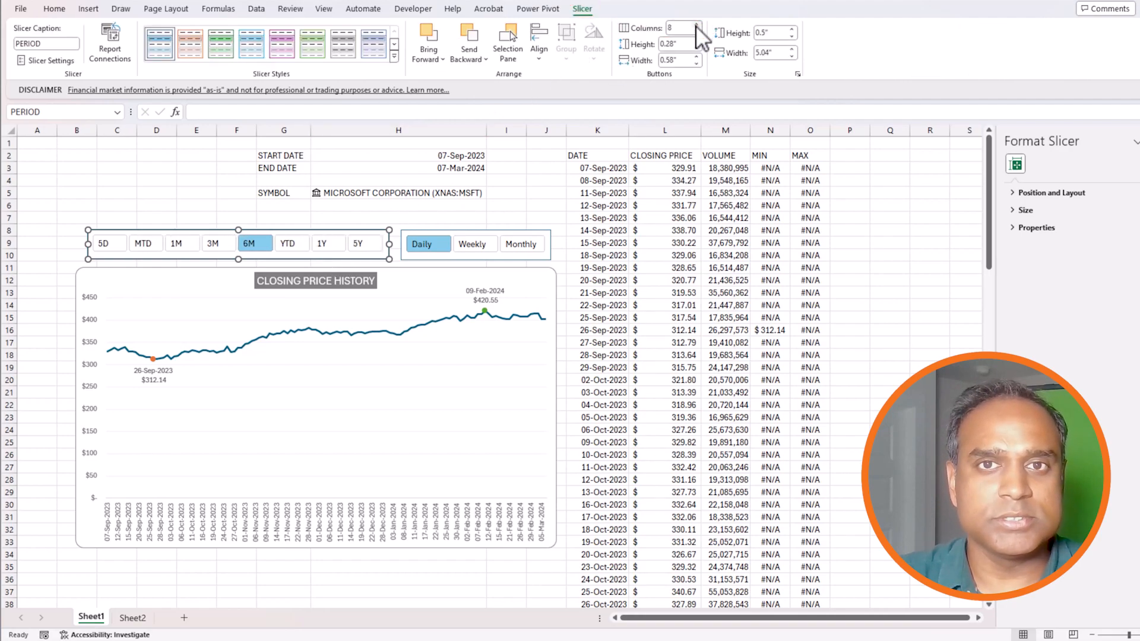
pyautogui.click(408, 216)
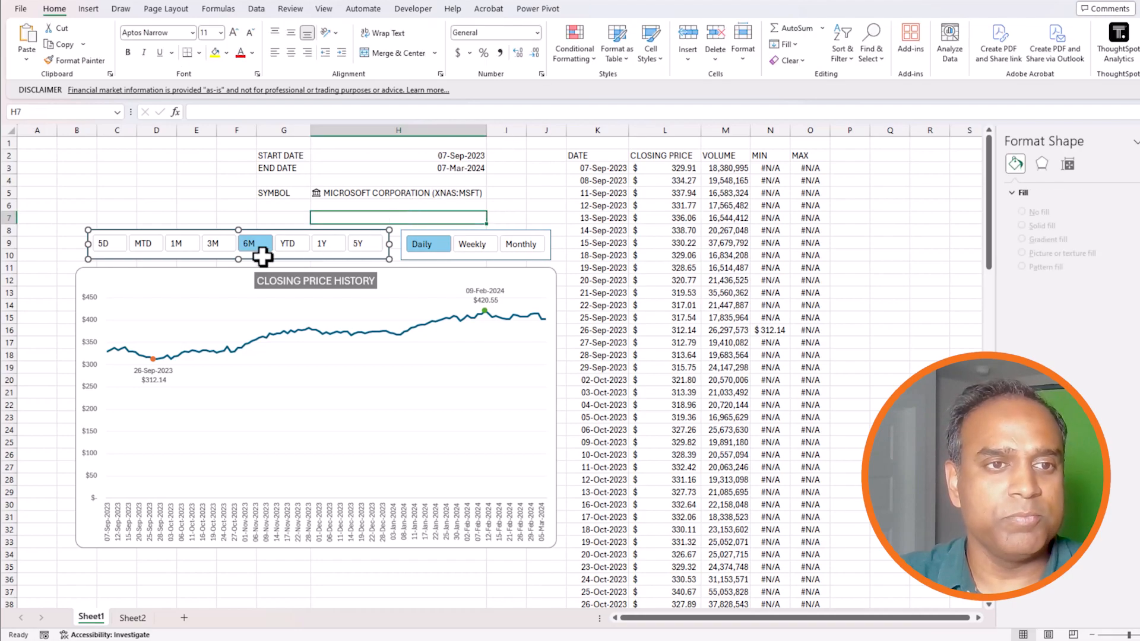
# Test the PERIOD slicer by choosing 5D, MTD, 1M, 3M, 6M, YTD, 1Y and 5Y in turn, ending on 5Y.
pyautogui.click(121, 250)
pyautogui.click(144, 246)
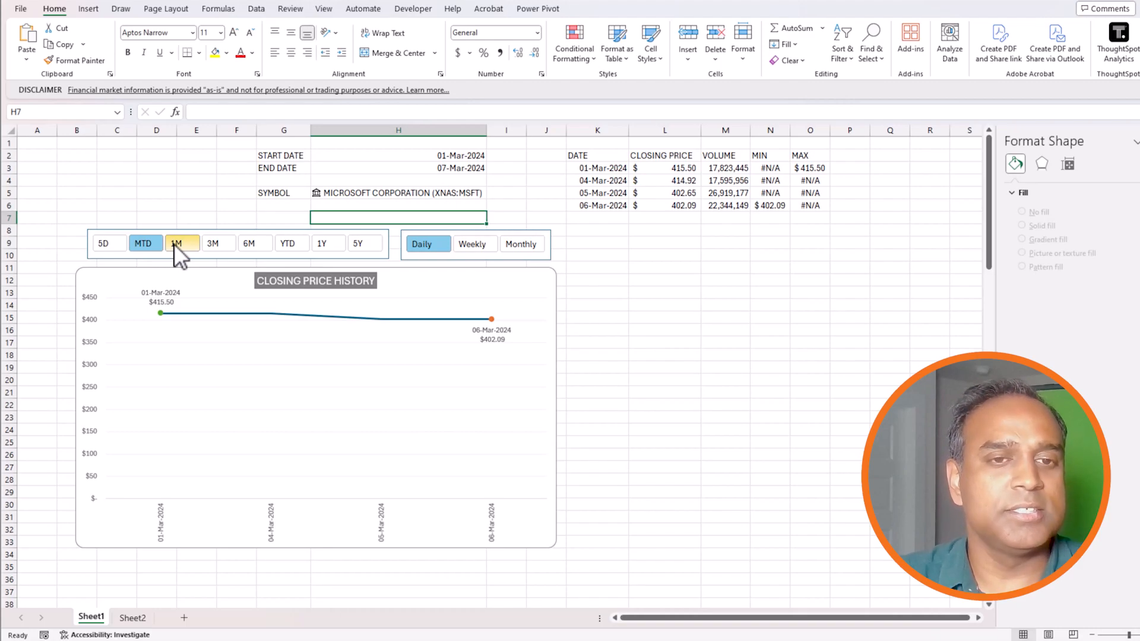
pyautogui.click(173, 243)
pyautogui.click(215, 244)
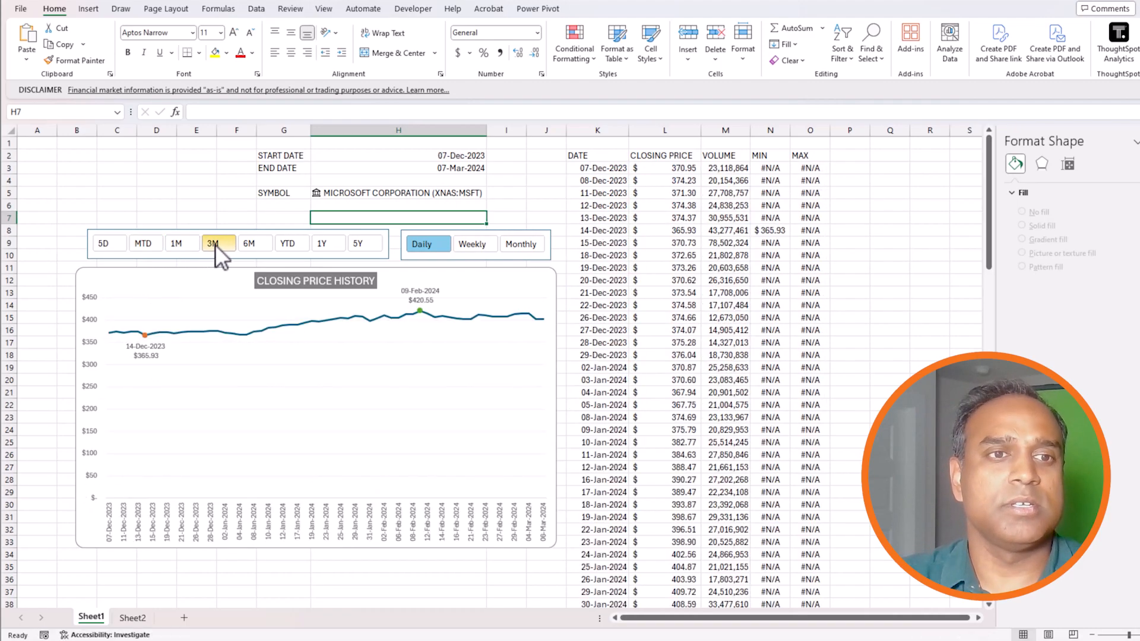
pyautogui.click(252, 244)
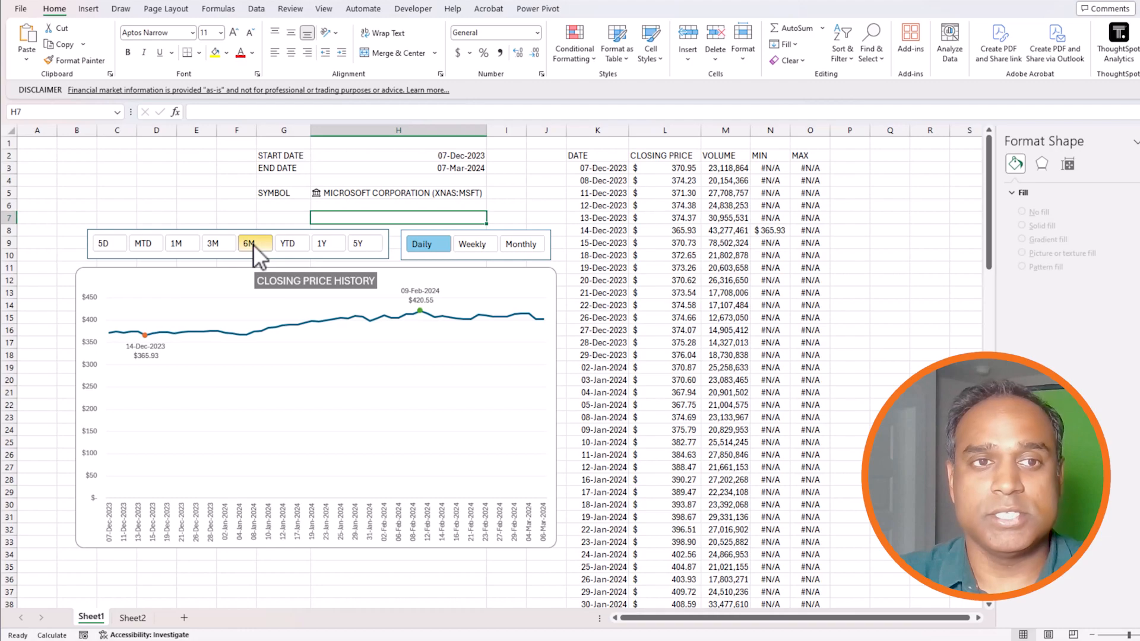
pyautogui.click(286, 244)
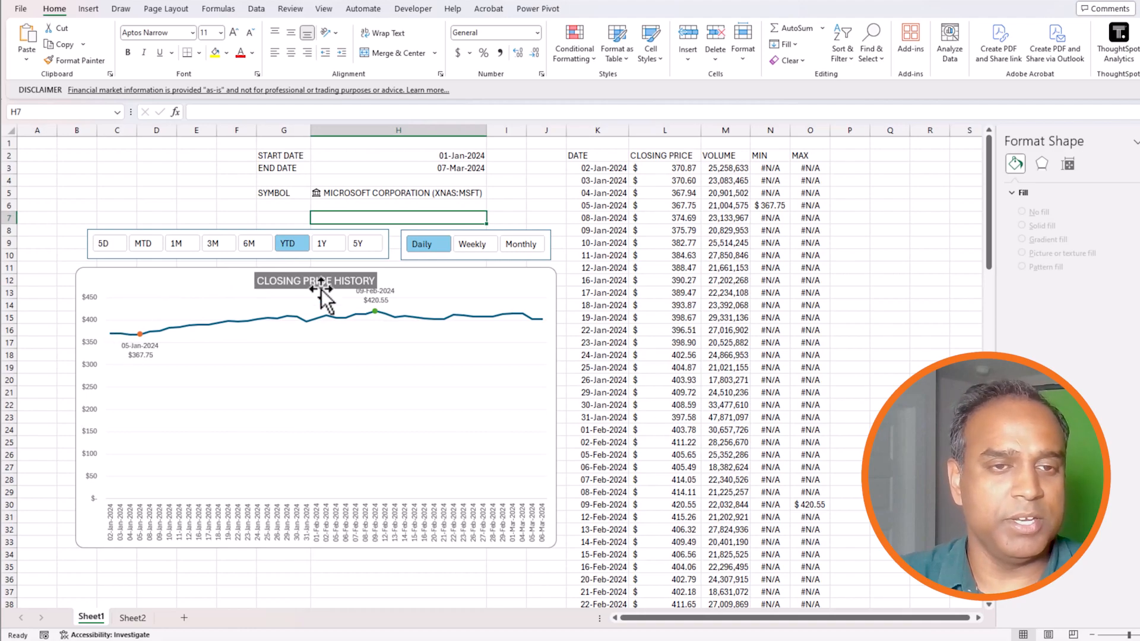
pyautogui.click(336, 248)
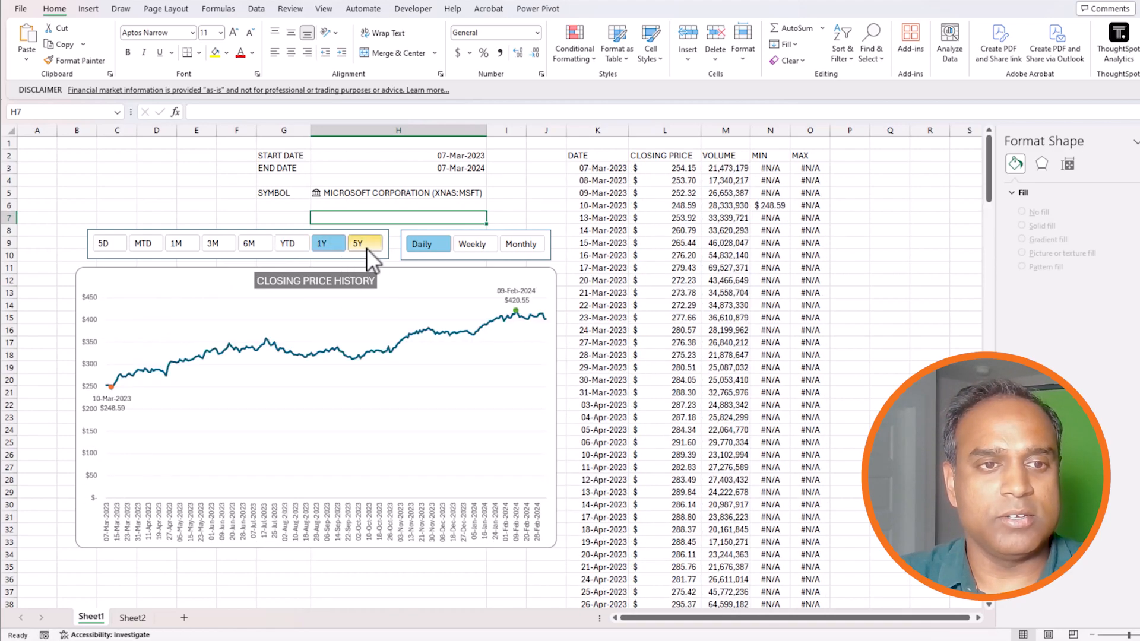
pyautogui.click(366, 248)
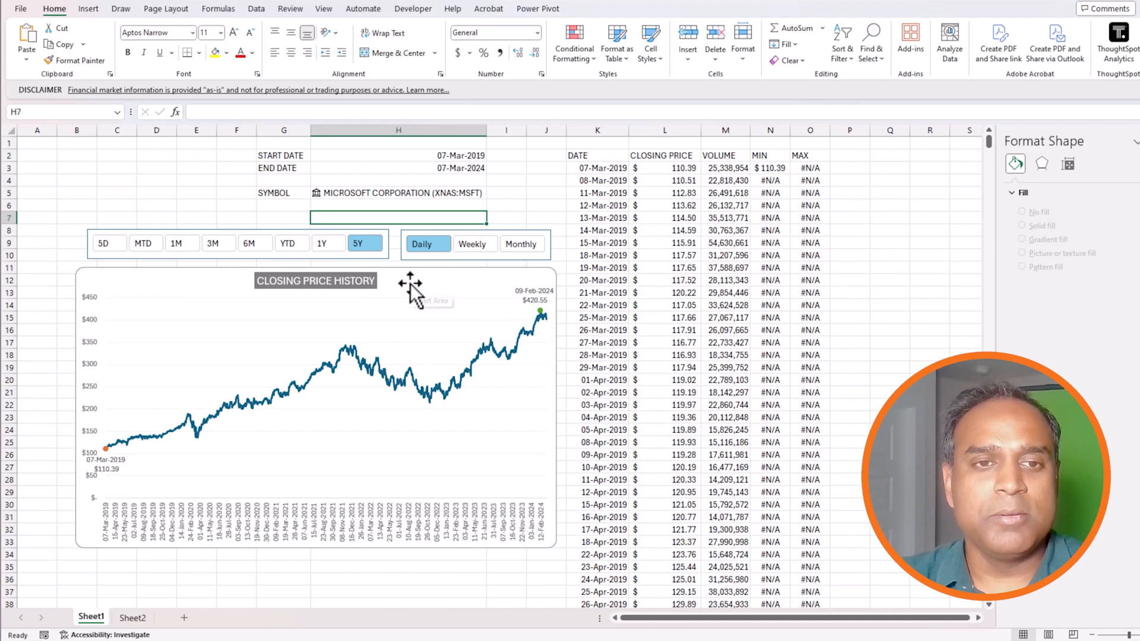
# Switch to the finished Visa stock history dashboard, filter it to YTD, and examine its price line and volume columns.
pyautogui.hotkey('alt', 'Tab')
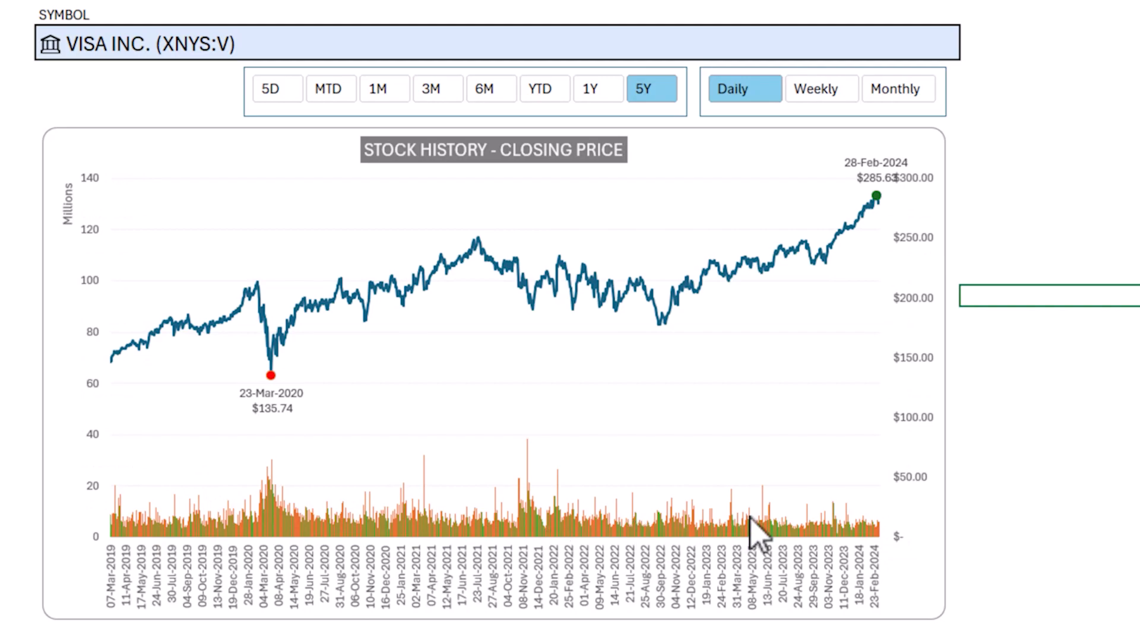
pyautogui.click(537, 90)
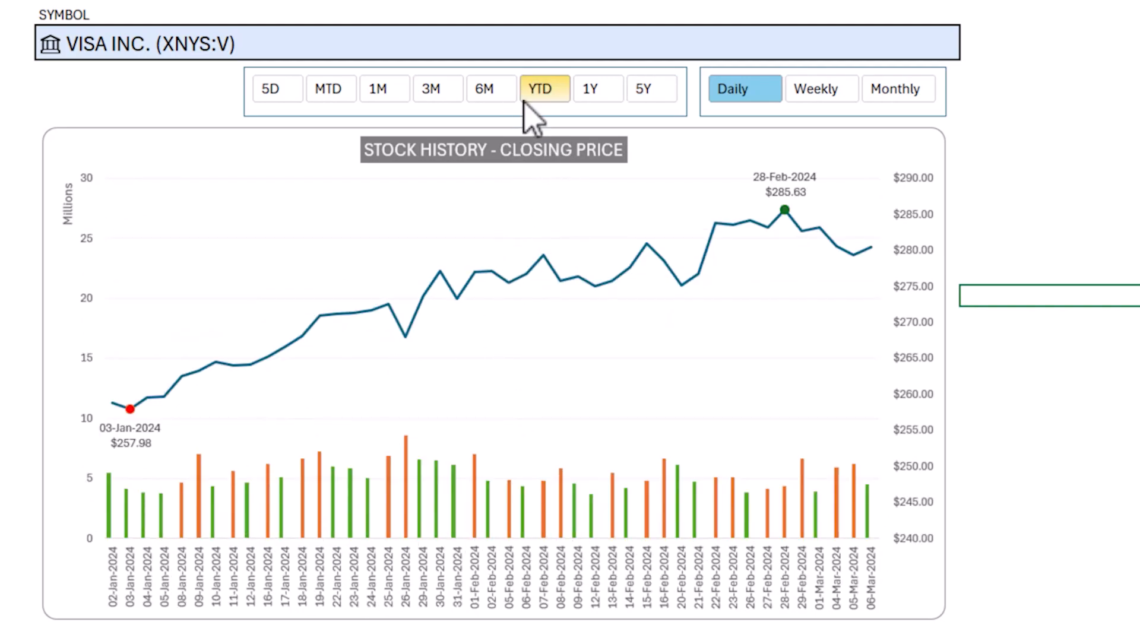
pyautogui.moveTo(422, 467)
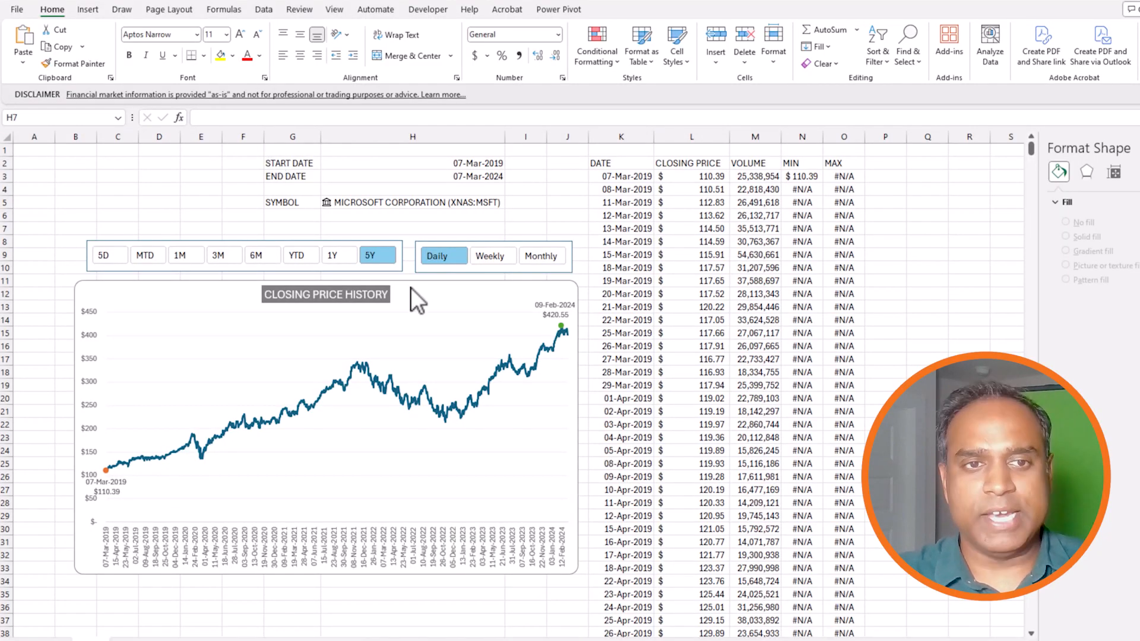
# Add the header GREEN VOL in P2 beside the MAX column and widen column P to fit it.
pyautogui.click(676, 231)
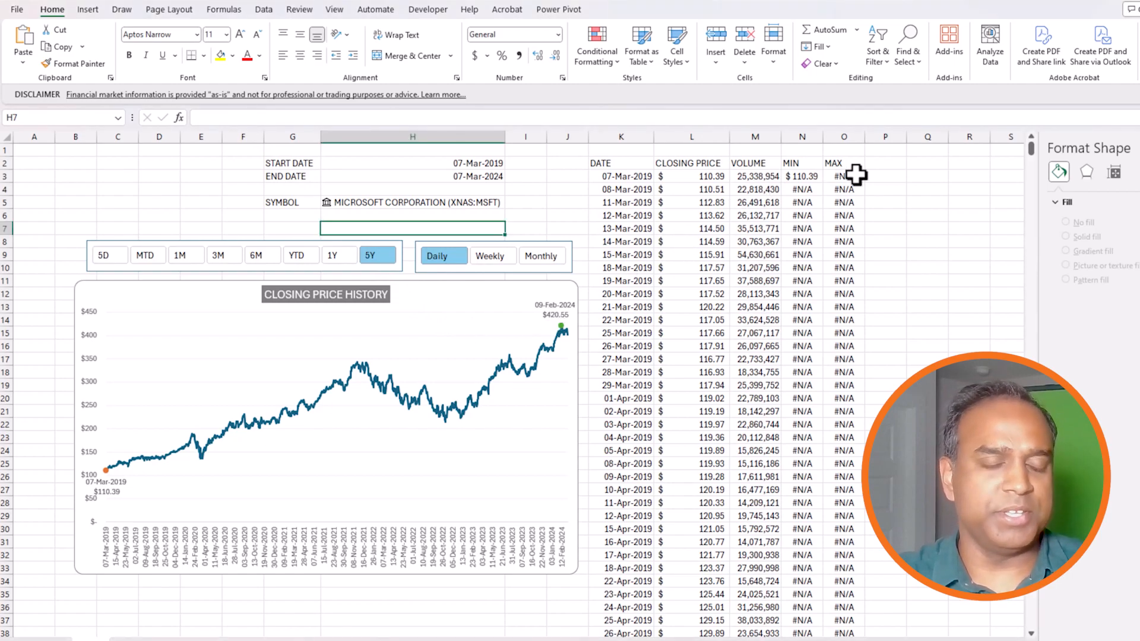
pyautogui.click(886, 166)
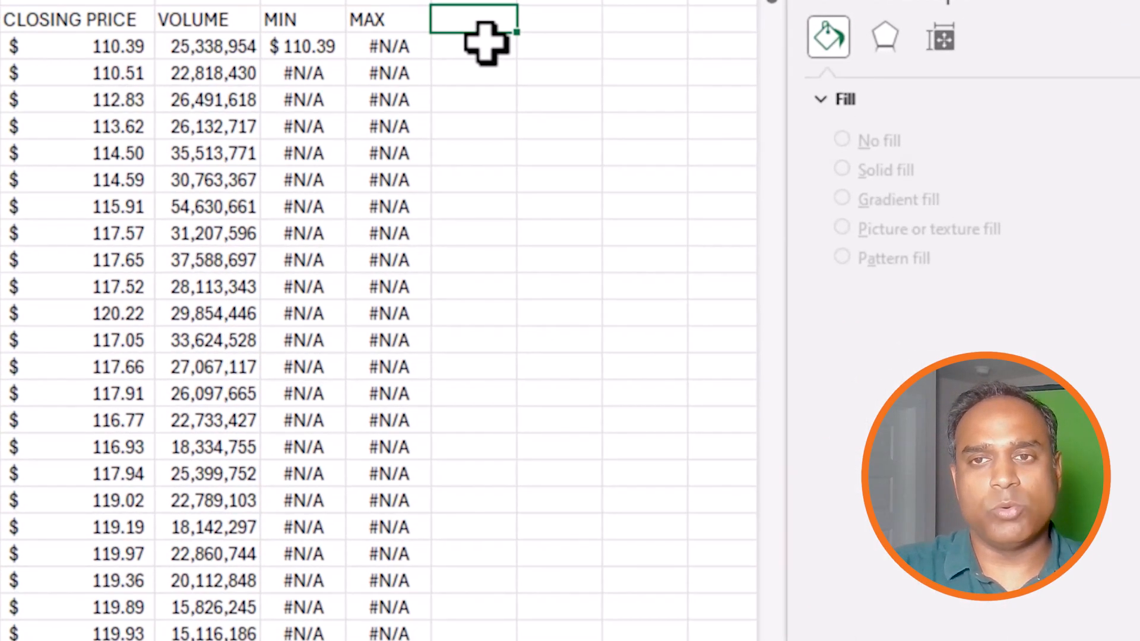
pyautogui.write('G')
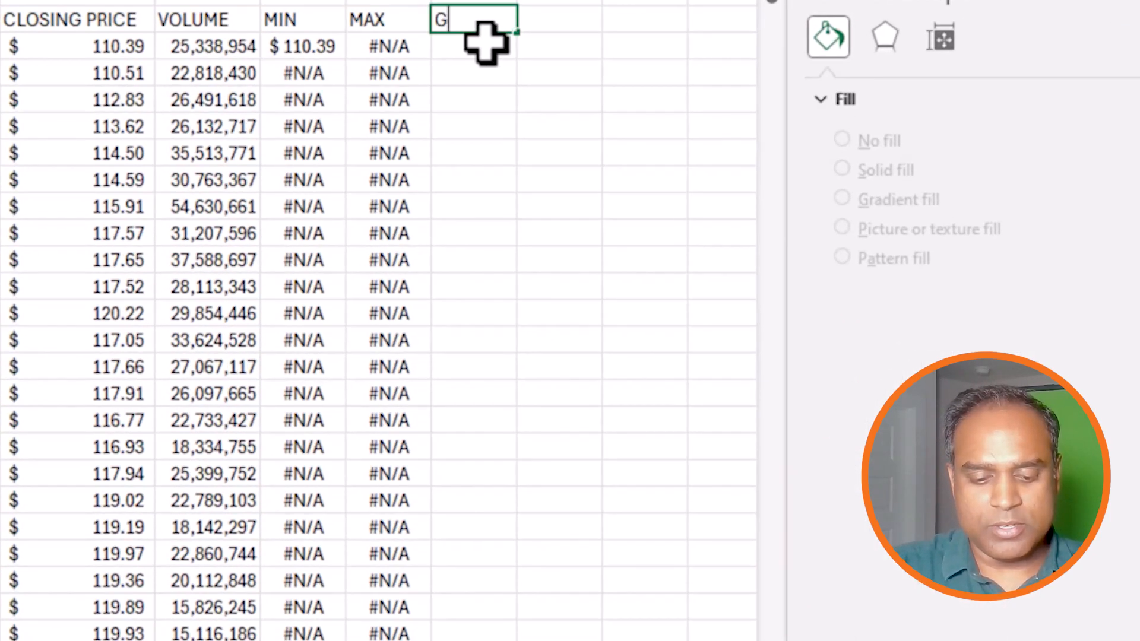
pyautogui.write('REEN VOL')
pyautogui.press('Return')
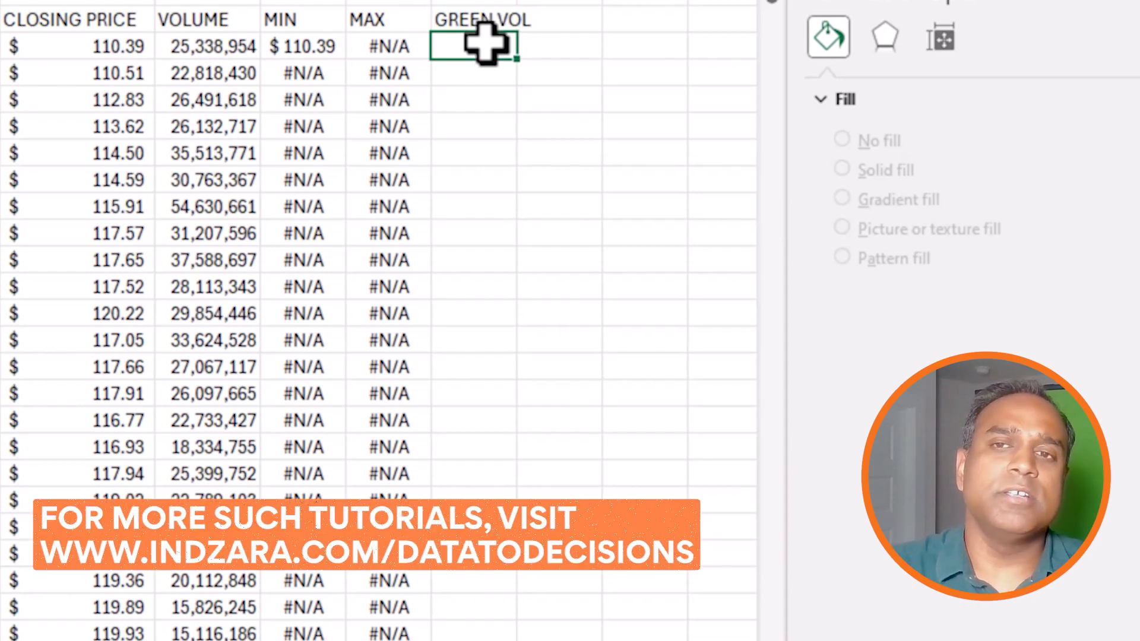
pyautogui.moveTo(517, 1); pyautogui.dragTo(558, 1)
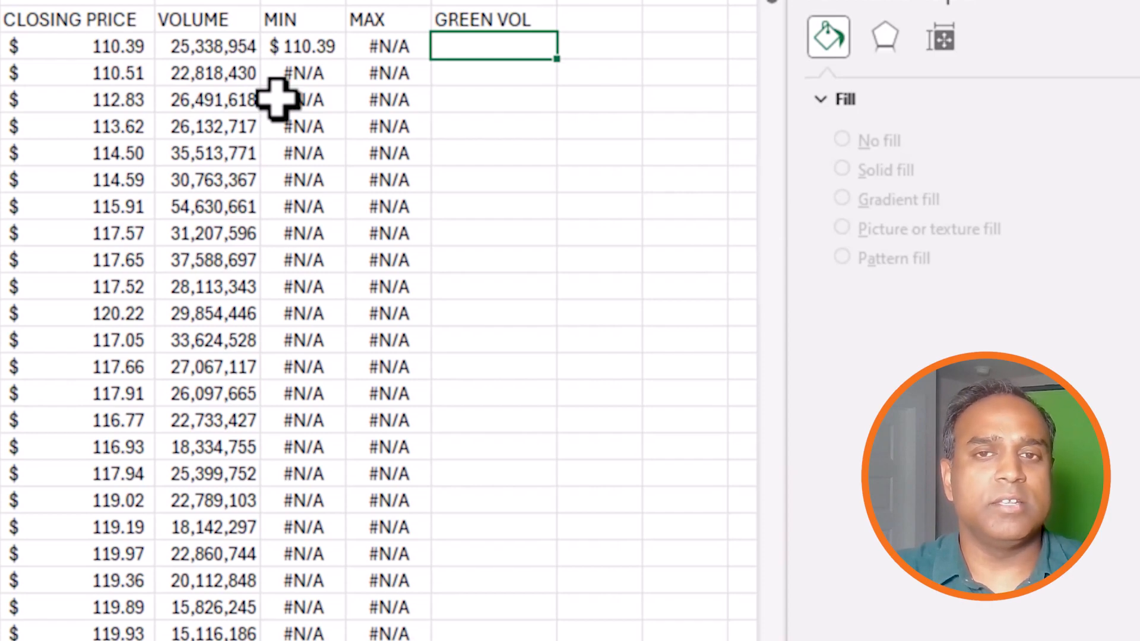
# Examine the VOLUME column and the STOCKHISTORY formula in K3 that spills the stock data.
pyautogui.click(201, 1)
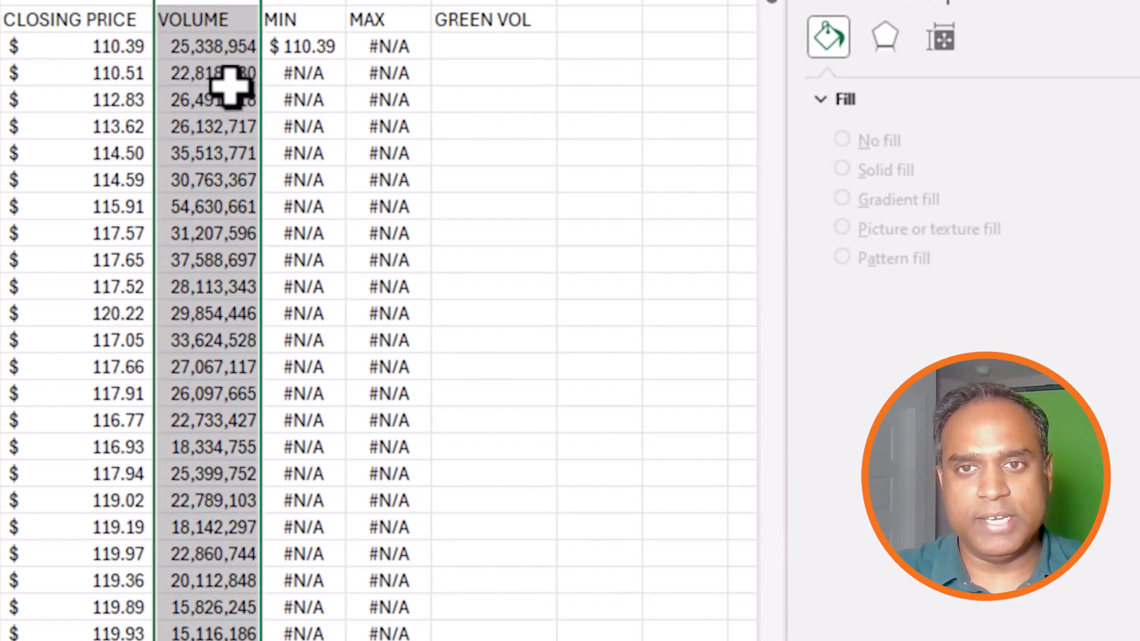
pyautogui.click(517, 46)
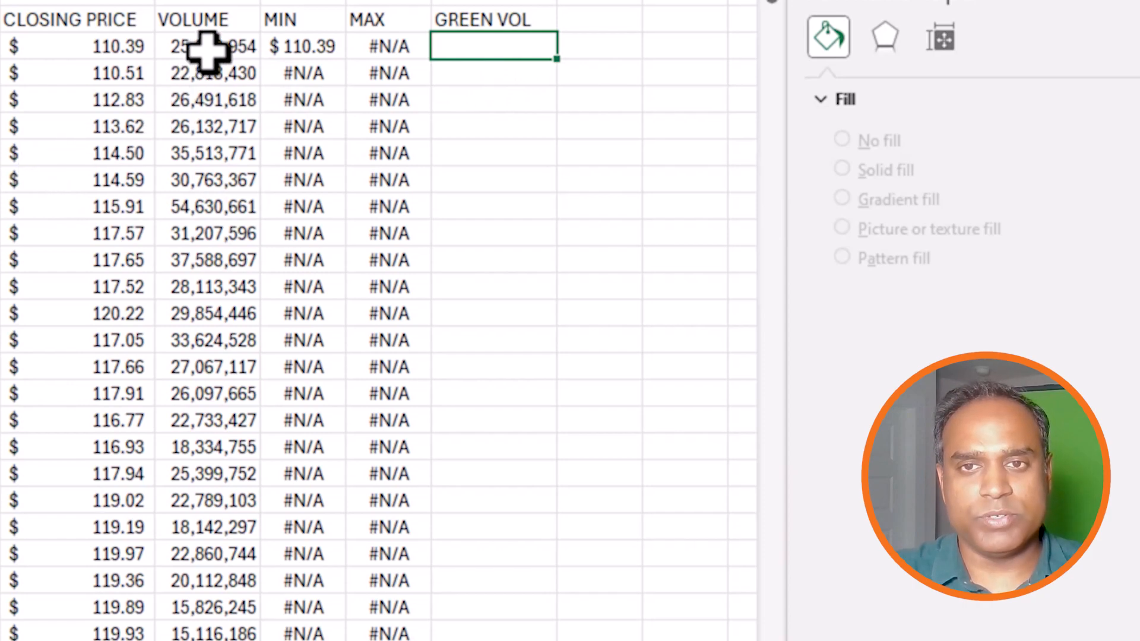
pyautogui.click(214, 7)
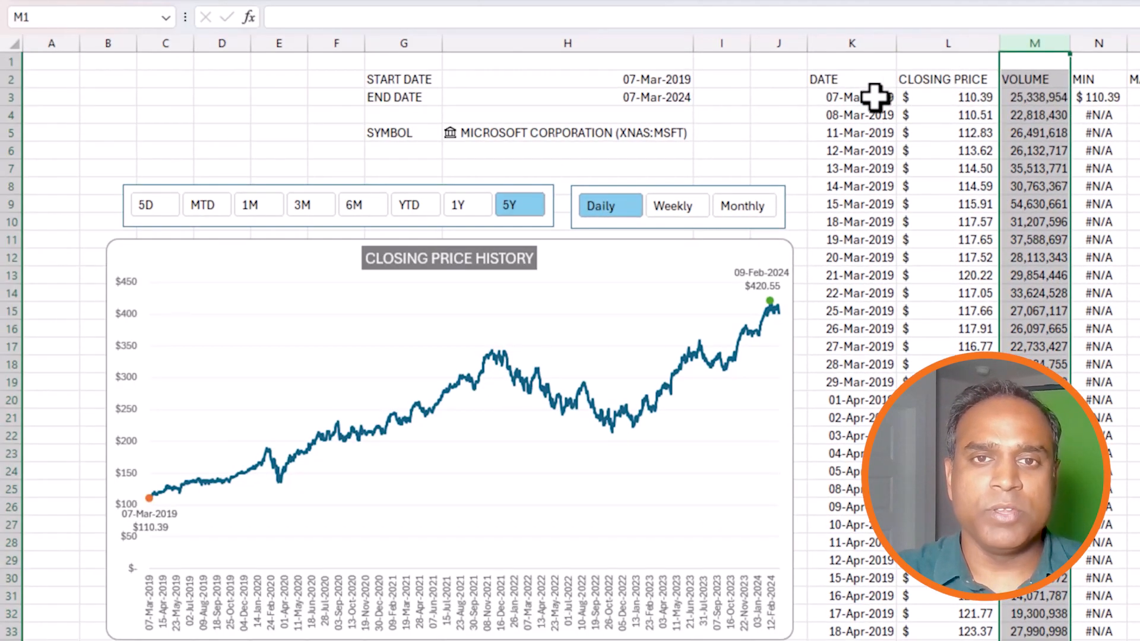
pyautogui.click(874, 97)
pyautogui.moveTo(874, 79); pyautogui.dragTo(1026, 206)
pyautogui.click(877, 101)
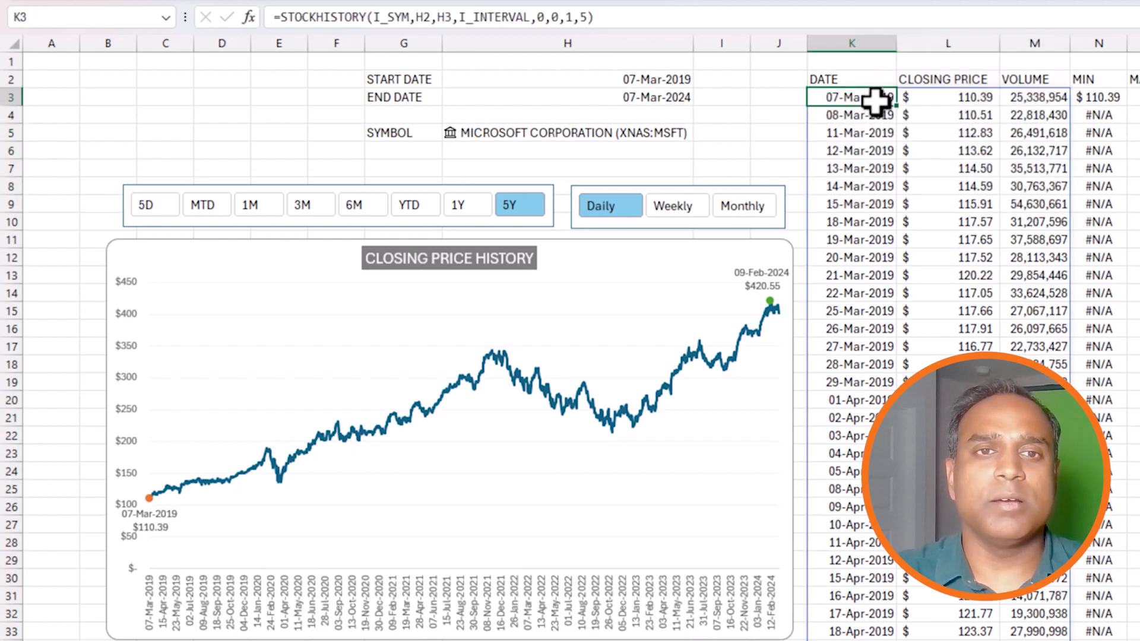
pyautogui.click(482, 2)
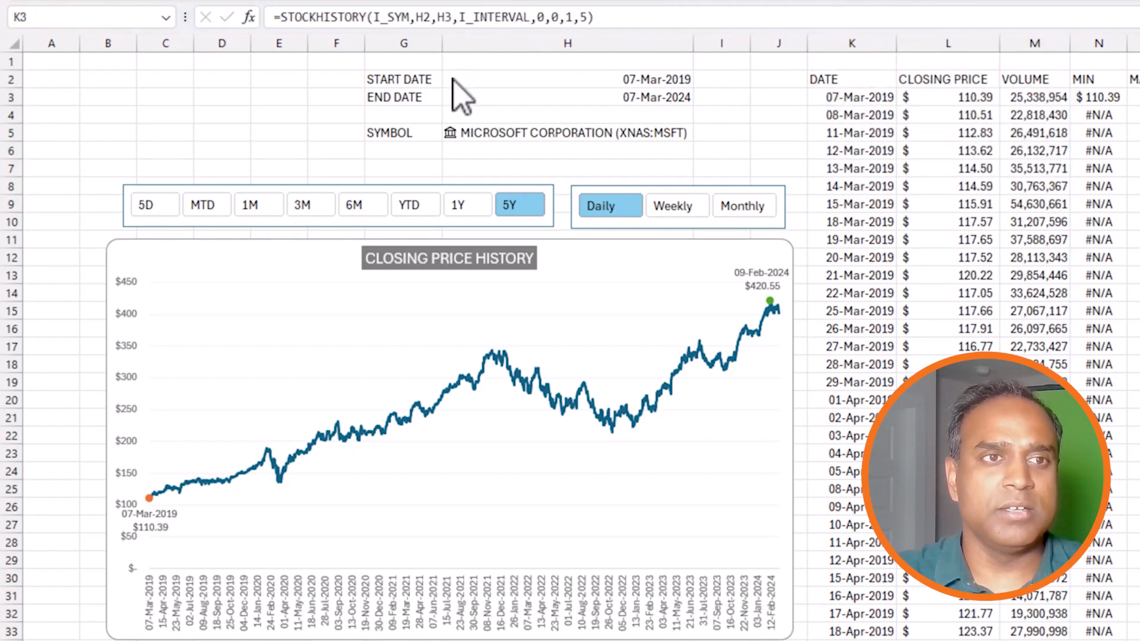
pyautogui.click(852, 102)
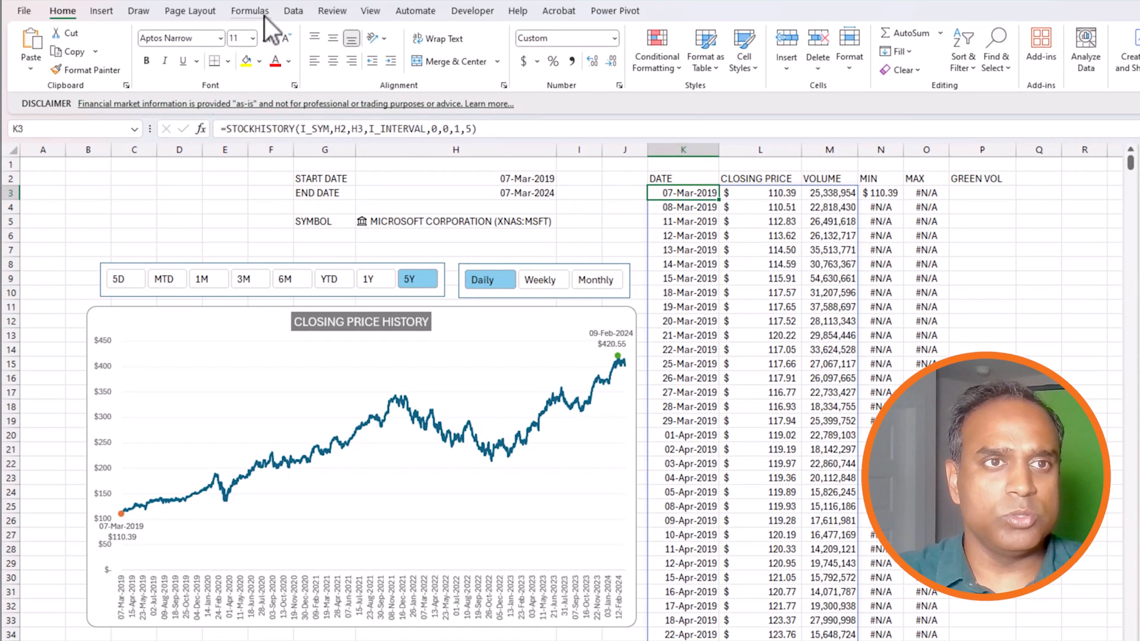
# Define a workbook-scoped name R_VOL referring to =INDEX(Sheet1!$K$3#,,3) and leave the Name Manager.
pyautogui.click(249, 10)
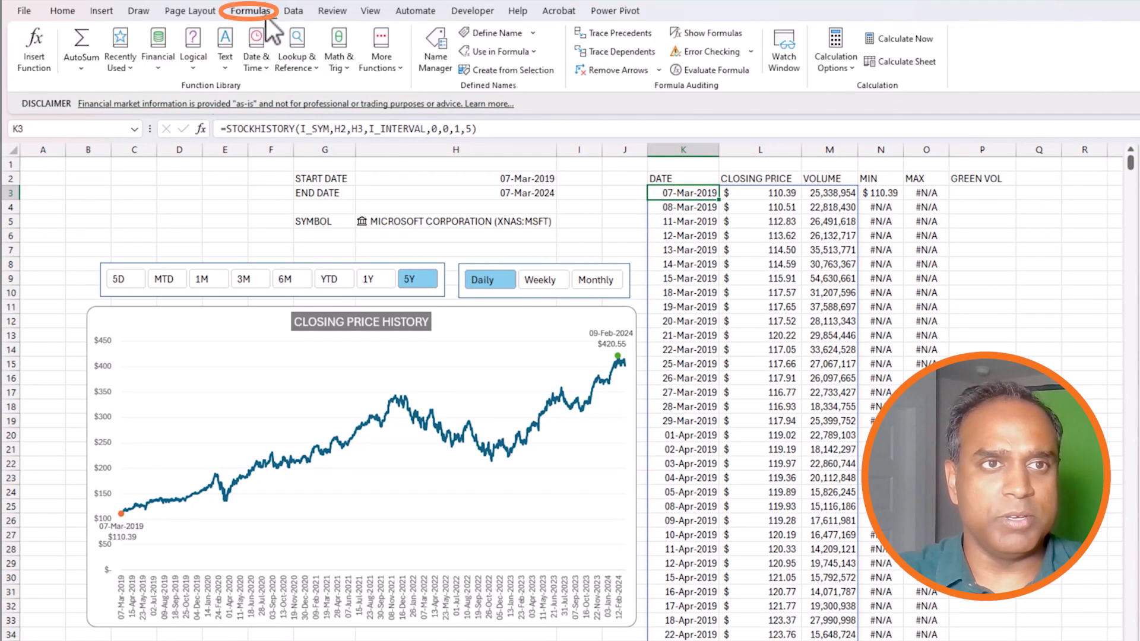
pyautogui.click(430, 59)
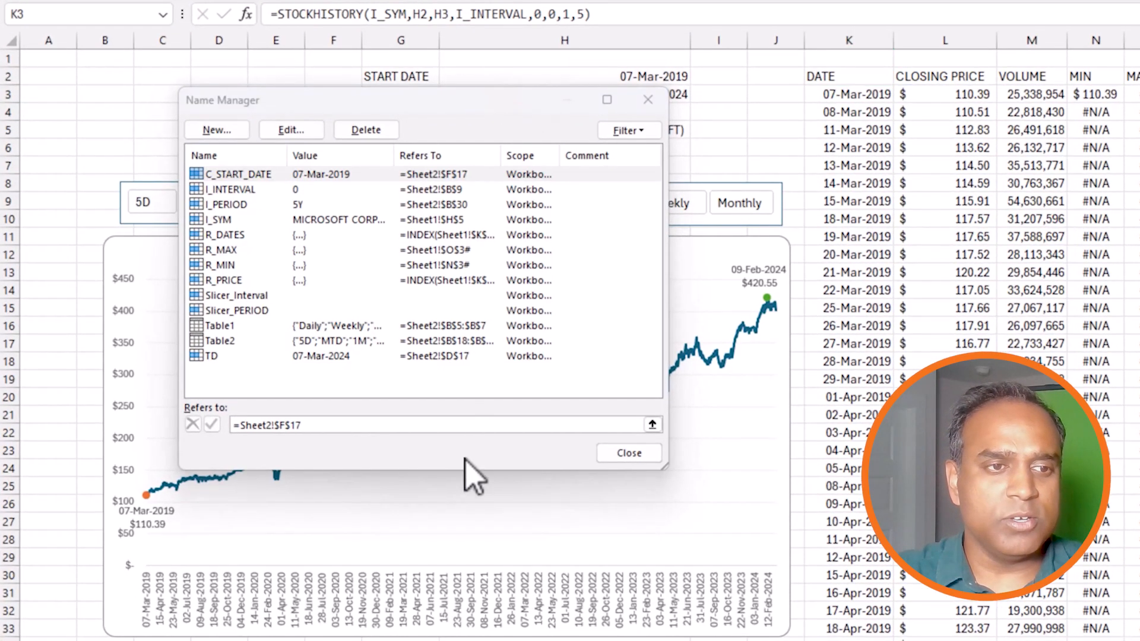
pyautogui.moveTo(453, 107); pyautogui.dragTo(636, 83)
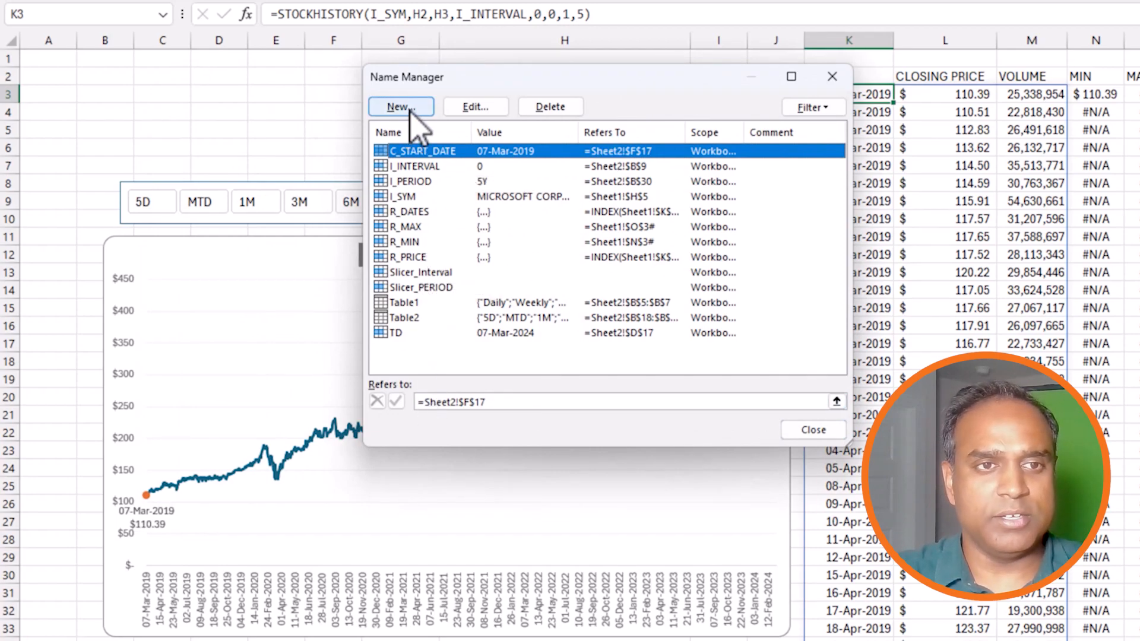
pyautogui.press('Escape')
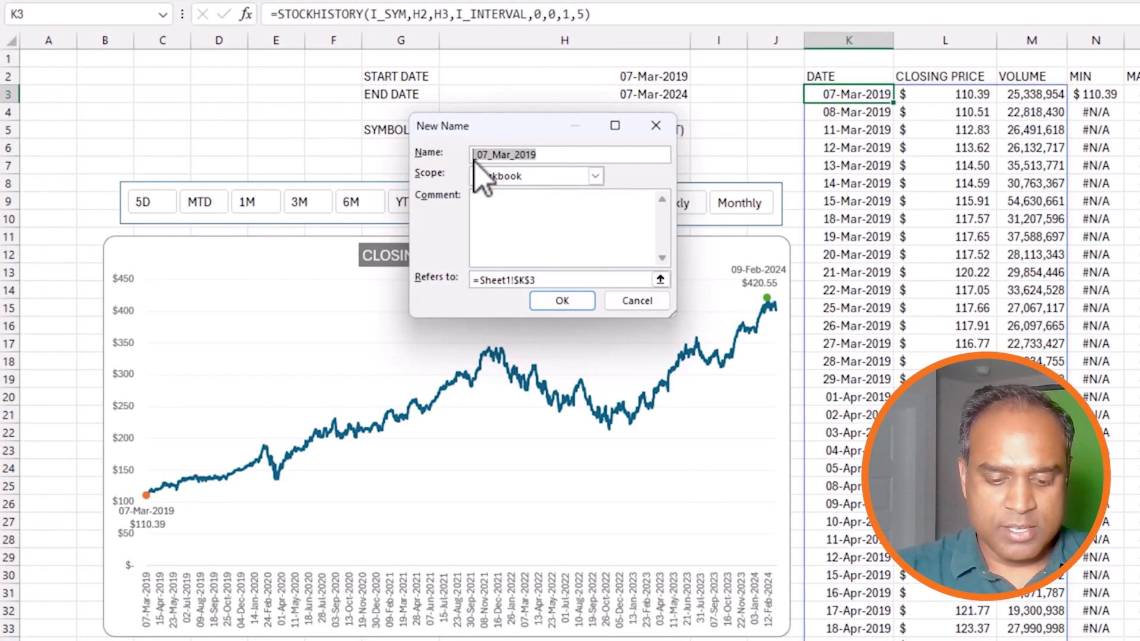
pyautogui.write('R_VOL')
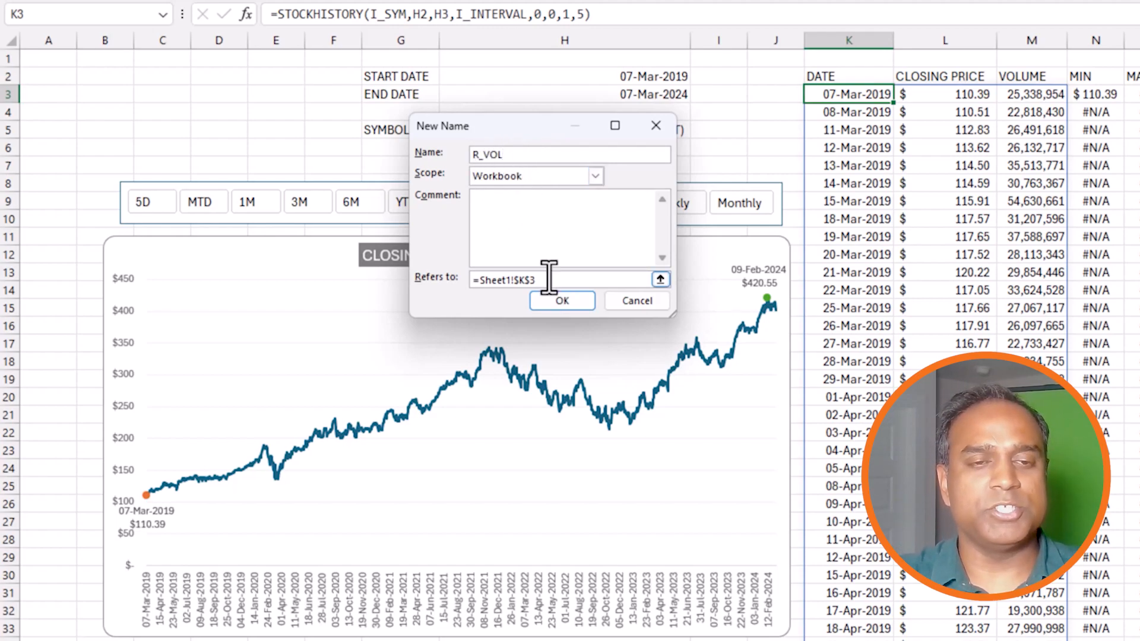
pyautogui.moveTo(543, 281); pyautogui.dragTo(478, 279)
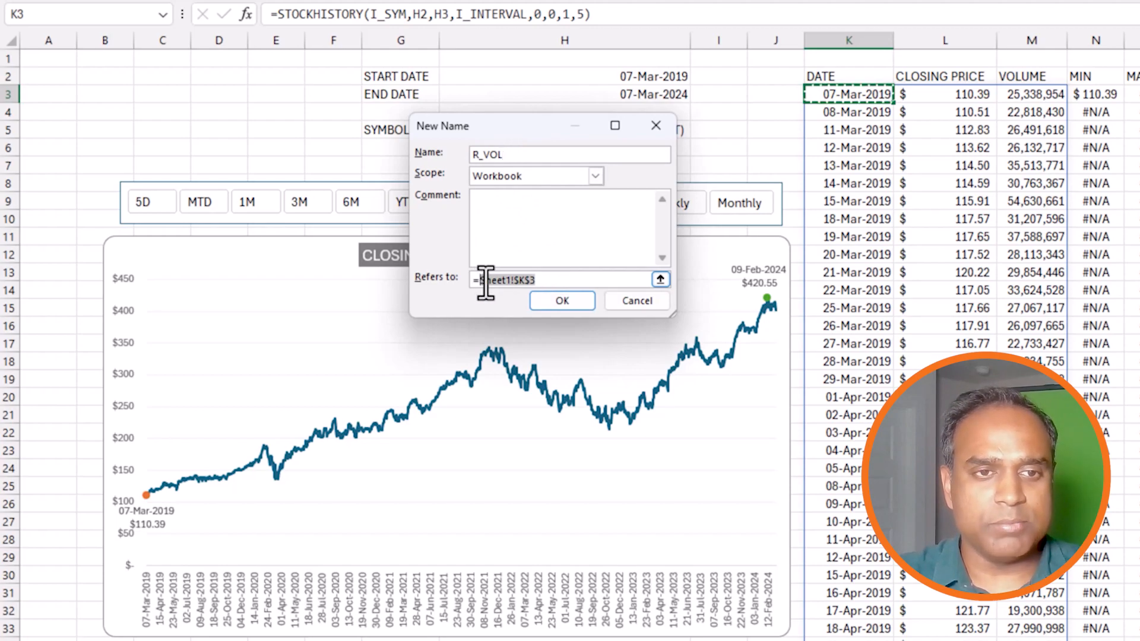
pyautogui.write('=IN')
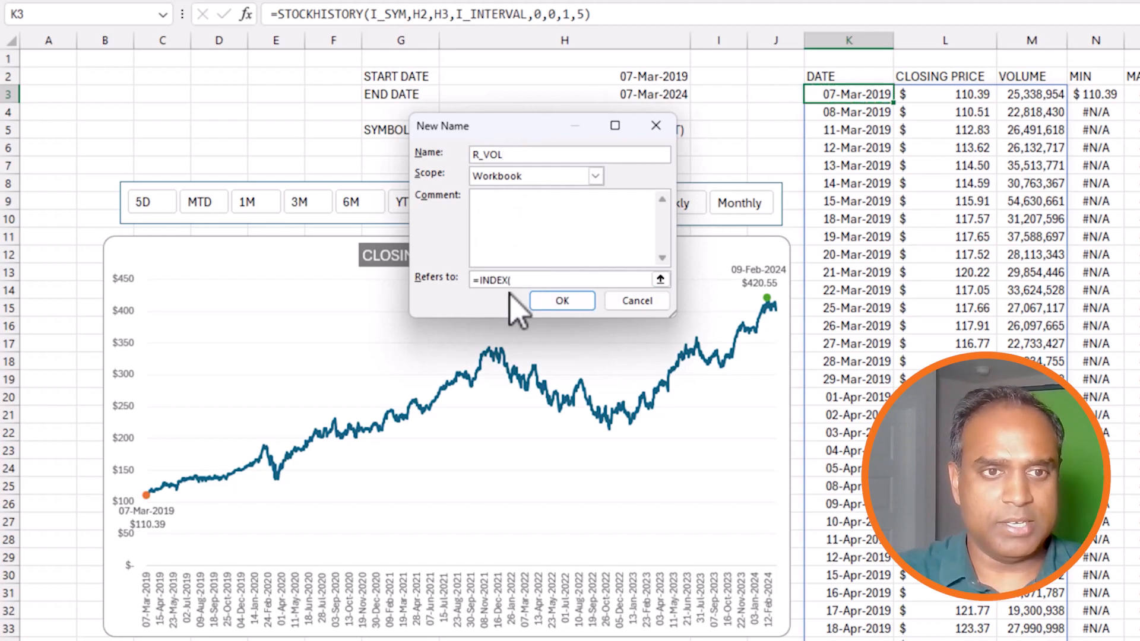
pyautogui.write('DEX(')
pyautogui.click(845, 96)
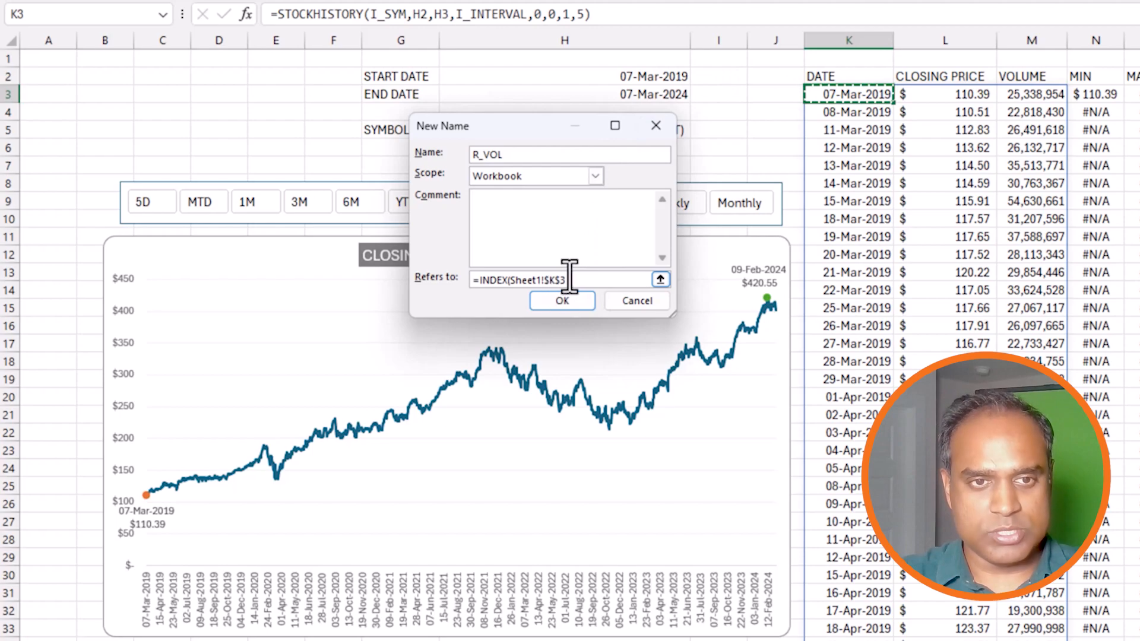
pyautogui.write('#,,3)')
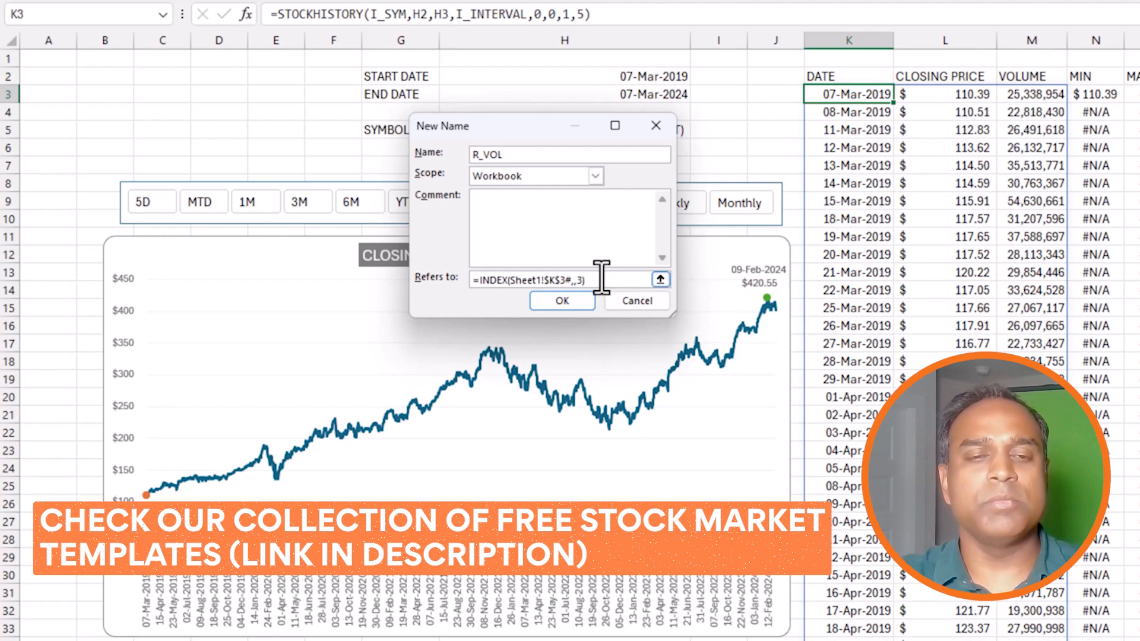
pyautogui.click(576, 308)
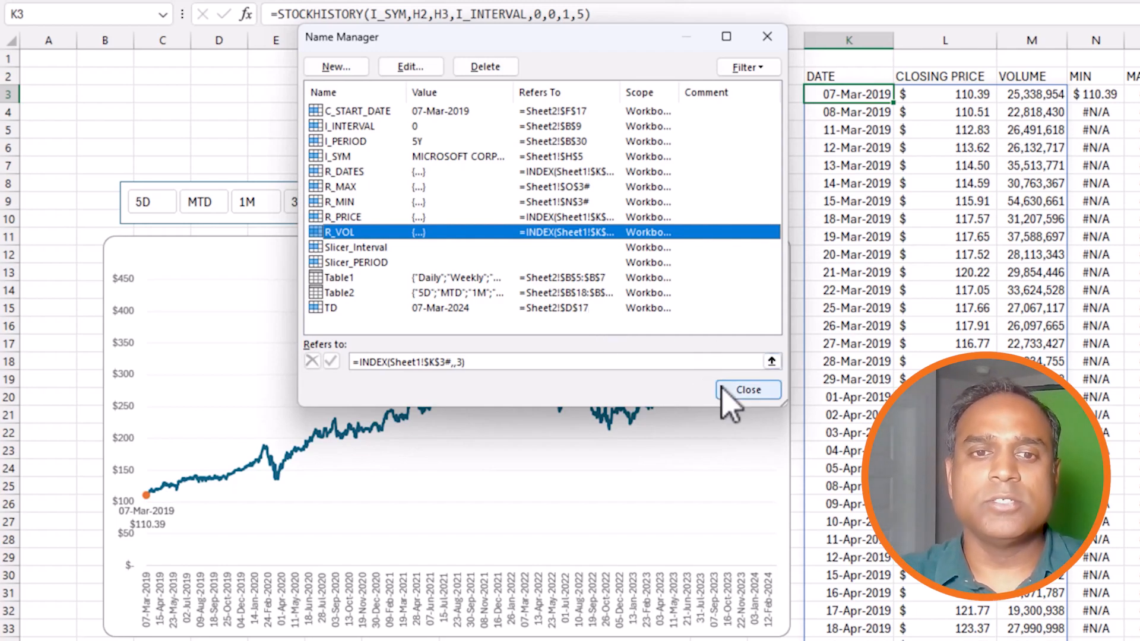
pyautogui.click(739, 393)
# Close the Format Shape pane and begin the GREEN VOL formula in P3 with =IF(R_PRICE>.
pyautogui.click(669, 98)
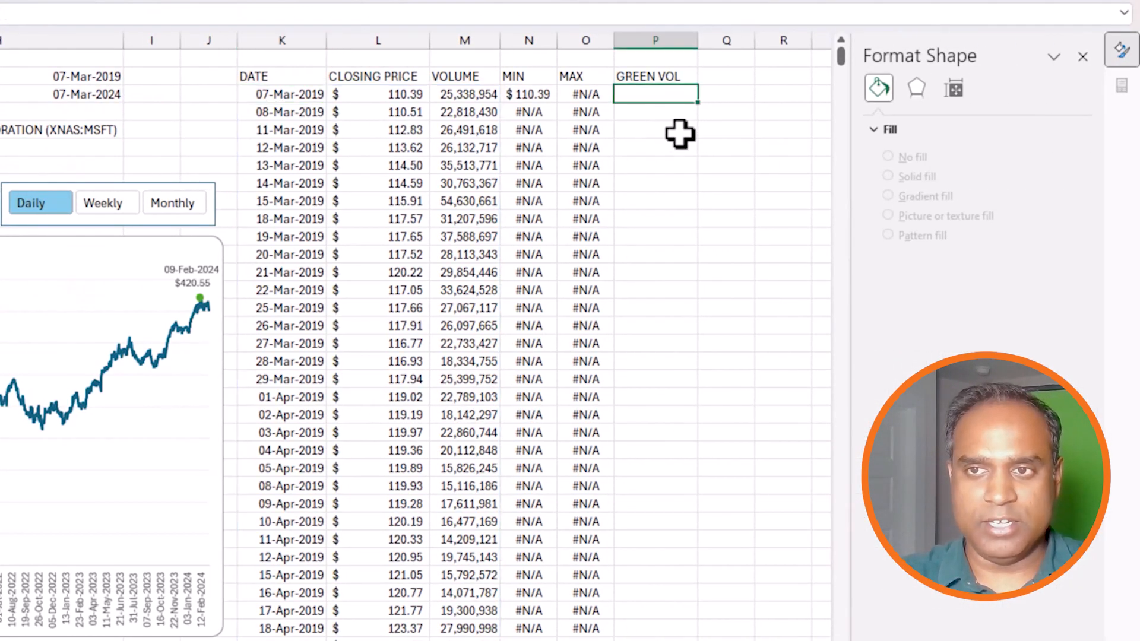
pyautogui.click(1083, 56)
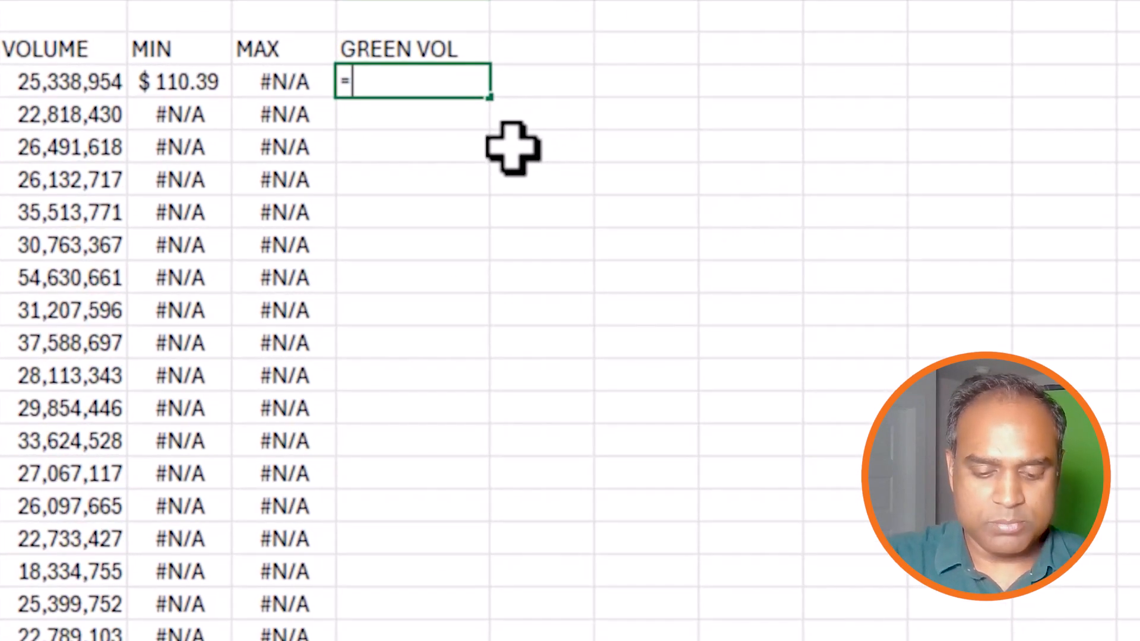
pyautogui.write('=IF(R_')
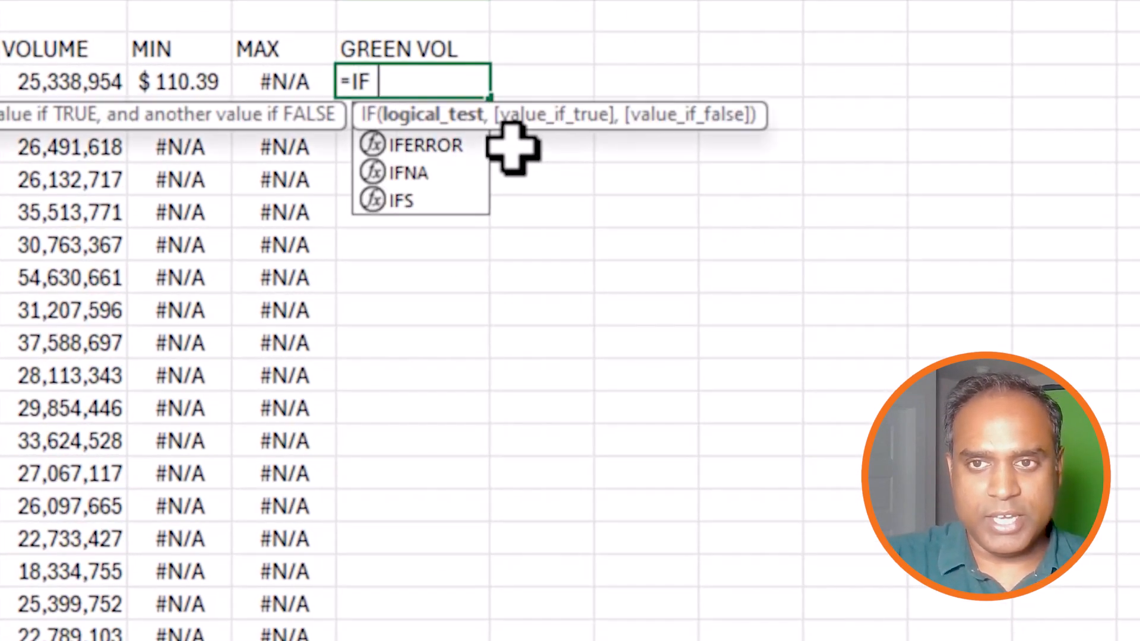
pyautogui.write('PRICE')
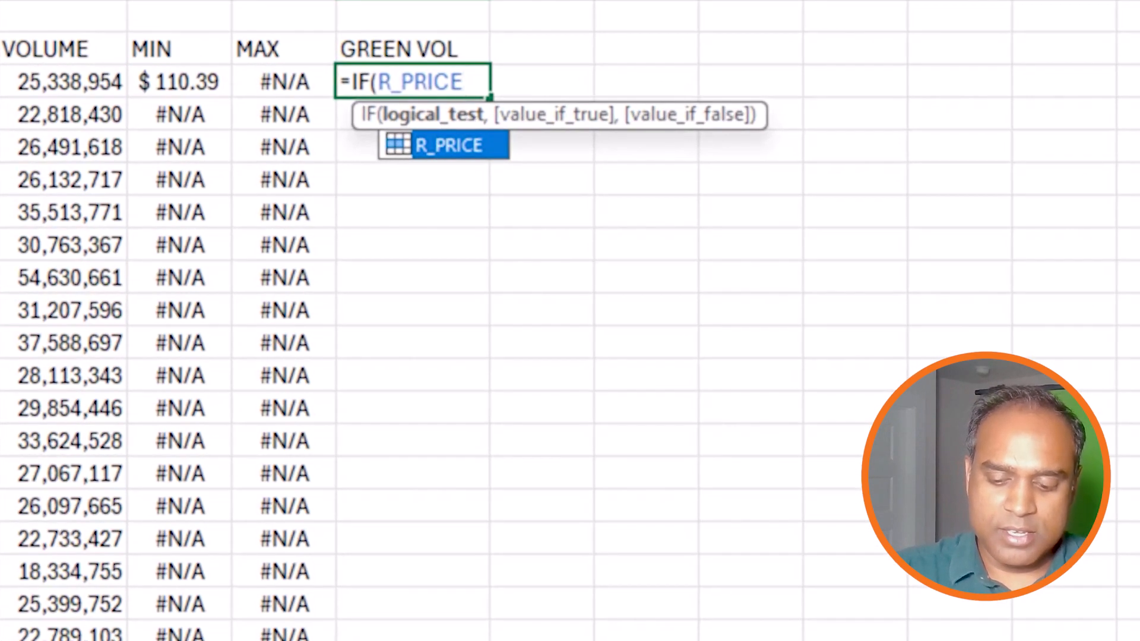
pyautogui.write('>')
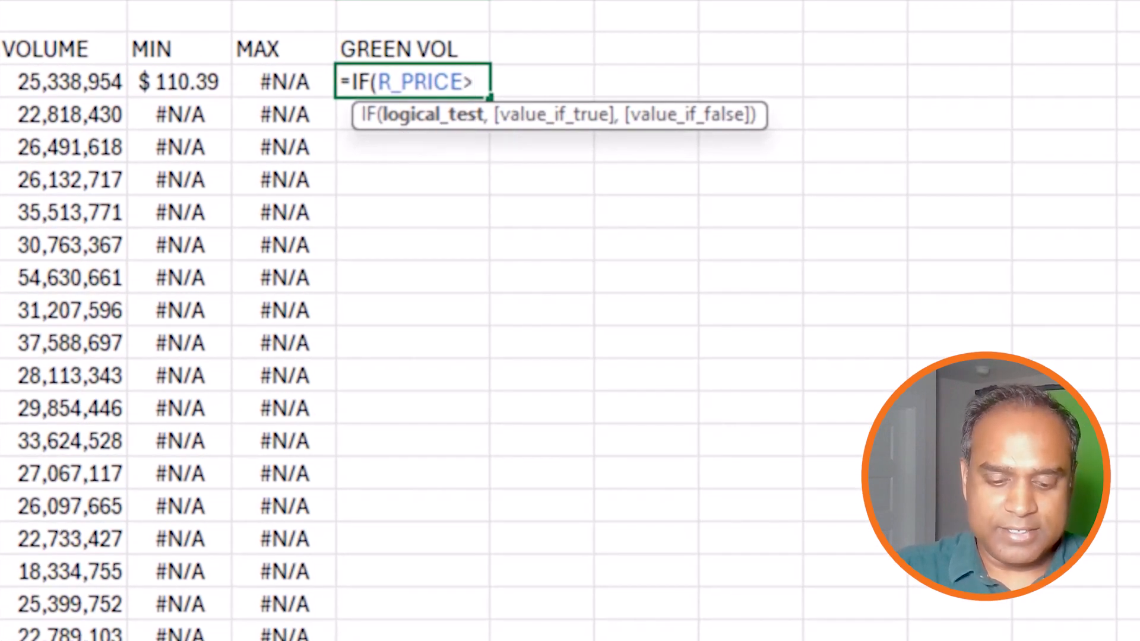
# Complete the logical test with the previous row's prices using OFFSET(R_PRICE,-1,0,ROWS(R_PRICE)).
pyautogui.write('OFFSET')
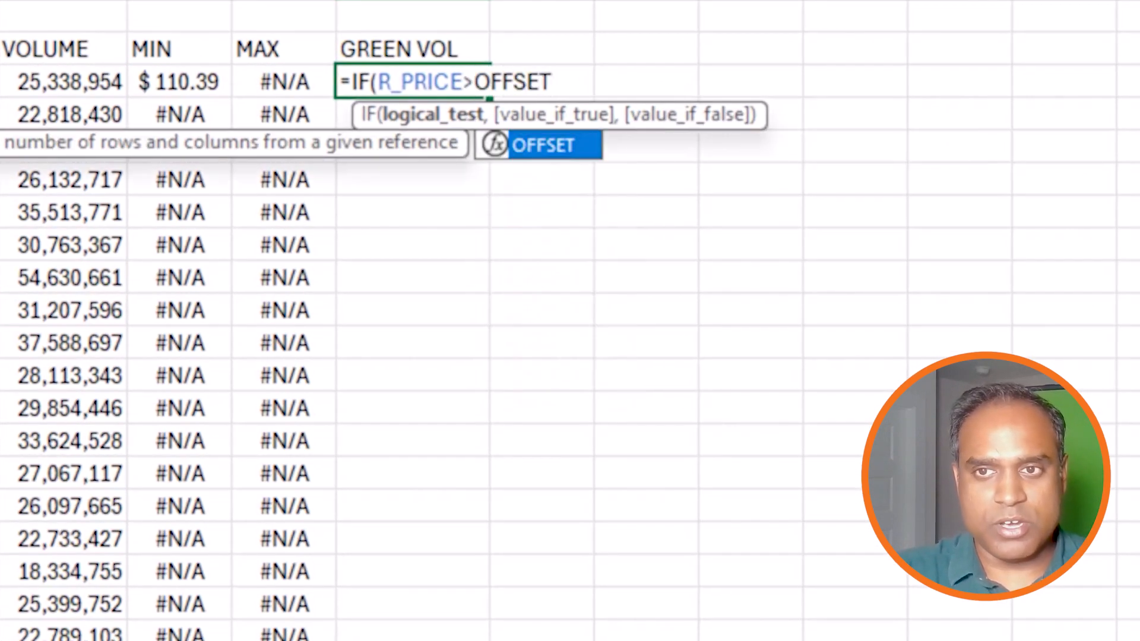
pyautogui.write('(')
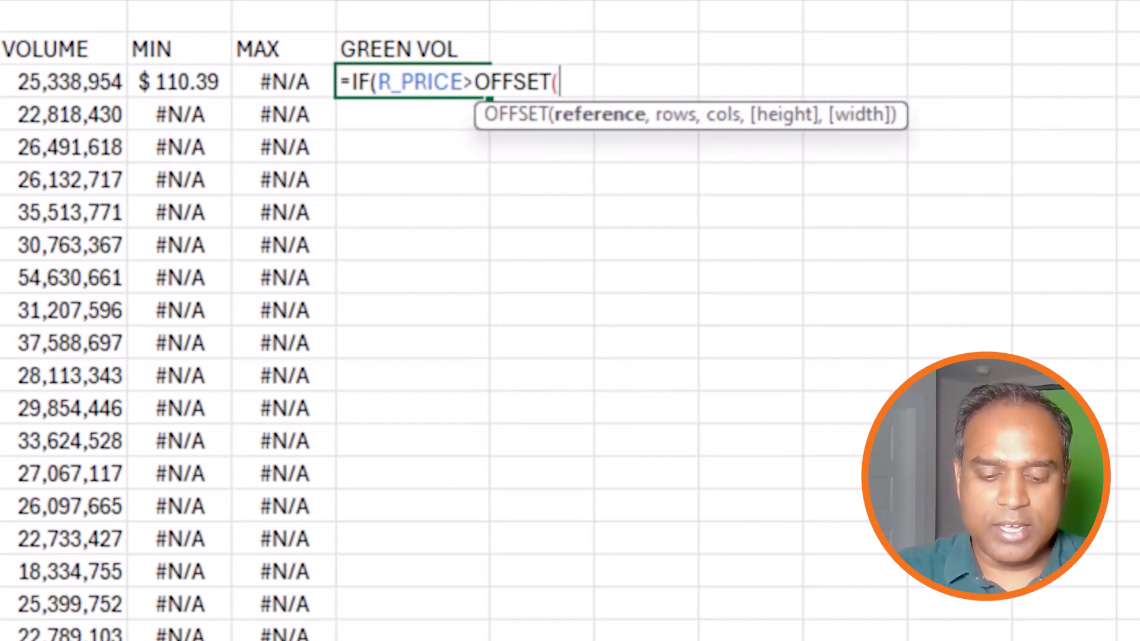
pyautogui.write('R_PRICE')
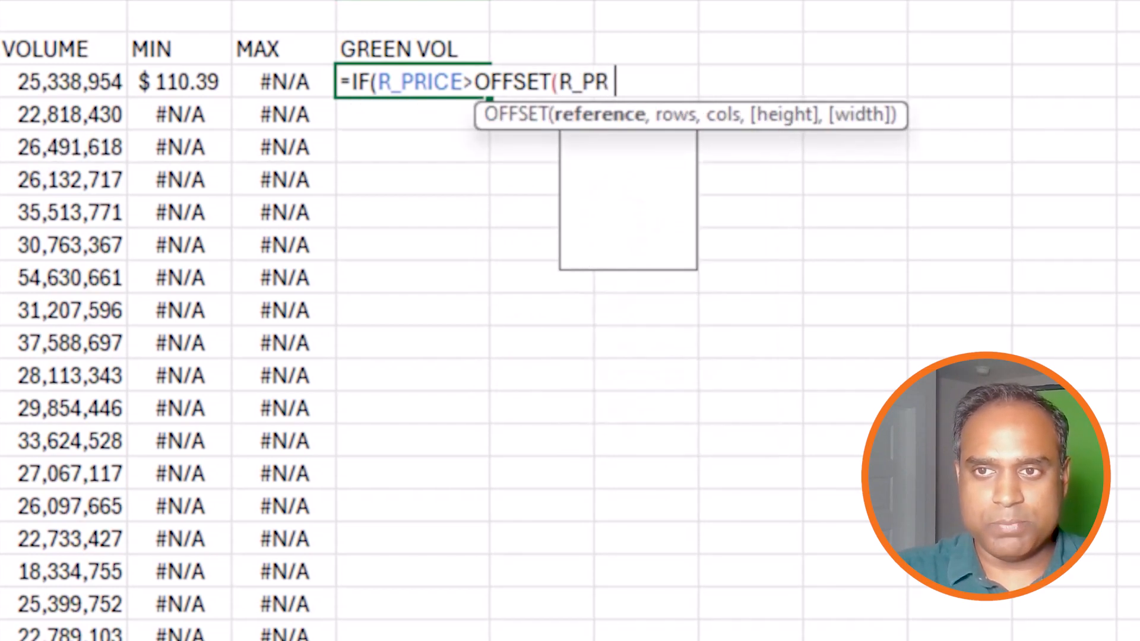
pyautogui.write(',')
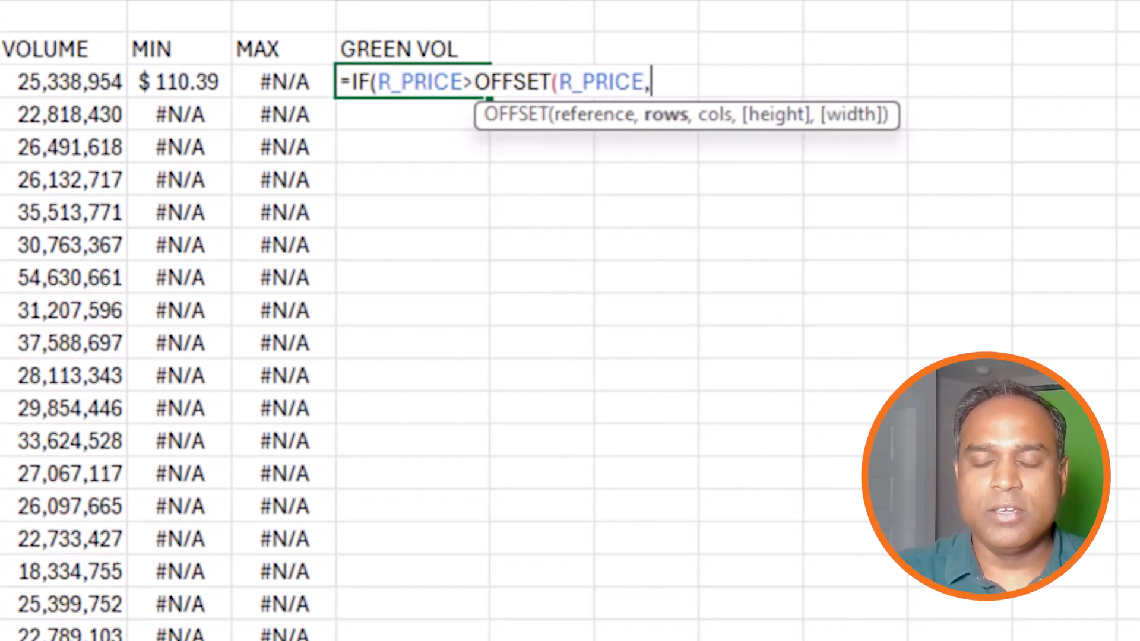
pyautogui.write('-1')
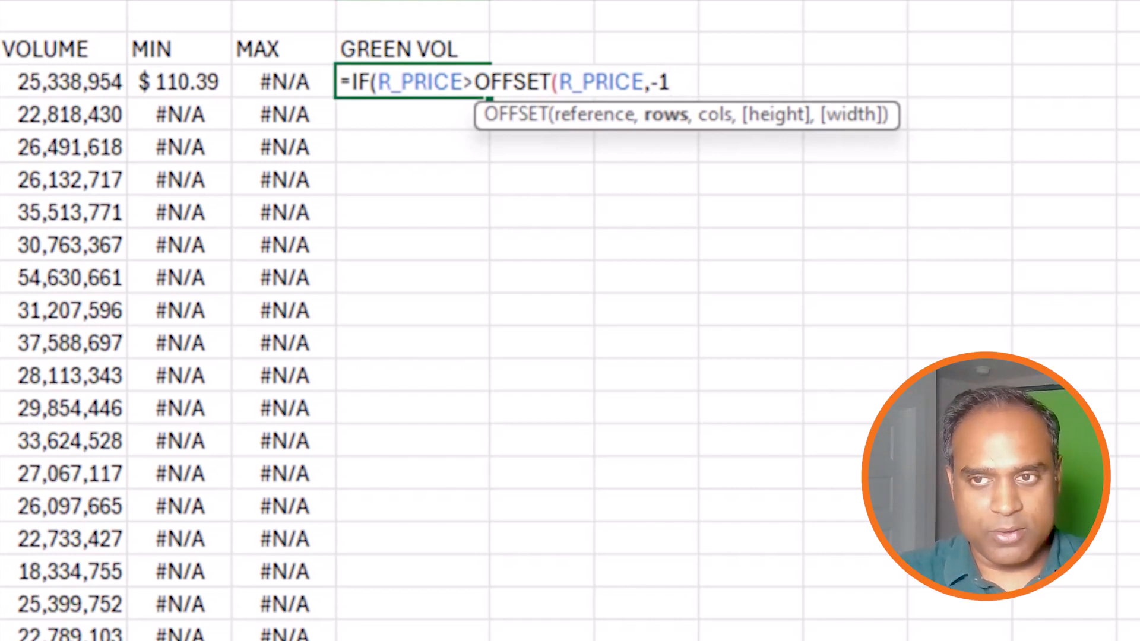
pyautogui.write(',0,')
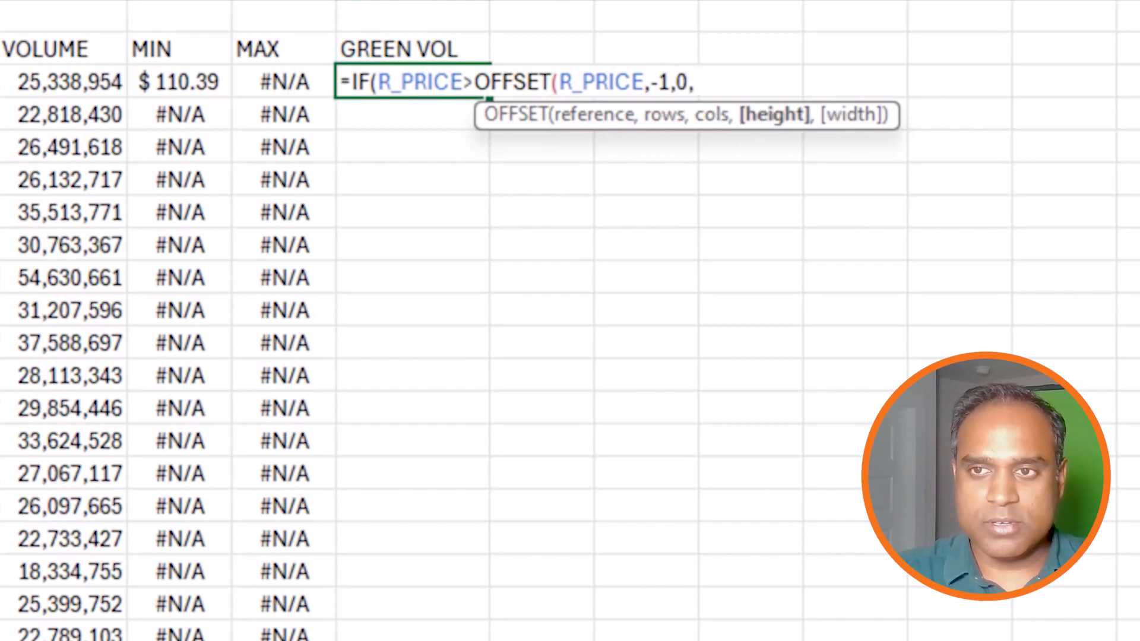
pyautogui.write('ROWS(')
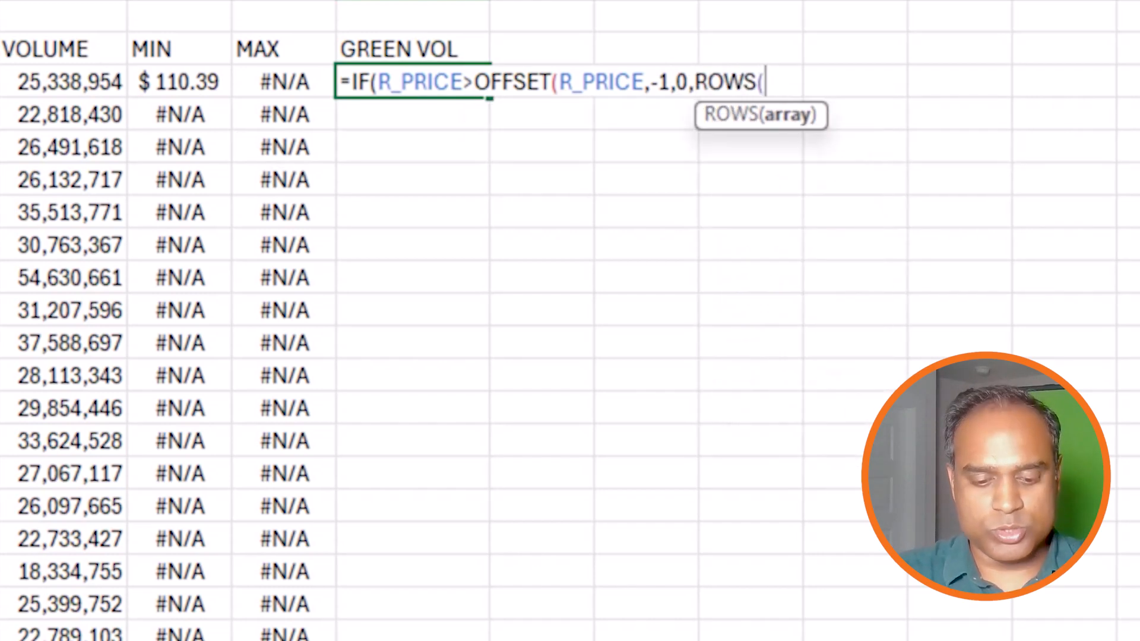
pyautogui.write('R_PR')
pyautogui.press('BackSpace')
pyautogui.write('R_PR')
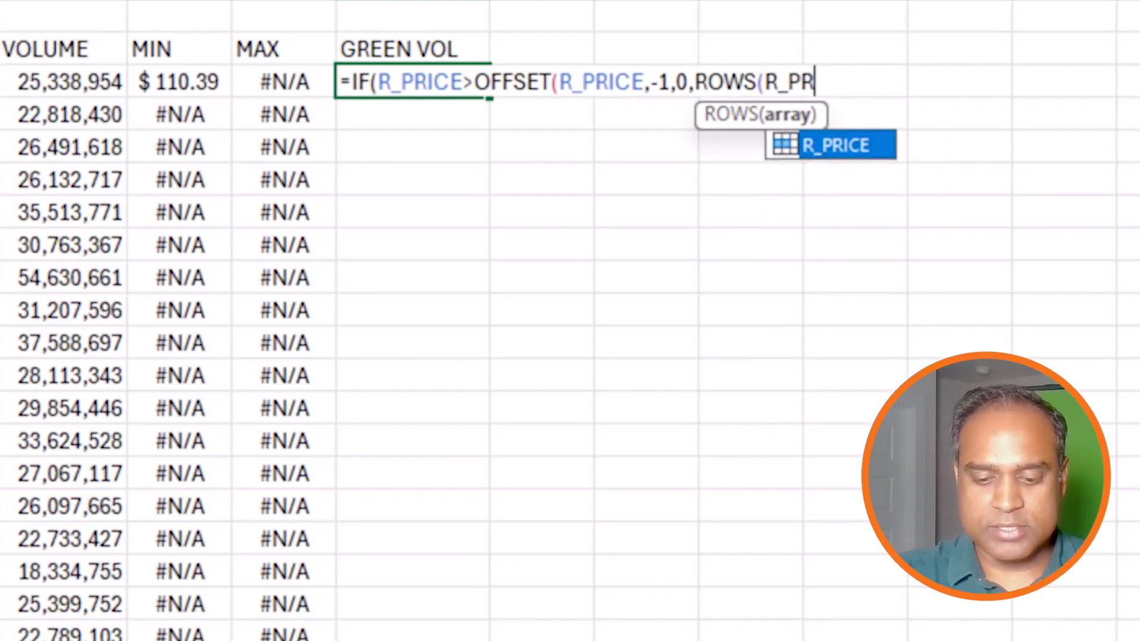
pyautogui.write('ICE)')
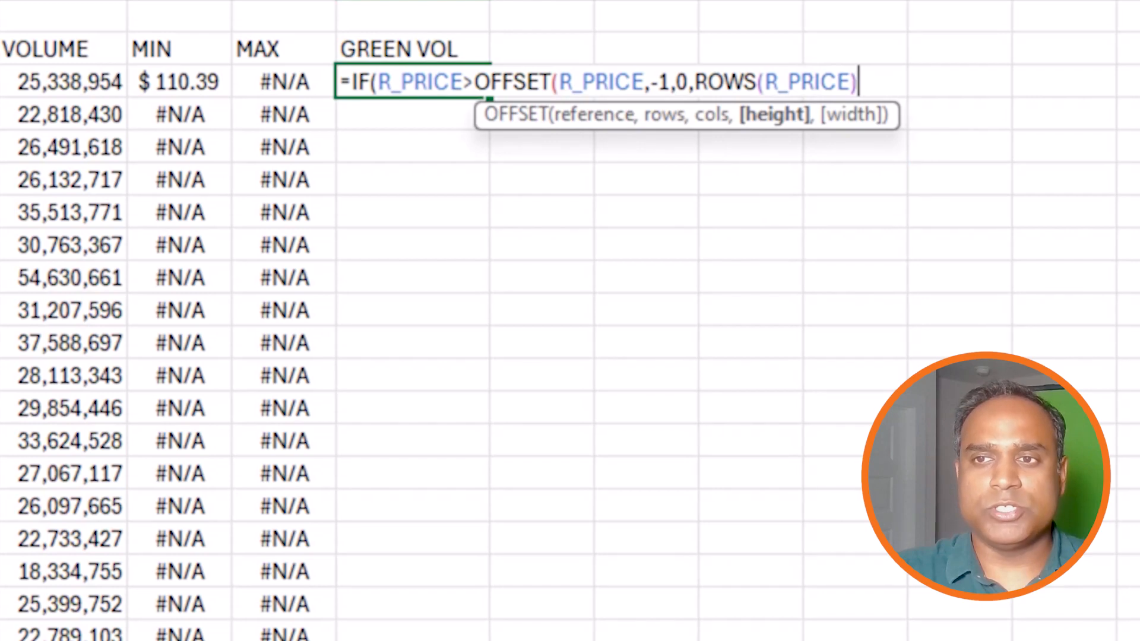
pyautogui.write(')')
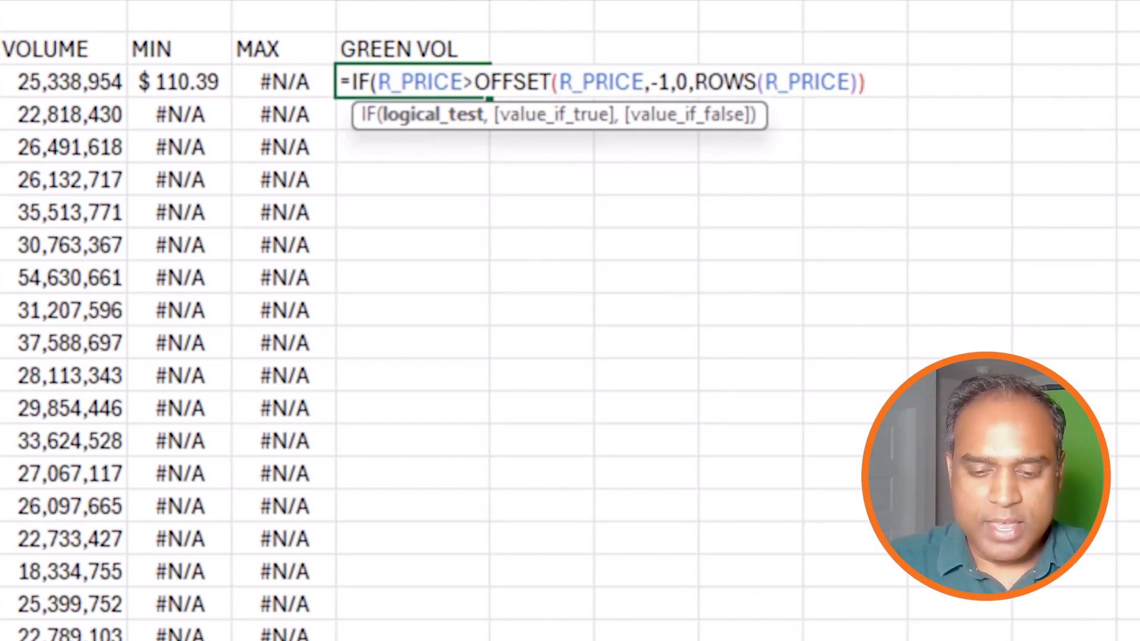
# Finish the P3 formula with R_VOL as the true result and NA() as the false result, and commit it.
pyautogui.write(',')
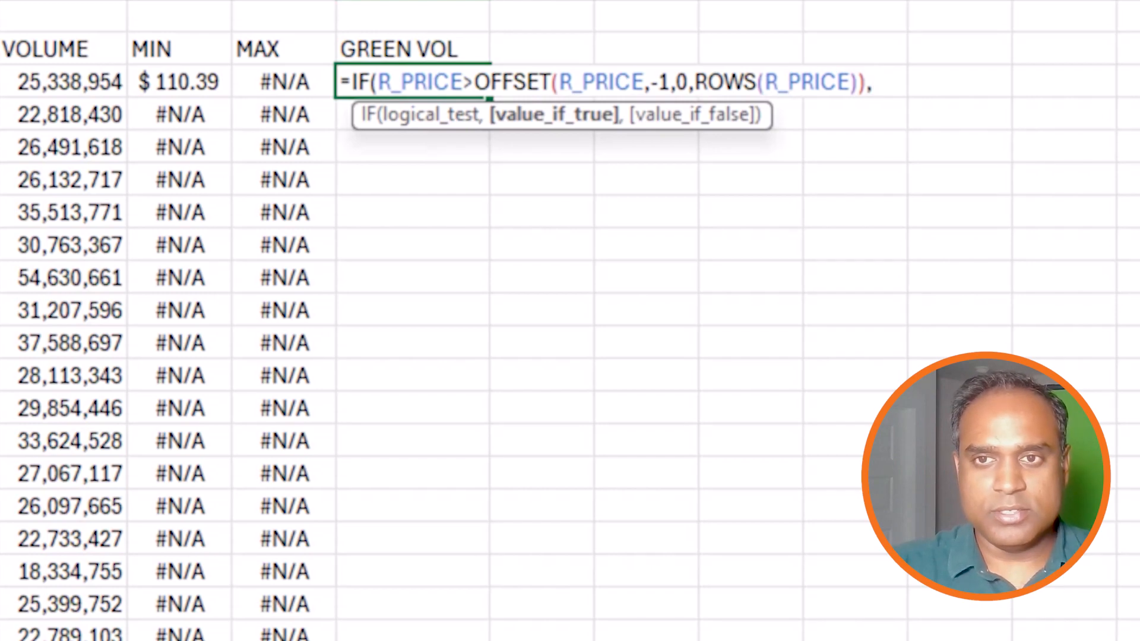
pyautogui.write('R_VOL')
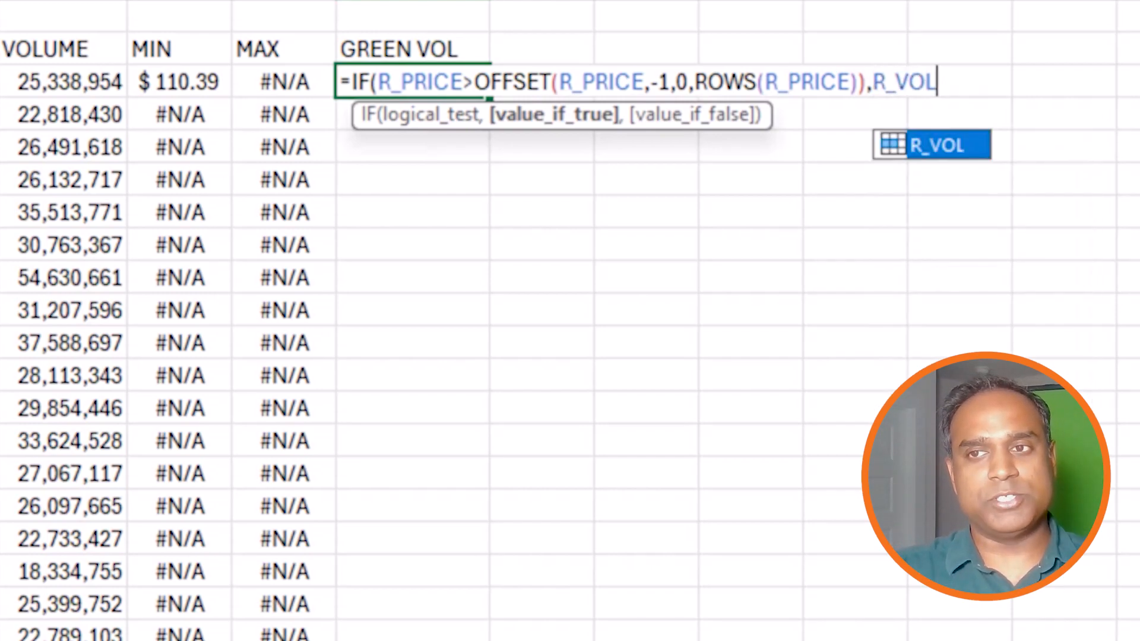
pyautogui.write(',NA(')
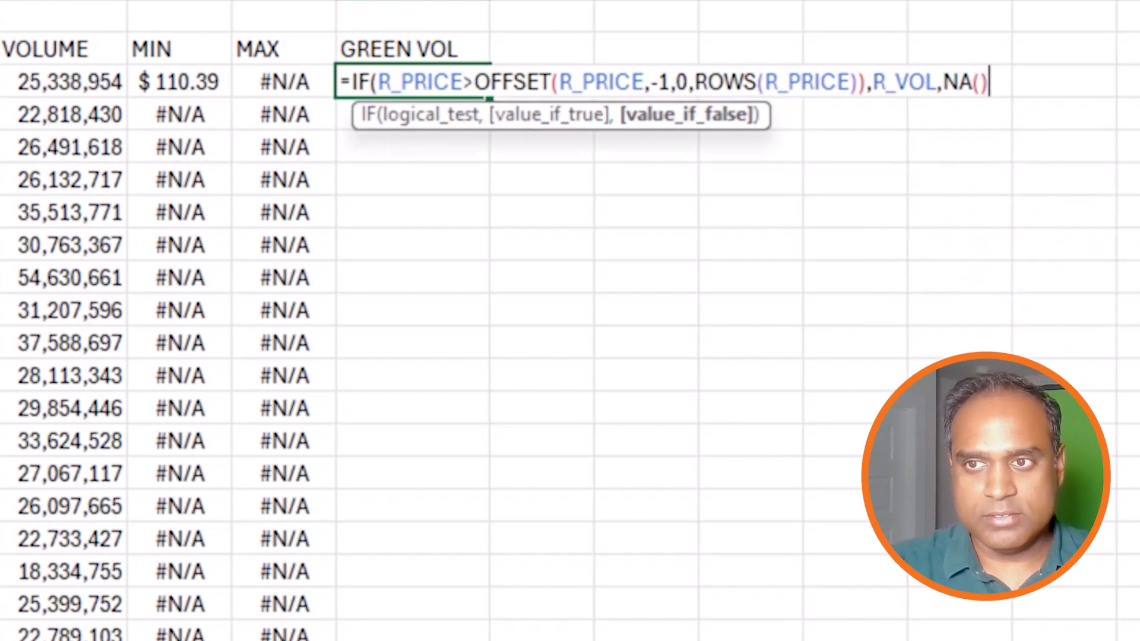
pyautogui.write(')')
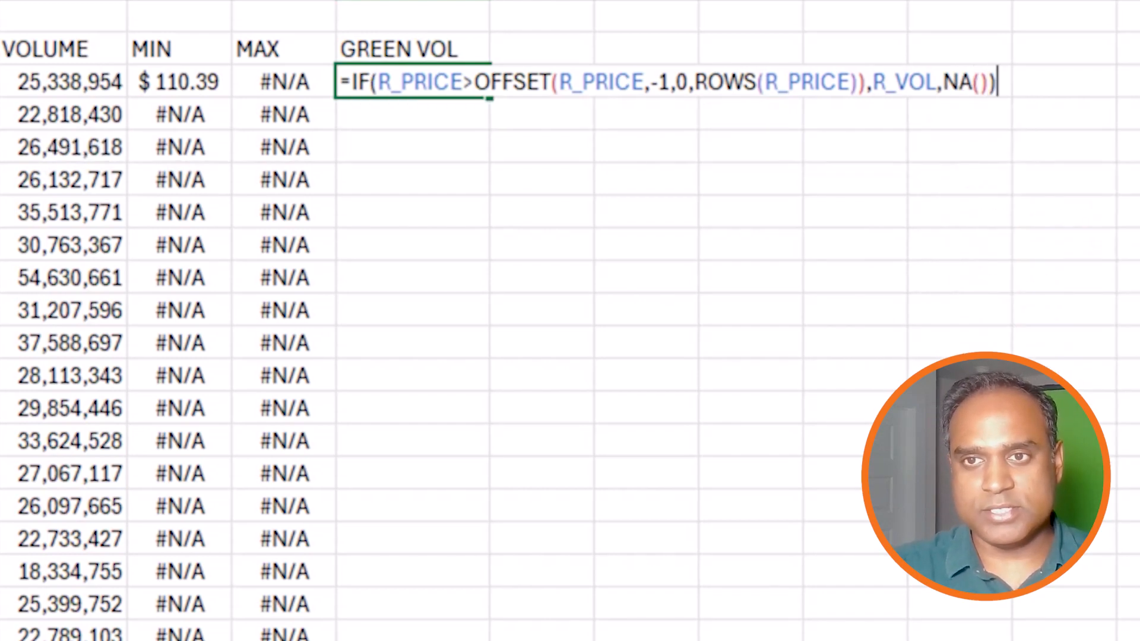
pyautogui.press('Return')
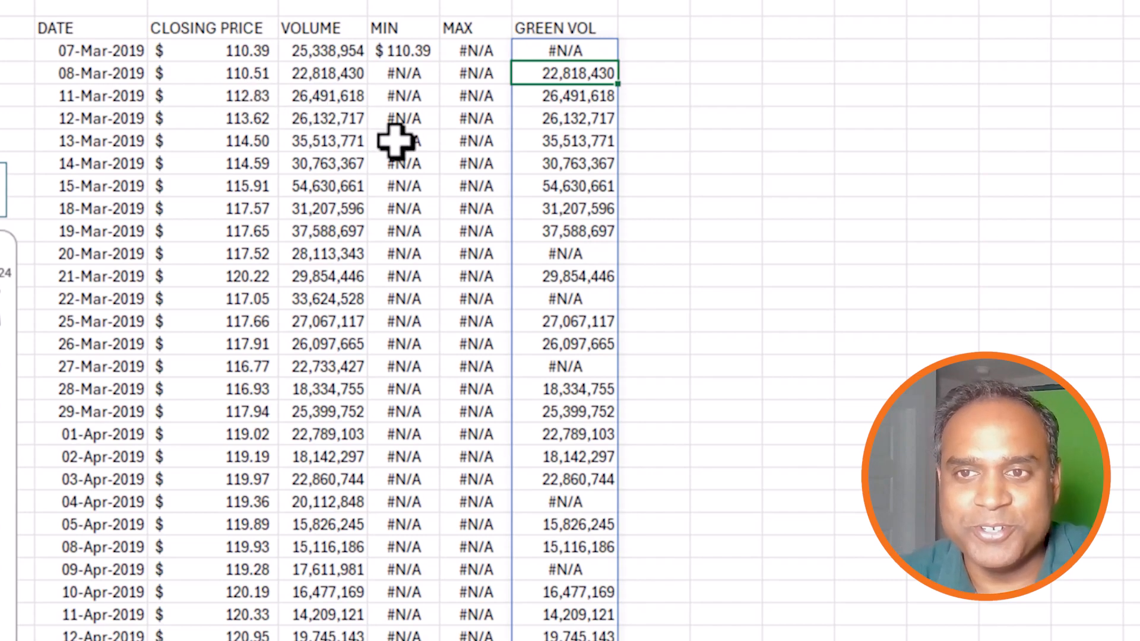
# Check the GREEN VOL results for 08-Mar-2019 and 20-Mar-2019 against each date's closing price and the previous day's.
pyautogui.click(256, 57)
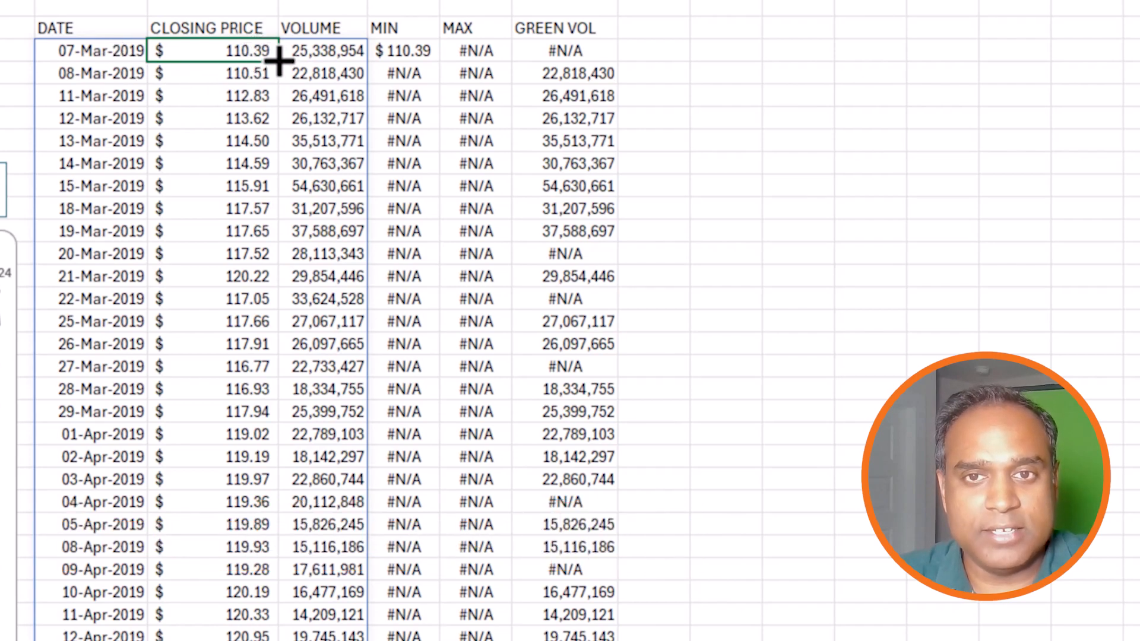
pyautogui.click(267, 74)
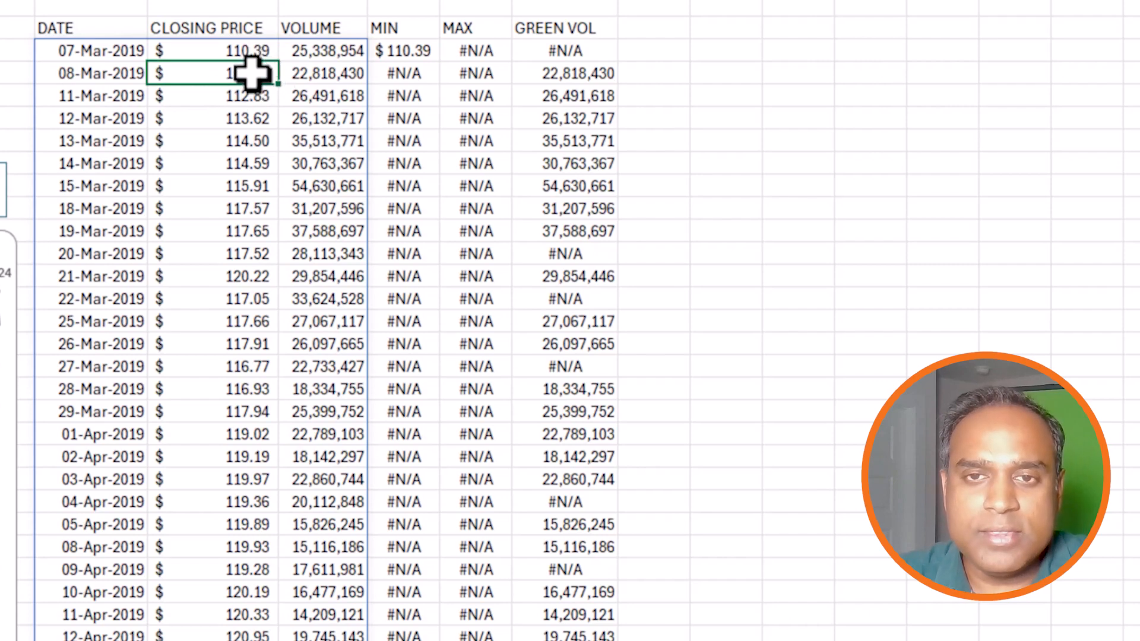
pyautogui.click(602, 75)
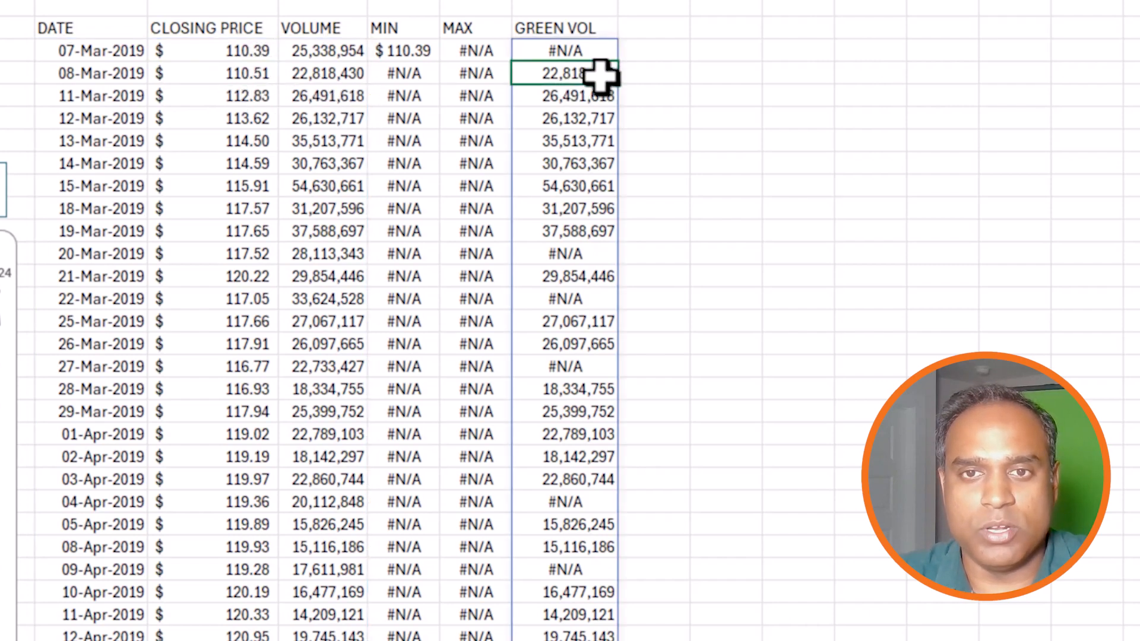
pyautogui.click(565, 254)
pyautogui.click(248, 249)
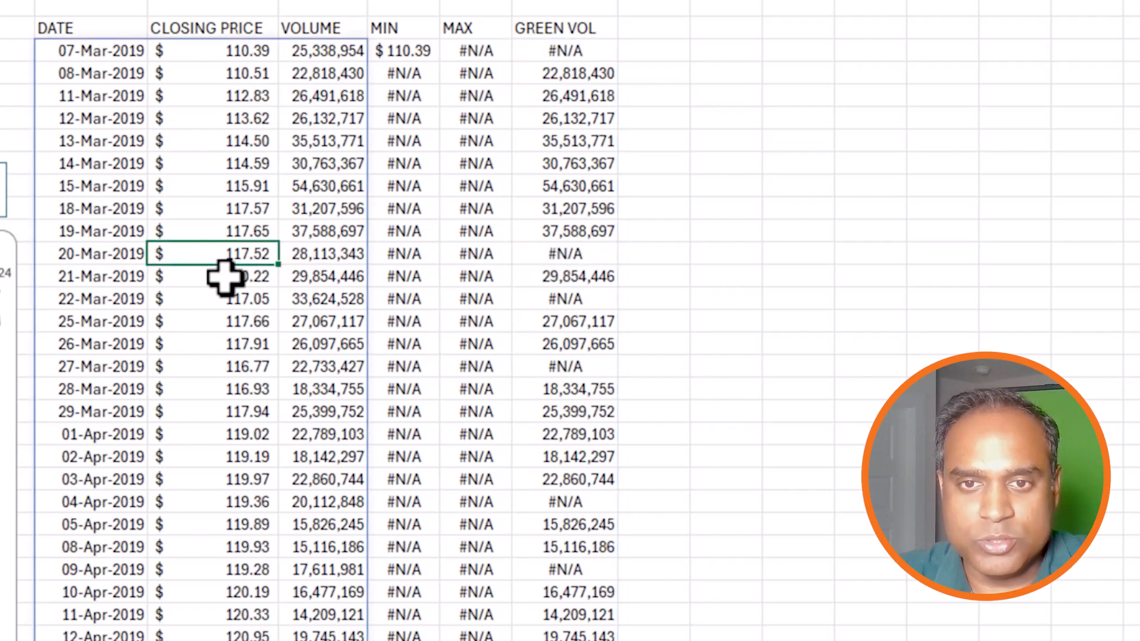
pyautogui.click(209, 230)
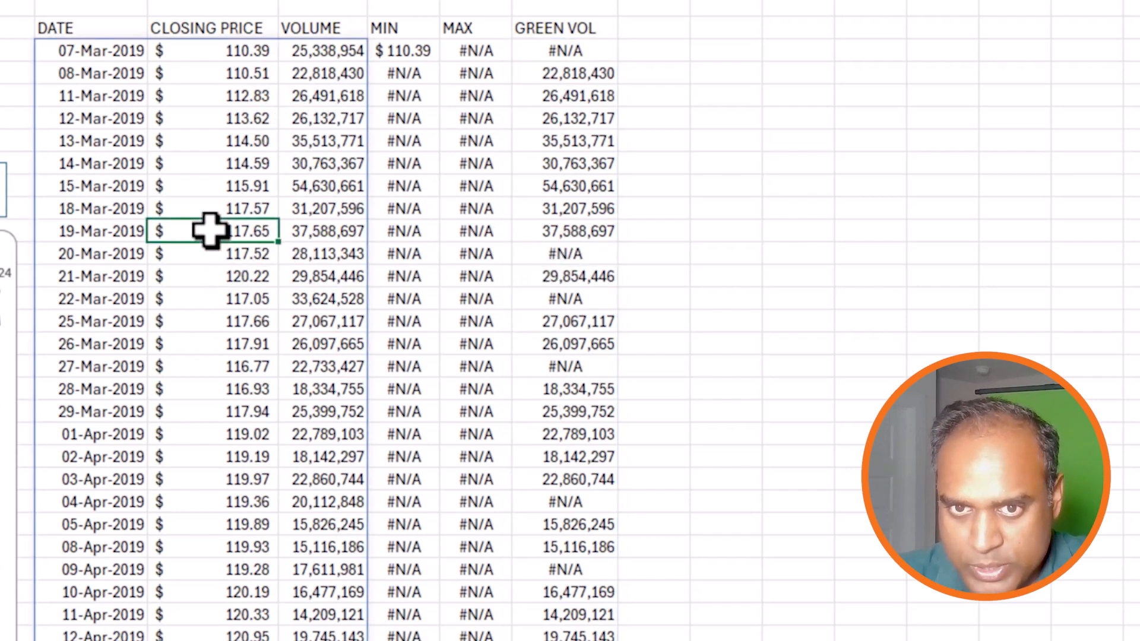
pyautogui.click(273, 256)
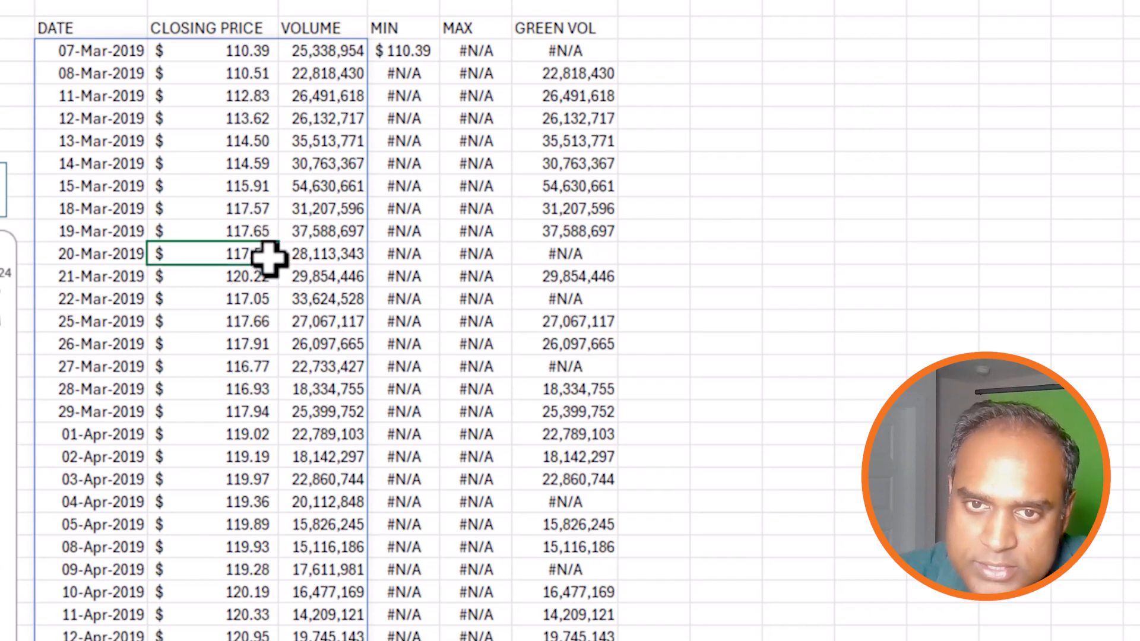
pyautogui.click(593, 254)
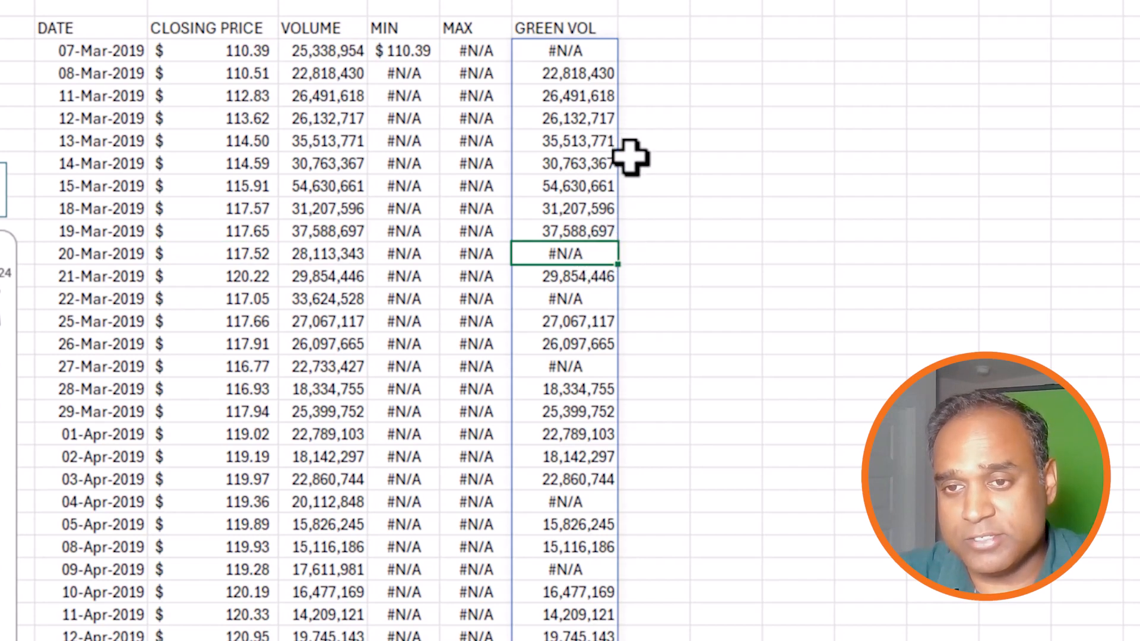
# Copy the full formula text from P3 into Q3, leaving P3 as it is.
pyautogui.click(580, 50)
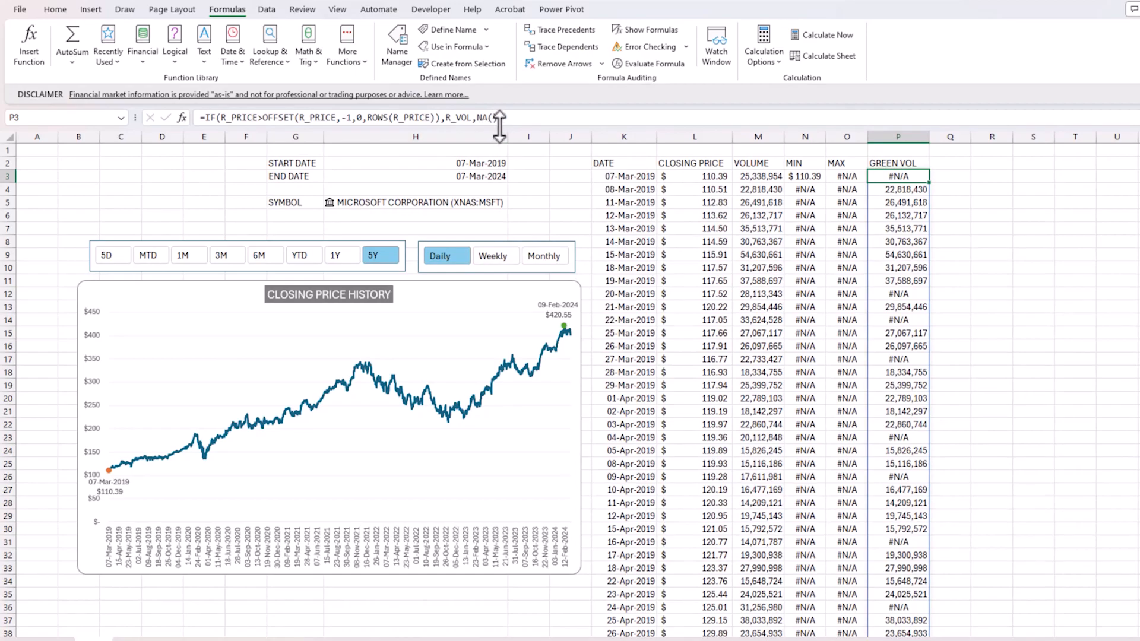
pyautogui.moveTo(503, 117); pyautogui.dragTo(187, 110)
pyautogui.hotkey('ctrl', 'c')
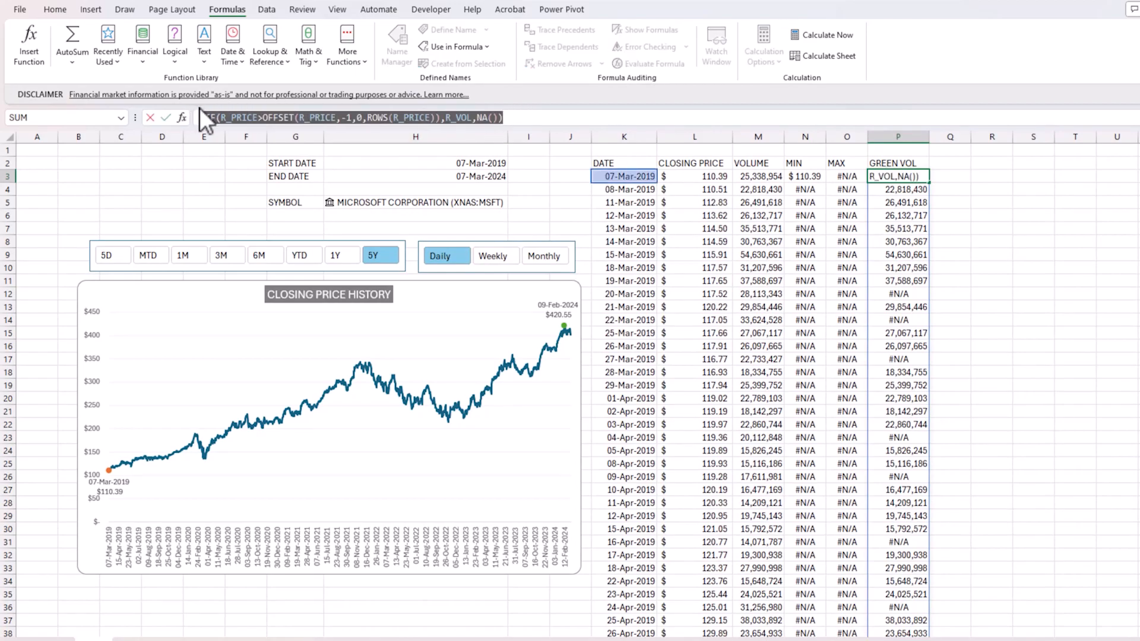
pyautogui.press('Escape')
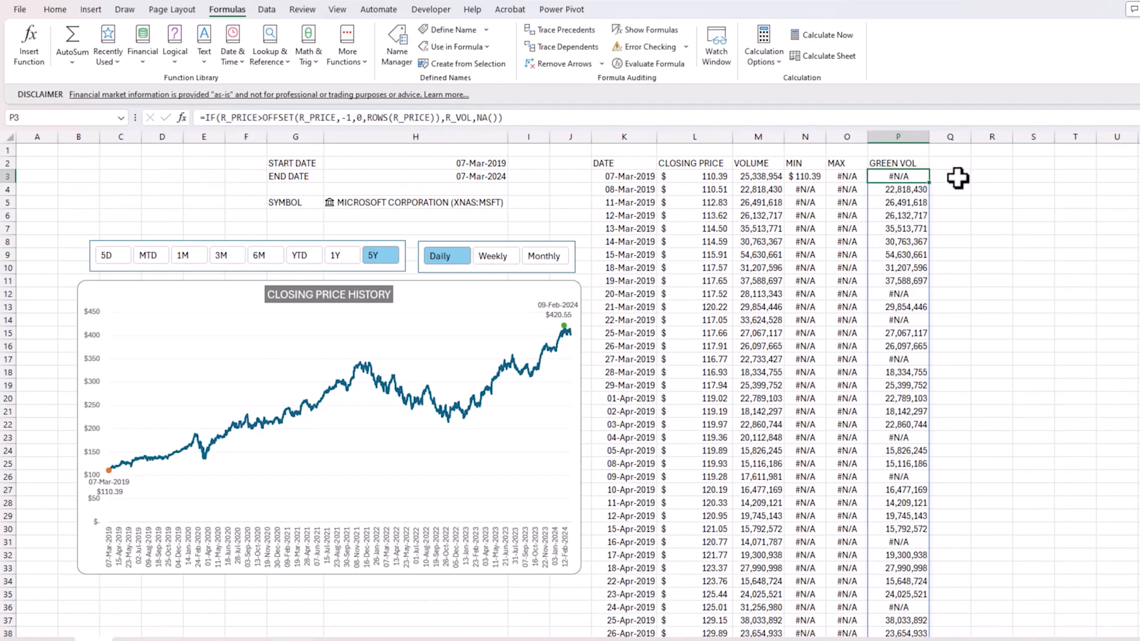
pyautogui.click(958, 178)
pyautogui.click(568, 118)
pyautogui.hotkey('ctrl', 'v')
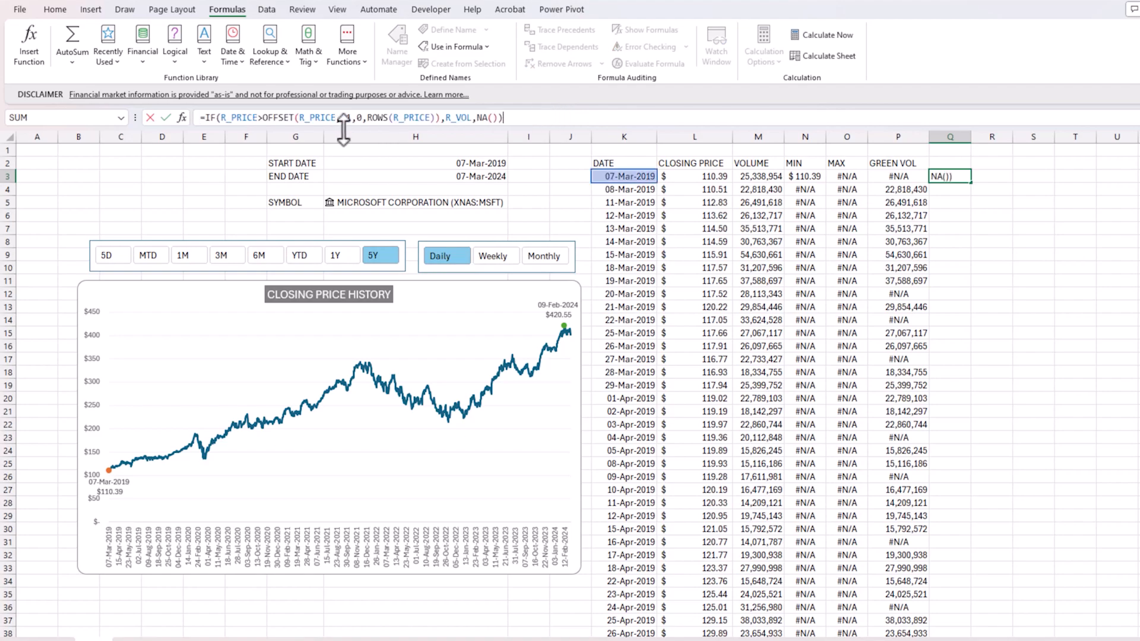
# Change the comparison operator before OFFSET in the Q3 formula to < and commit the formula.
pyautogui.click(289, 113)
pyautogui.press('BackSpace')
pyautogui.write('<')
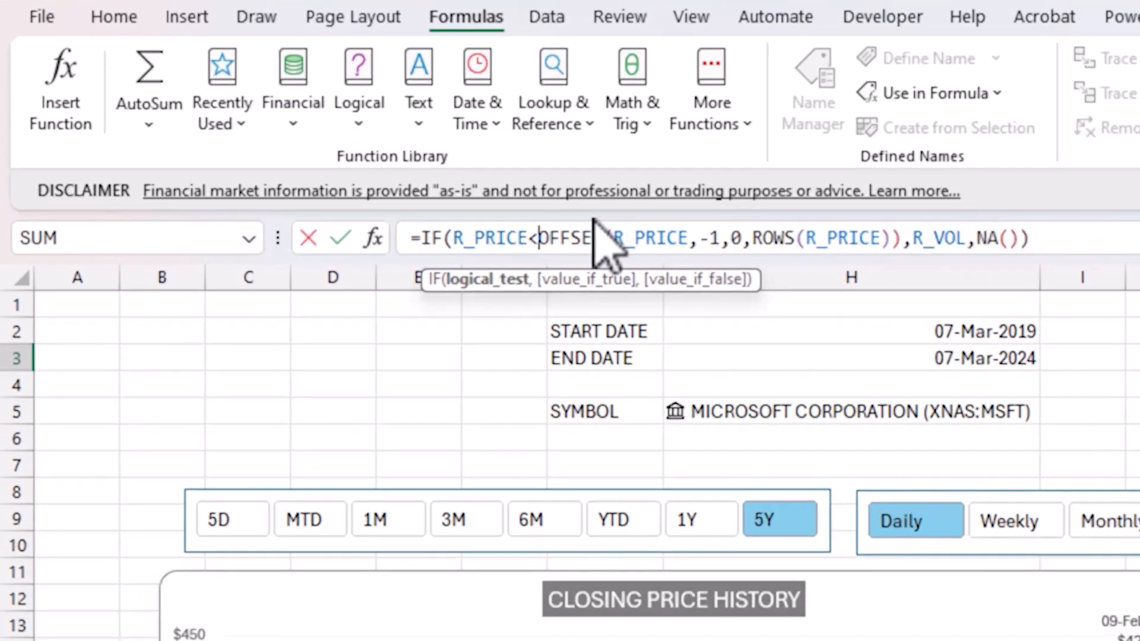
pyautogui.click(958, 236)
pyautogui.press('Return')
pyautogui.press('Up')
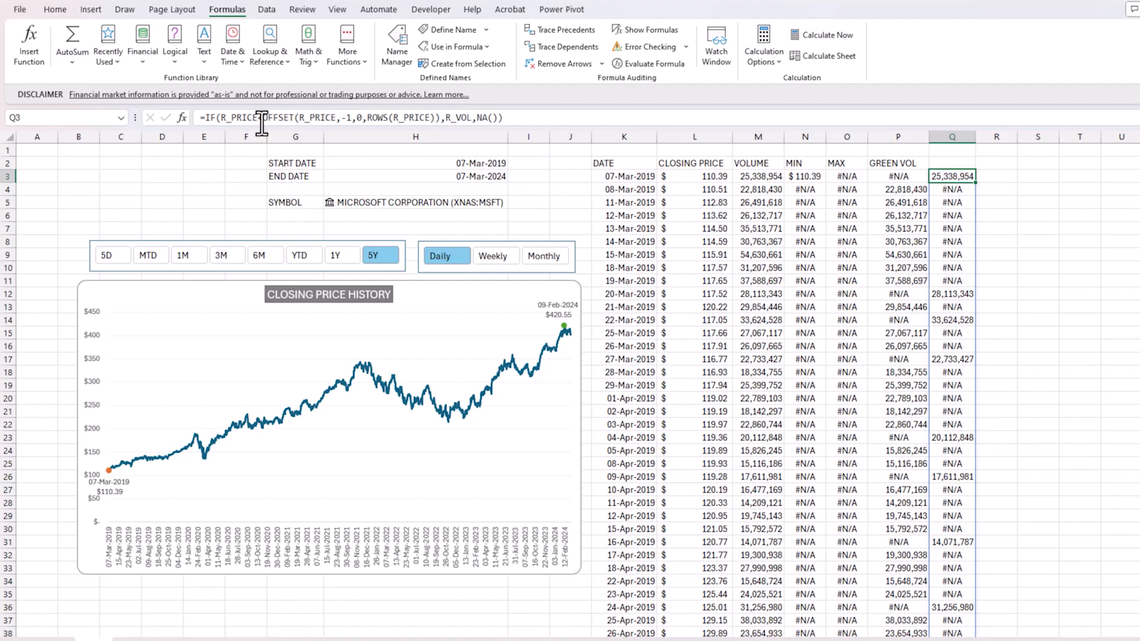
# Add the header RED VOL in Q2 above the new volume column.
pyautogui.click(956, 164)
pyautogui.write('RED VOL')
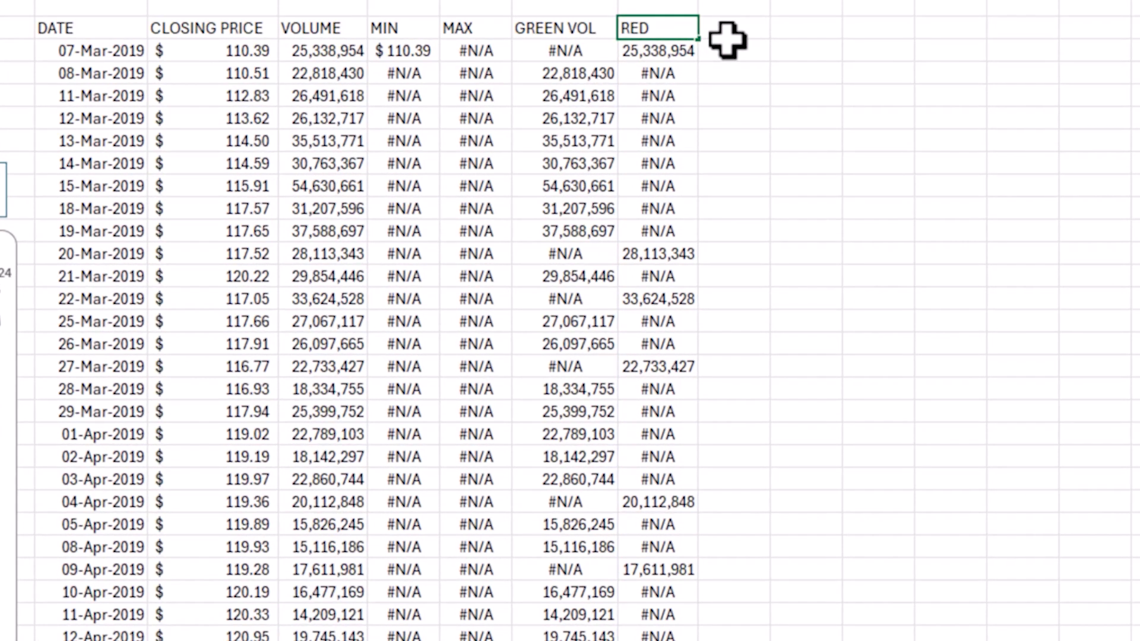
pyautogui.press('Return')
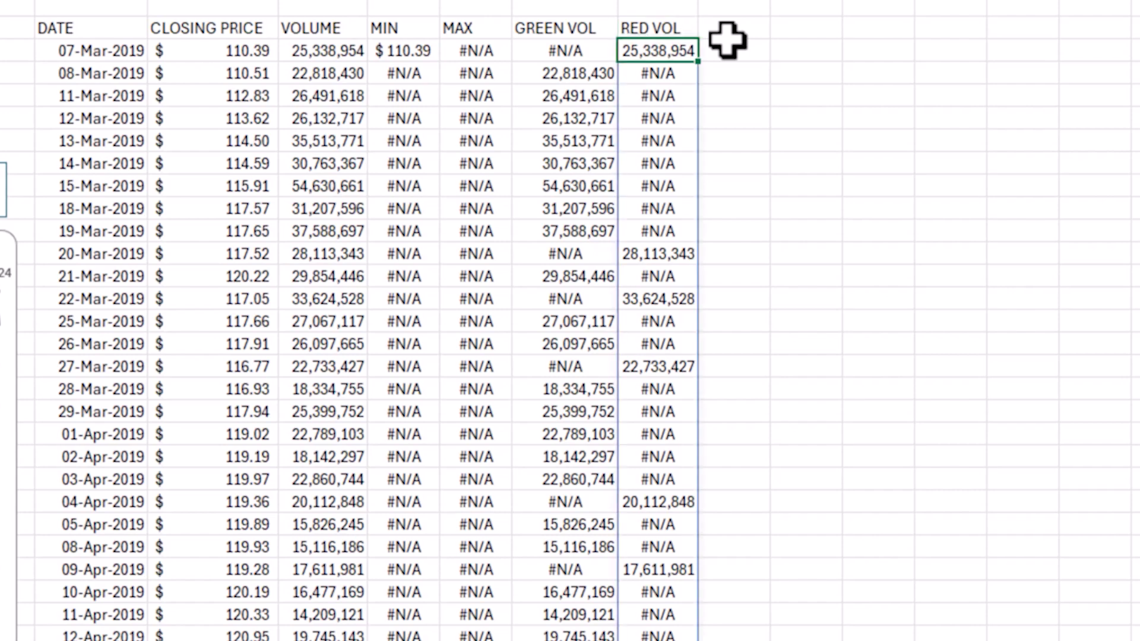
# Widen the RED VOL column and check its 20-Mar-2019 and 22-Mar-2019 results against the closing prices.
pyautogui.moveTo(698, 5); pyautogui.dragTo(716, 39)
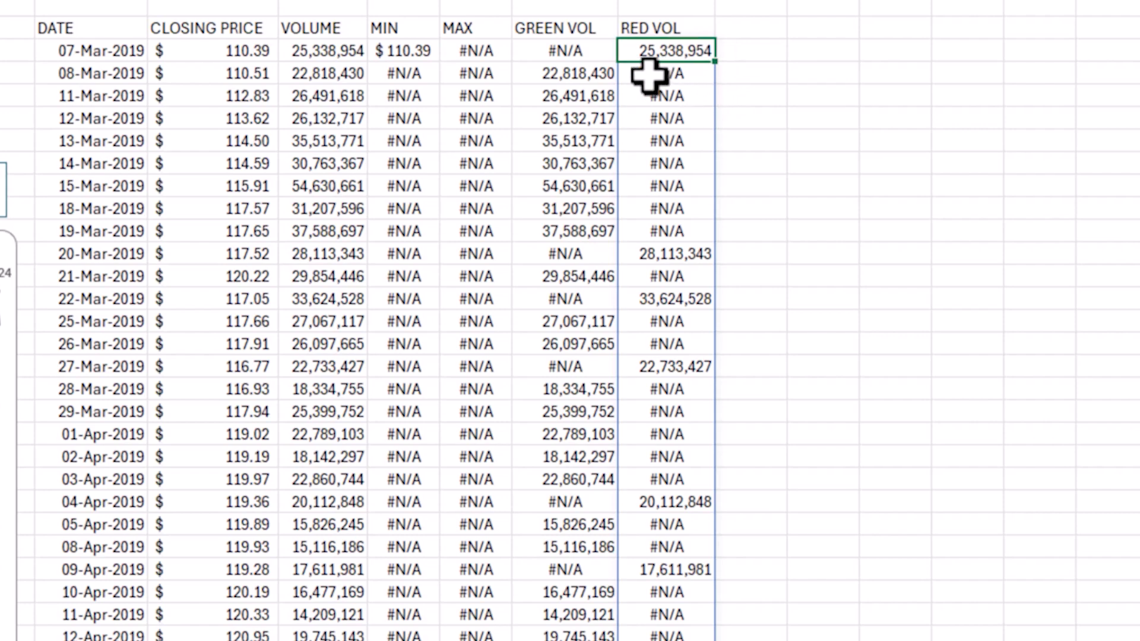
pyautogui.click(249, 254)
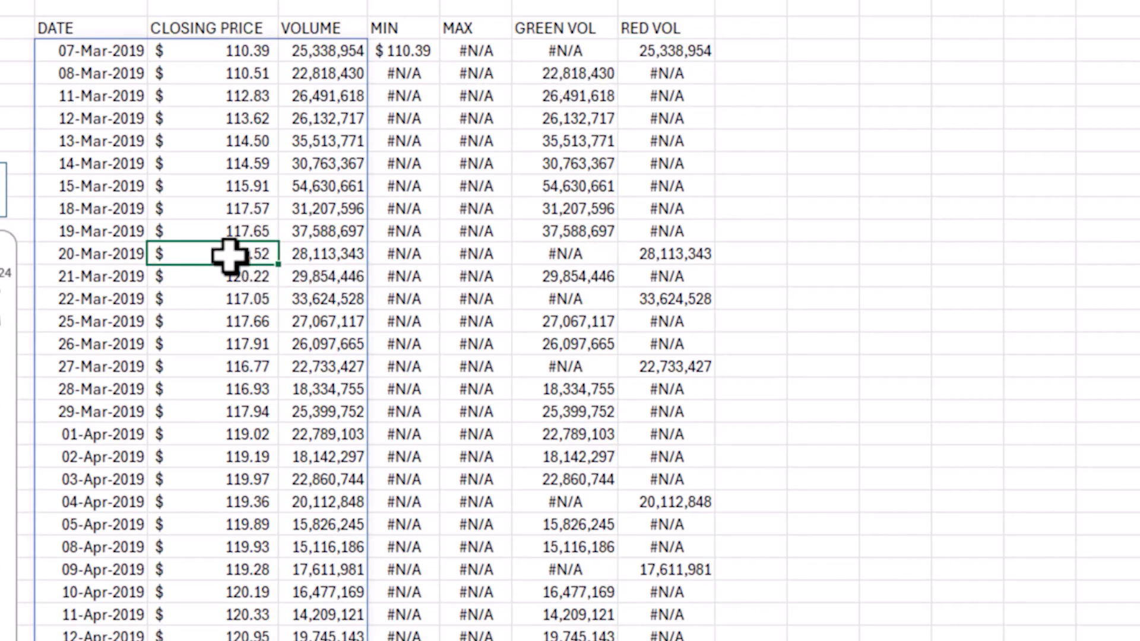
pyautogui.click(689, 256)
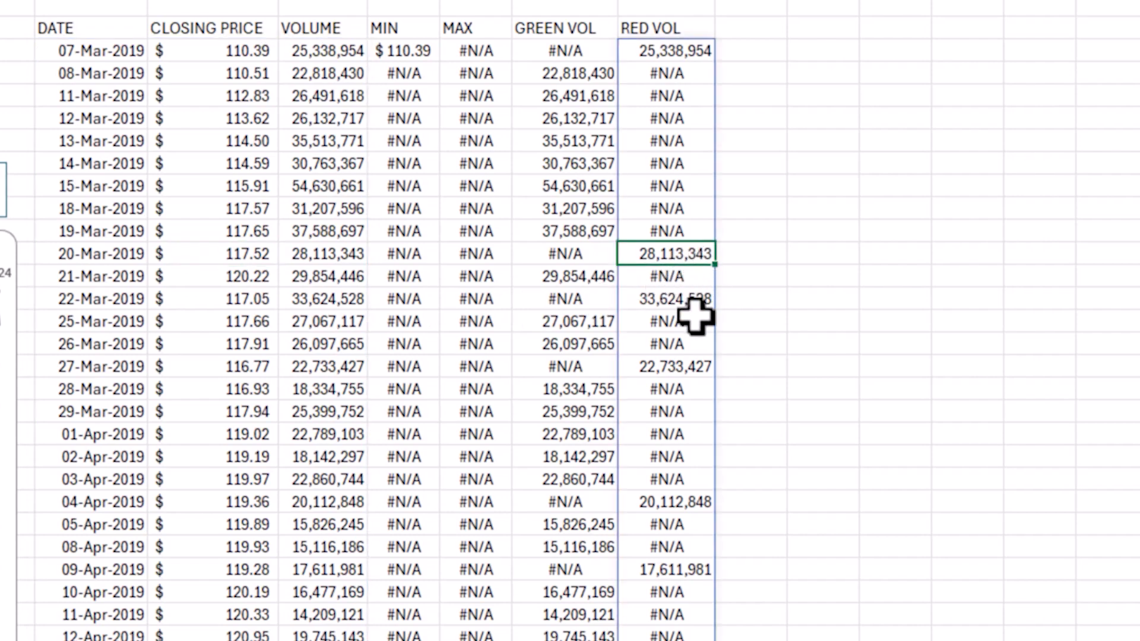
pyautogui.click(231, 299)
pyautogui.click(233, 277)
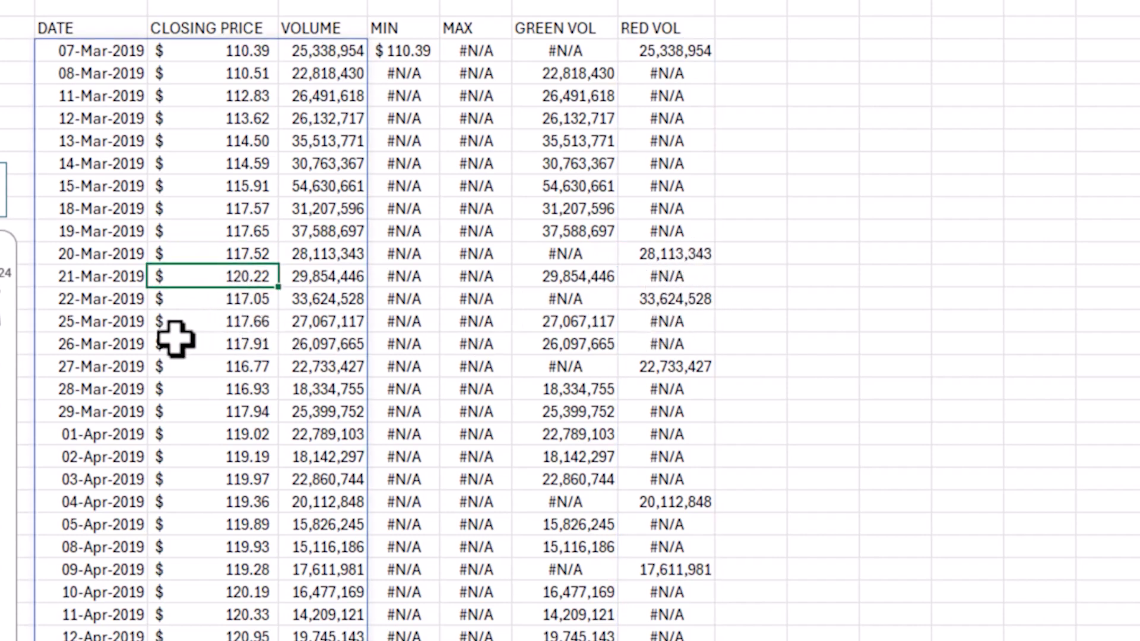
pyautogui.click(205, 304)
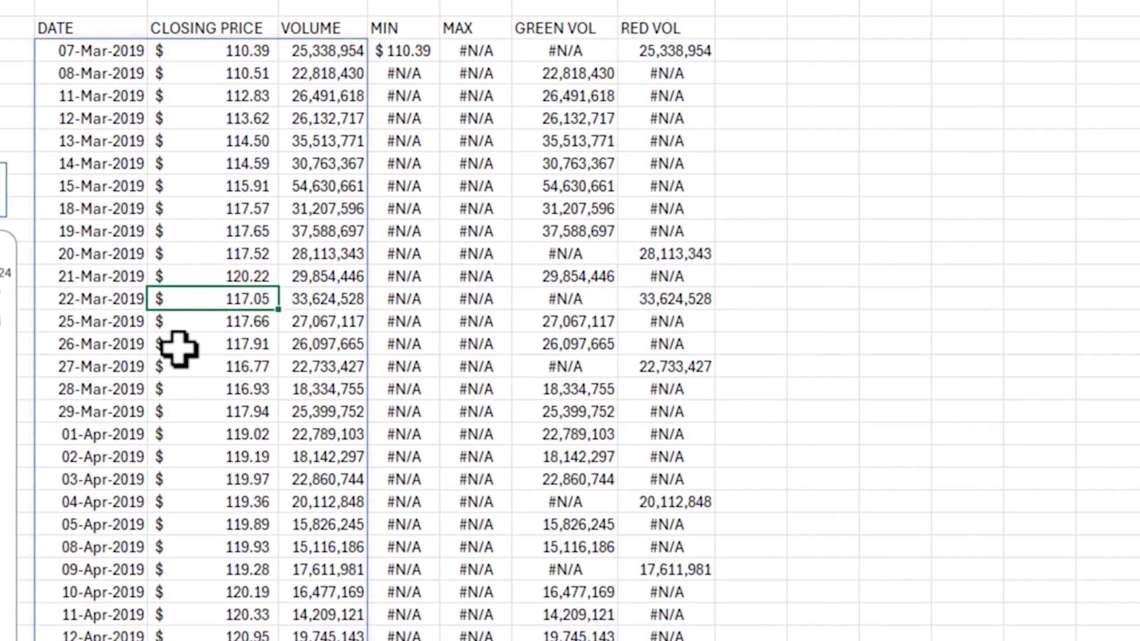
pyautogui.click(661, 304)
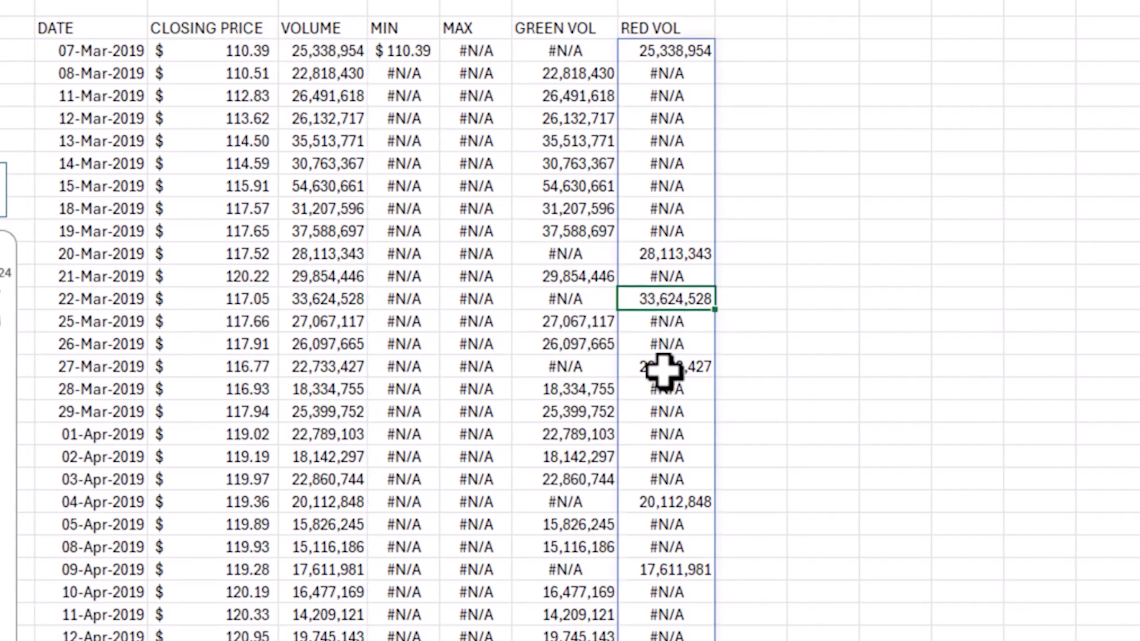
# Start a new workbook-scoped defined name called R_GREEN.
pyautogui.click(603, 55)
pyautogui.click(649, 51)
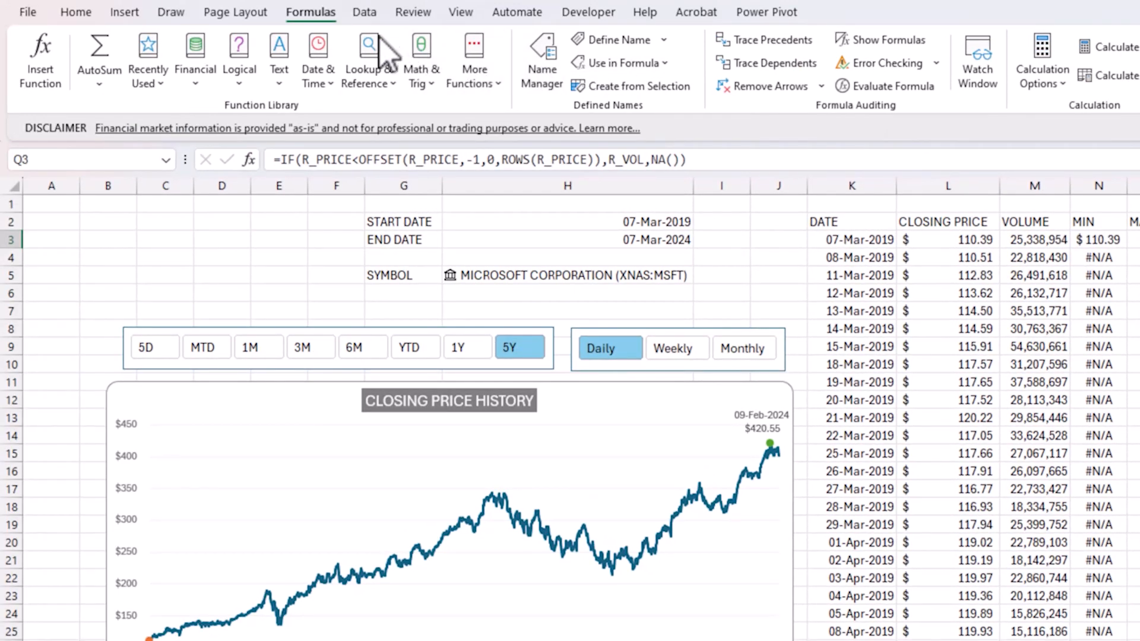
pyautogui.click(542, 77)
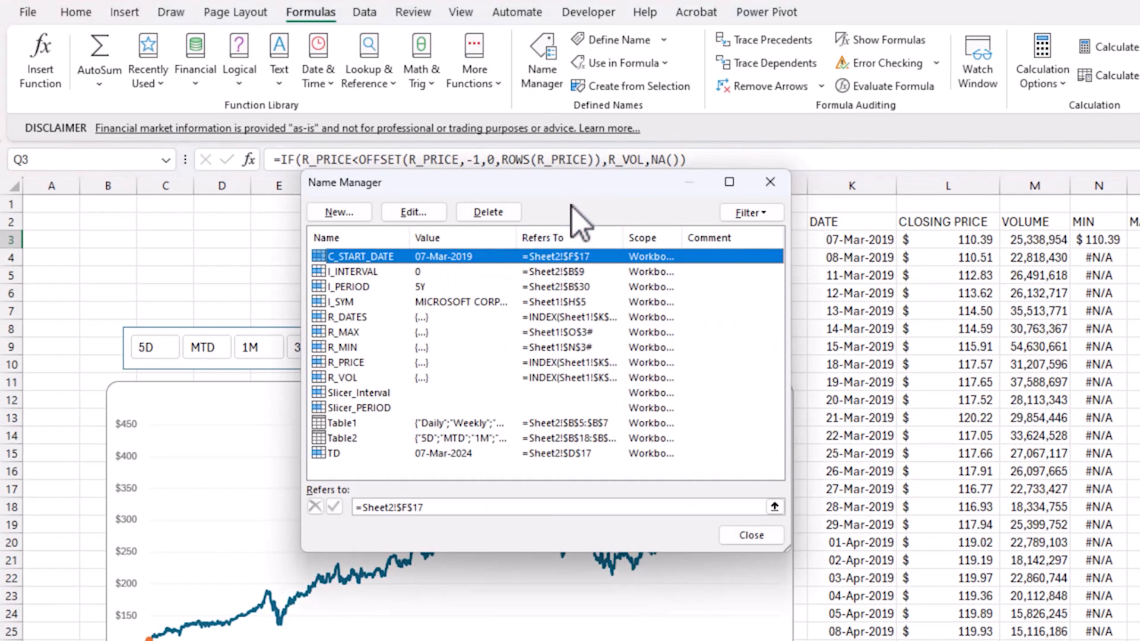
pyautogui.moveTo(658, 199); pyautogui.dragTo(721, 235)
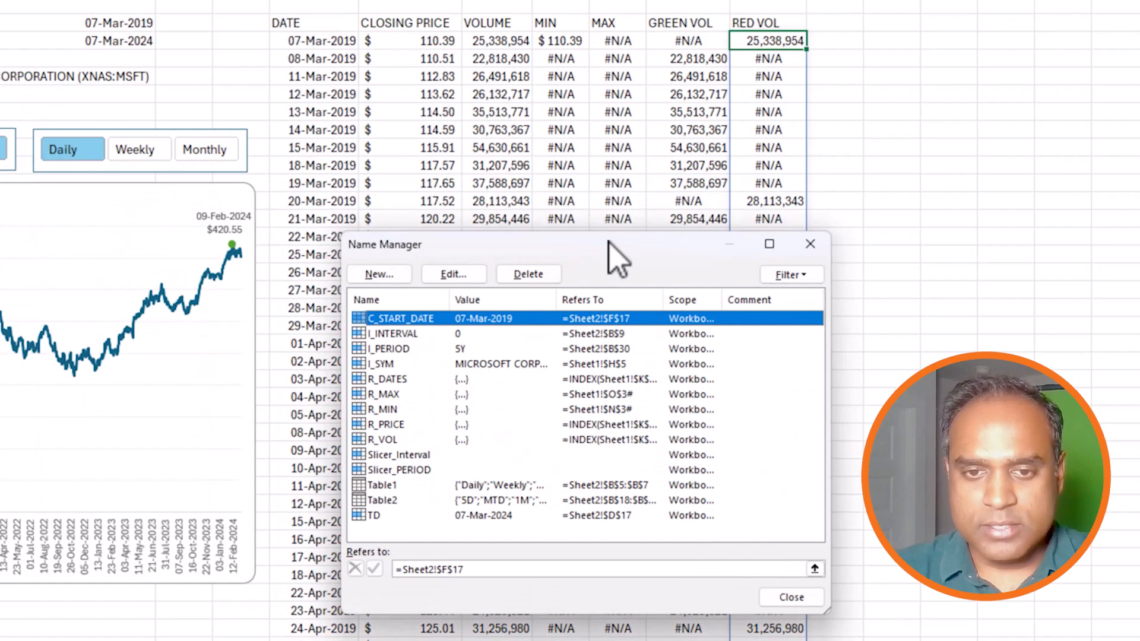
pyautogui.click(395, 273)
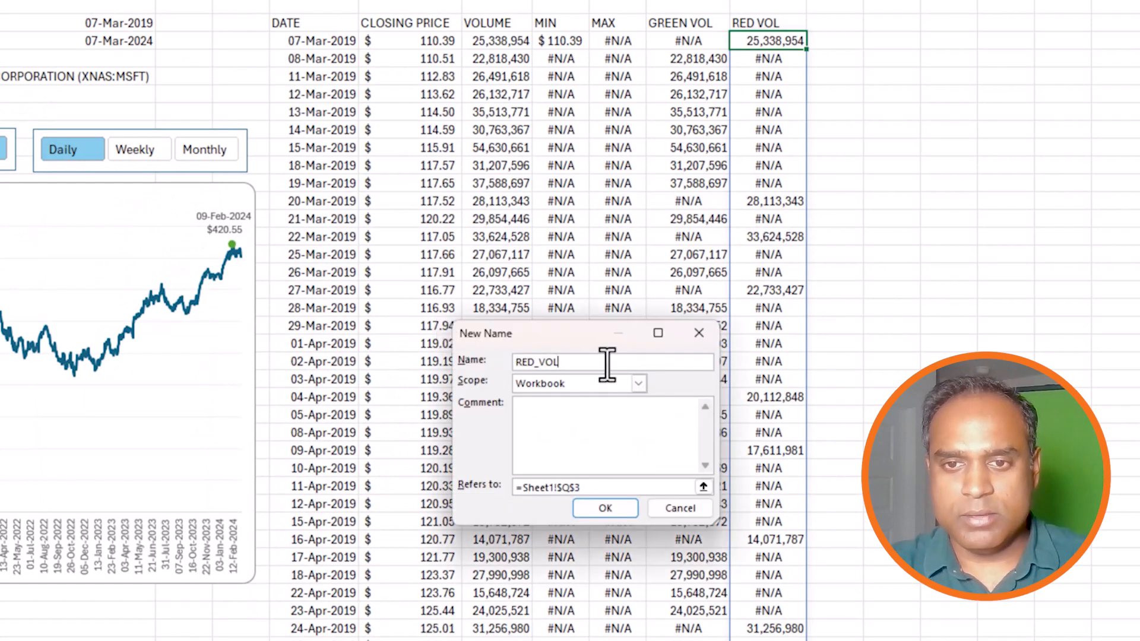
pyautogui.write('R')
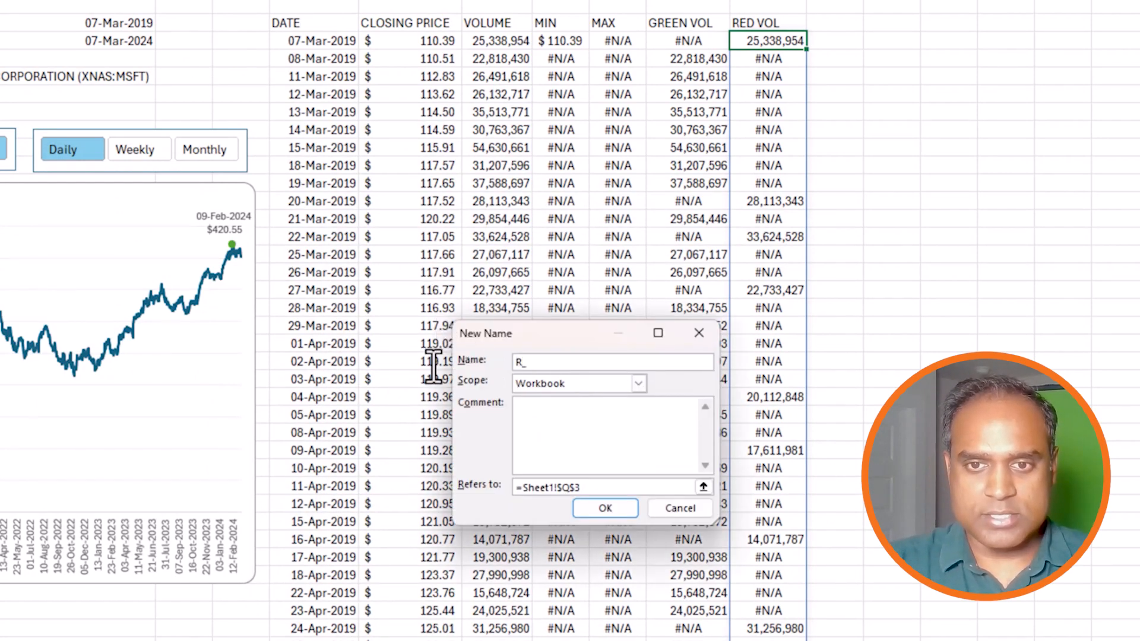
pyautogui.write('_')
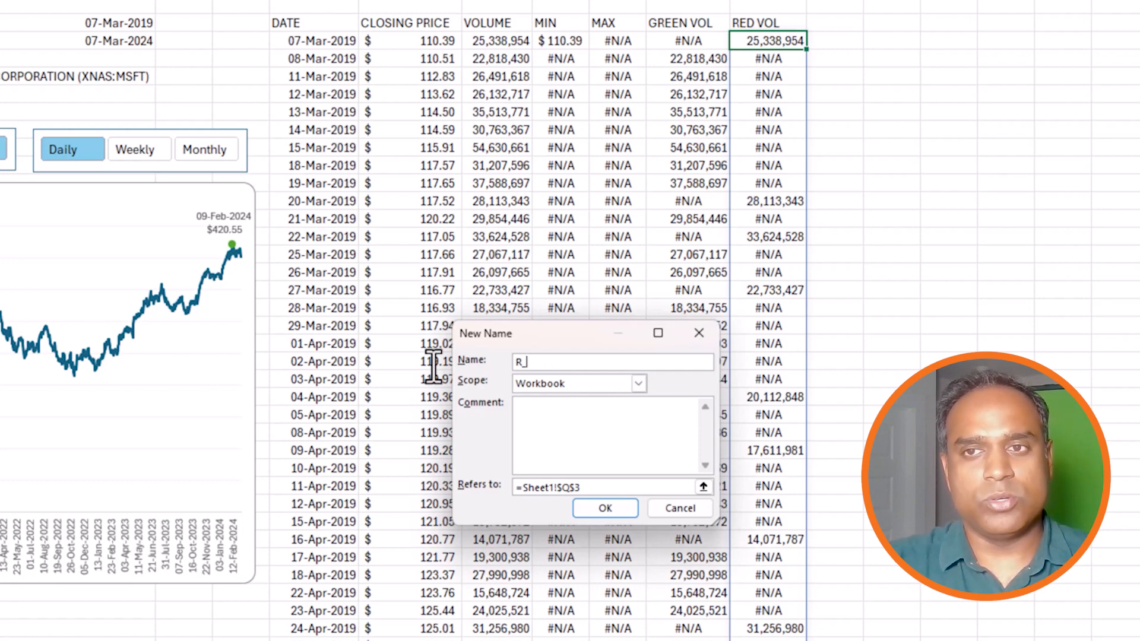
pyautogui.write('GREEN')
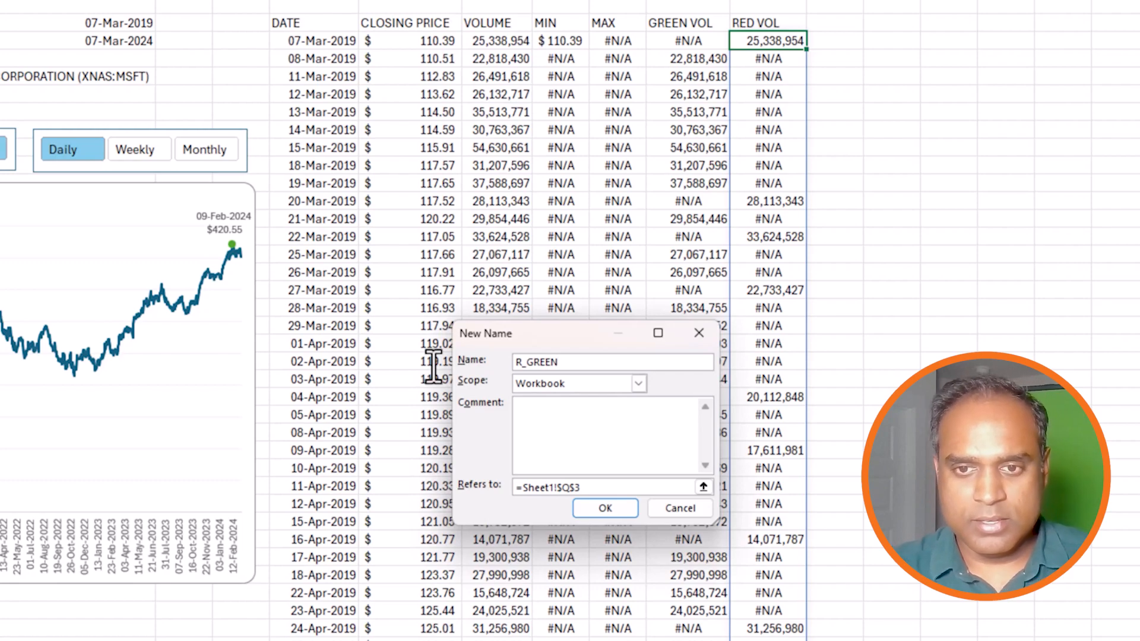
# Make the R_GREEN name refer to the spilled GREEN VOL range, =Sheet1!$P$3#, and save it.
pyautogui.click(574, 489)
pyautogui.moveTo(576, 487); pyautogui.dragTo(520, 486)
pyautogui.press('BackSpace')
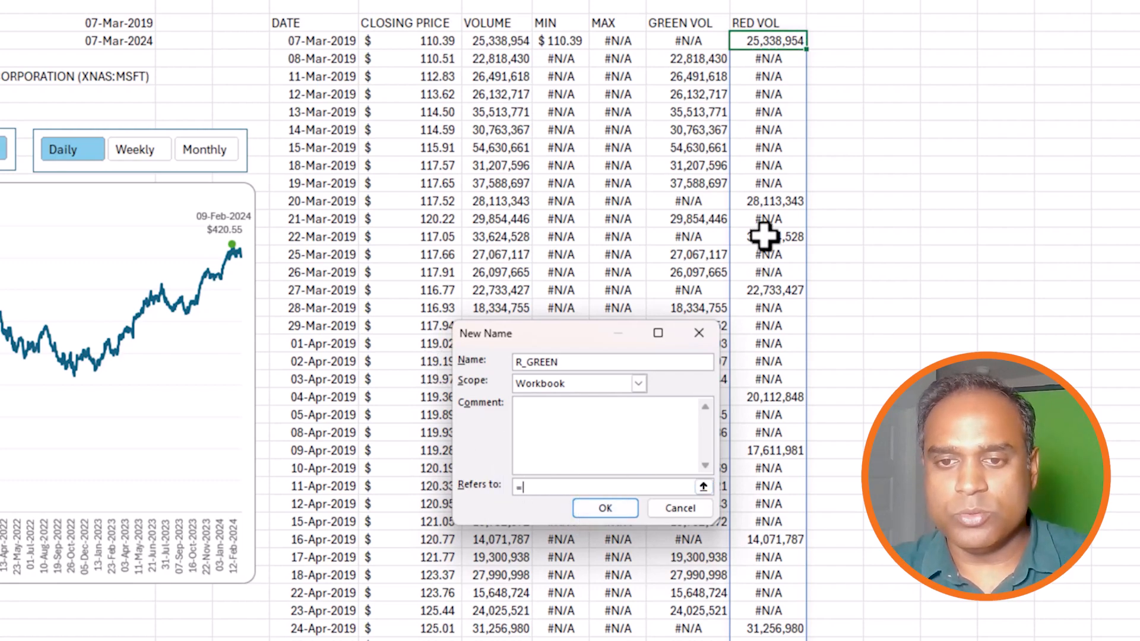
pyautogui.click(707, 42)
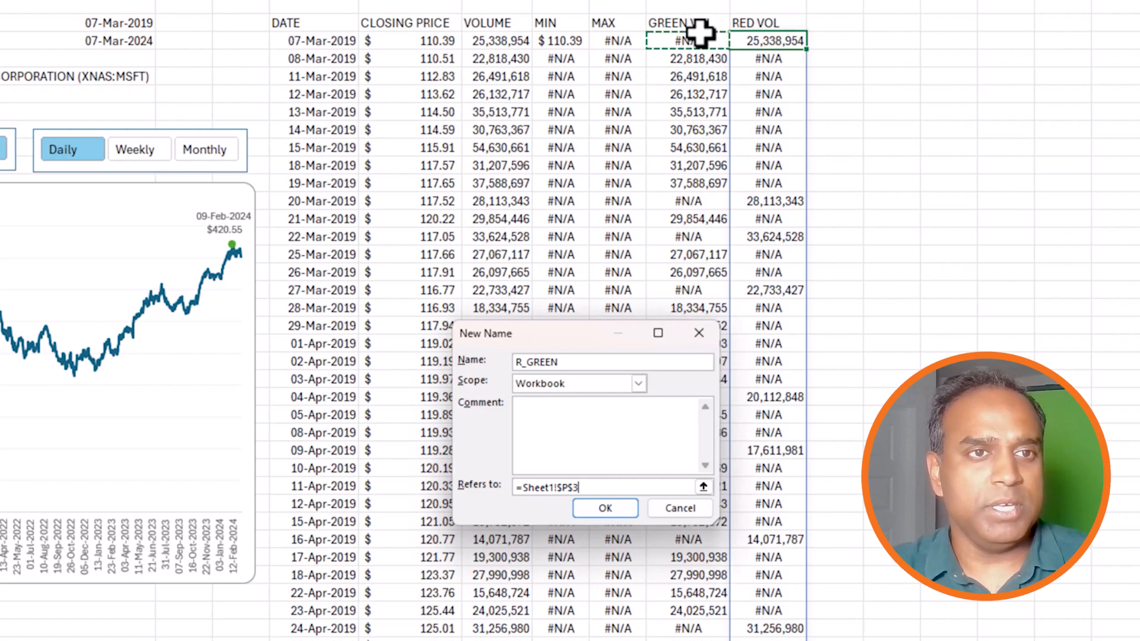
pyautogui.click(607, 488)
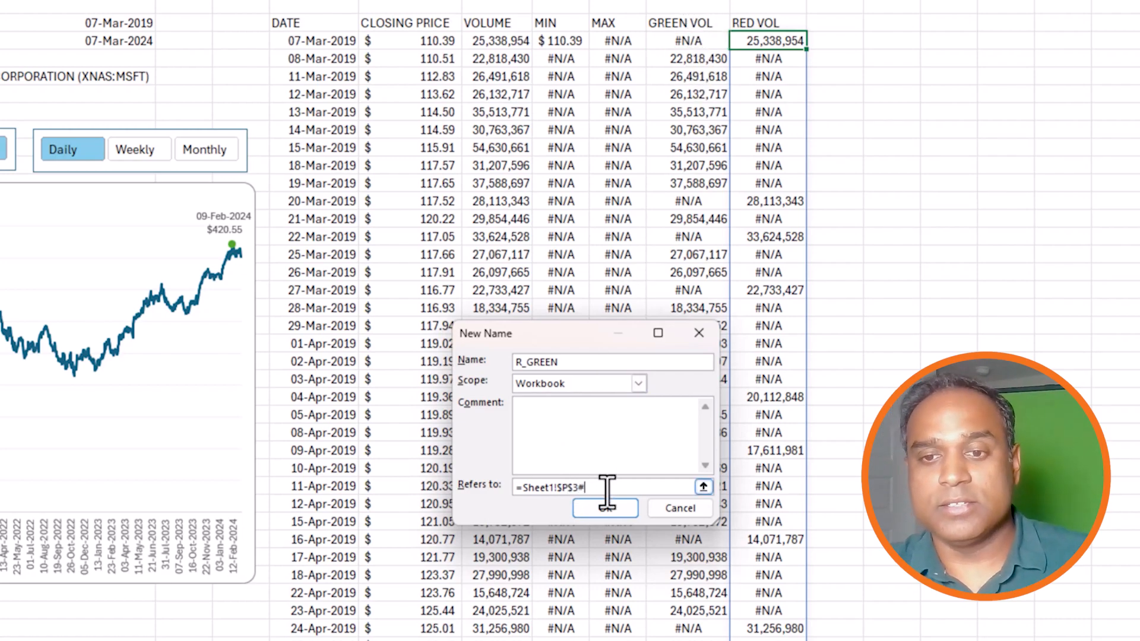
pyautogui.click(605, 508)
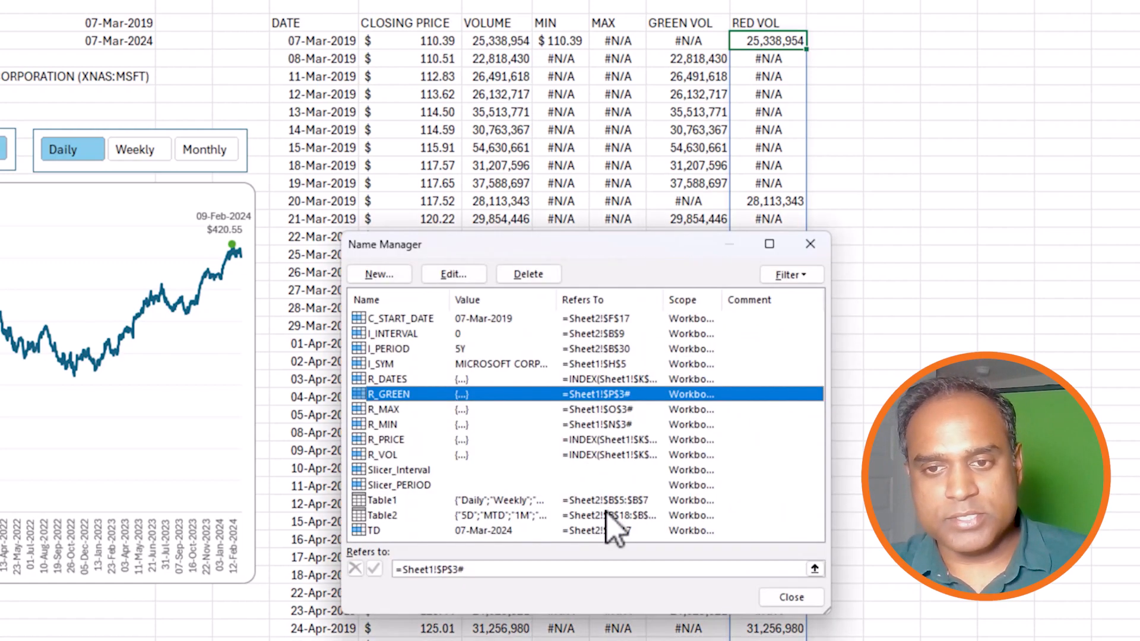
# Define the workbook name R_RED for the spilled RED VOL range, =Sheet1!$Q$3#, and close the Name Manager.
pyautogui.press('Escape')
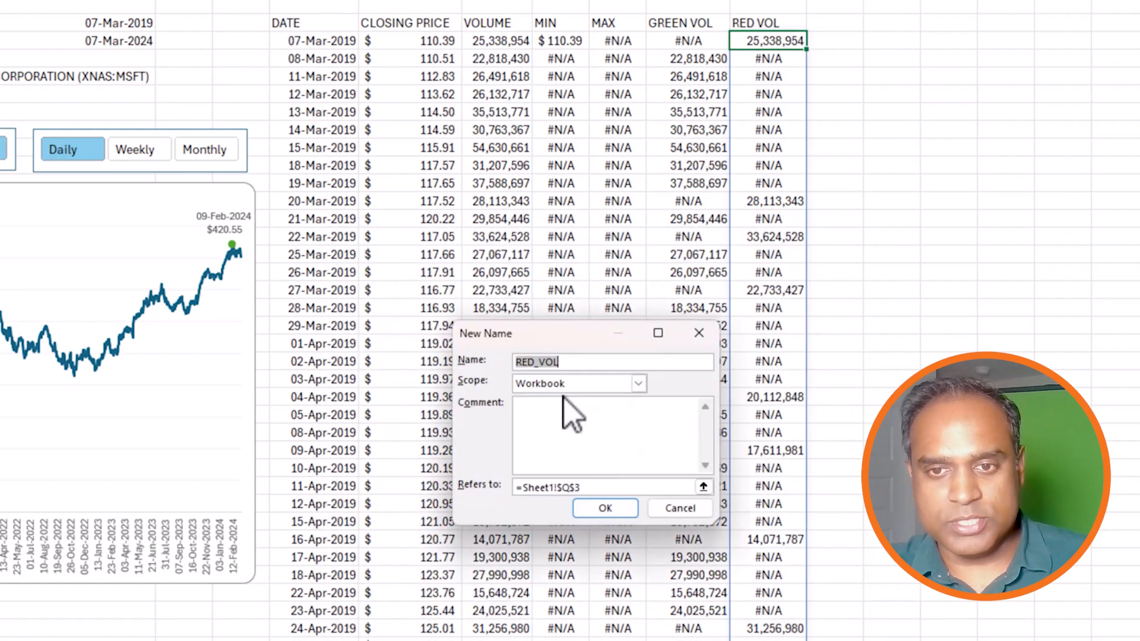
pyautogui.write('R')
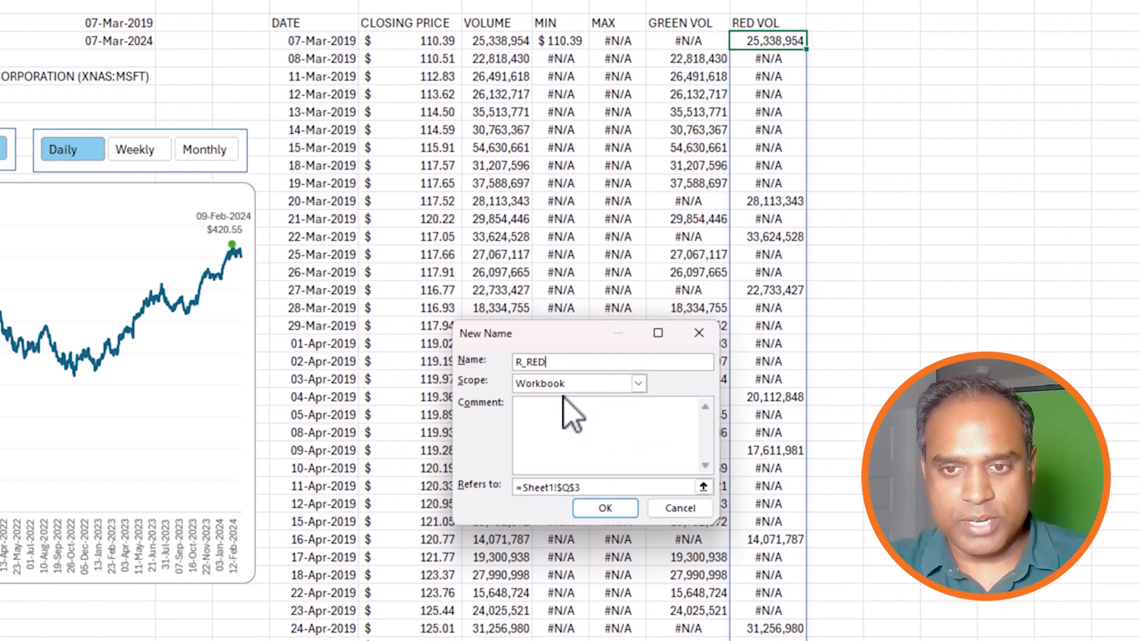
pyautogui.write('_RED')
pyautogui.press('Tab')
pyautogui.moveTo(618, 486); pyautogui.dragTo(501, 486)
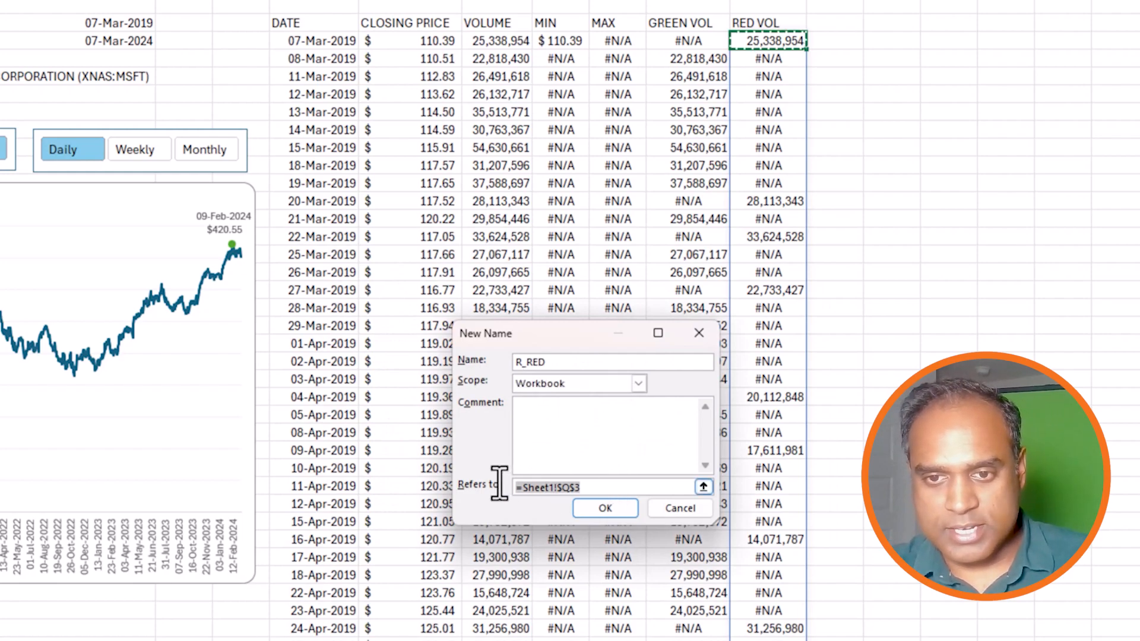
pyautogui.click(793, 44)
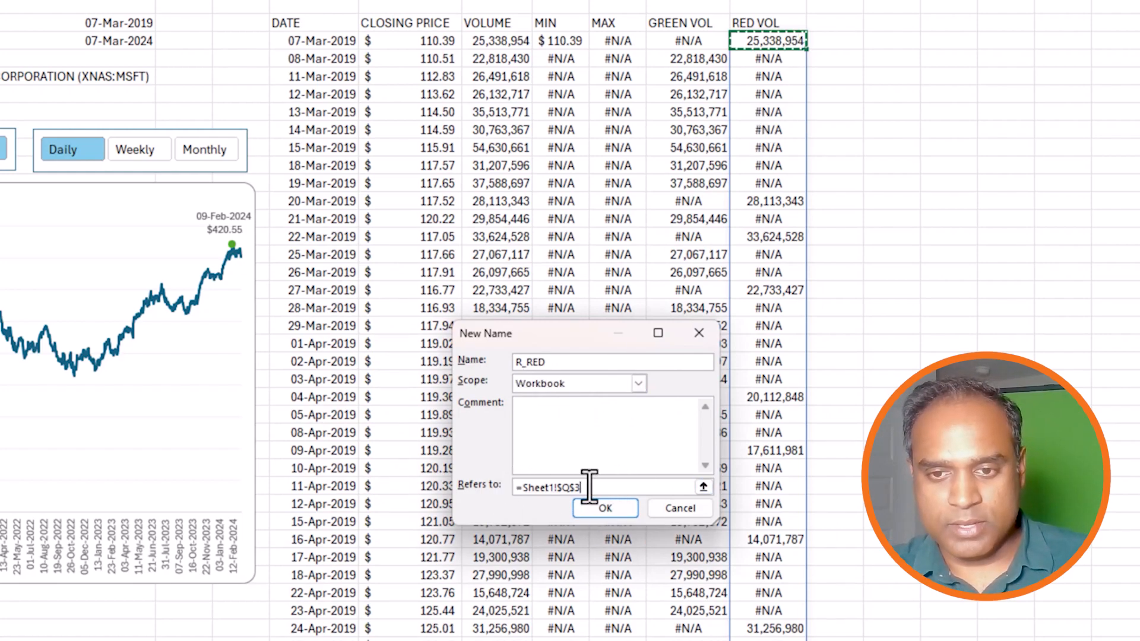
pyautogui.write('#')
pyautogui.click(604, 508)
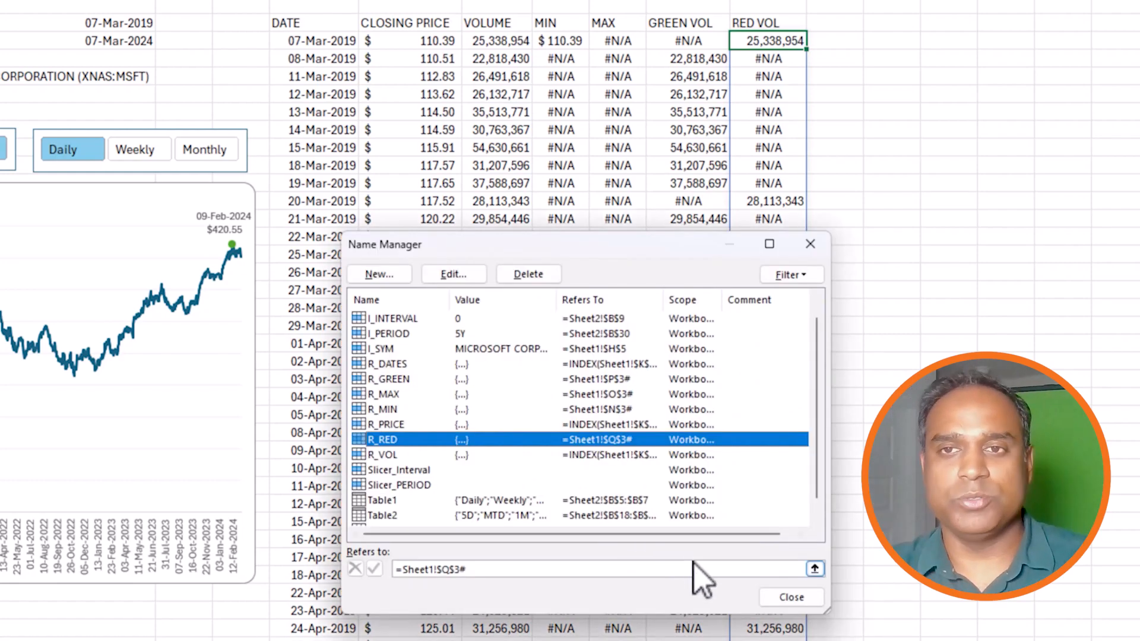
pyautogui.click(799, 599)
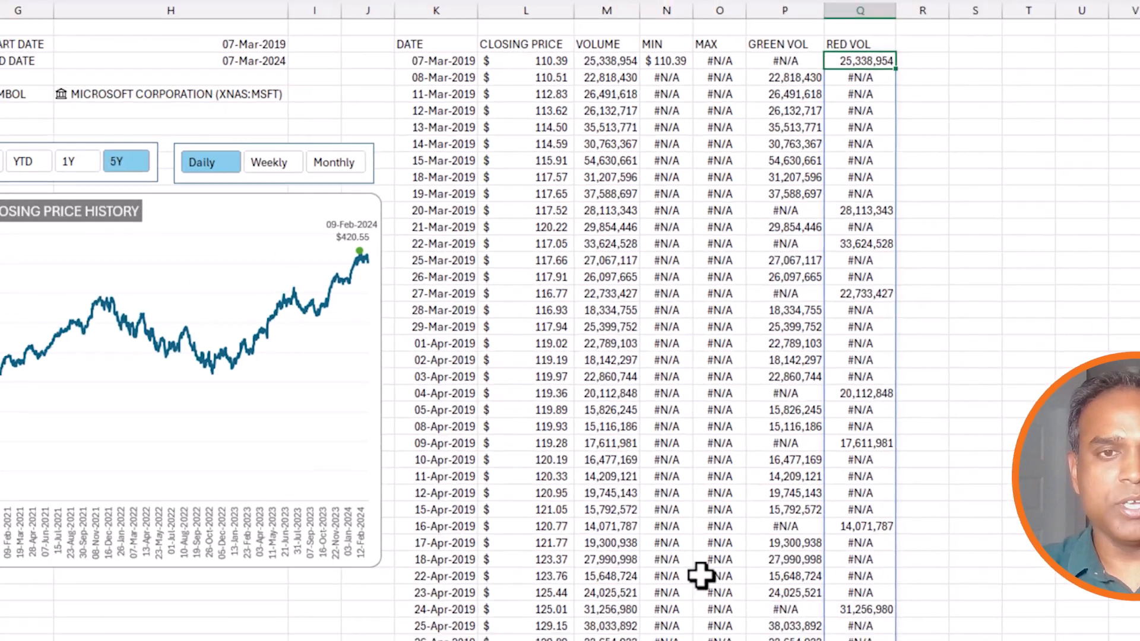
# Start adding a data series to the closing price chart, taking its name from the GREEN VOL header in P2.
pyautogui.click(532, 295)
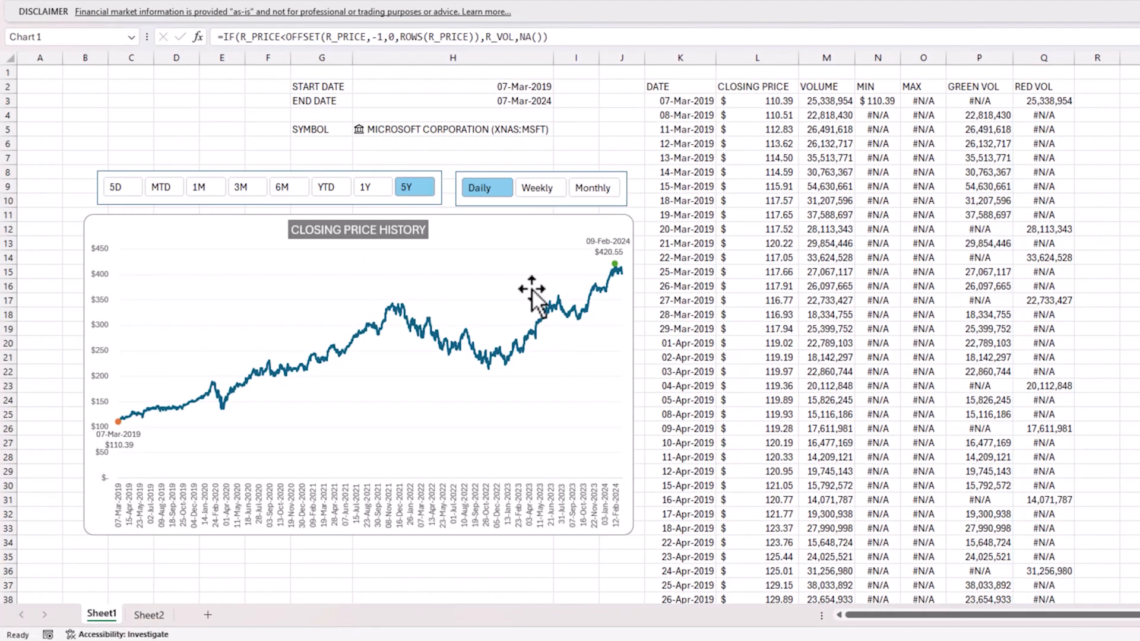
pyautogui.rightClick(532, 289)
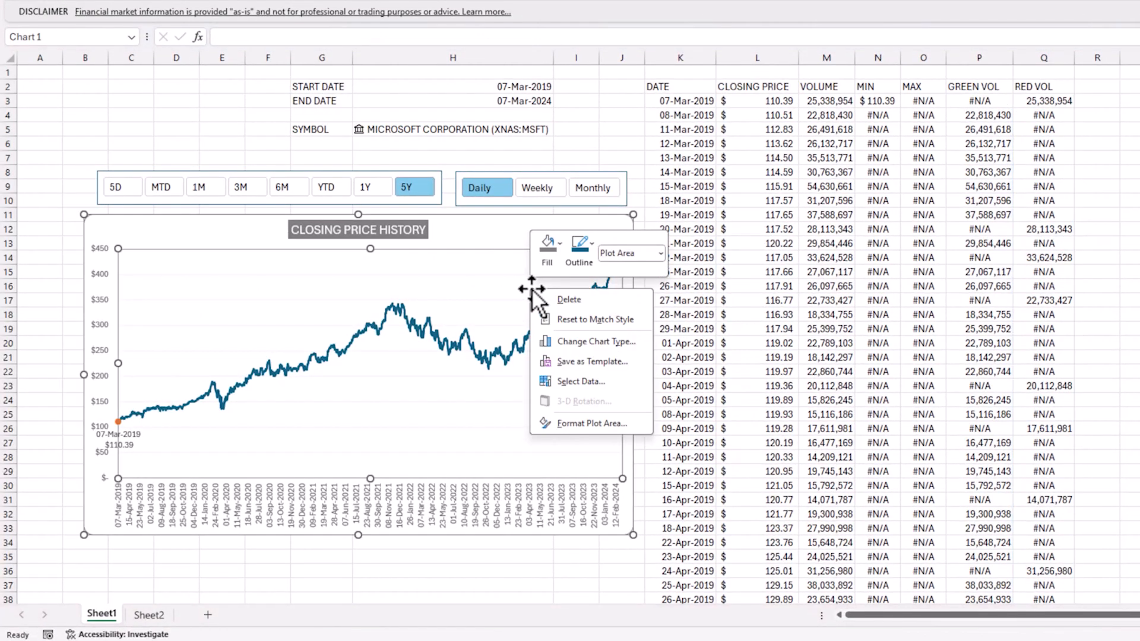
pyautogui.click(590, 380)
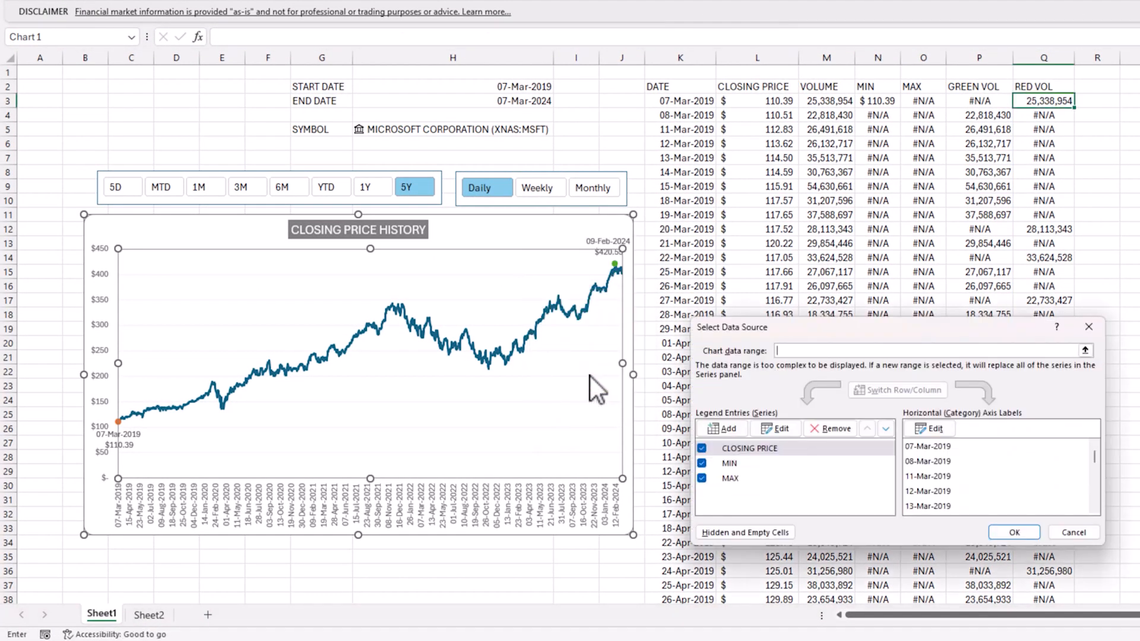
pyautogui.click(717, 438)
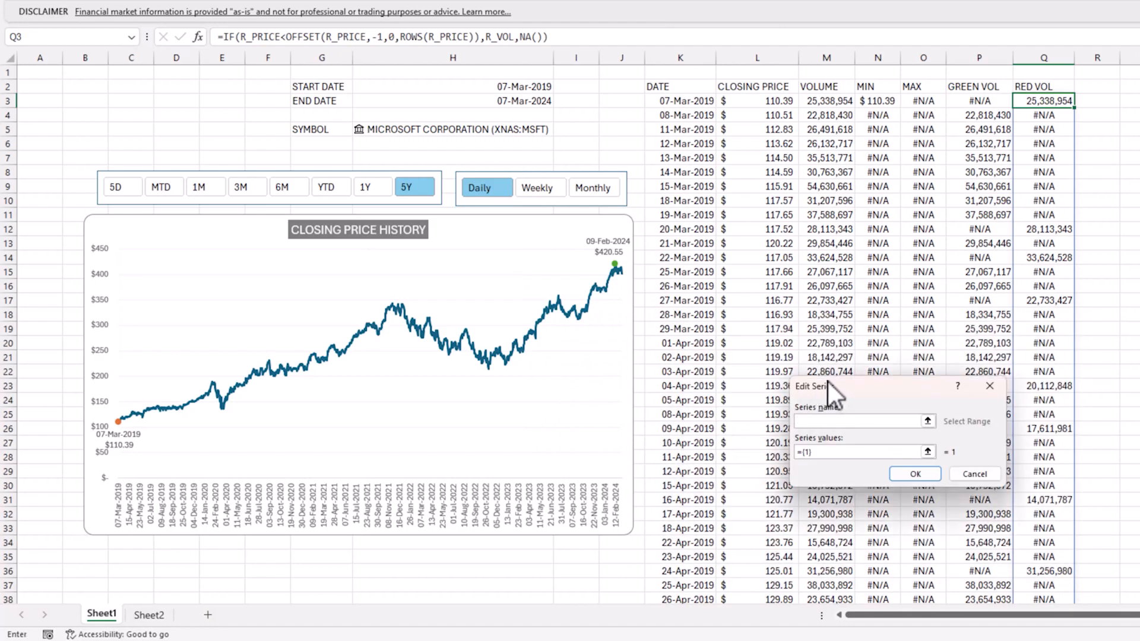
pyautogui.moveTo(818, 397); pyautogui.dragTo(657, 249)
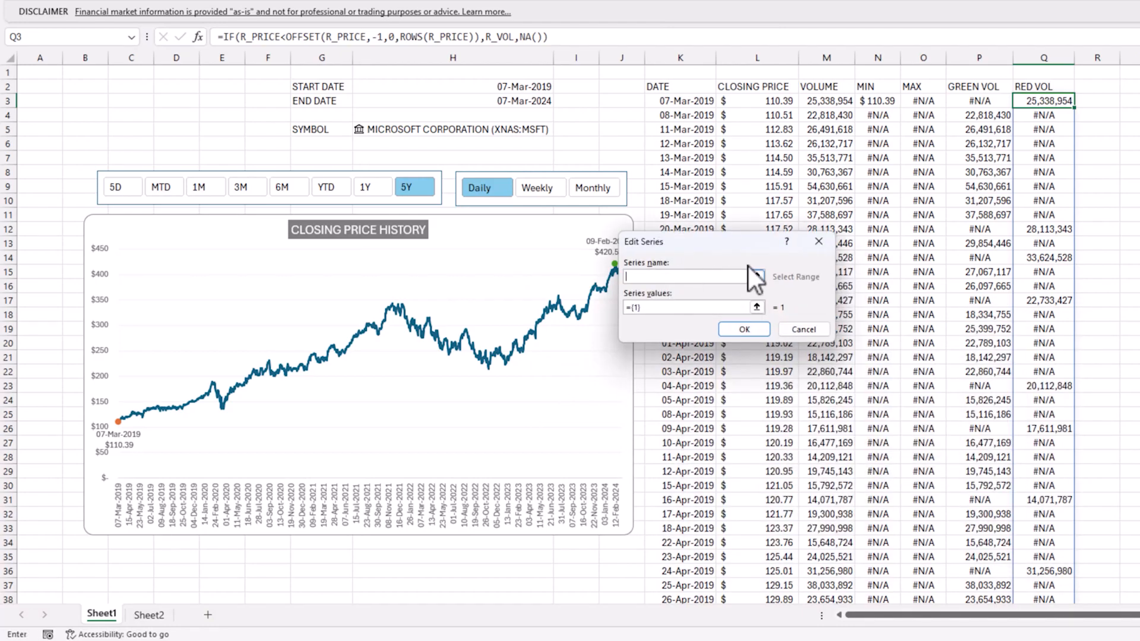
pyautogui.click(989, 87)
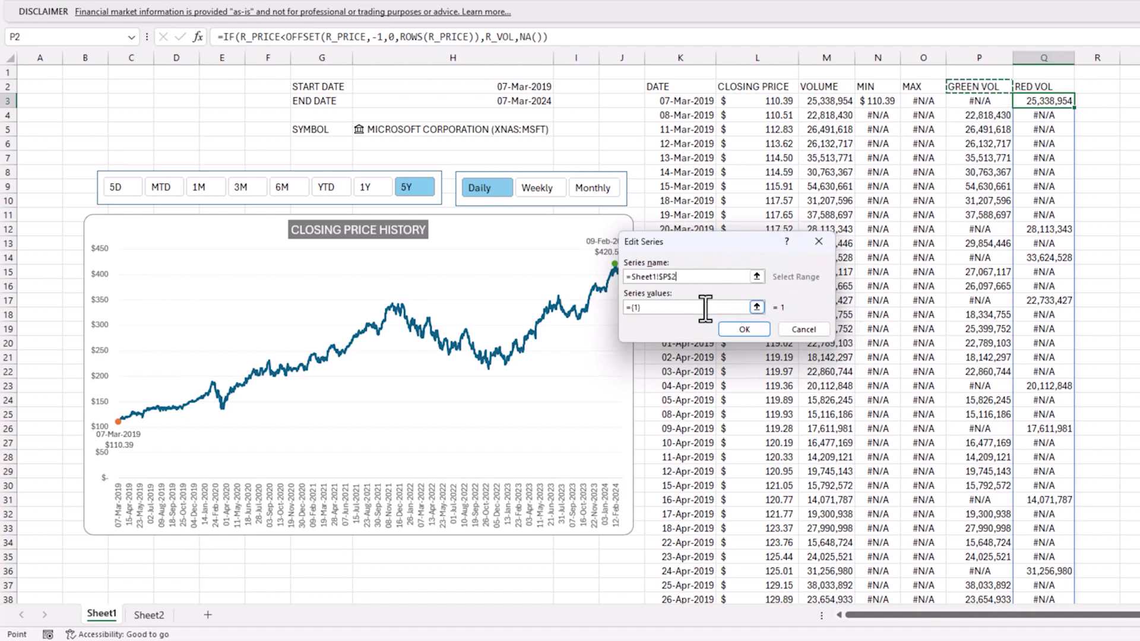
# Set the new GREEN VOL series values to =Sheet1!R_GREEN and confirm the series.
pyautogui.click(625, 308)
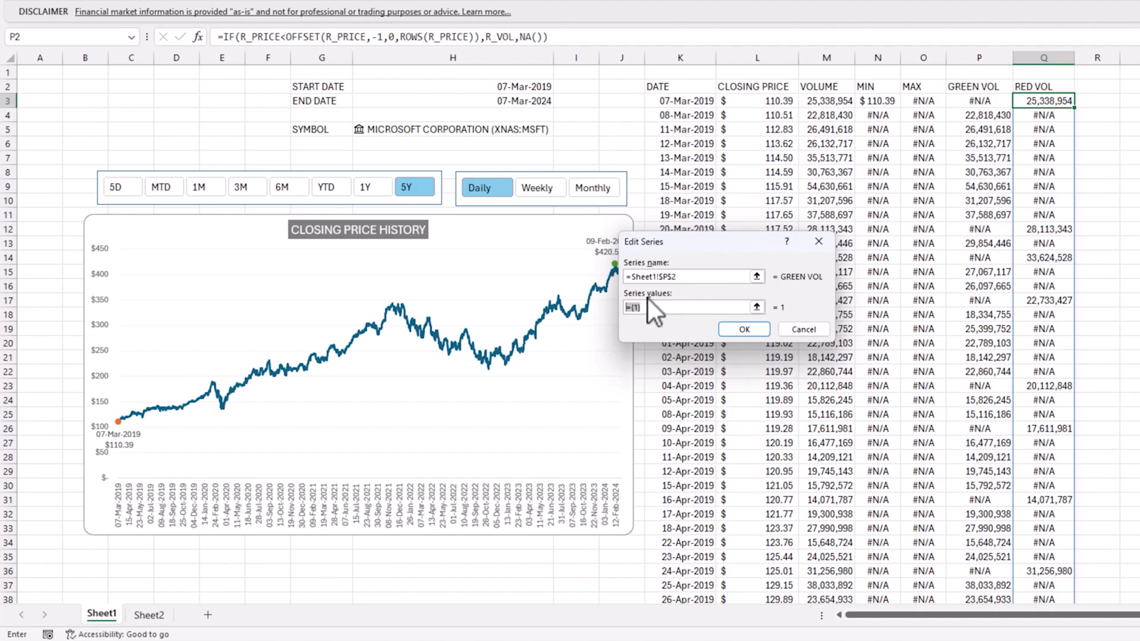
pyautogui.write('+')
pyautogui.click(596, 117)
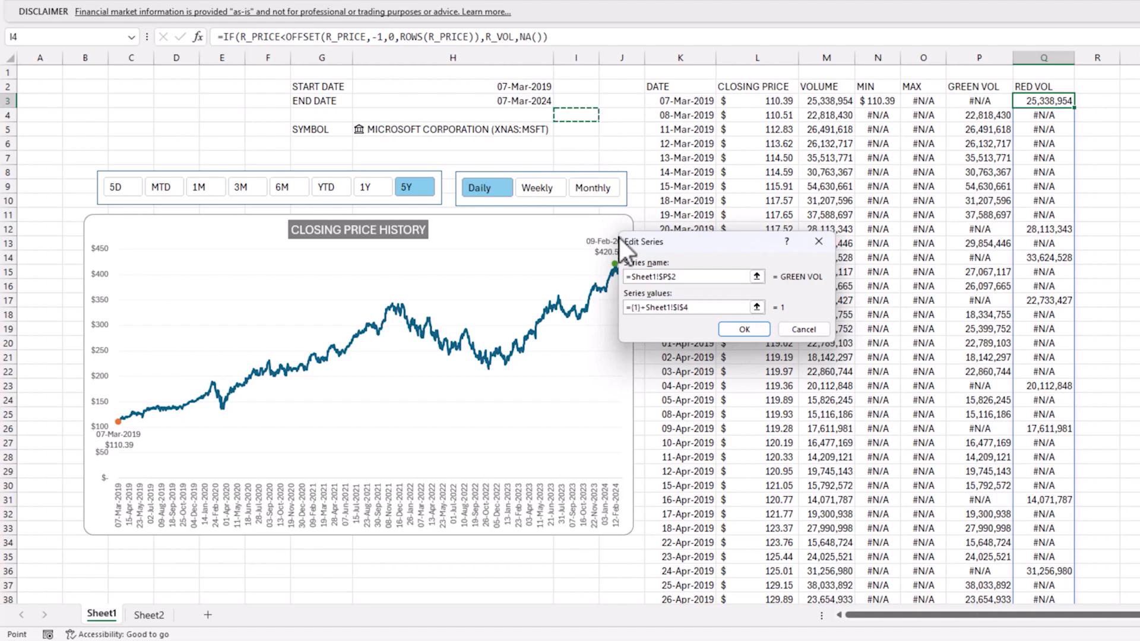
pyautogui.click(640, 308)
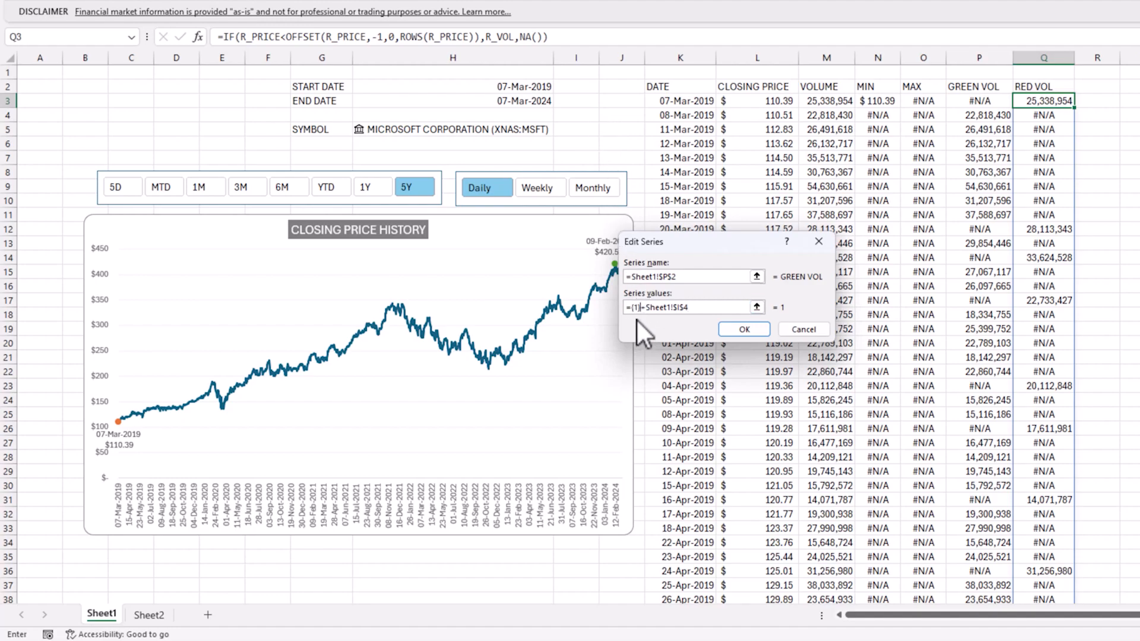
pyautogui.press('BackSpace')
pyautogui.press('BackSpace')
pyautogui.press('BackSpace')
pyautogui.press('BackSpace')
pyautogui.moveTo(658, 308); pyautogui.dragTo(685, 312)
pyautogui.press('Tab')
pyautogui.press('Tab')
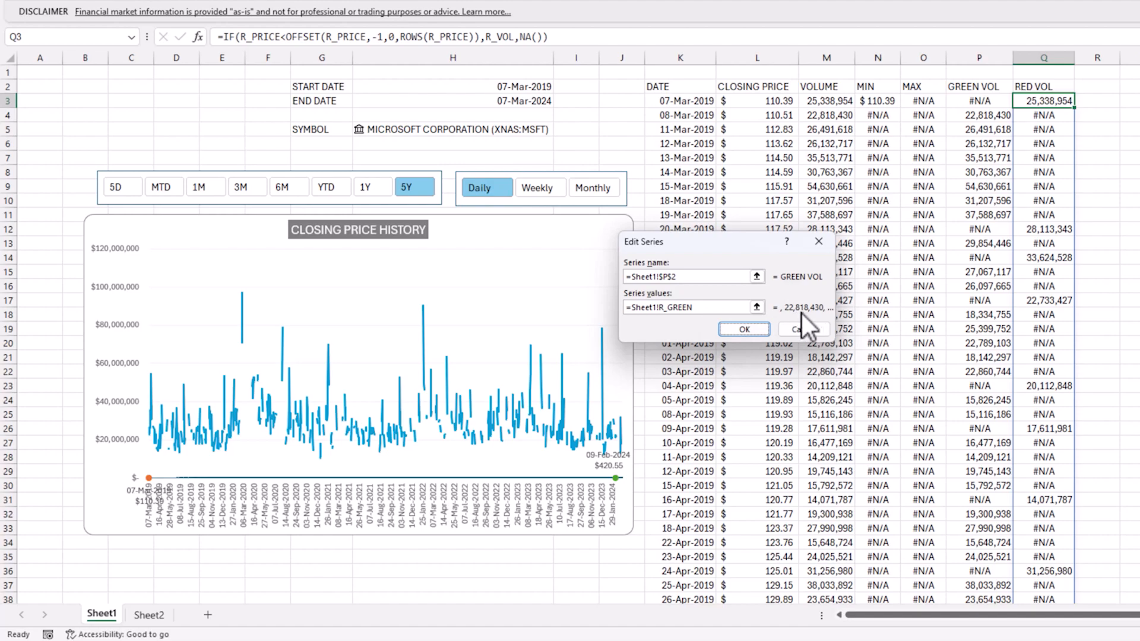
pyautogui.click(761, 331)
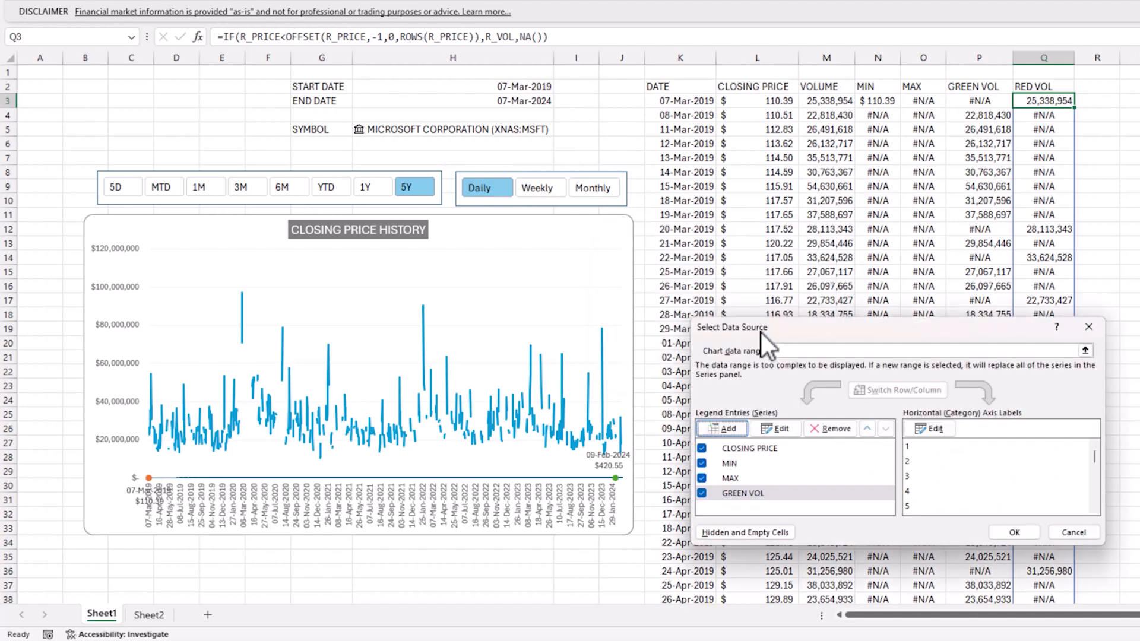
# Point the GREEN VOL series' horizontal axis labels to the named dates range on Sheet1 and confirm.
pyautogui.click(931, 428)
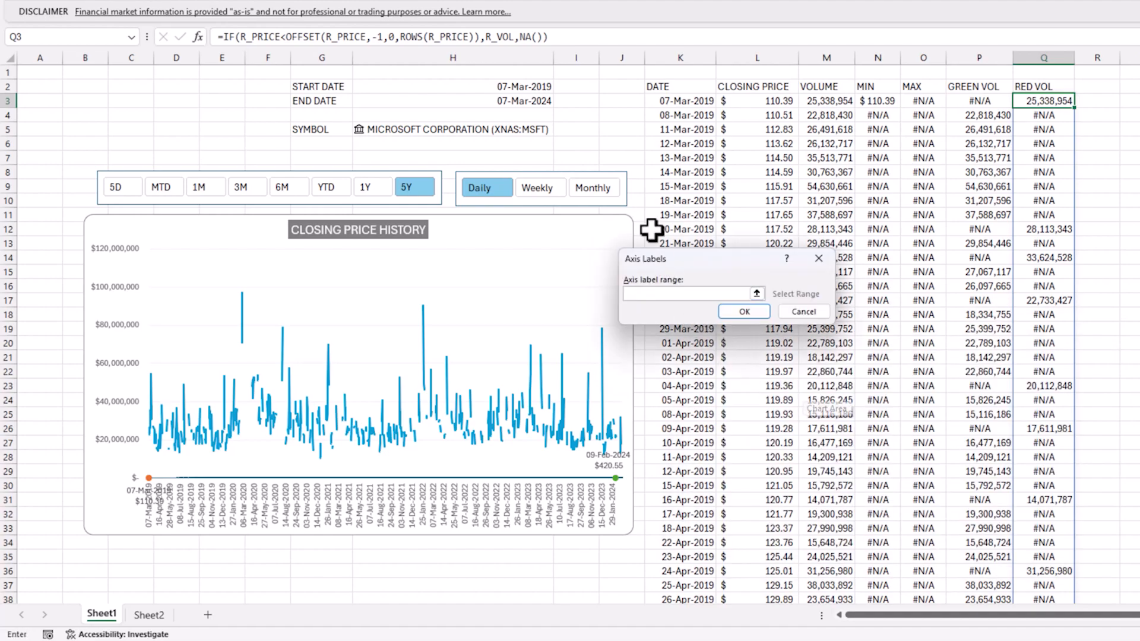
pyautogui.click(618, 122)
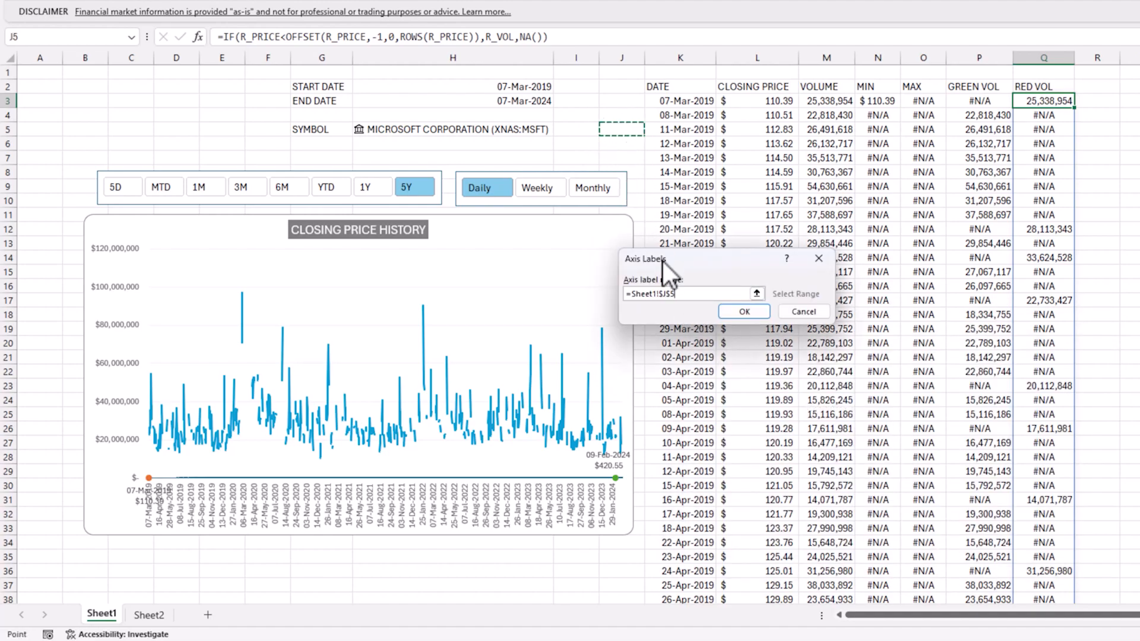
pyautogui.moveTo(660, 293); pyautogui.dragTo(717, 295)
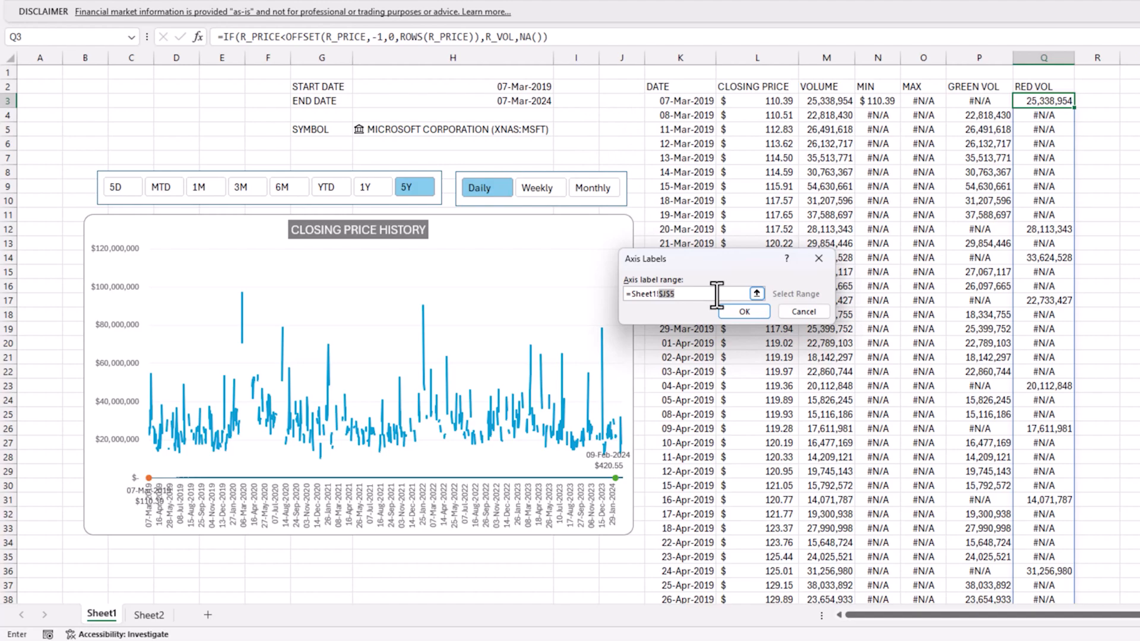
pyautogui.press('BackSpace')
pyautogui.click(739, 318)
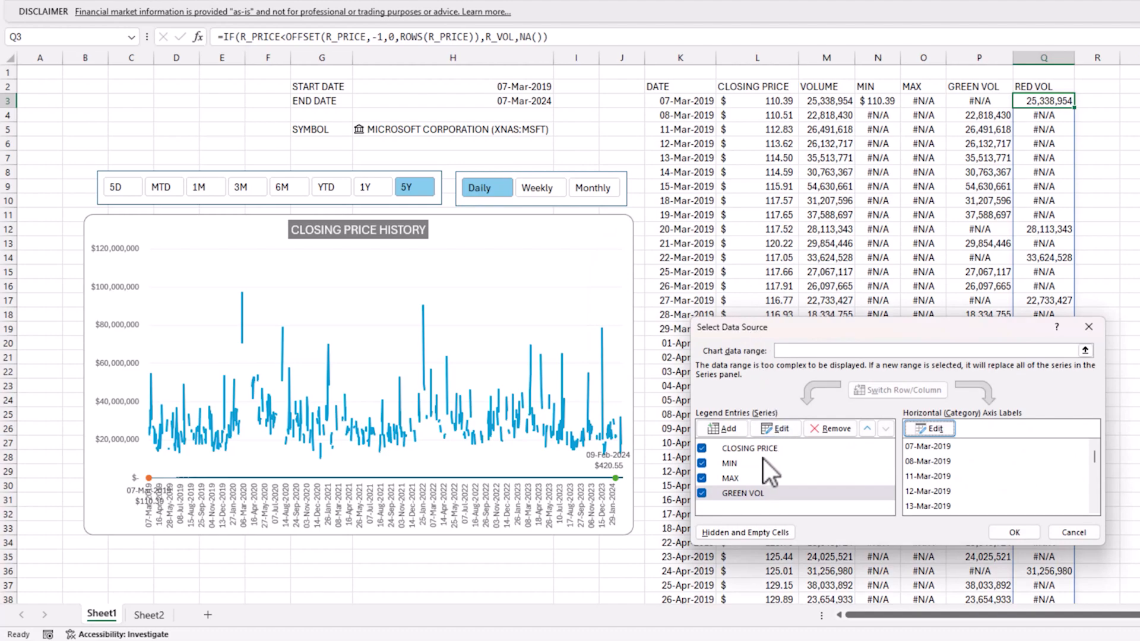
# Start adding another data series to the closing price chart.
pyautogui.click(735, 430)
pyautogui.write('RED')
pyautogui.hotkey('shift', 'space')
pyautogui.write('VO')
pyautogui.press('BackSpace')
pyautogui.press('BackSpace')
pyautogui.press('BackSpace')
pyautogui.press('BackSpace')
pyautogui.press('BackSpace')
pyautogui.press('BackSpace')
pyautogui.press('BackSpace')
pyautogui.press('BackSpace')
pyautogui.press('BackSpace')
pyautogui.press('BackSpace')
pyautogui.press('BackSpace')
pyautogui.press('BackSpace')
pyautogui.press('BackSpace')
pyautogui.press('BackSpace')
pyautogui.press('BackSpace')
pyautogui.press('BackSpace')
pyautogui.press('BackSpace')
pyautogui.press('BackSpace')
pyautogui.press('BackSpace')
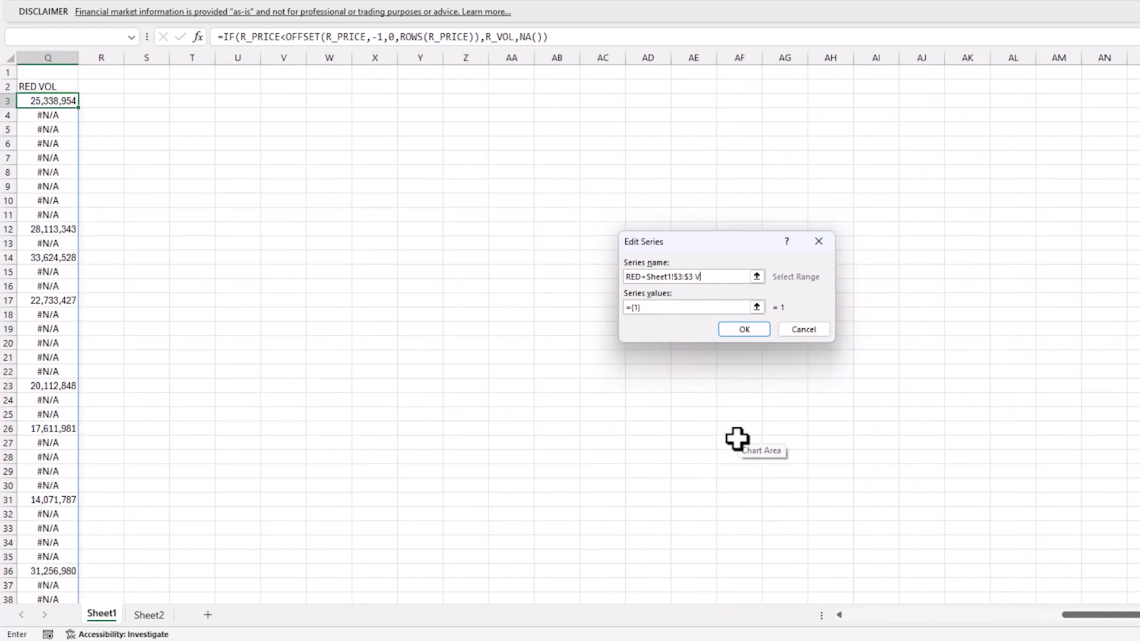
# Take the new series' name from the RED VOL header in Q2, set its values to =Sheet1!R_RED, and confirm.
pyautogui.click(896, 614)
pyautogui.click(1036, 87)
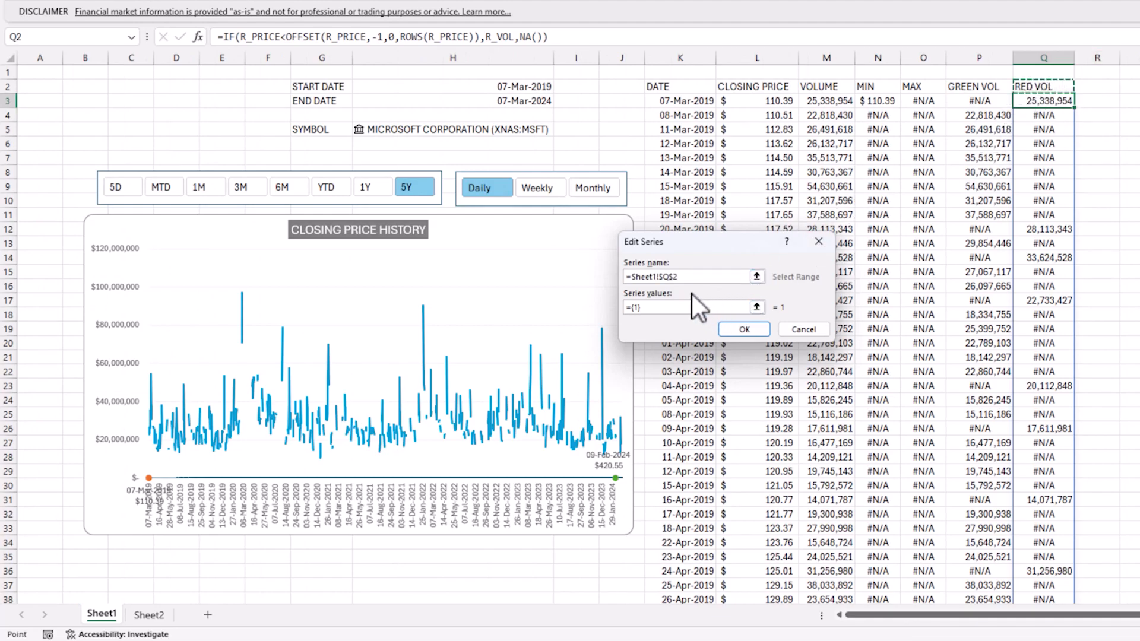
pyautogui.click(680, 307)
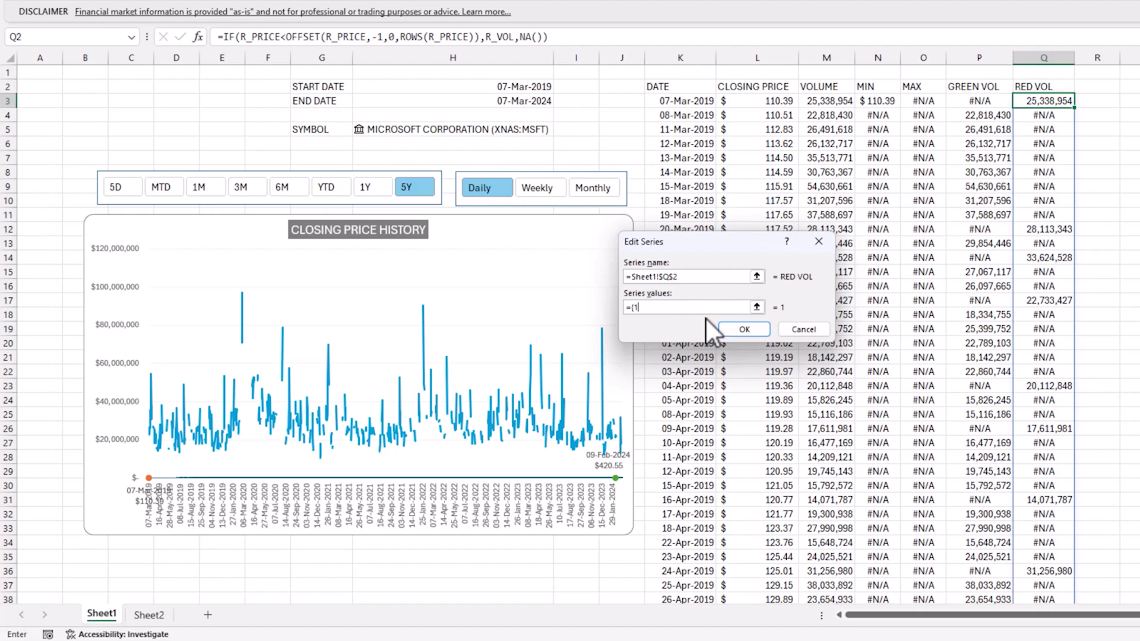
pyautogui.press('BackSpace')
pyautogui.click(615, 116)
pyautogui.click(689, 307)
pyautogui.press('BackSpace')
pyautogui.press('BackSpace')
pyautogui.press('BackSpace')
pyautogui.press('BackSpace')
pyautogui.write('R_RED')
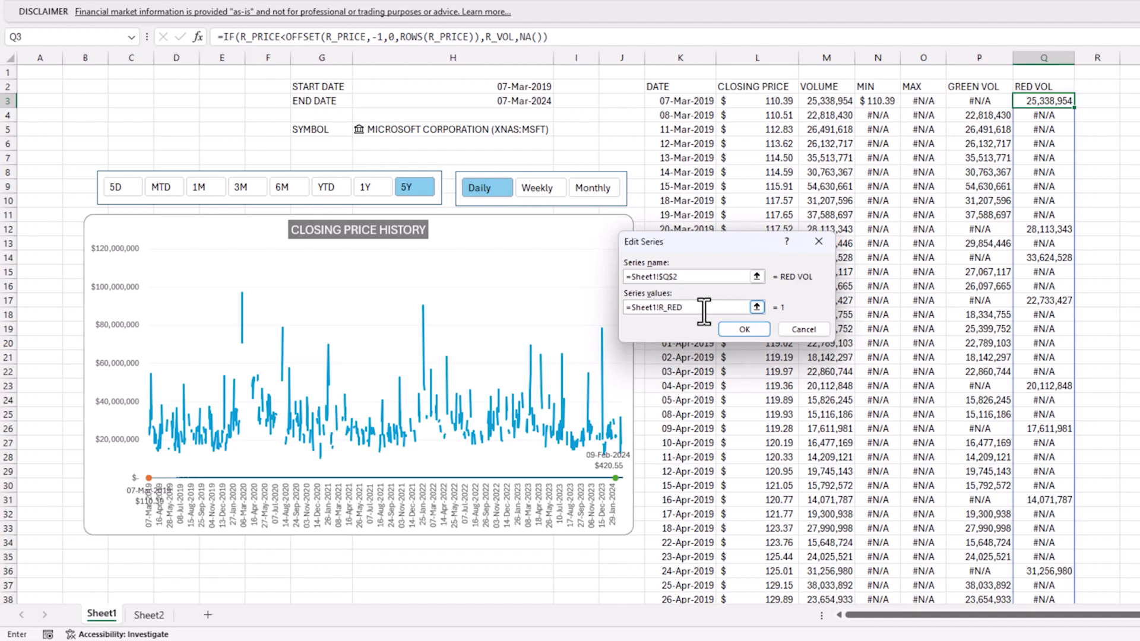
pyautogui.press('Tab')
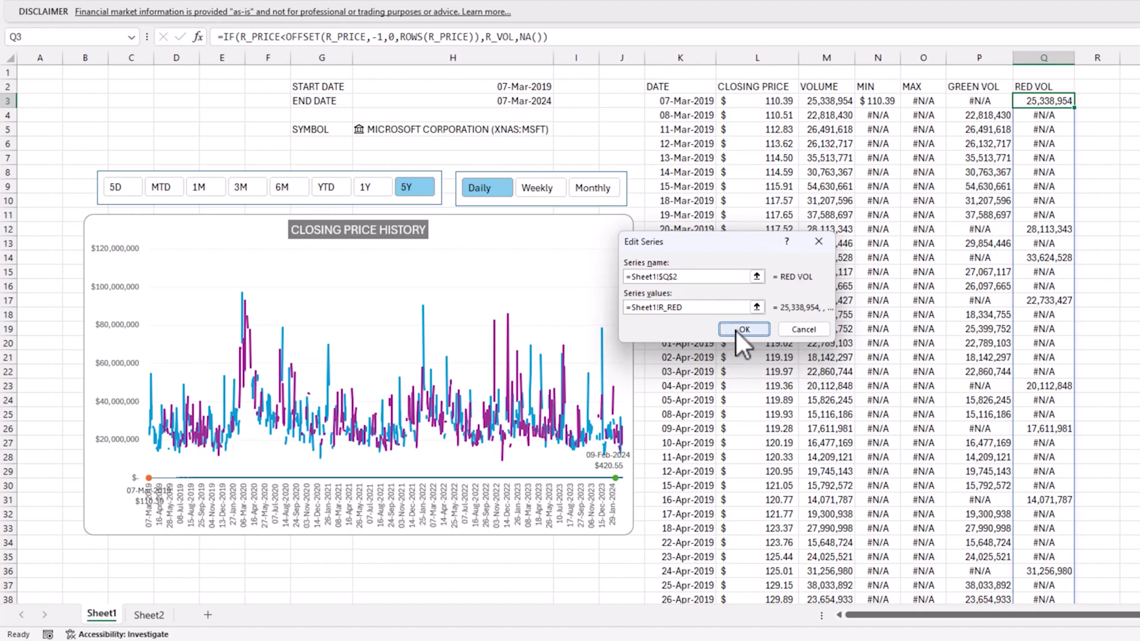
pyautogui.click(743, 328)
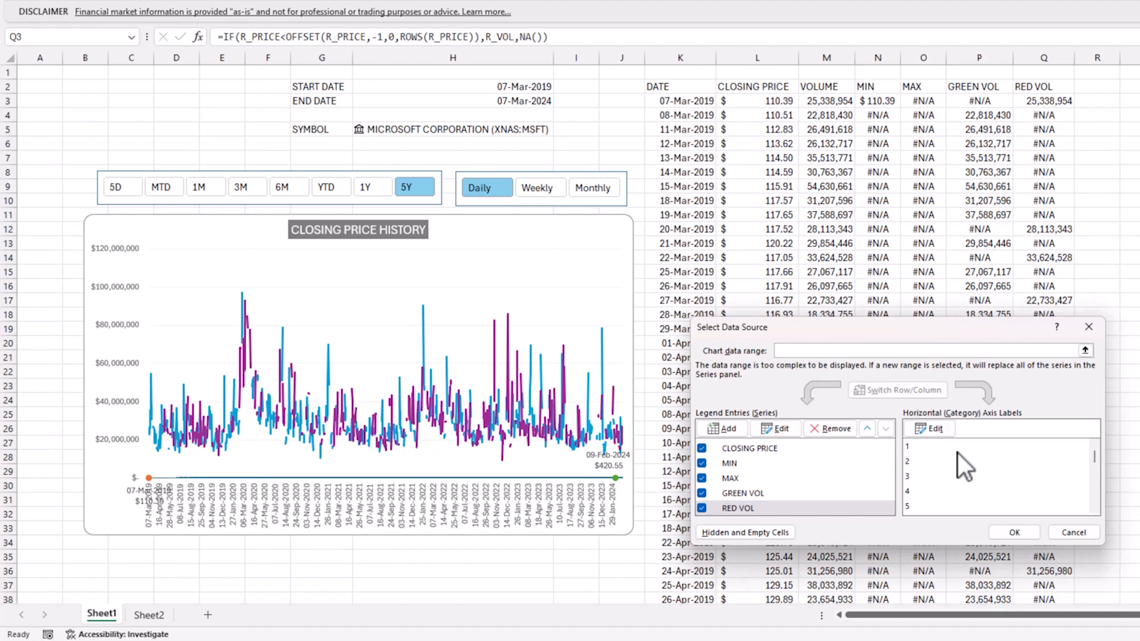
# Set the RED VOL series' horizontal axis labels to =Sheet1!RT_DATES and apply the chart's data source changes.
pyautogui.click(945, 432)
pyautogui.click(622, 115)
pyautogui.moveTo(658, 294); pyautogui.dragTo(692, 294)
pyautogui.write('RT_DATES')
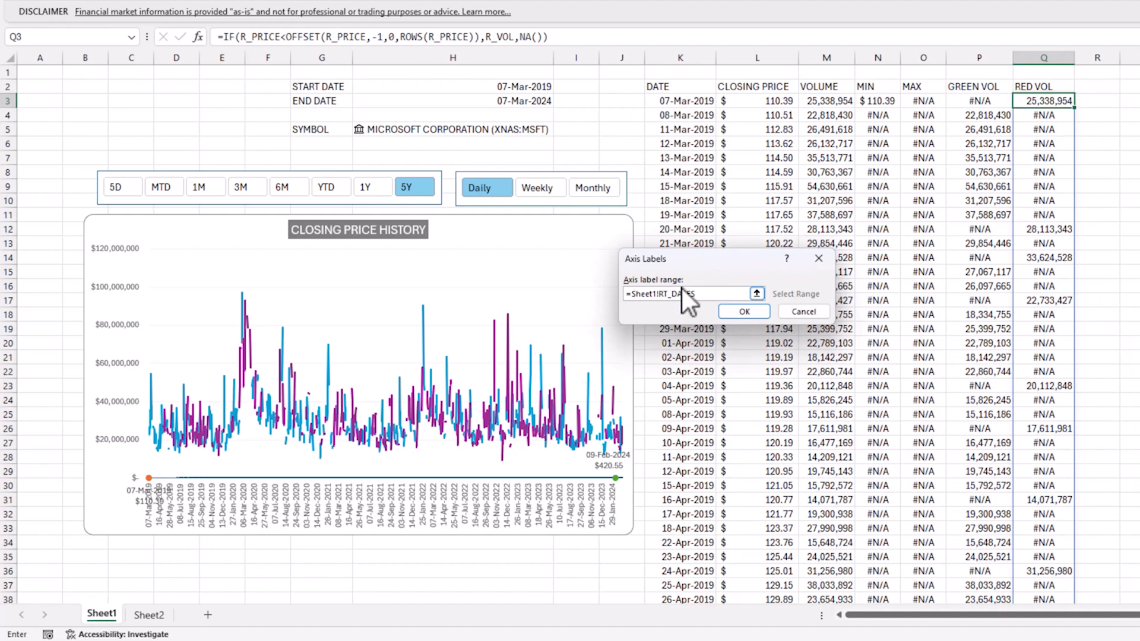
pyautogui.click(754, 310)
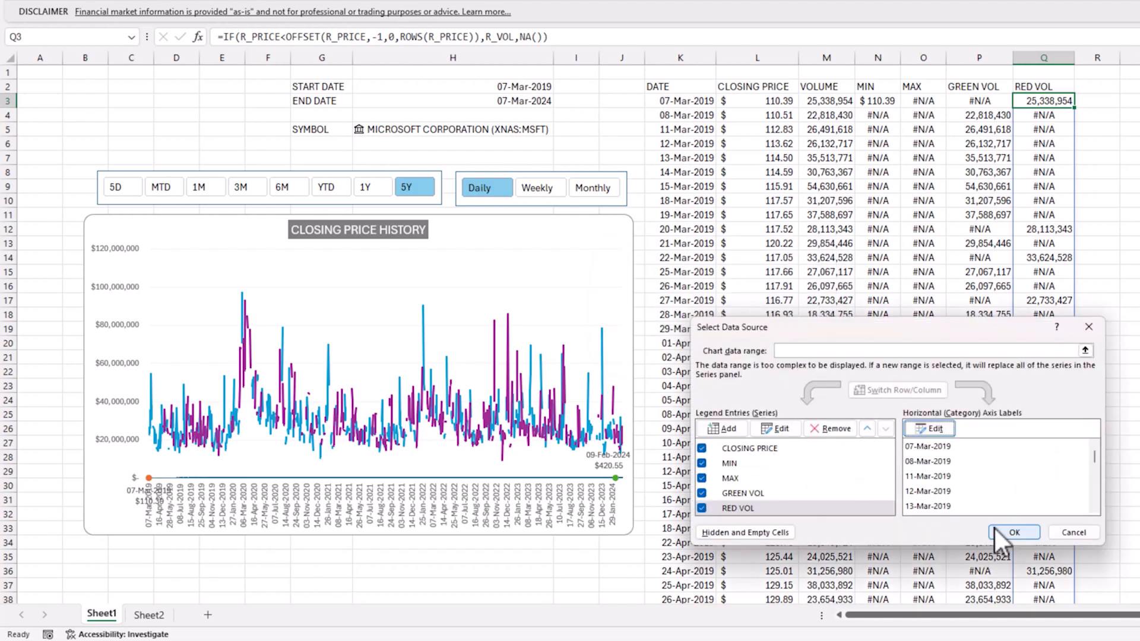
pyautogui.click(1013, 532)
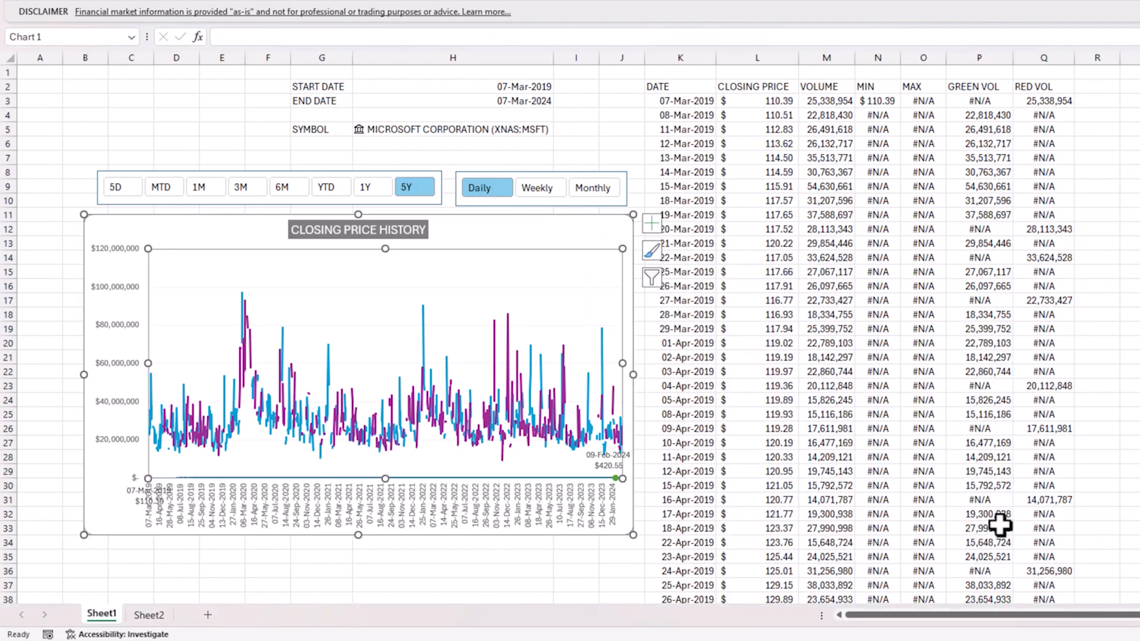
# Switch the chart to a Combo type with CLOSING PRICE as Line and MIN and MAX as Line with Markers.
pyautogui.rightClick(539, 270)
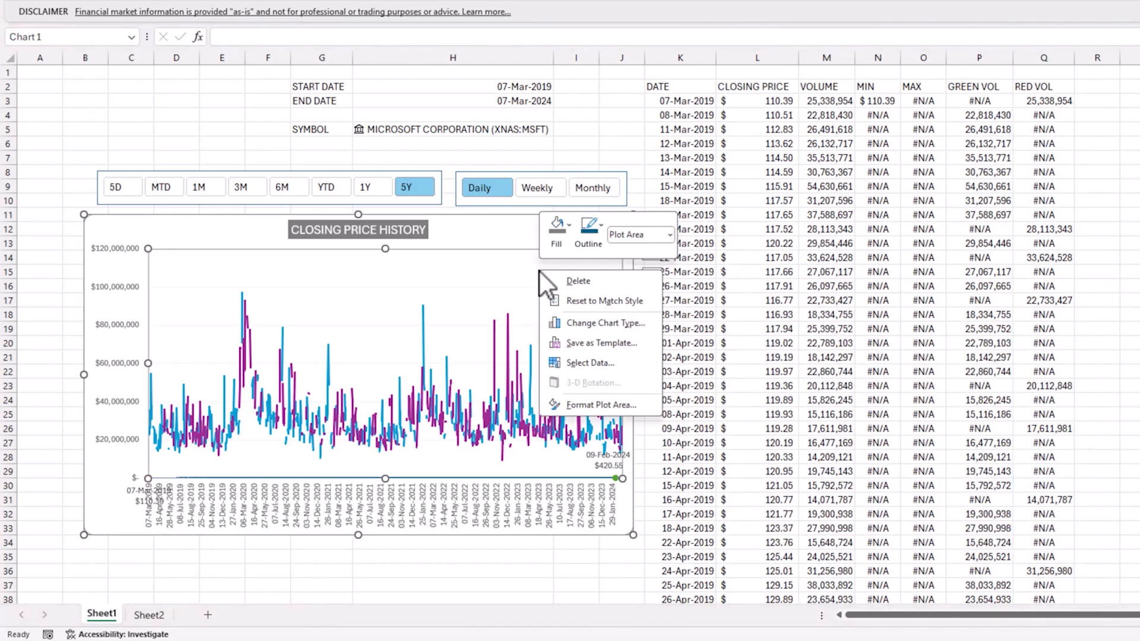
pyautogui.click(576, 322)
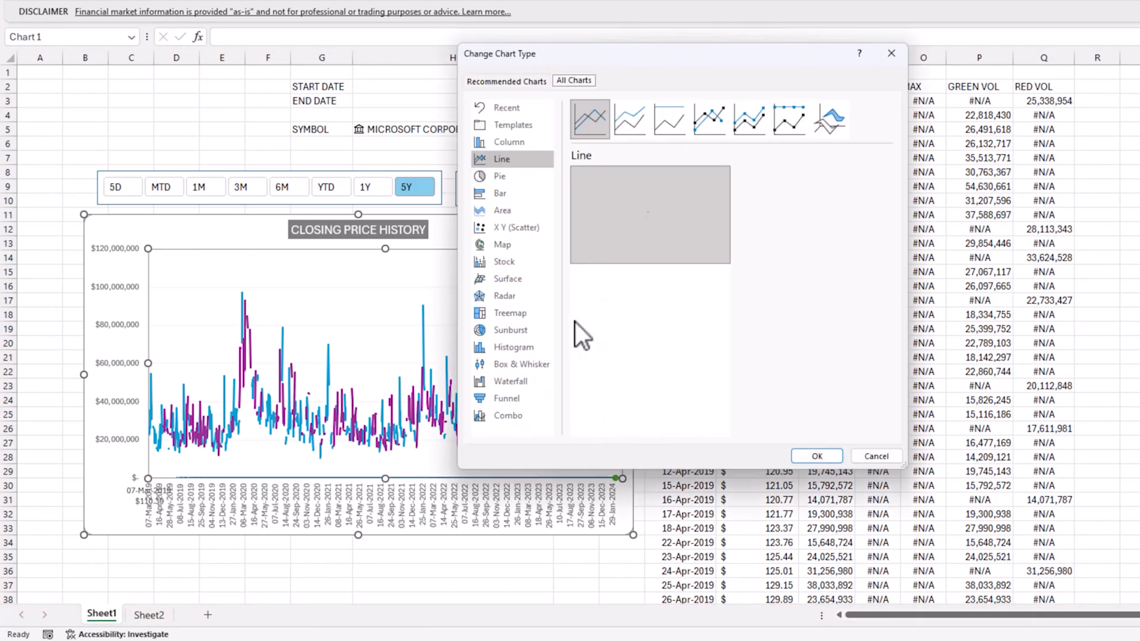
pyautogui.click(506, 414)
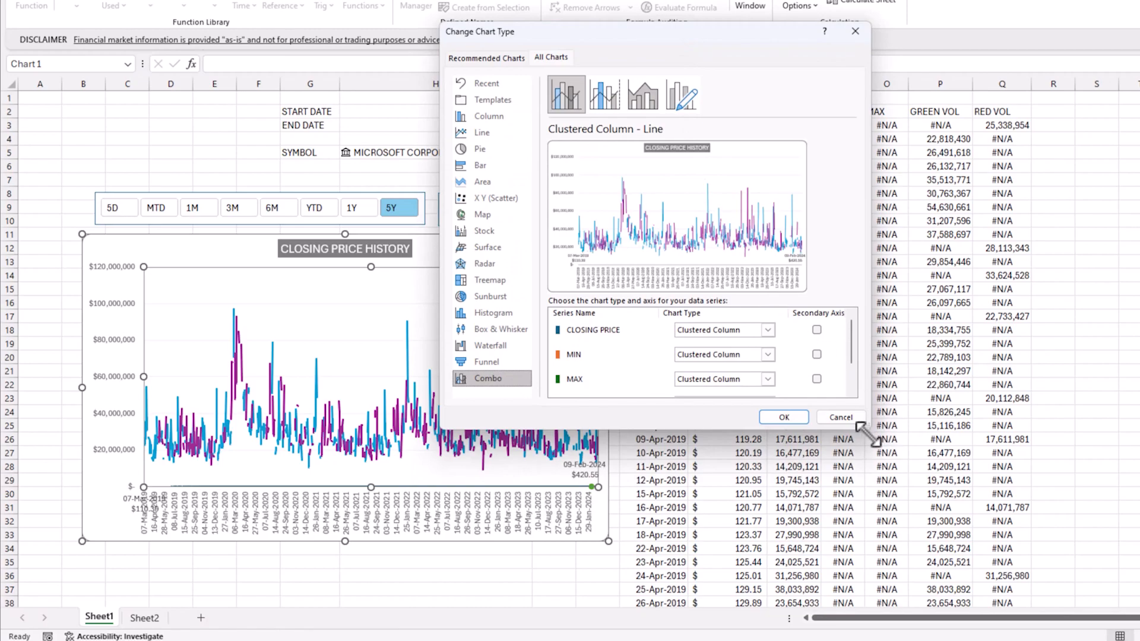
pyautogui.moveTo(867, 434); pyautogui.dragTo(890, 509)
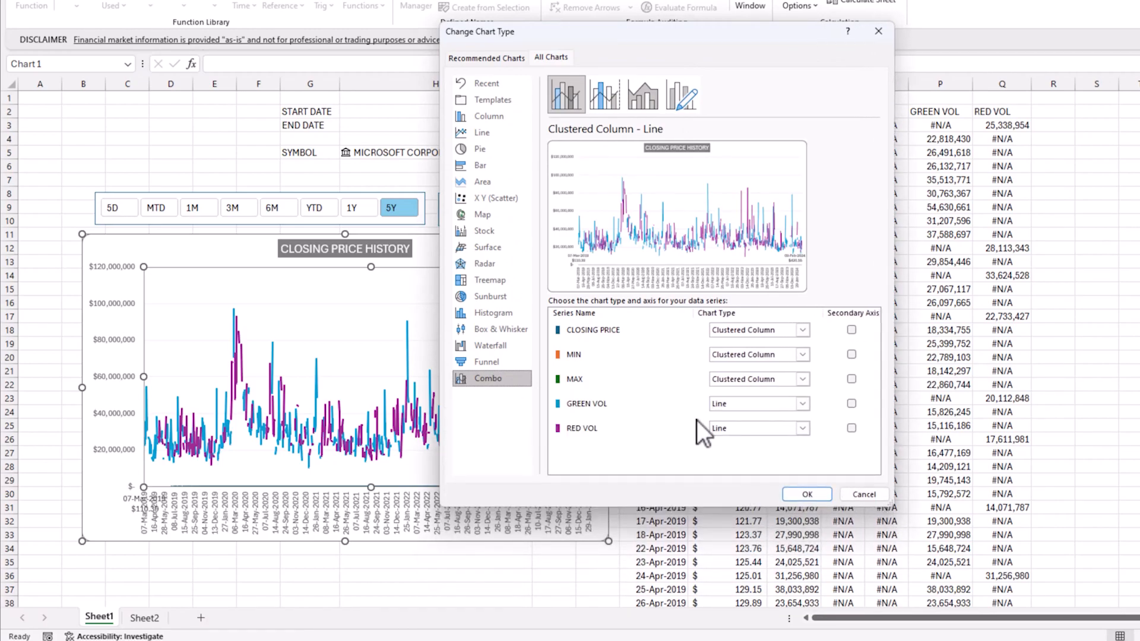
pyautogui.click(764, 330)
pyautogui.click(739, 514)
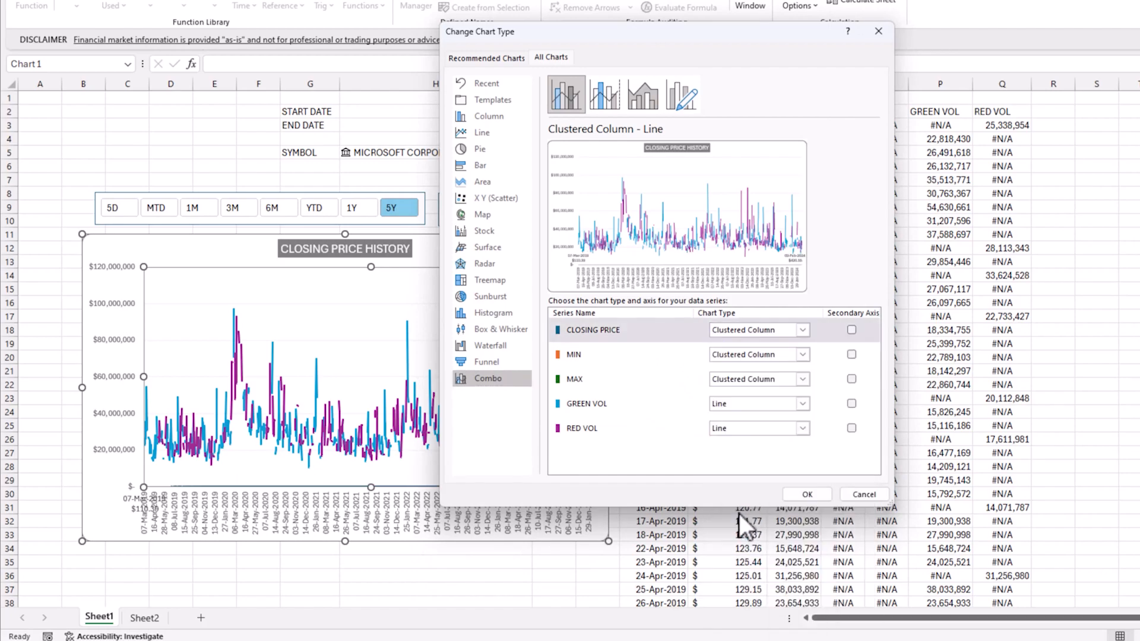
pyautogui.click(791, 357)
pyautogui.click(837, 220)
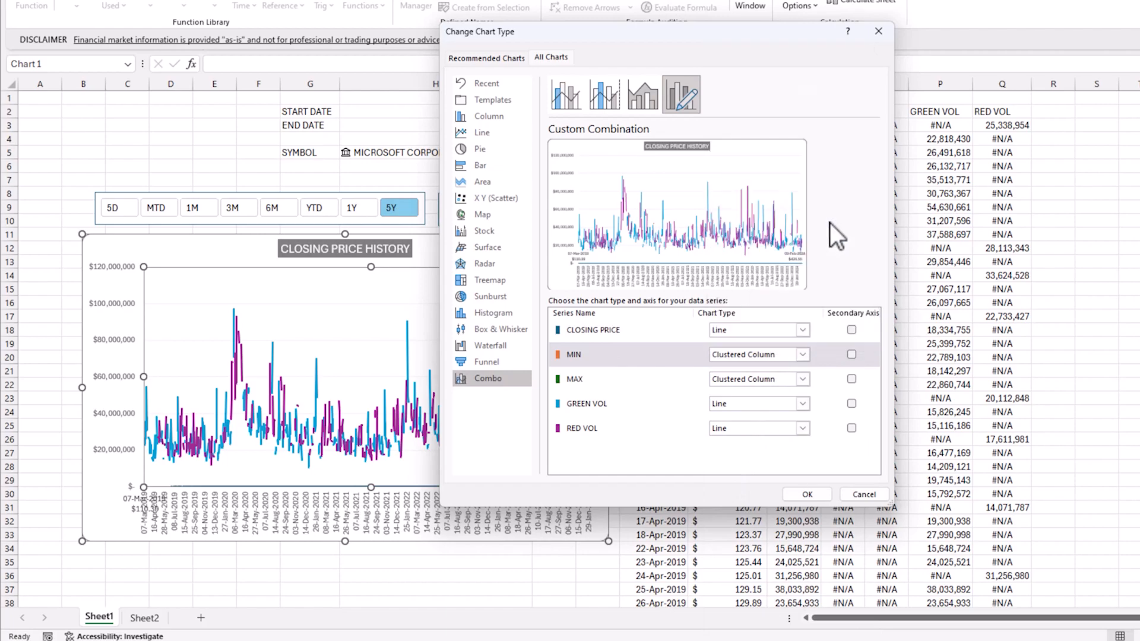
pyautogui.click(804, 383)
pyautogui.click(840, 244)
# Assign the CLOSING PRICE, MIN and MAX series to the secondary axis.
pyautogui.click(851, 330)
pyautogui.click(851, 354)
pyautogui.click(852, 379)
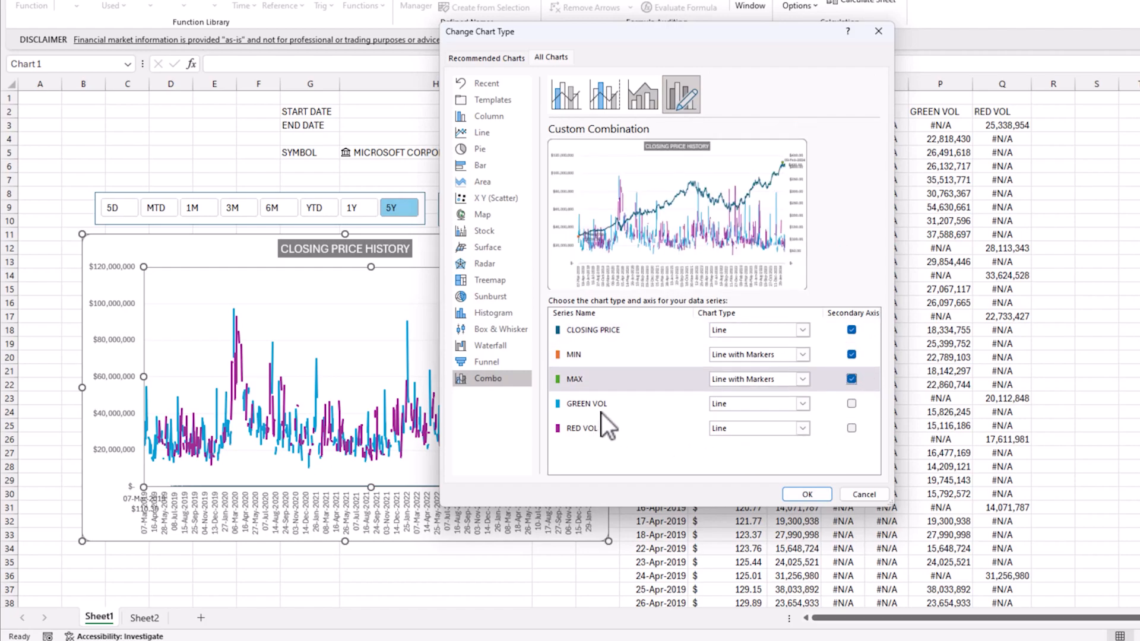
# Set the GREEN VOL and RED VOL series to Clustered Column and apply the combo chart.
pyautogui.click(791, 408)
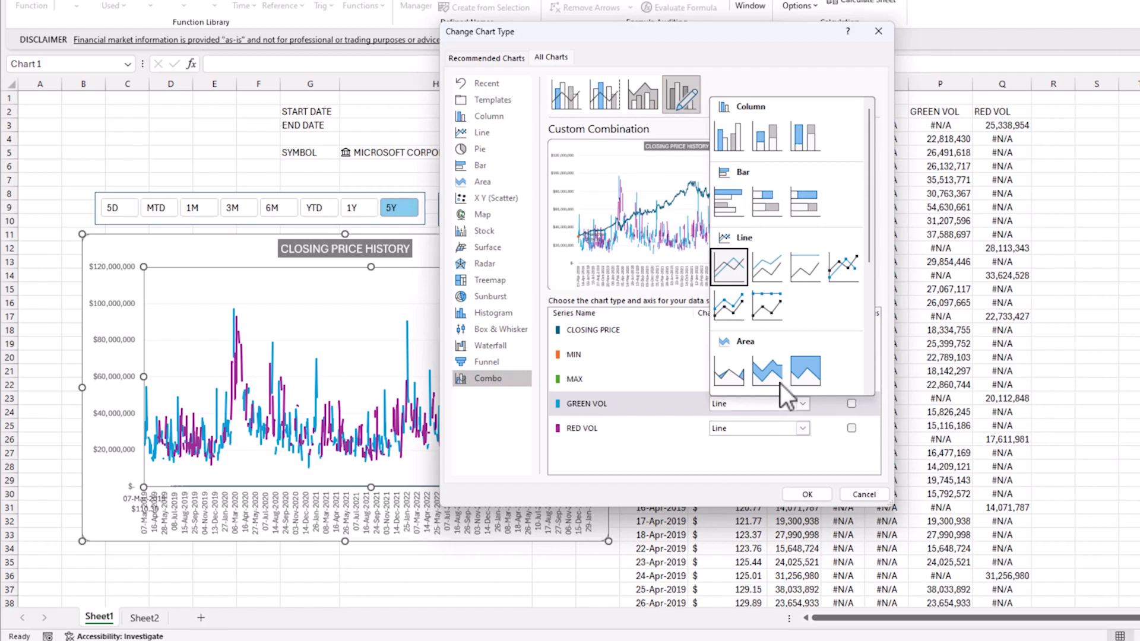
pyautogui.click(728, 152)
pyautogui.click(757, 423)
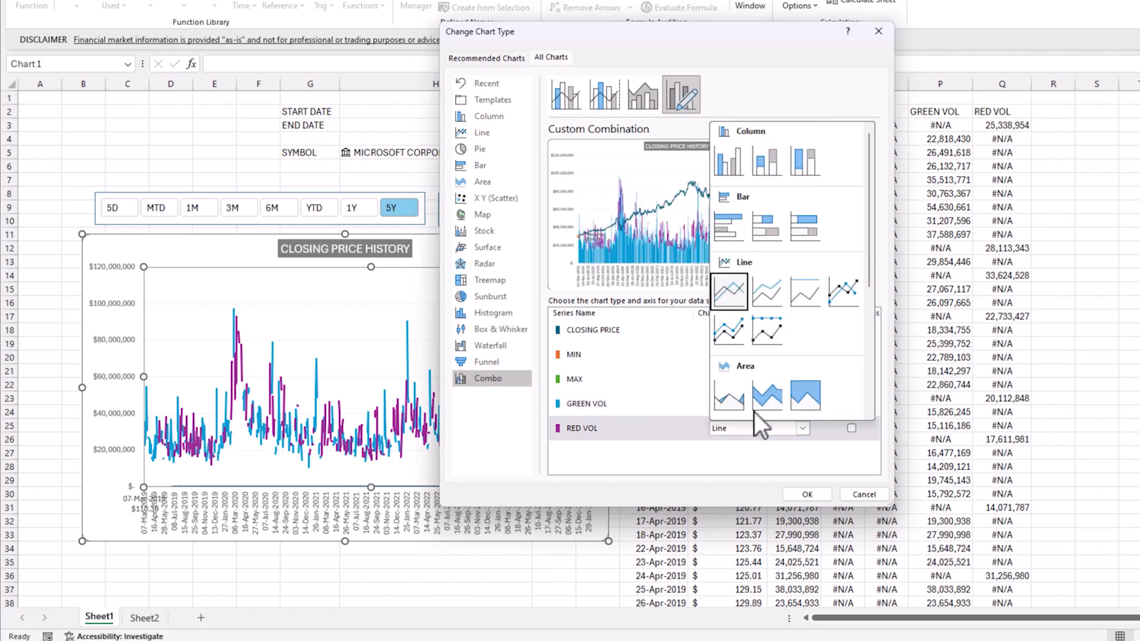
pyautogui.click(725, 176)
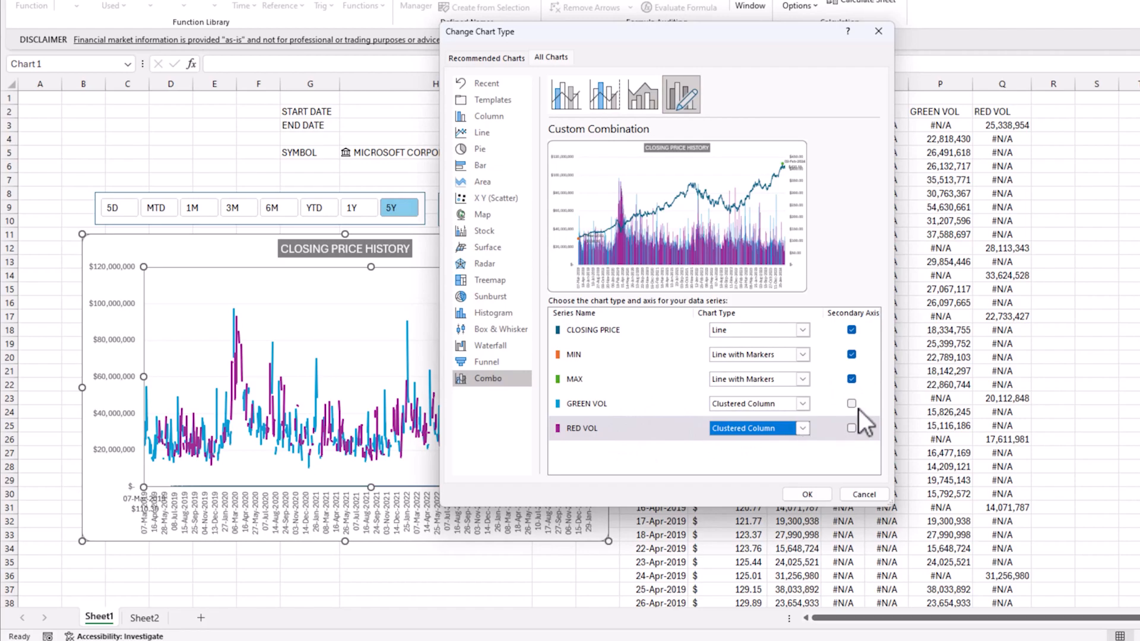
pyautogui.click(806, 494)
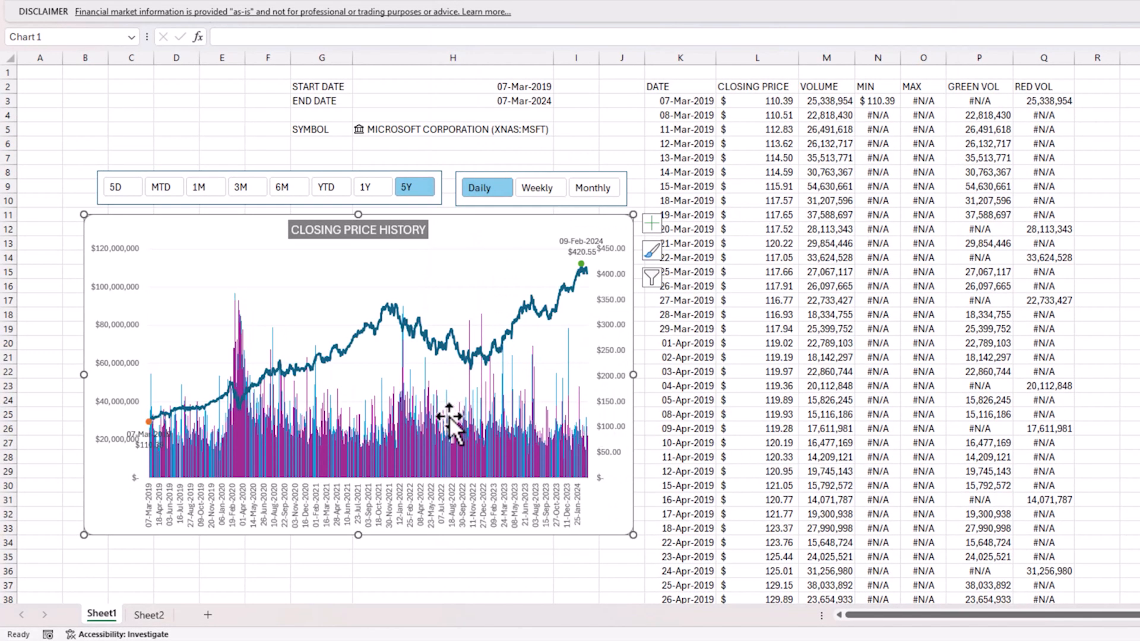
# Check the volume columns with the PERIOD slicer set to 1Y, and switch the slicer to YTD.
pyautogui.moveTo(451, 414)
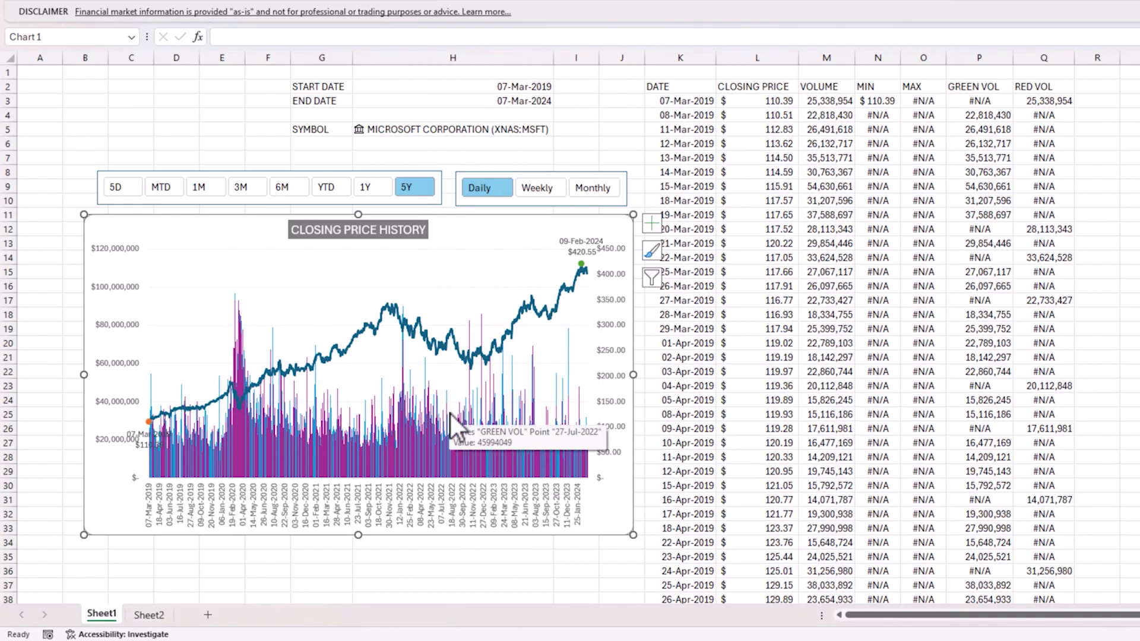
pyautogui.click(364, 190)
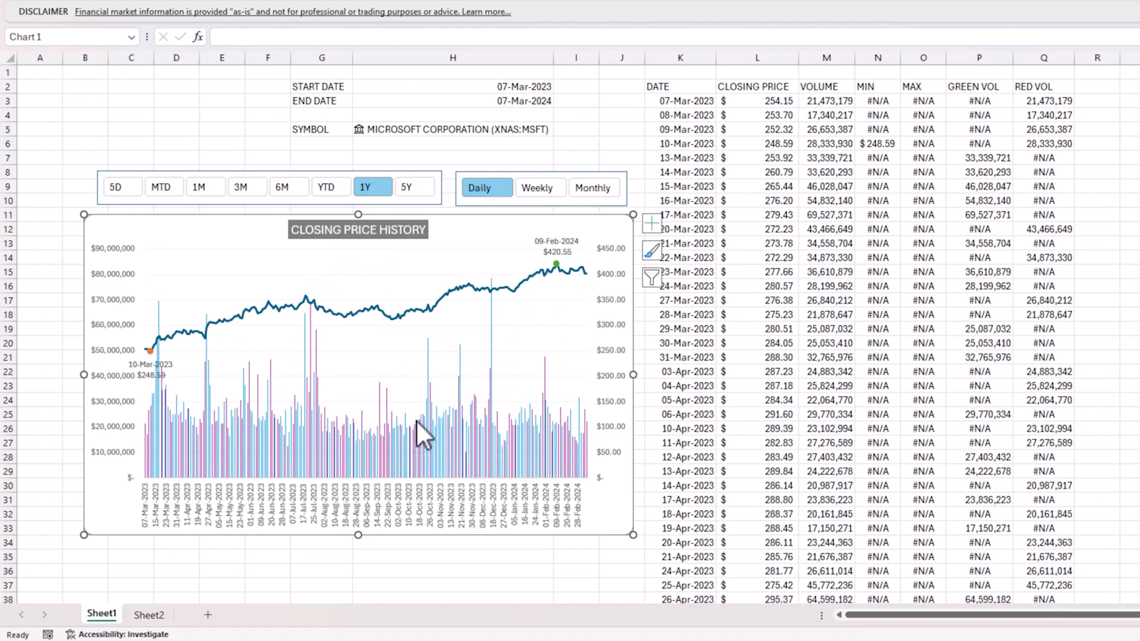
pyautogui.moveTo(418, 422)
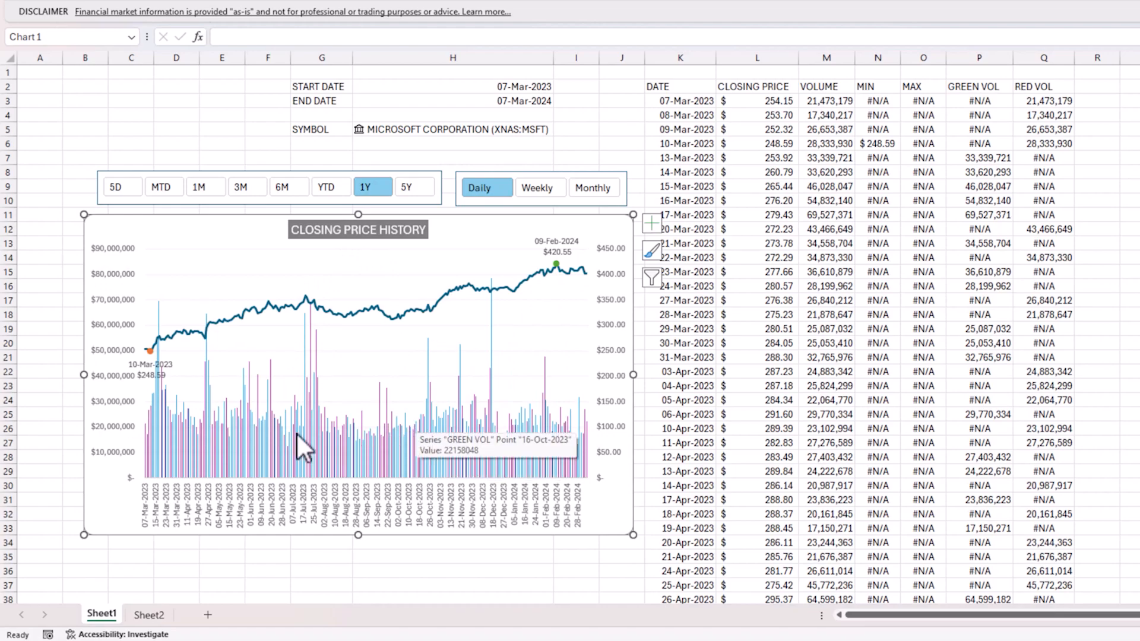
pyautogui.moveTo(293, 435)
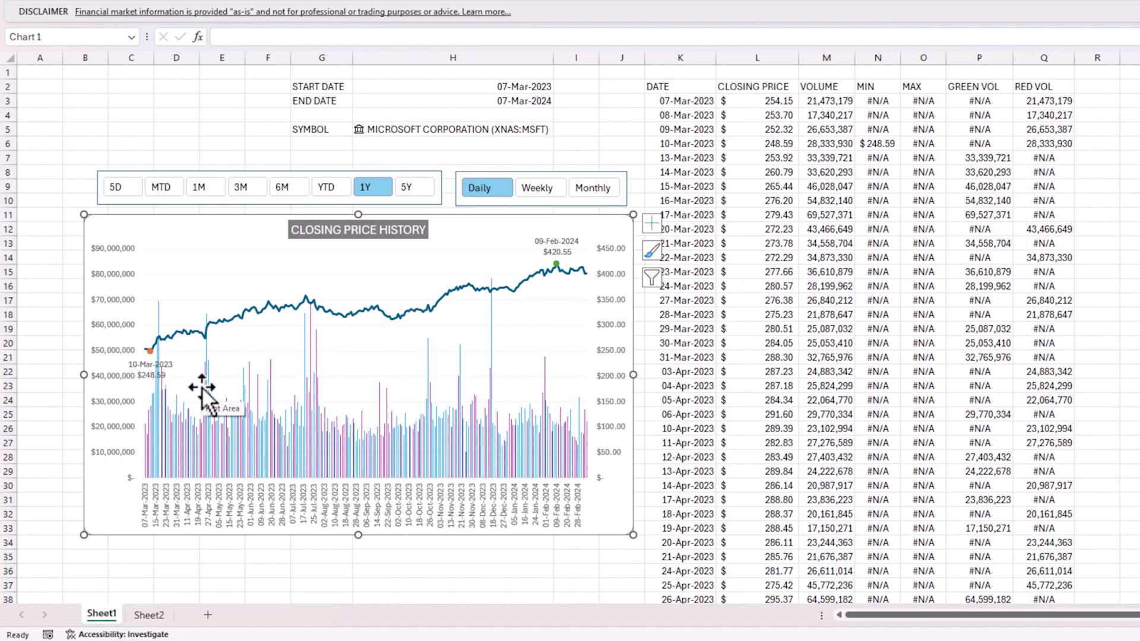
pyautogui.click(325, 194)
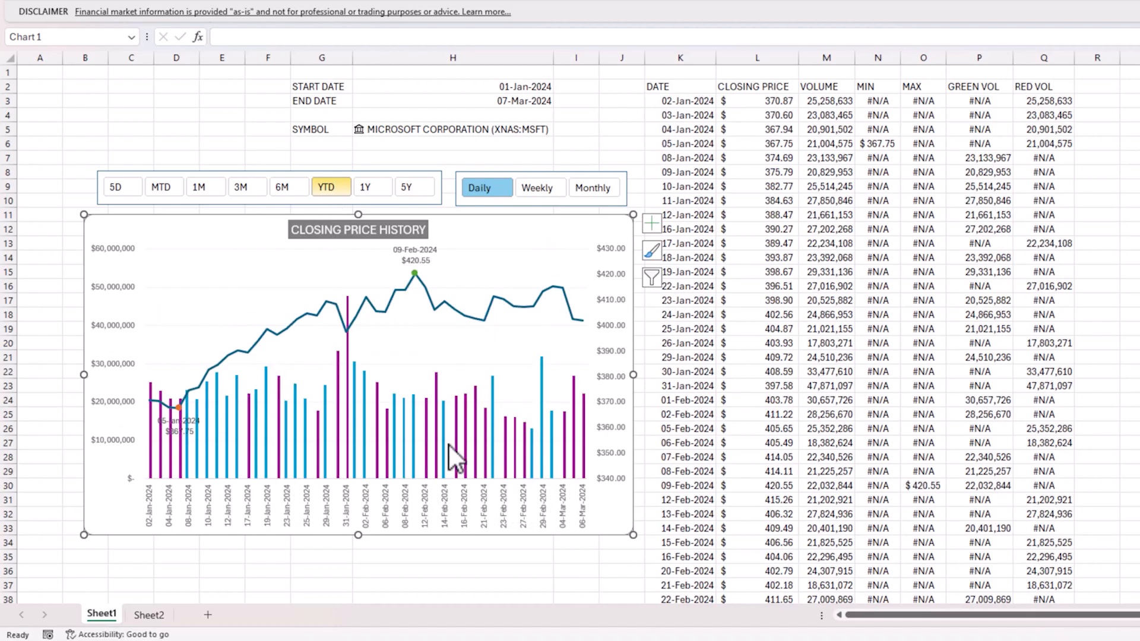
pyautogui.moveTo(496, 404)
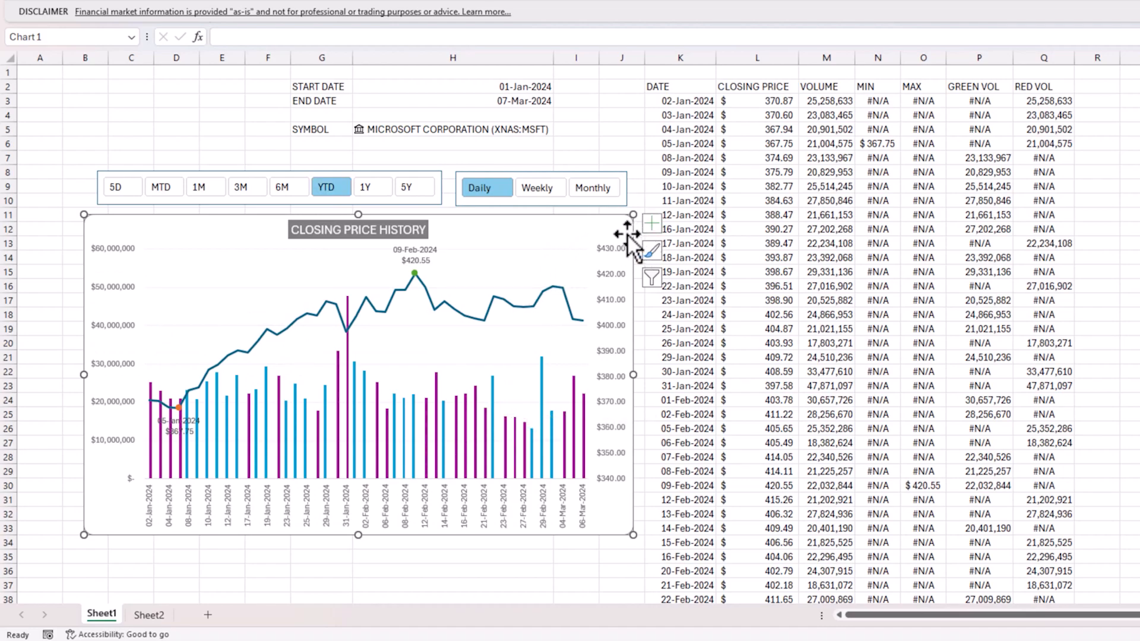
# Give the chart's GREEN VOL series a solid green fill.
pyautogui.hotkey('ctrl', '1')
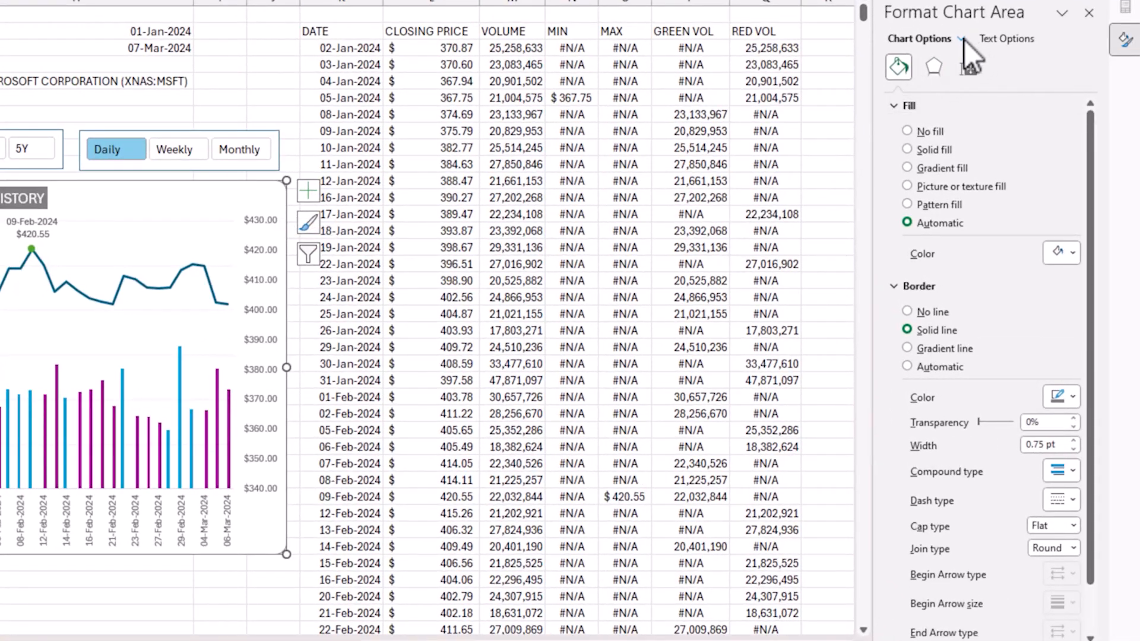
pyautogui.click(963, 39)
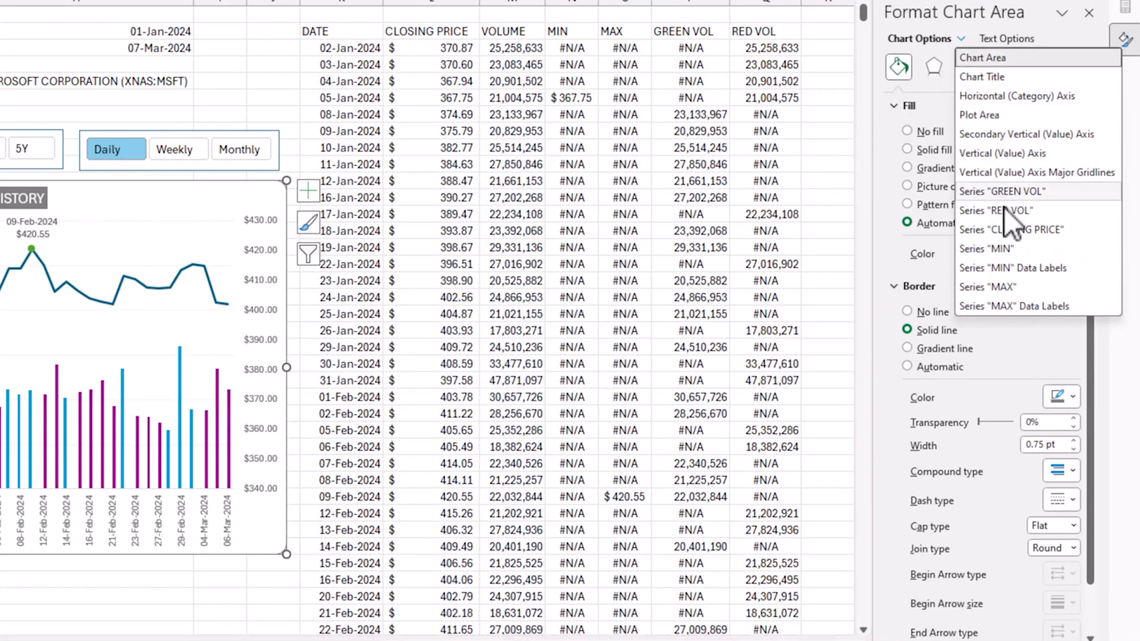
pyautogui.click(1046, 191)
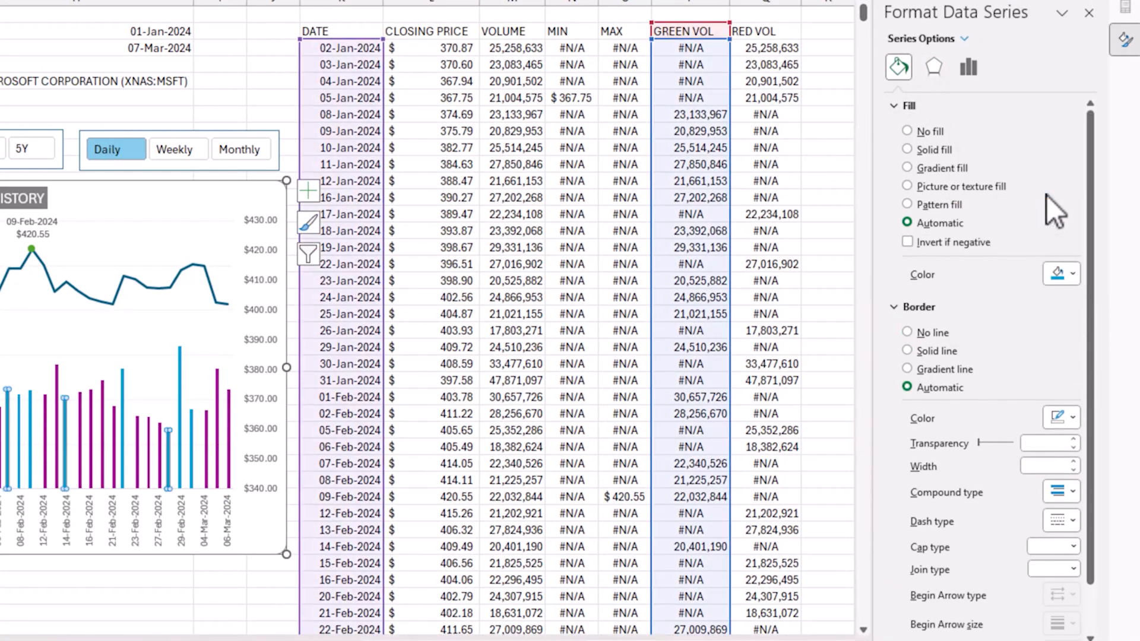
pyautogui.click(939, 151)
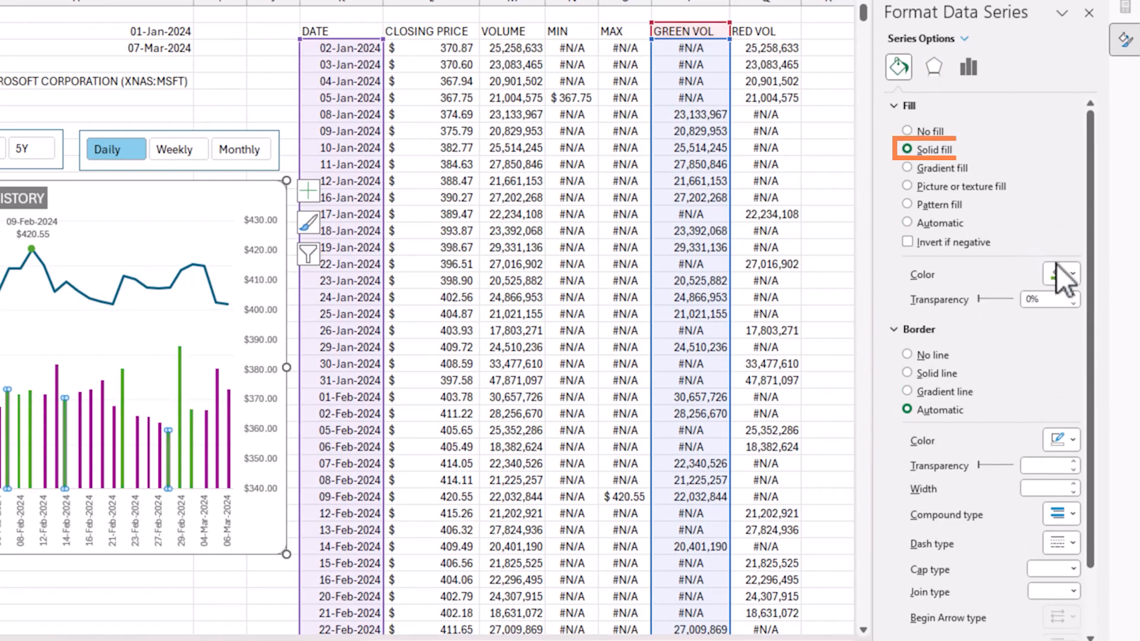
pyautogui.click(1063, 275)
pyautogui.click(1130, 319)
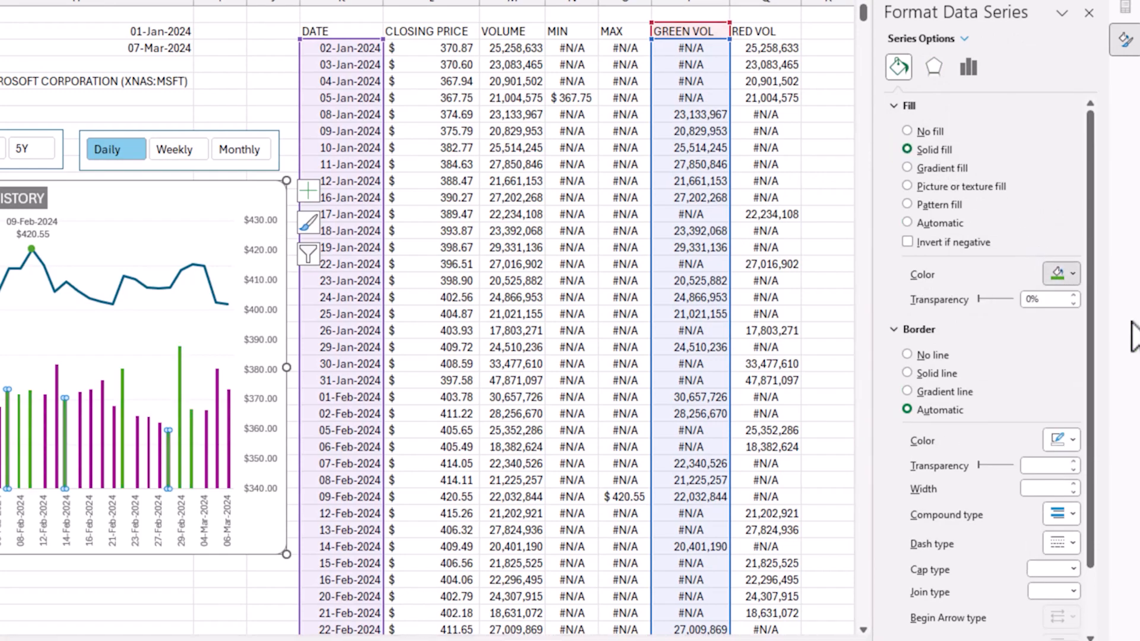
# Remove the border line from the GREEN VOL series, and give the RED VOL series a solid dark red fill with no border line.
pyautogui.click(935, 354)
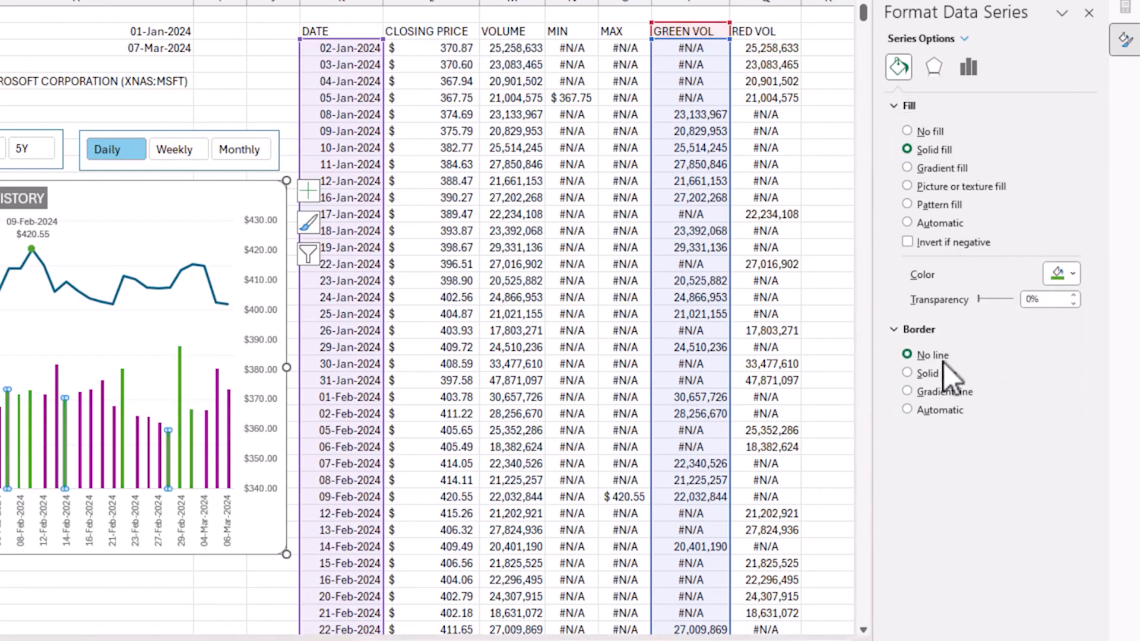
pyautogui.click(964, 38)
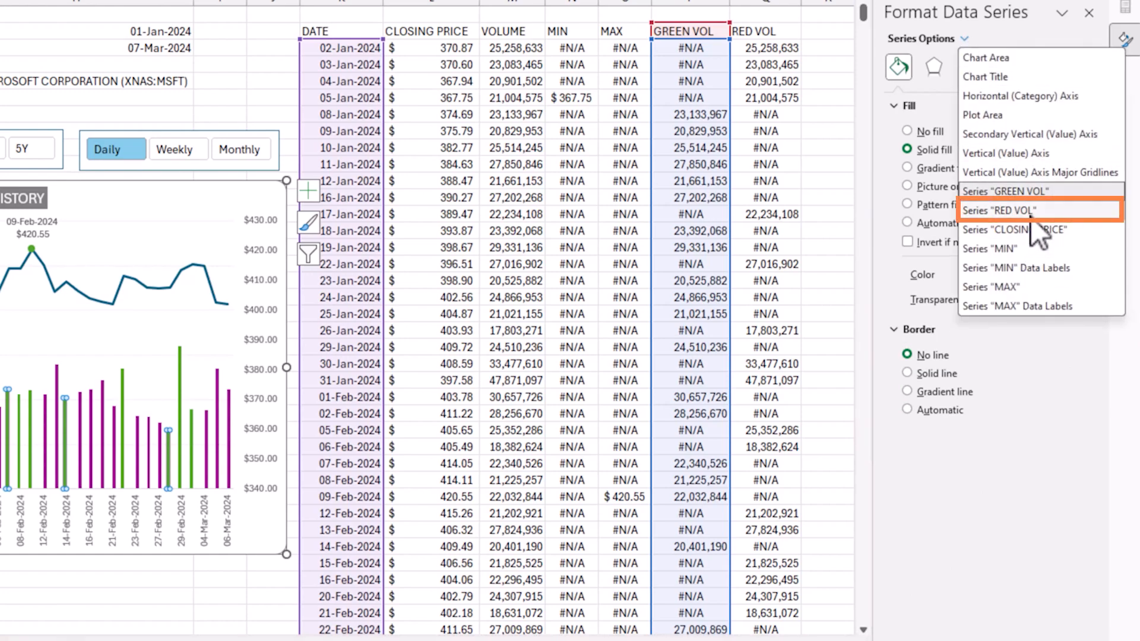
pyautogui.click(1031, 213)
pyautogui.click(938, 150)
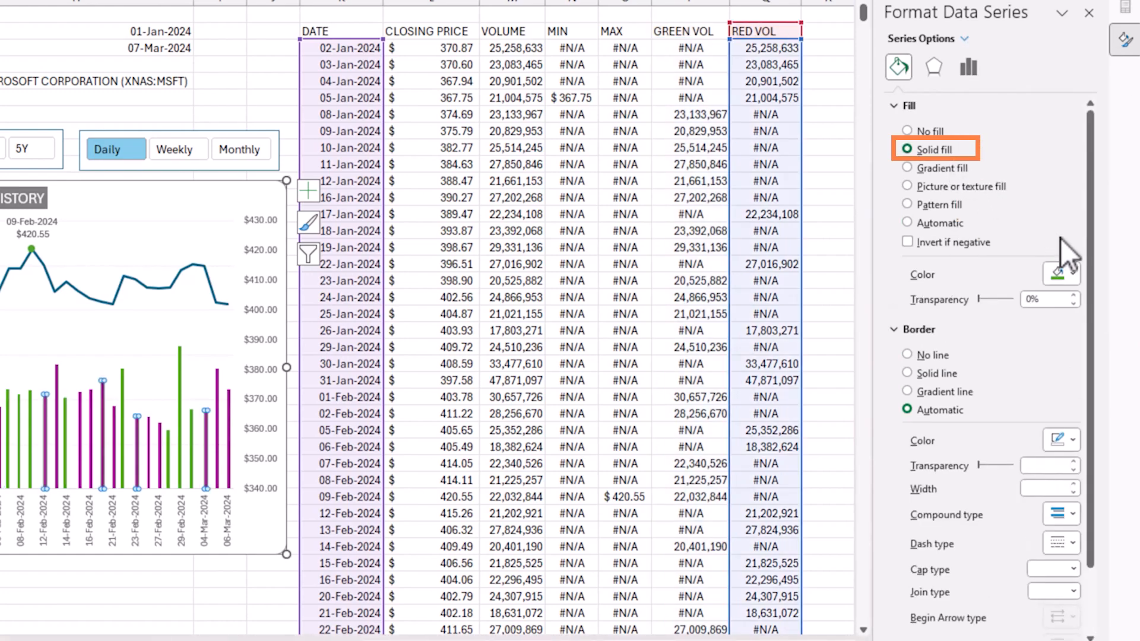
pyautogui.click(1064, 270)
pyautogui.click(1006, 433)
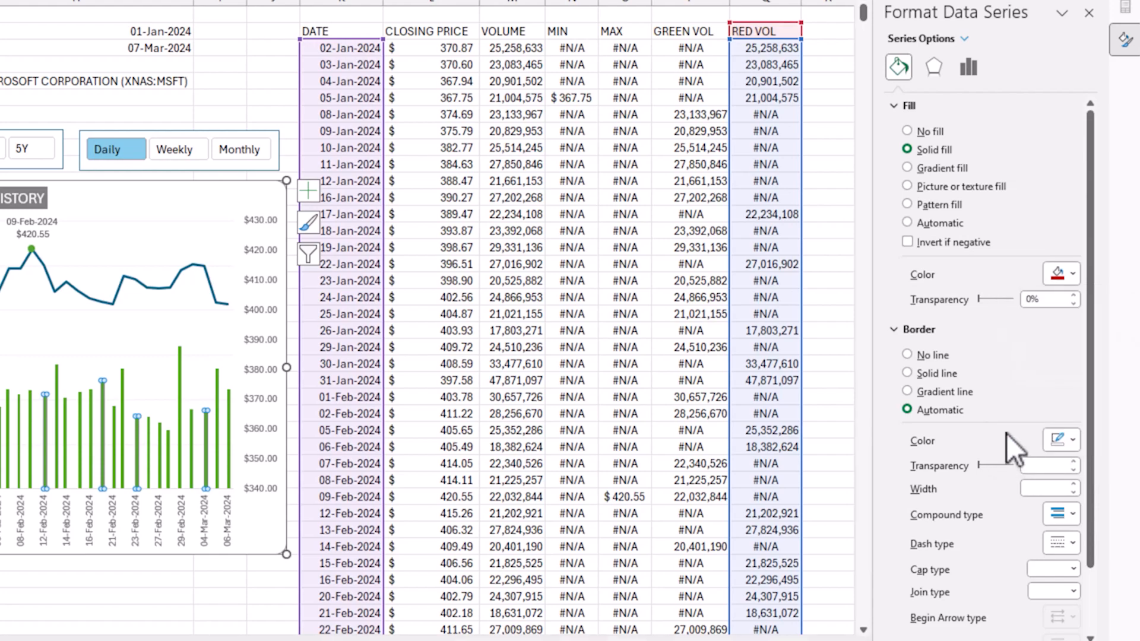
pyautogui.click(939, 361)
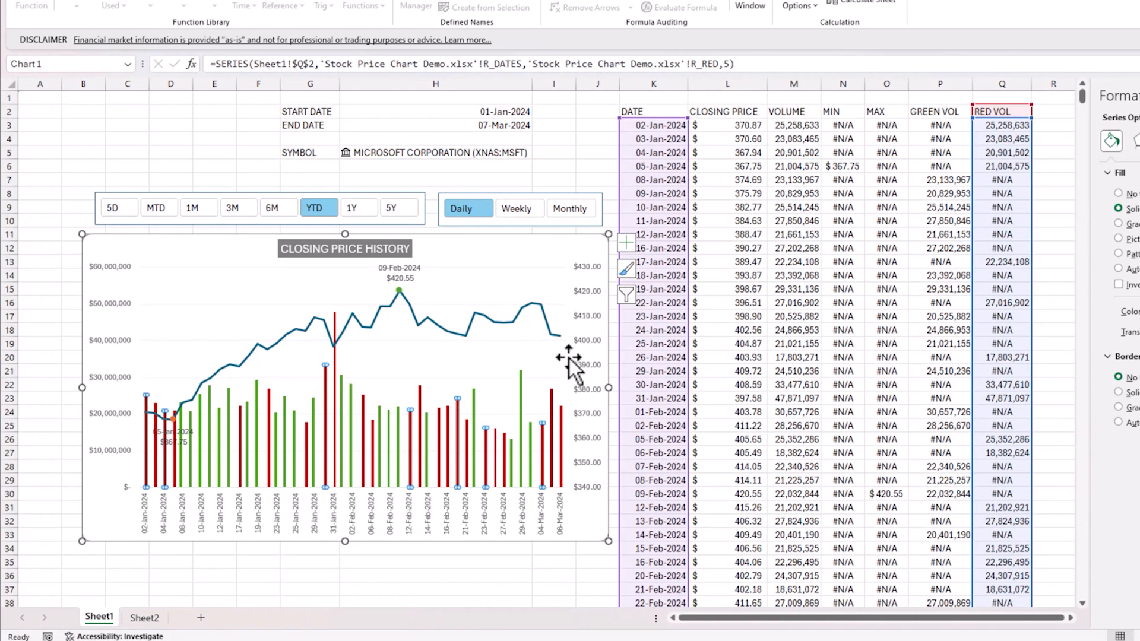
# Add a DUMMY column header in R2 and enter the formula =R_VOL*4 in R3.
pyautogui.click(1061, 122)
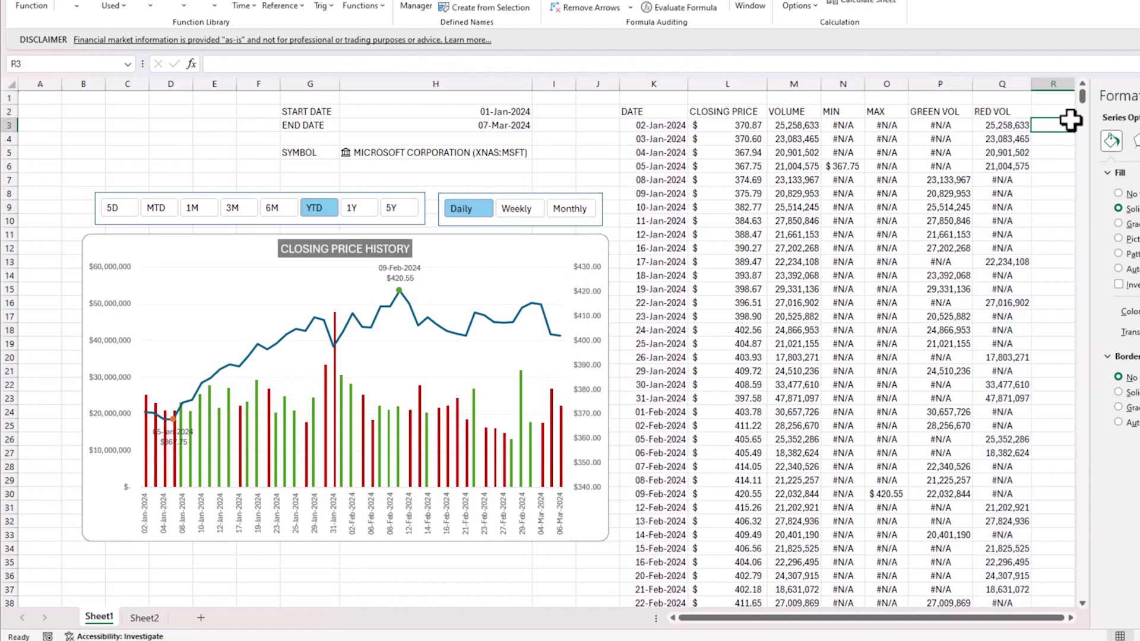
pyautogui.press('Up')
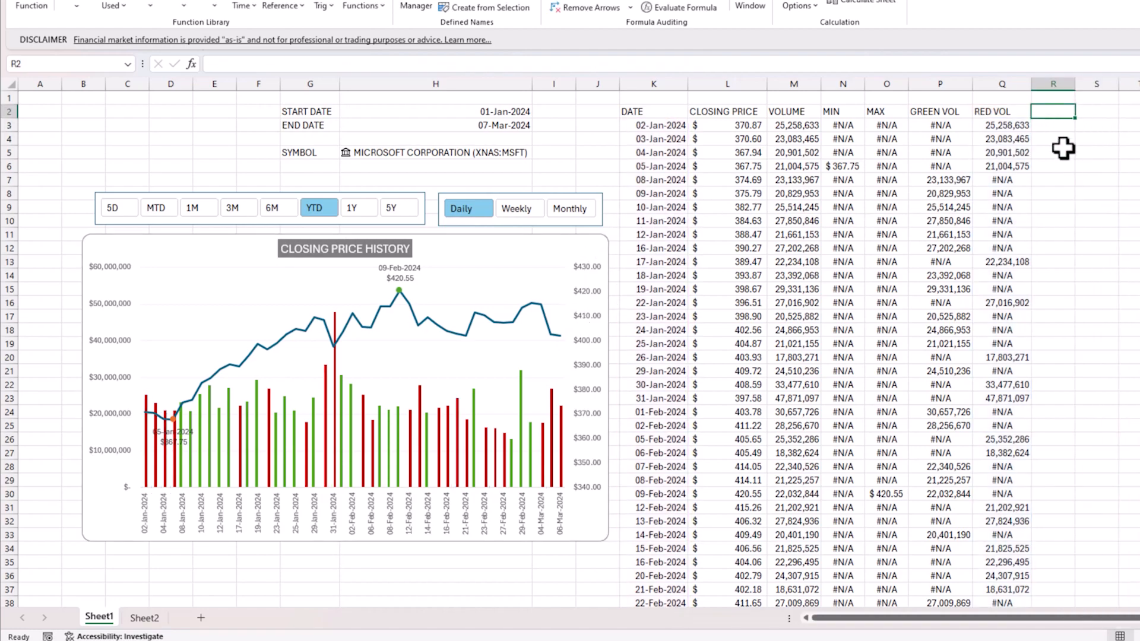
pyautogui.moveTo(323, 439)
pyautogui.write('DUMMY')
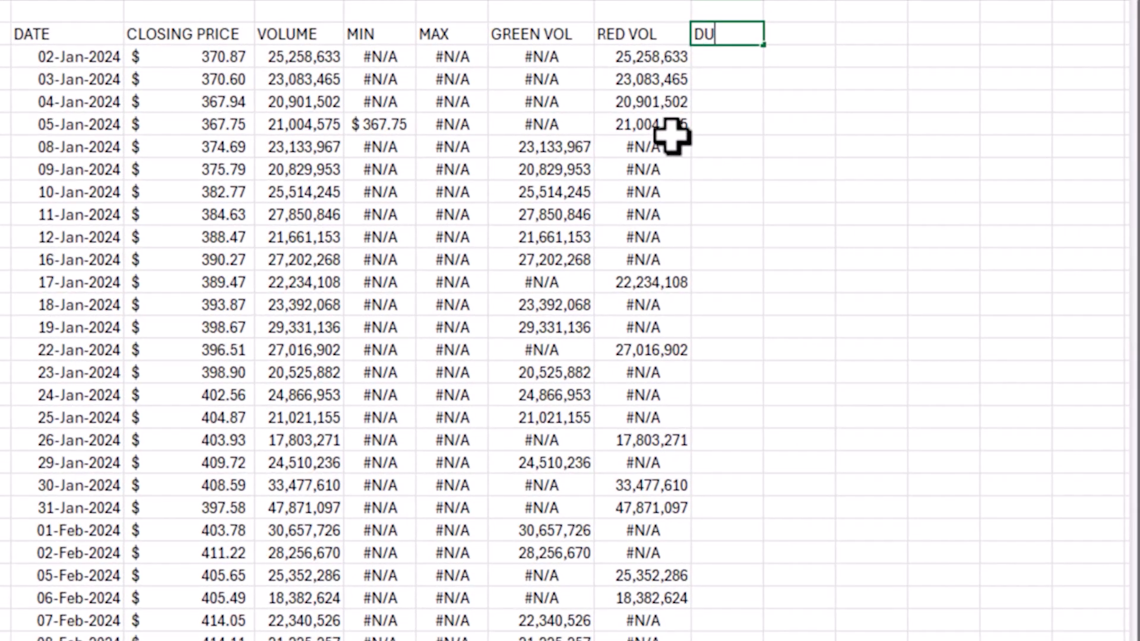
pyautogui.press('Return')
pyautogui.write('=R_VOL*4')
pyautogui.hotkey('ctrl', 'Return')
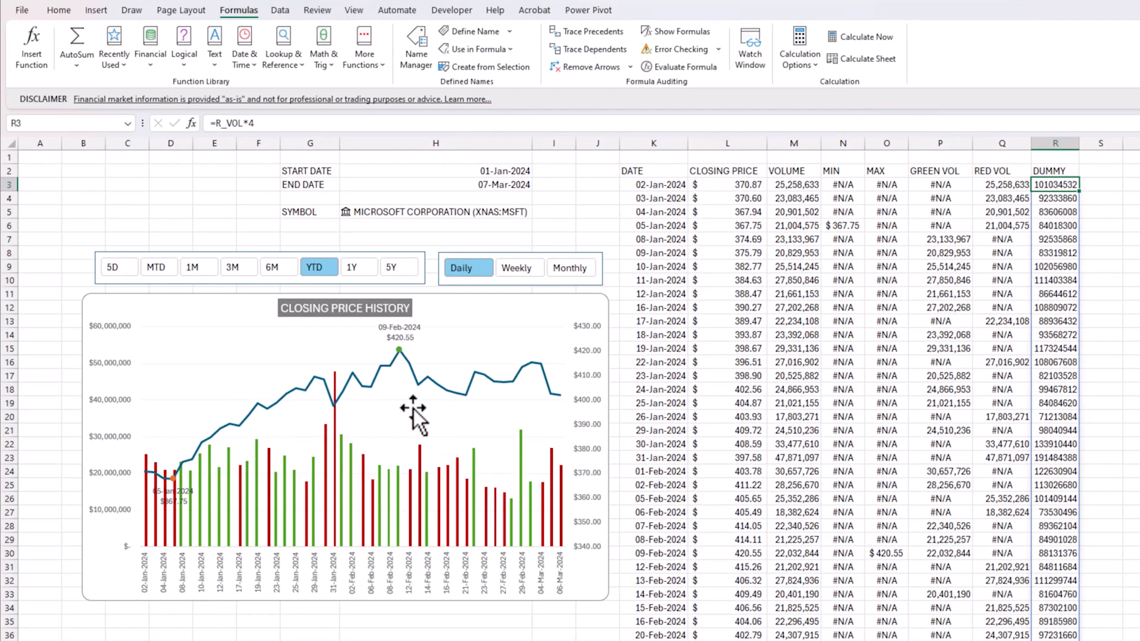
# Define a workbook-scope name DUMMY that refers to the spilled range =Sheet1!$R$3#.
pyautogui.rightClick(415, 408)
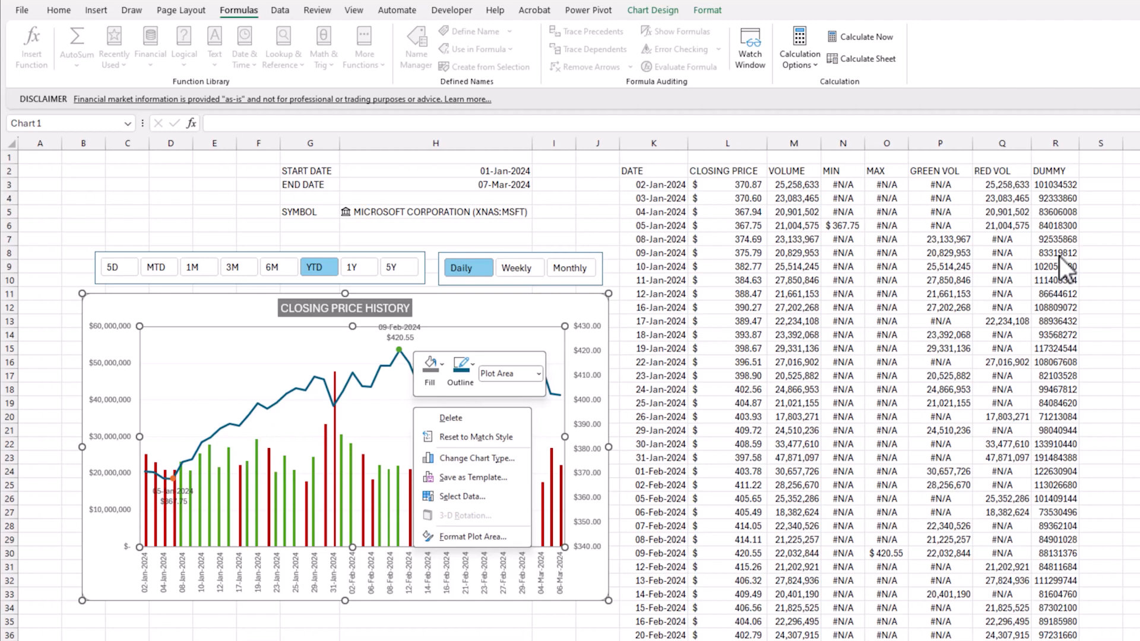
pyautogui.press('Escape')
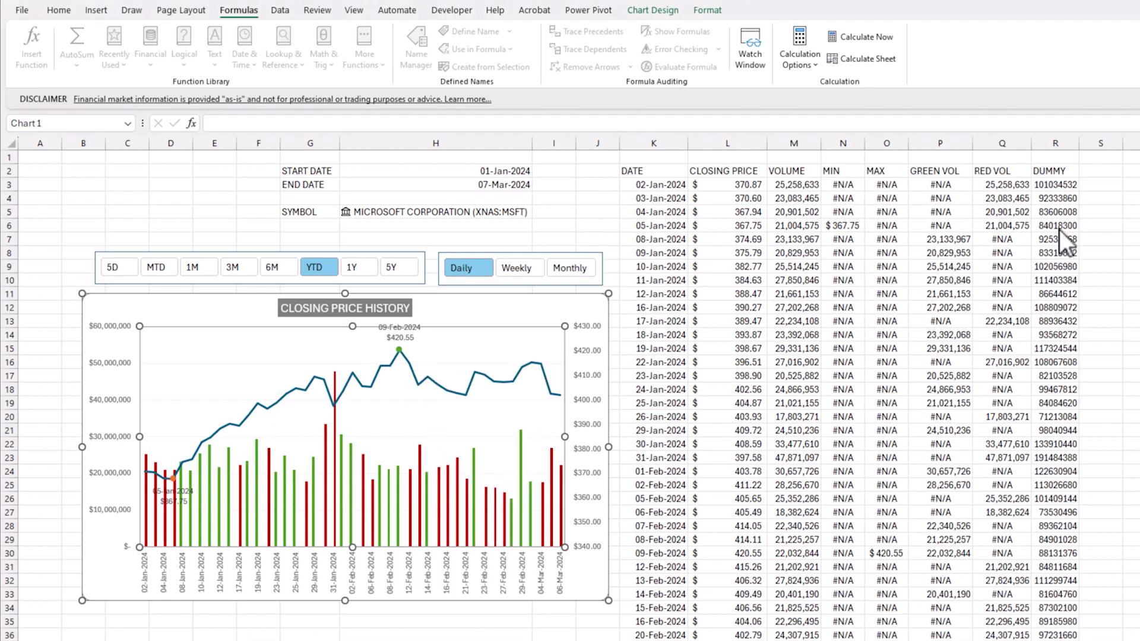
pyautogui.click(1060, 185)
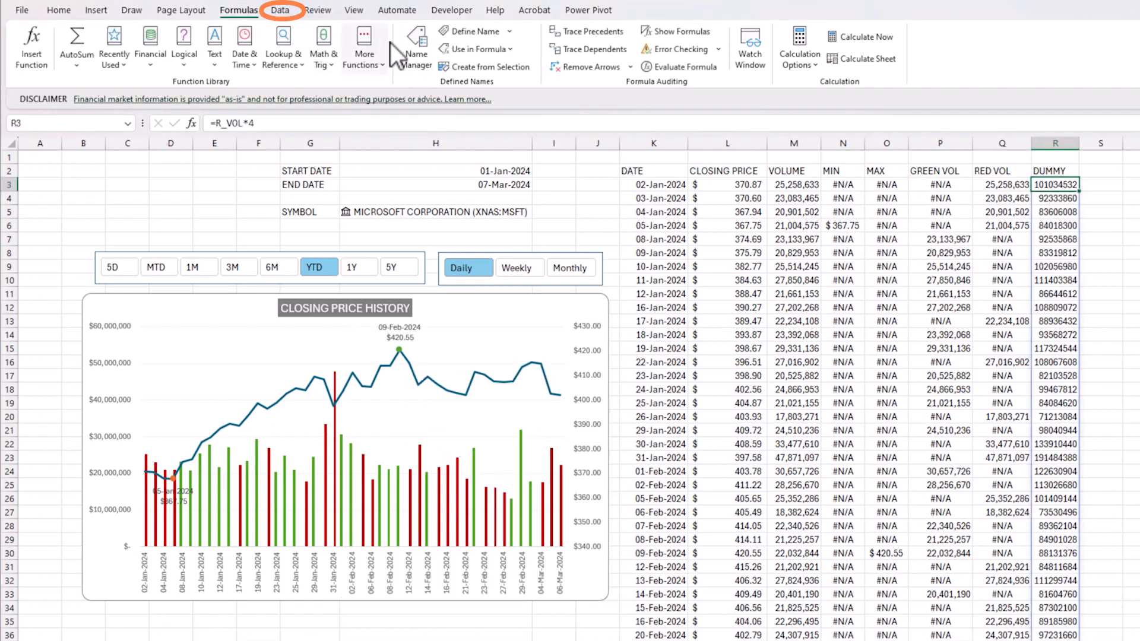
pyautogui.click(472, 31)
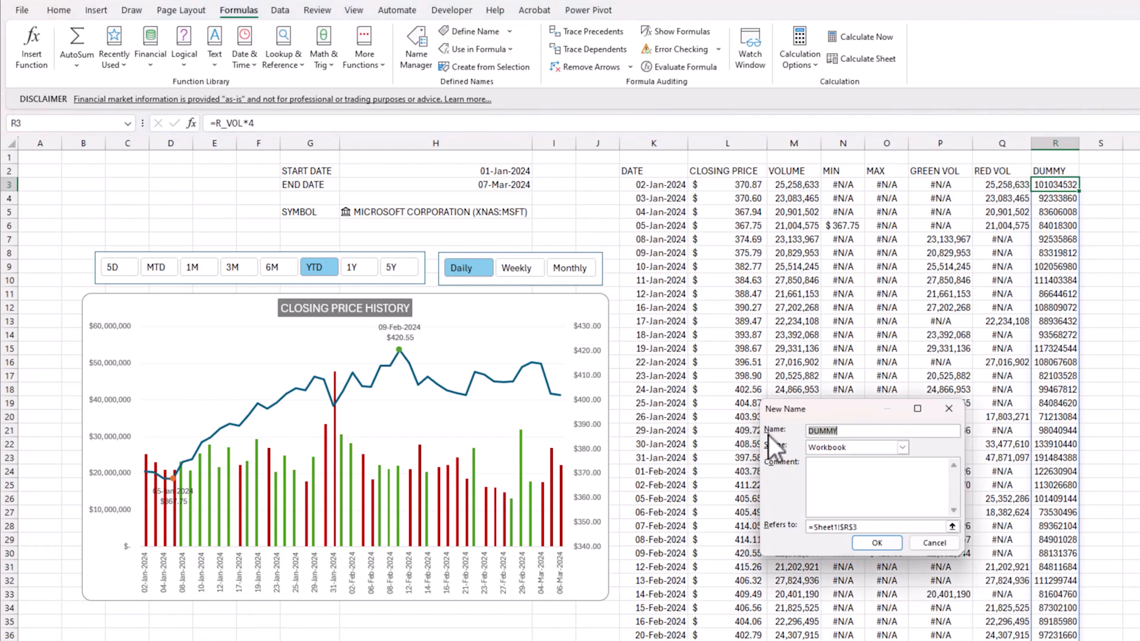
pyautogui.moveTo(812, 526); pyautogui.dragTo(911, 533)
pyautogui.write('IN')
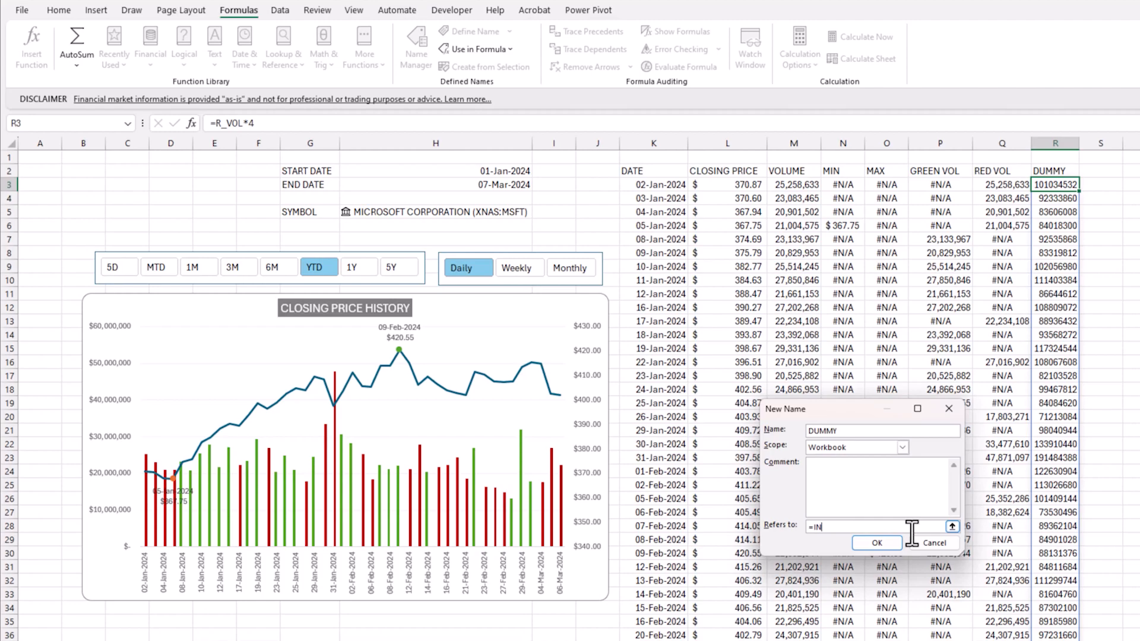
pyautogui.press('BackSpace')
pyautogui.press('BackSpace')
pyautogui.click(1062, 185)
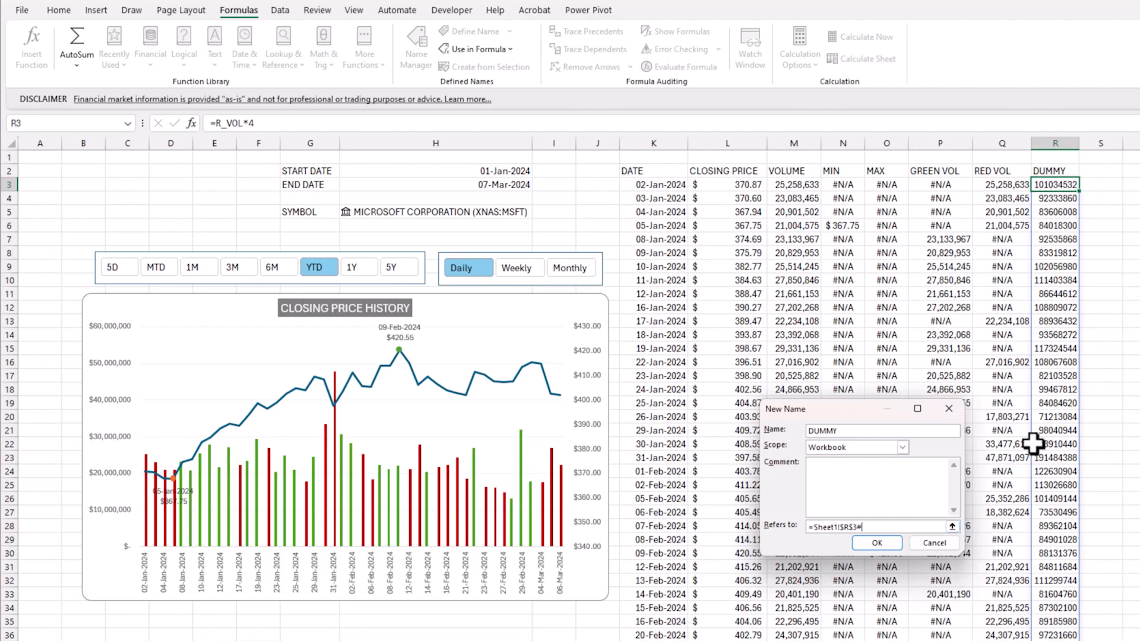
pyautogui.click(875, 542)
# Add a new data series to the closing price chart and name it DUMMY.
pyautogui.rightClick(459, 401)
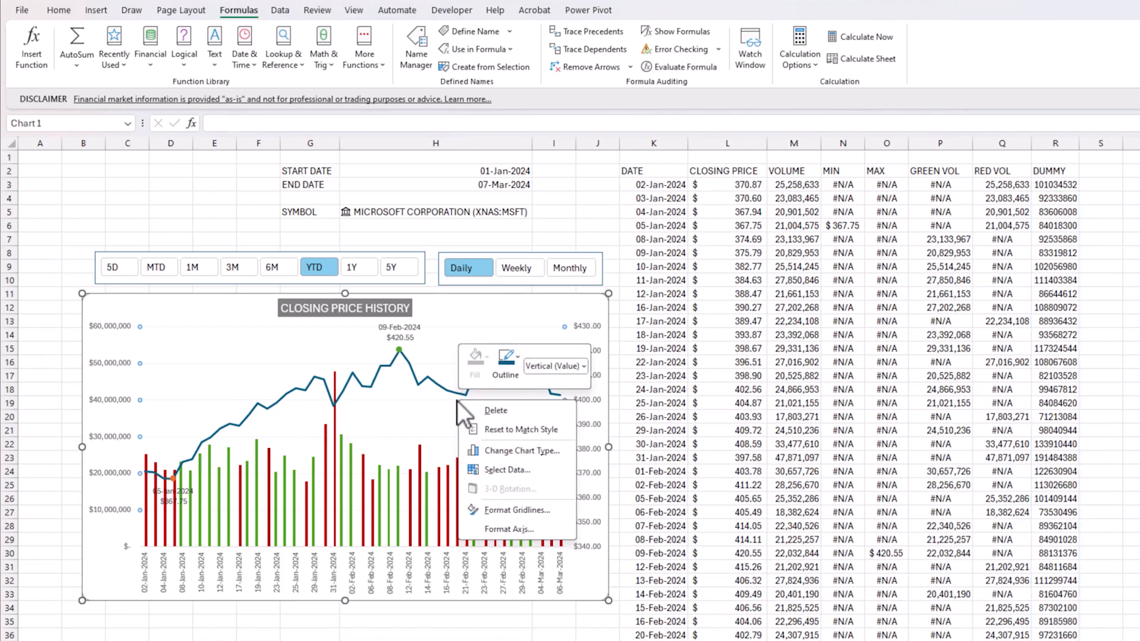
pyautogui.click(510, 470)
pyautogui.click(698, 498)
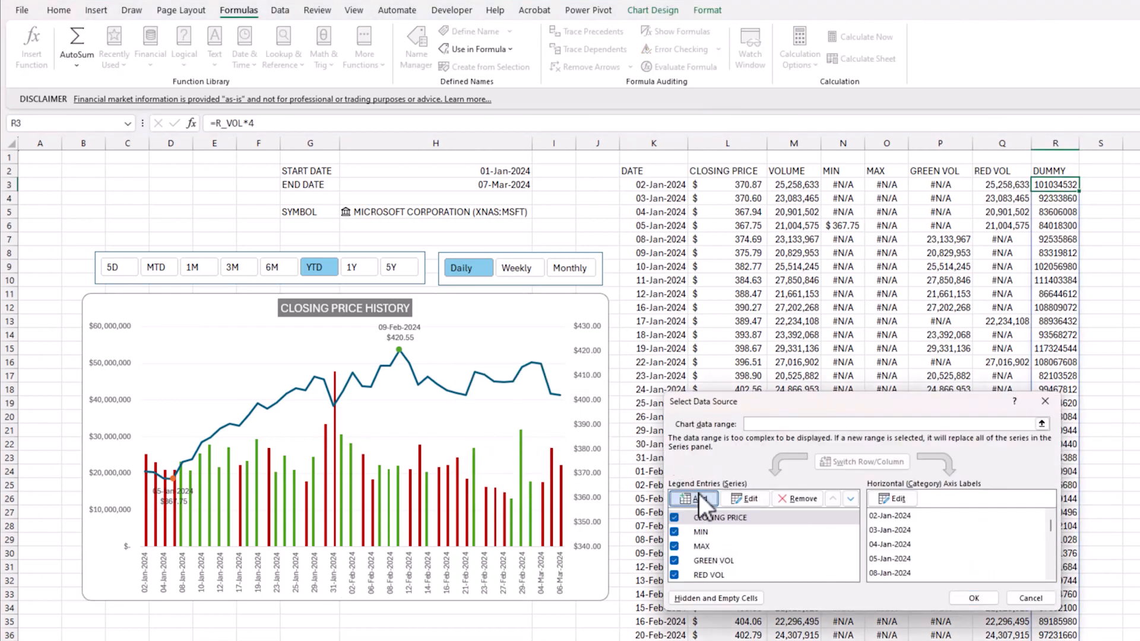
pyautogui.moveTo(801, 455); pyautogui.dragTo(610, 310)
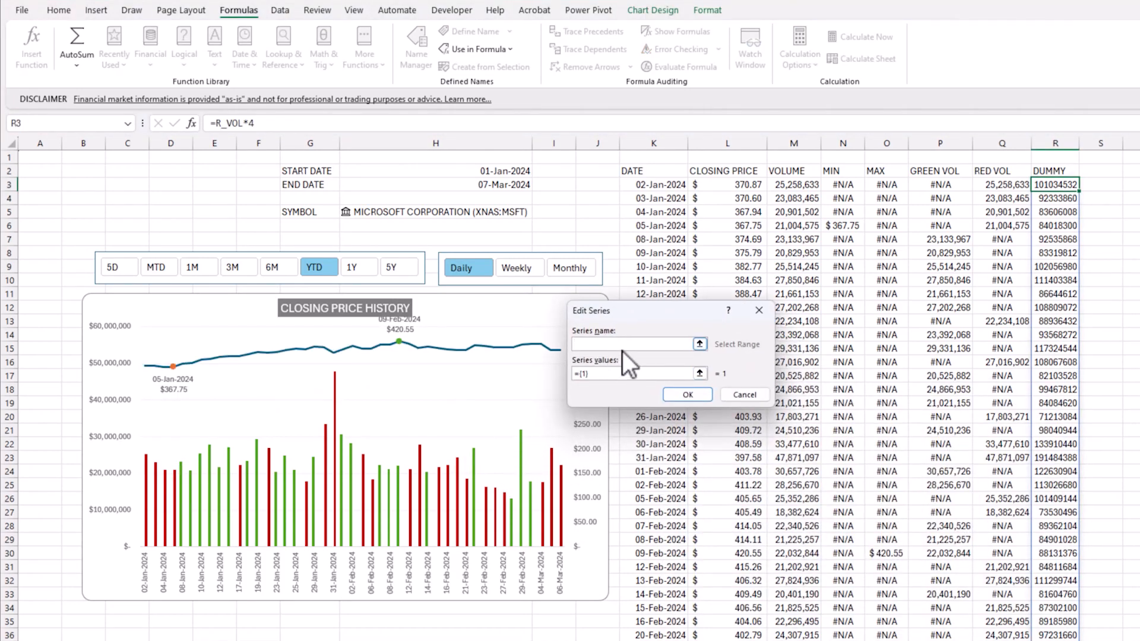
pyautogui.write('DUMMy')
pyautogui.press('Tab')
pyautogui.click(638, 344)
pyautogui.scroll(-1, 653, 344)
pyautogui.press('BackSpace')
pyautogui.write('Y')
# Set the new series' values to =Sheet1!DUMMY and apply the chart's data source changes.
pyautogui.click(593, 374)
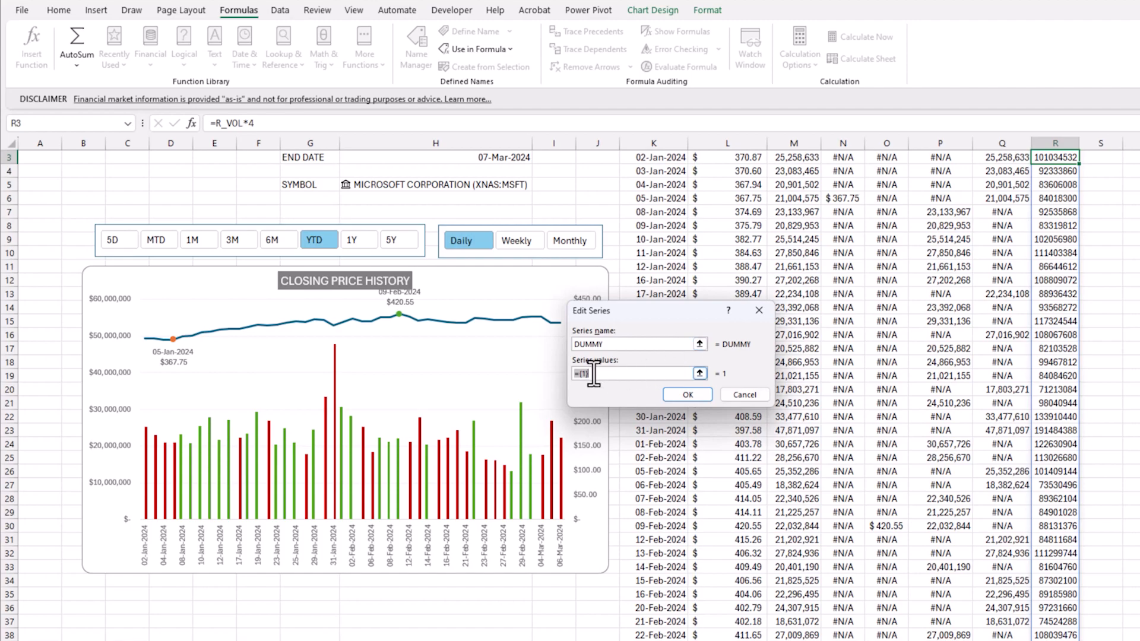
pyautogui.scroll(1, 740, 286)
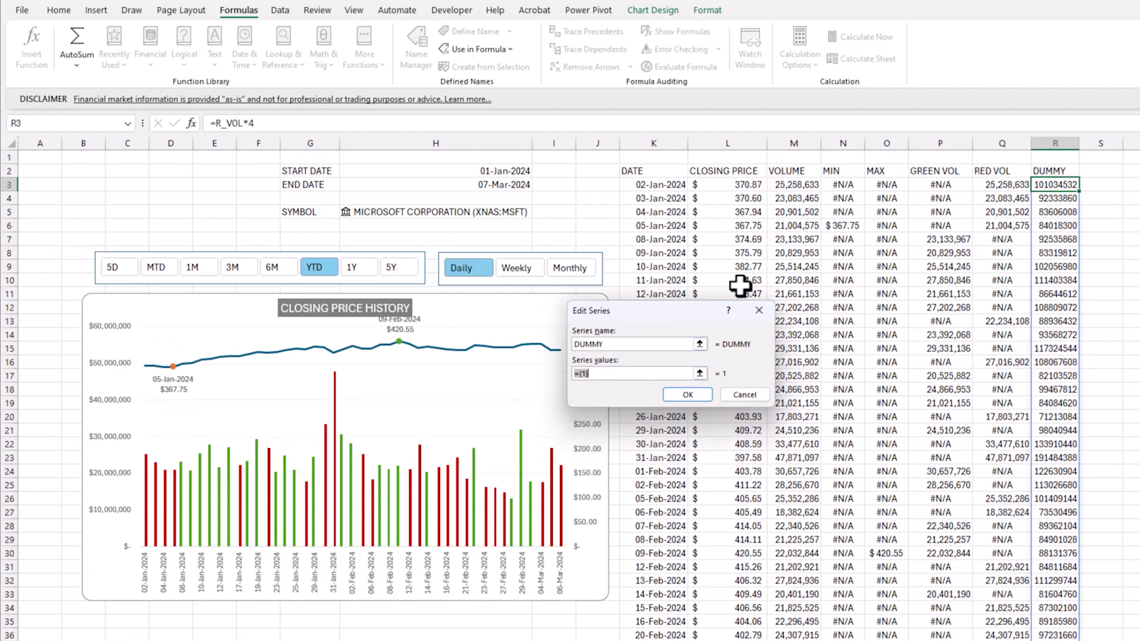
pyautogui.click(597, 198)
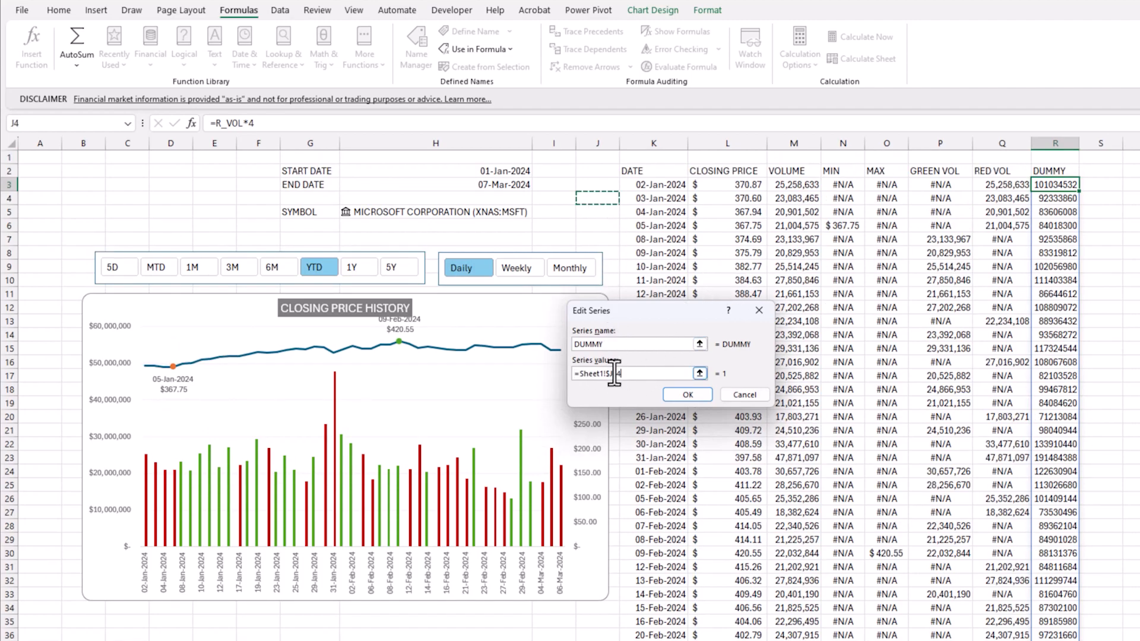
pyautogui.moveTo(605, 374); pyautogui.dragTo(641, 374)
pyautogui.click(641, 374)
pyautogui.press('BackSpace')
pyautogui.press('BackSpace')
pyautogui.press('BackSpace')
pyautogui.press('BackSpace')
pyautogui.write('DM')
pyautogui.press('BackSpace')
pyautogui.write('UMMY')
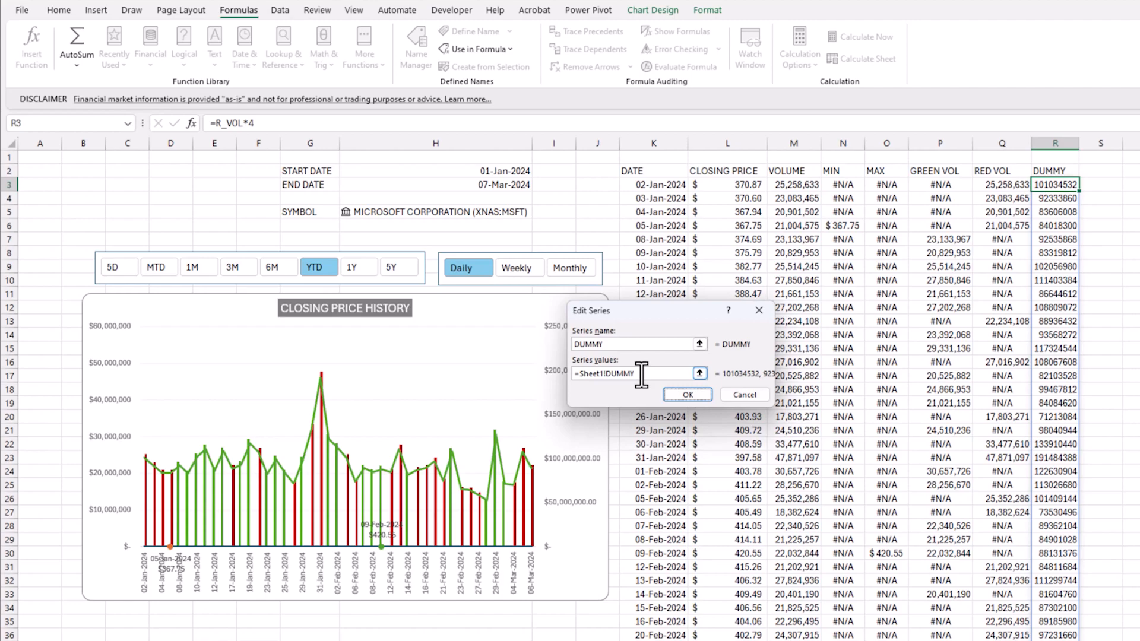
pyautogui.click(683, 395)
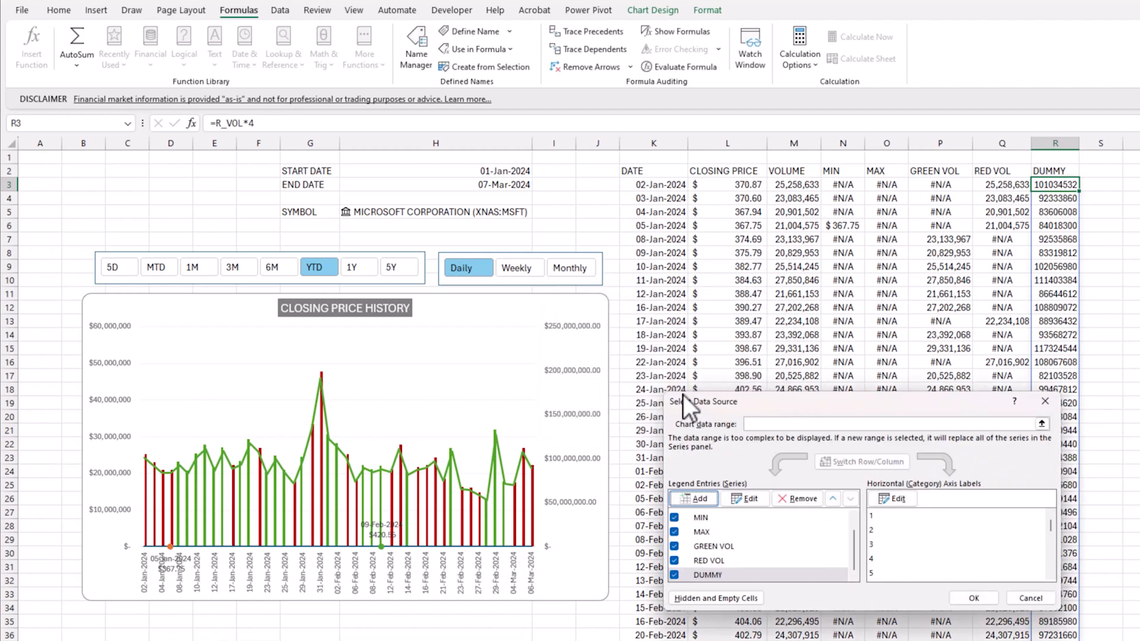
pyautogui.click(973, 598)
# Change the DUMMY series to Clustered Column, take it off the secondary axis, and apply the combo chart.
pyautogui.rightClick(466, 376)
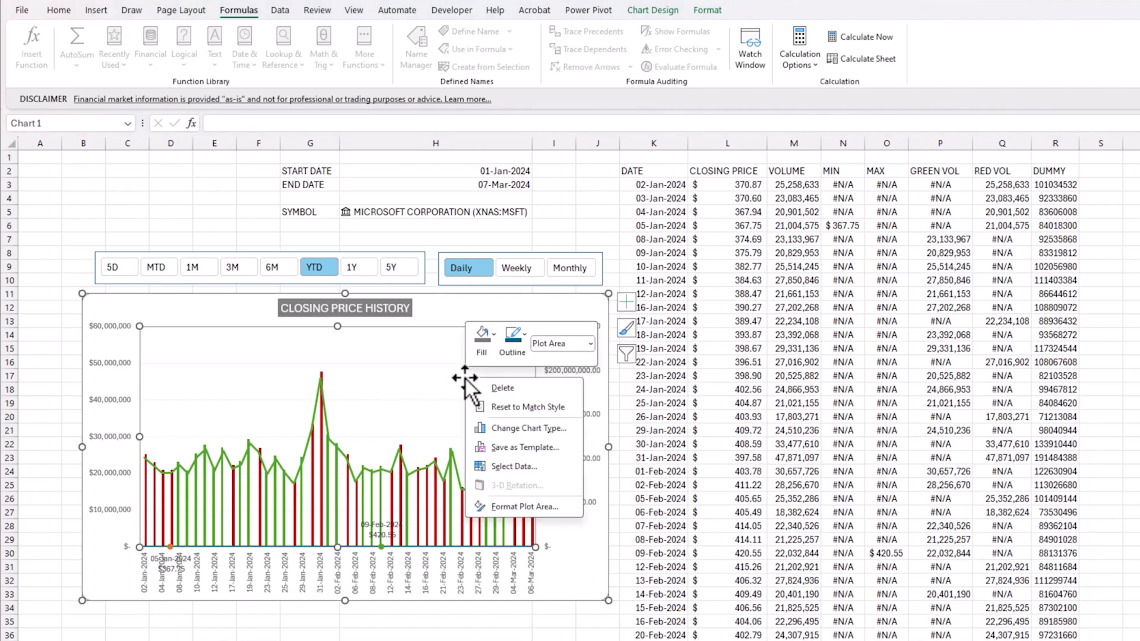
pyautogui.click(514, 427)
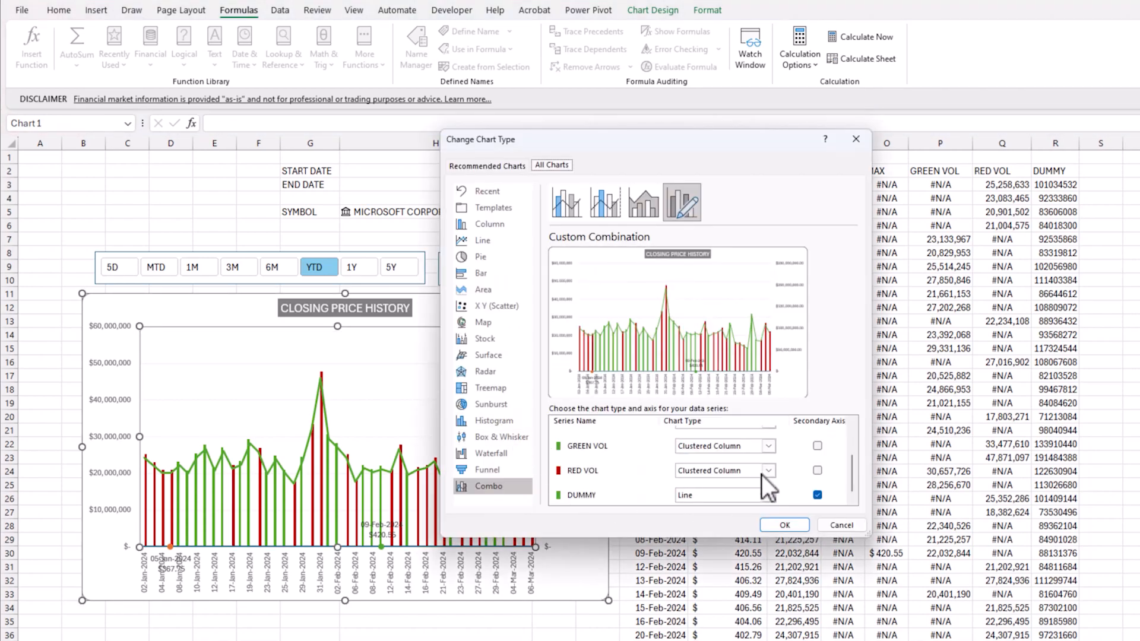
pyautogui.click(717, 496)
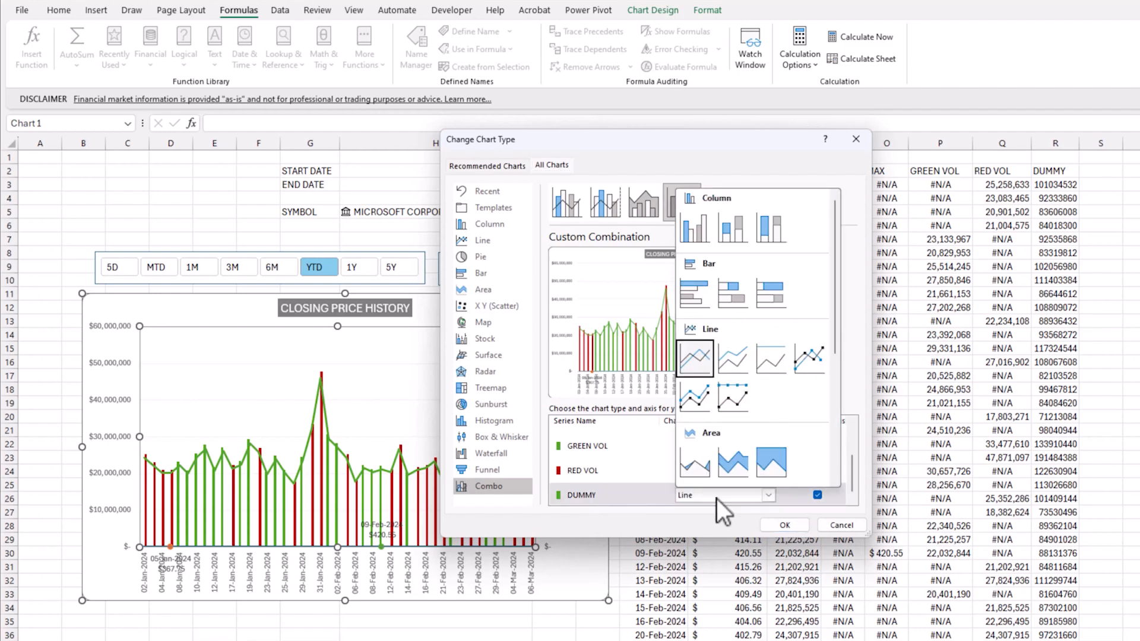
pyautogui.click(697, 239)
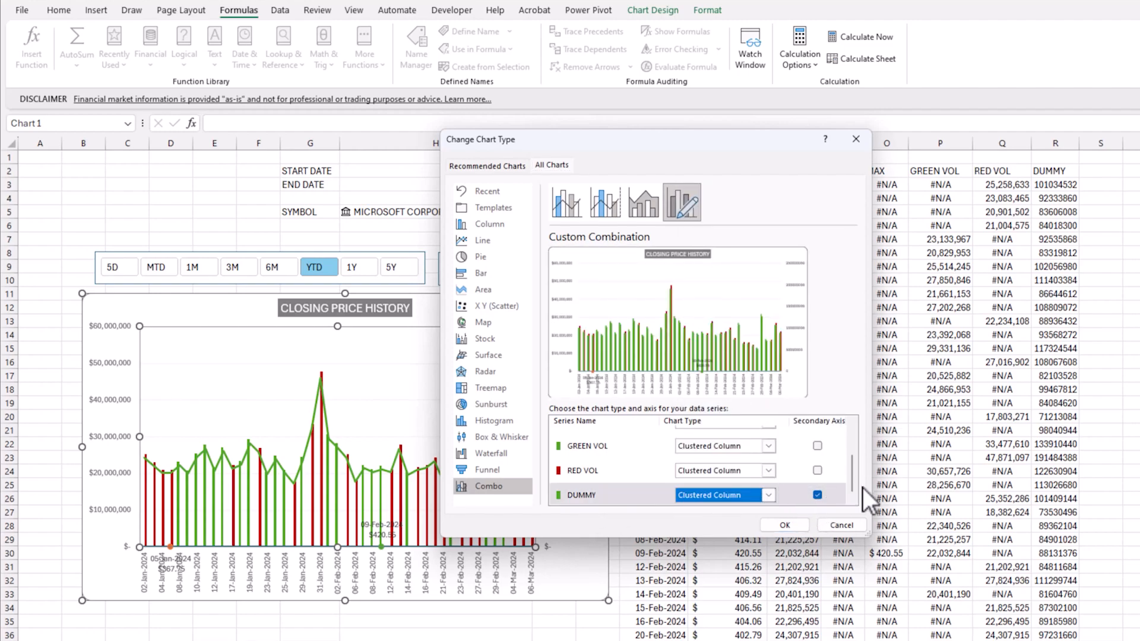
pyautogui.click(818, 494)
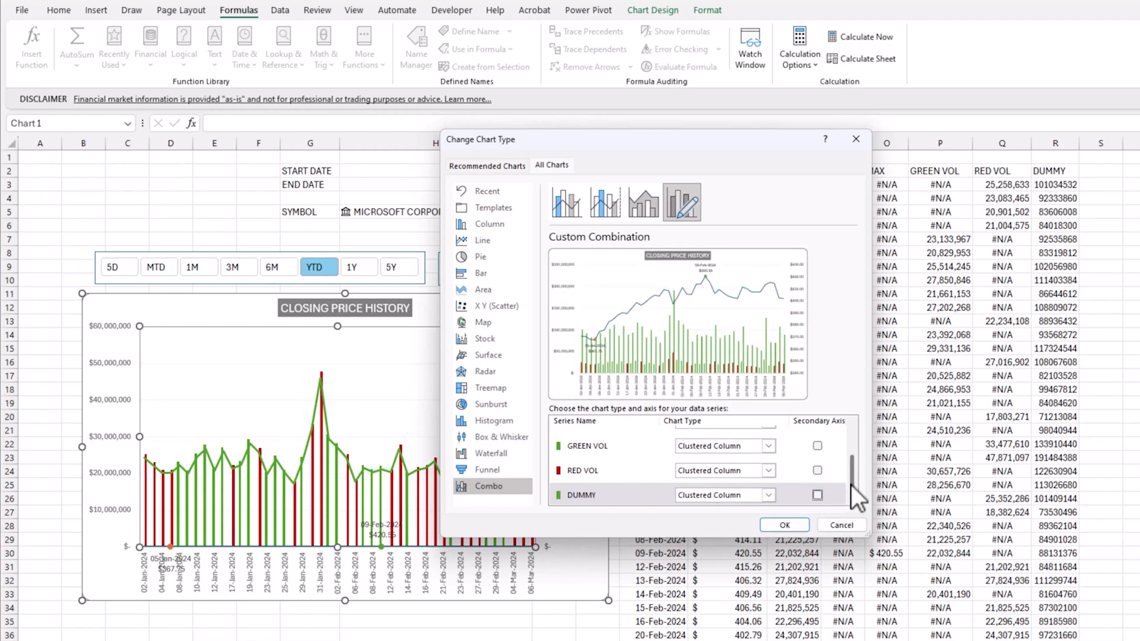
pyautogui.moveTo(868, 535); pyautogui.dragTo(874, 640)
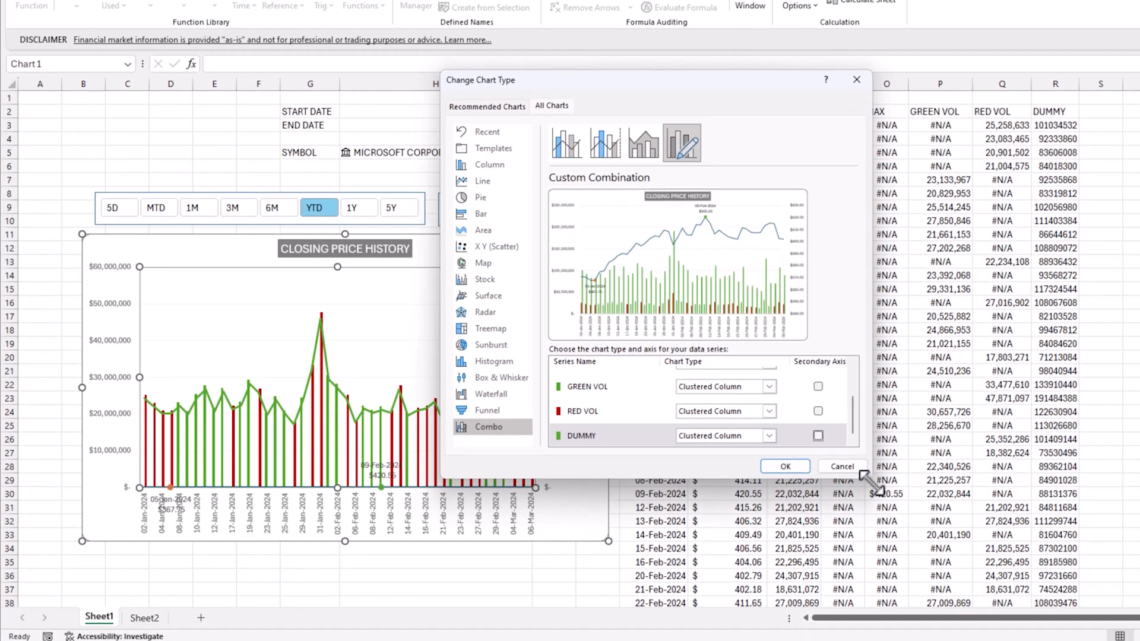
pyautogui.moveTo(875, 591); pyautogui.dragTo(878, 599)
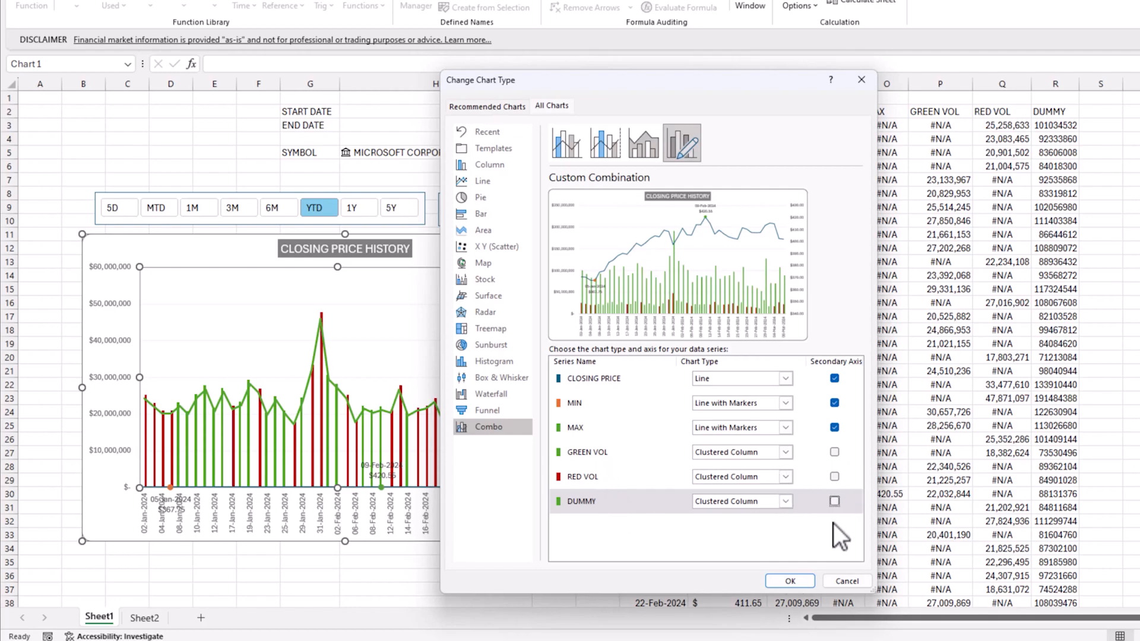
pyautogui.click(781, 582)
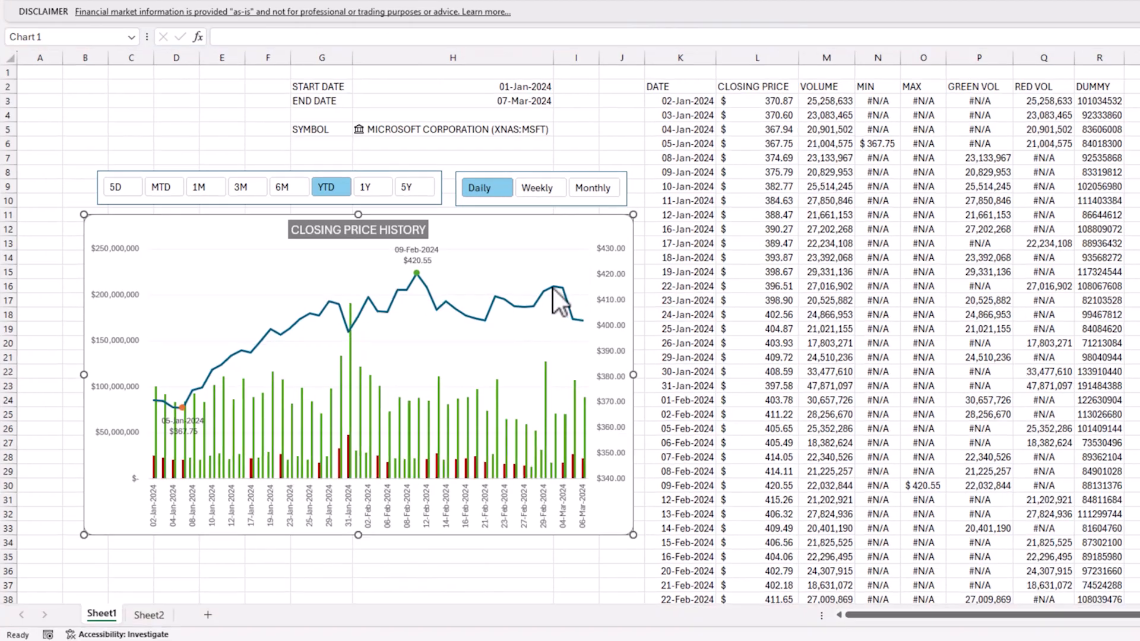
# Set the chart's DUMMY series to No fill.
pyautogui.click(554, 222)
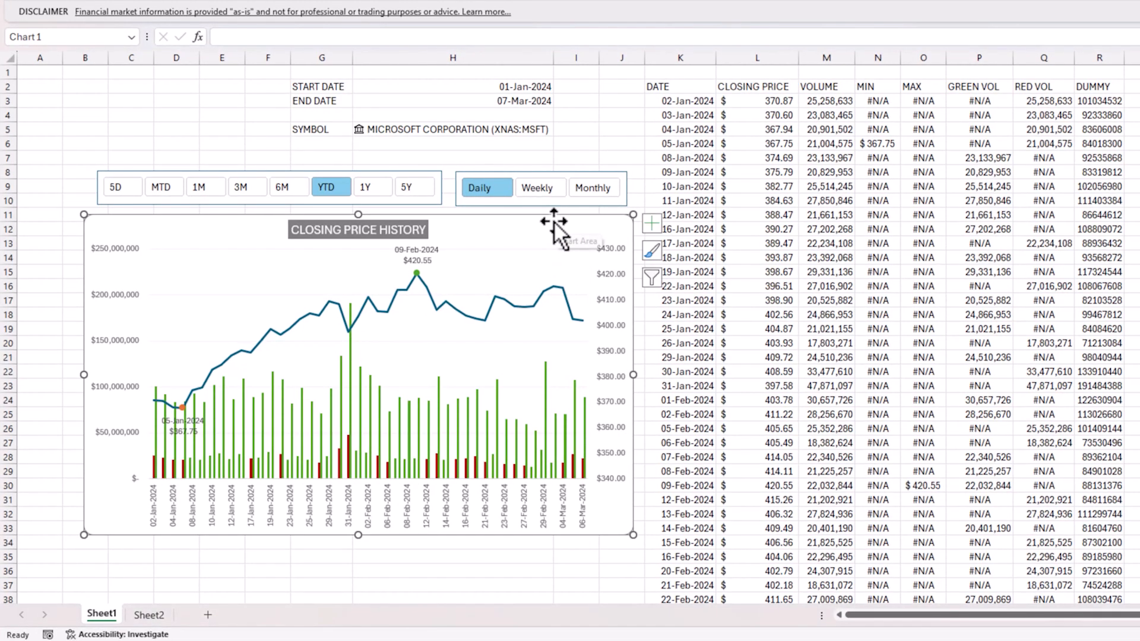
pyautogui.hotkey('ctrl', '1')
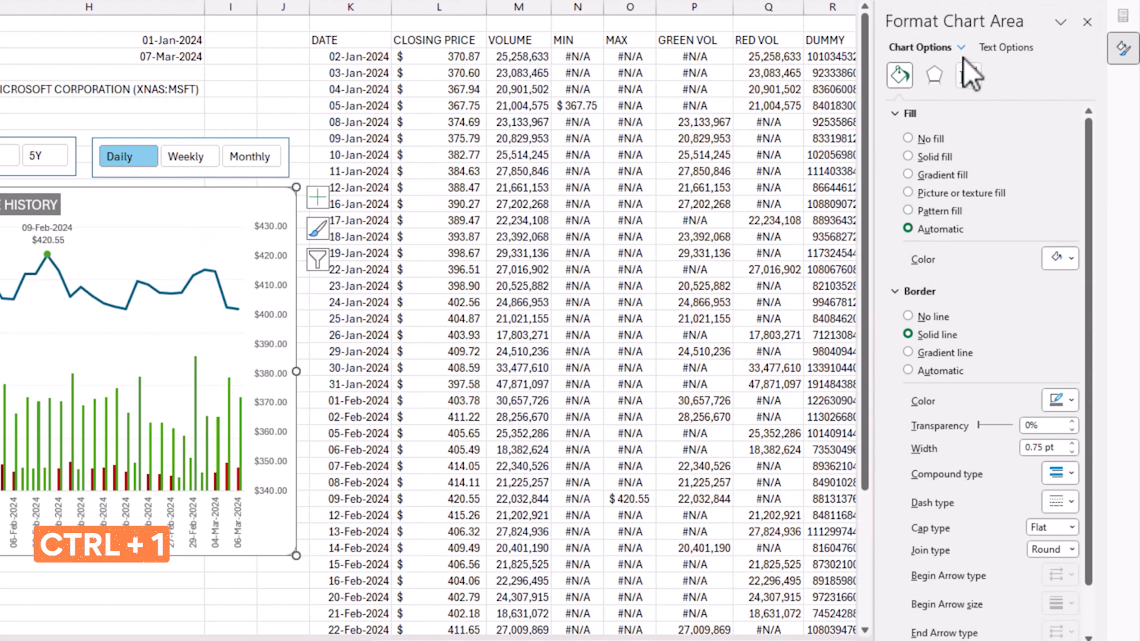
pyautogui.click(984, 93)
pyautogui.click(992, 233)
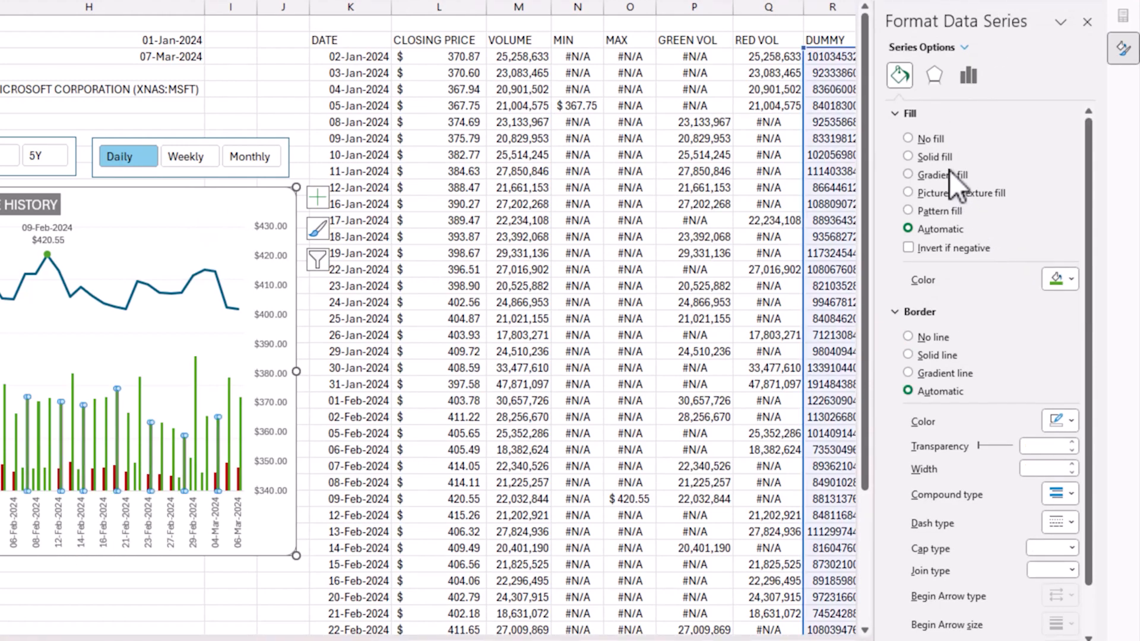
pyautogui.click(925, 143)
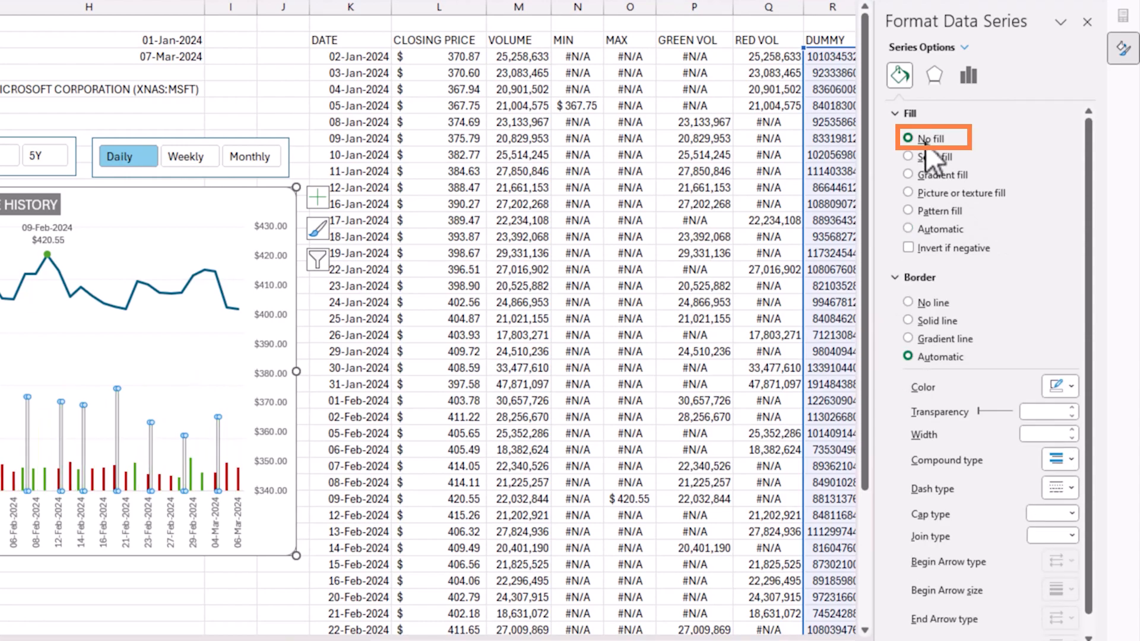
# Set the DUMMY series' border to No line and deselect the chart.
pyautogui.click(936, 303)
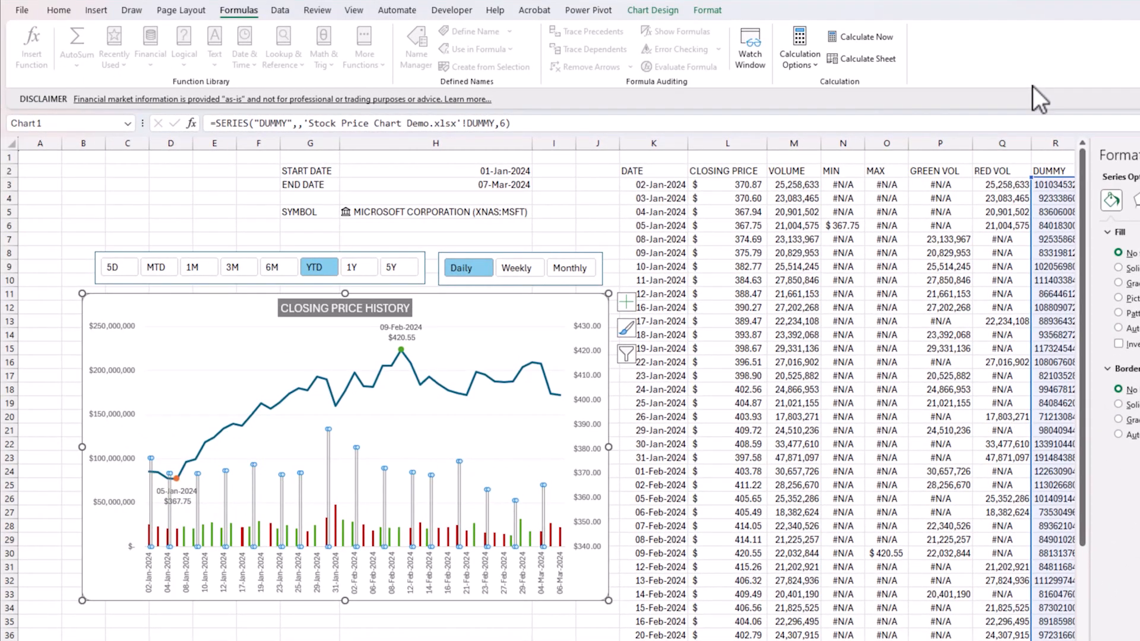
pyautogui.click(650, 539)
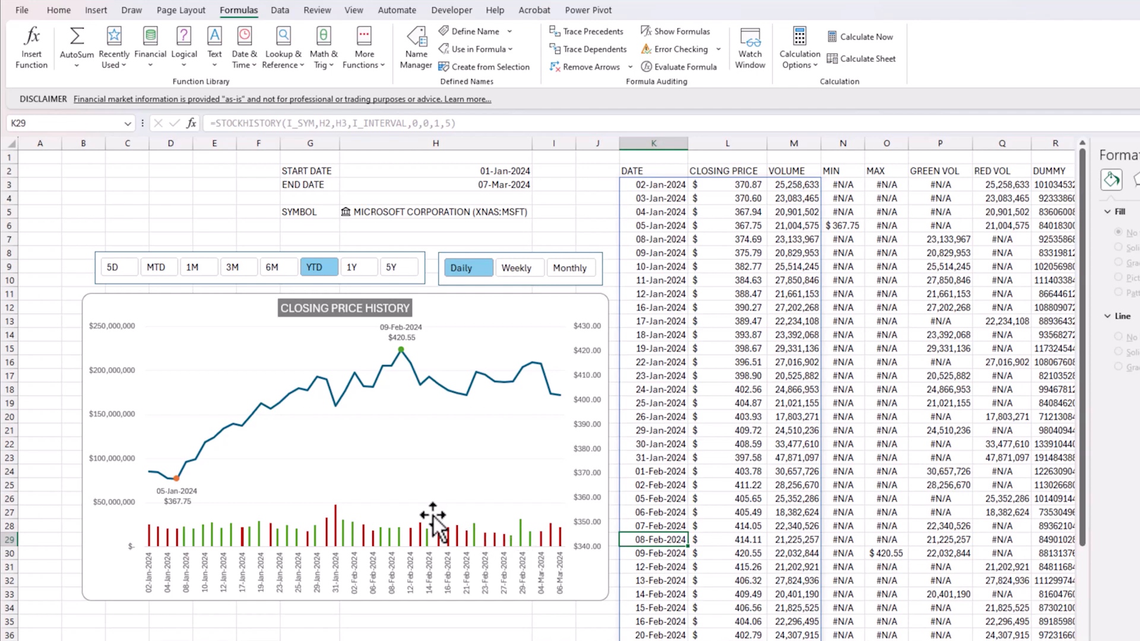
# Set the number format category of the chart's volume axis to General.
pyautogui.rightClick(99, 415)
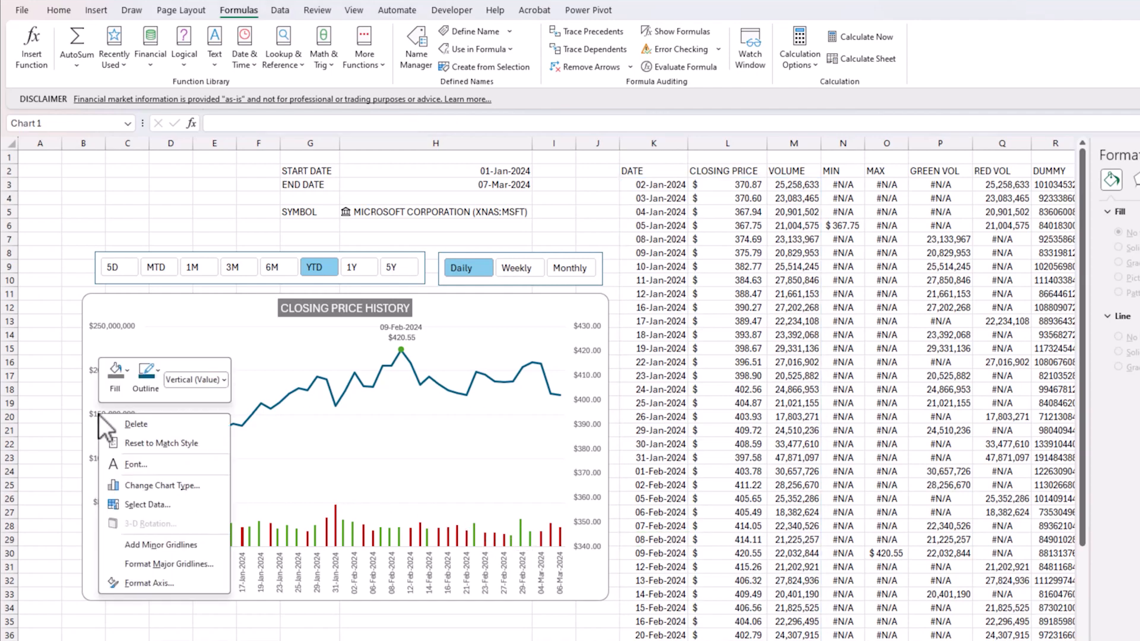
pyautogui.click(149, 582)
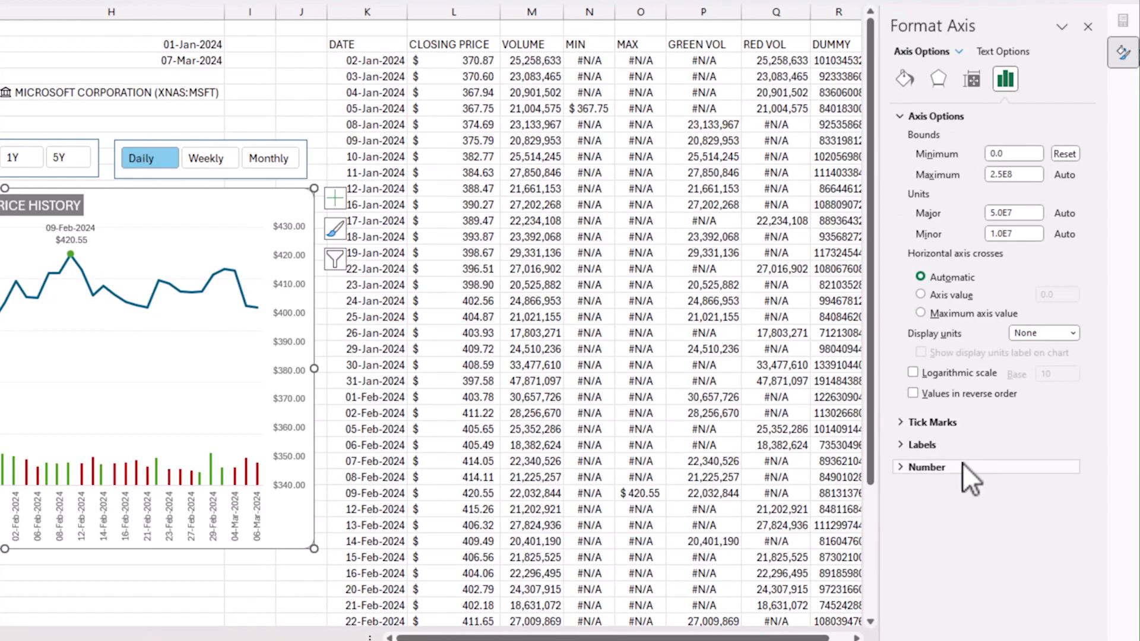
pyautogui.click(963, 466)
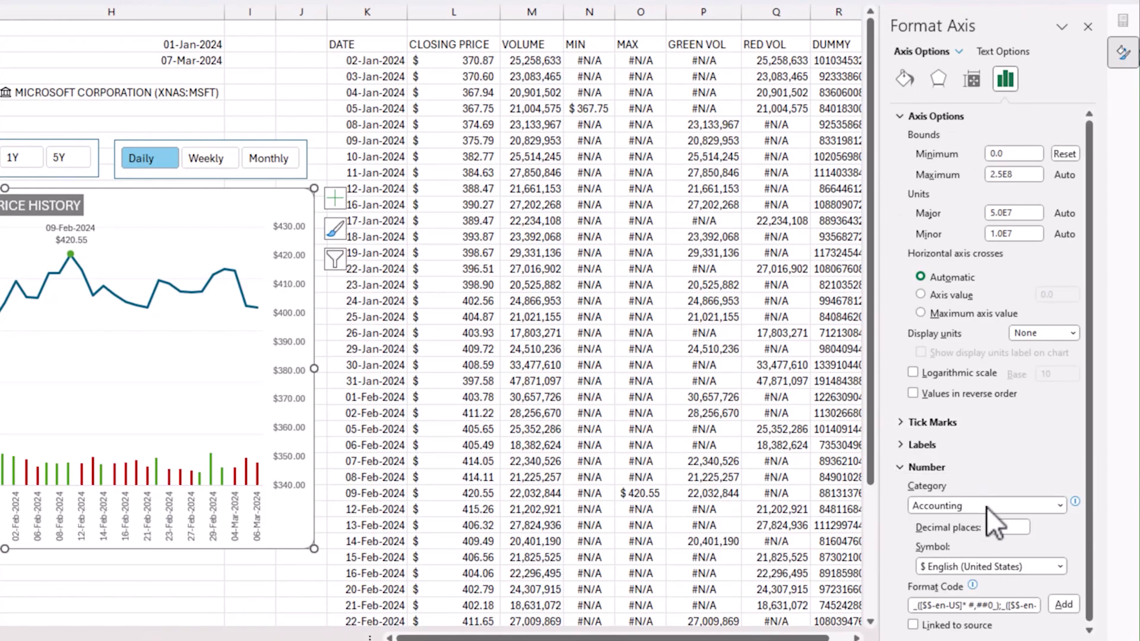
pyautogui.click(1050, 507)
pyautogui.click(982, 321)
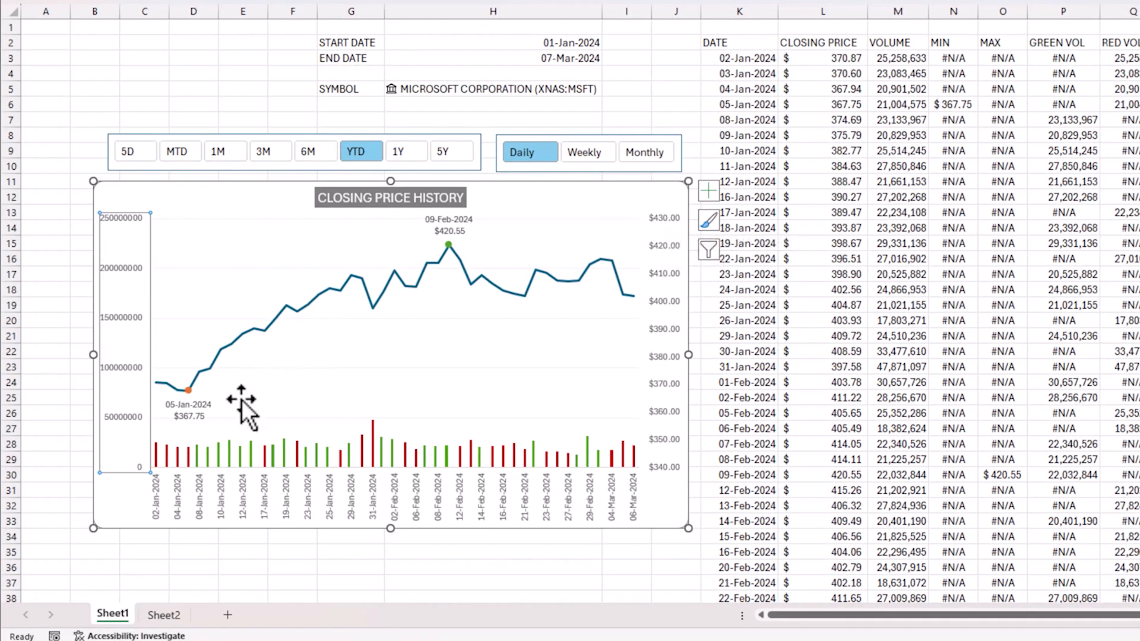
# Format the volume axis labels as Number with 0 decimal places and no 1000 separator.
pyautogui.doubleClick(131, 318)
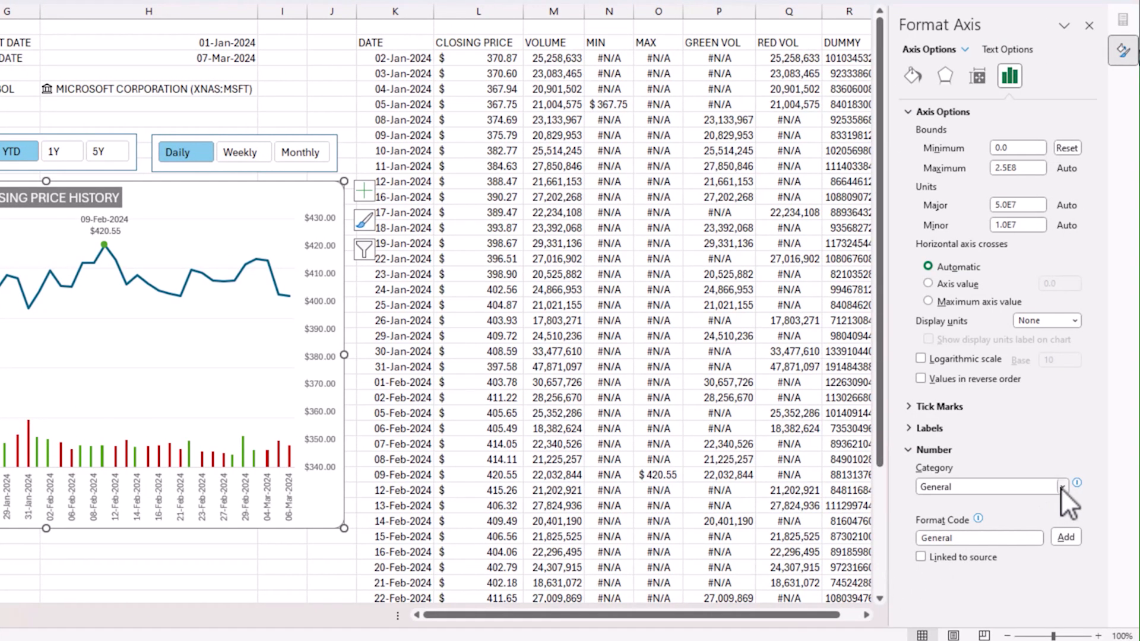
pyautogui.click(1062, 487)
pyautogui.click(968, 325)
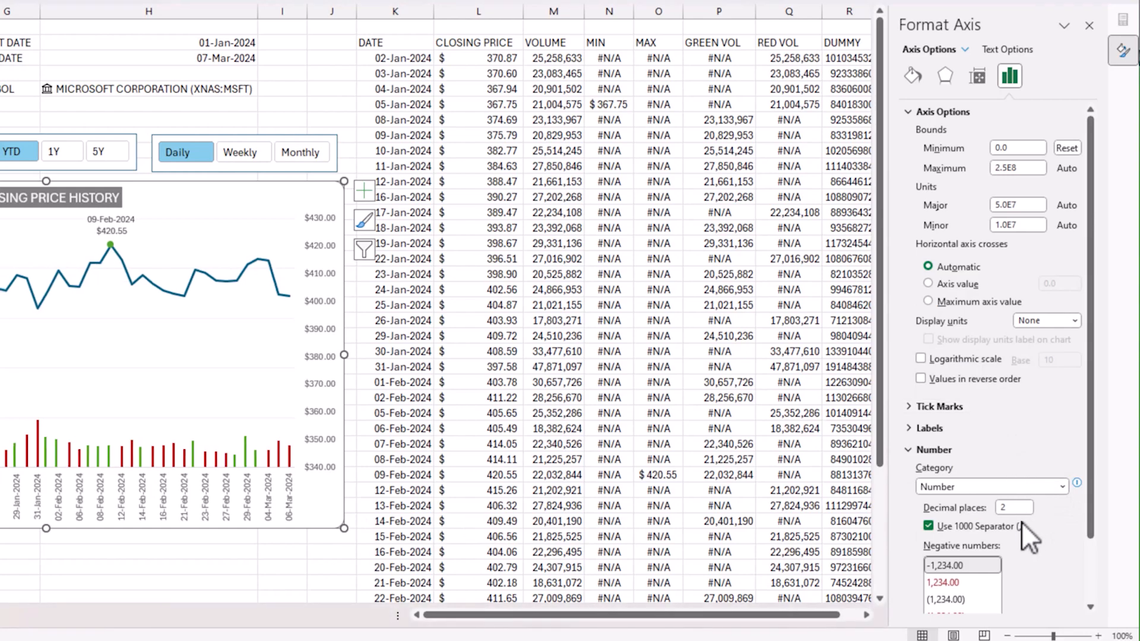
pyautogui.click(979, 508)
pyautogui.write('0')
pyautogui.scroll(-3, 1016, 512)
pyautogui.click(995, 576)
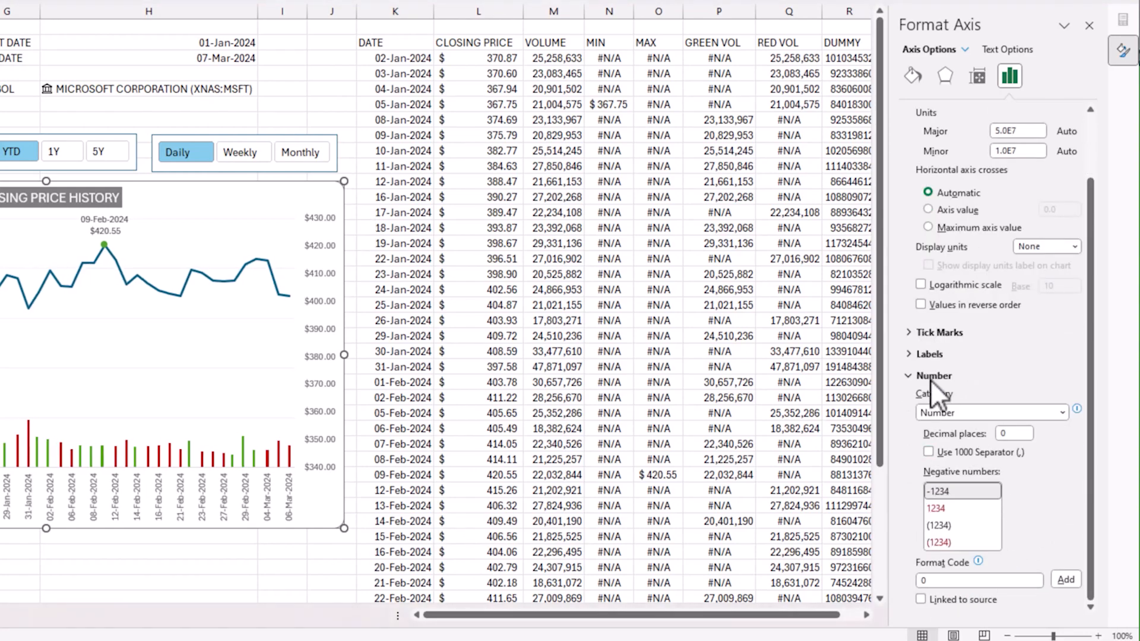
# Set the volume axis display units to Millions and close the formatting pane.
pyautogui.click(1074, 246)
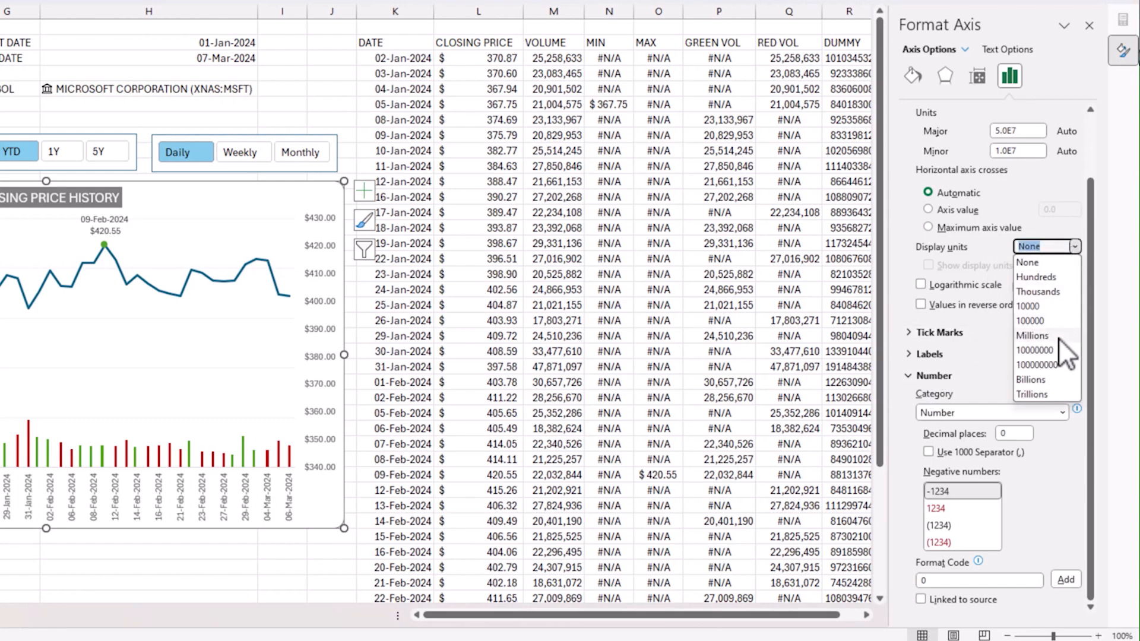
pyautogui.click(1059, 336)
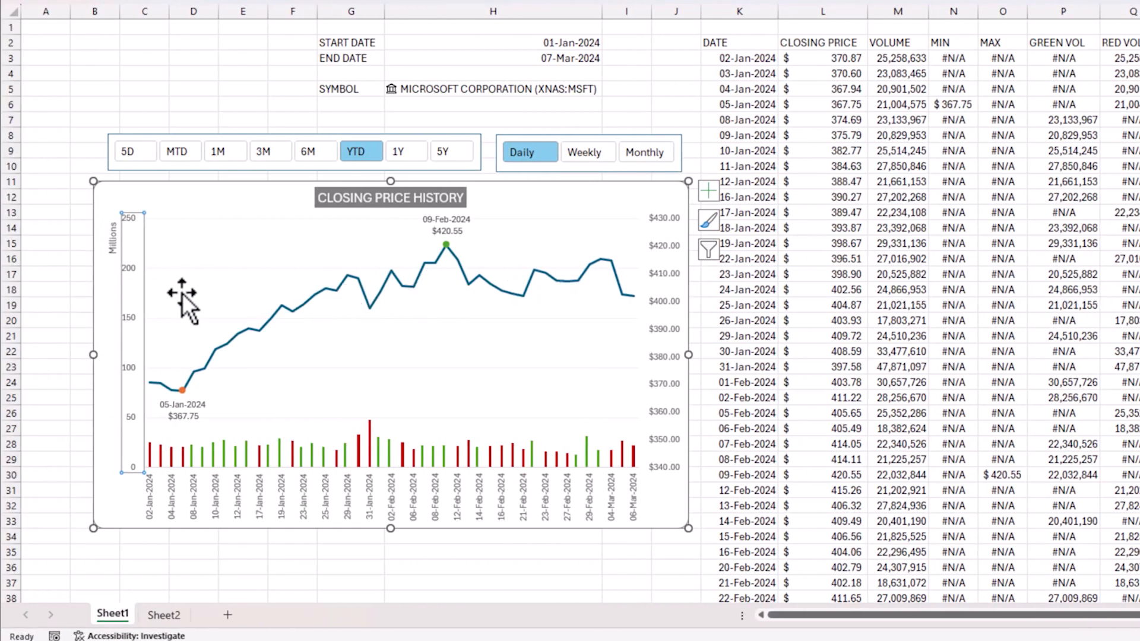
pyautogui.click(182, 293)
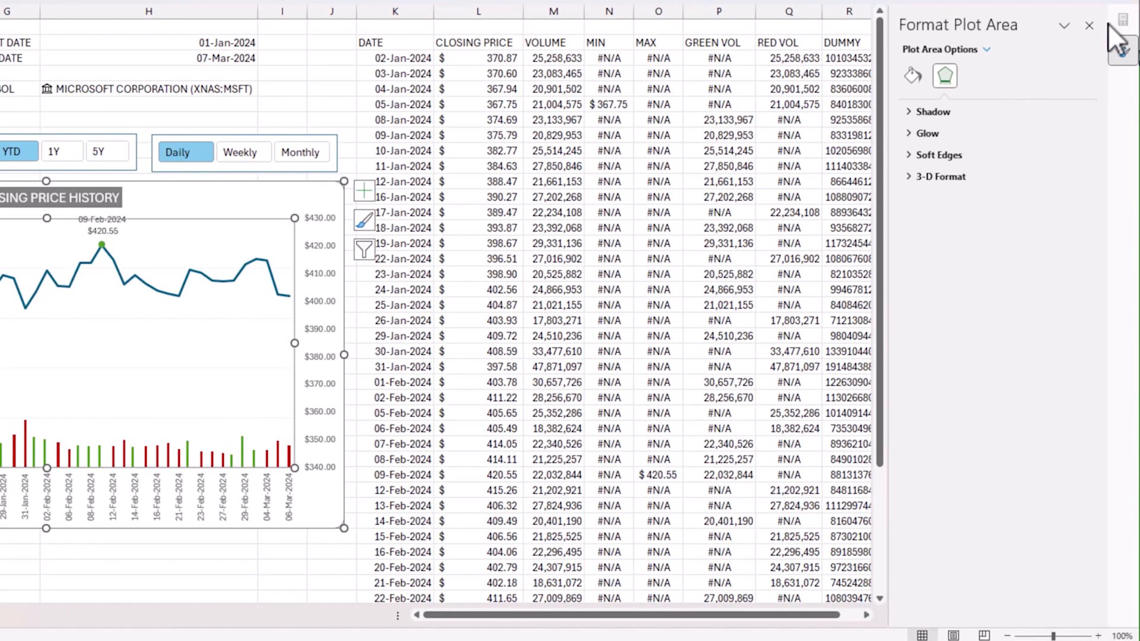
pyautogui.click(1094, 26)
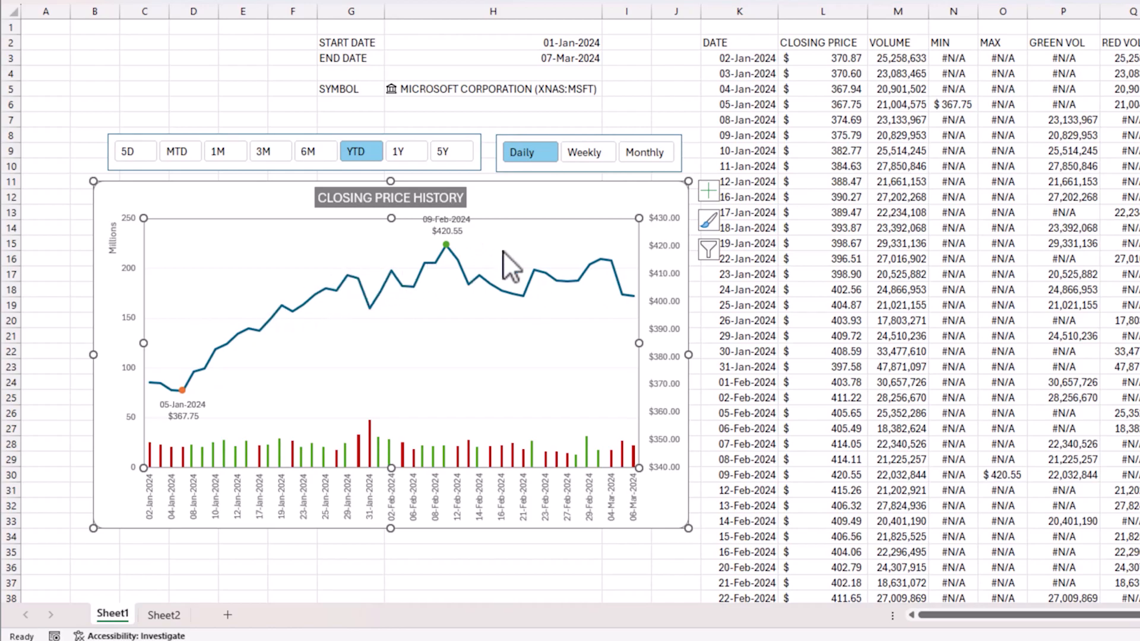
pyautogui.click(632, 184)
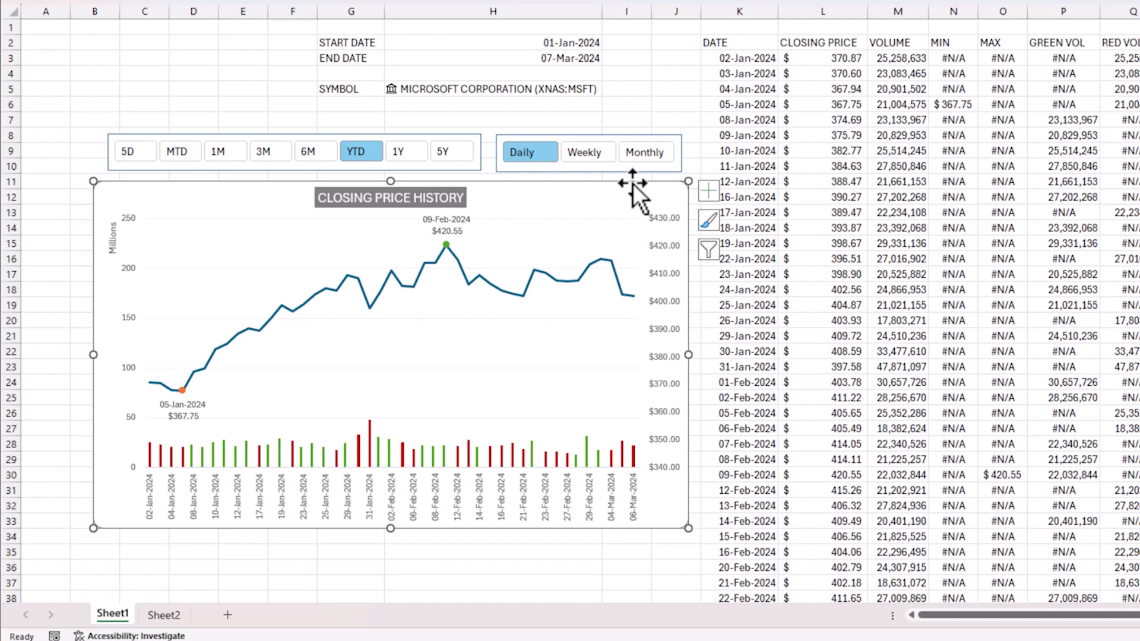
pyautogui.click(753, 139)
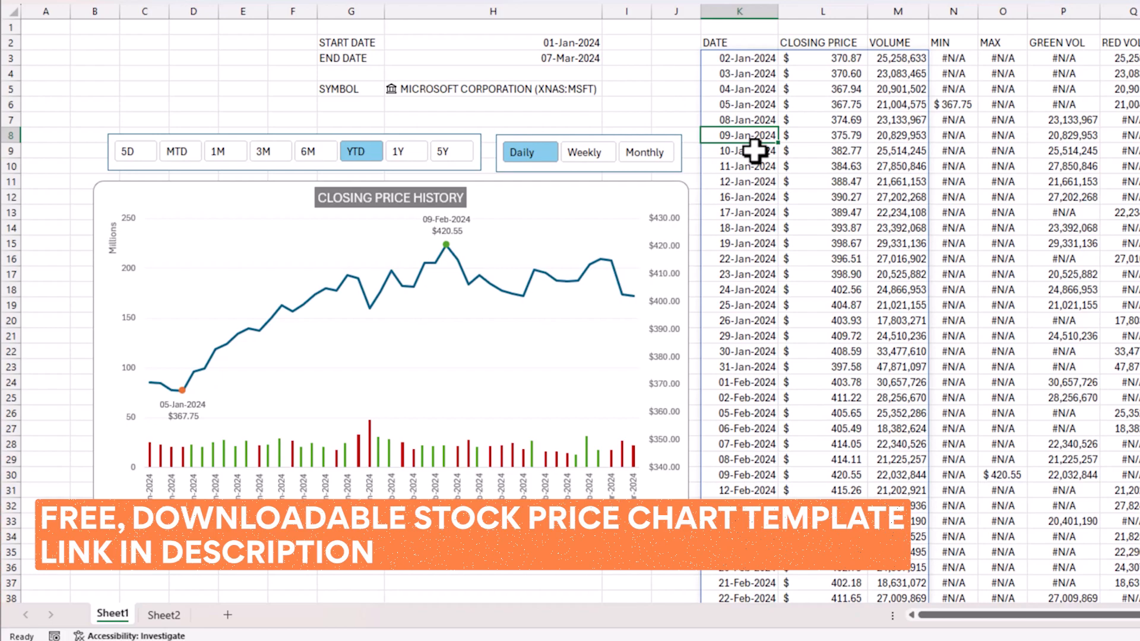
pyautogui.click(846, 215)
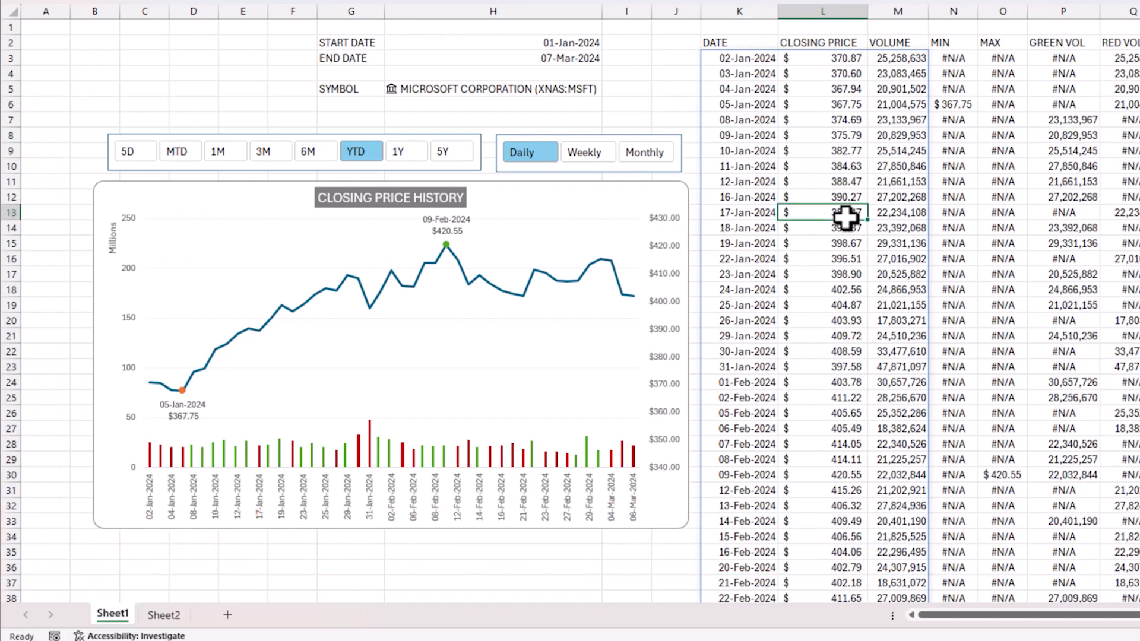
# Replace the SYMBOL entry with AAPL and match it to the Apple Inc. stock on the Nasdaq Stock Market.
pyautogui.click(505, 89)
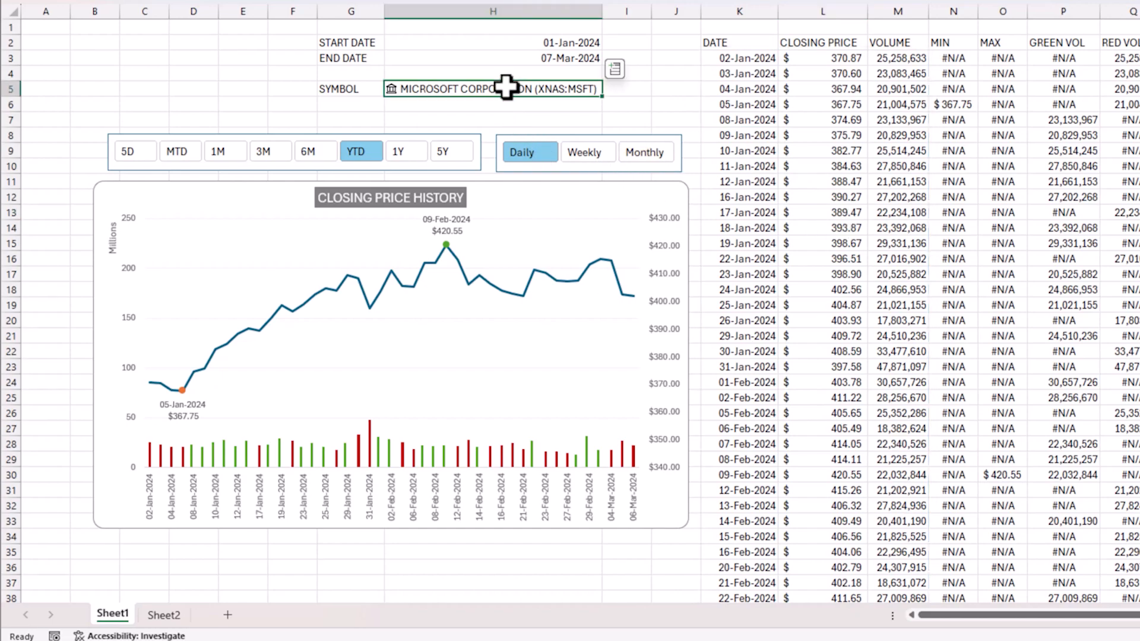
pyautogui.write('AAPL')
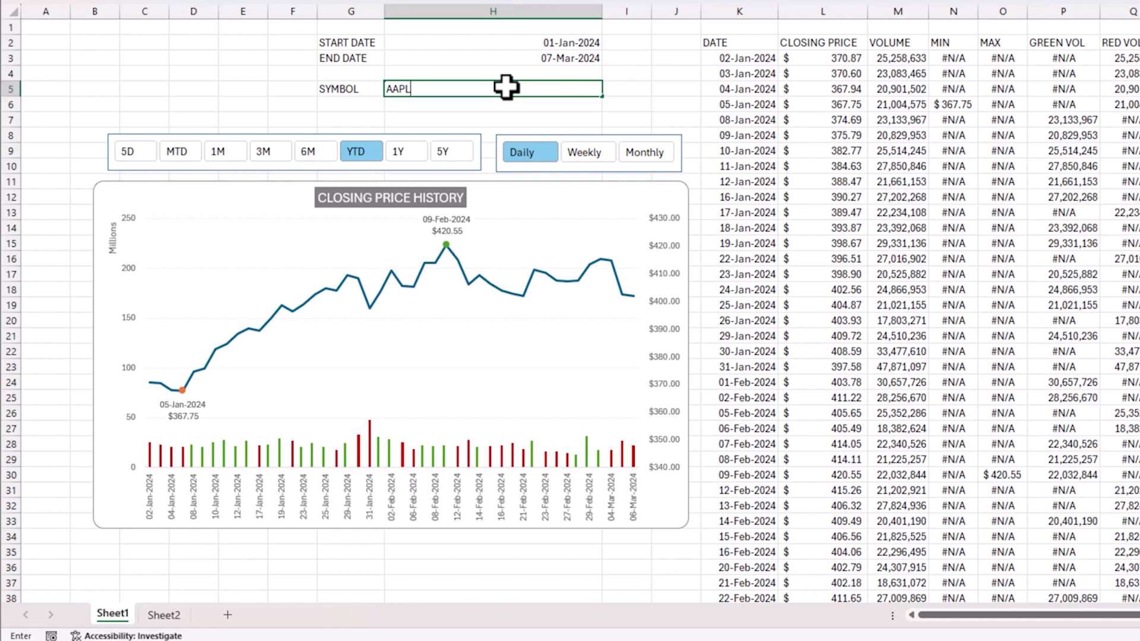
pyautogui.hotkey('ctrl', 'Return')
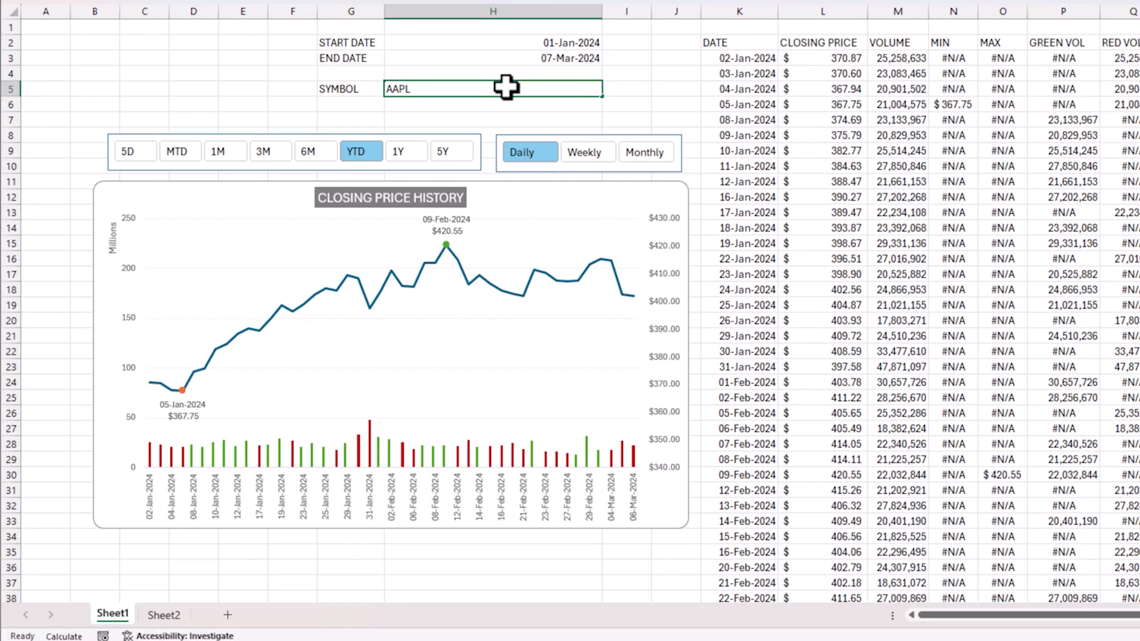
pyautogui.press('Return')
pyautogui.click(505, 87)
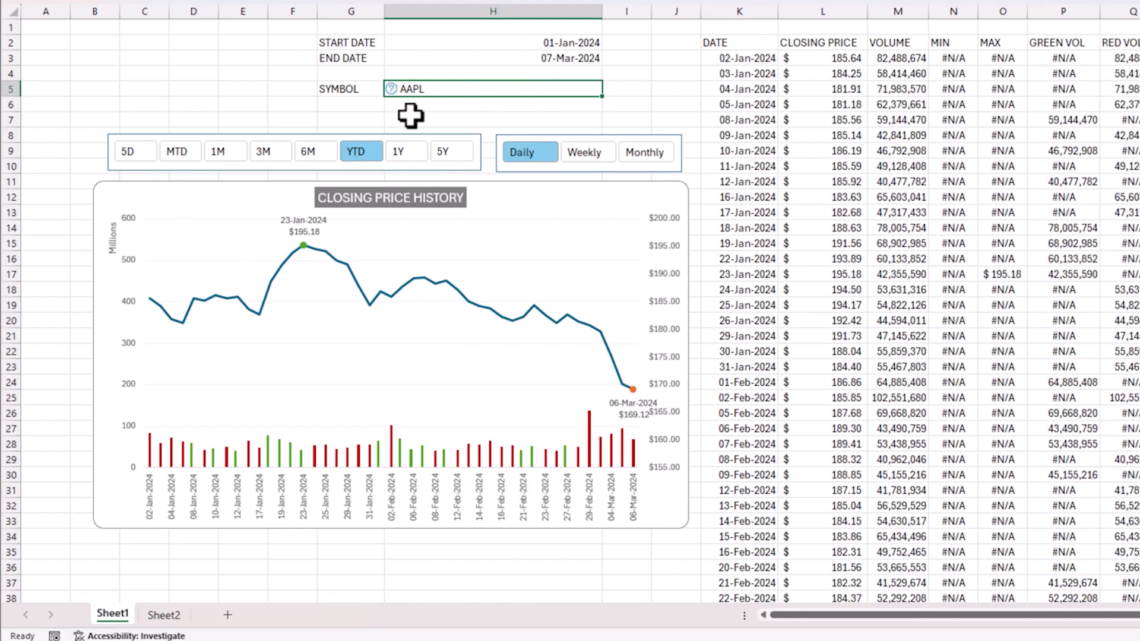
pyautogui.click(391, 89)
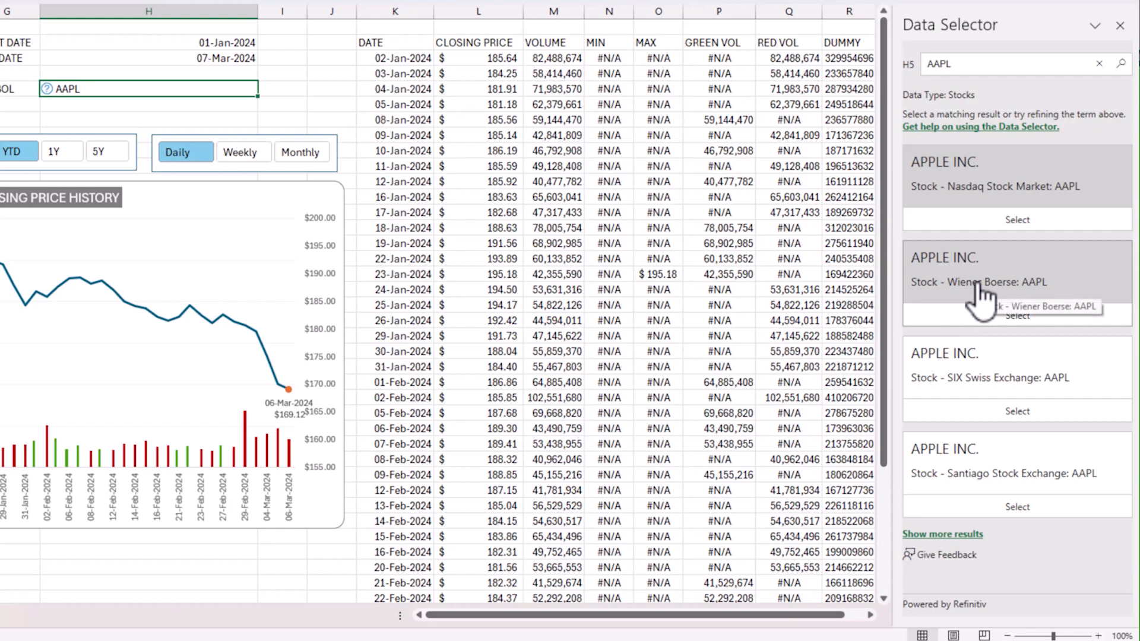
pyautogui.click(1003, 224)
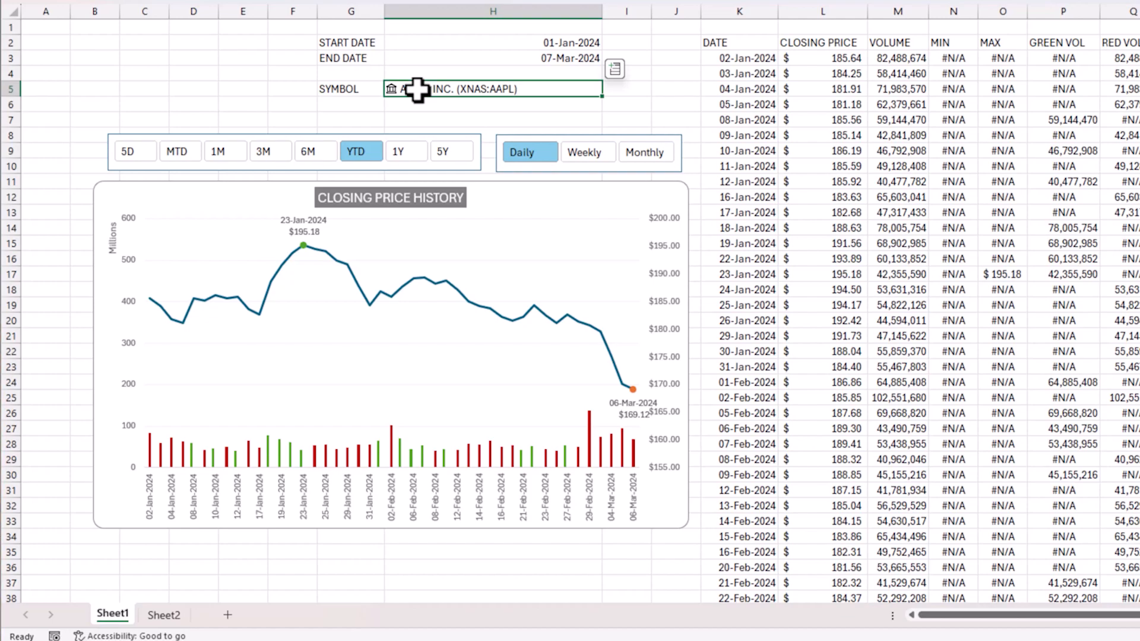
# Review the DATE, CLOSING PRICE, VOLUME, MIN and MAX columns against the chart's line and its high and low markers.
pyautogui.moveTo(704, 10); pyautogui.dragTo(902, 21)
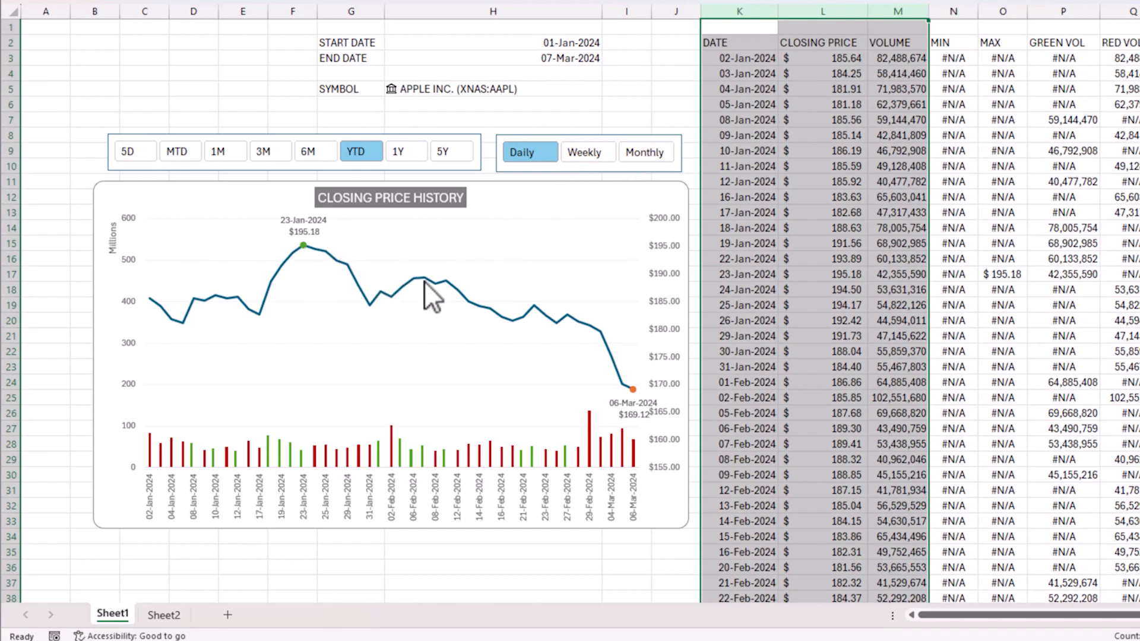
pyautogui.moveTo(957, 10); pyautogui.dragTo(982, 9)
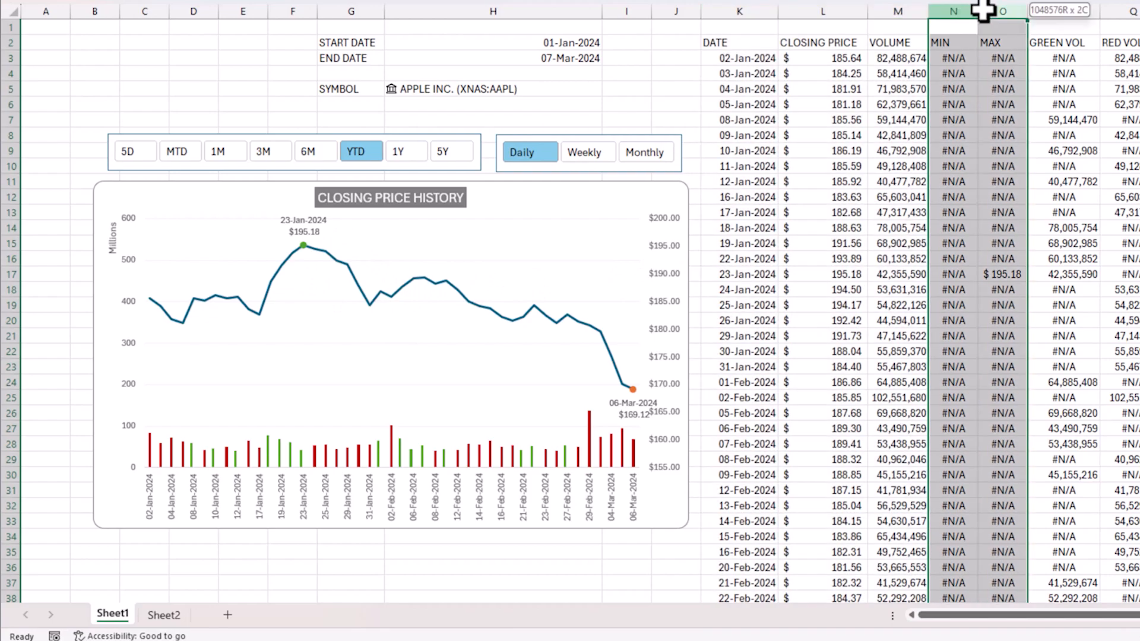
pyautogui.moveTo(305, 246)
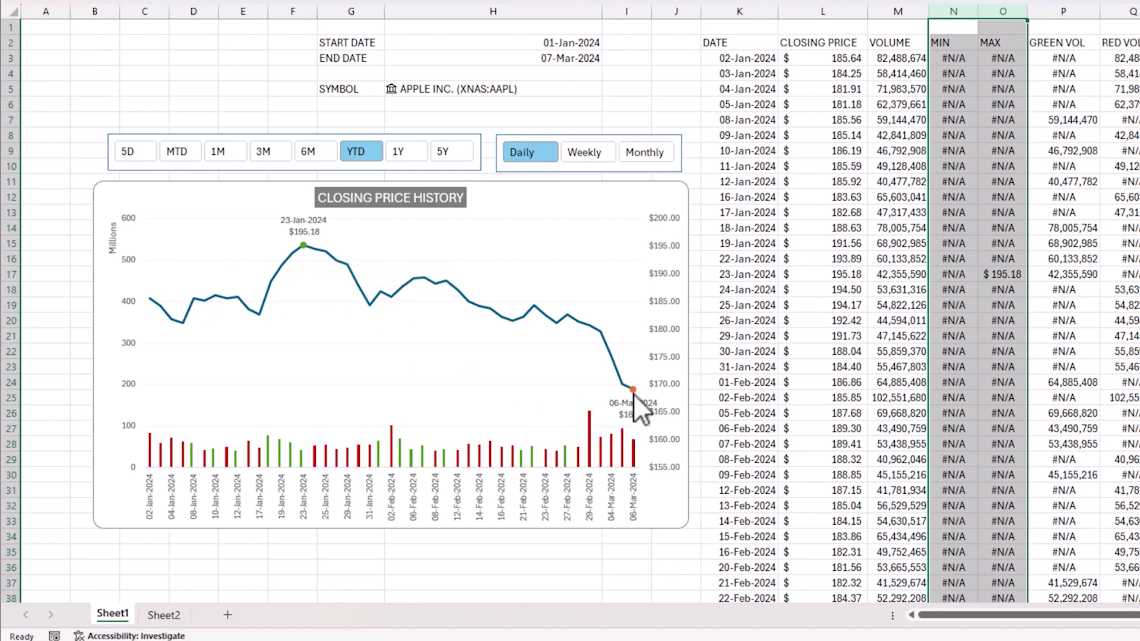
pyautogui.moveTo(633, 394)
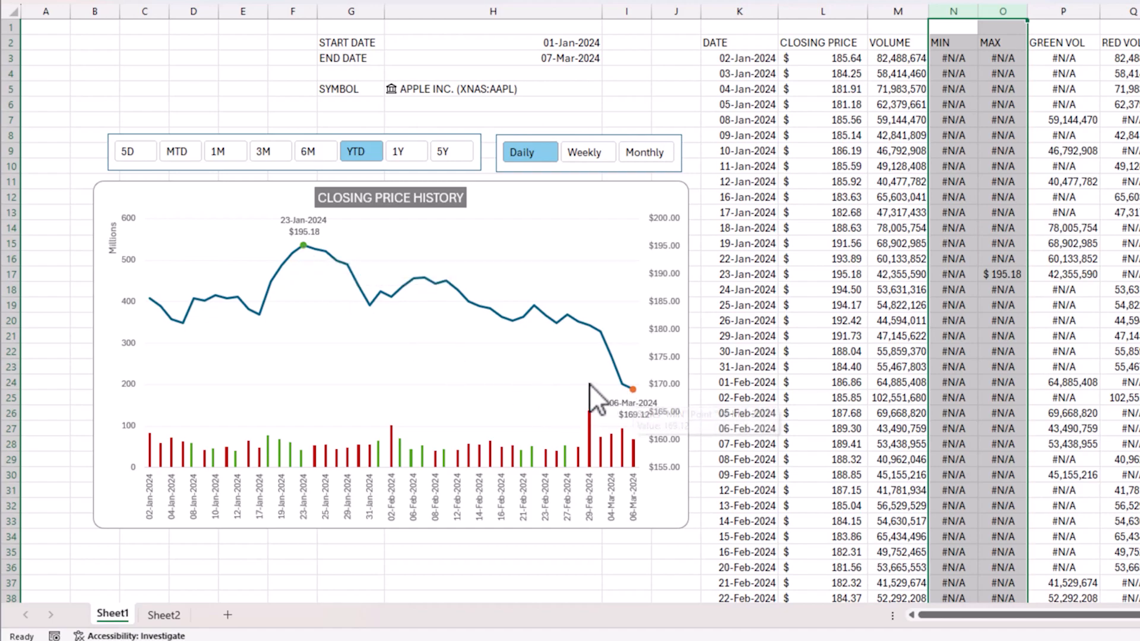
# Switch the Interval slicer to Weekly and check the start date.
pyautogui.click(505, 138)
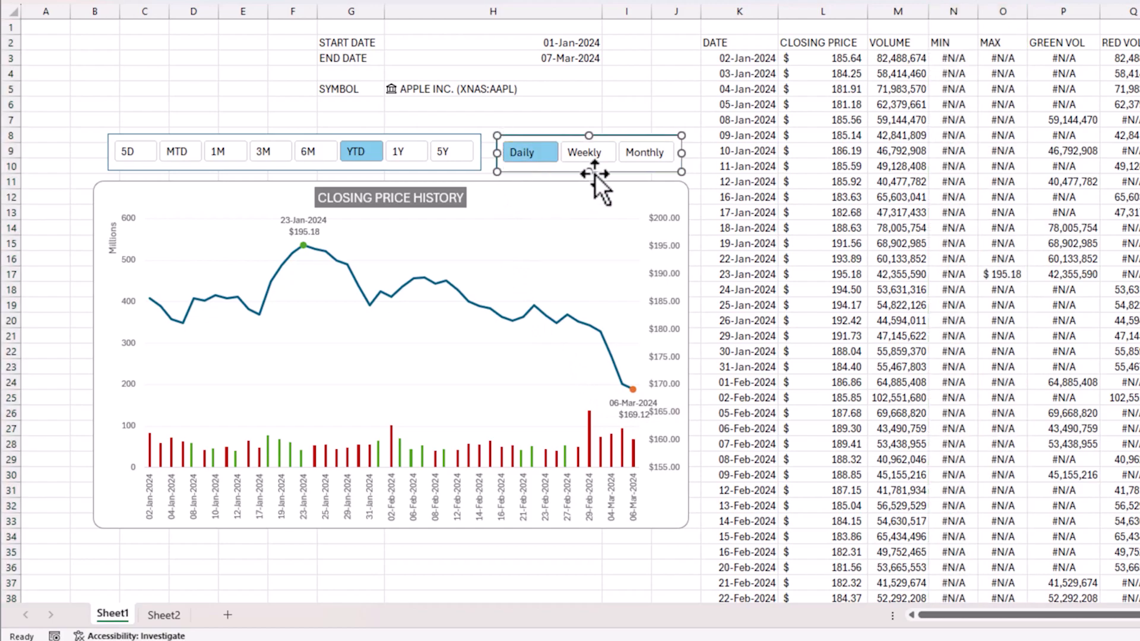
pyautogui.click(587, 155)
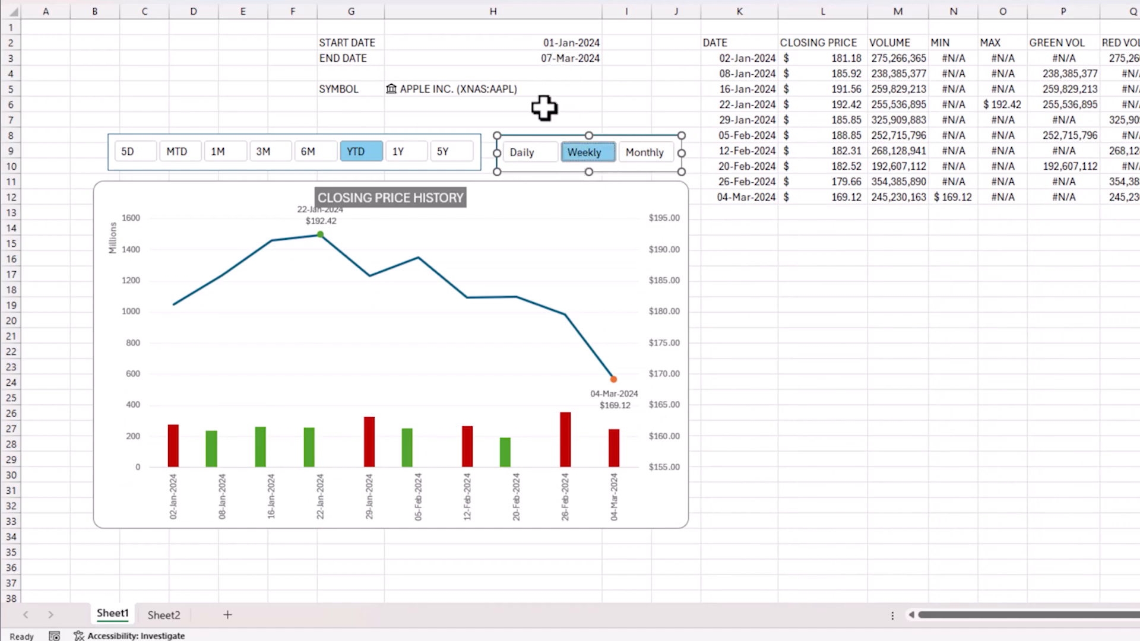
pyautogui.click(560, 44)
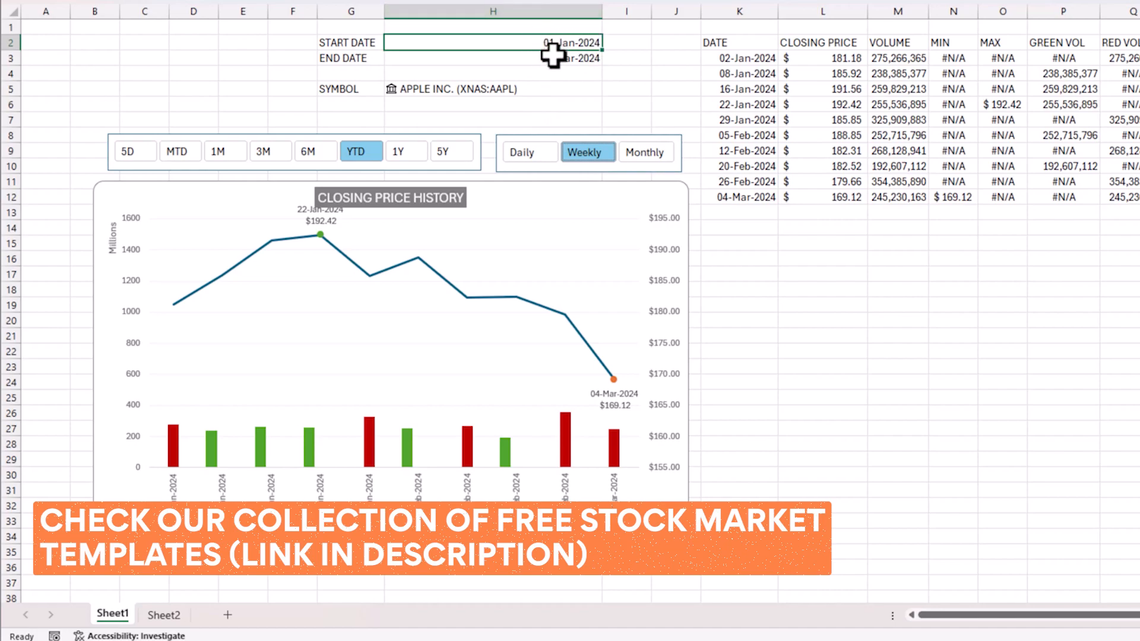
# Set the PERIOD slicer to 1Y and the Interval slicer to Daily.
pyautogui.click(214, 132)
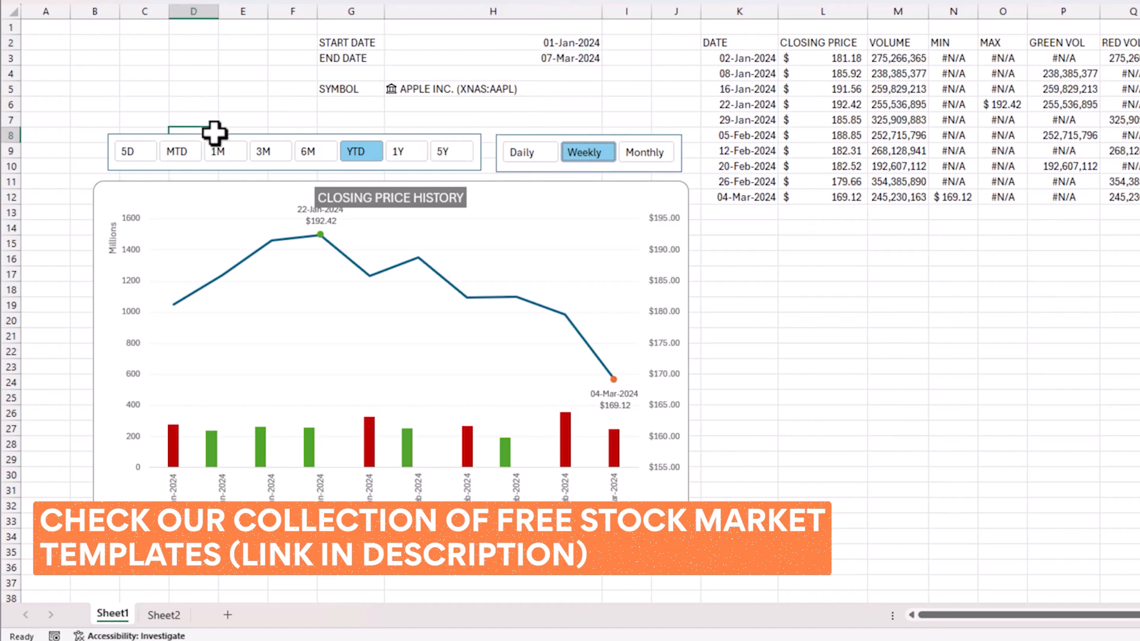
pyautogui.click(219, 136)
pyautogui.click(408, 158)
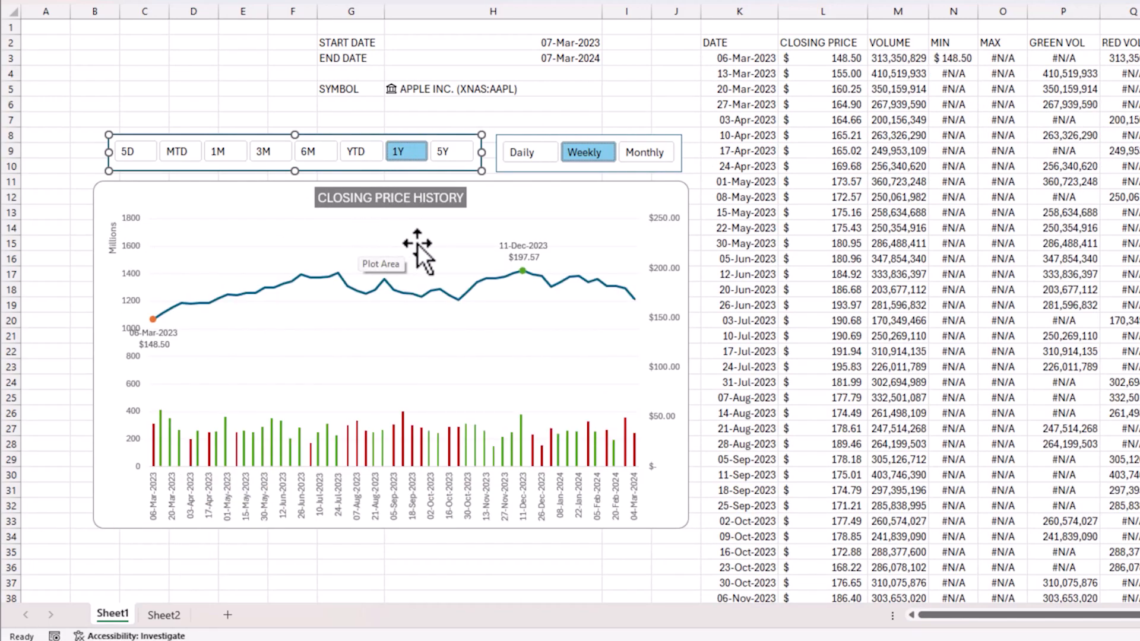
pyautogui.click(546, 153)
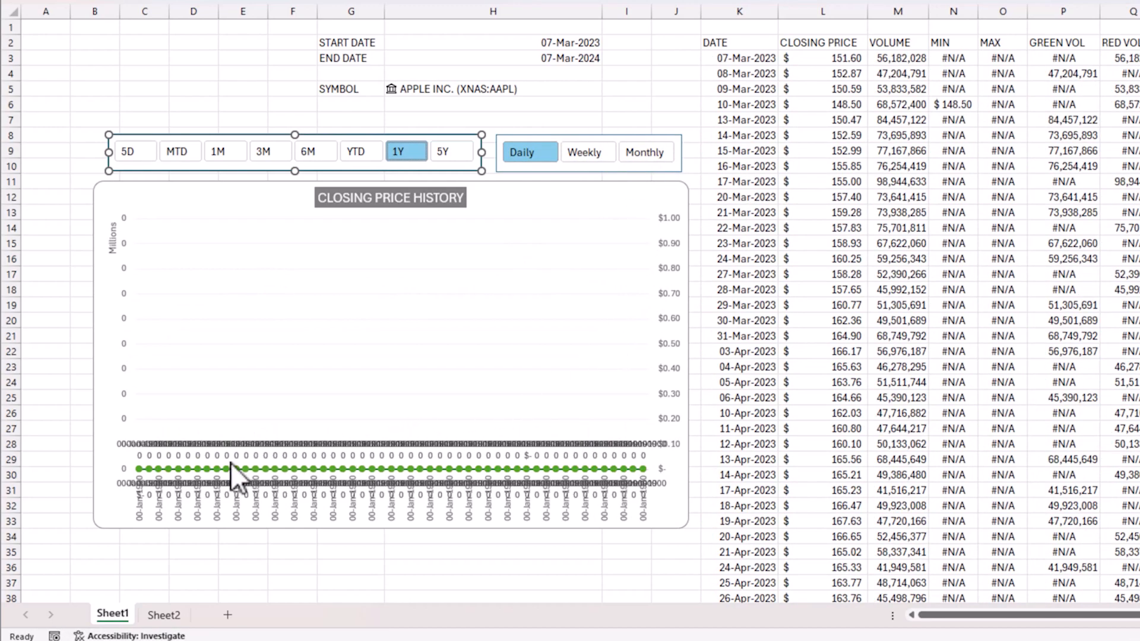
pyautogui.moveTo(432, 451)
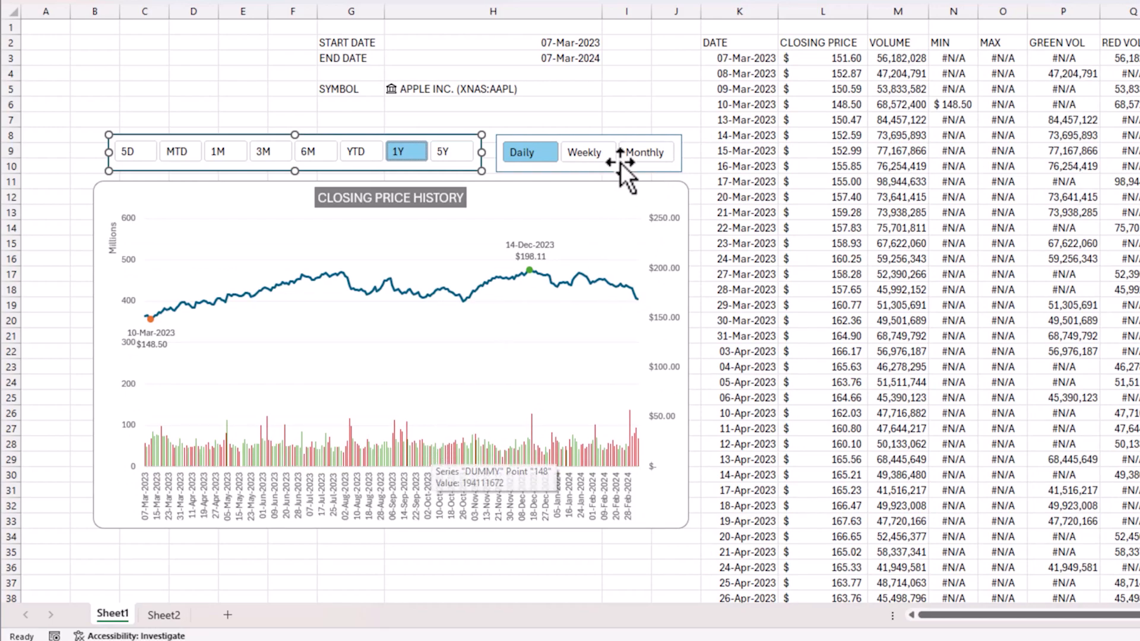
# Hide the data columns beside the chart, from DATE through DUMMY, and select the SYMBOL cell.
pyautogui.moveTo(701, 13); pyautogui.dragTo(1139, 11)
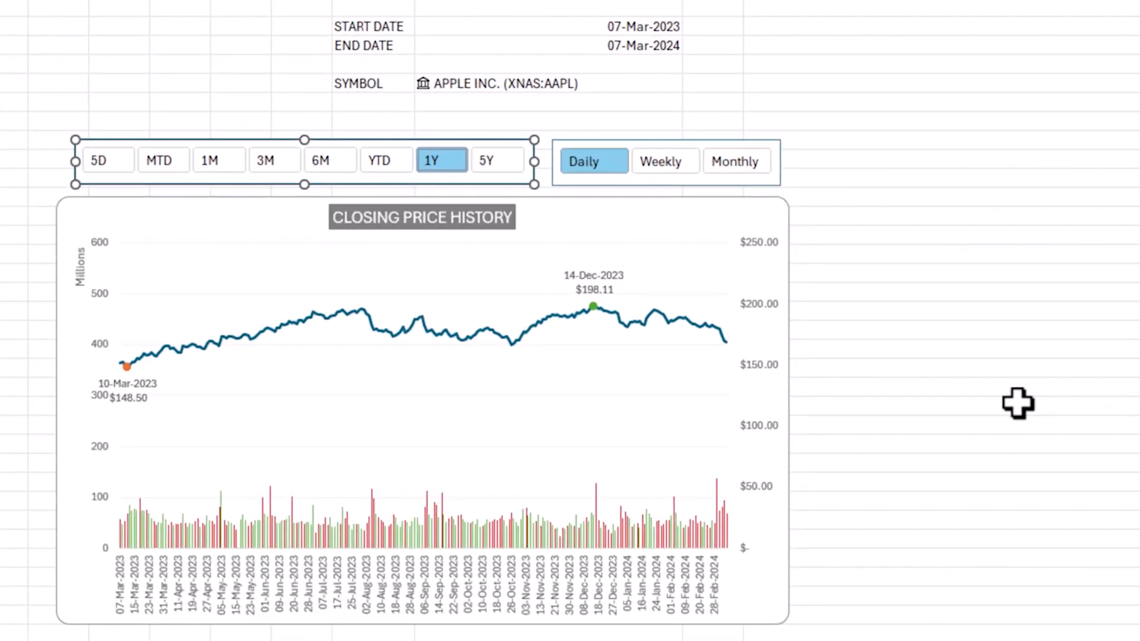
pyautogui.click(872, 337)
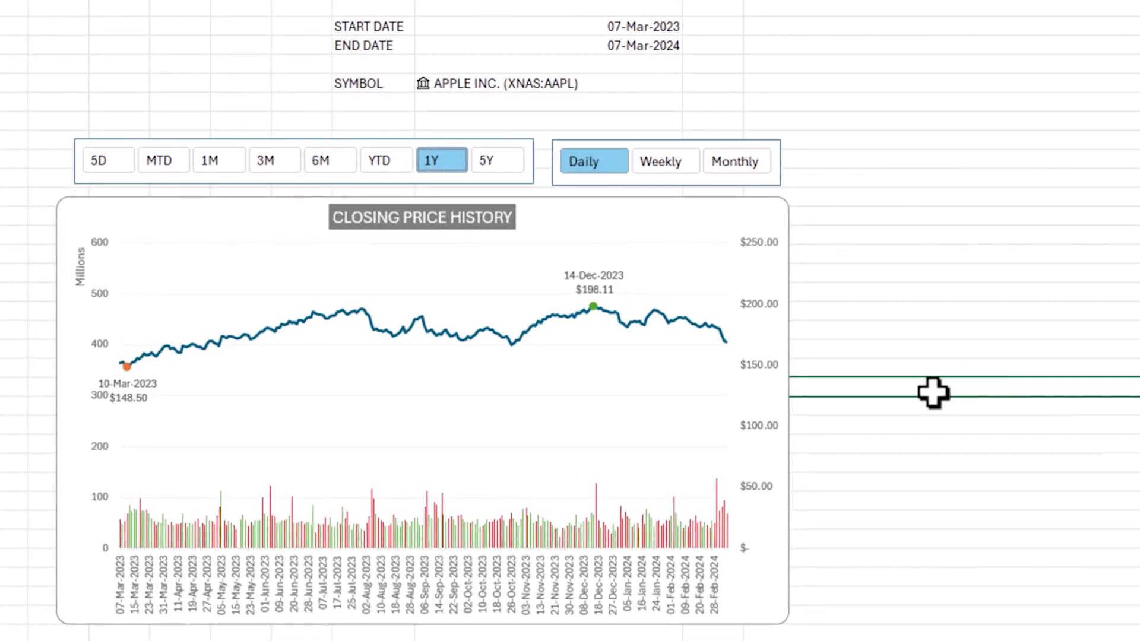
pyautogui.click(978, 189)
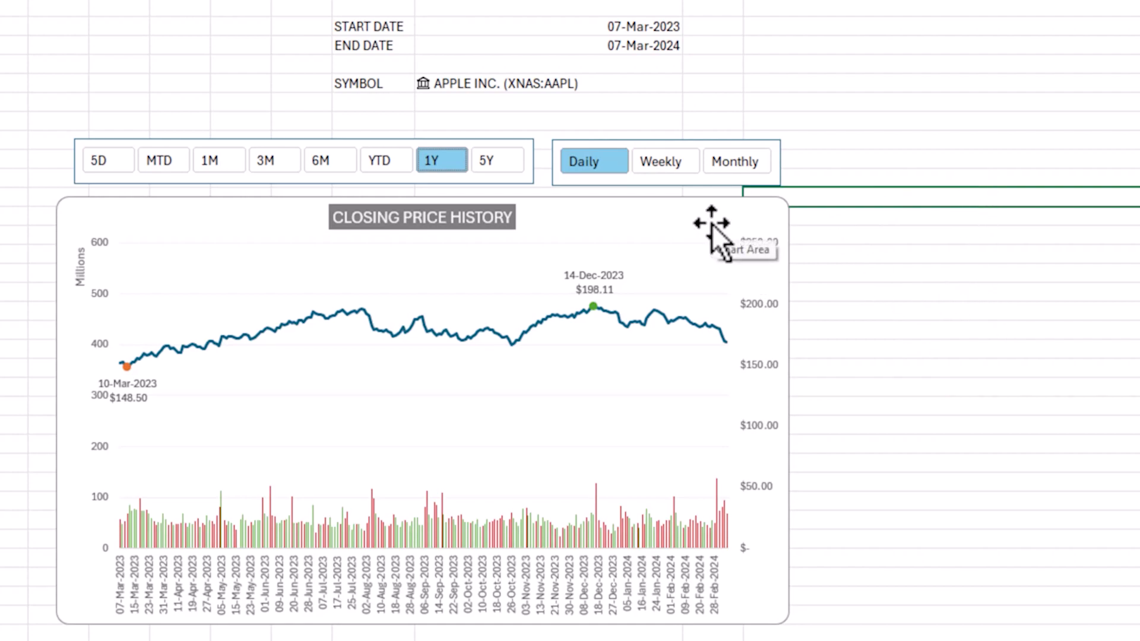
pyautogui.click(522, 84)
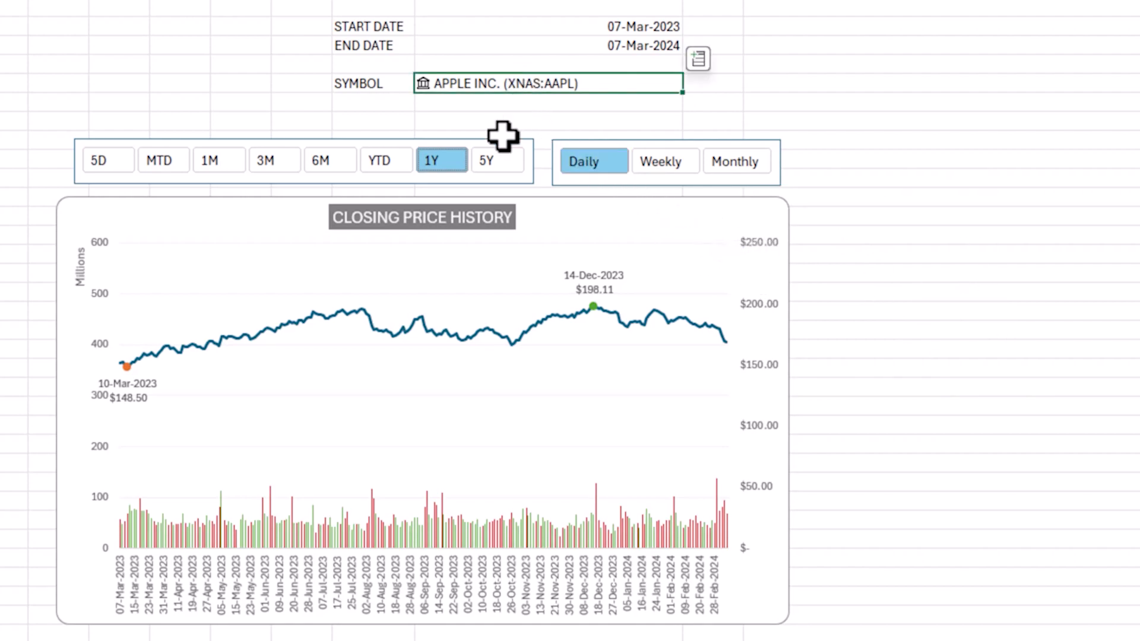